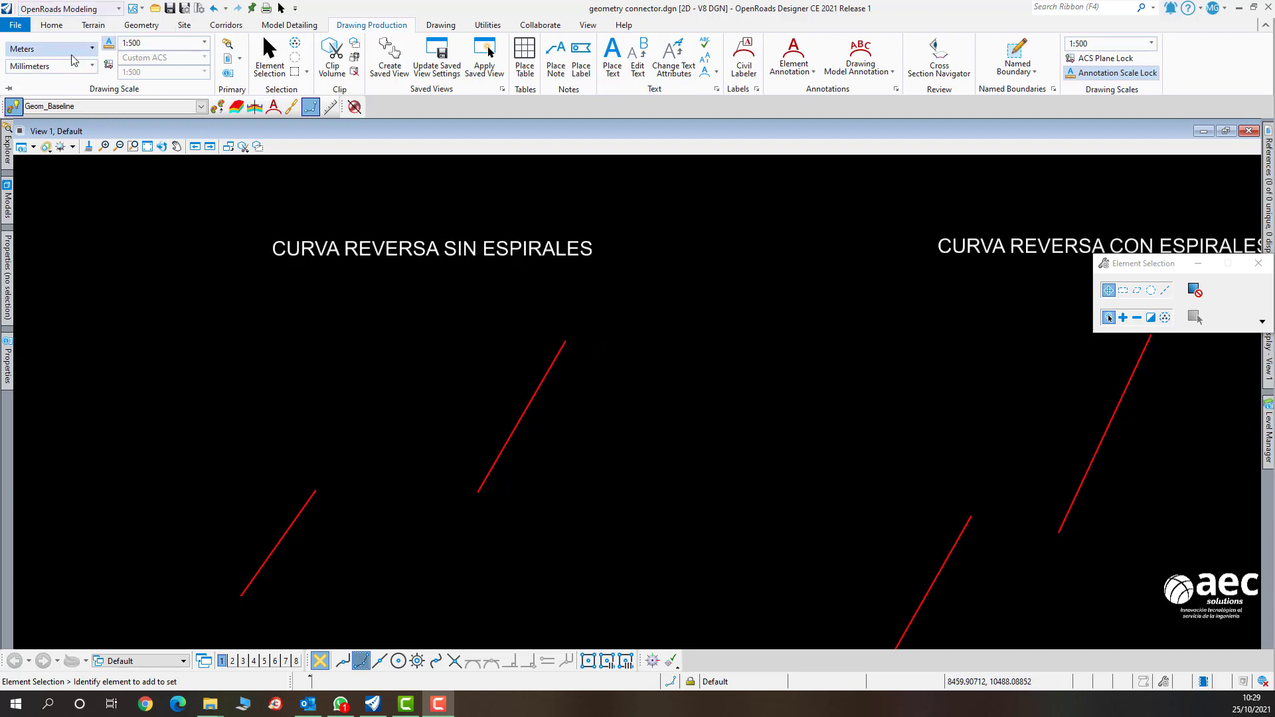
# Examine the available reverse curve tools and open the online help documentation.
pyautogui.click(151, 28)
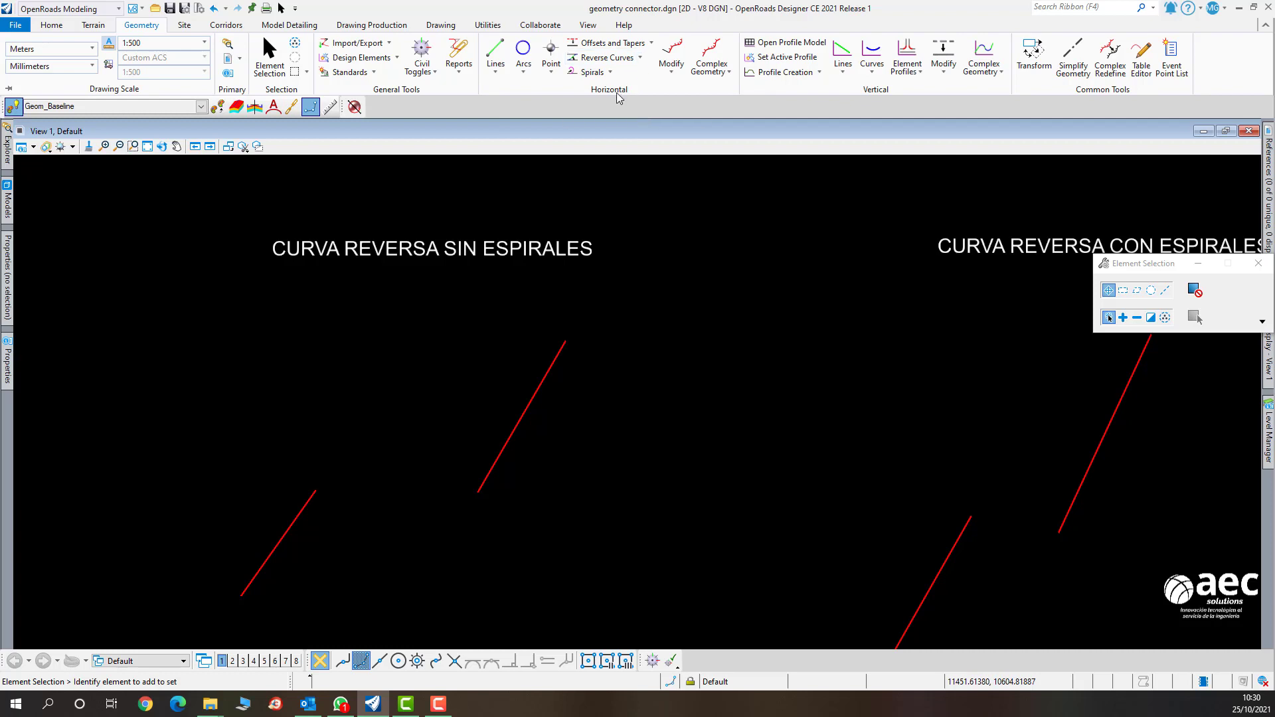
pyautogui.click(639, 59)
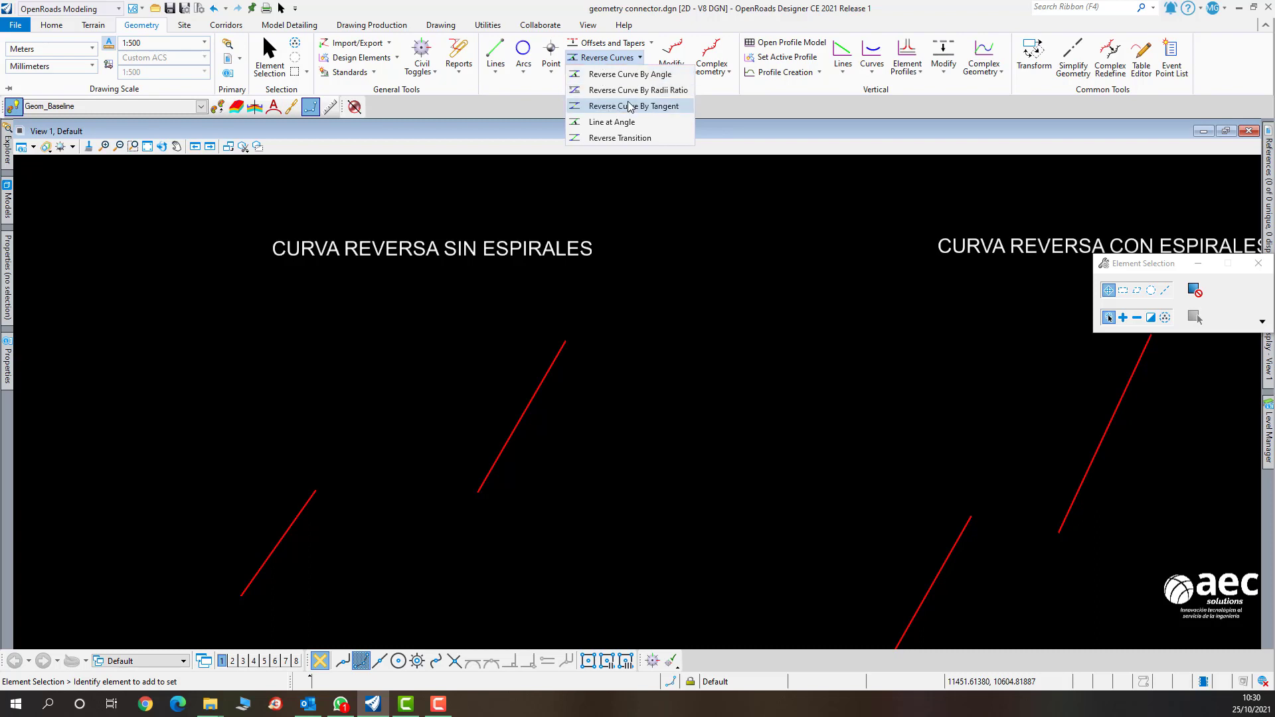
pyautogui.click(1189, 8)
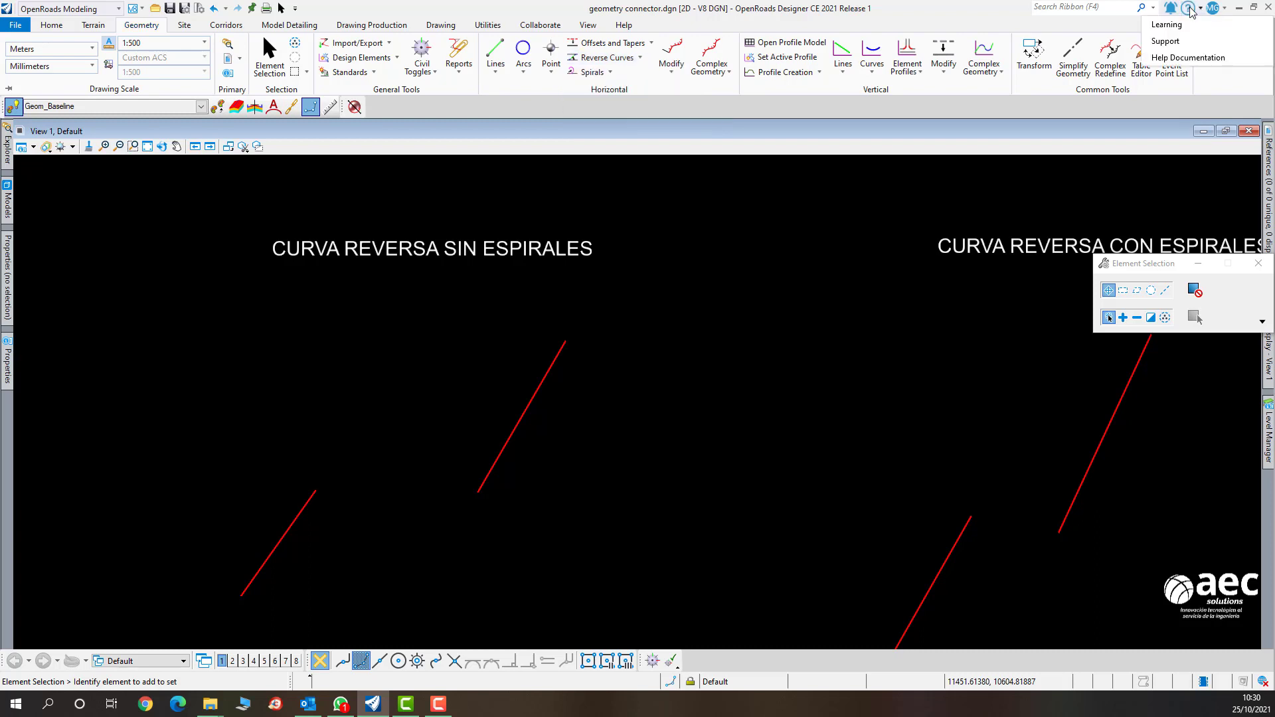
pyautogui.click(1171, 59)
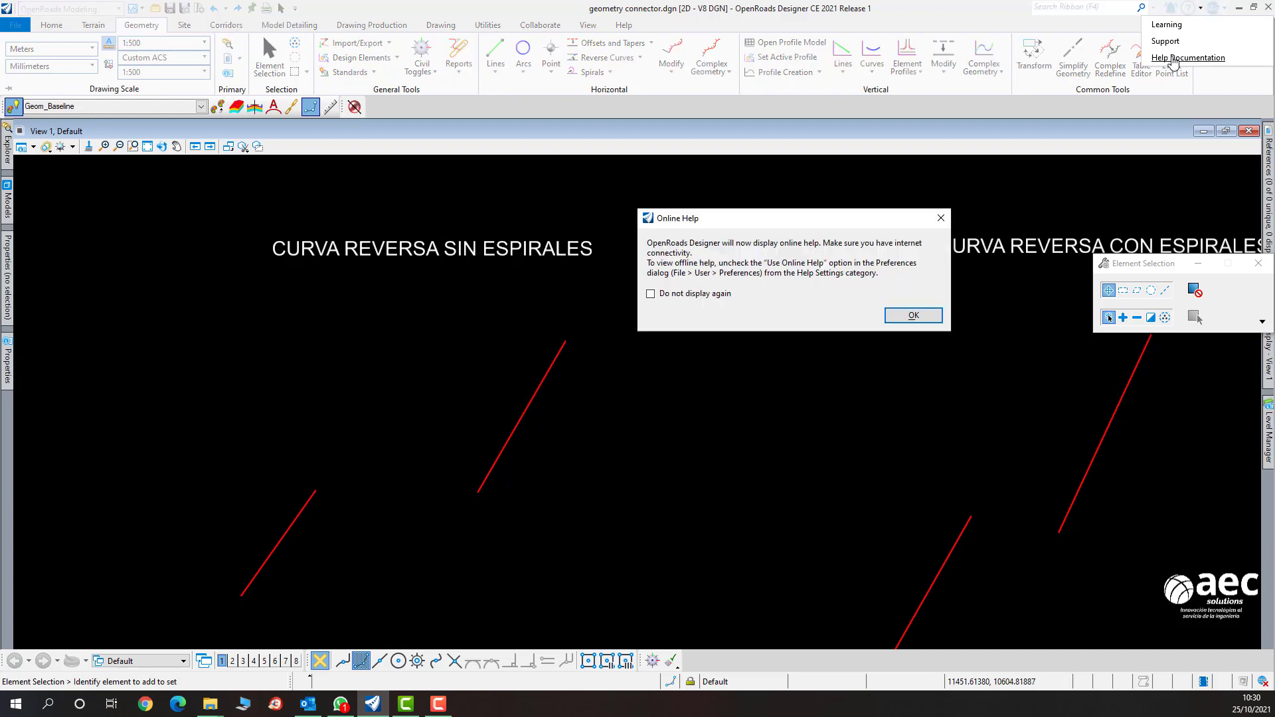
pyautogui.click(926, 315)
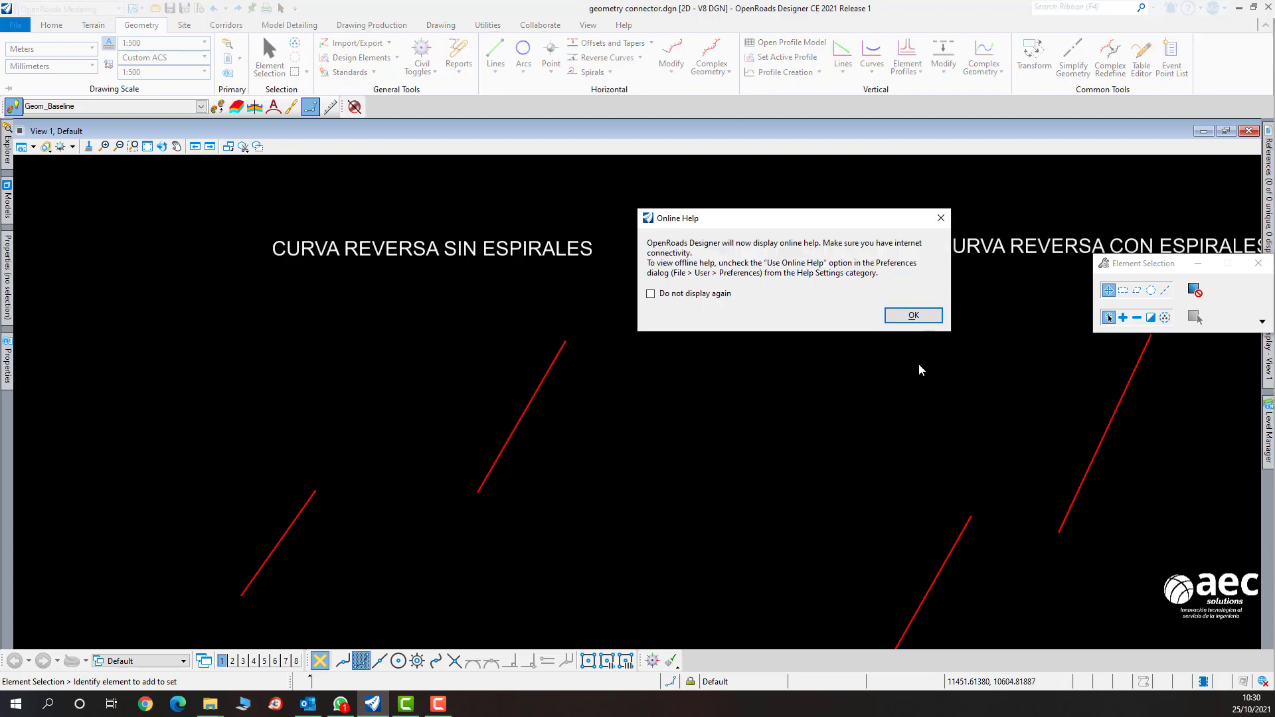
pyautogui.click(921, 323)
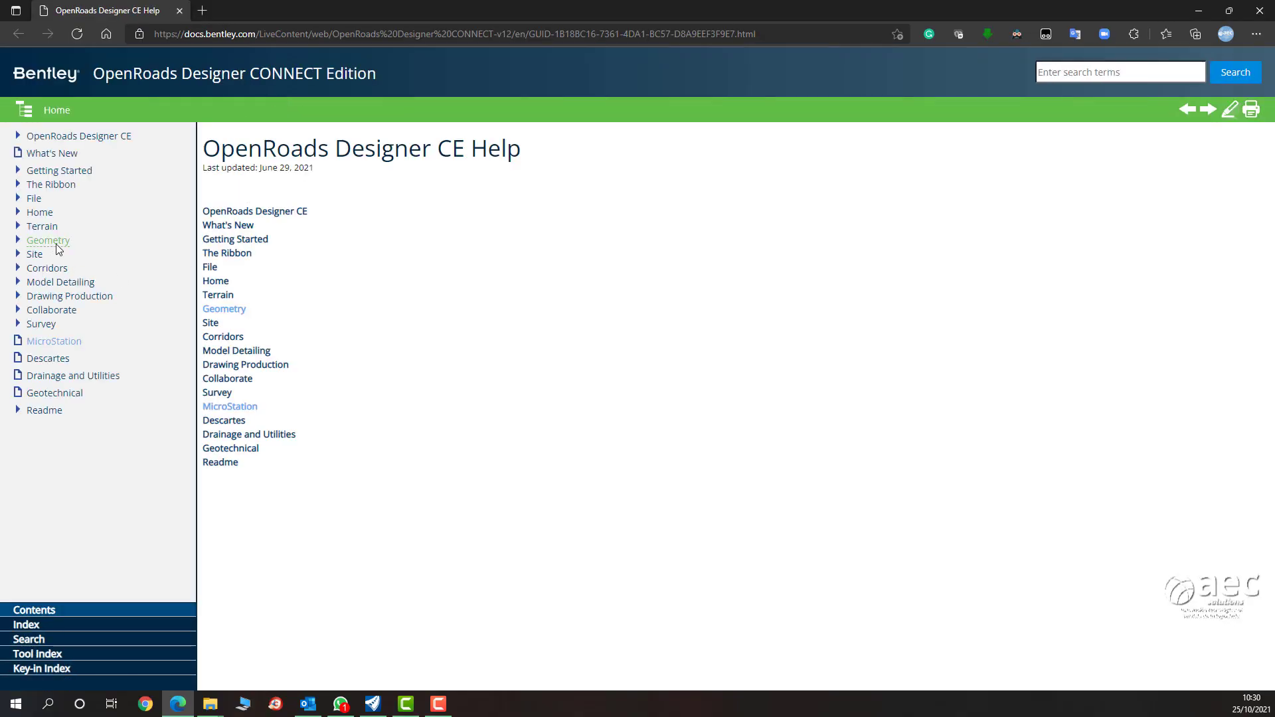
# Read the Reverse Curves topic under Geometry > Horizontal in the help, and close the browser.
pyautogui.click(56, 243)
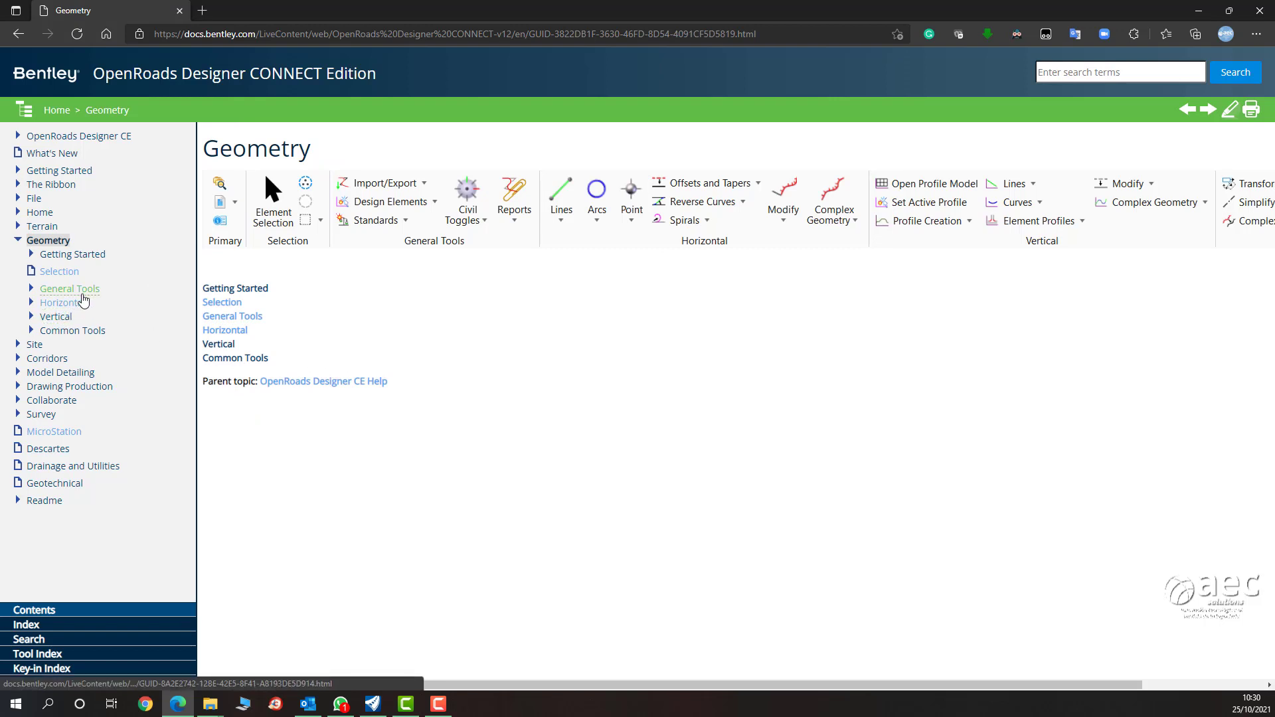
pyautogui.click(31, 304)
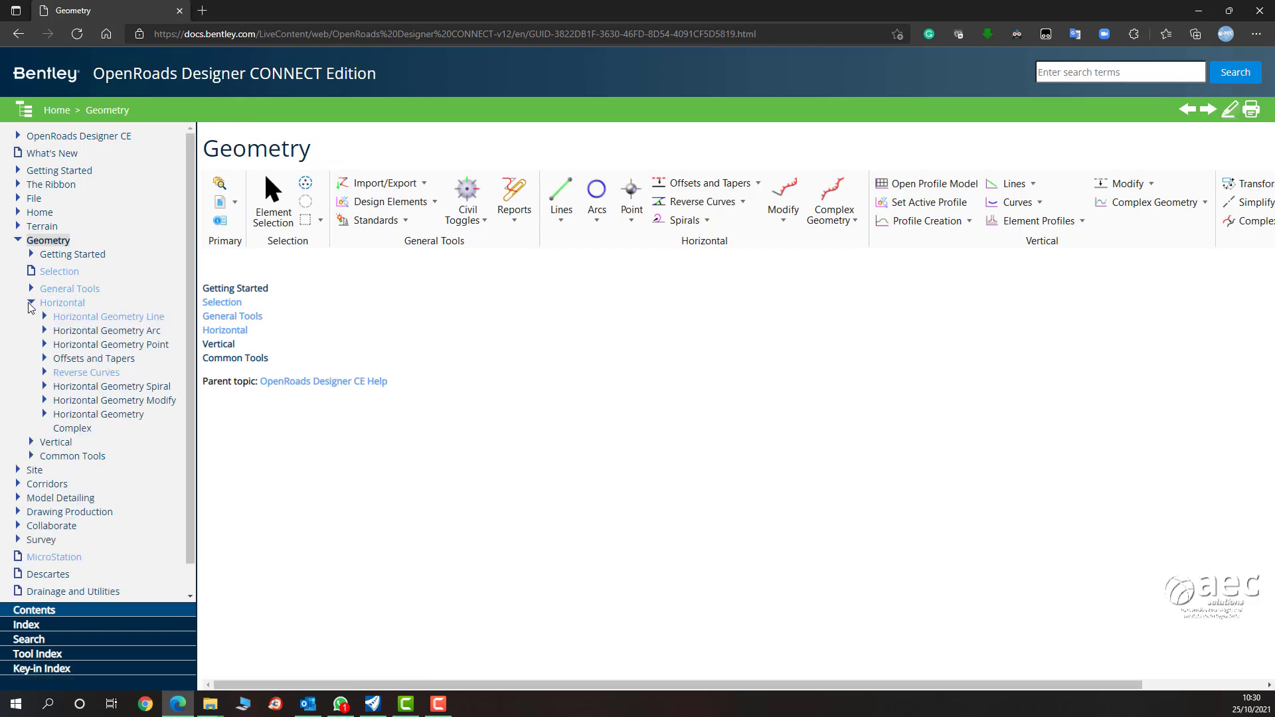
pyautogui.click(44, 376)
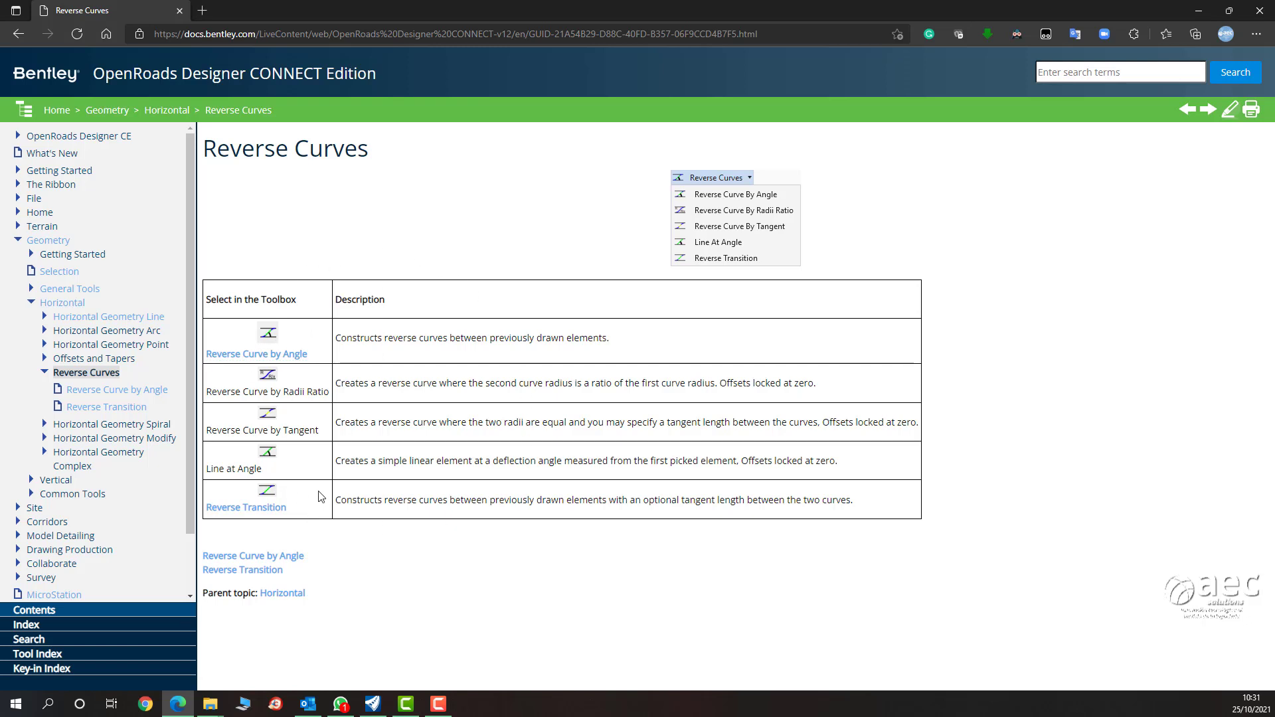
pyautogui.click(1262, 13)
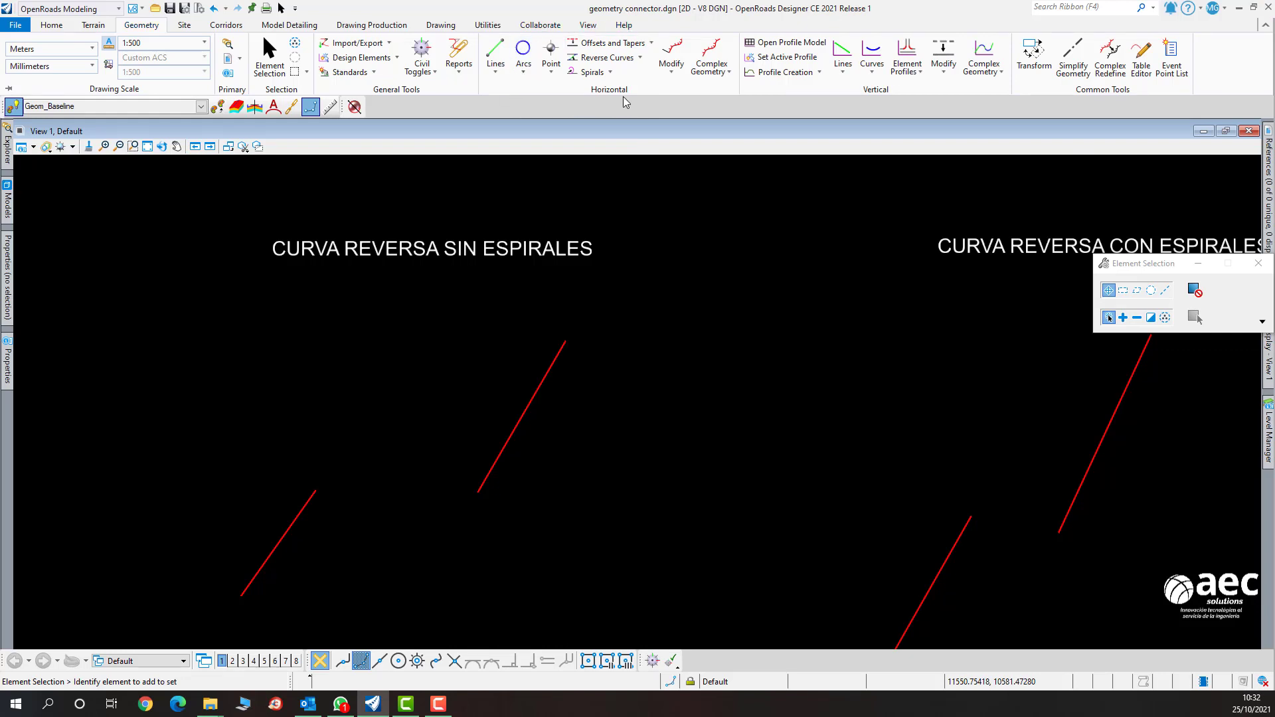
# Start Geometry Connector and place its window clear of the two lines under CURVA REVERSA SIN ESPIRALES.
pyautogui.click(732, 81)
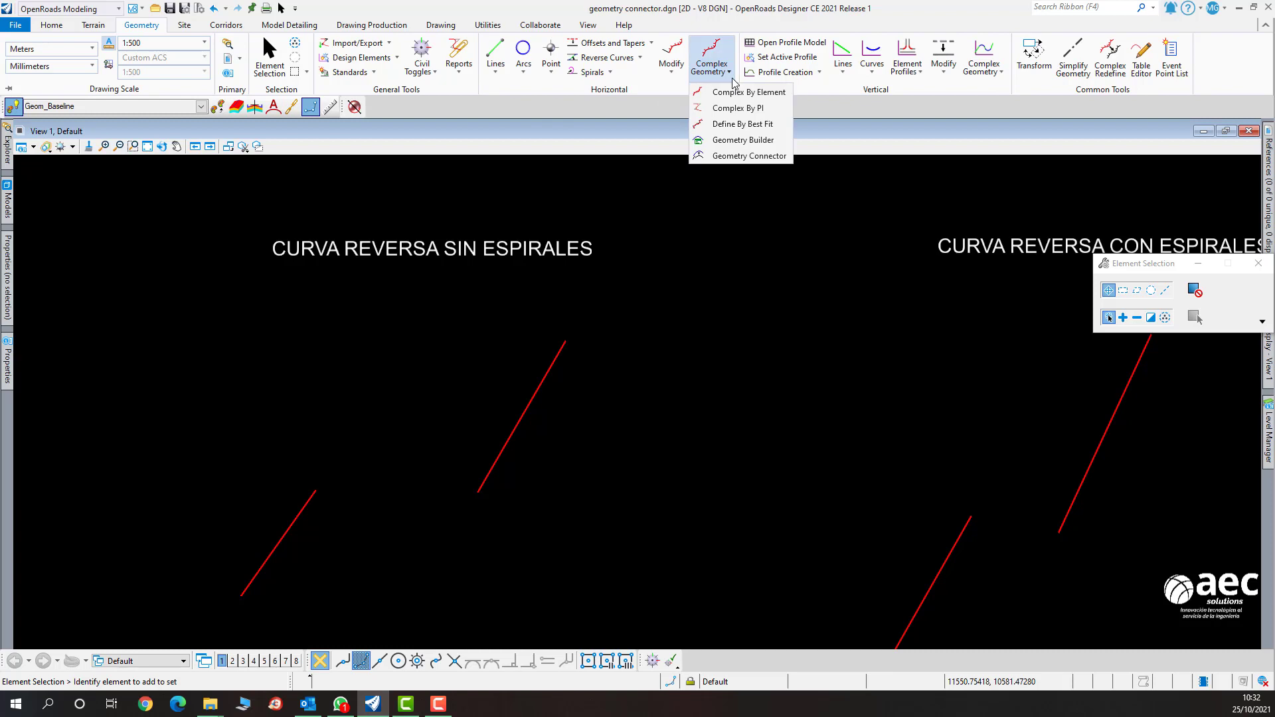
pyautogui.click(750, 156)
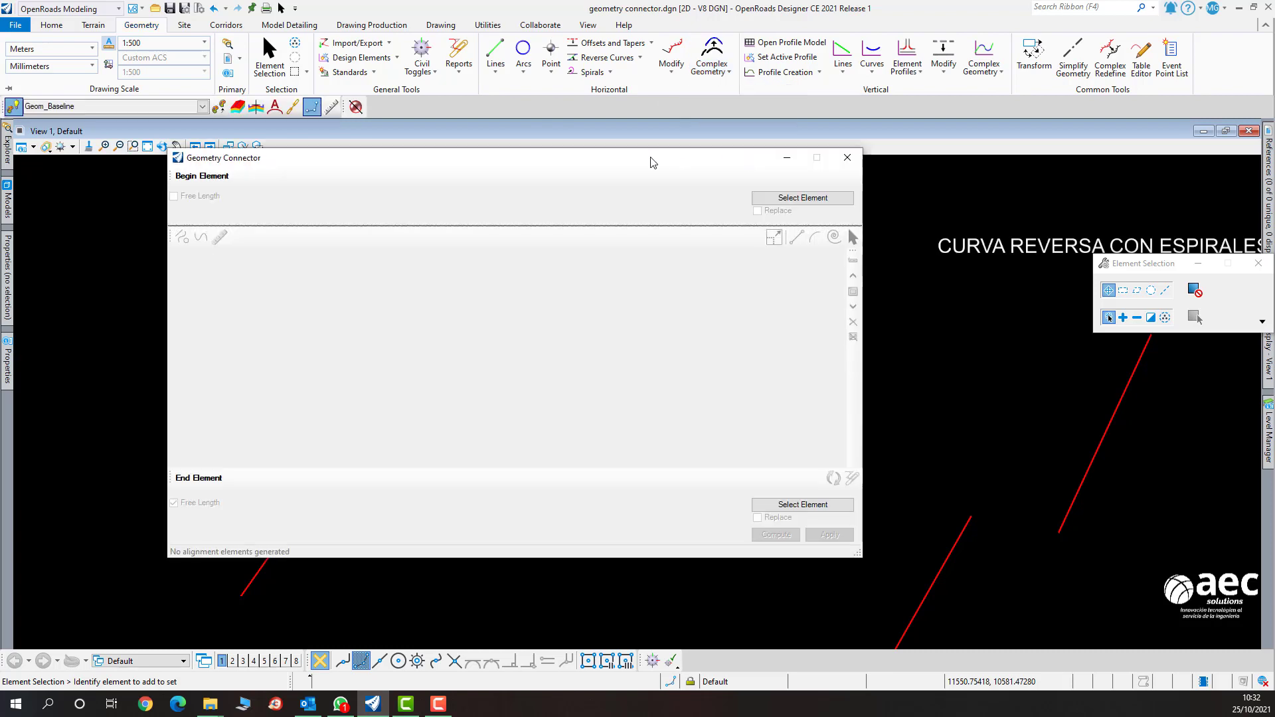
pyautogui.moveTo(651, 159); pyautogui.dragTo(1003, 177)
pyautogui.moveTo(854, 181); pyautogui.dragTo(646, 186)
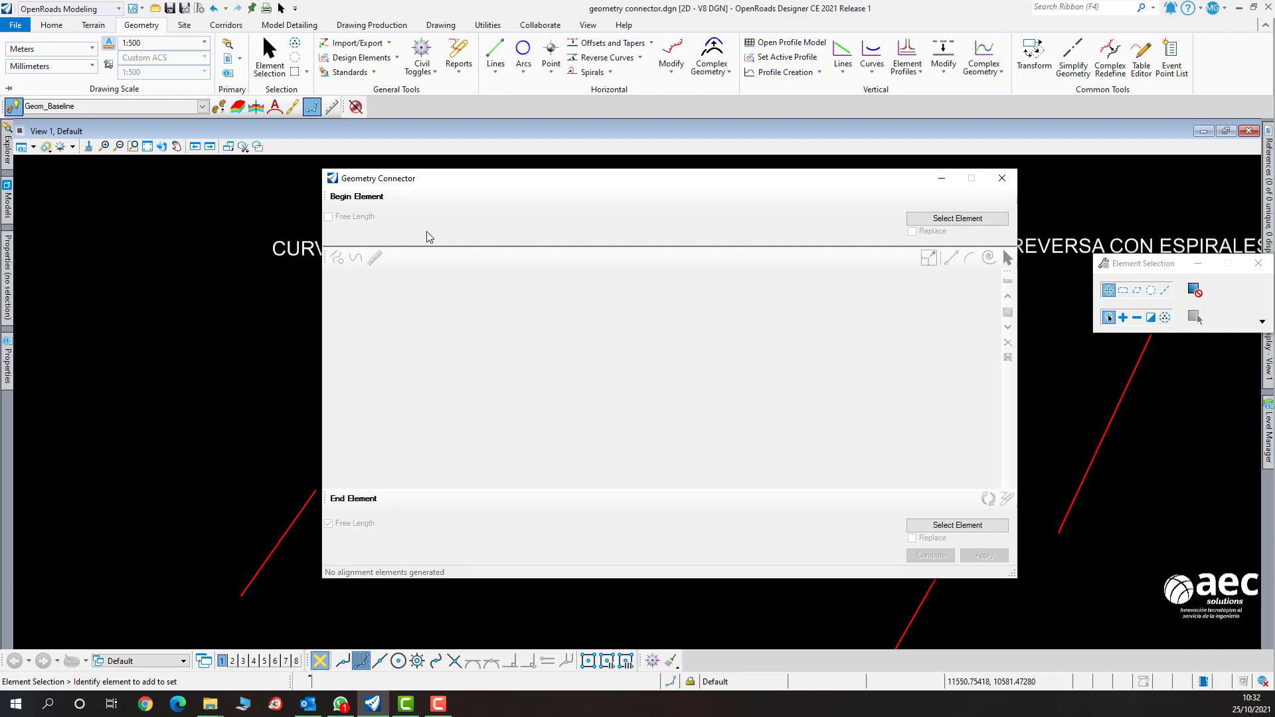
pyautogui.moveTo(485, 184); pyautogui.dragTo(672, 188)
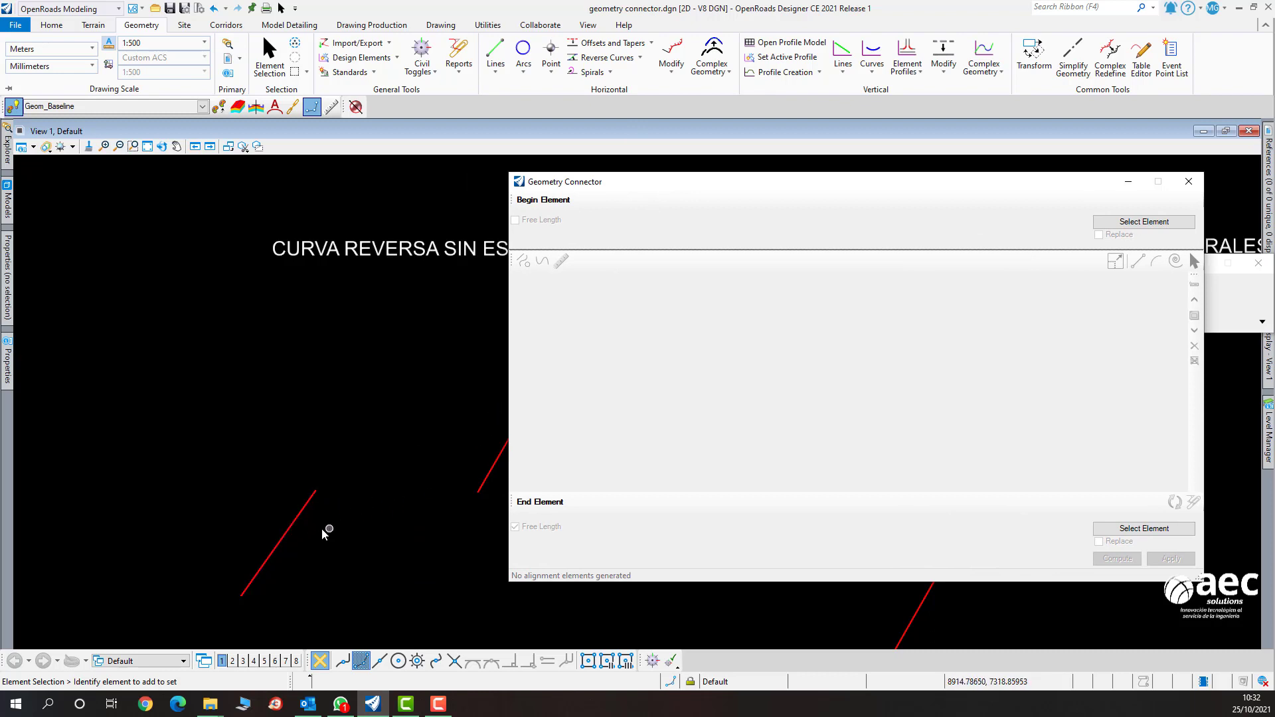
pyautogui.scroll(-2, 393, 475)
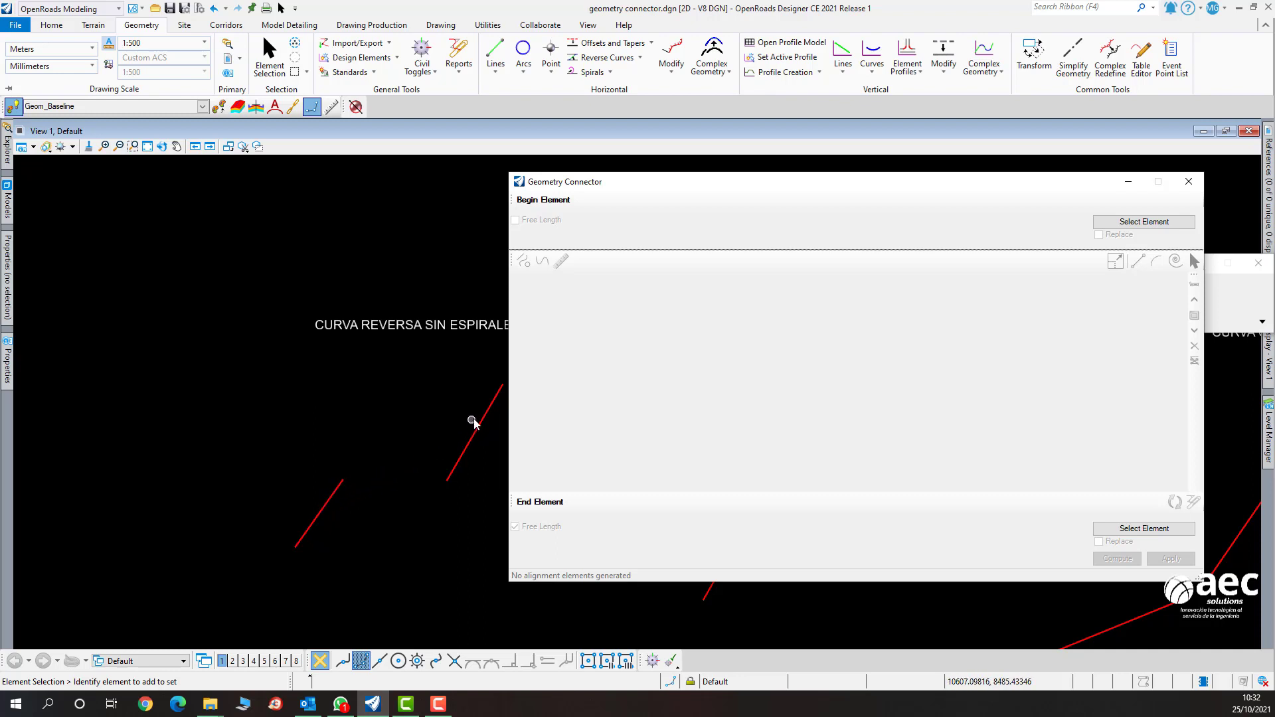
pyautogui.scroll(-1, 451, 419)
pyautogui.moveTo(435, 416); pyautogui.dragTo(276, 398, button='middle')
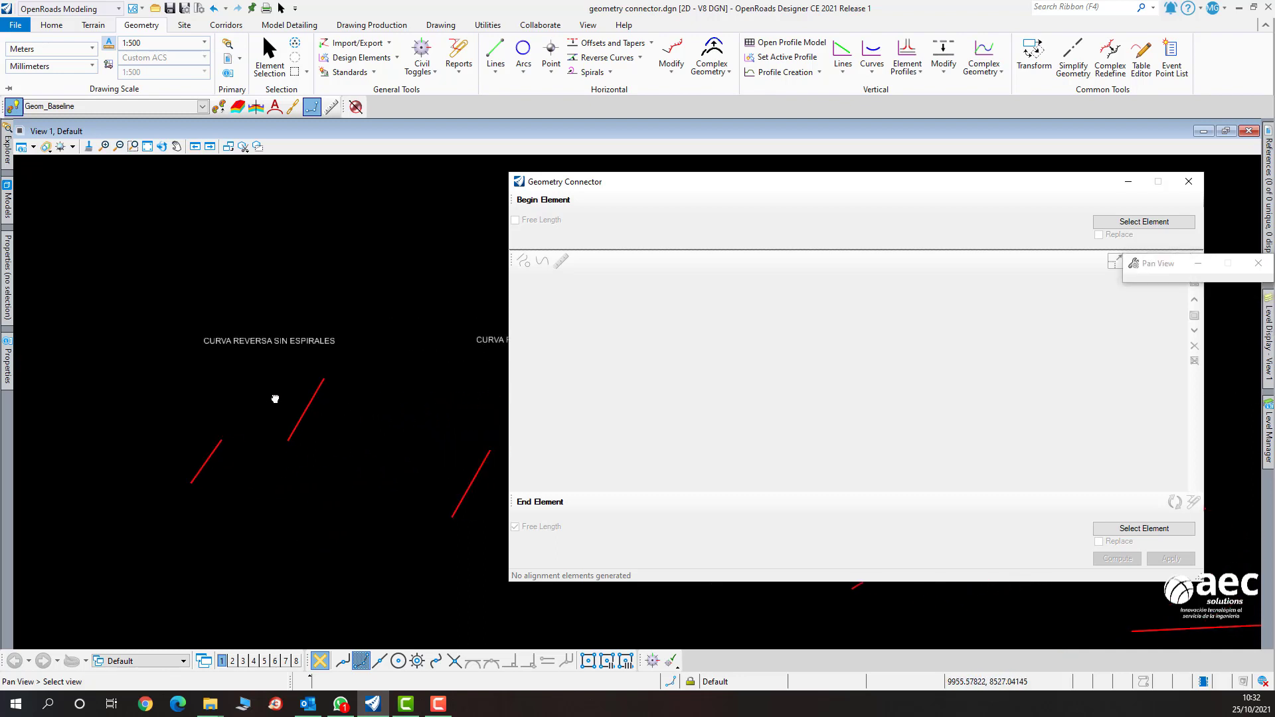
pyautogui.moveTo(597, 193)
pyautogui.mouseDown()
pyautogui.moveTo(388, 199)
pyautogui.moveTo(486, 201)
pyautogui.moveTo(421, 201)
pyautogui.moveTo(466, 208)
pyautogui.mouseUp()
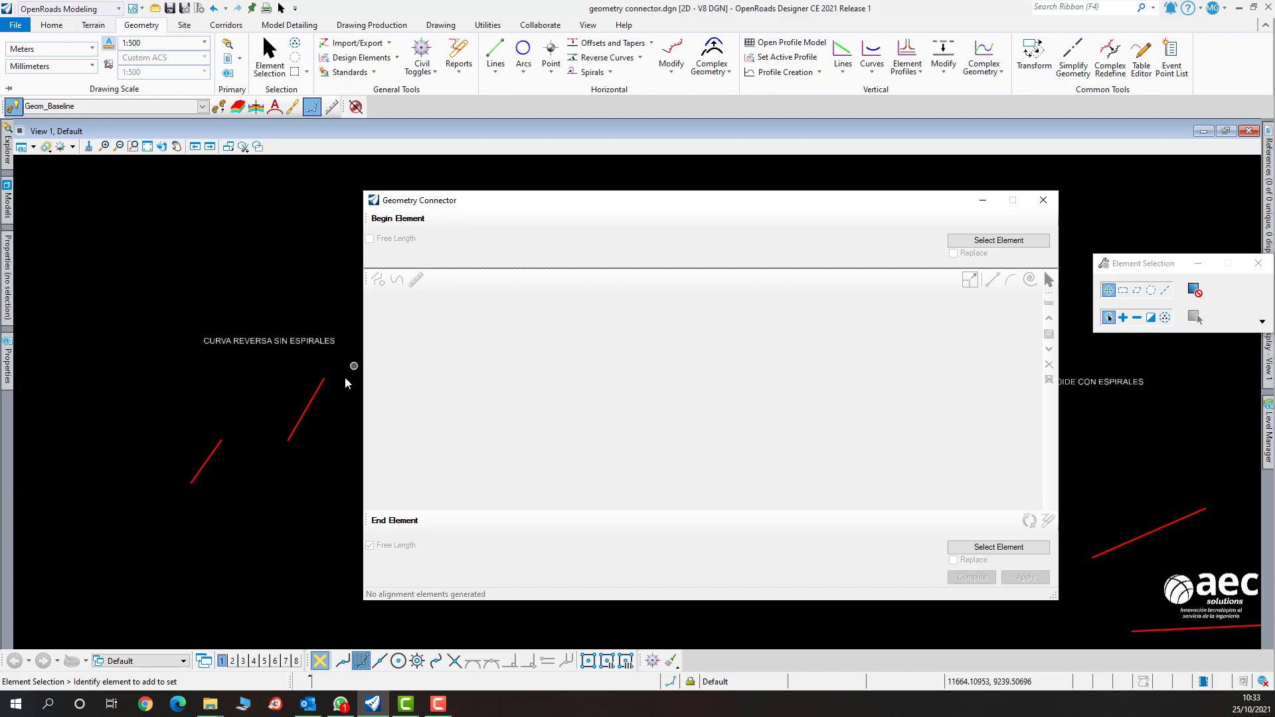
pyautogui.scroll(2, 283, 451)
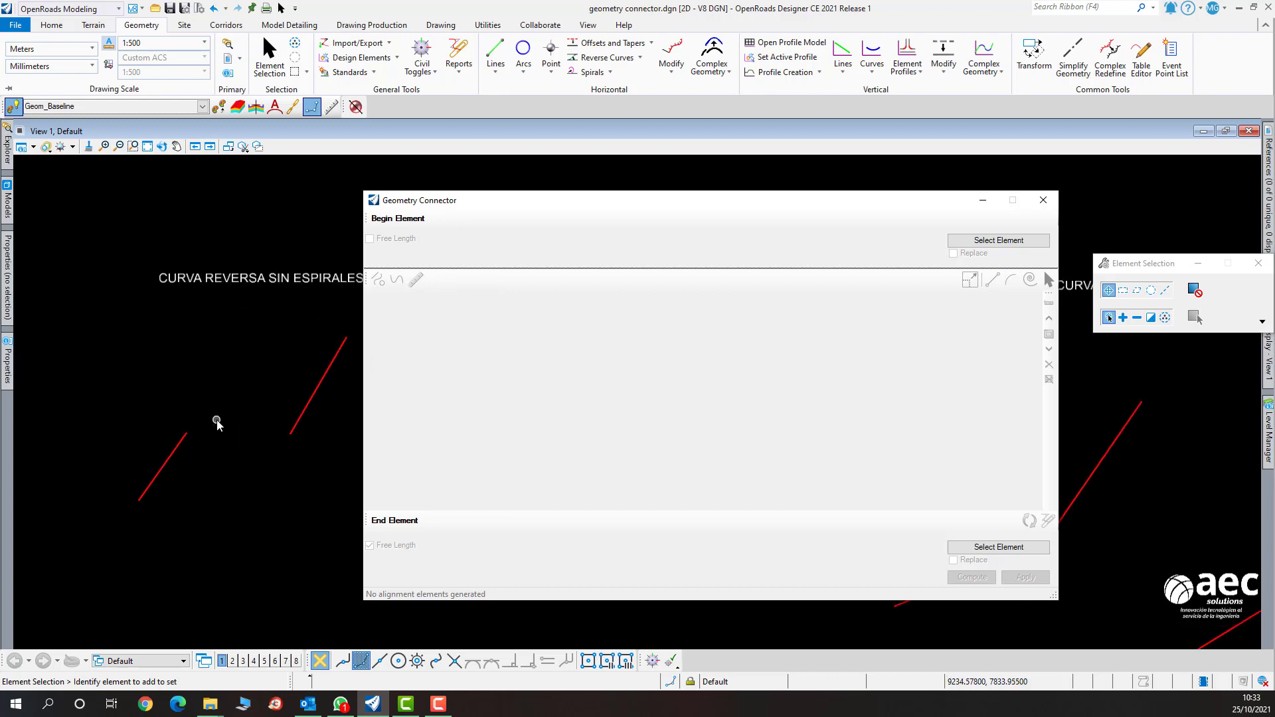
pyautogui.moveTo(472, 211); pyautogui.dragTo(520, 214)
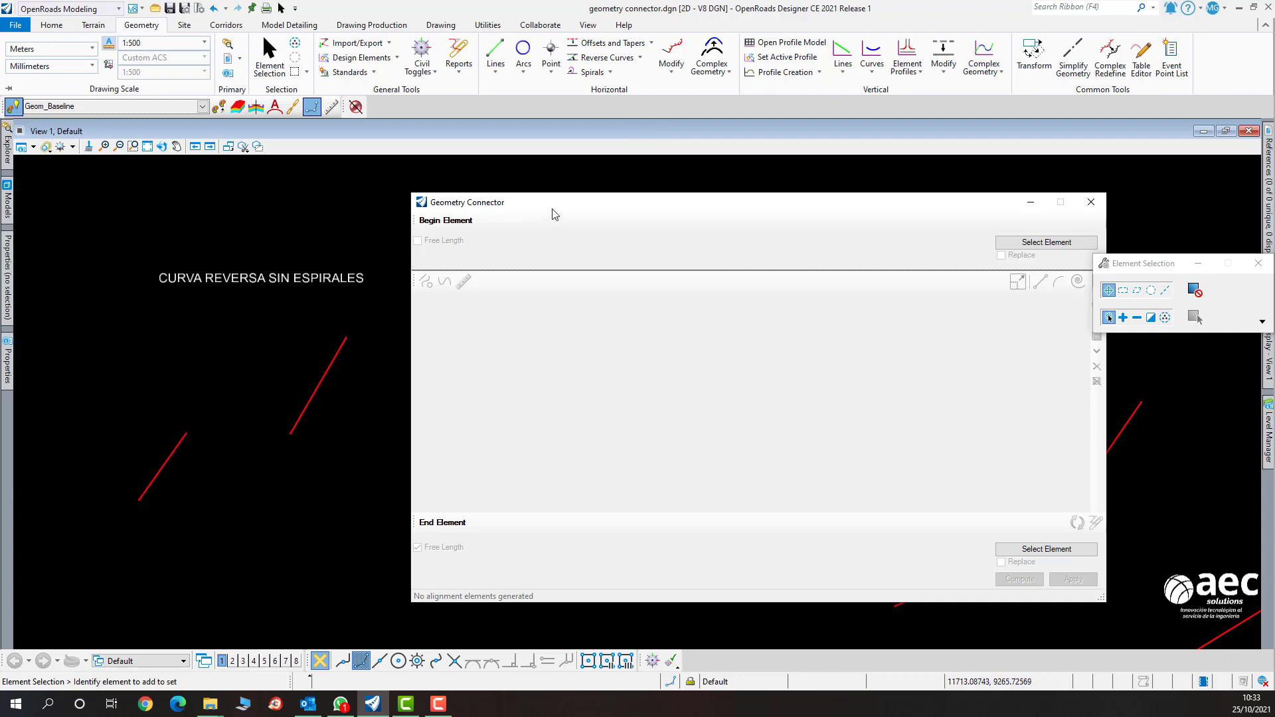
pyautogui.moveTo(552, 209); pyautogui.dragTo(542, 226)
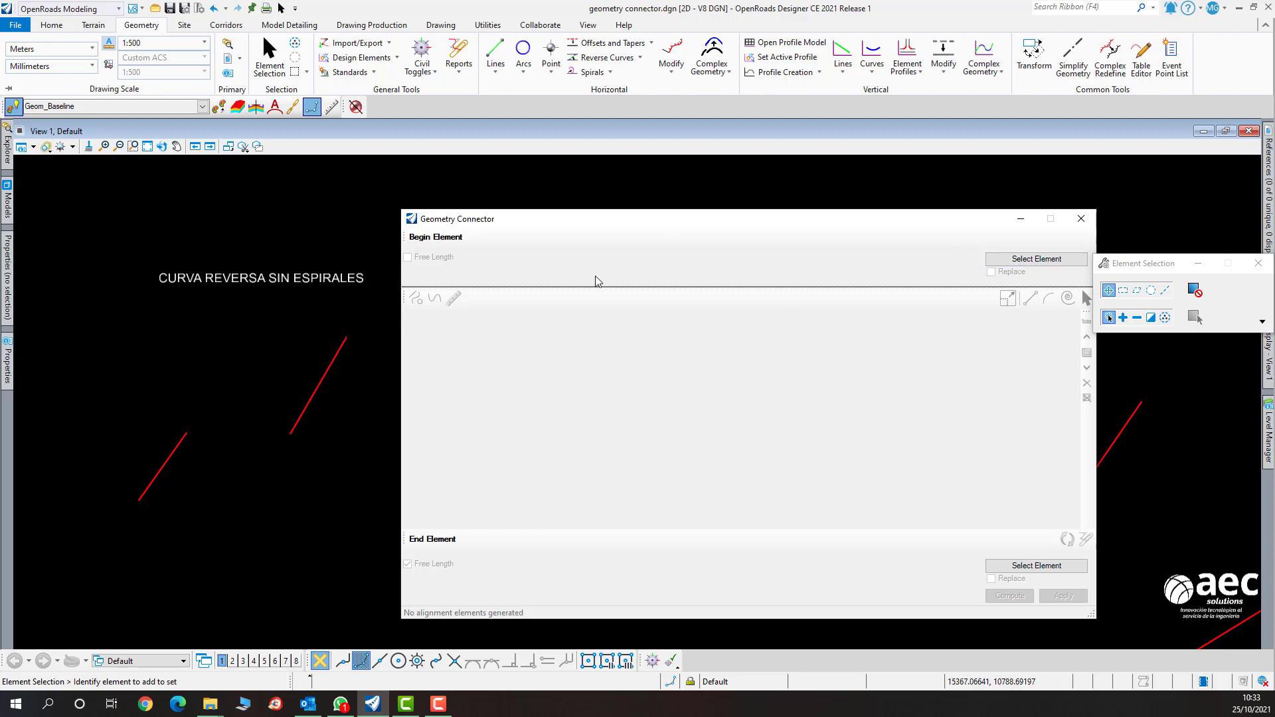
# Assign the lower line under CURVA REVERSA SIN ESPIRALES as the connector's begin element.
pyautogui.click(1013, 263)
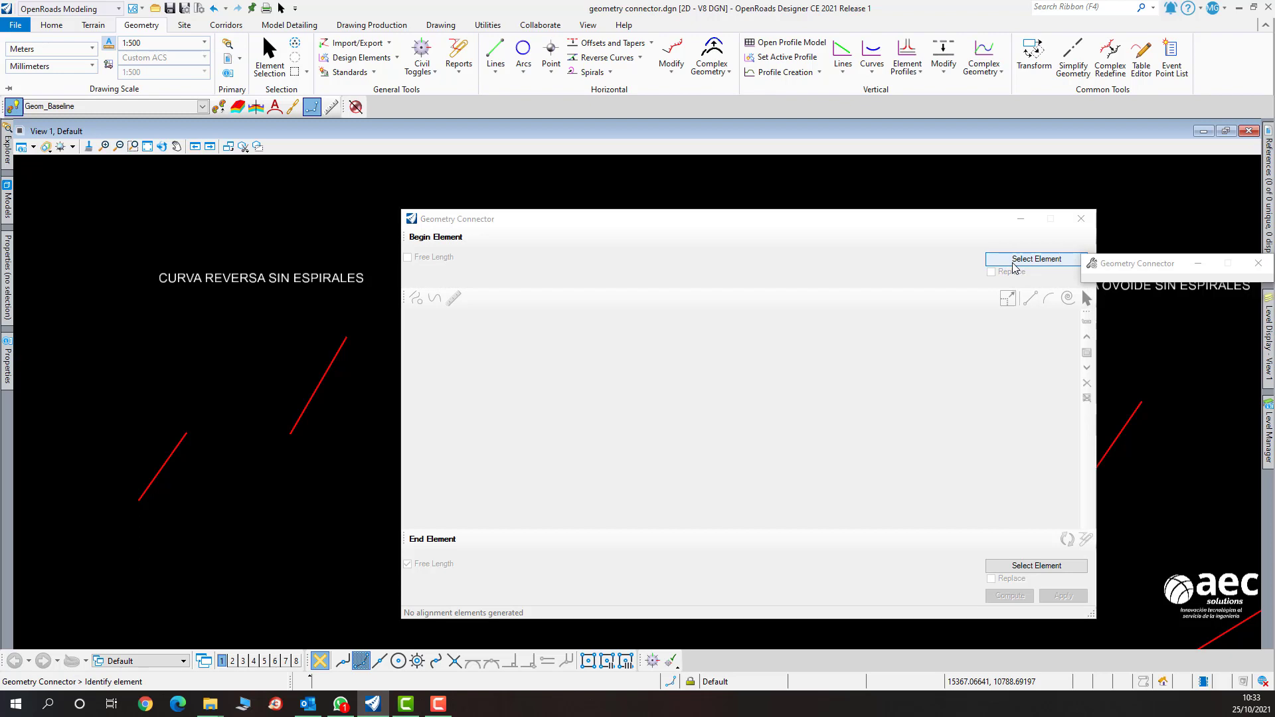
pyautogui.click(175, 457)
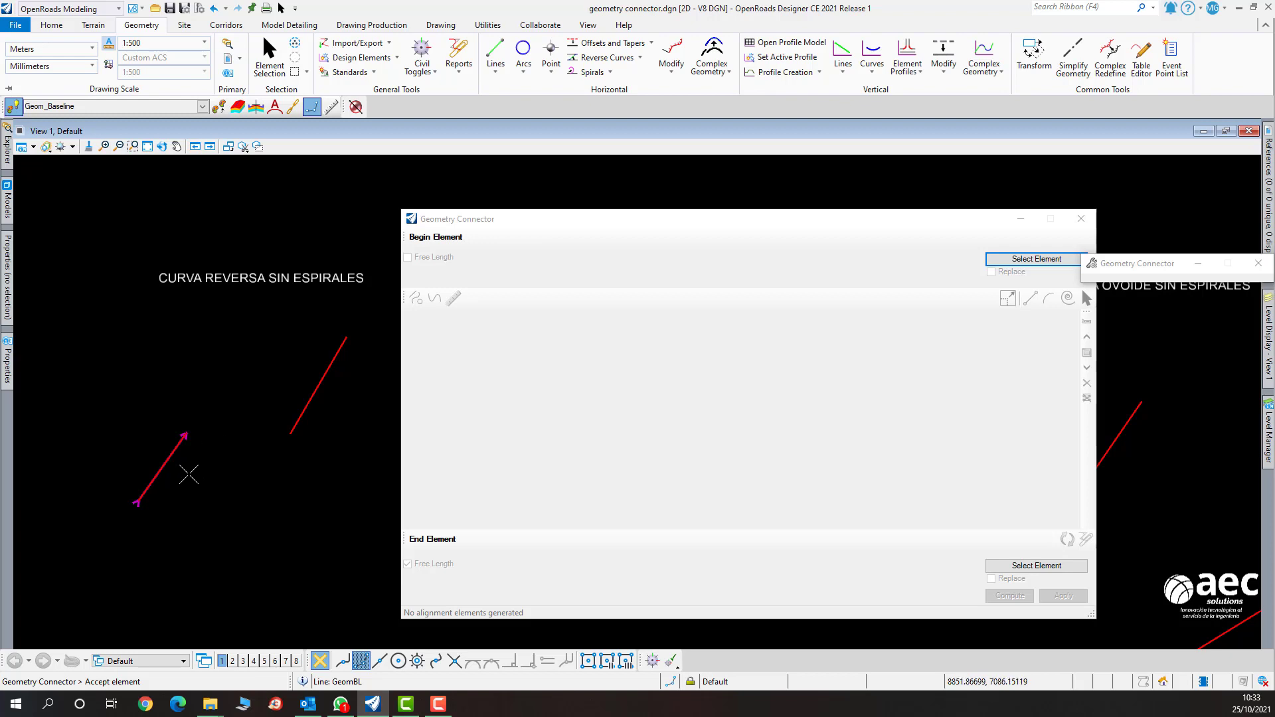
pyautogui.click(188, 475)
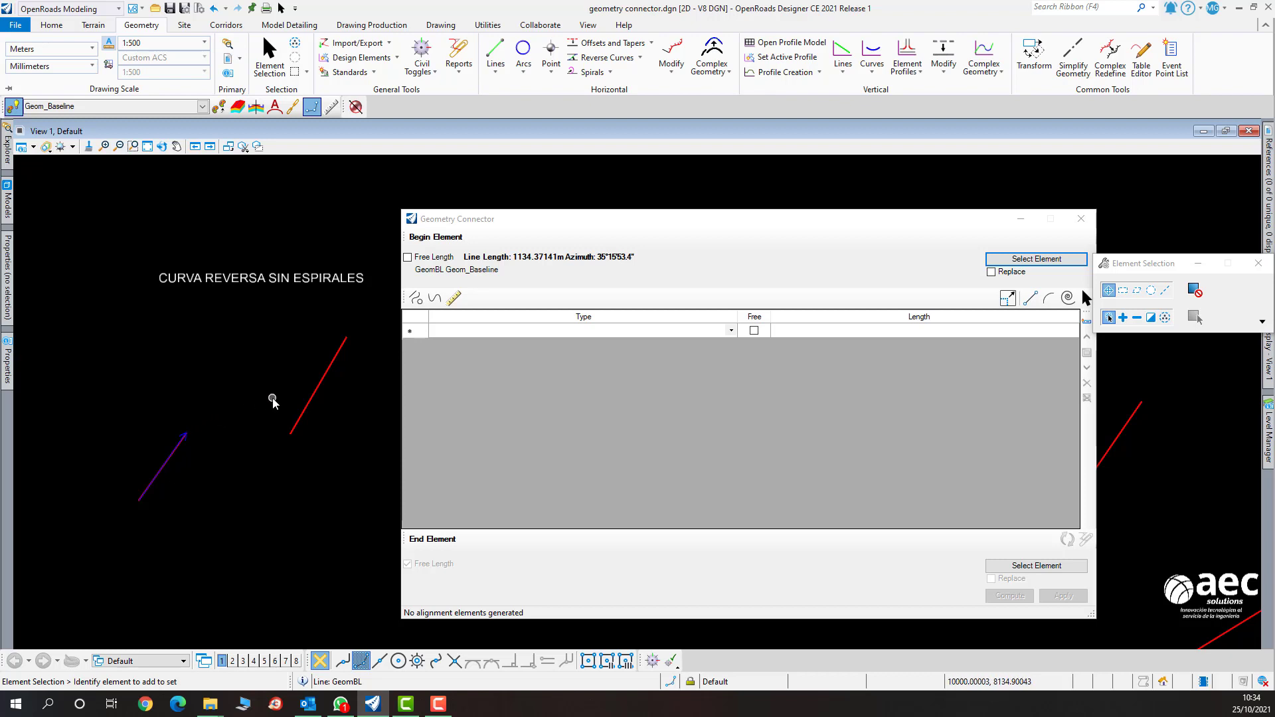
# Add an arc as the first connecting element, with a radius of 500 m and a length of 300 m.
pyautogui.click(732, 331)
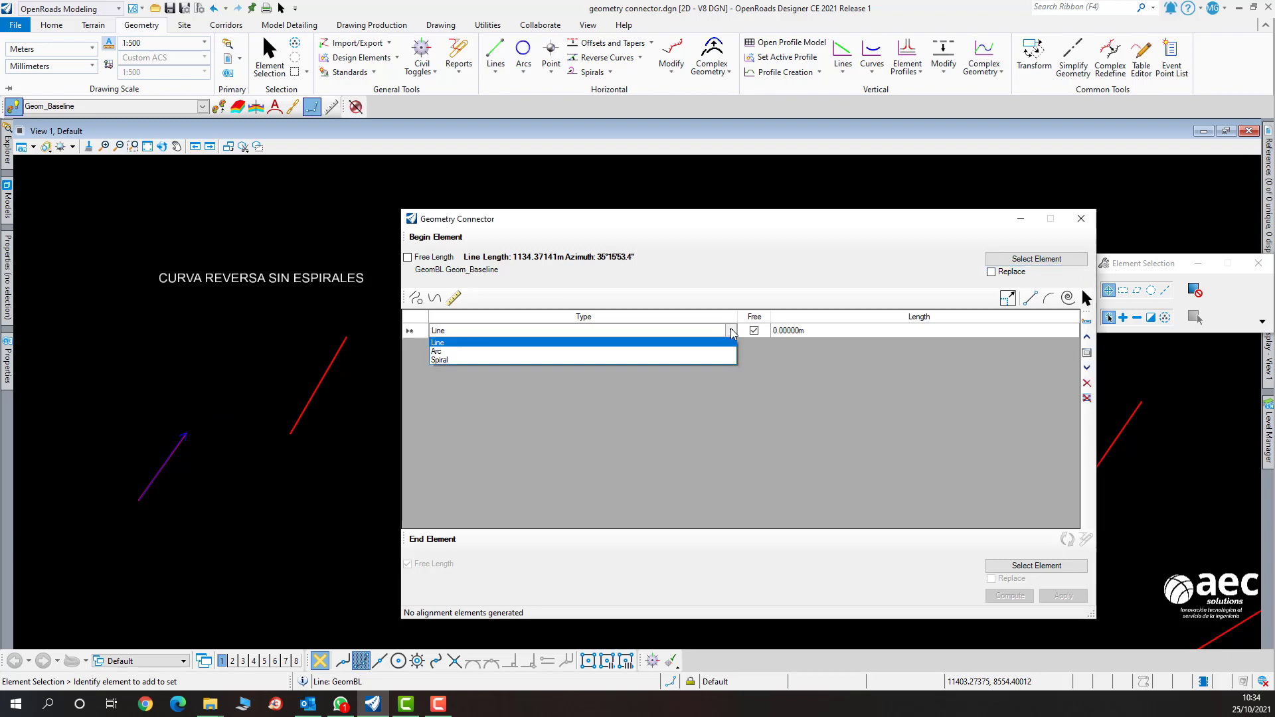
pyautogui.click(606, 351)
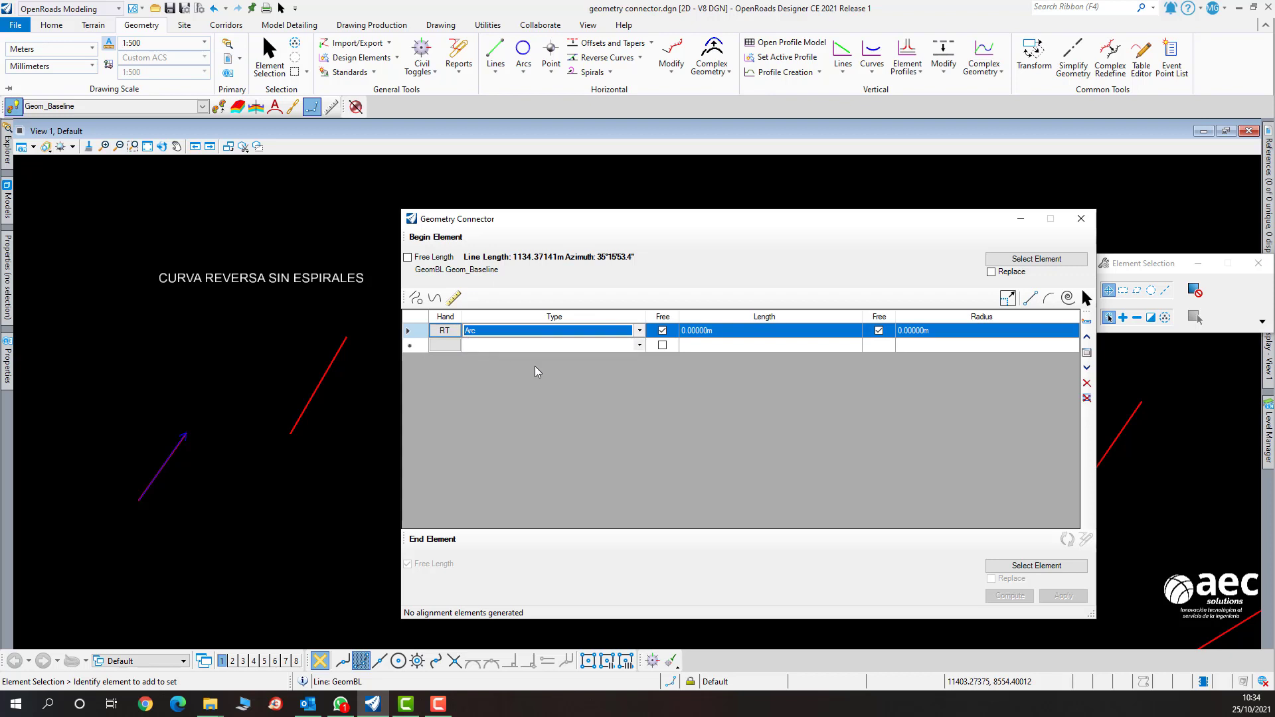
pyautogui.click(942, 332)
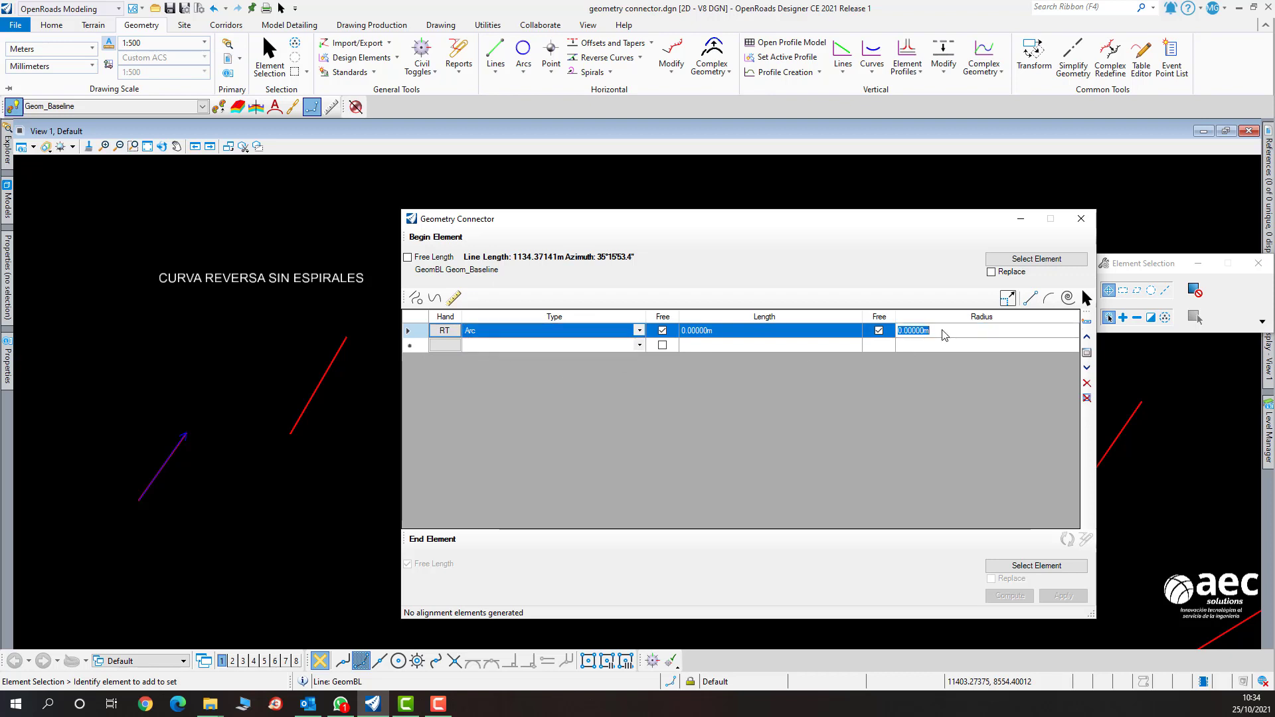
pyautogui.write('5')
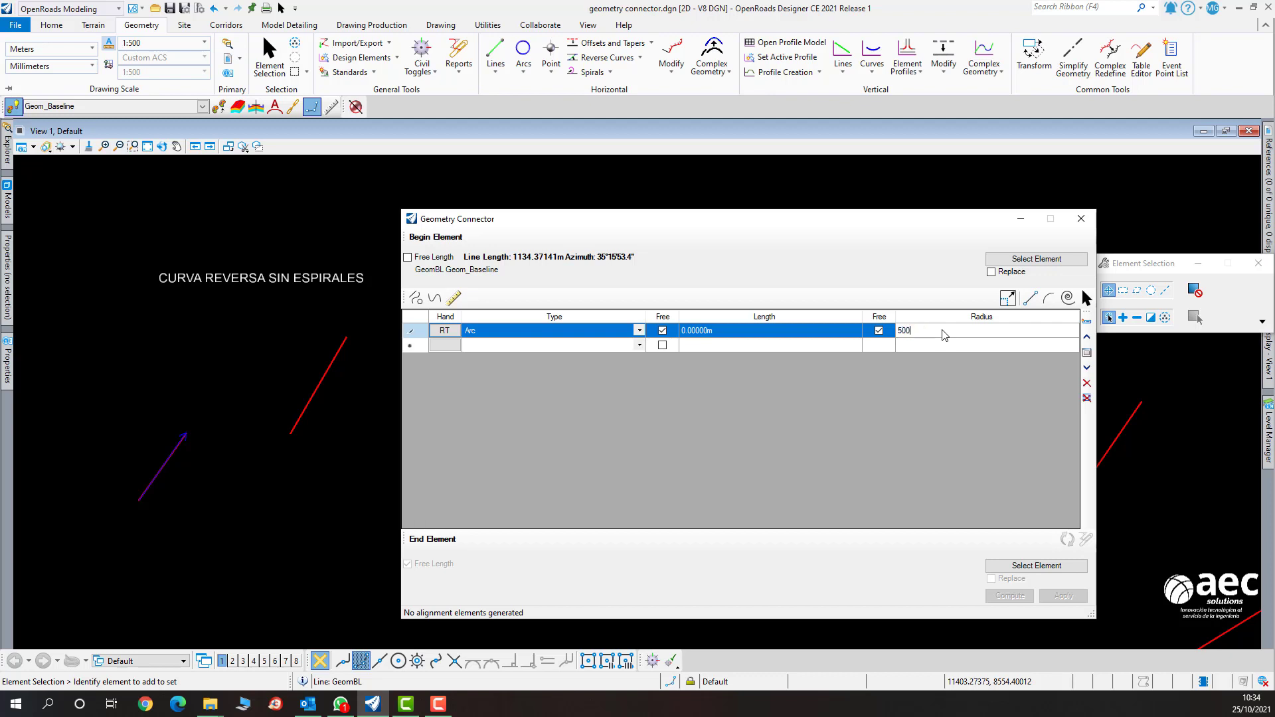
pyautogui.write('00')
pyautogui.click(748, 331)
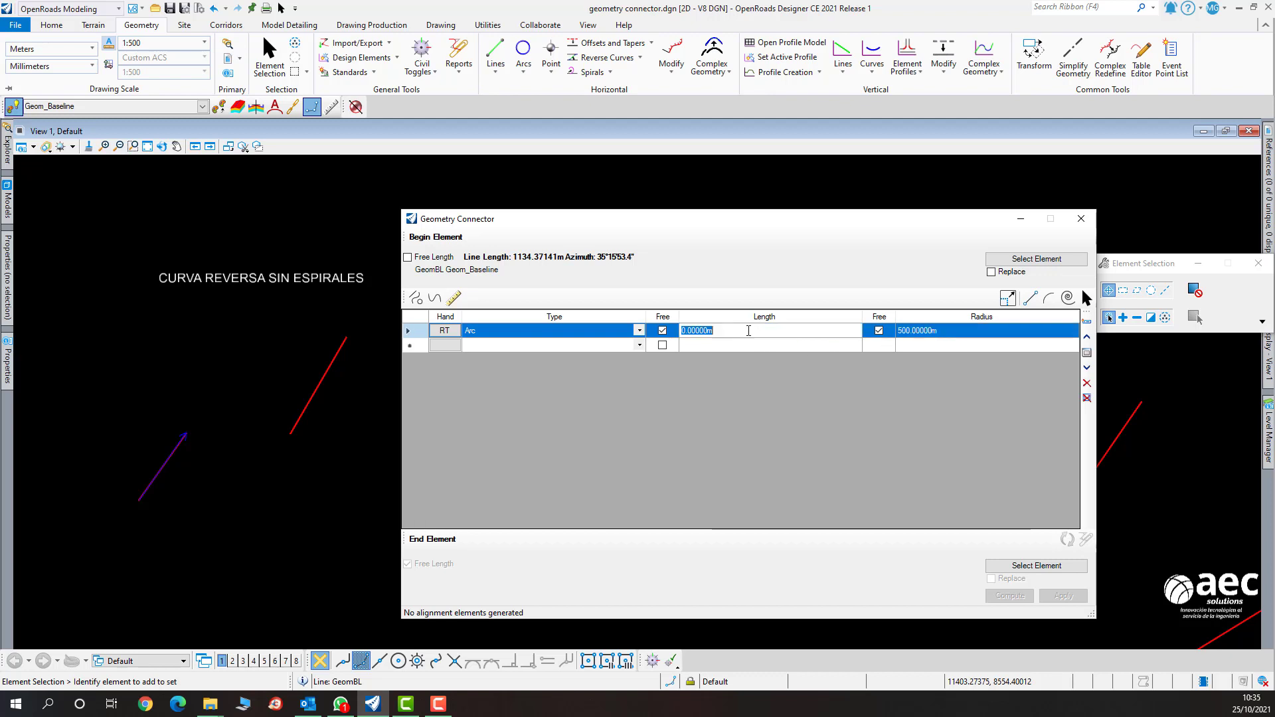
pyautogui.write('300')
pyautogui.click(946, 331)
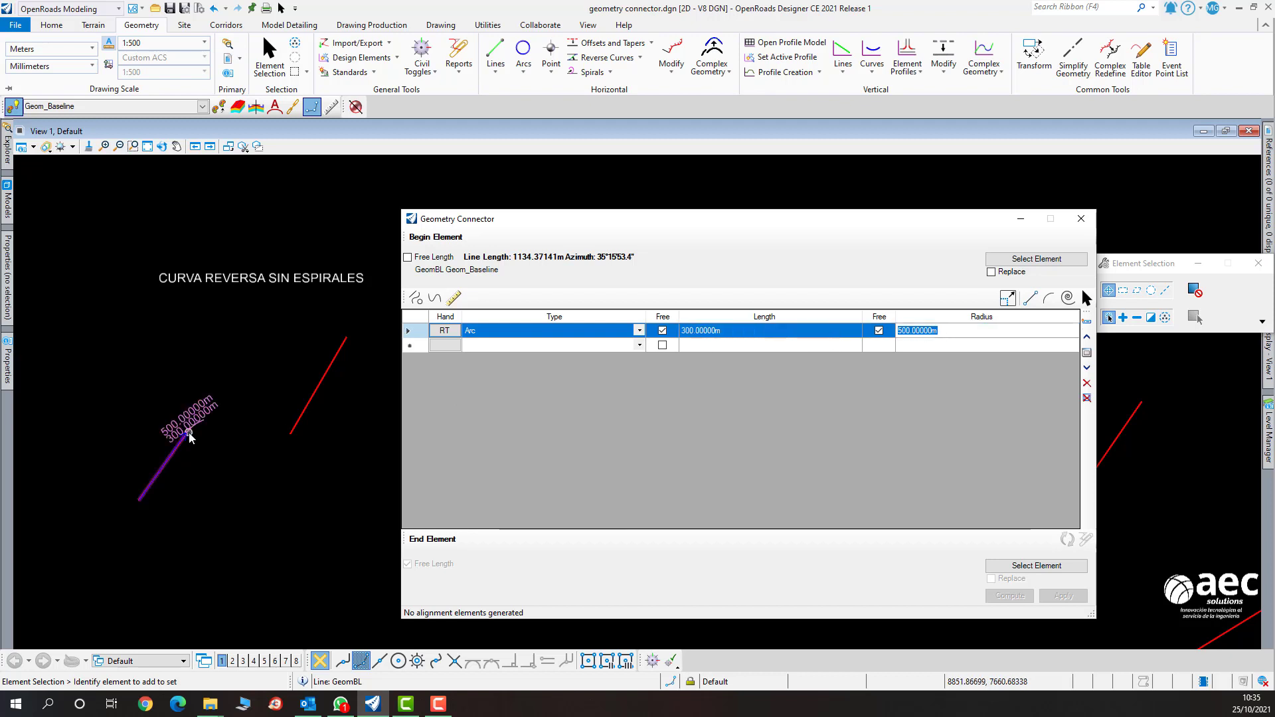
pyautogui.scroll(3, 206, 429)
pyautogui.scroll(1, 234, 433)
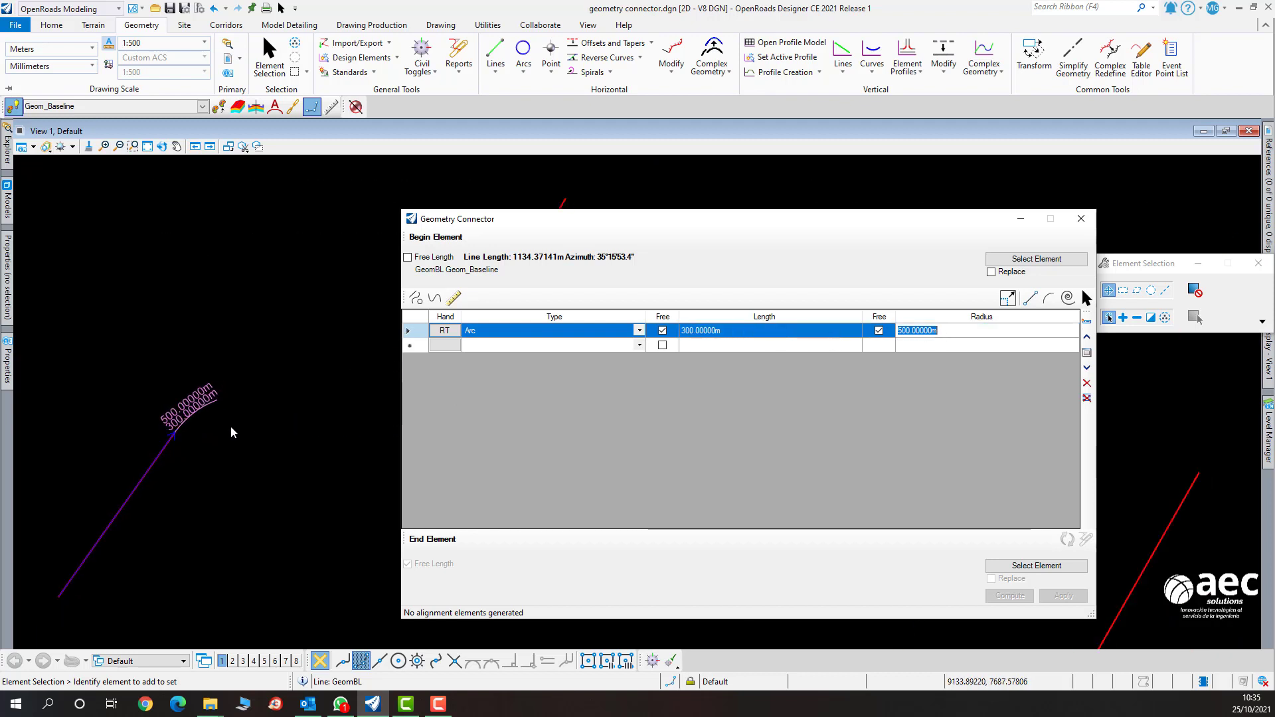
pyautogui.scroll(-2, 229, 428)
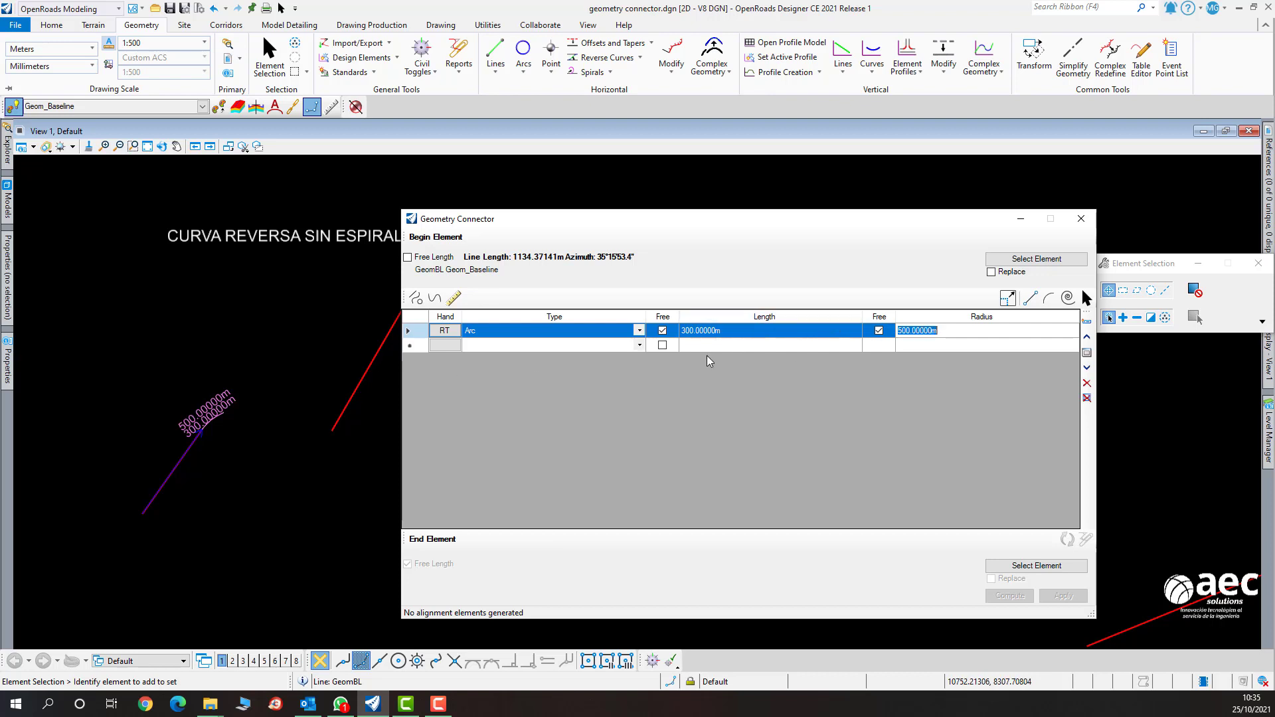
# Set the arc's length to 600 m and add a line element after it.
pyautogui.click(745, 331)
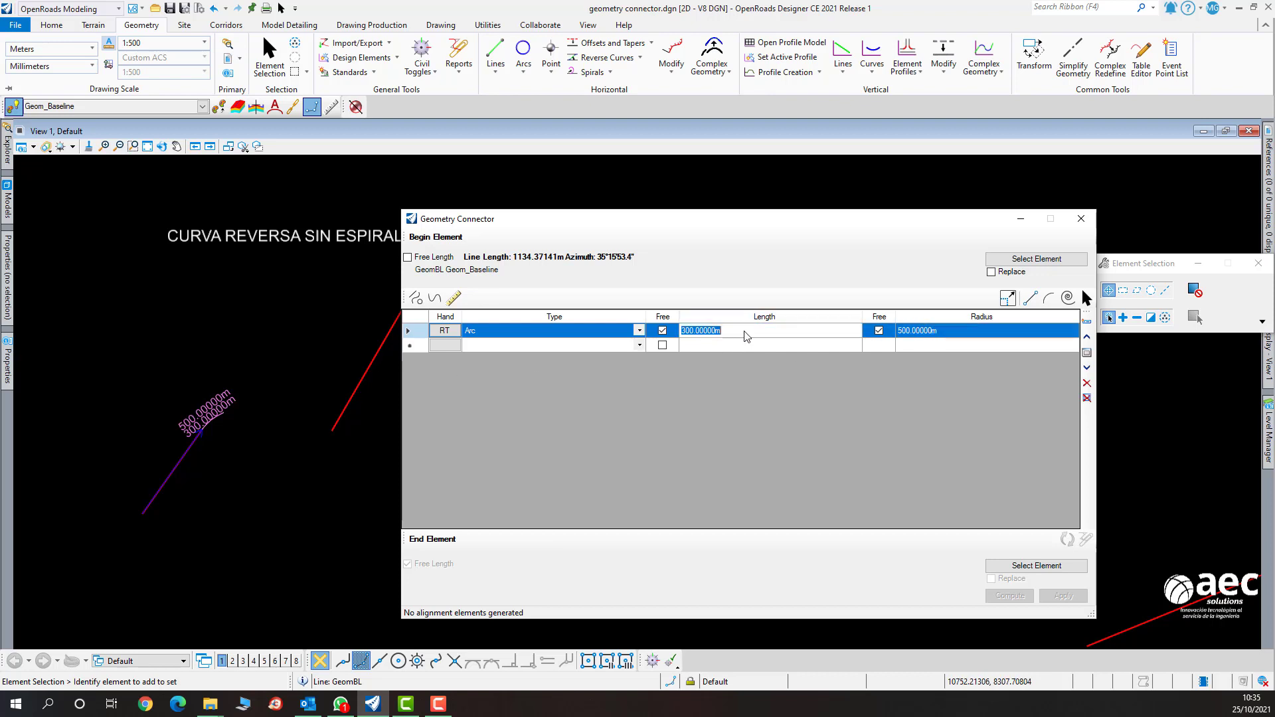
pyautogui.write('600')
pyautogui.click(796, 344)
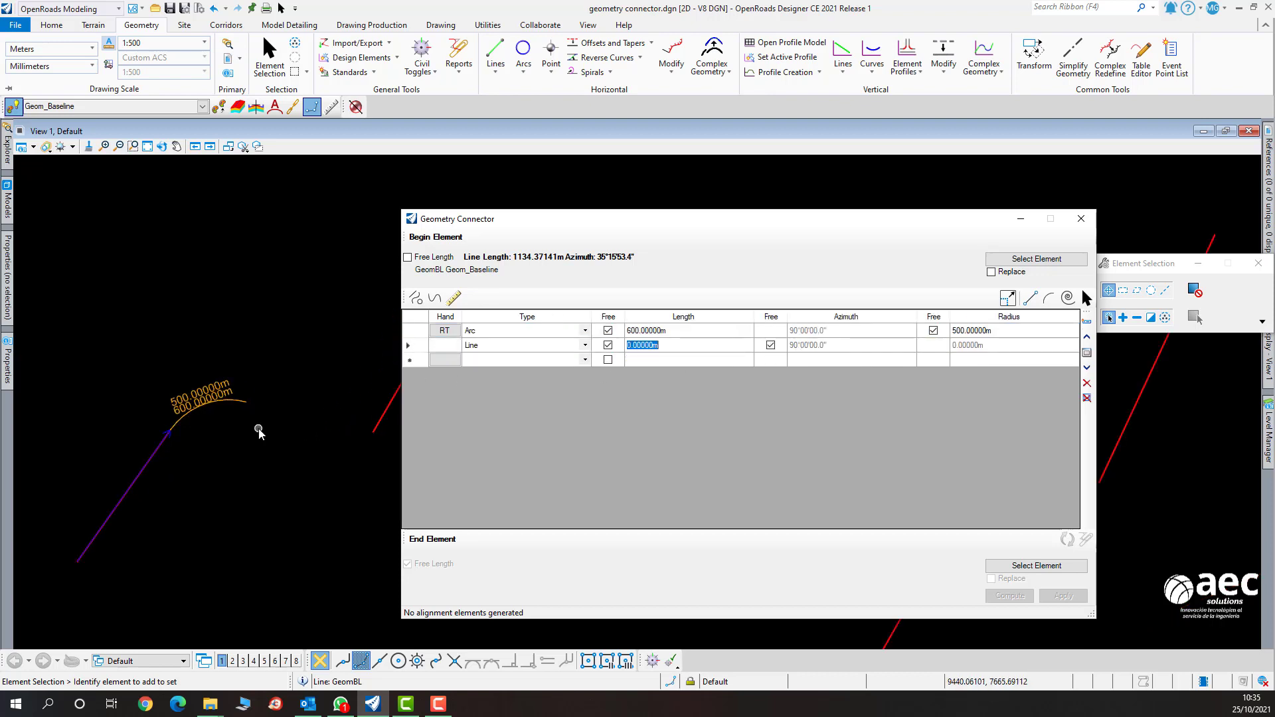
pyautogui.scroll(-1, 259, 432)
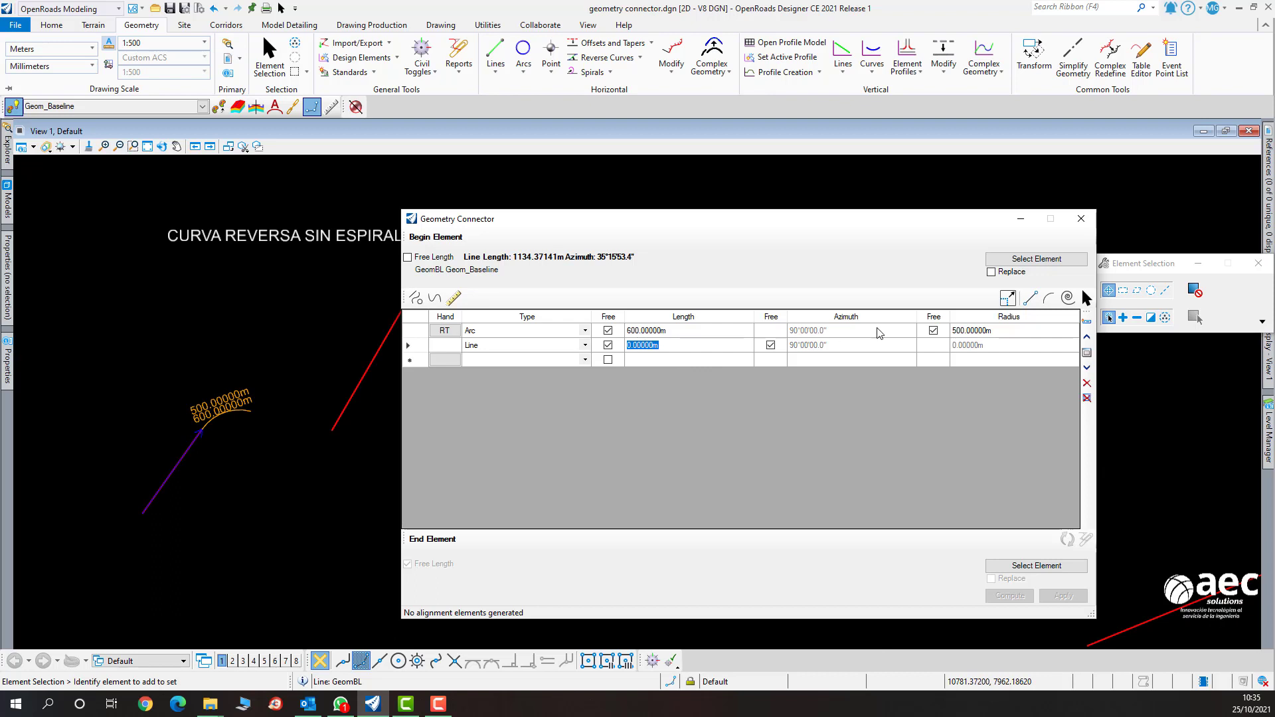
# Set the radius of the first connecting arc to 1000 m.
pyautogui.click(1007, 331)
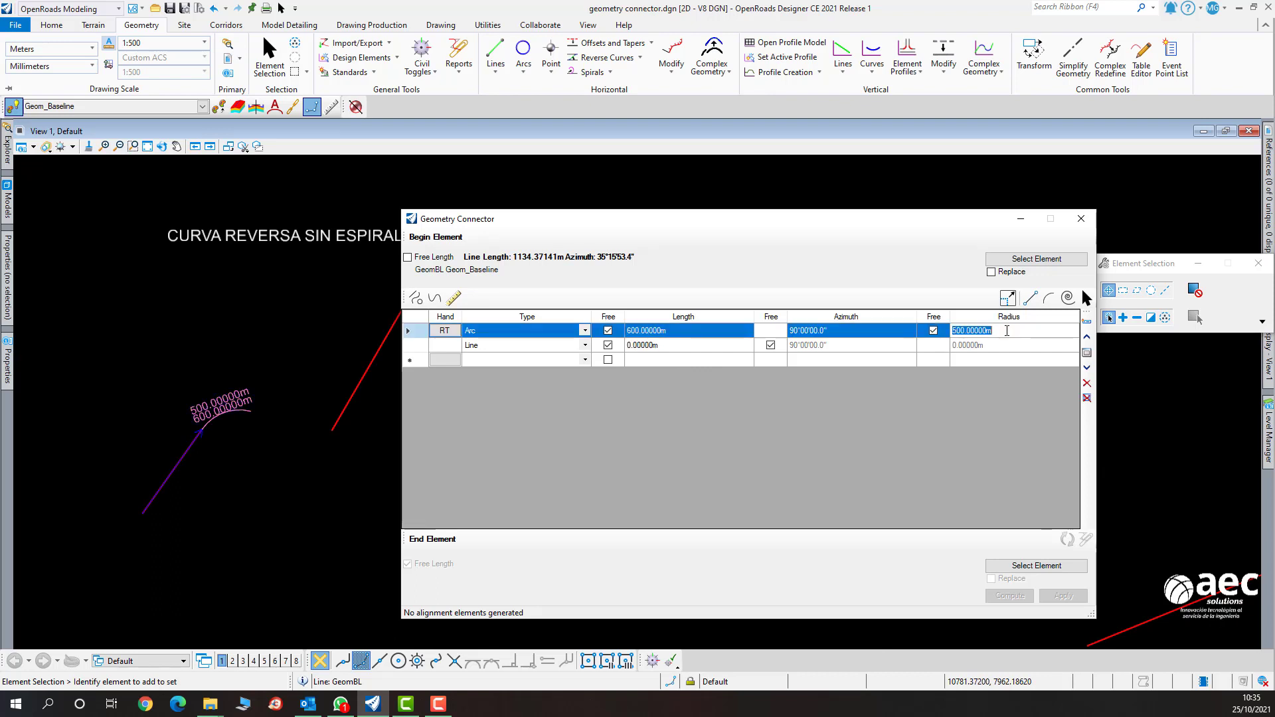
pyautogui.write('1000')
pyautogui.press('Return')
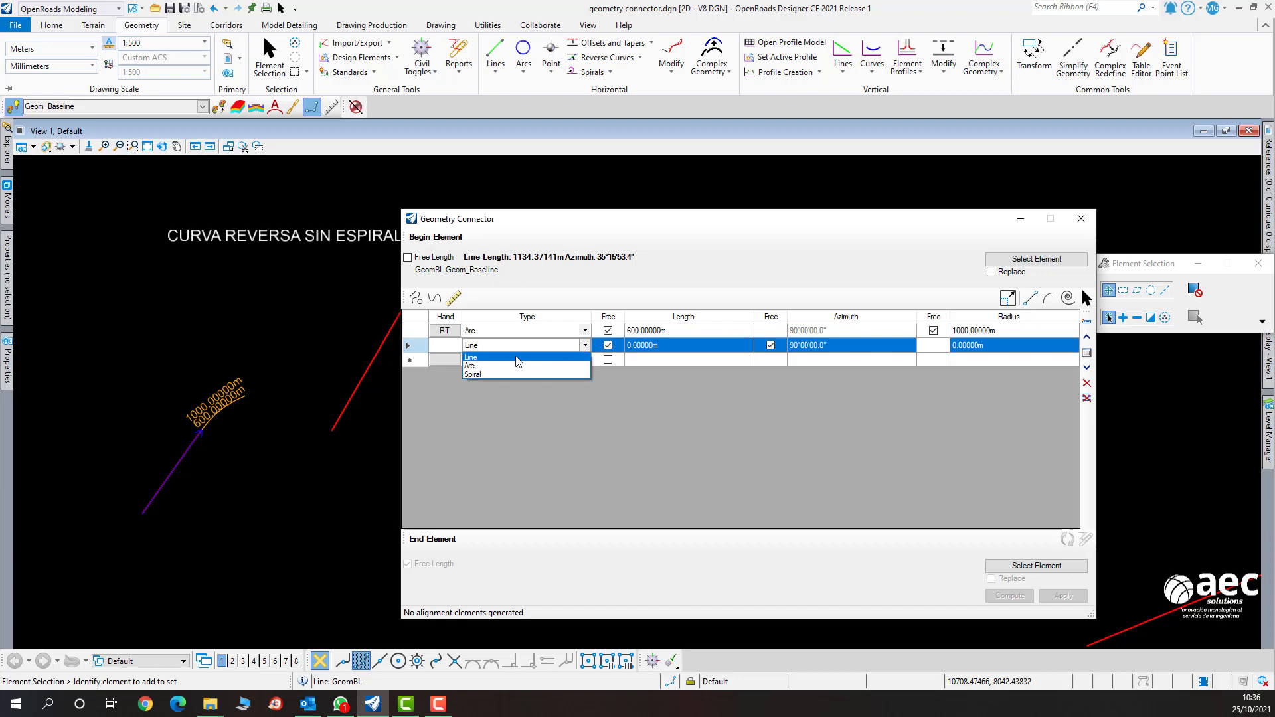
# Keep the second connecting element as a line and set its length to 100 m.
pyautogui.click(509, 358)
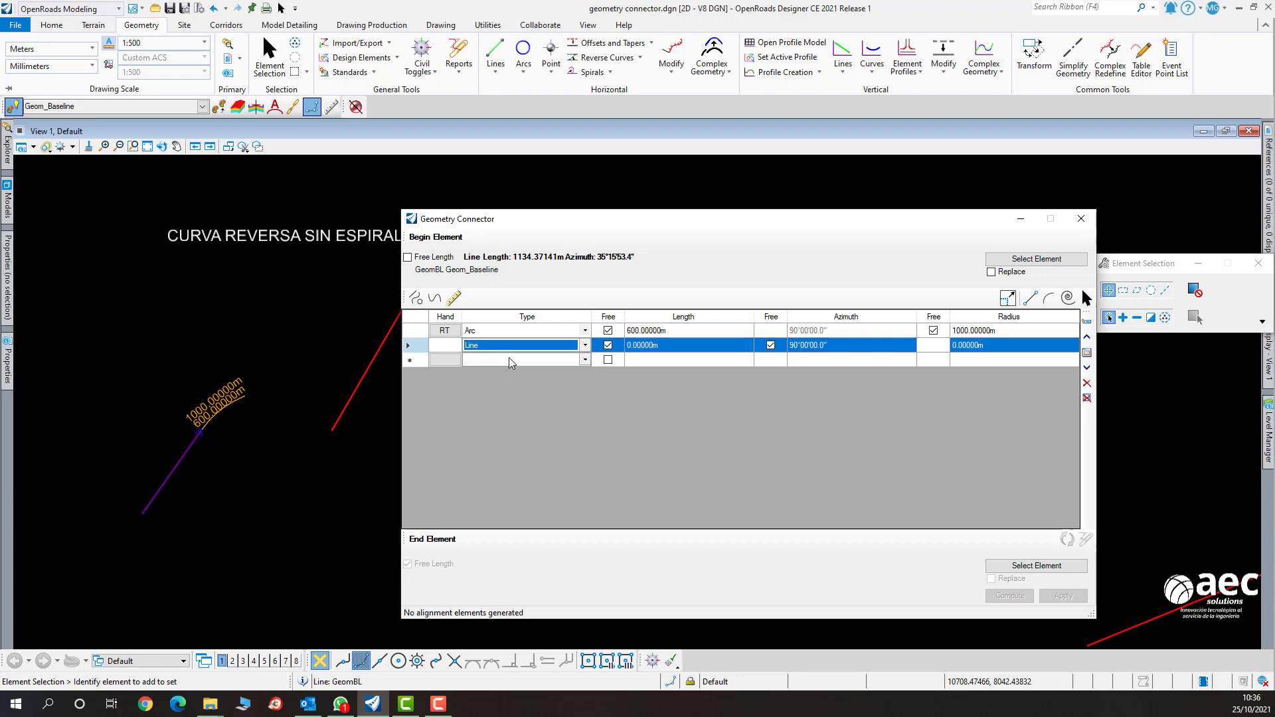
pyautogui.click(694, 345)
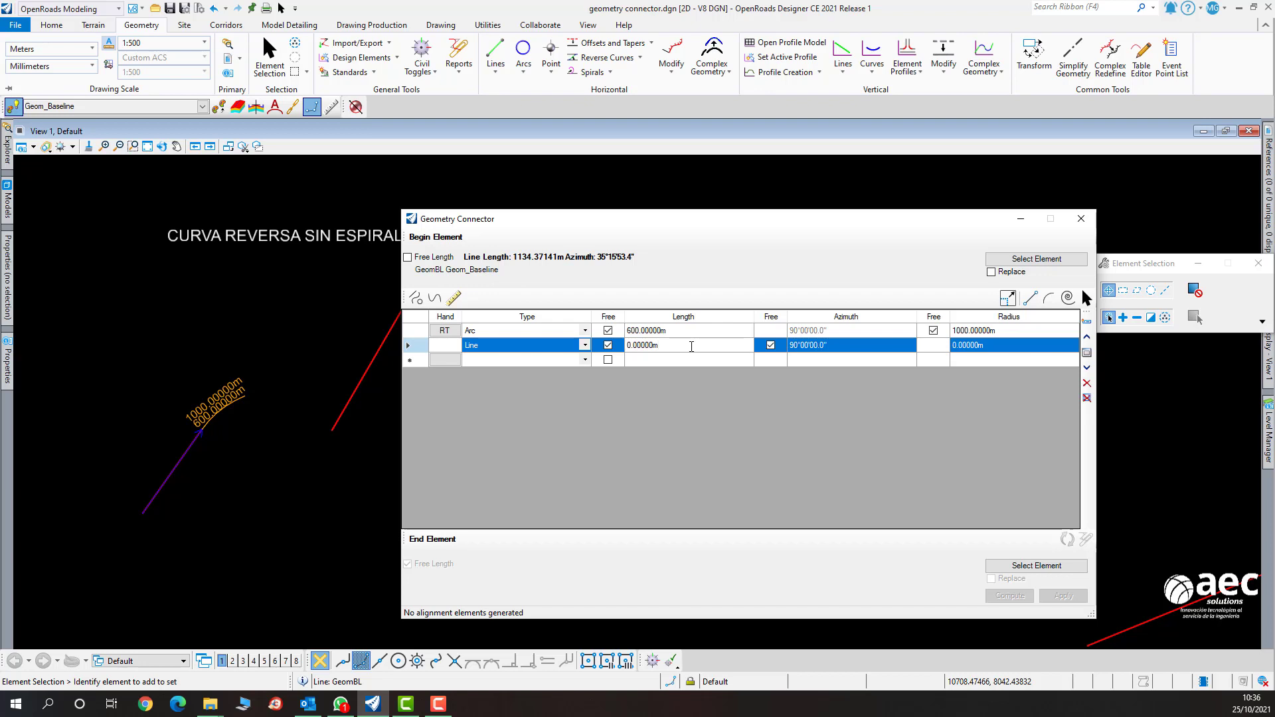
pyautogui.doubleClick(692, 347)
pyautogui.write('100')
pyautogui.click(834, 365)
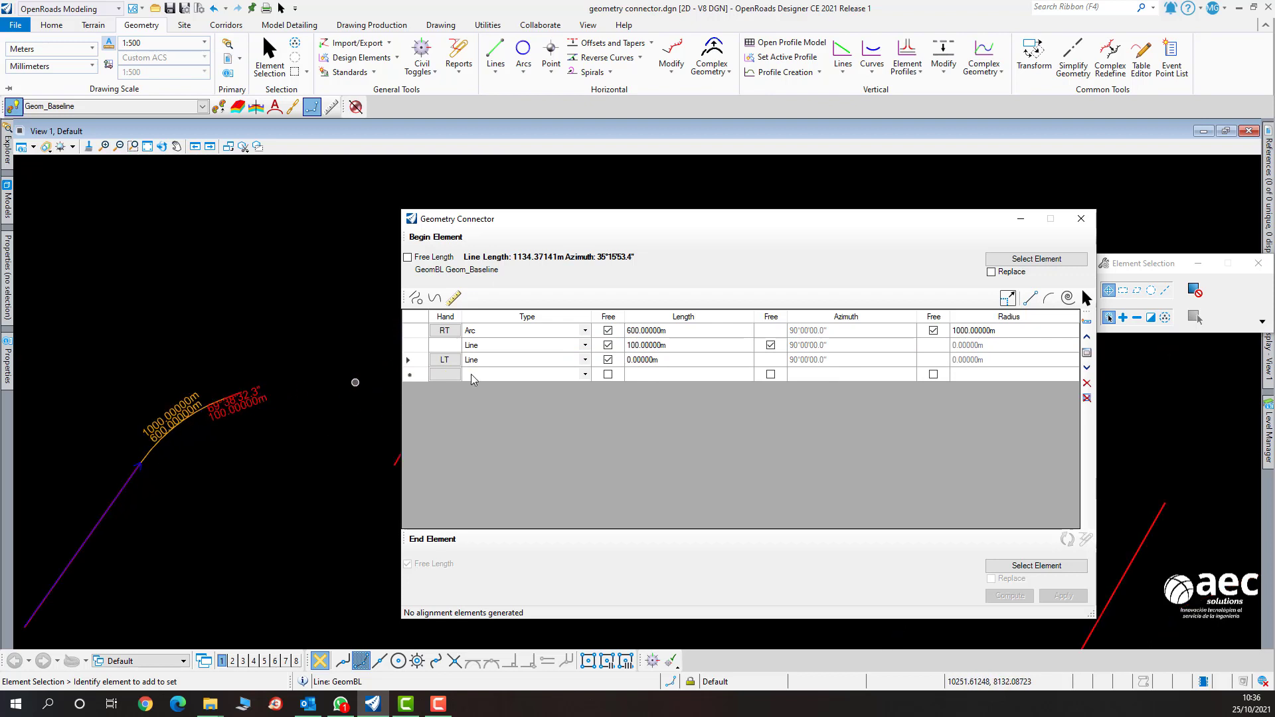
# Set the length of the line that follows the right-hand arc to 200 m.
pyautogui.click(677, 344)
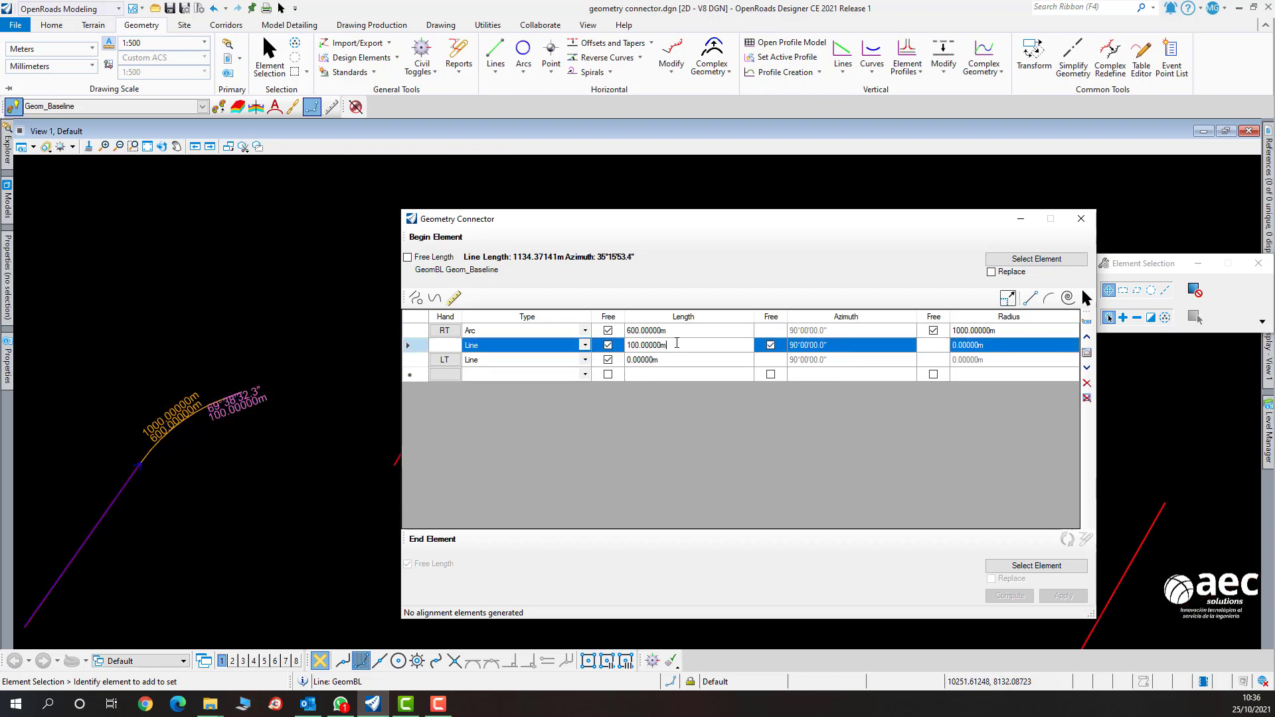
pyautogui.click(677, 342)
pyautogui.write('200')
pyautogui.press('Return')
pyautogui.scroll(-2, 306, 378)
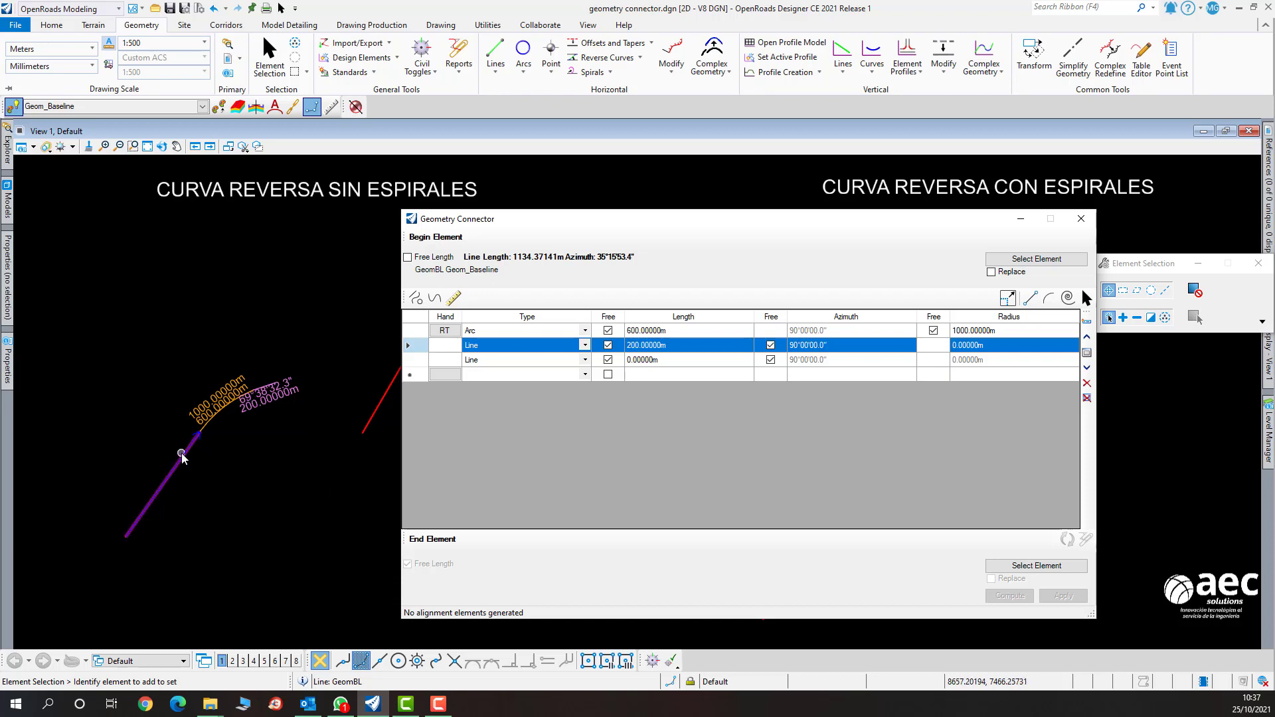
# Move the connector window off the drawing labels and append an arc element turning to the left (LT).
pyautogui.moveTo(544, 227); pyautogui.dragTo(578, 162)
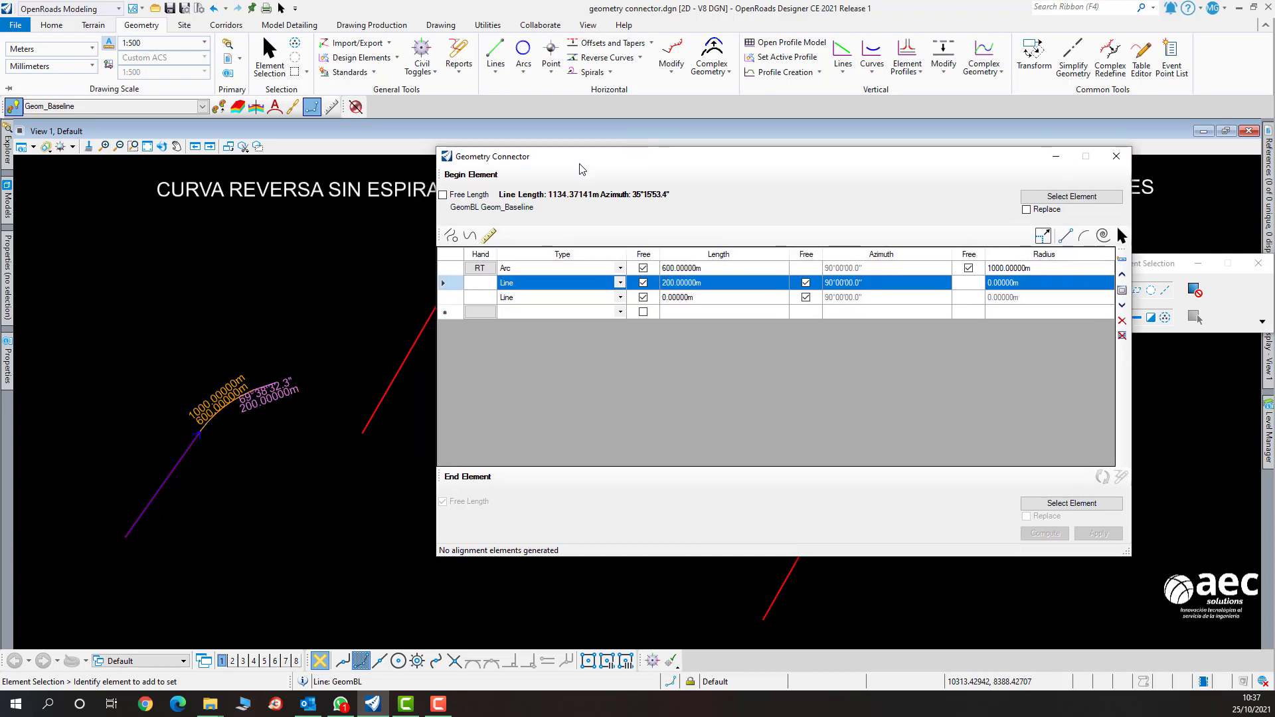
pyautogui.click(621, 311)
pyautogui.click(621, 313)
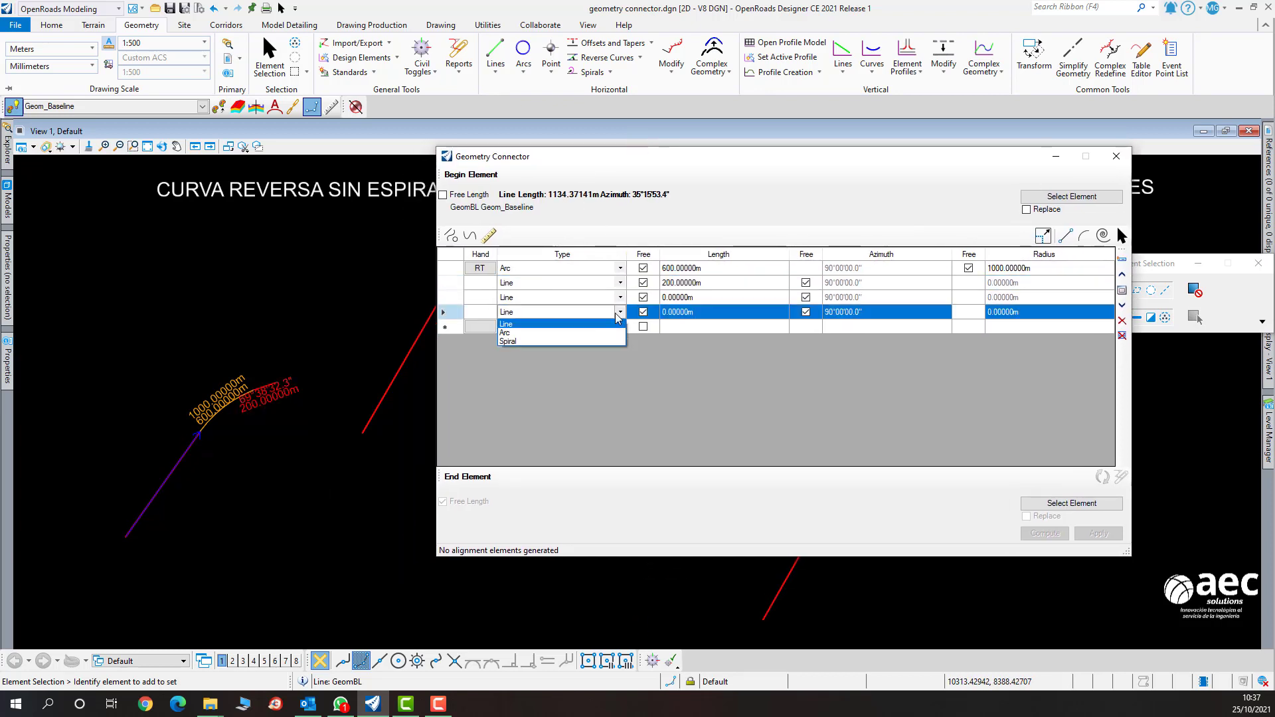
pyautogui.click(532, 337)
pyautogui.click(470, 315)
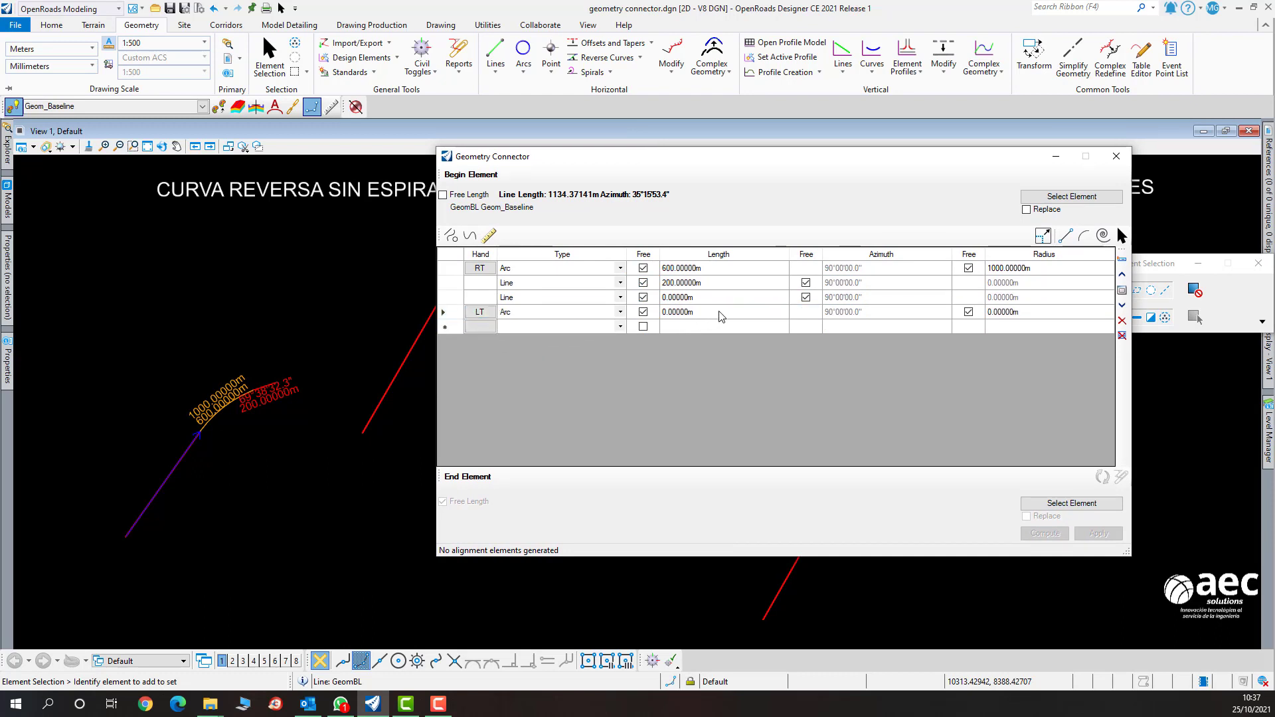
# Delete the surplus zero-length line elements after and before the left-hand arc.
pyautogui.click(726, 326)
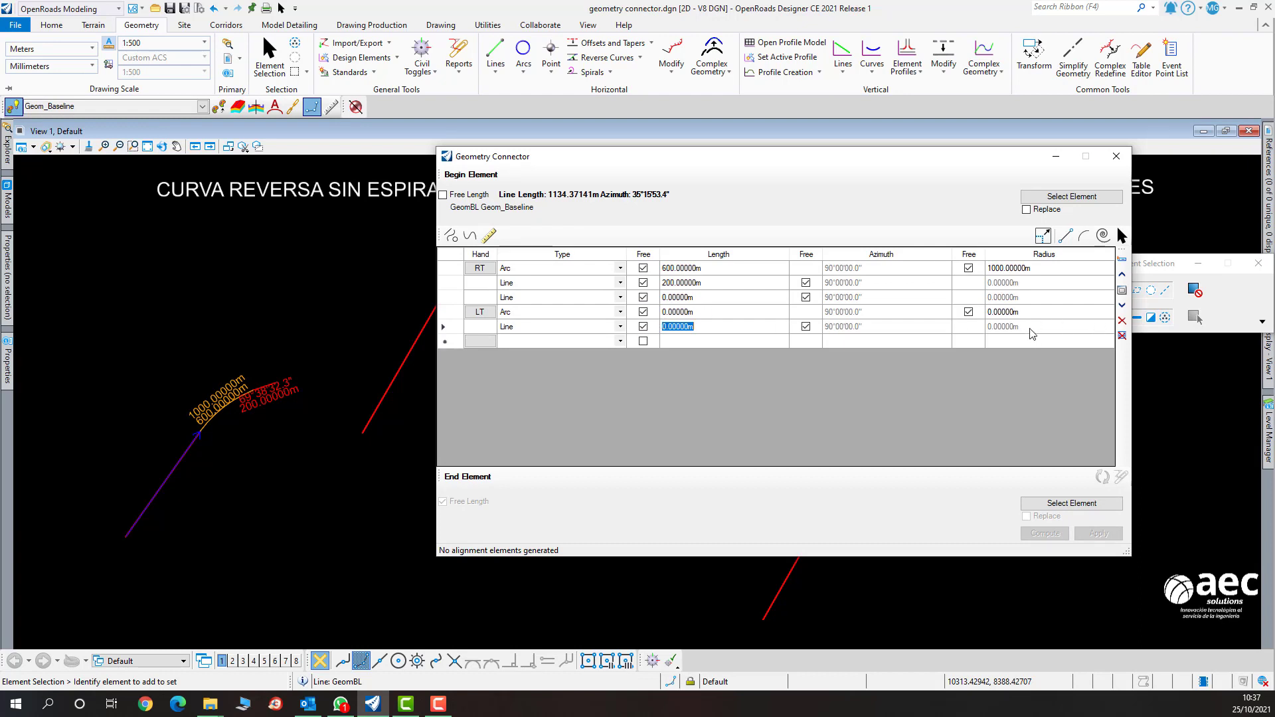
pyautogui.click(1094, 324)
pyautogui.click(1122, 321)
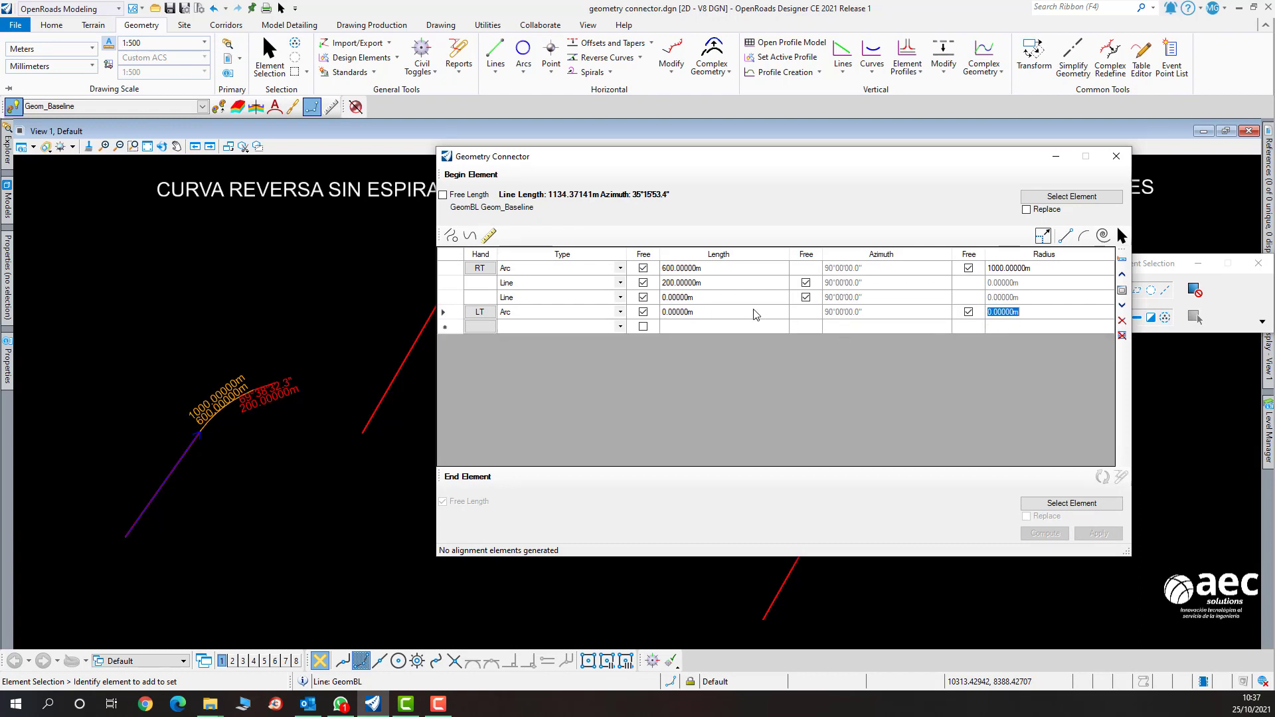
pyautogui.click(593, 300)
pyautogui.click(1122, 321)
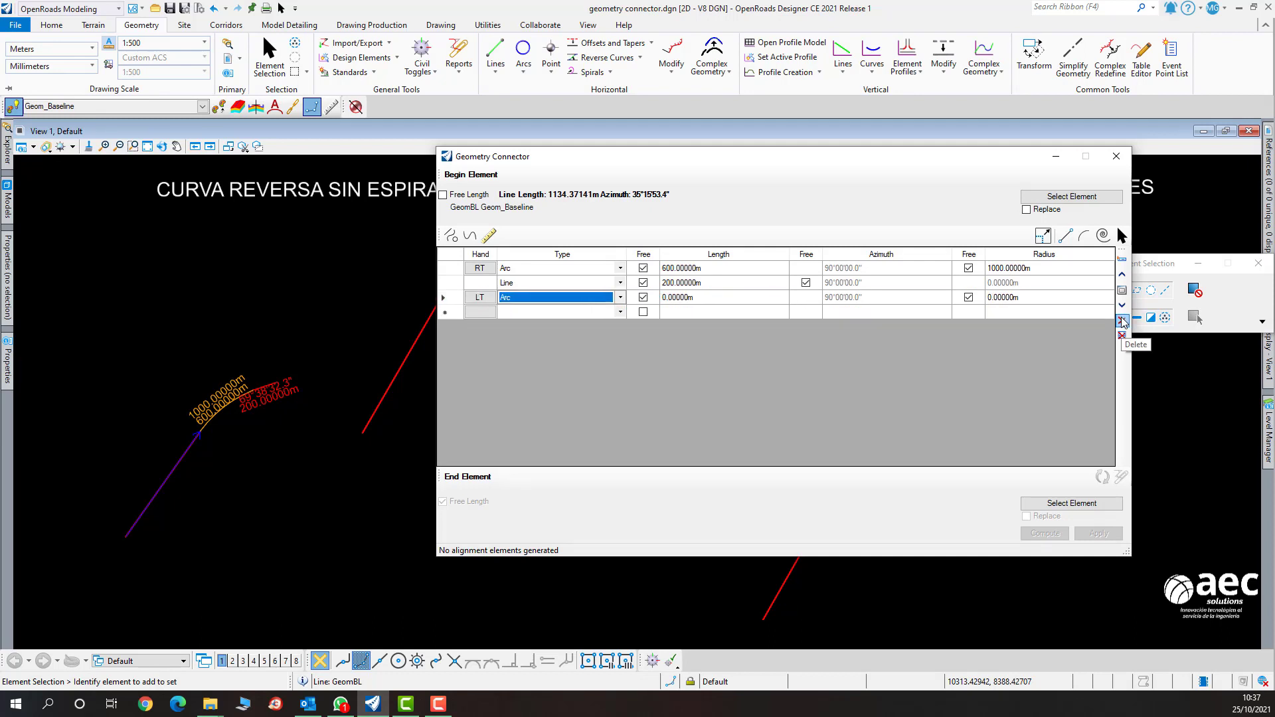
# Set the left-hand arc's length to 600 m and its radius to 1000 m.
pyautogui.click(747, 298)
pyautogui.write('600')
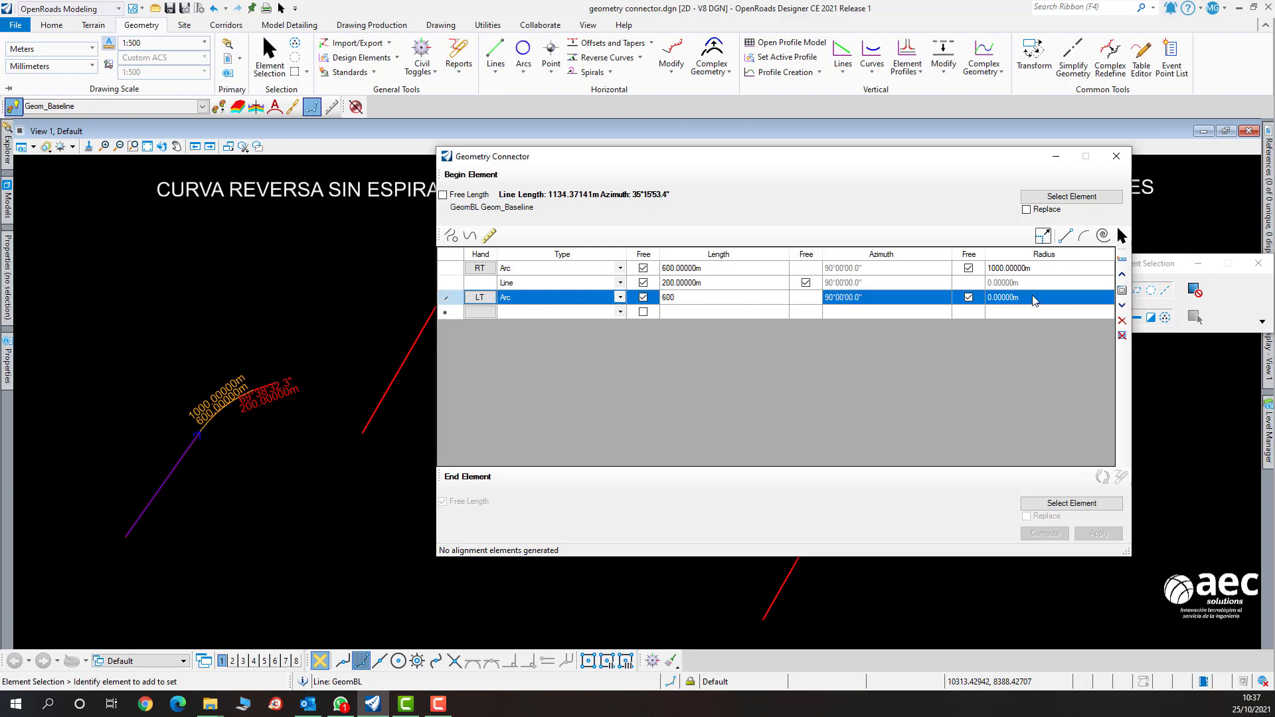
pyautogui.click(1033, 298)
pyautogui.write('100')
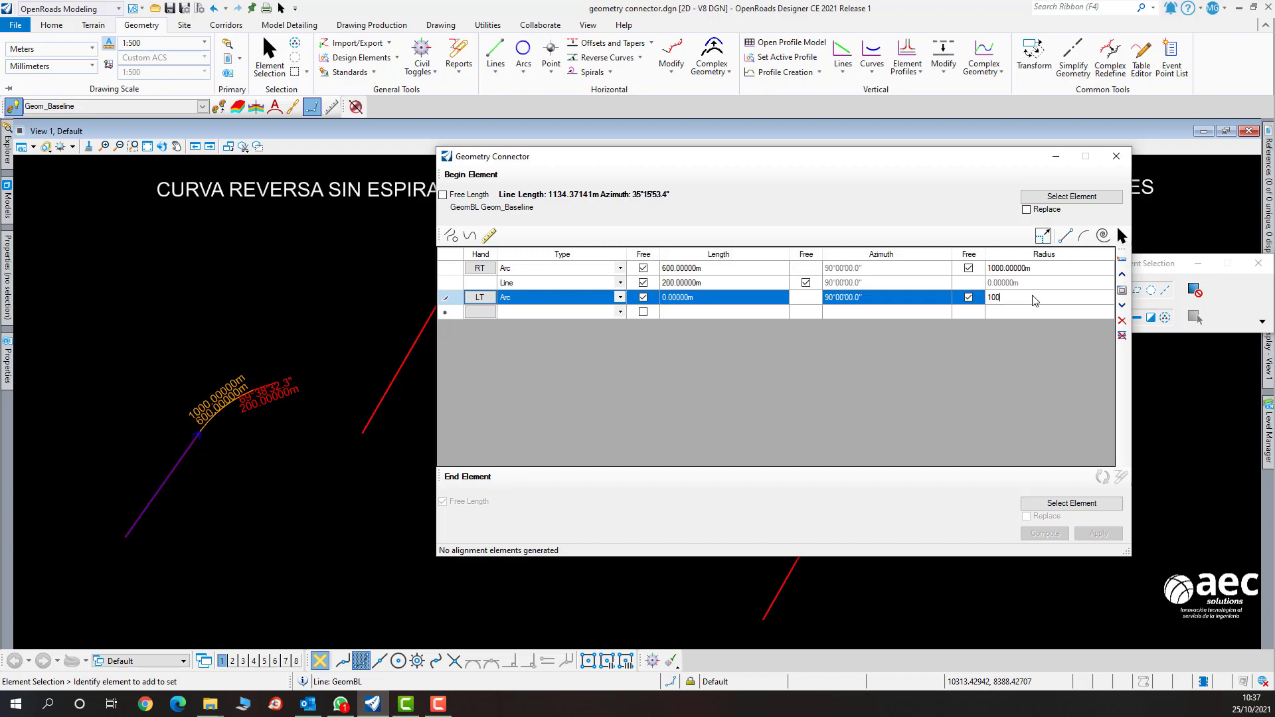
pyautogui.write('0')
pyautogui.click(1052, 280)
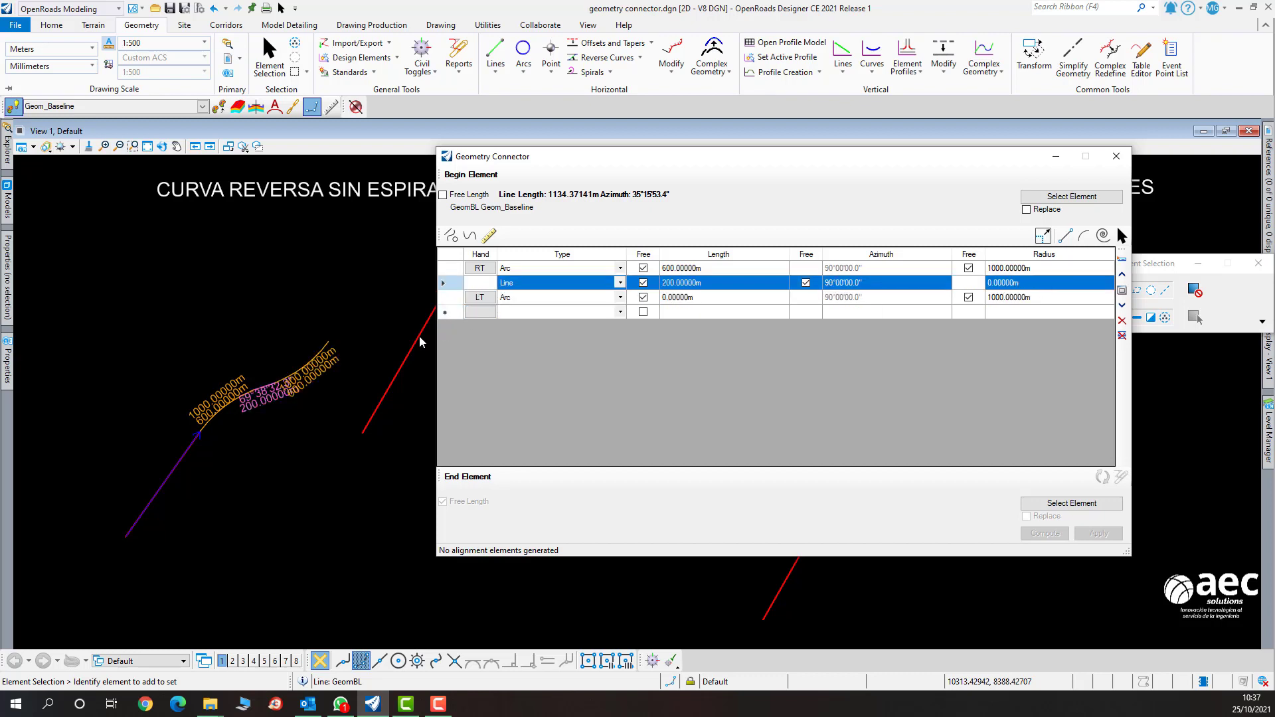
# Set the length of the line between the two arcs to 500 m.
pyautogui.scroll(-2, 339, 352)
pyautogui.scroll(3, 338, 352)
pyautogui.scroll(-2, 339, 352)
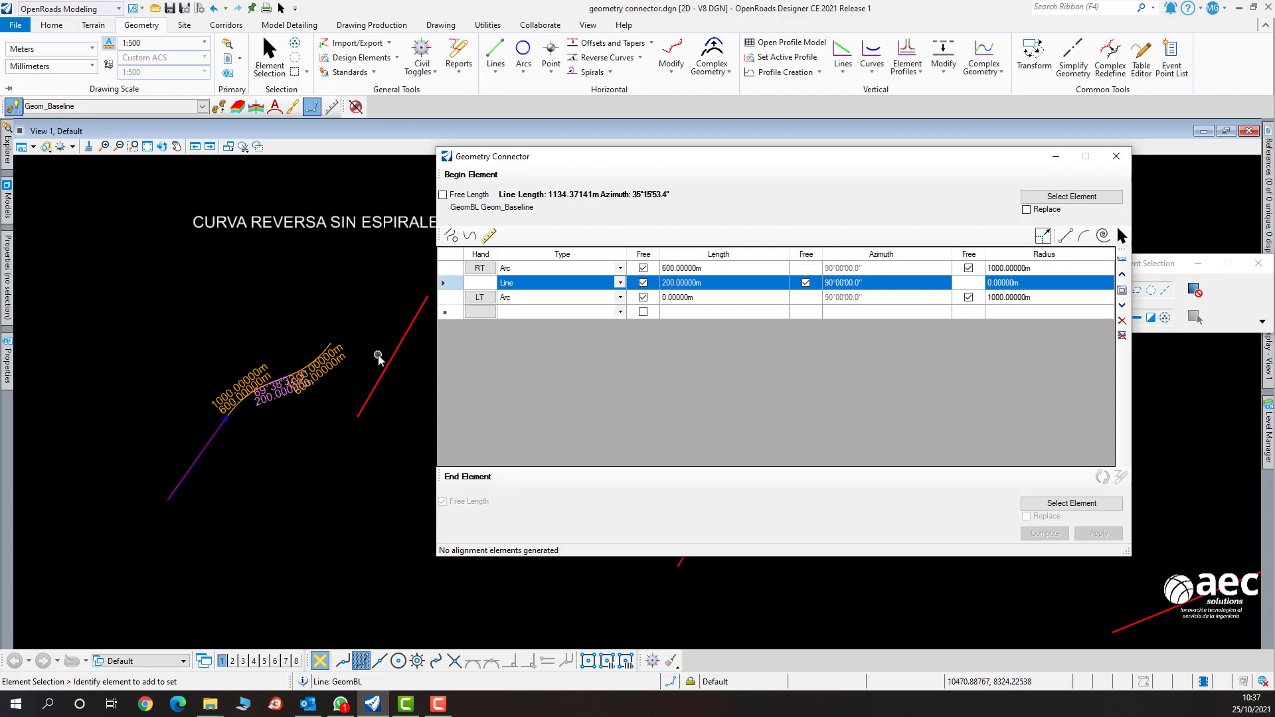
pyautogui.click(723, 285)
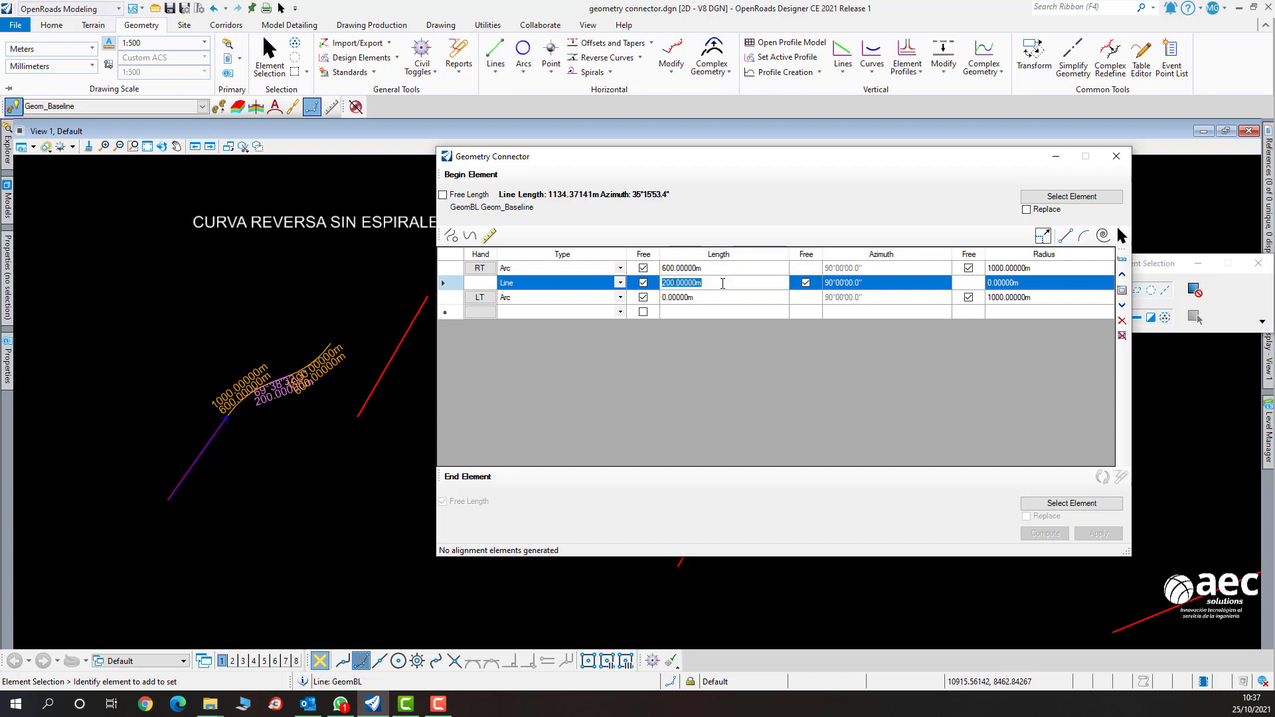
pyautogui.write('500')
pyautogui.press('Return')
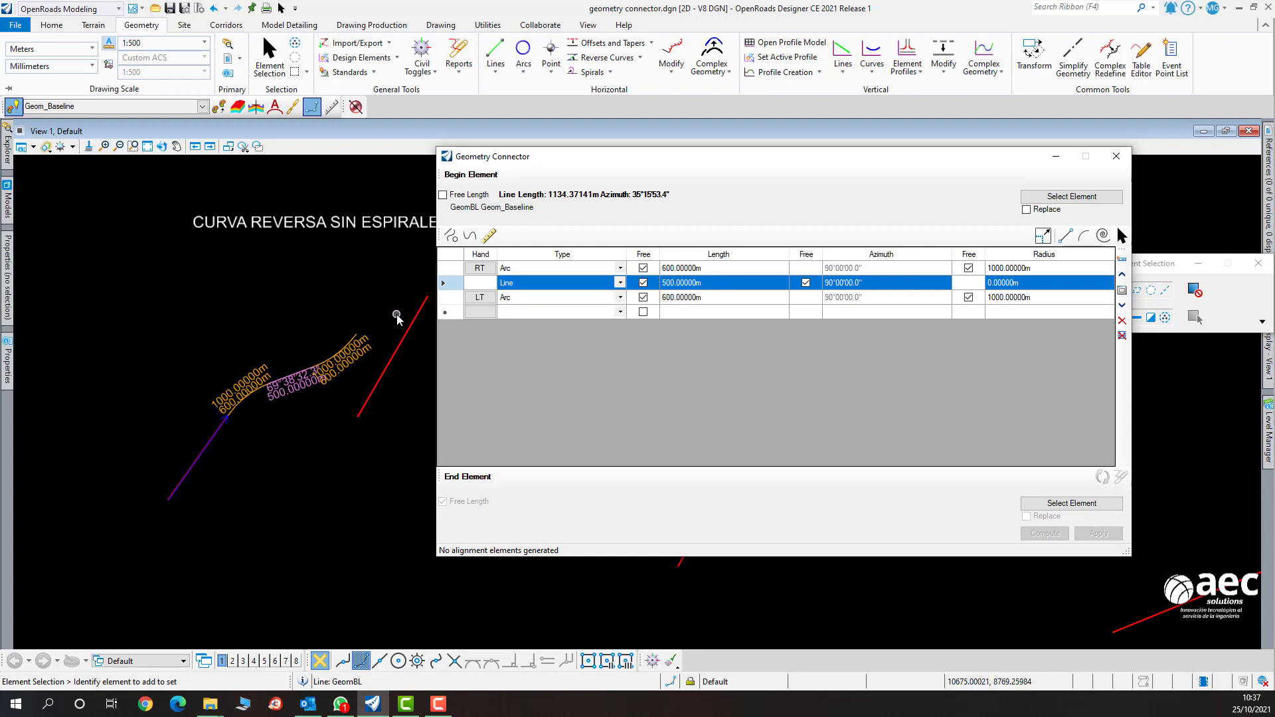
# Shorten the intermediate line between the two arcs to 100 m.
pyautogui.click(728, 287)
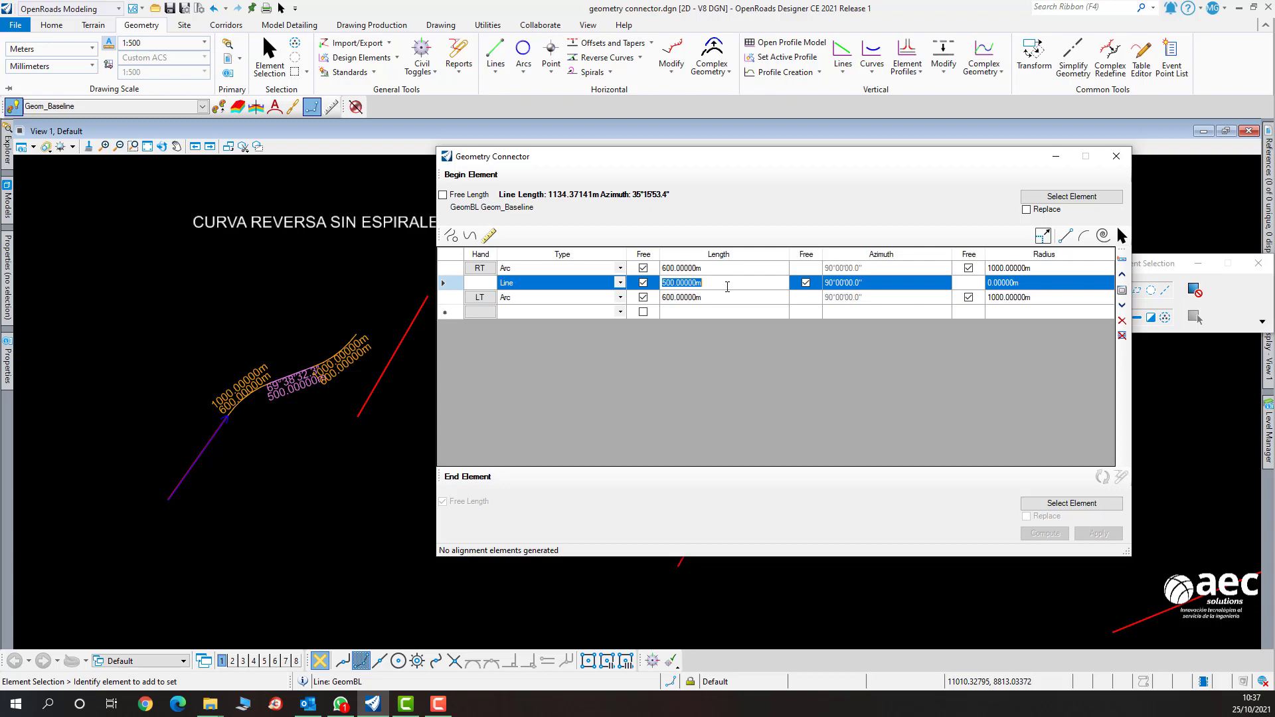
pyautogui.write('3')
pyautogui.write('00')
pyautogui.press('Return')
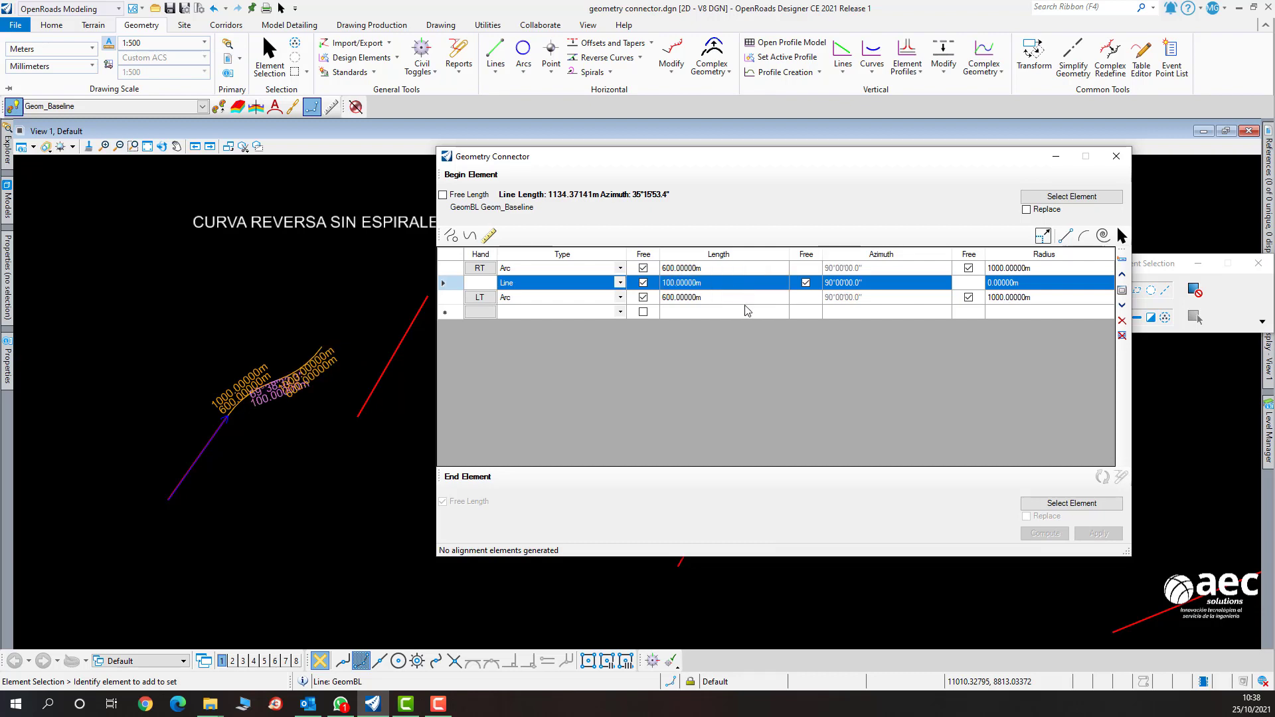
# Move the upper line under CURVA REVERSA SIN ESPIRALES closer to the end of the reverse curve preview.
pyautogui.click(401, 347)
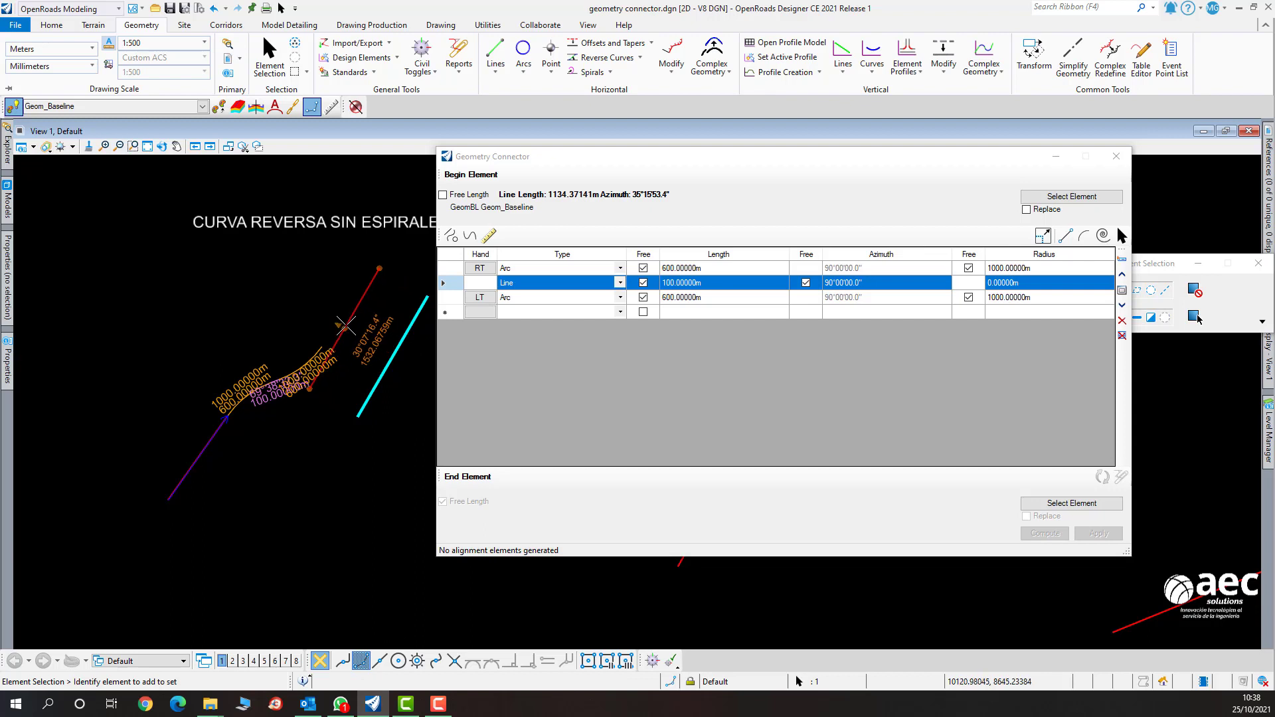
pyautogui.click(356, 392)
pyautogui.scroll(4, 332, 355)
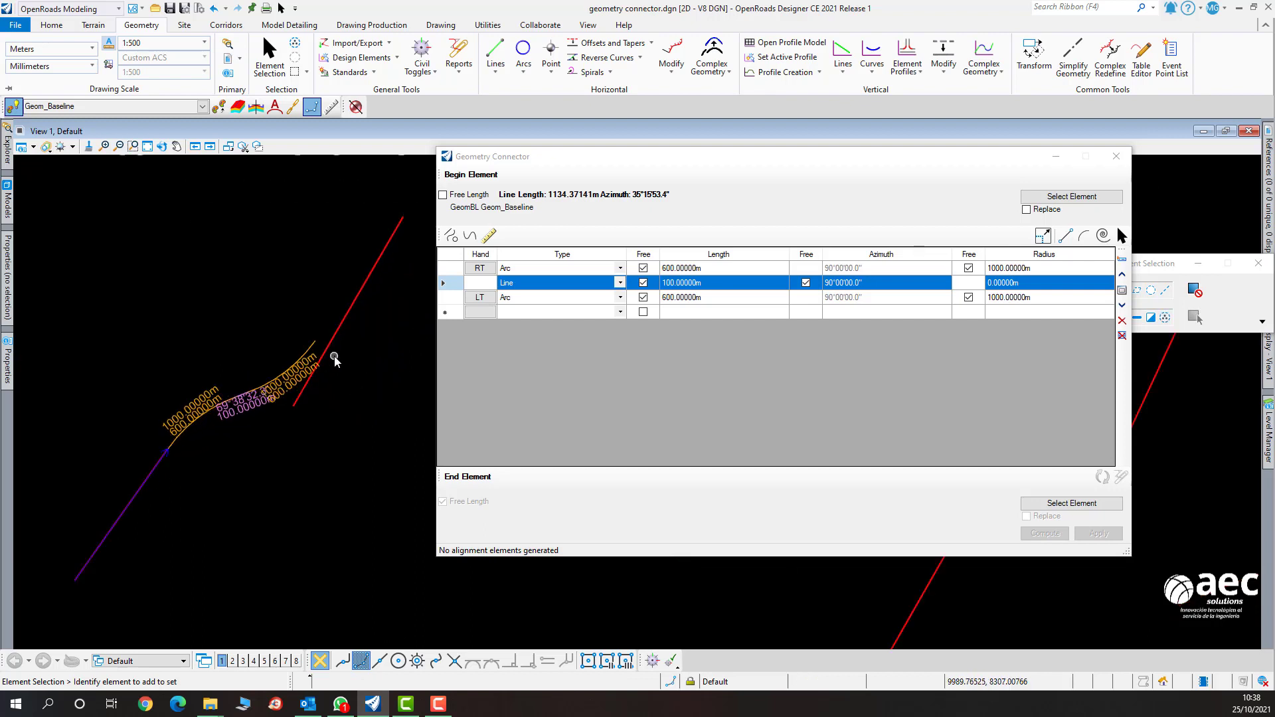
pyautogui.scroll(-2, 335, 356)
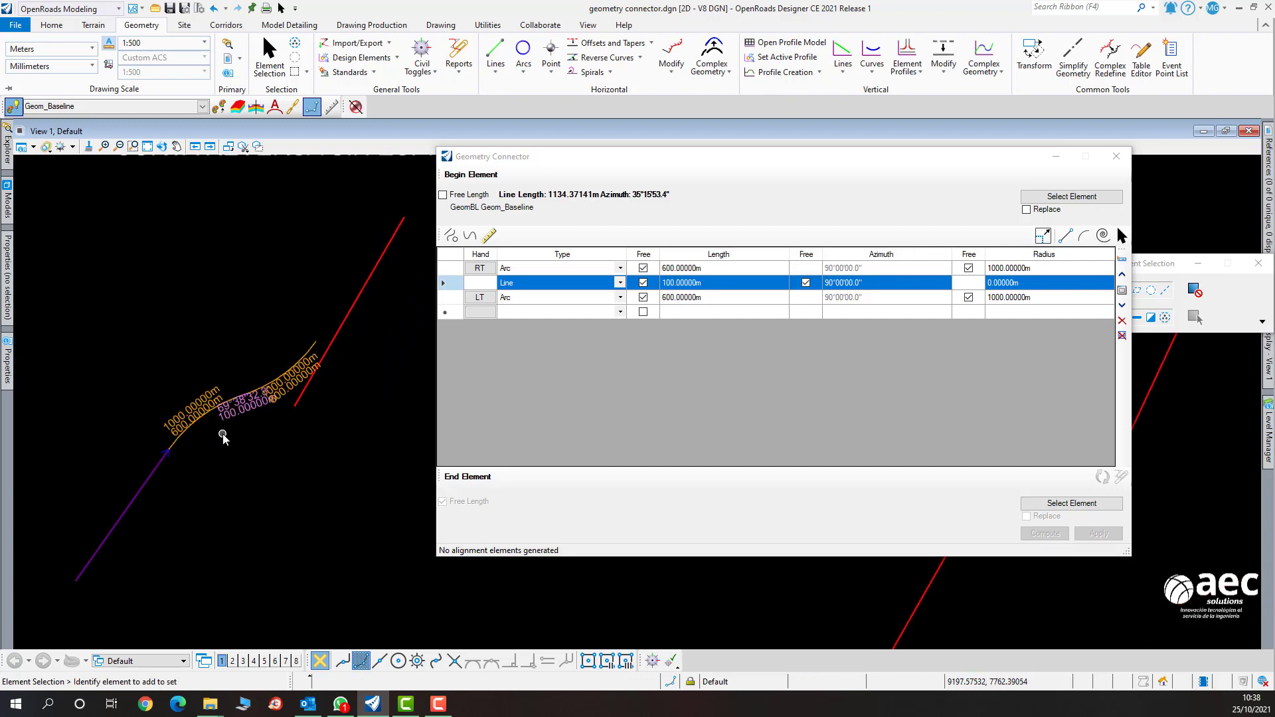
pyautogui.scroll(1, 222, 433)
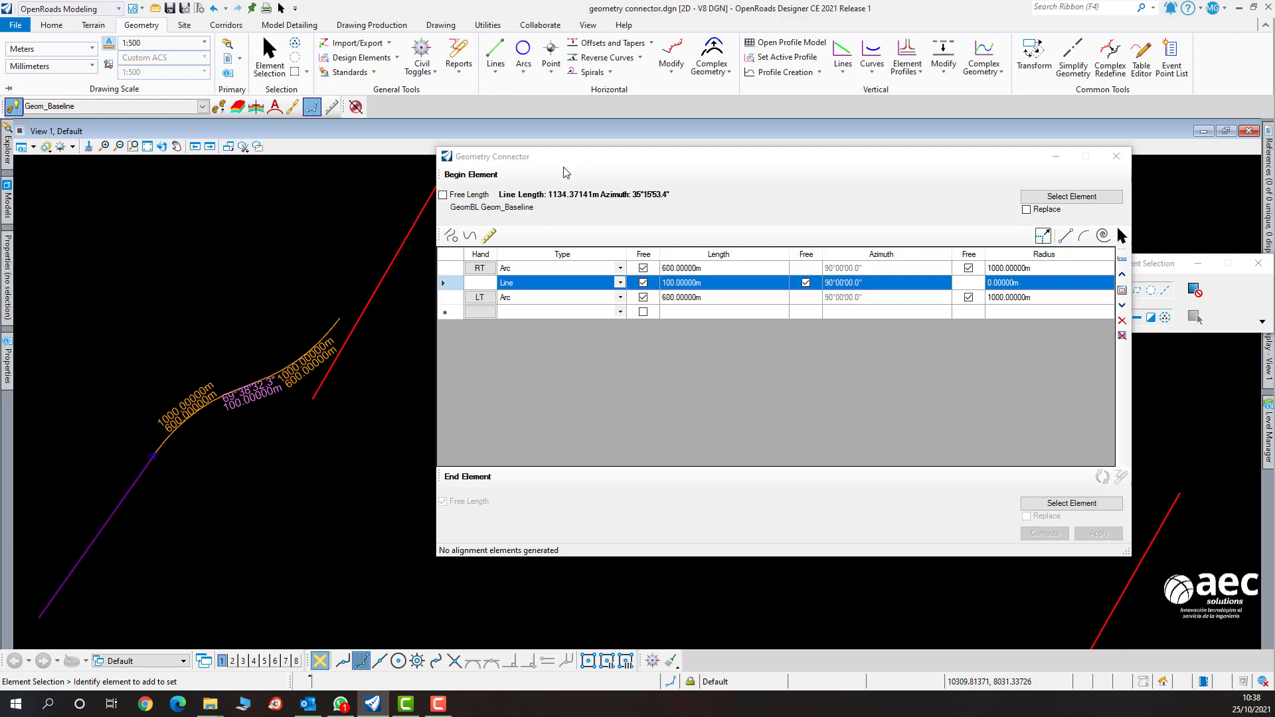
# Clear the connector window from the upper line and assign that line as the end element.
pyautogui.moveTo(593, 161); pyautogui.dragTo(578, 139)
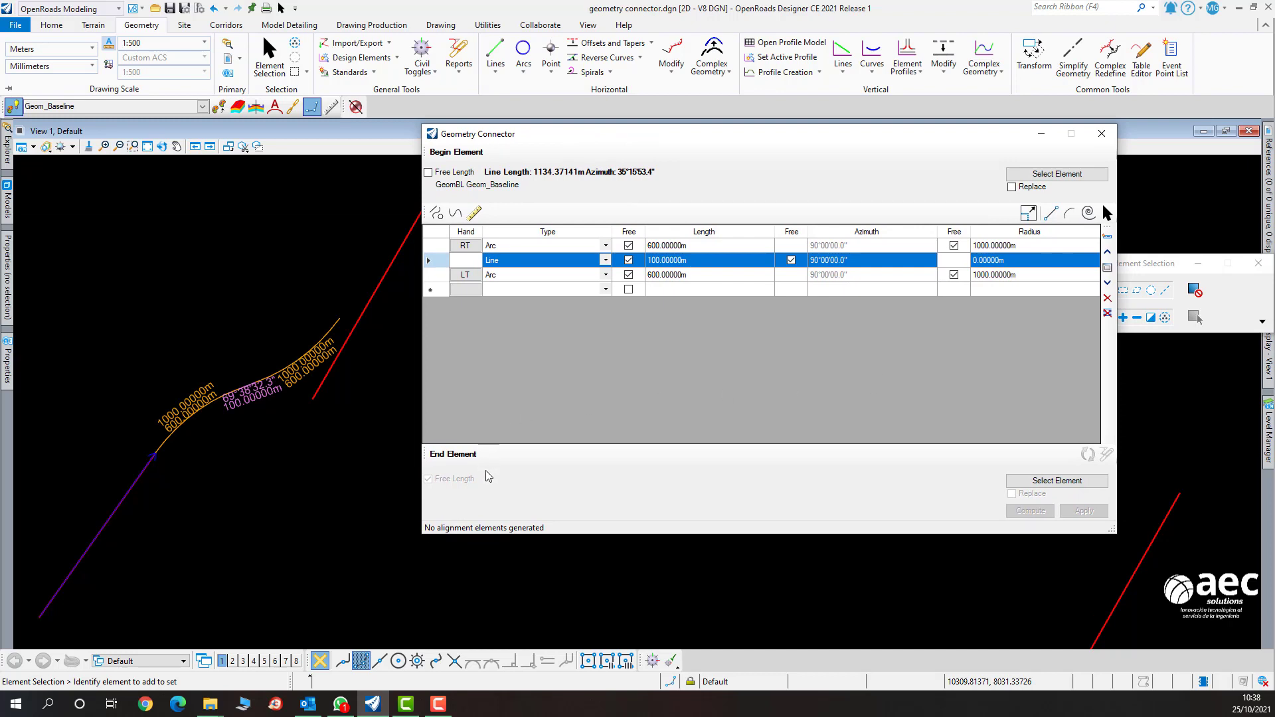
pyautogui.click(1047, 485)
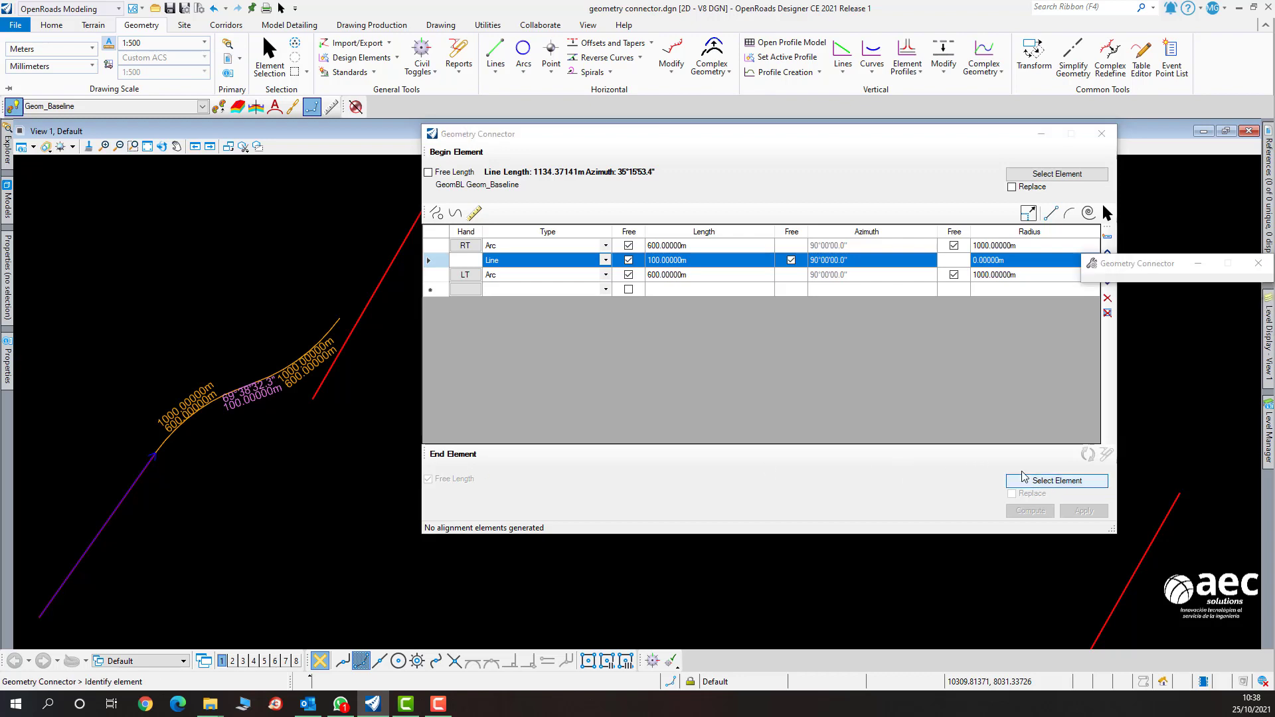
pyautogui.click(374, 292)
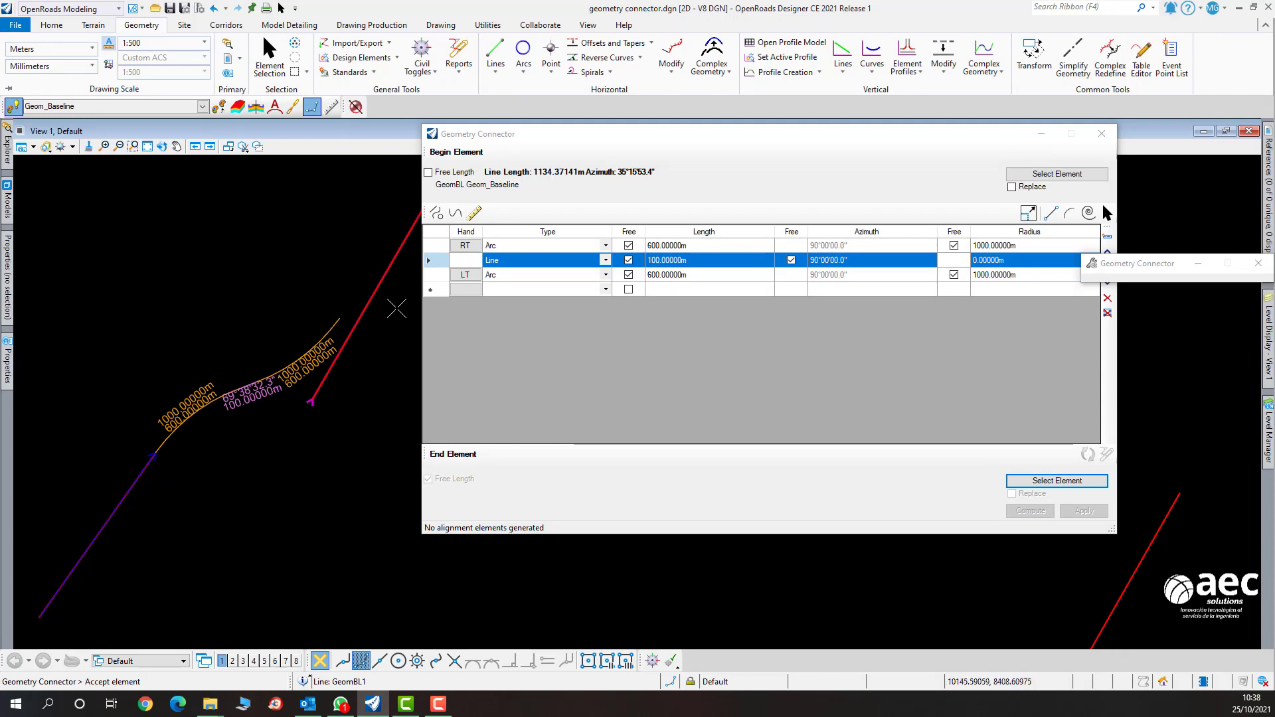
pyautogui.click(377, 362)
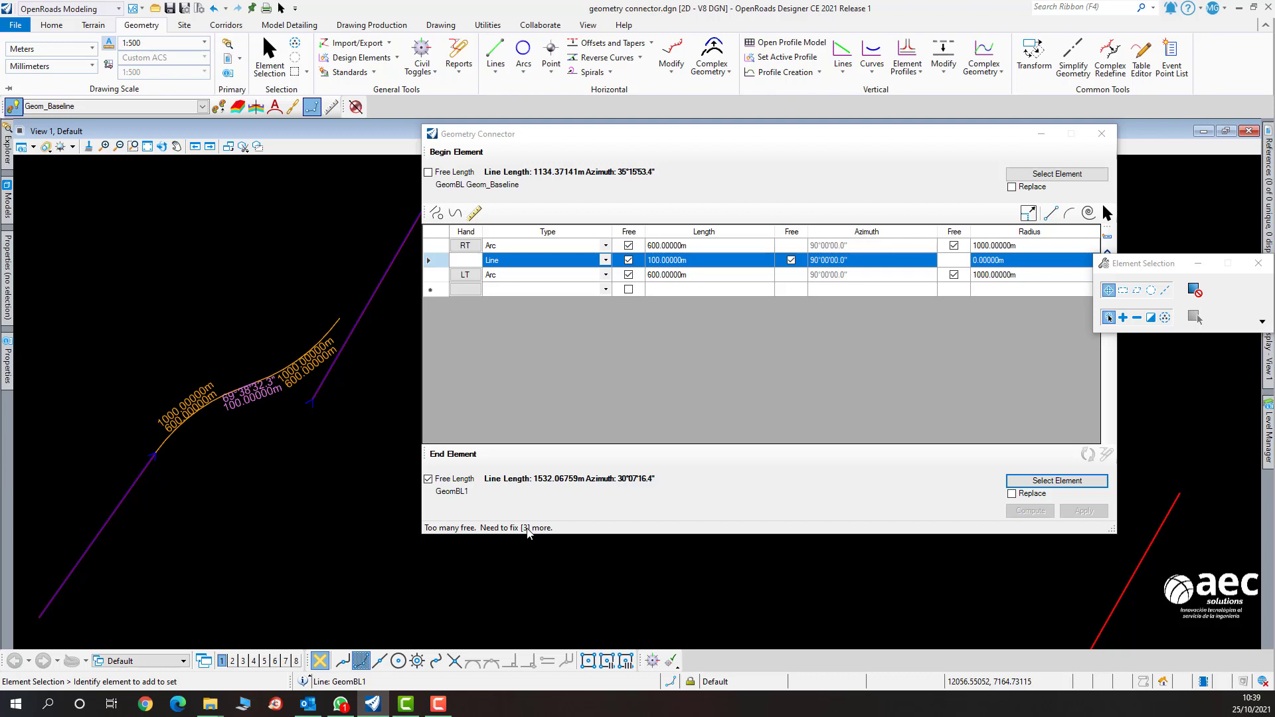
# Fix the radii of both arcs and the length of the line between them.
pyautogui.click(954, 245)
pyautogui.click(953, 274)
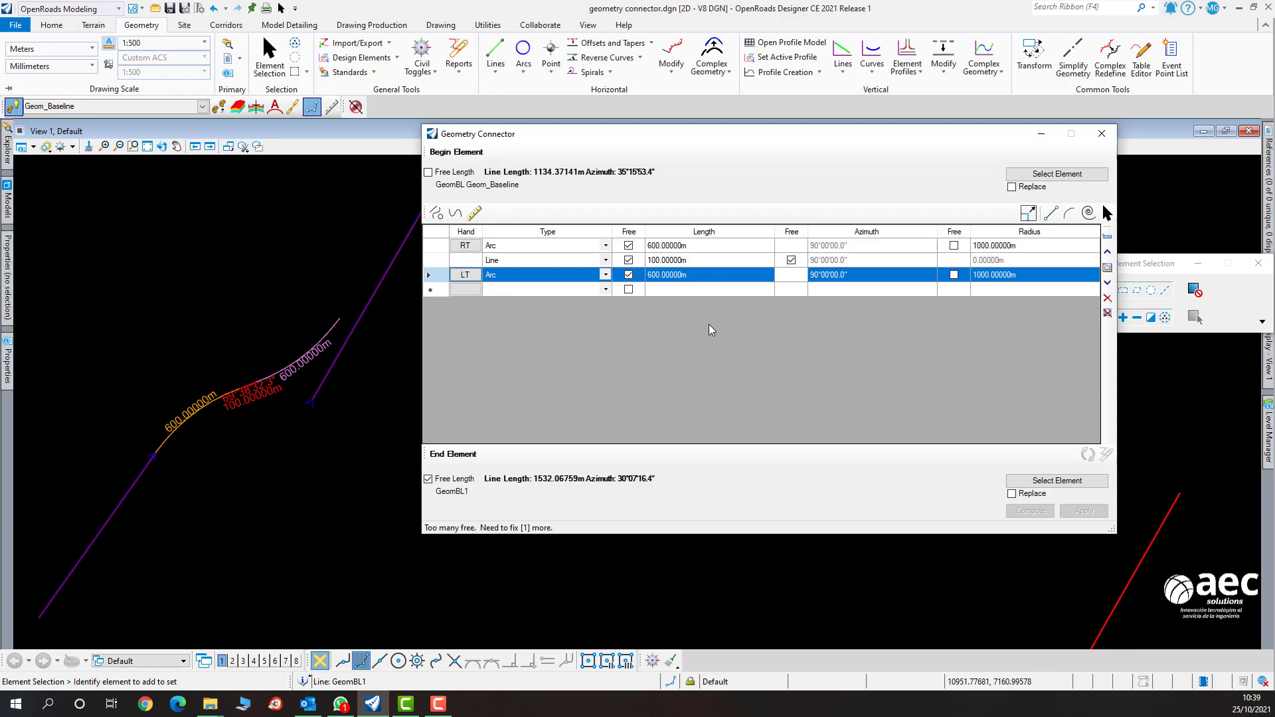
pyautogui.click(628, 261)
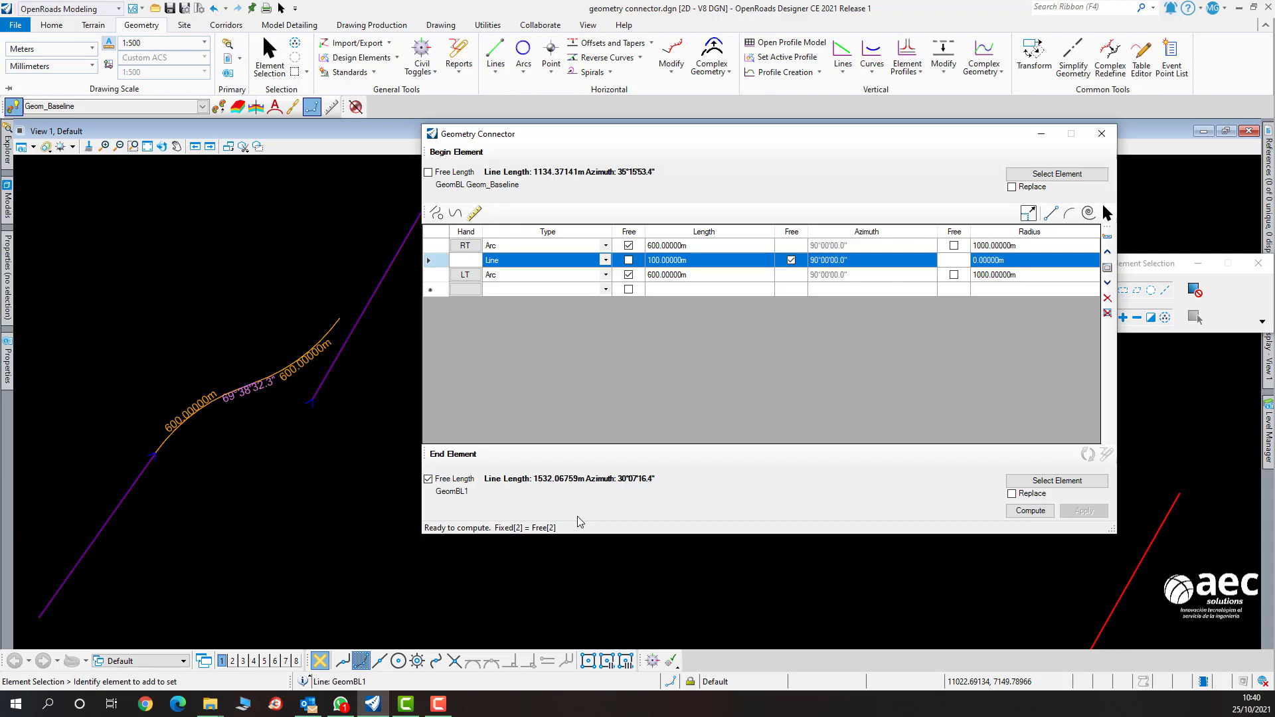
# Choose the Guass Jordan Solver, compute the connection and apply it to the drawing.
pyautogui.rightClick(515, 279)
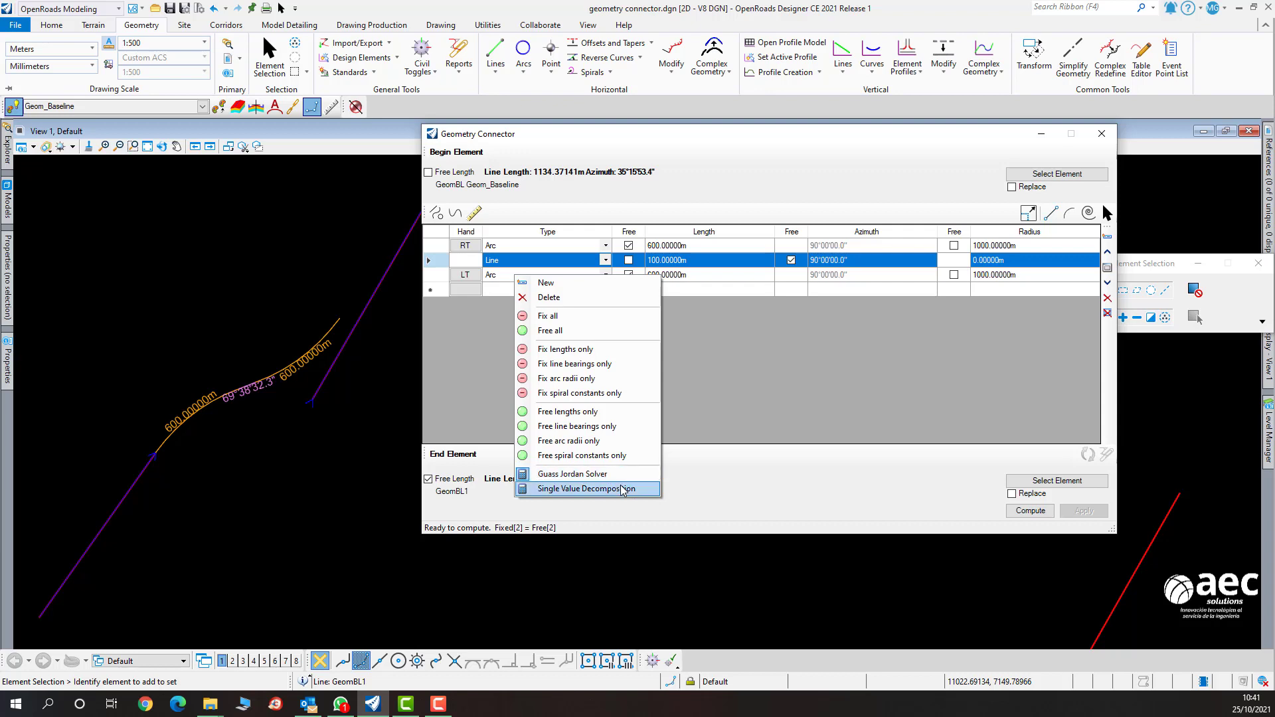
pyautogui.click(580, 480)
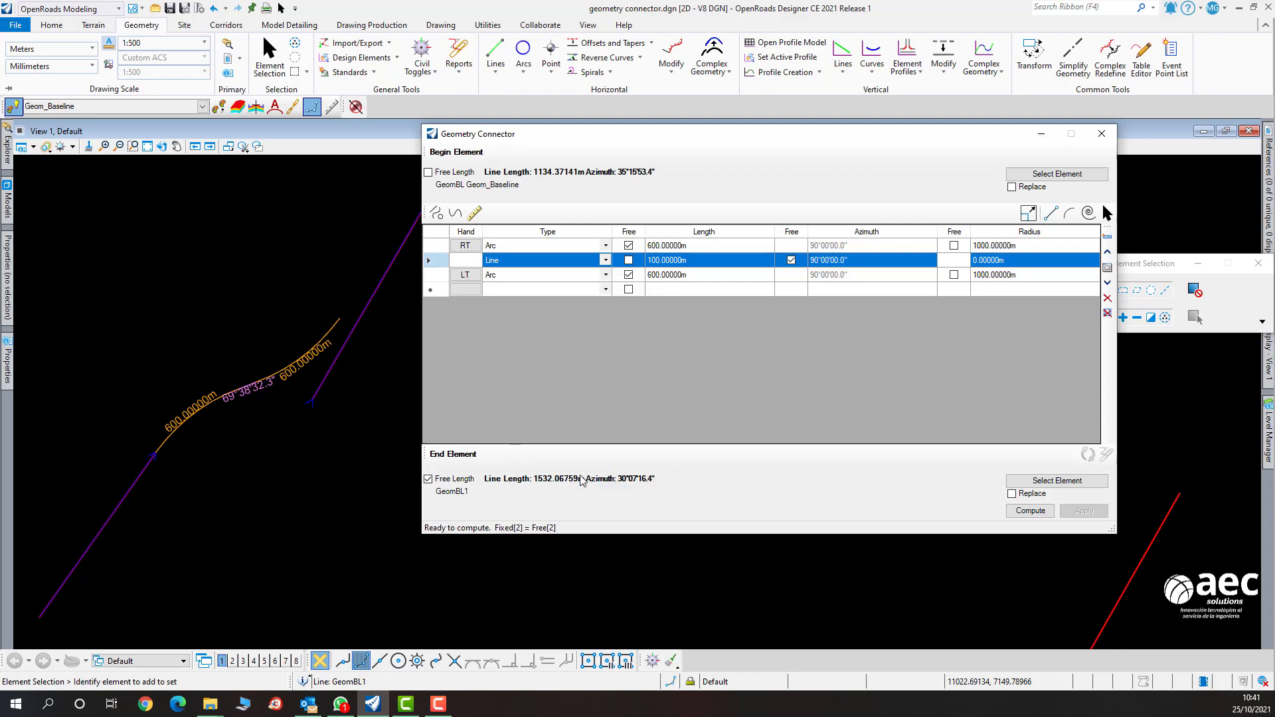
pyautogui.click(1031, 511)
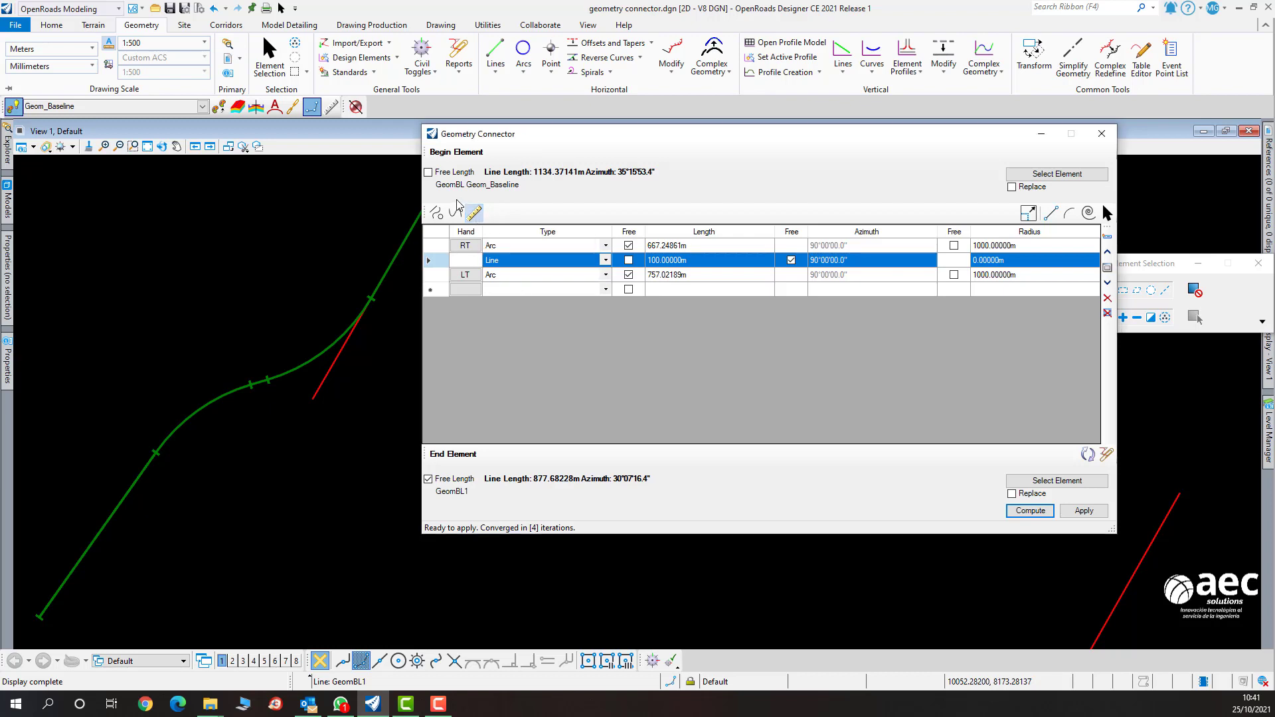
pyautogui.click(1084, 511)
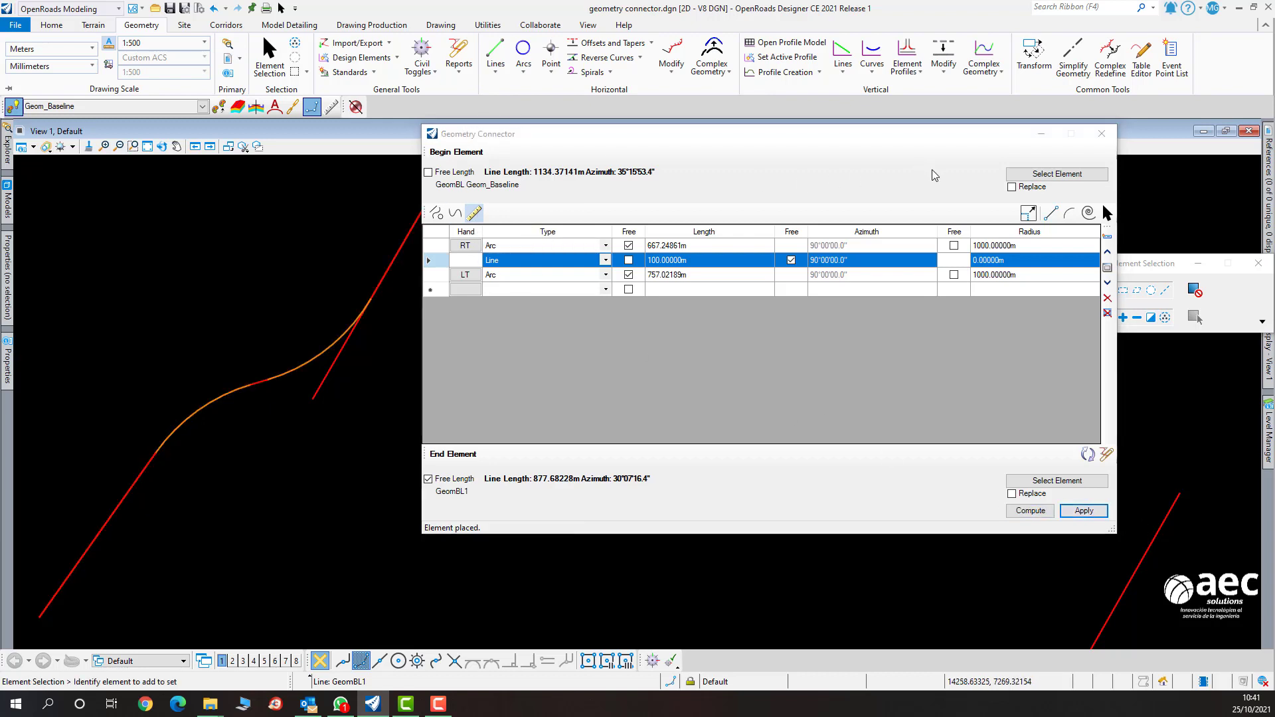
# Close Geometry Connector, try moving the lower end of the original upper line away from the reverse curve, and undo the move.
pyautogui.click(1102, 133)
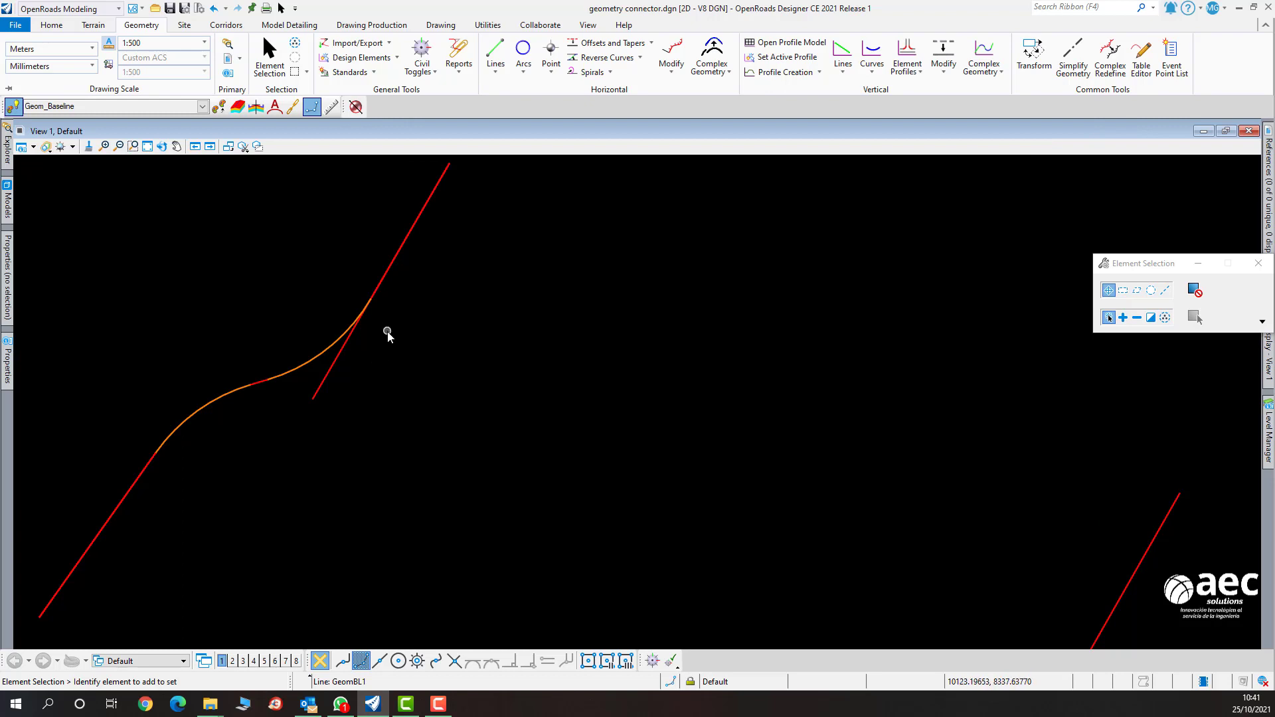
pyautogui.click(336, 359)
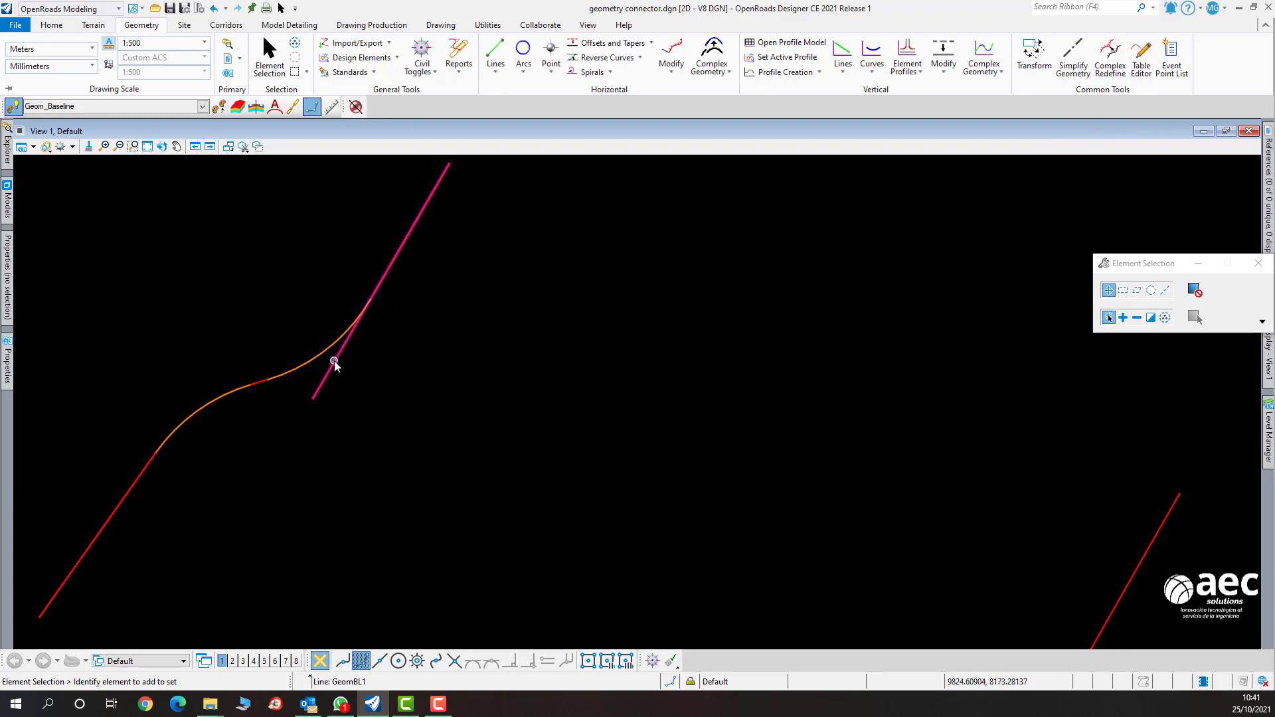
pyautogui.click(310, 399)
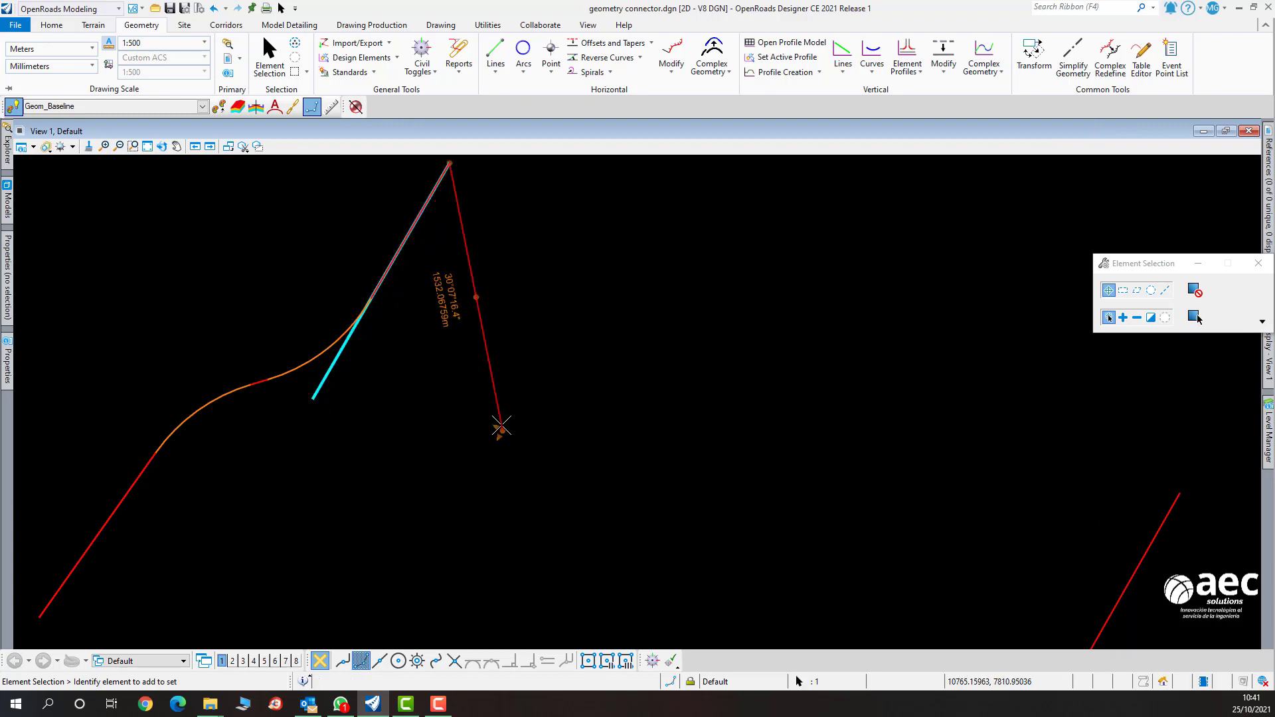
pyautogui.click(503, 431)
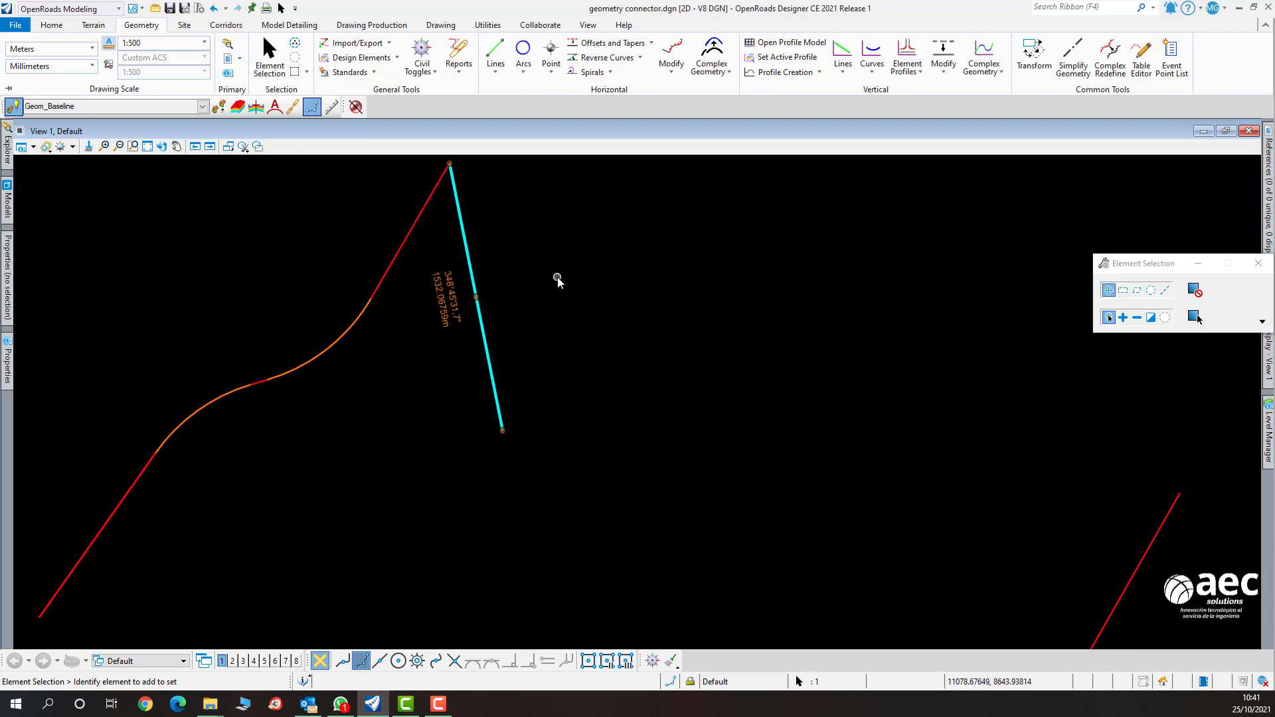
pyautogui.hotkey('ctrl', 'z')
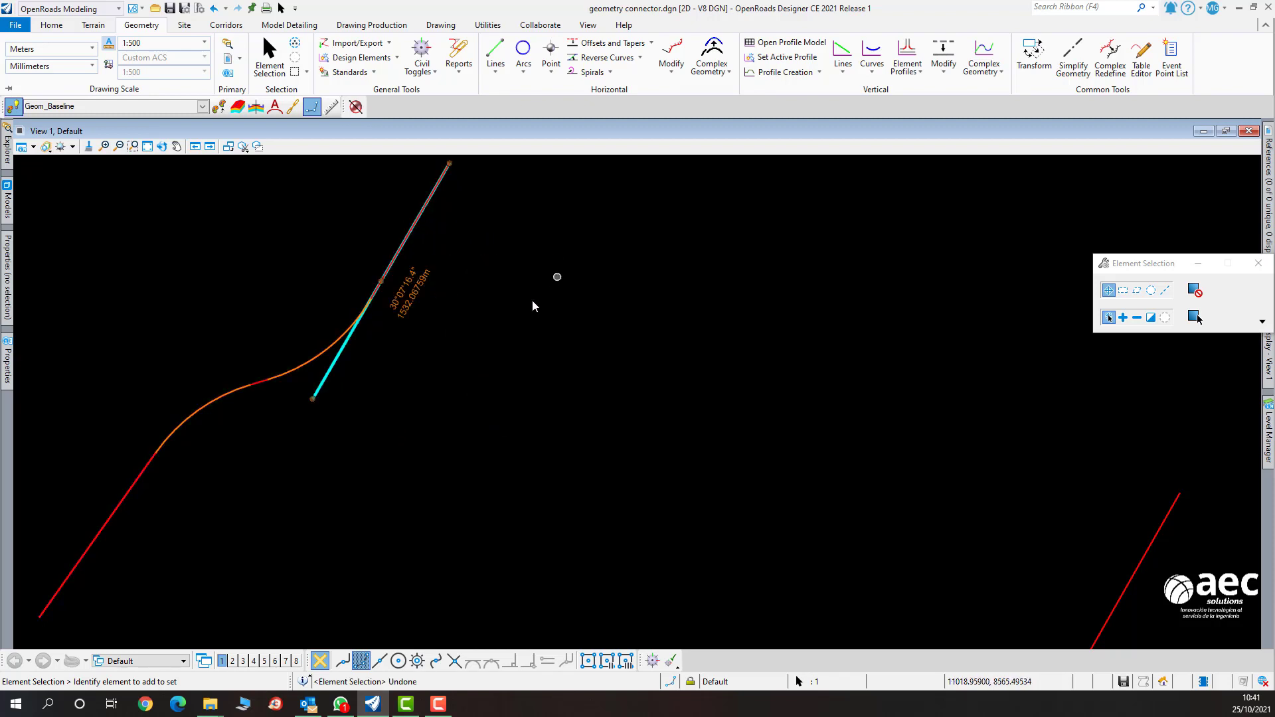
# Select the connected reverse curve and set the length of the line between its arcs to 0 m.
pyautogui.scroll(4, 286, 347)
pyautogui.moveTo(350, 330); pyautogui.dragTo(550, 270, button='middle')
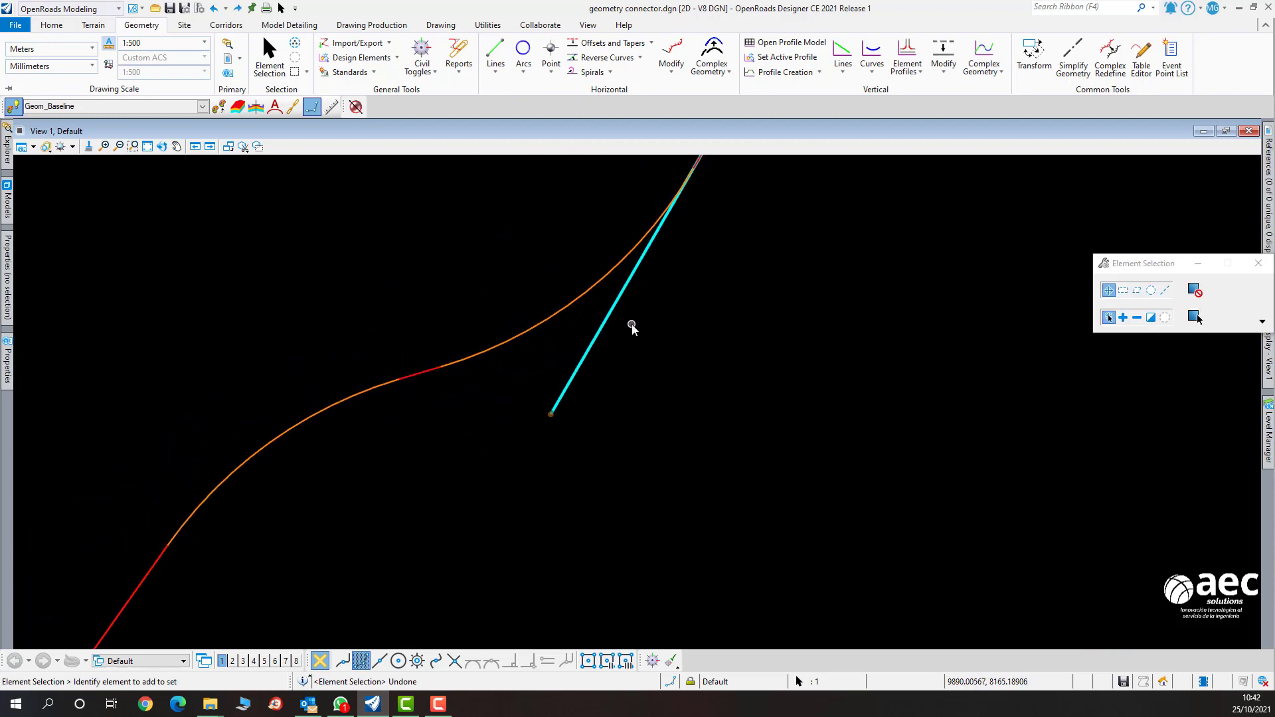
pyautogui.click(408, 377)
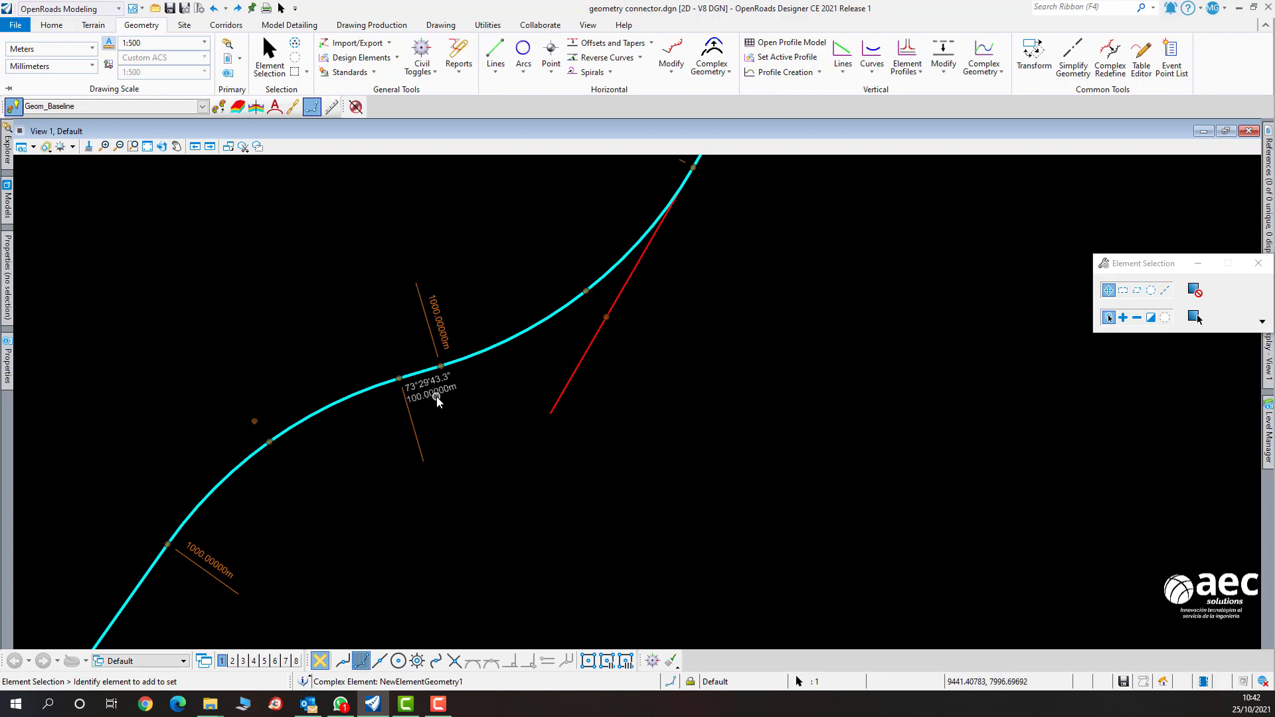
pyautogui.scroll(-1, 437, 401)
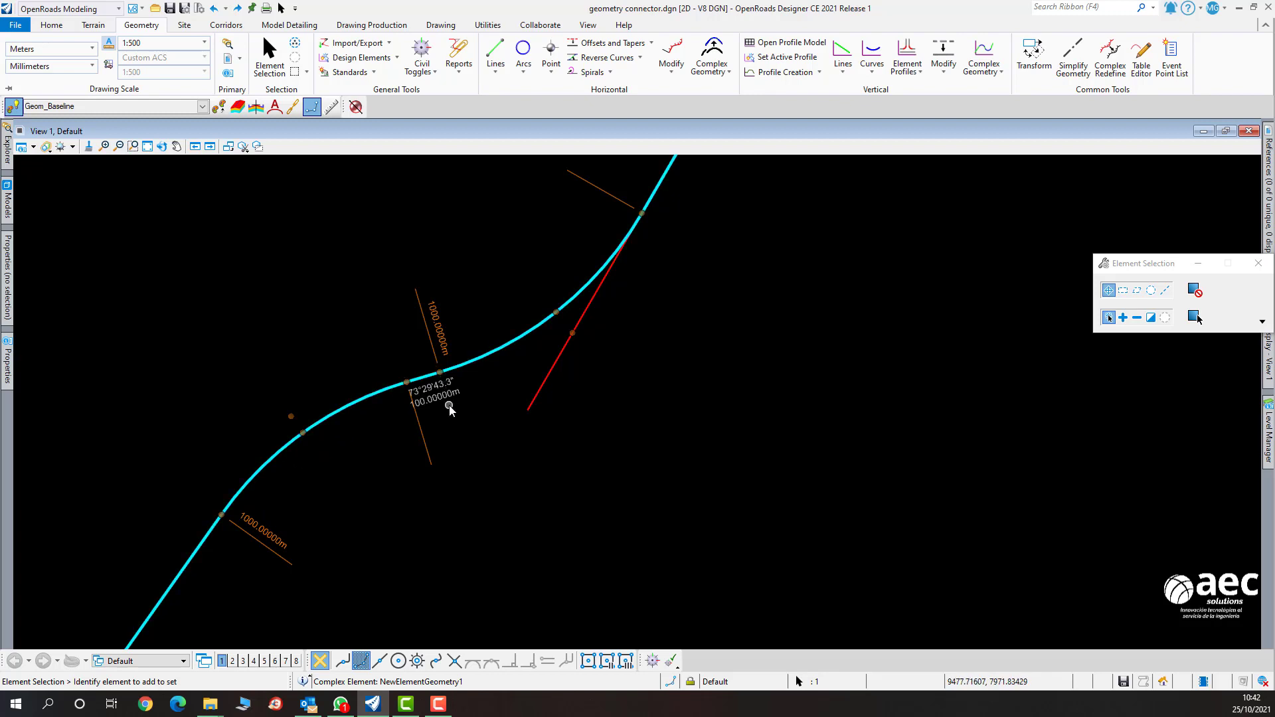
pyautogui.scroll(1, 430, 397)
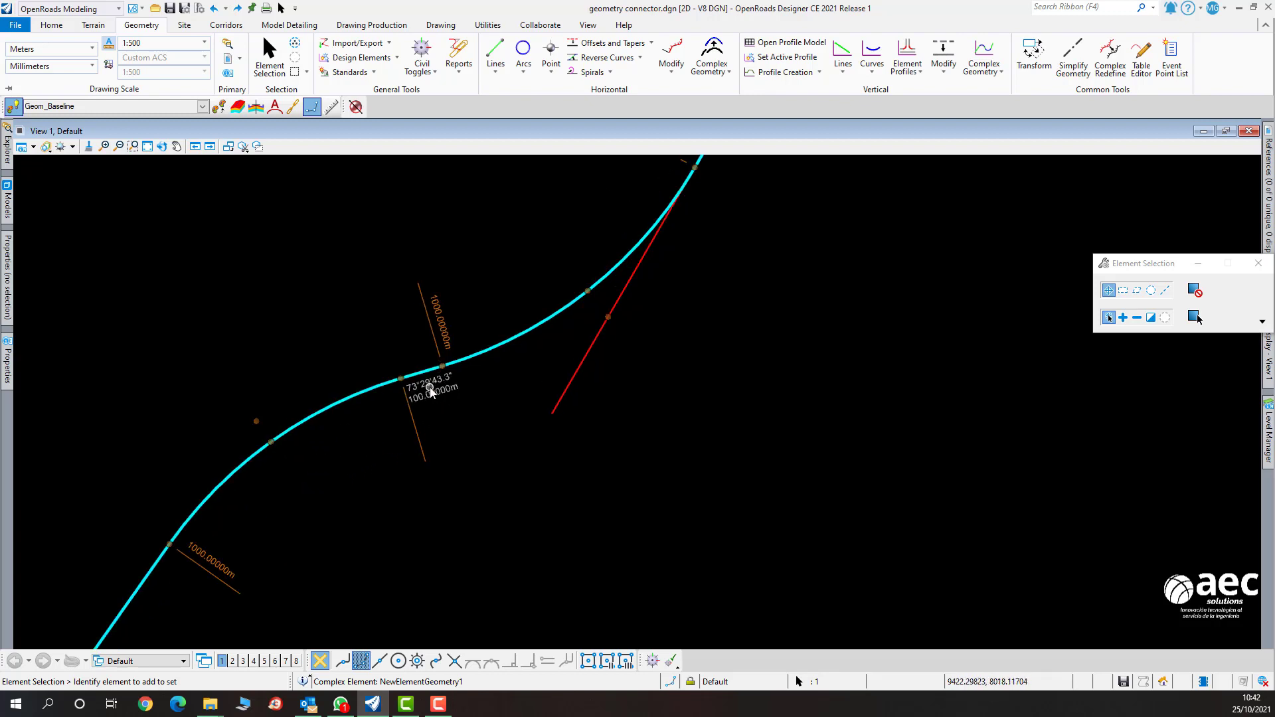
pyautogui.moveTo(424, 376)
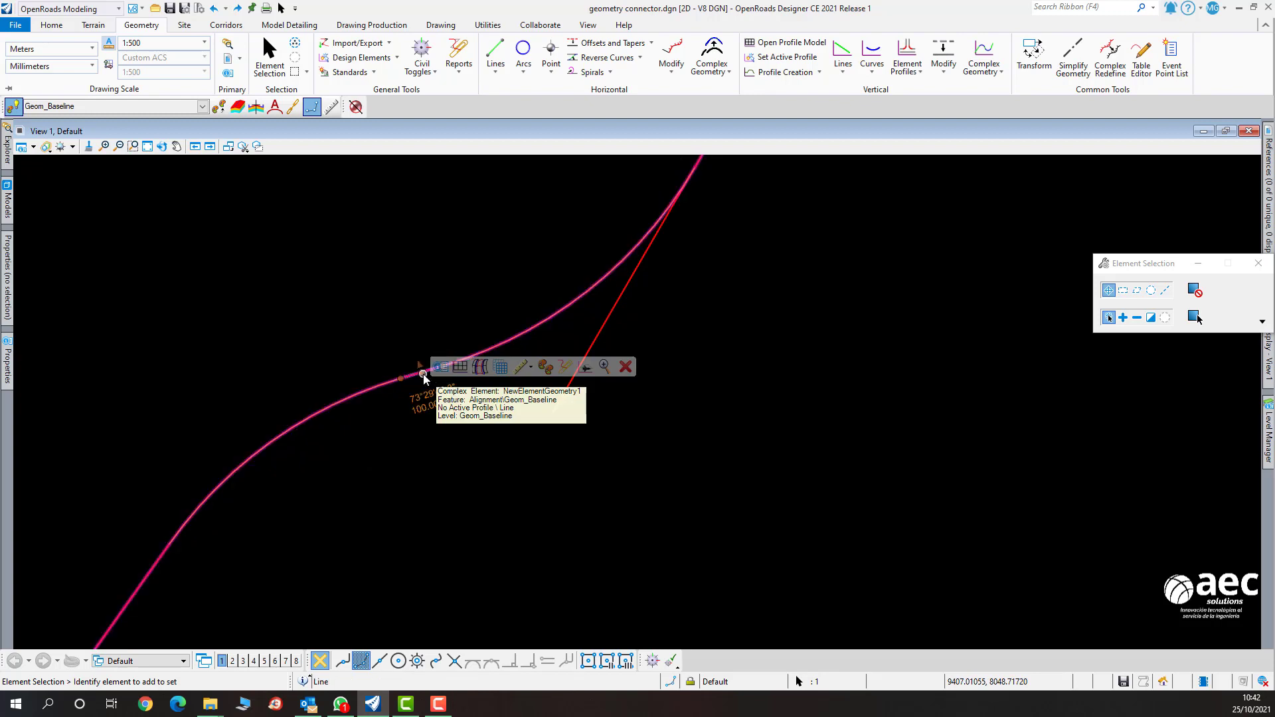
pyautogui.click(432, 405)
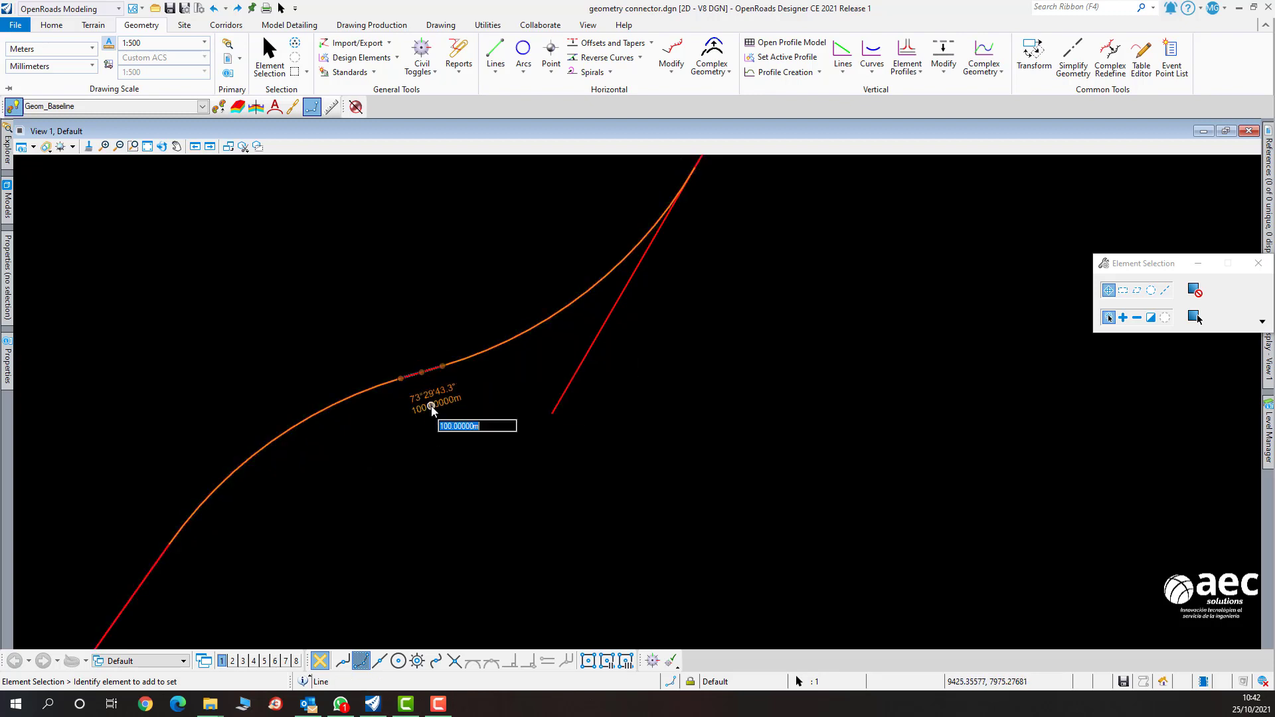
pyautogui.write('0')
pyautogui.press('Return')
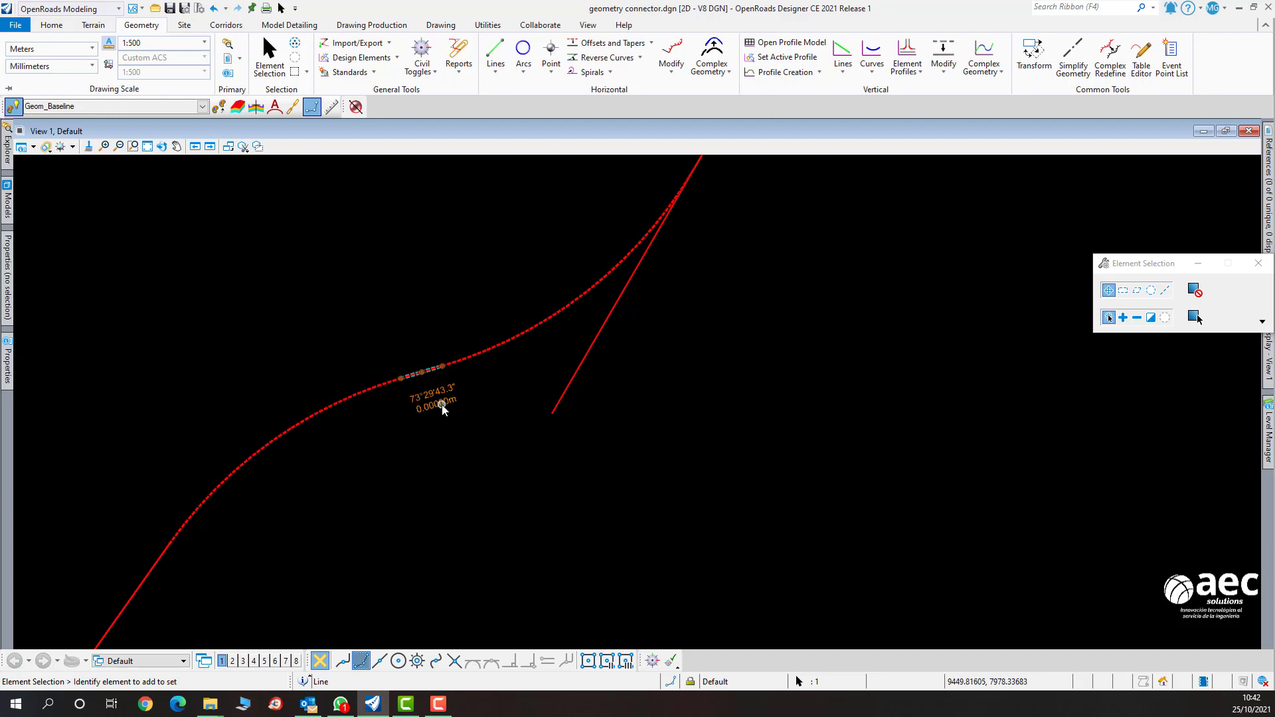
# Set the length of the line between the two arcs to 50 m.
pyautogui.click(439, 404)
pyautogui.write('5')
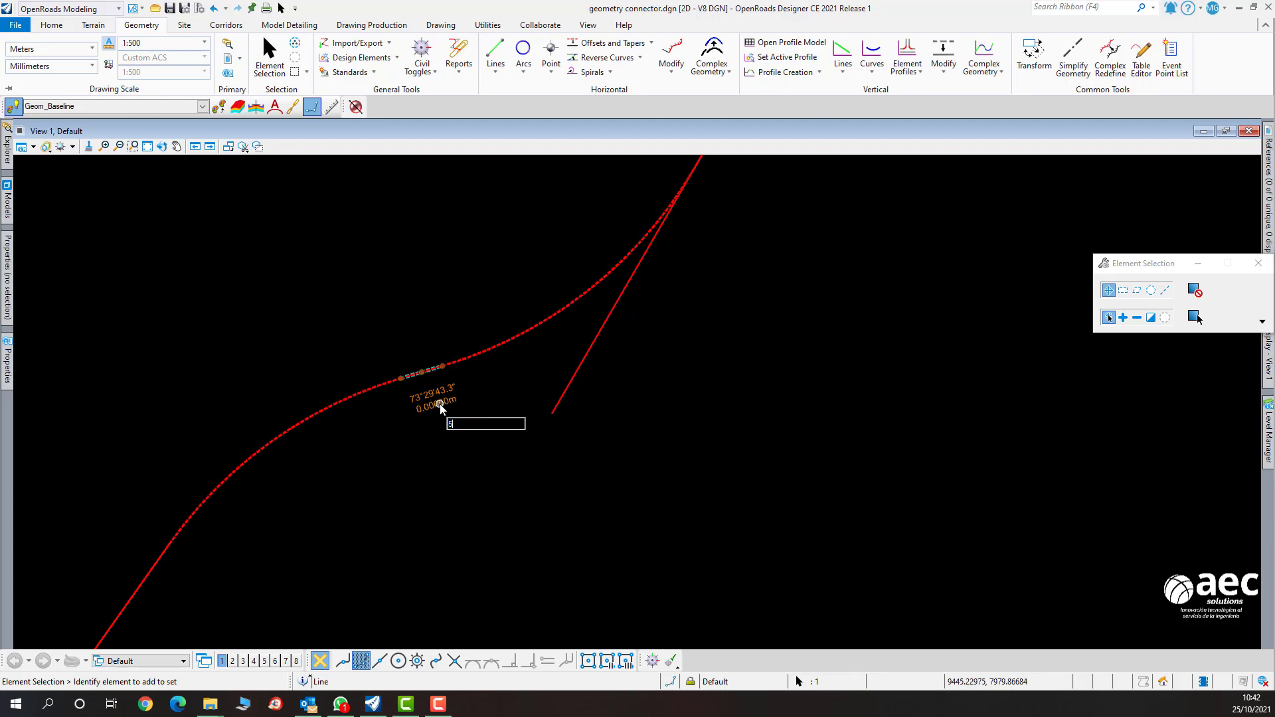
pyautogui.write('0')
pyautogui.press('Return')
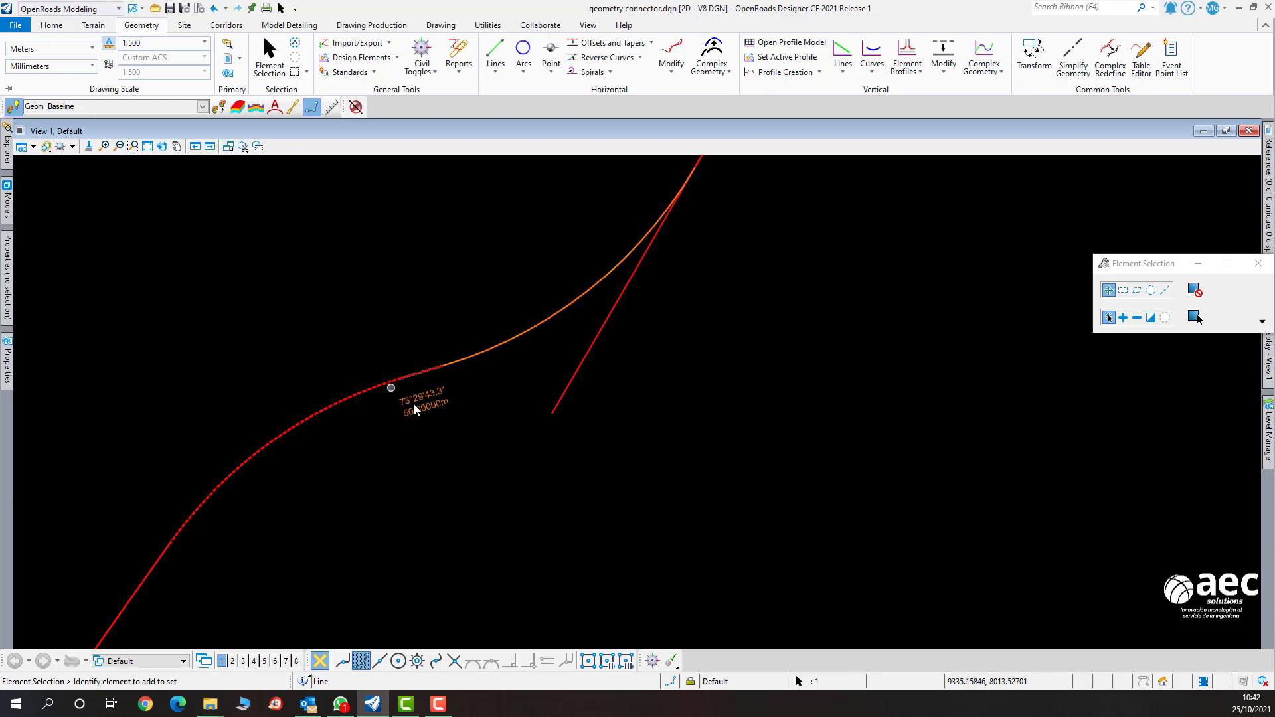
# Set the length of the line between the arcs to 100 m, and undo the length editing.
pyautogui.click(429, 408)
pyautogui.write('100')
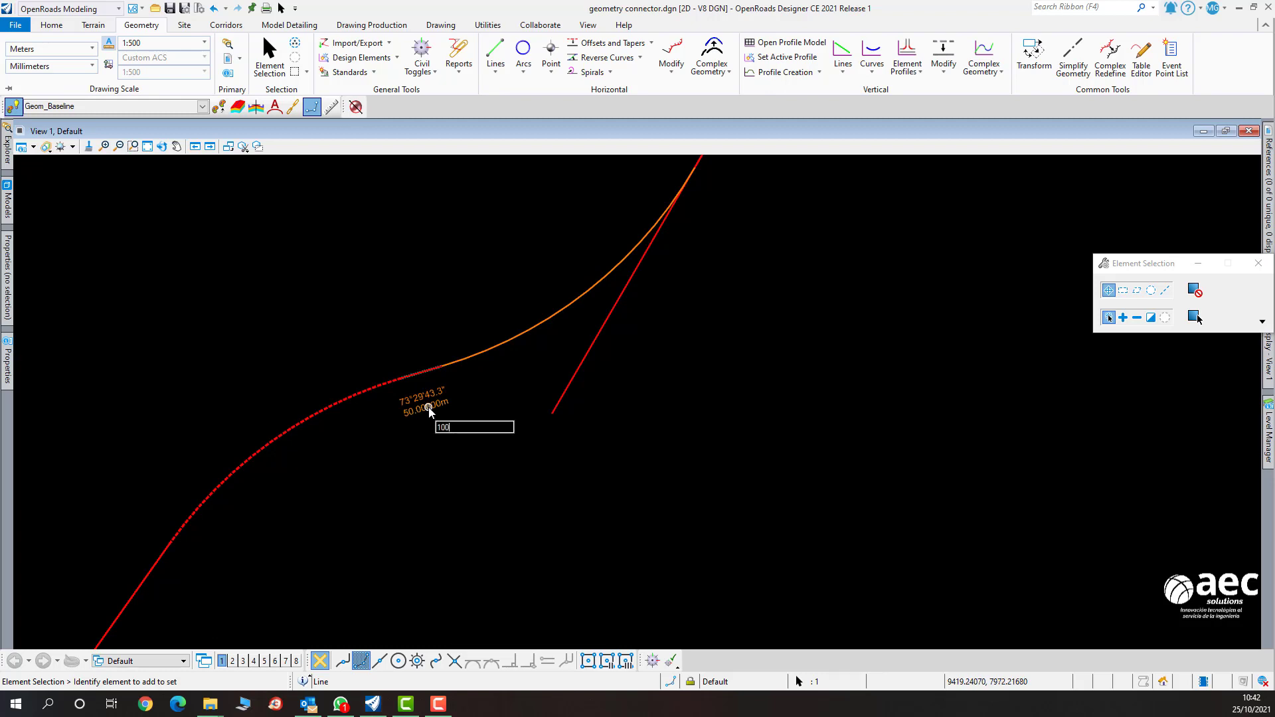
pyautogui.press('Return')
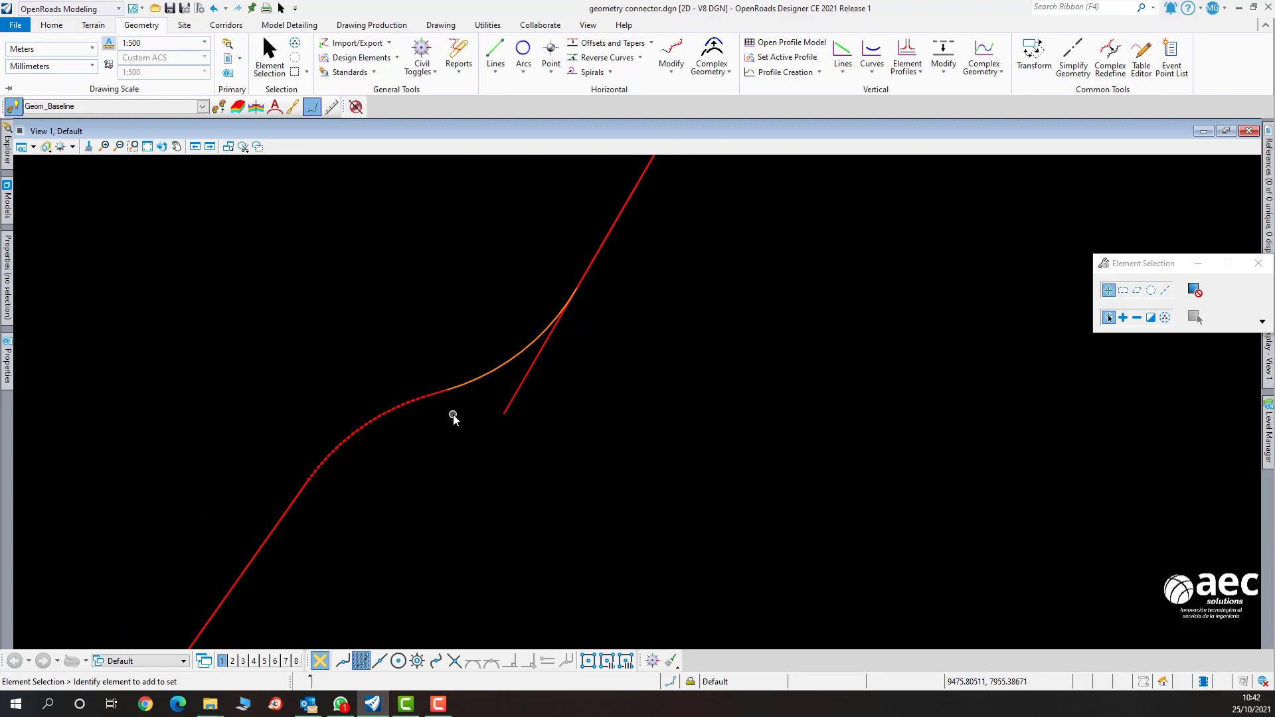
pyautogui.hotkey('ctrl', 'z')
pyautogui.scroll(2, 435, 407)
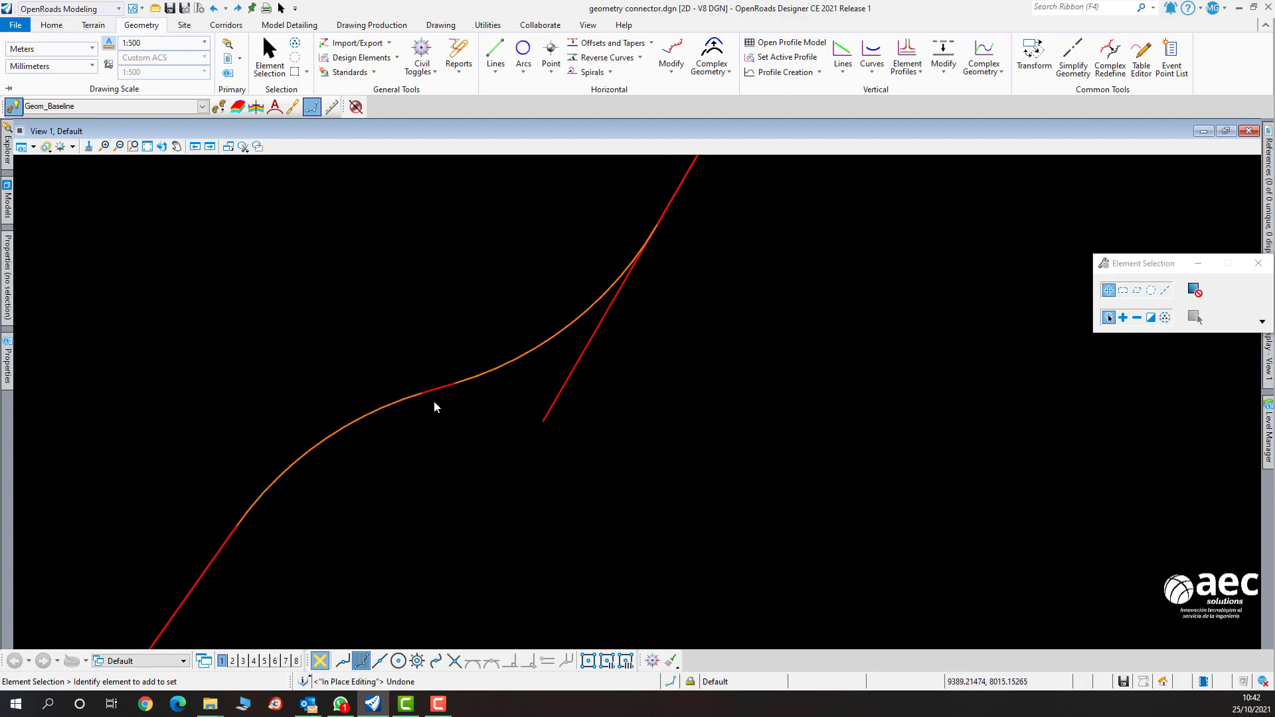
pyautogui.scroll(3, 434, 401)
pyautogui.scroll(-4, 484, 383)
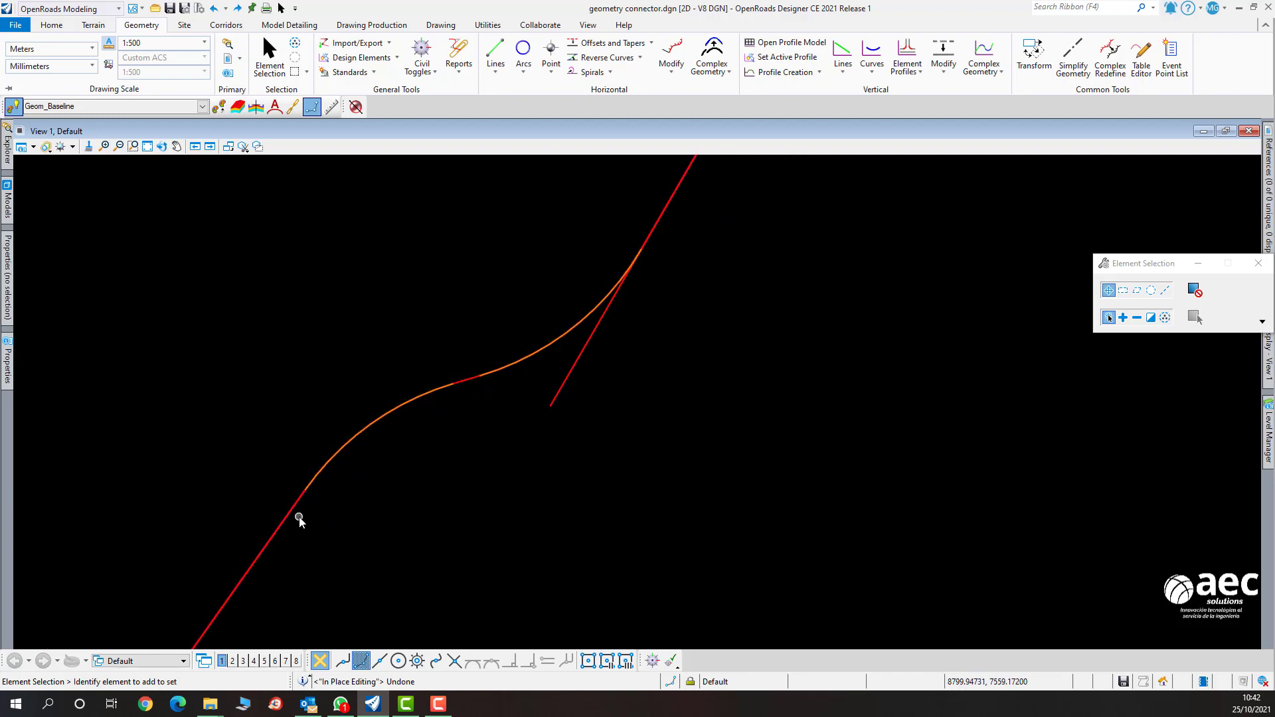
# Delete the complex reverse curve under CURVA REVERSA SIN ESPIRALES, keeping the two original lines.
pyautogui.scroll(-3, 307, 520)
pyautogui.moveTo(308, 521); pyautogui.dragTo(501, 450, button='middle')
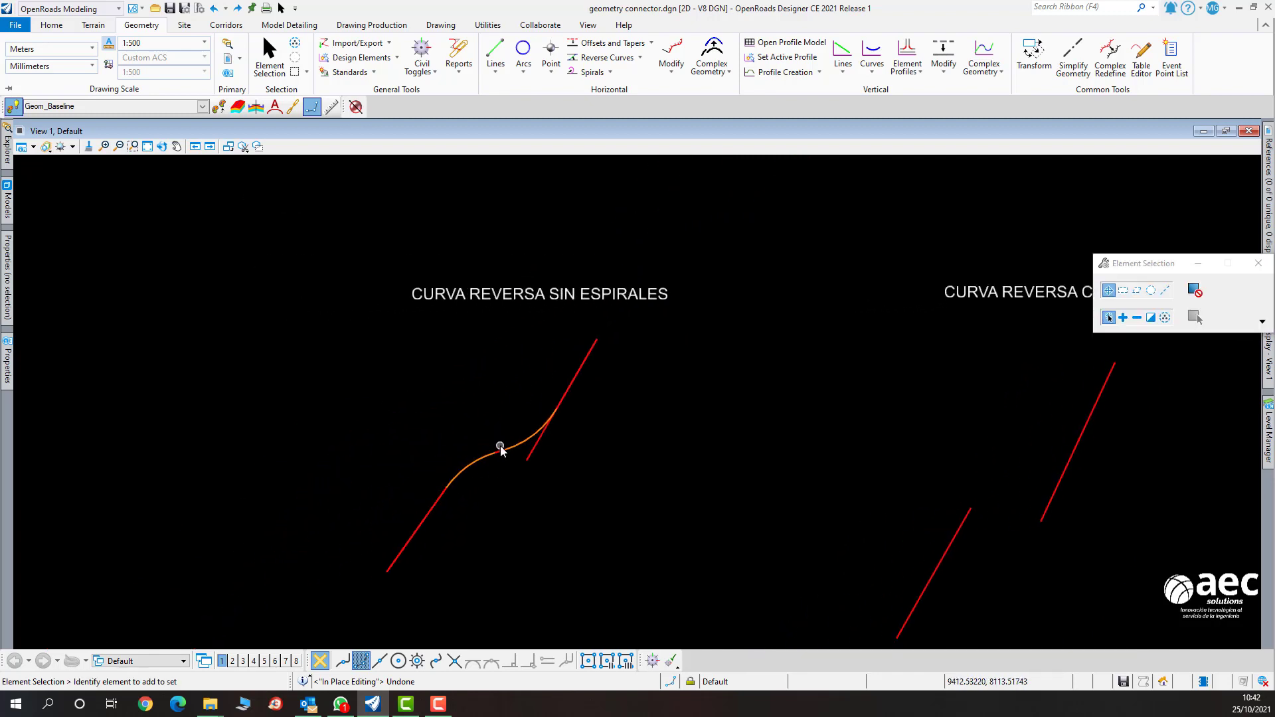
pyautogui.click(502, 450)
pyautogui.scroll(2, 505, 449)
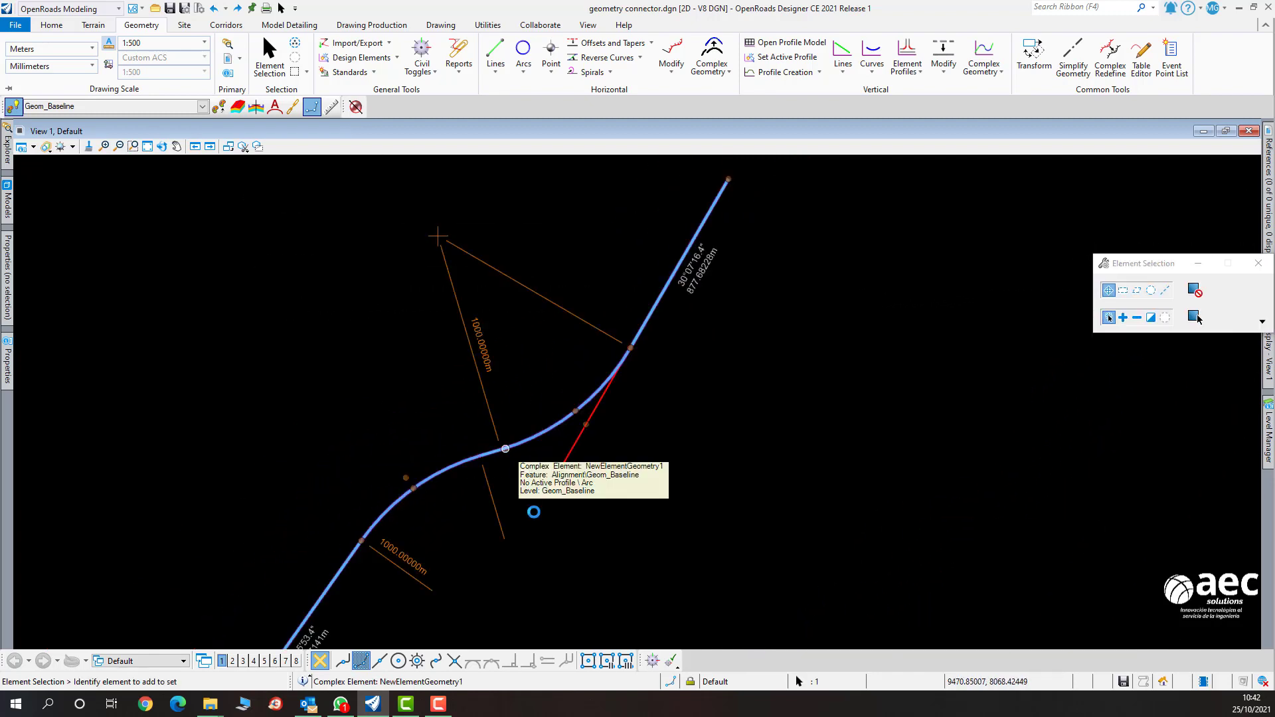
pyautogui.press('Delete')
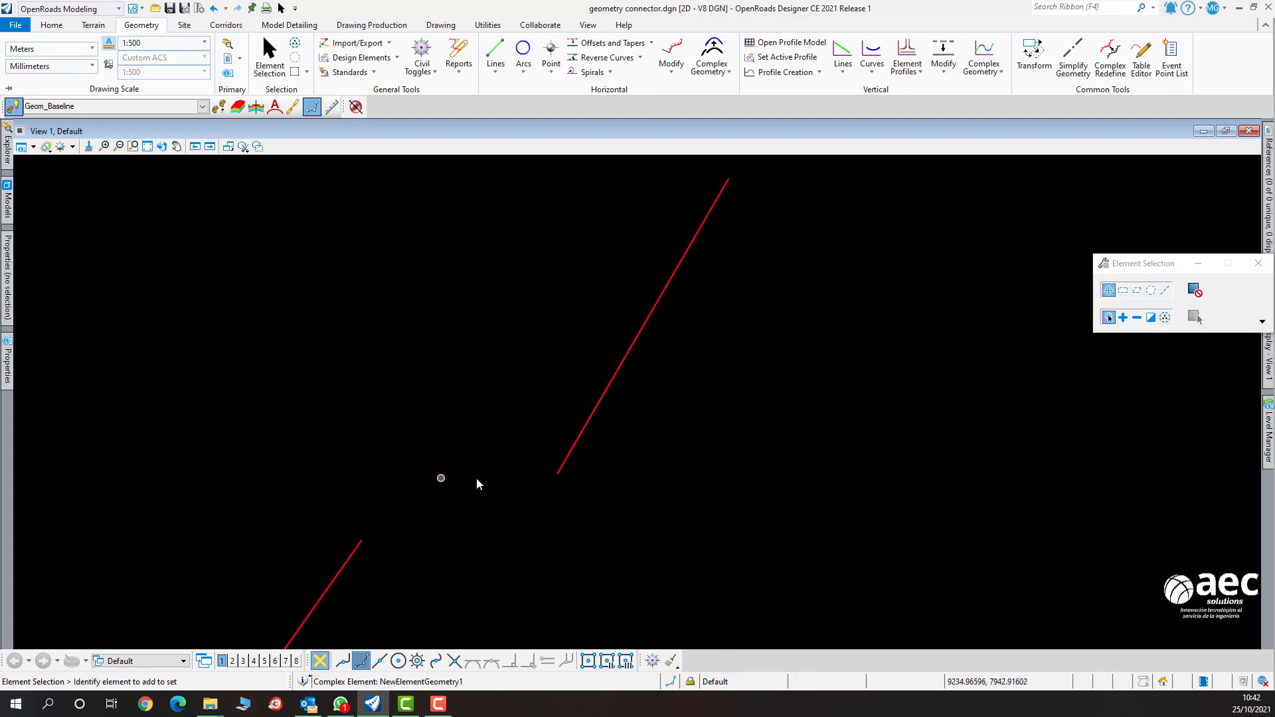
# Start a new Geometry Connector and assign the lower line under CURVA REVERSA SIN ESPIRALES as the begin element.
pyautogui.click(715, 54)
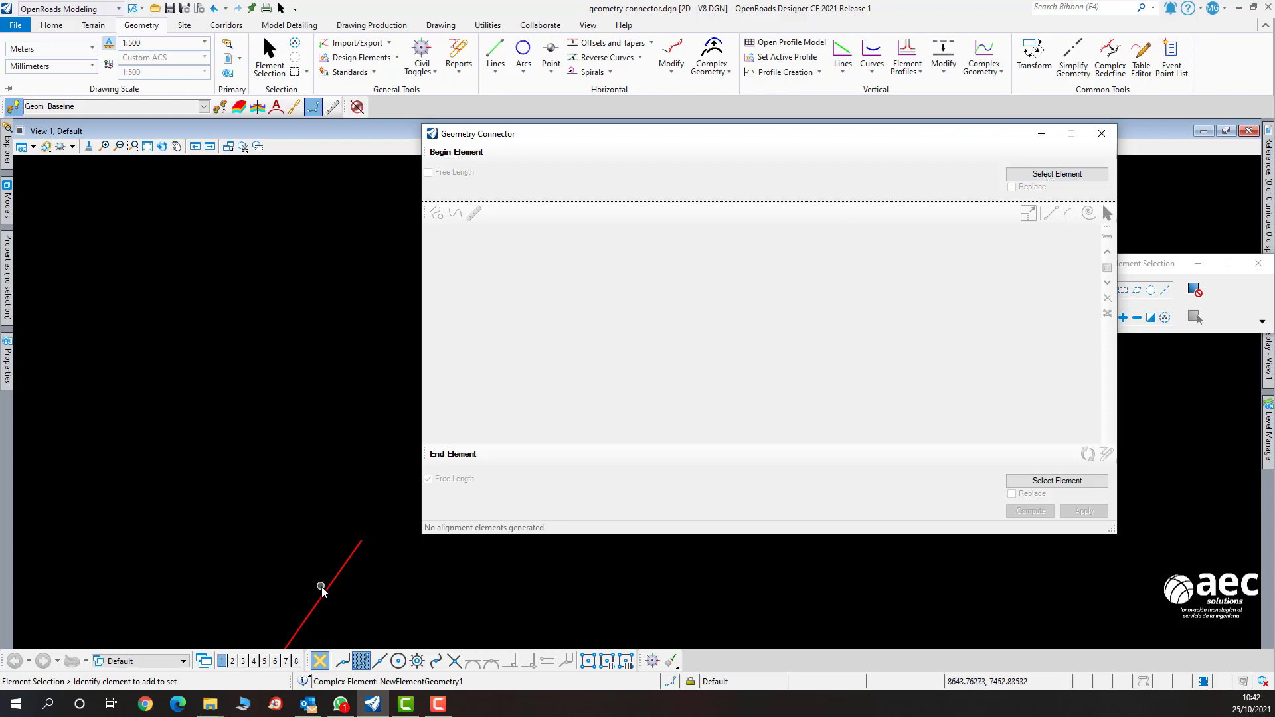
pyautogui.moveTo(568, 145); pyautogui.dragTo(666, 224)
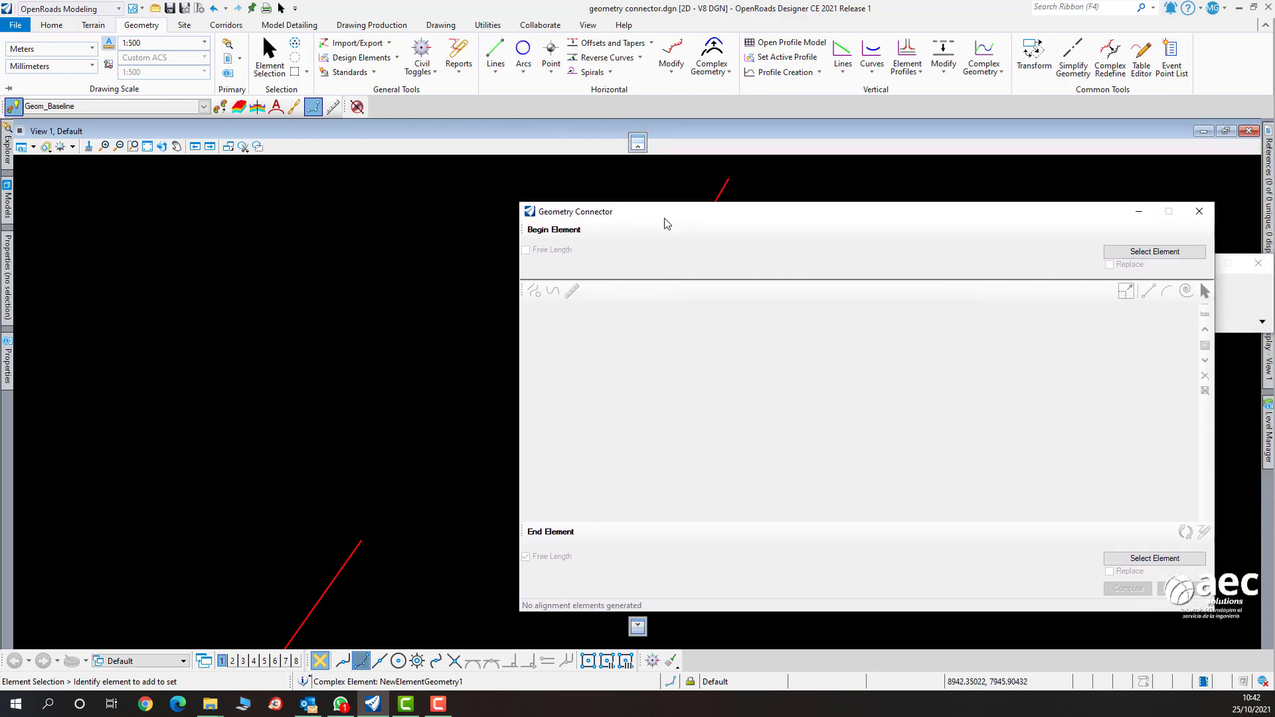
pyautogui.click(1184, 251)
pyautogui.click(352, 549)
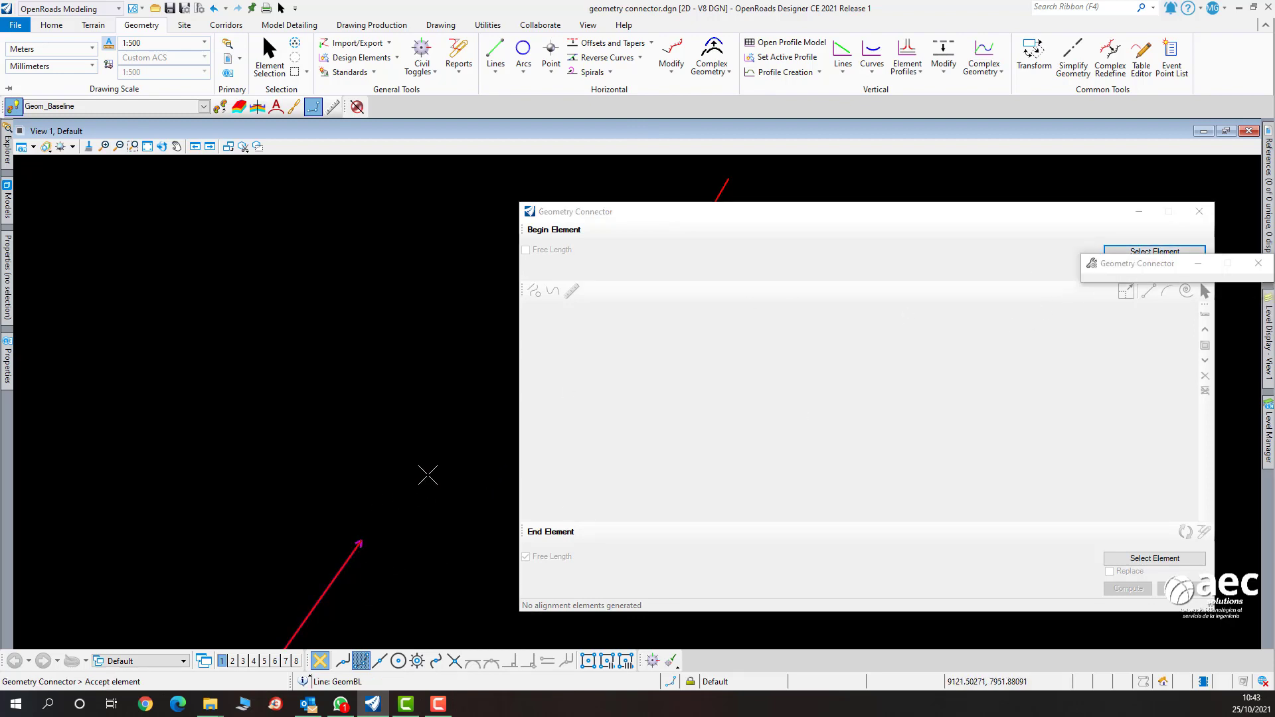
pyautogui.click(428, 475)
# Add two consecutive arcs to the connection, with the first turning right (RT) and the second turning left (LT).
pyautogui.click(848, 323)
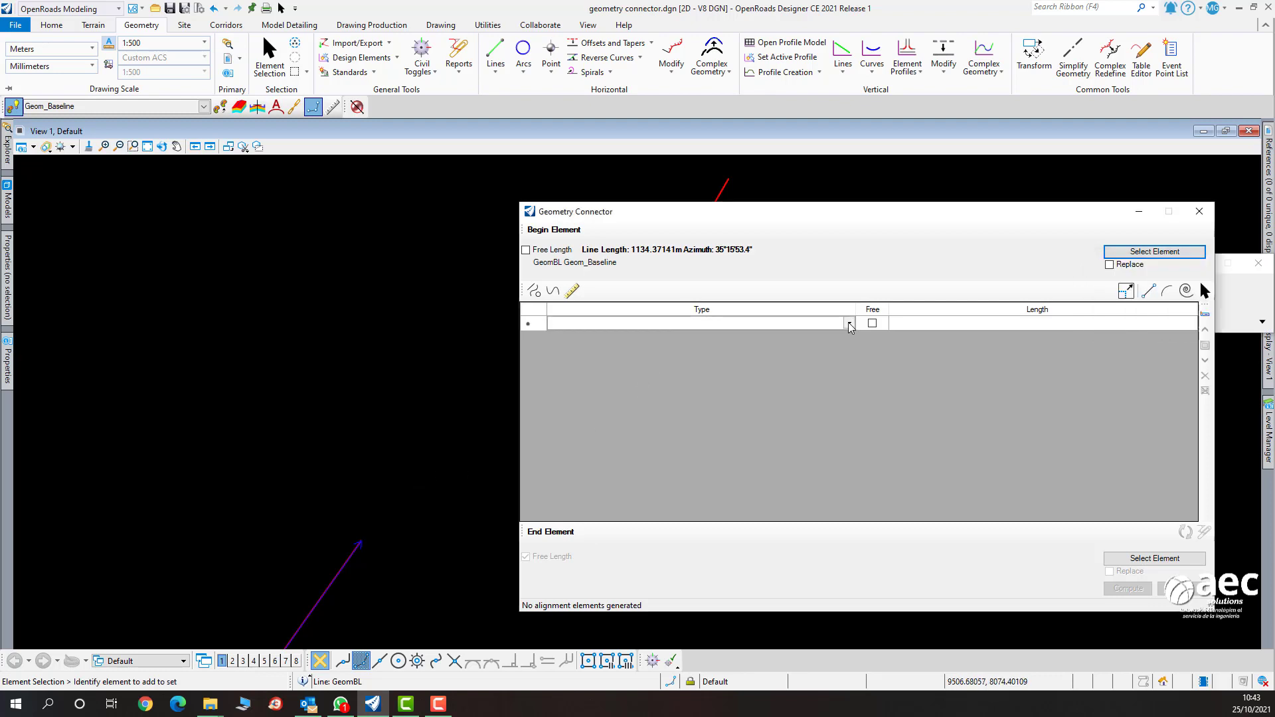
pyautogui.click(644, 345)
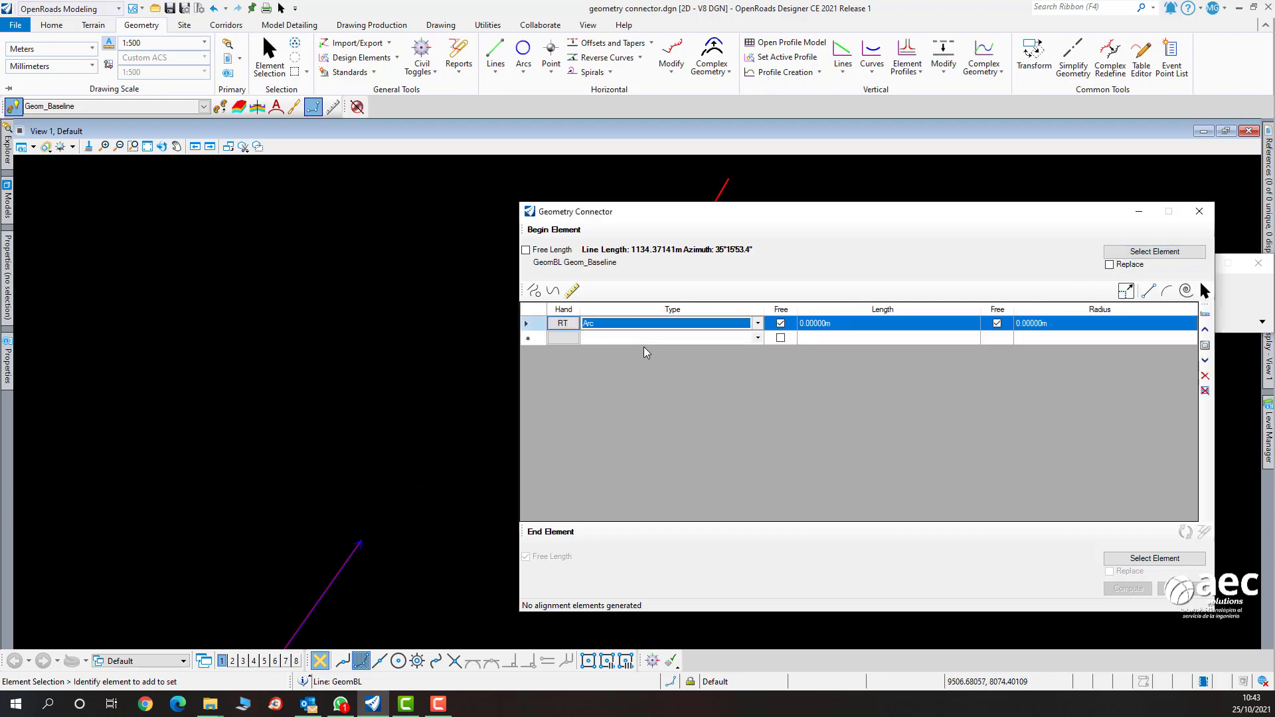
pyautogui.click(758, 339)
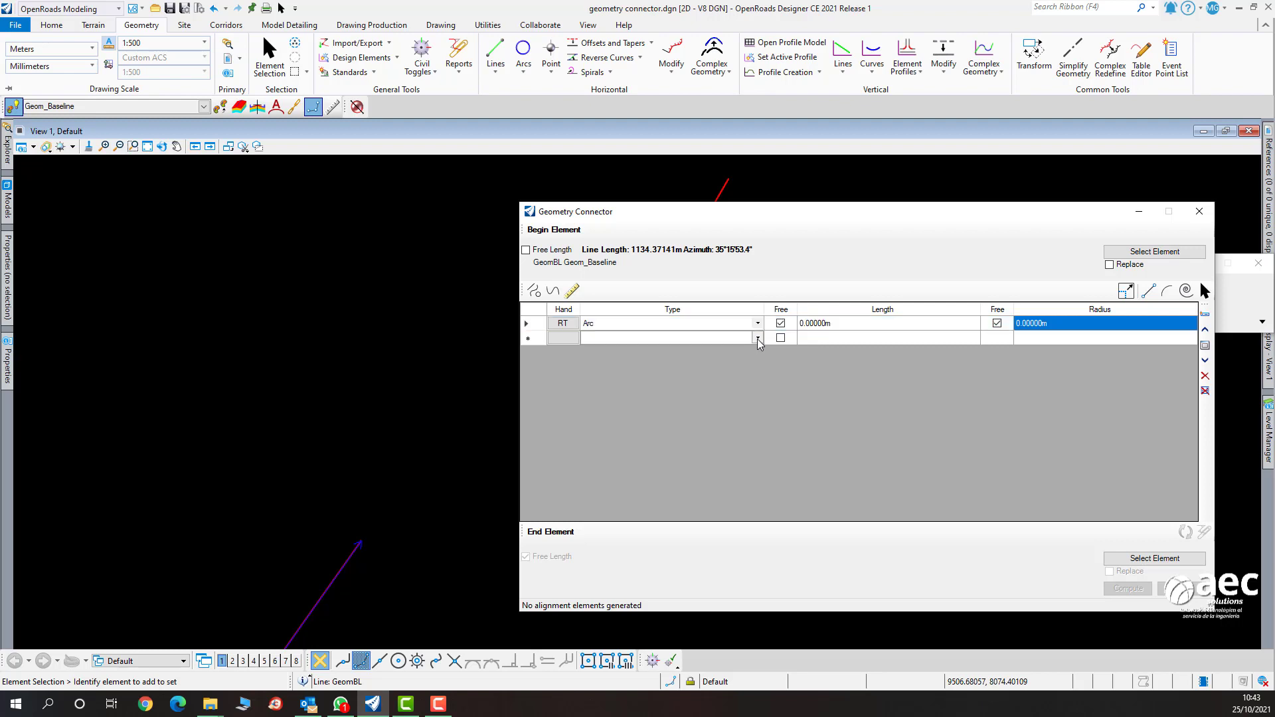
pyautogui.click(643, 350)
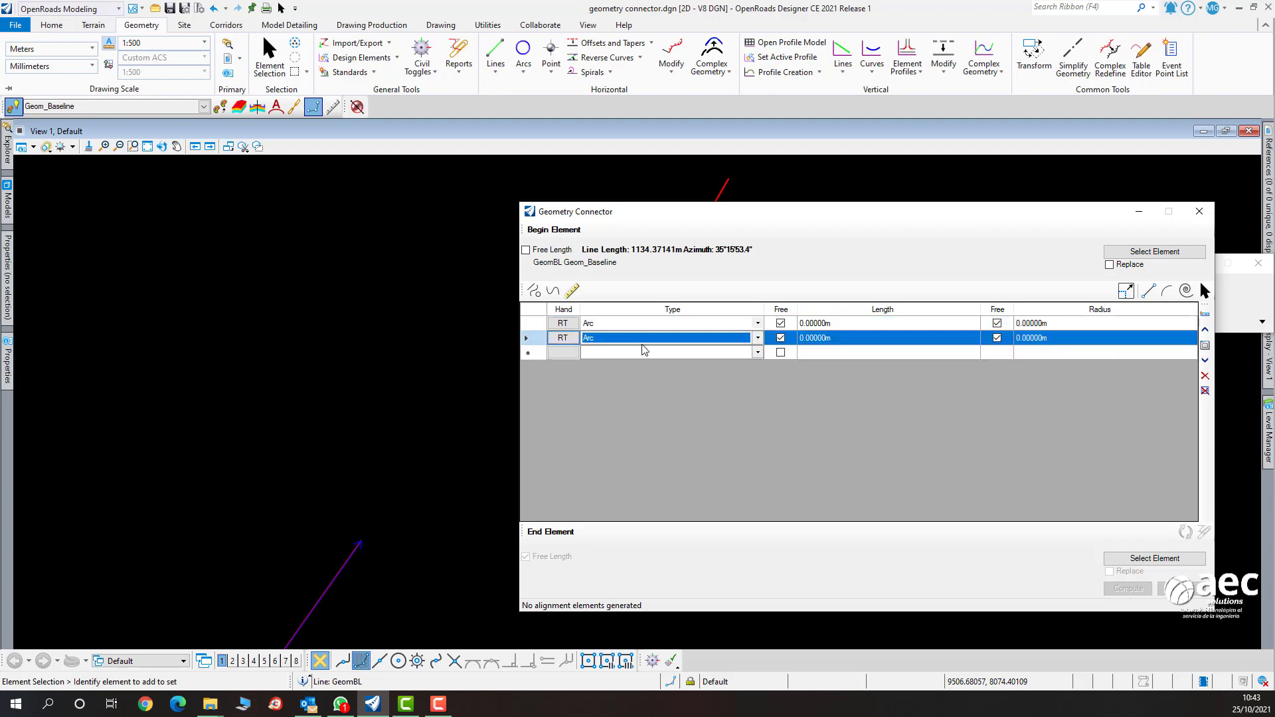
pyautogui.click(562, 337)
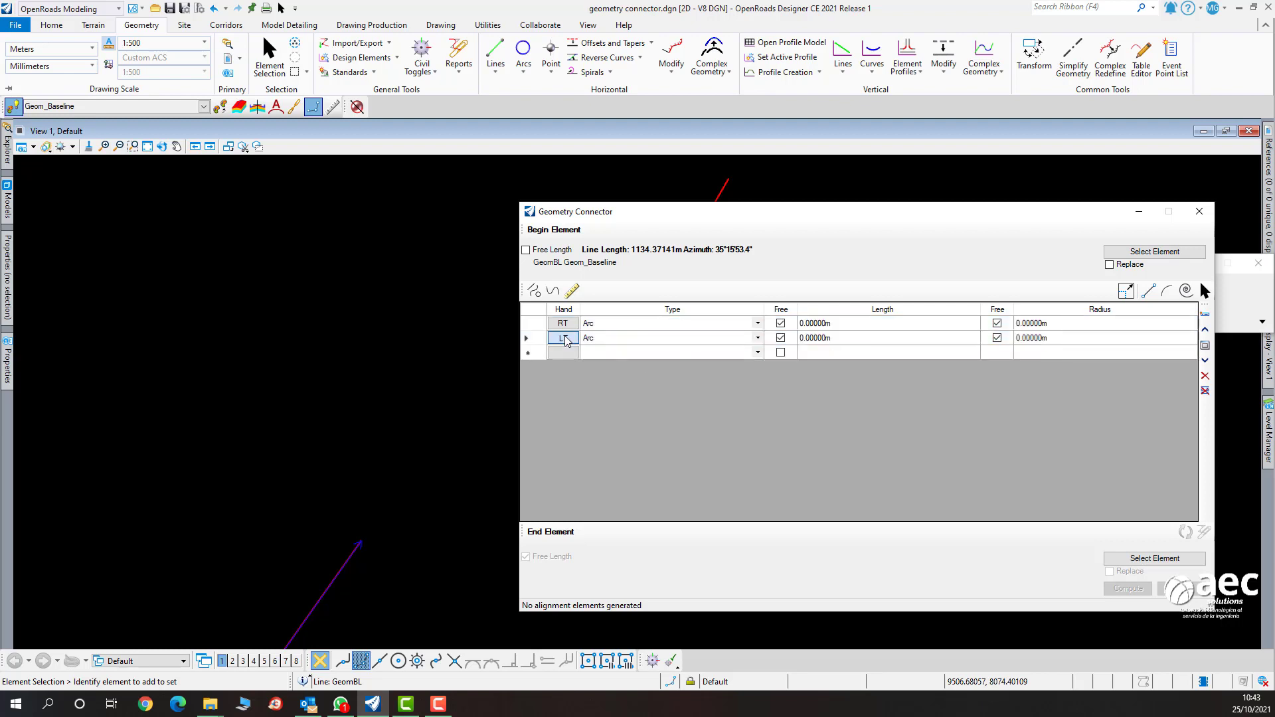
pyautogui.click(853, 324)
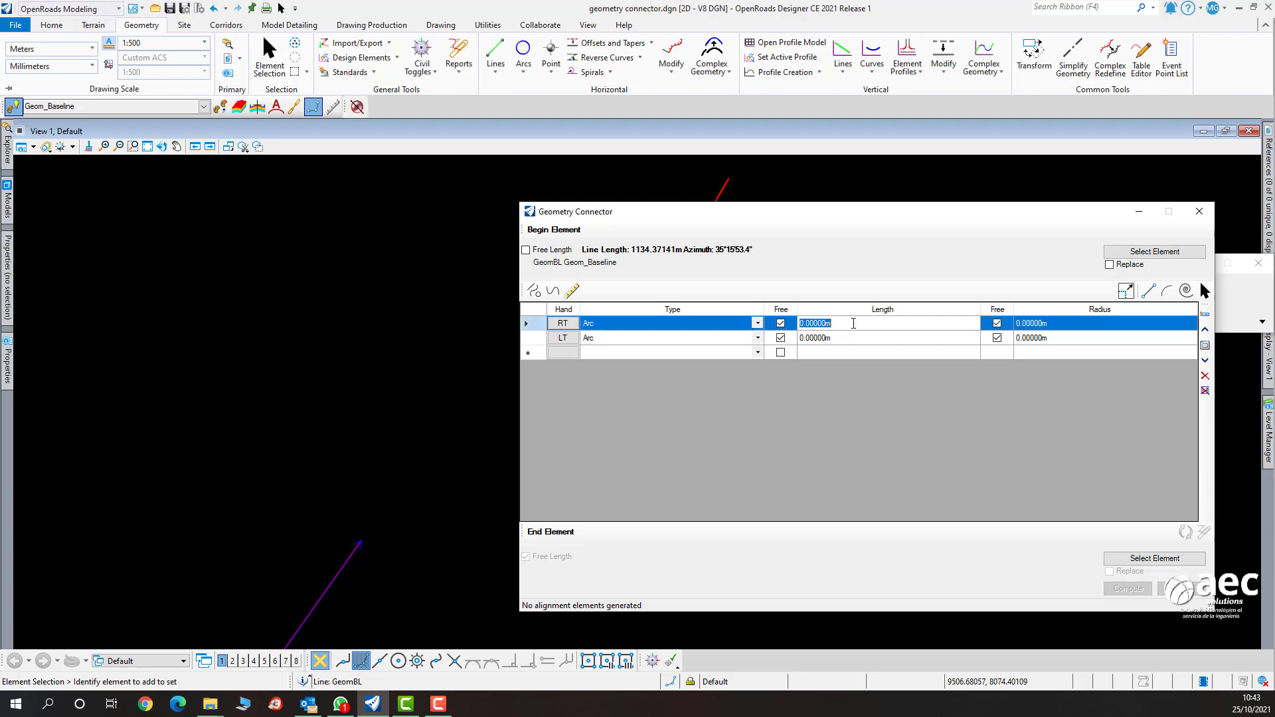
pyautogui.write('100')
pyautogui.click(1053, 322)
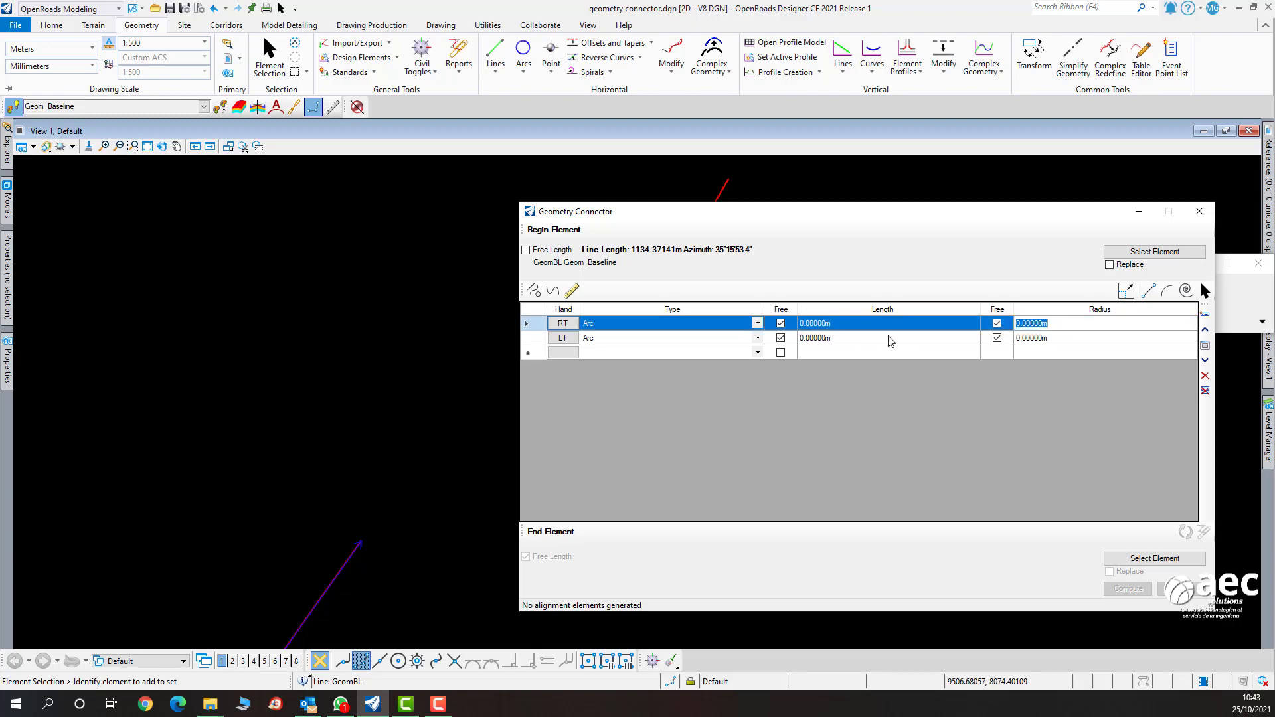
pyautogui.click(875, 322)
pyautogui.click(875, 321)
pyautogui.doubleClick(876, 321)
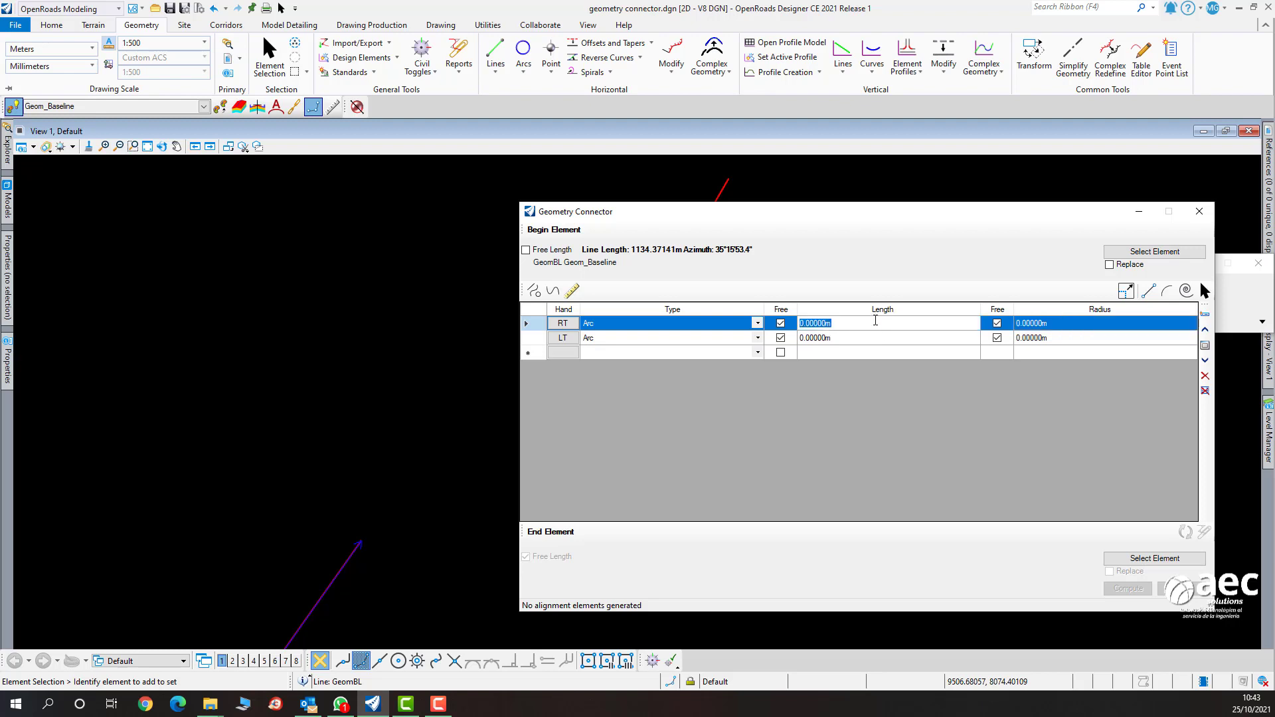
pyautogui.write('800')
pyautogui.press('Escape')
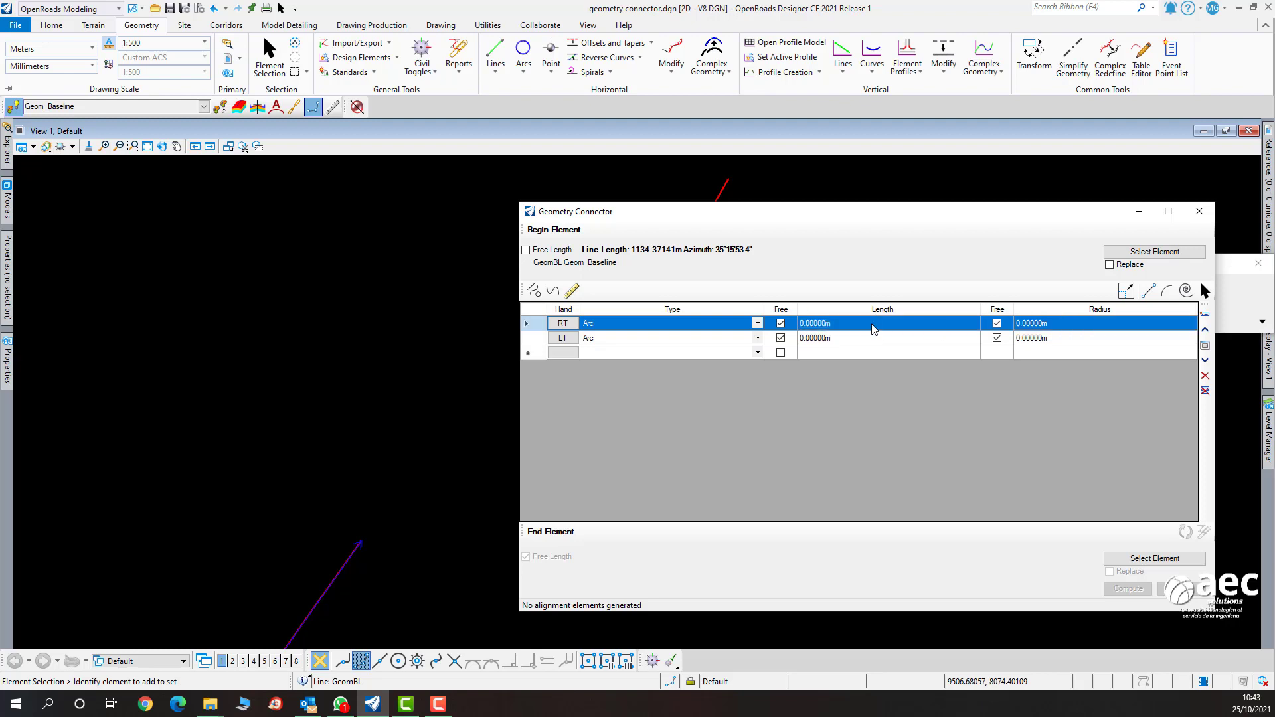
pyautogui.doubleClick(876, 328)
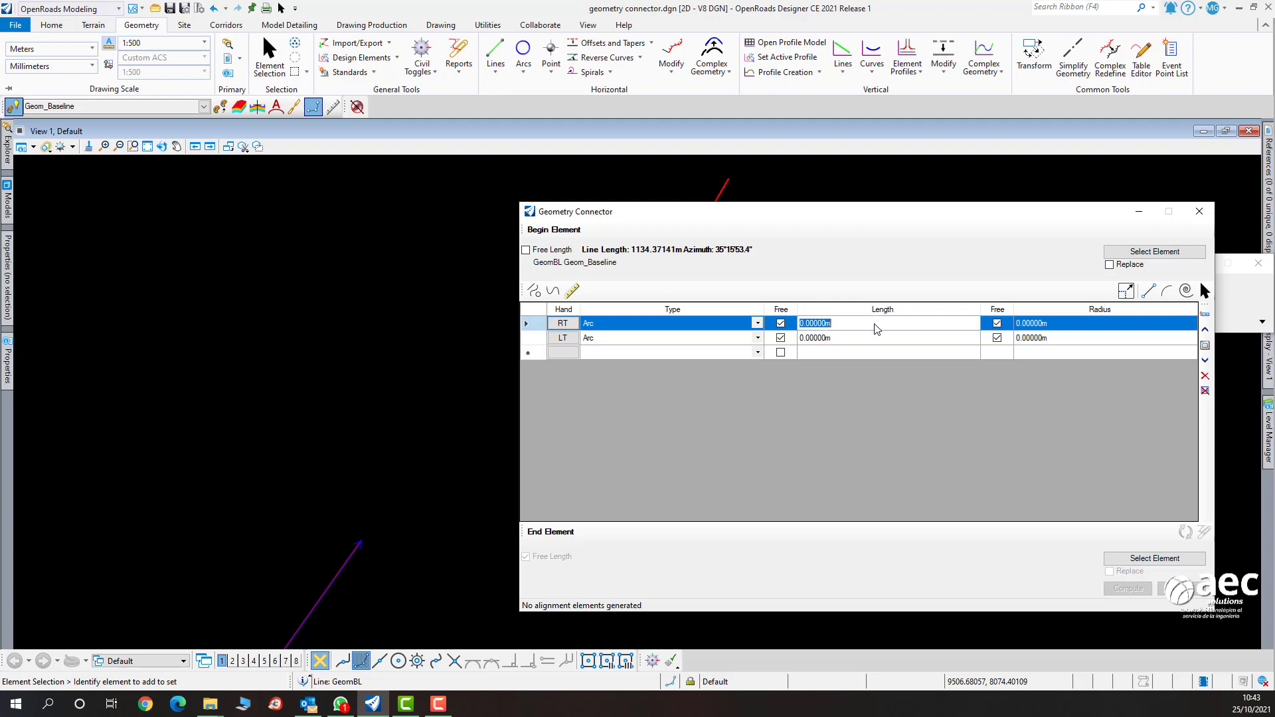
# Set the RT arc's radius to 1000 m and its length to 600 m.
pyautogui.doubleClick(1059, 327)
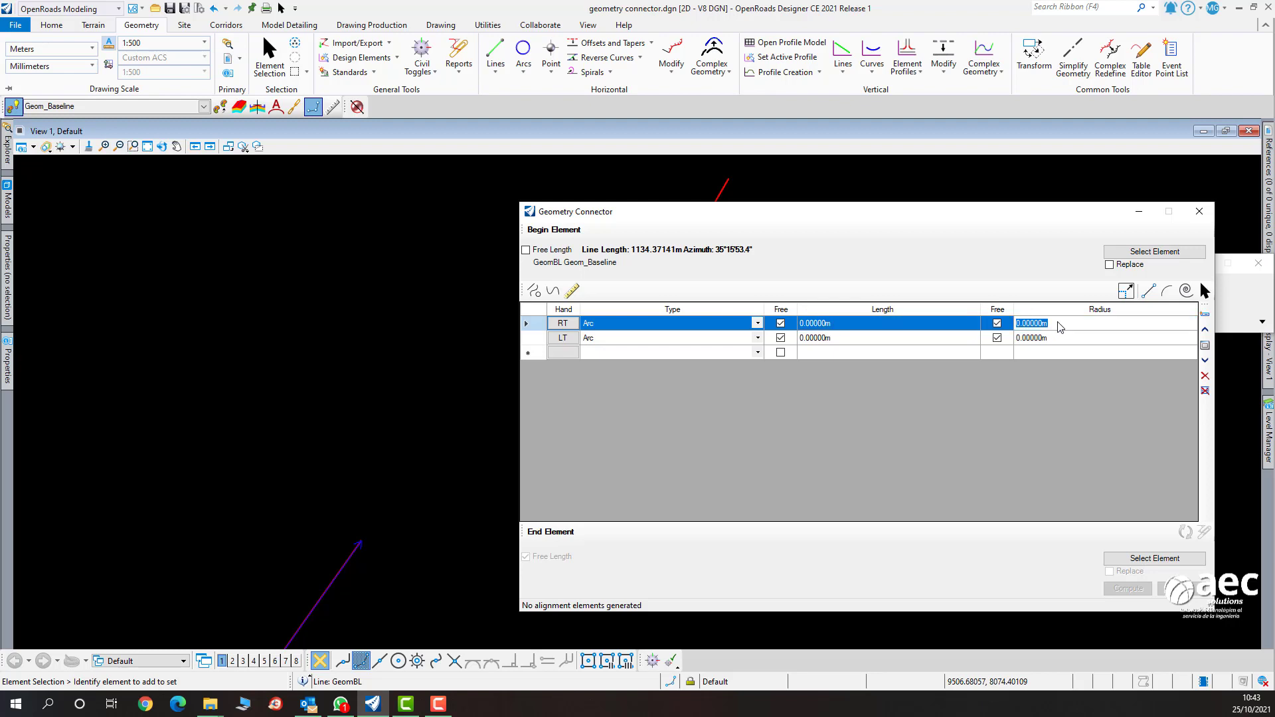
pyautogui.write('100')
pyautogui.click(970, 339)
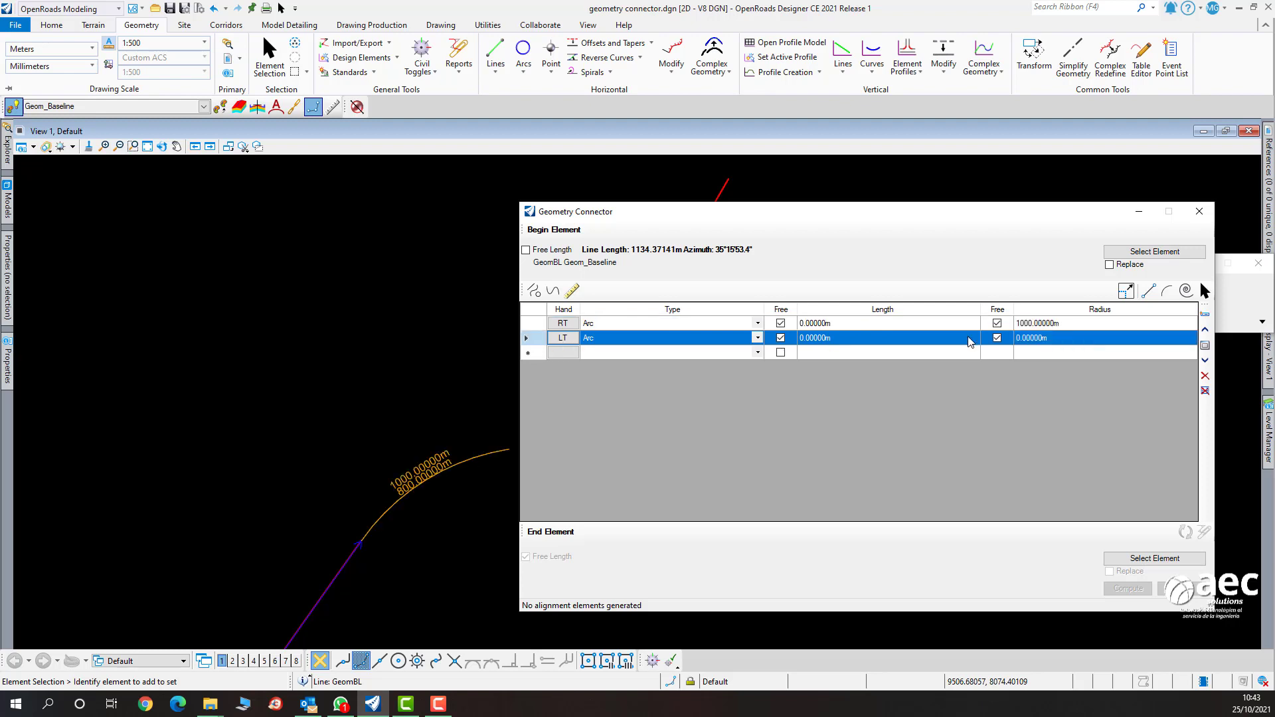
pyautogui.doubleClick(854, 323)
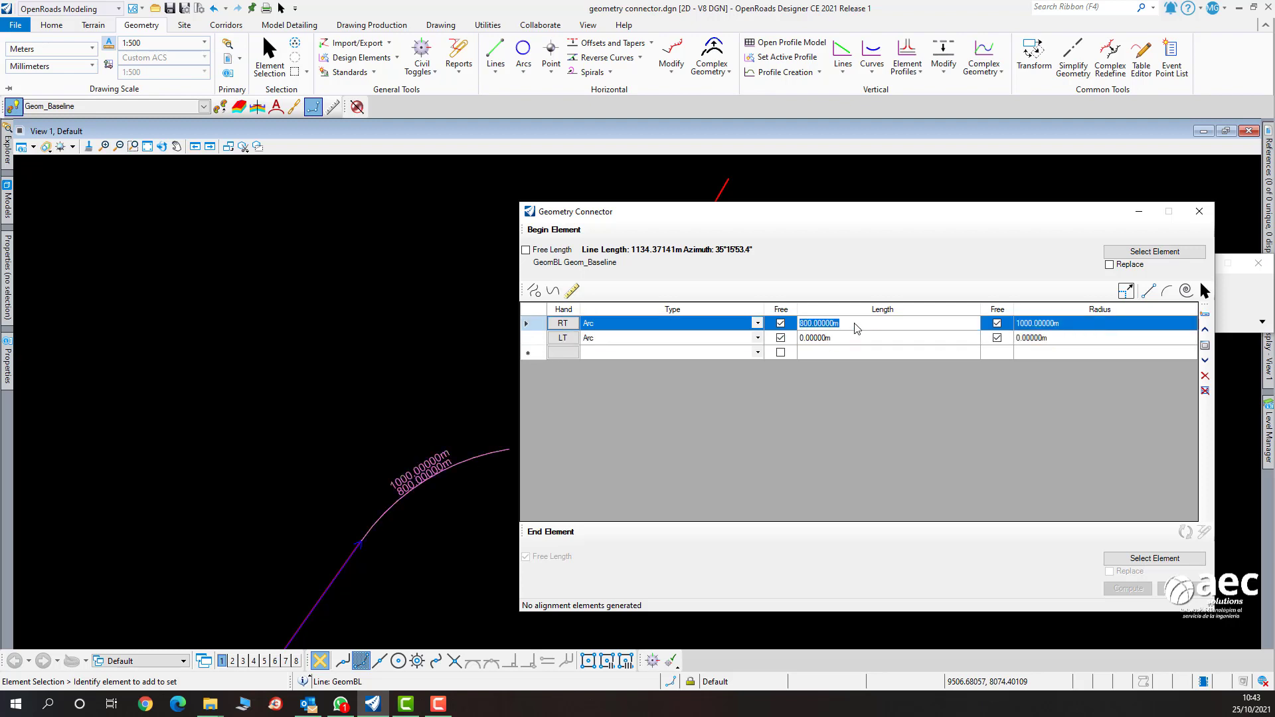
pyautogui.moveTo(731, 212); pyautogui.dragTo(881, 208)
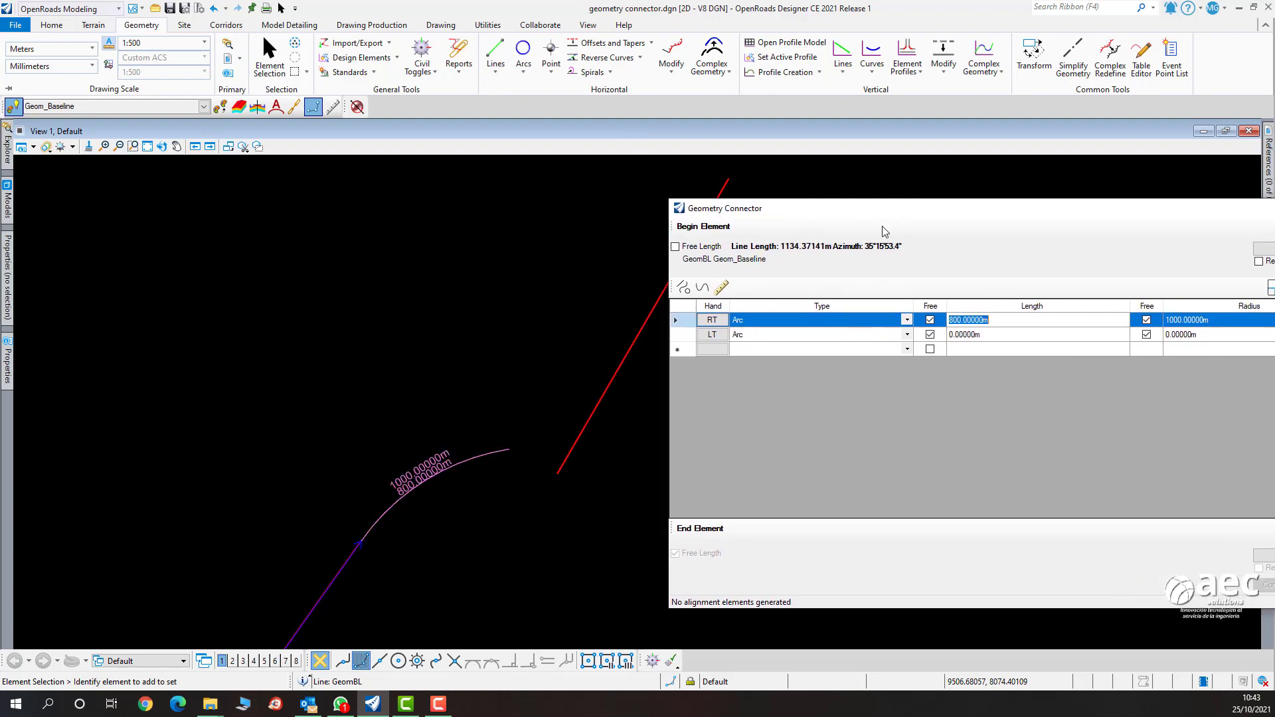
pyautogui.write('600')
pyautogui.click(1104, 335)
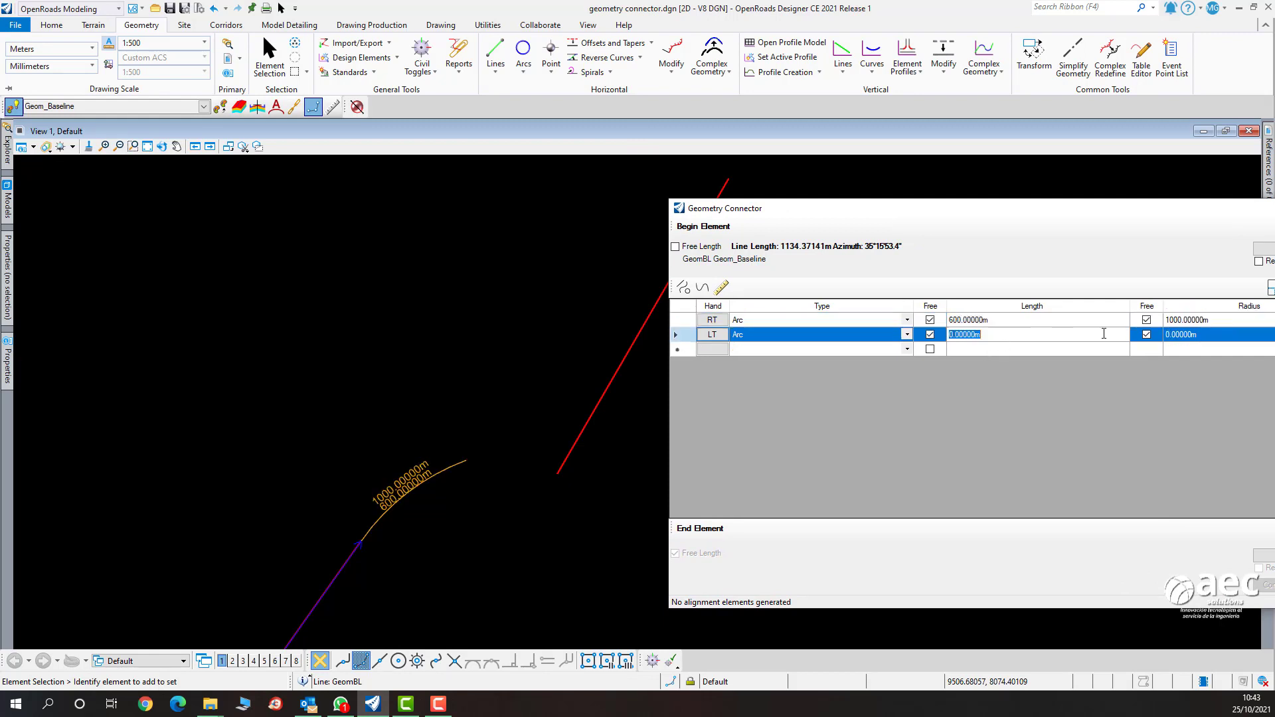
# Set the LT arc's radius to 1000 m and its length to 600 m.
pyautogui.click(1204, 335)
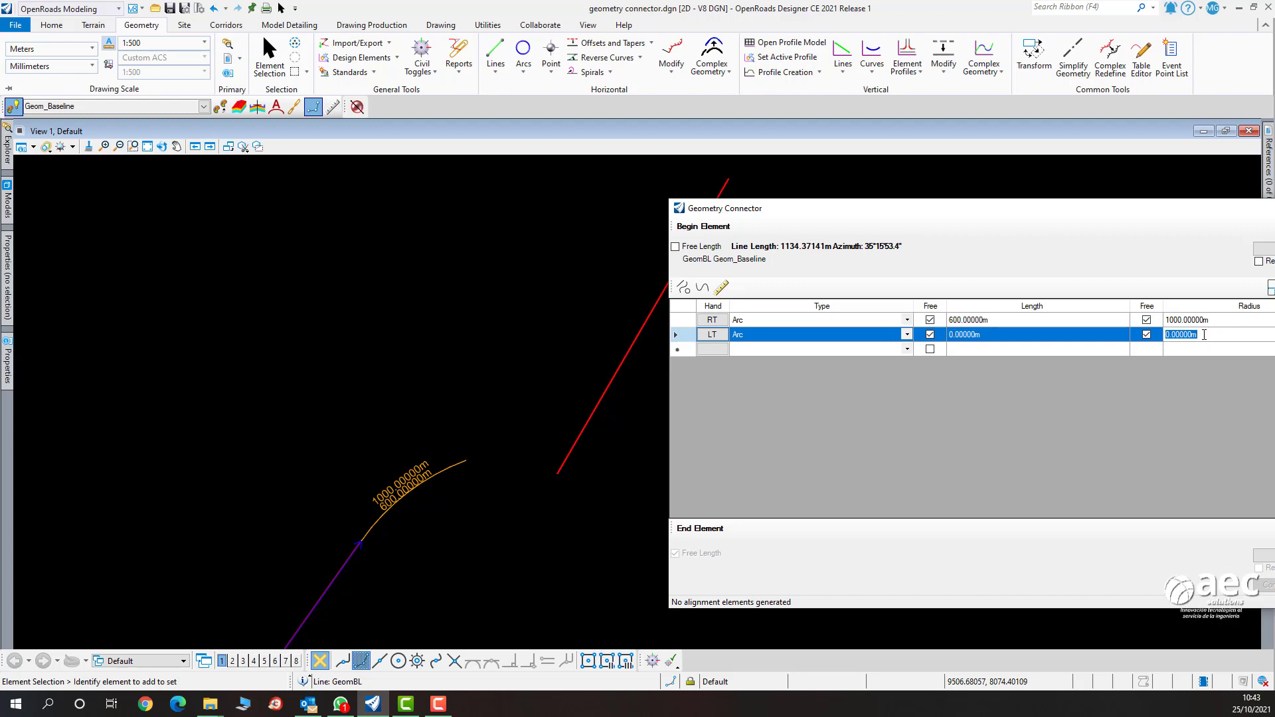
pyautogui.write('1000')
pyautogui.click(1023, 337)
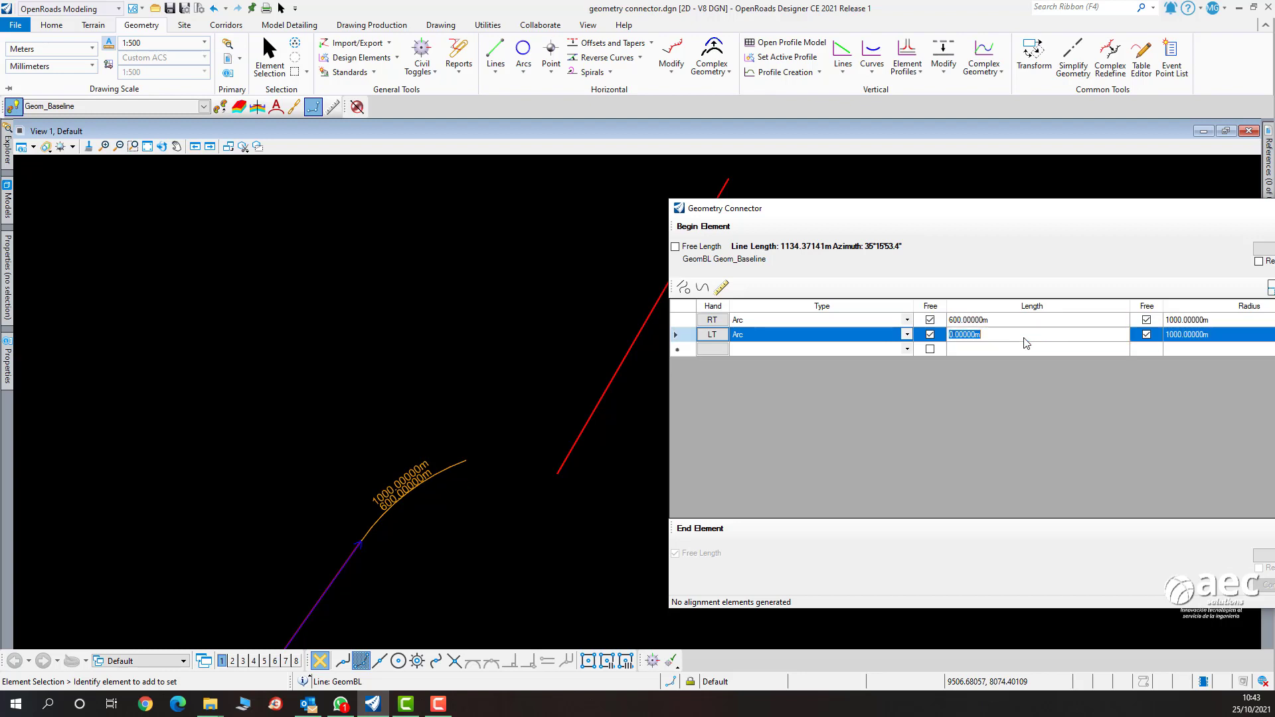
pyautogui.write('600')
pyautogui.click(1024, 318)
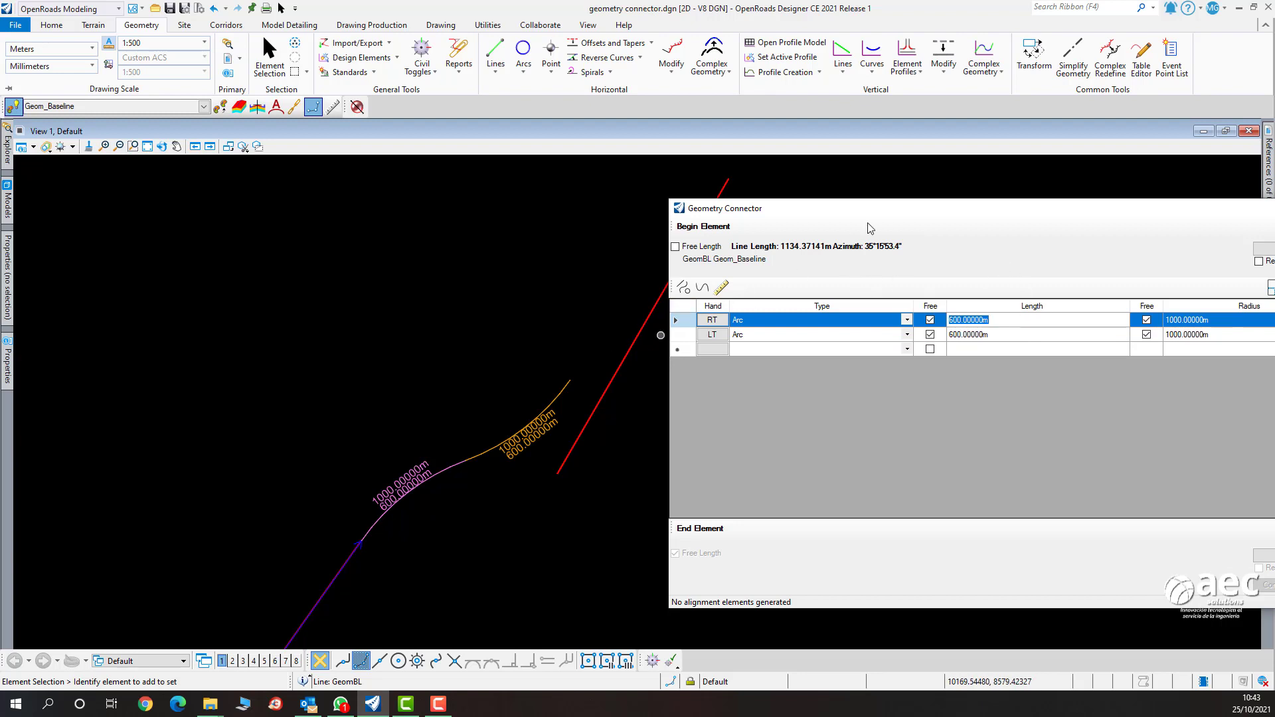
# Assign the upper line under CURVA REVERSA SIN ESPIRALES as the connector's end element.
pyautogui.moveTo(883, 216); pyautogui.dragTo(601, 166)
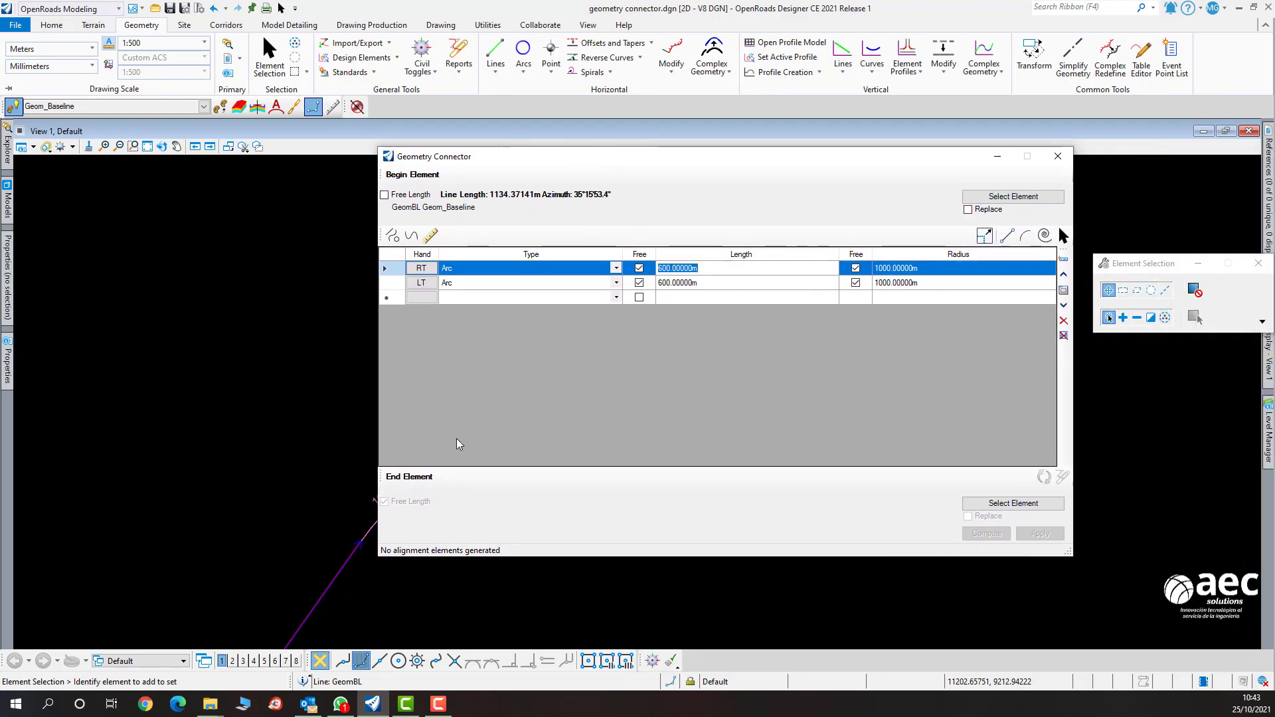
pyautogui.click(983, 505)
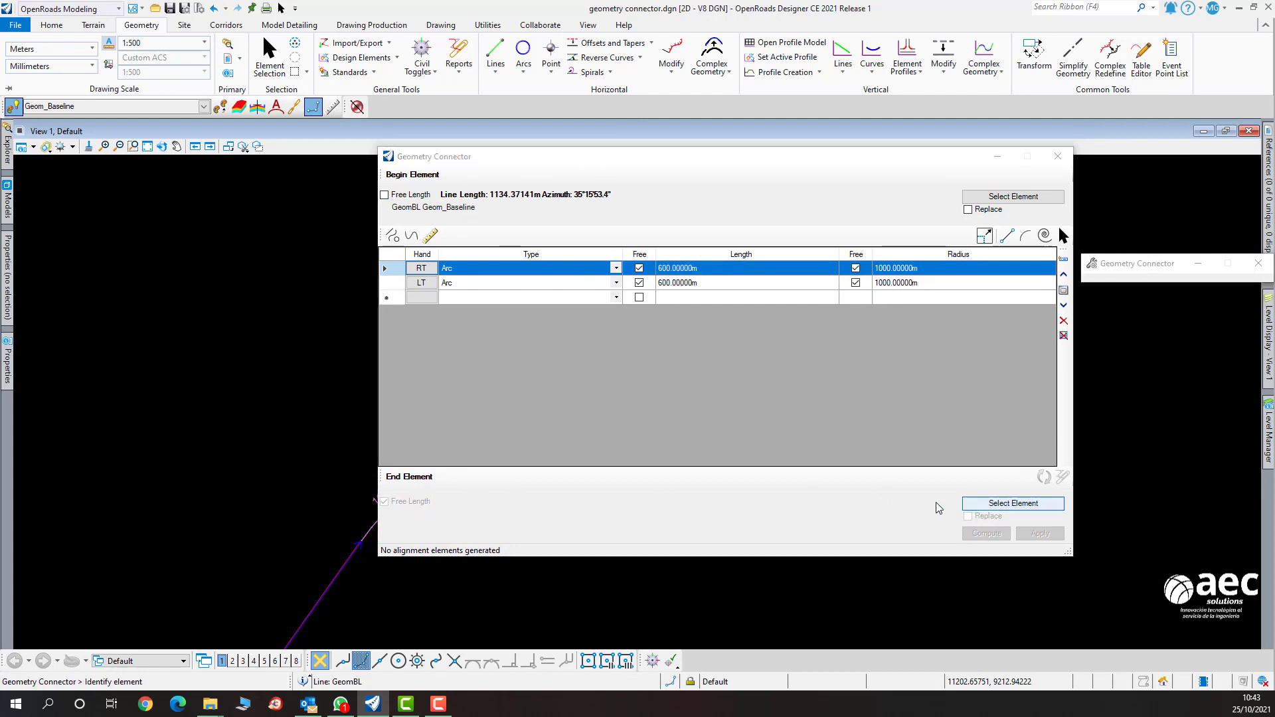
pyautogui.moveTo(607, 157); pyautogui.dragTo(728, 384)
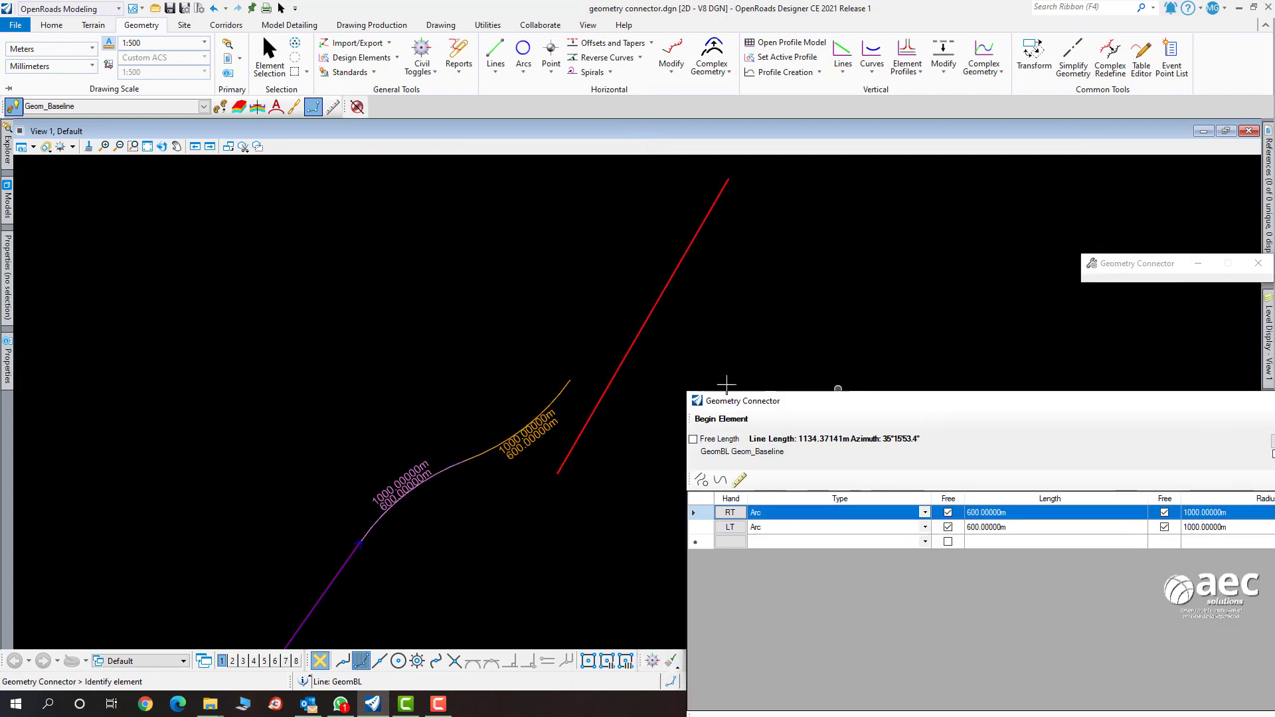
pyautogui.click(620, 374)
pyautogui.click(640, 450)
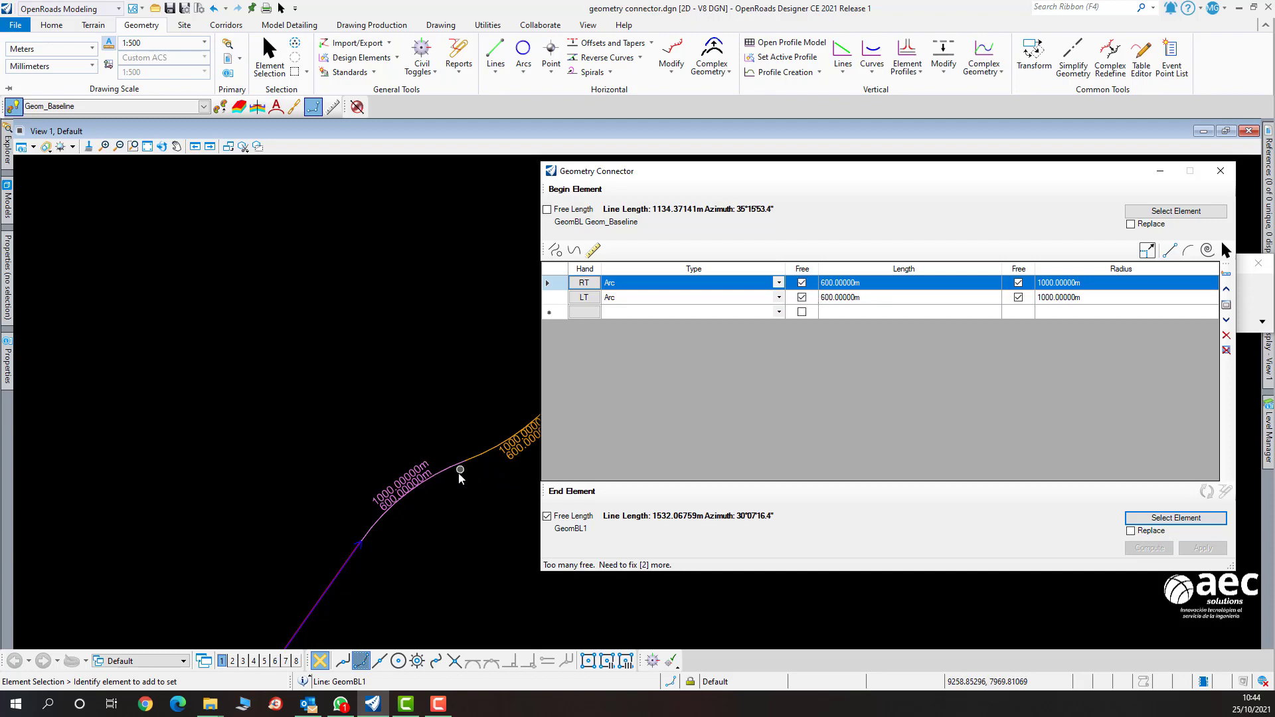
# Try fixing the RT arc's length and the LT arc's radius, and set both values free again.
pyautogui.scroll(-1, 458, 488)
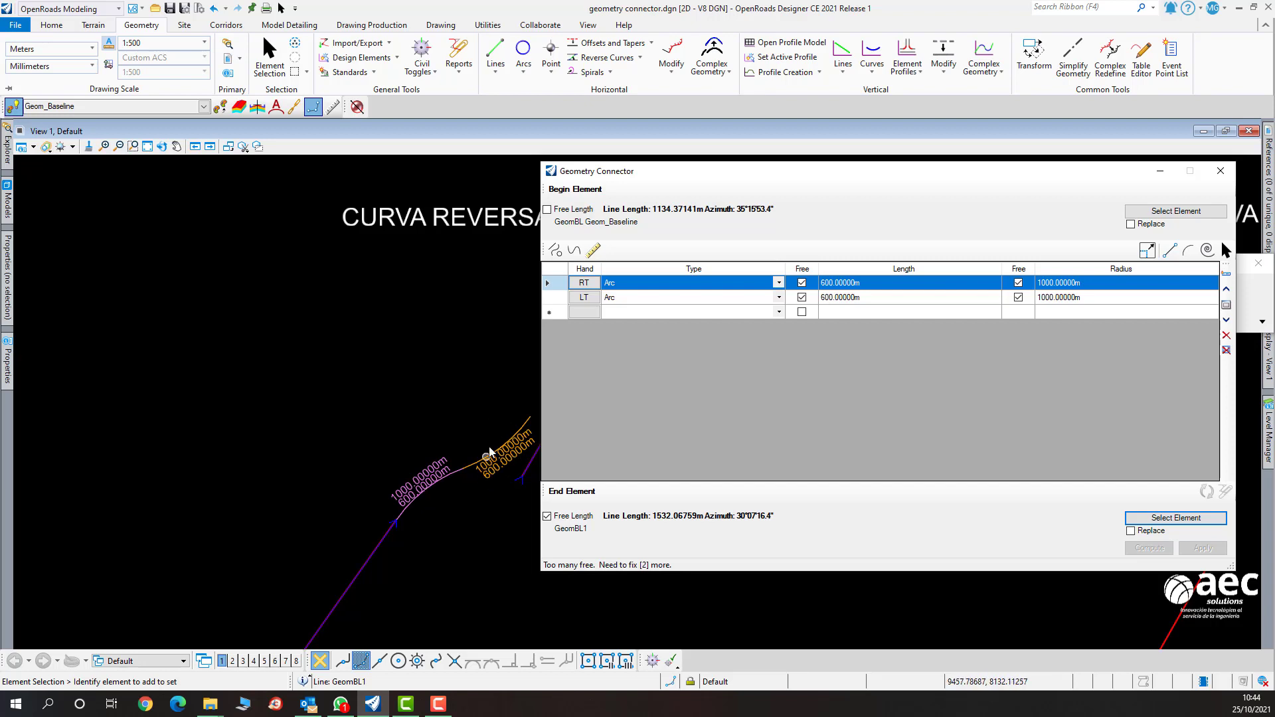
pyautogui.scroll(-1, 475, 471)
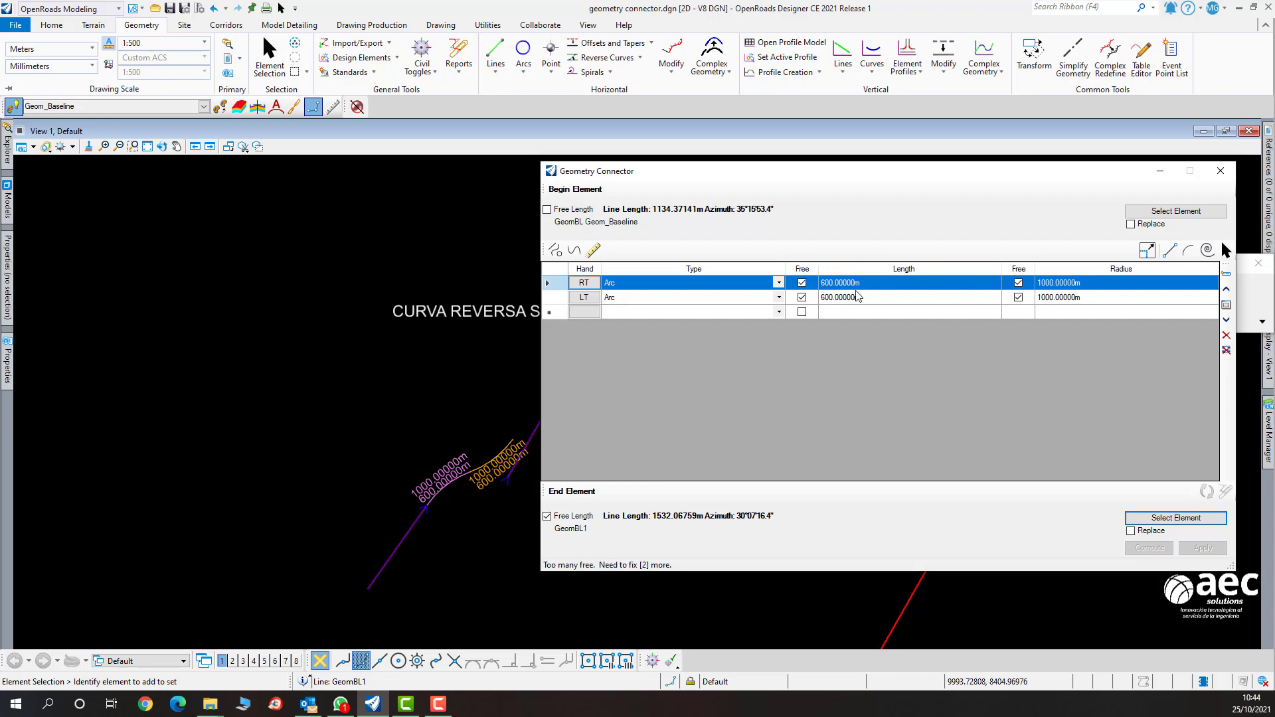
pyautogui.click(802, 284)
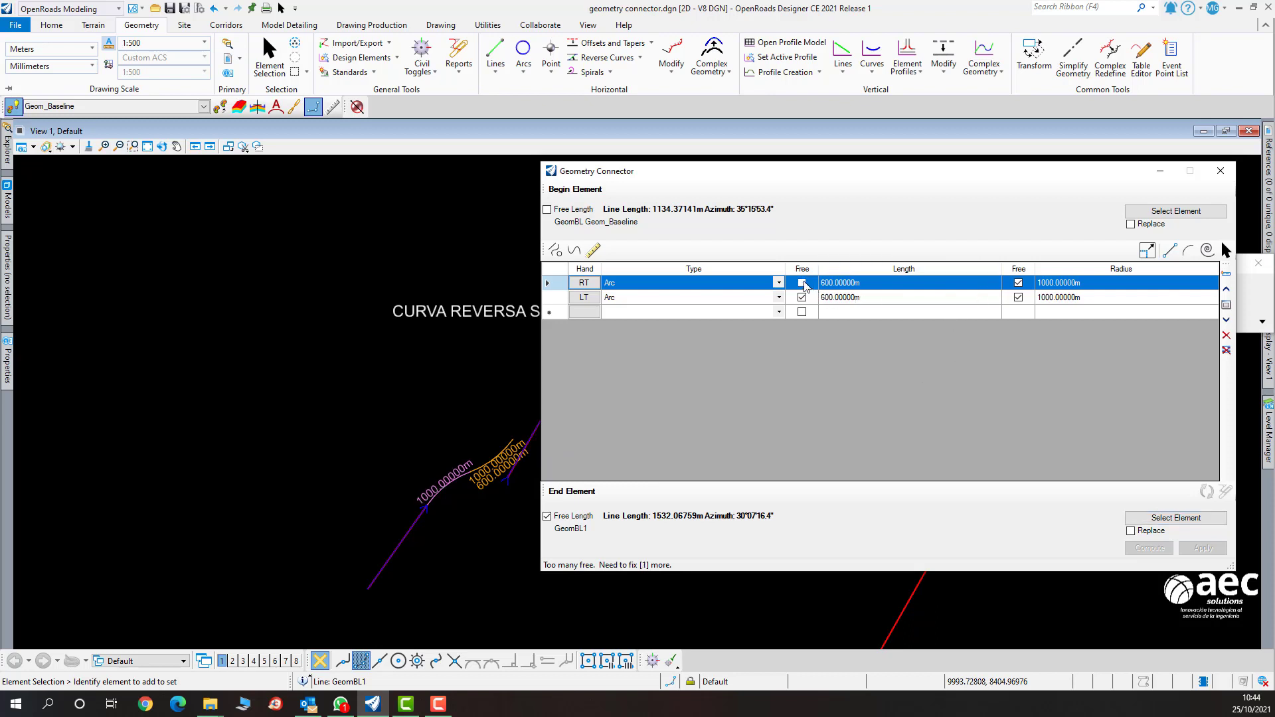
pyautogui.click(1018, 298)
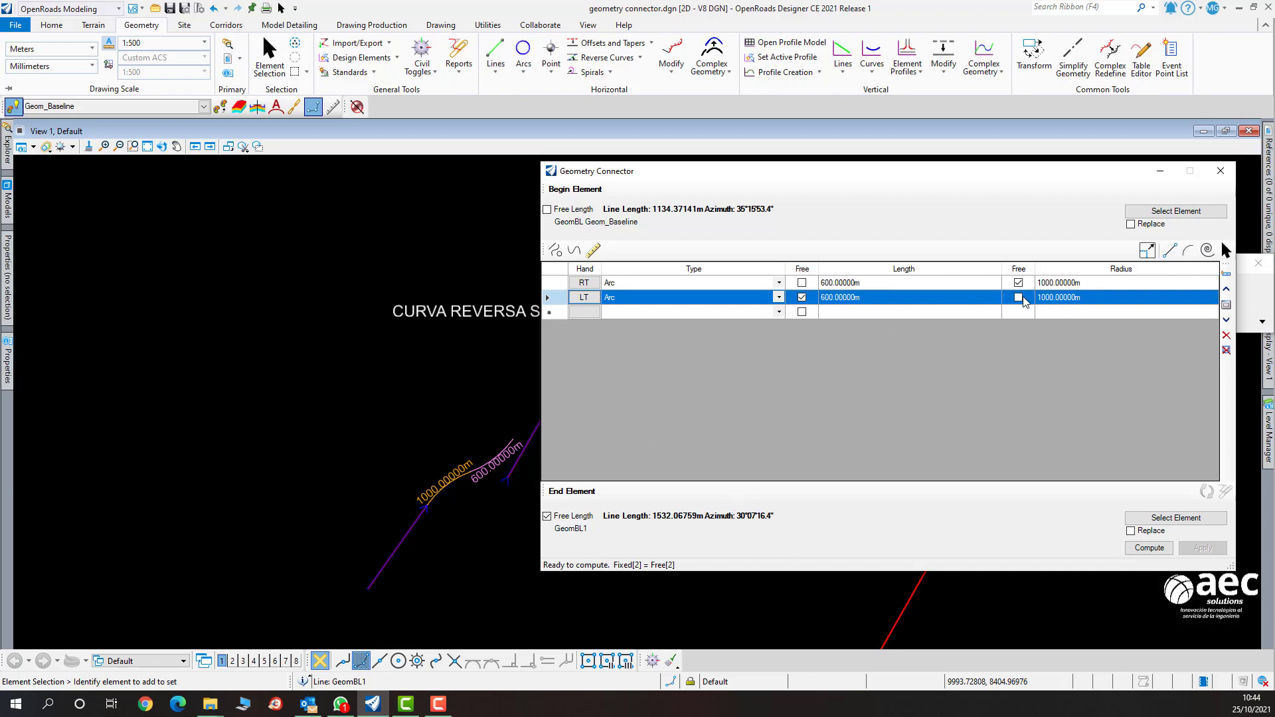
pyautogui.click(802, 283)
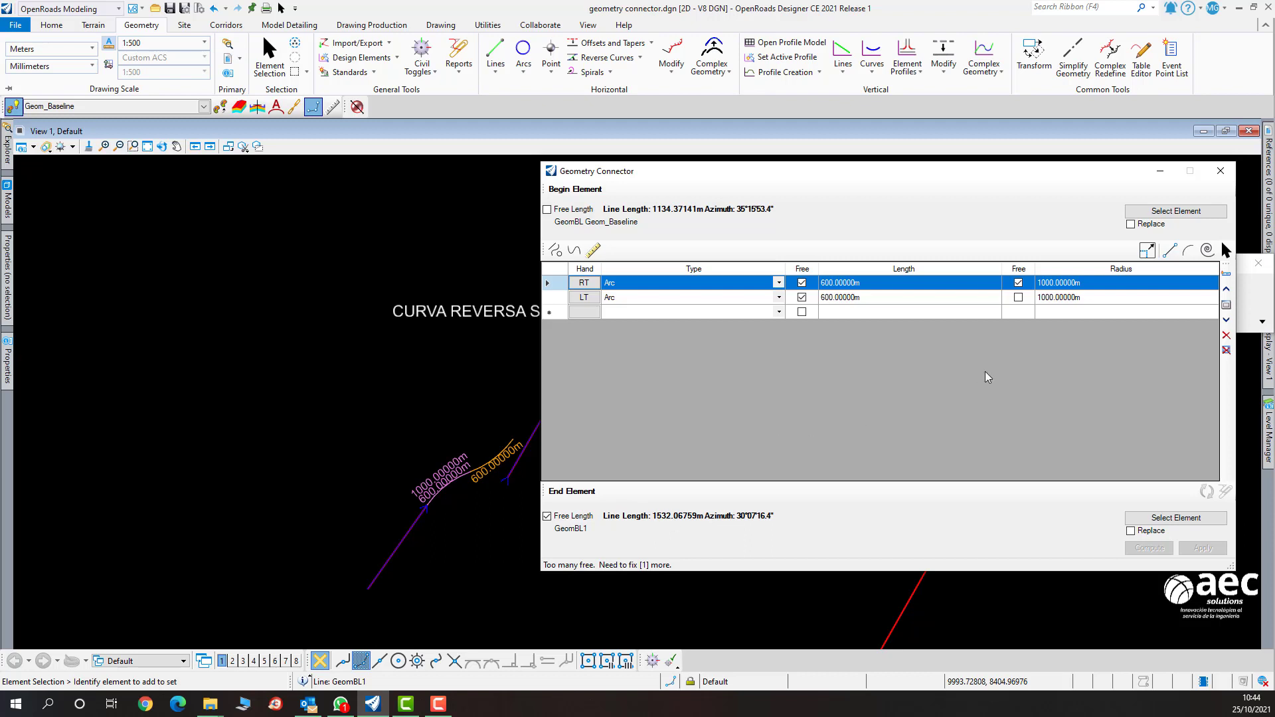
pyautogui.click(1020, 298)
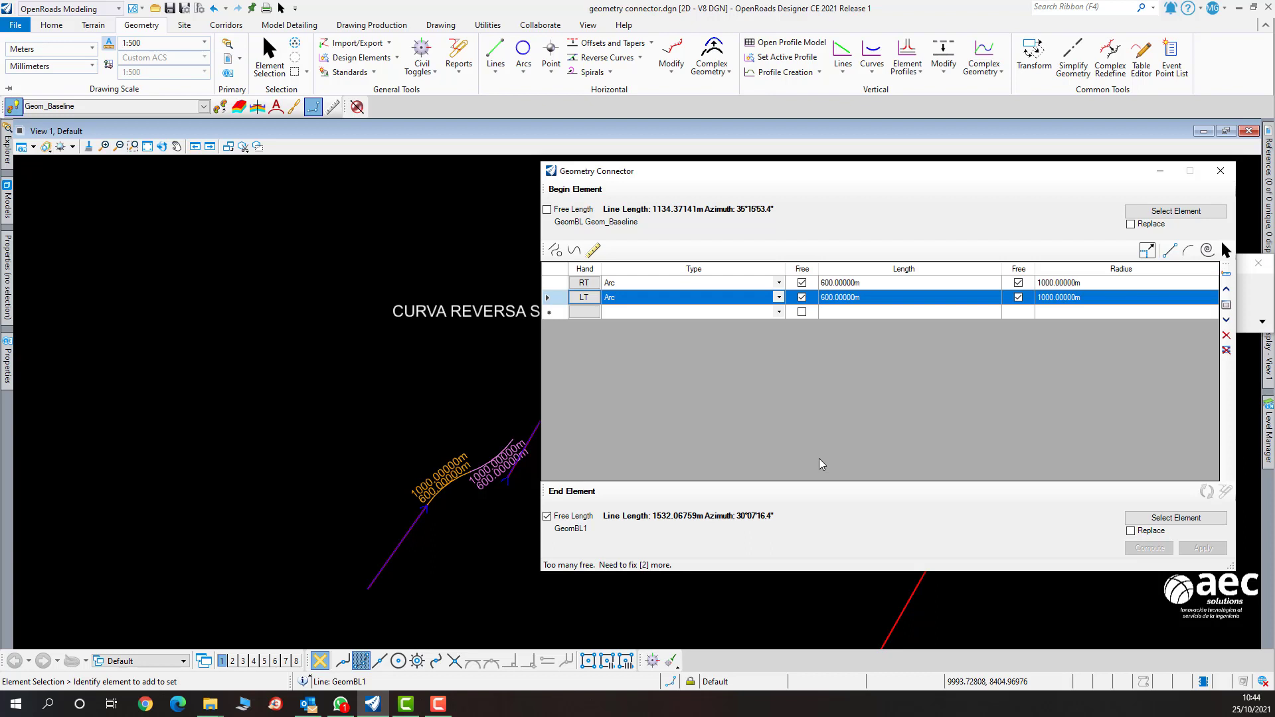
# Fix both arc radii at 1000 m, leave their lengths free, and compute the connection.
pyautogui.moveTo(862, 174); pyautogui.dragTo(682, 176)
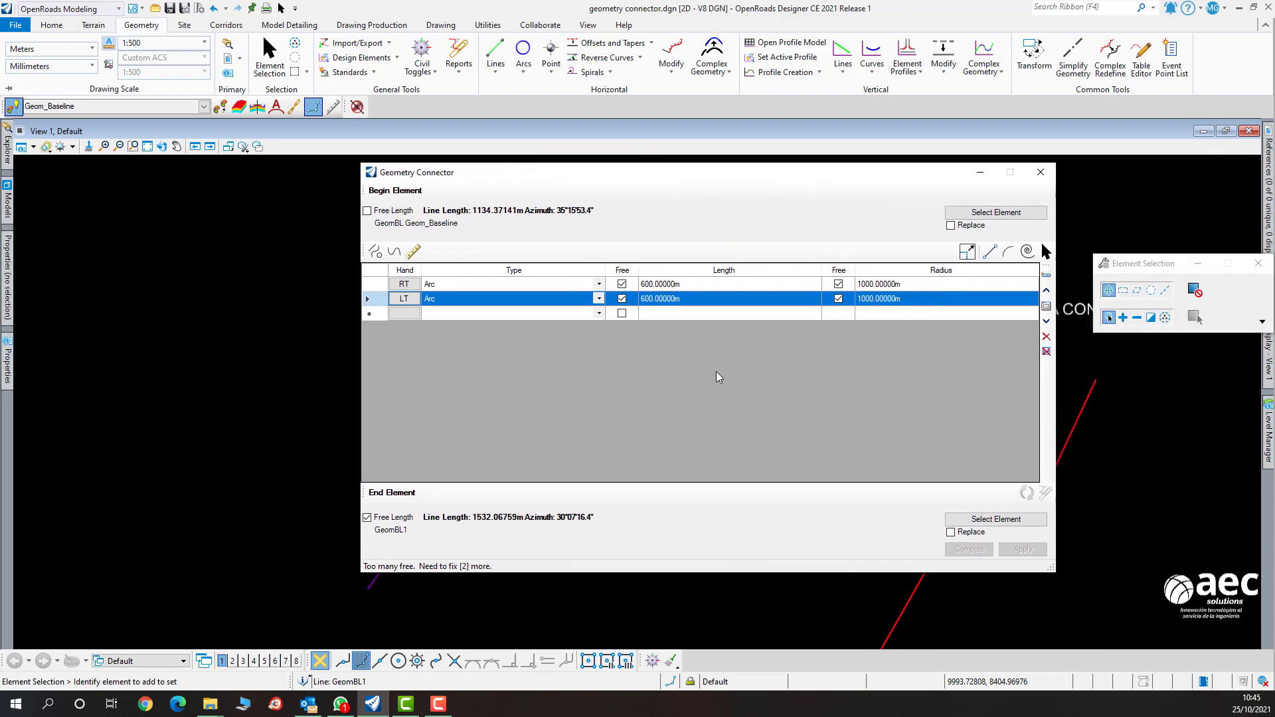
pyautogui.click(838, 284)
pyautogui.click(838, 299)
pyautogui.moveTo(795, 170); pyautogui.dragTo(1041, 128)
pyautogui.click(1216, 506)
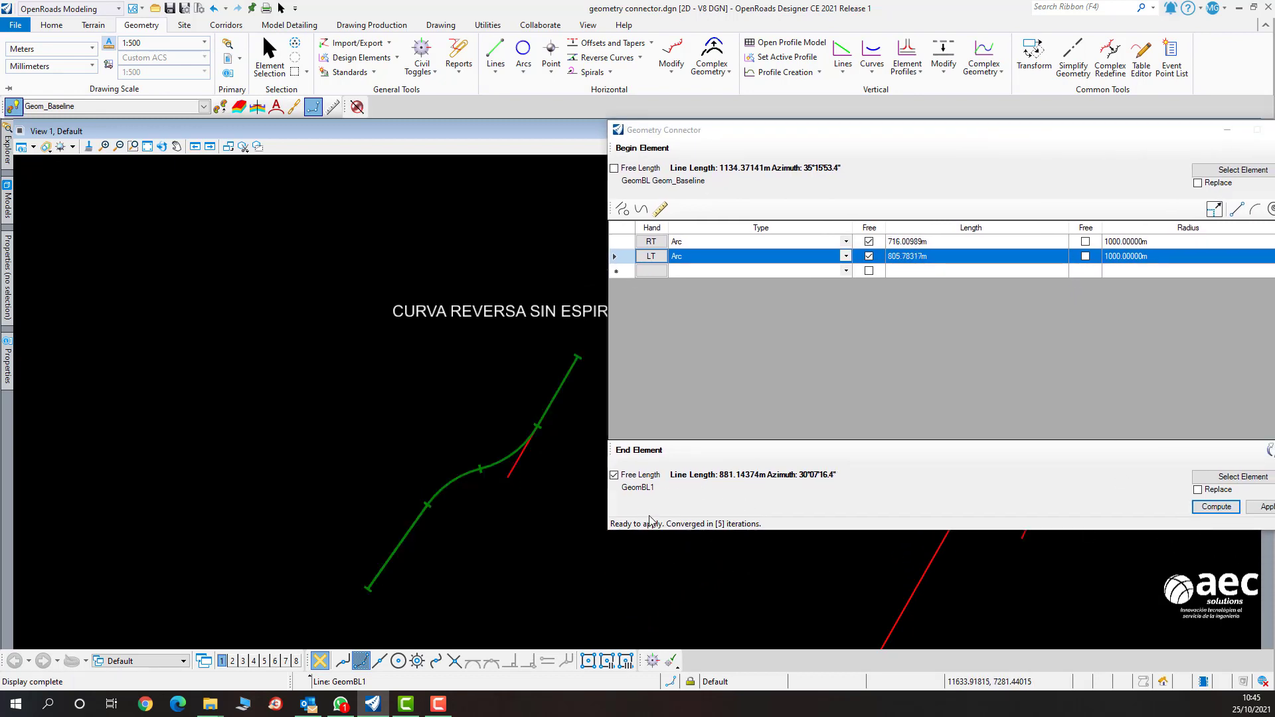
# Recompute the connection and place the reverse curve between the two lines under CURVA REVERSA SIN ESPIRALES.
pyautogui.scroll(2, 509, 450)
pyautogui.scroll(2, 509, 451)
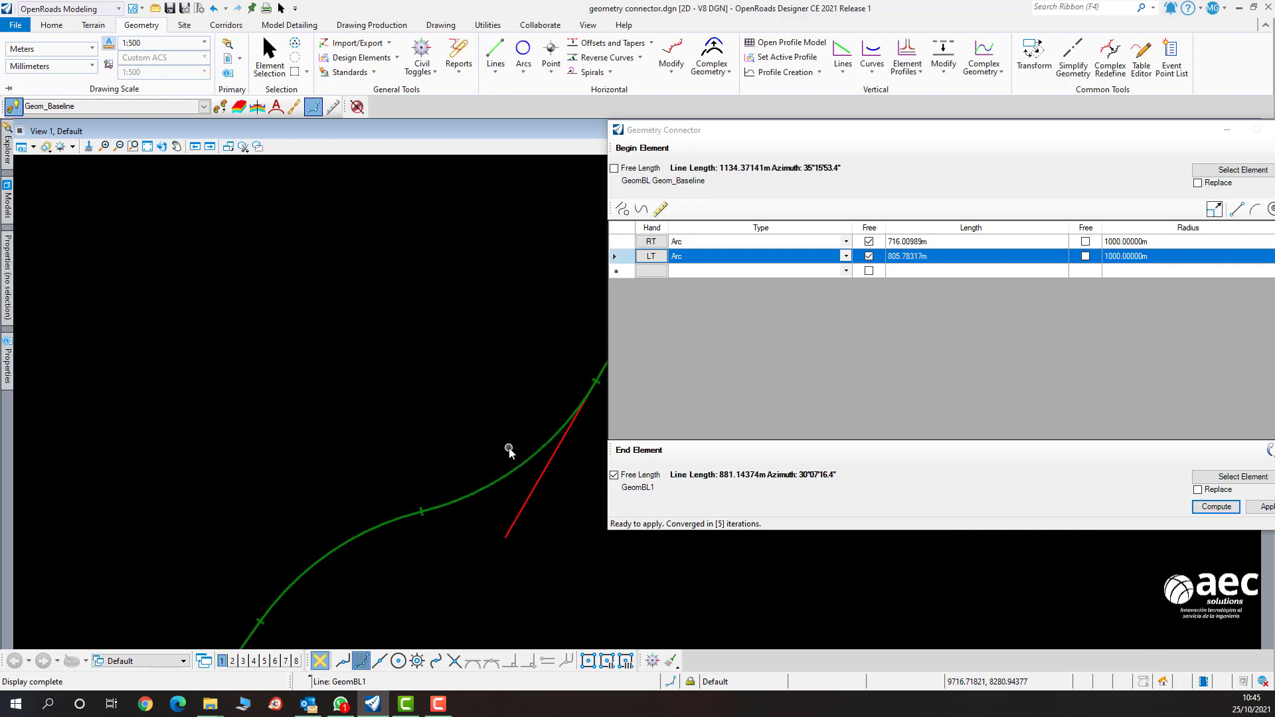
pyautogui.click(661, 210)
pyautogui.click(1226, 507)
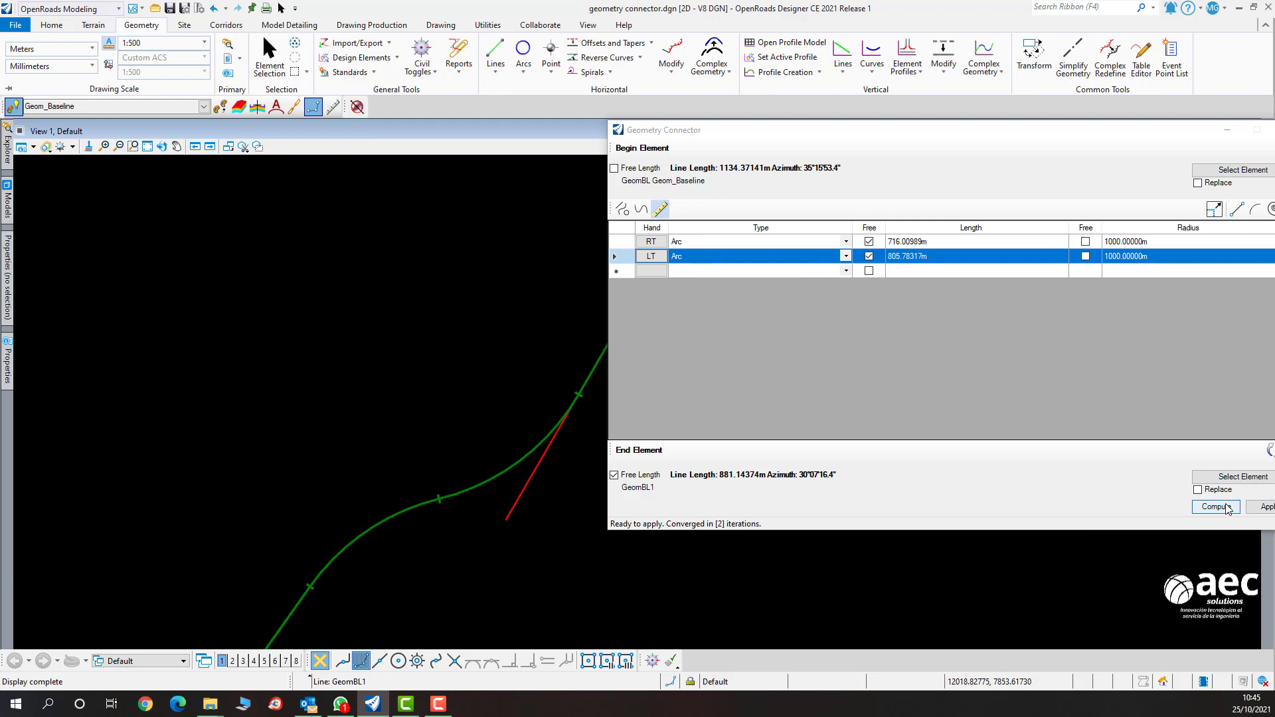
pyautogui.click(1268, 508)
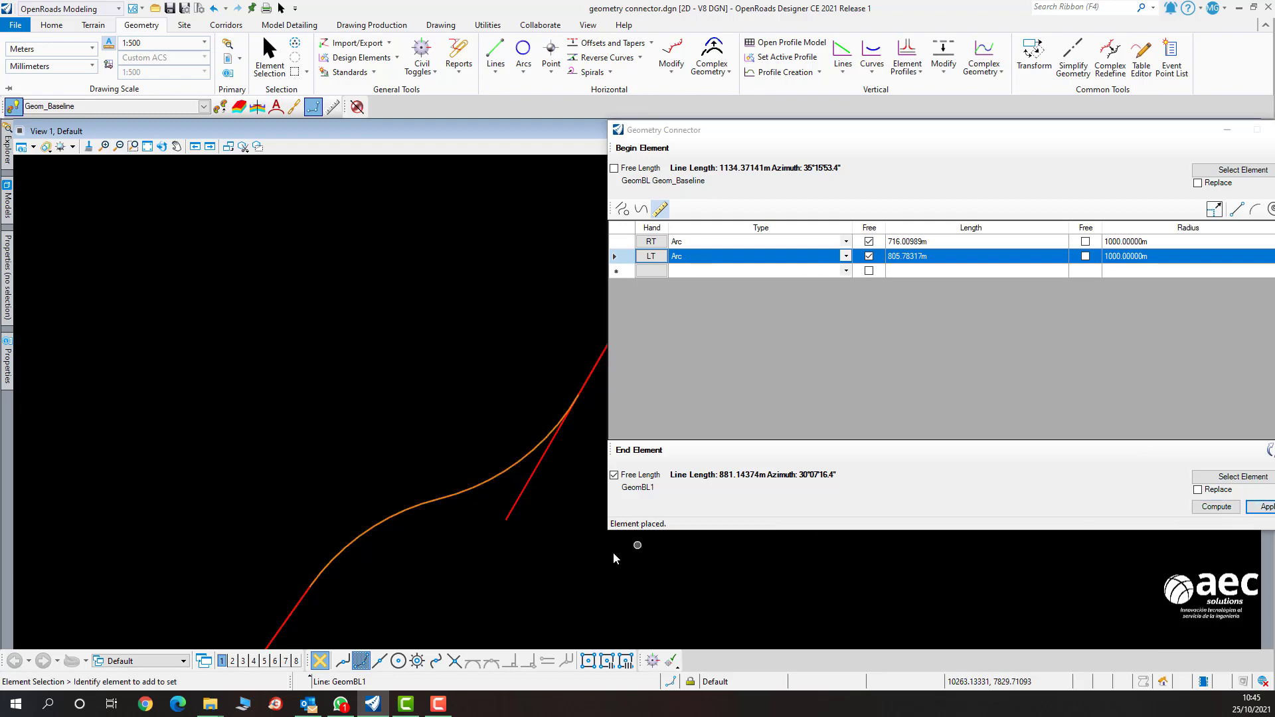
# Select the placed reverse curve to examine its arc dimensions, deselect it, and close the Geometry Connector.
pyautogui.click(469, 489)
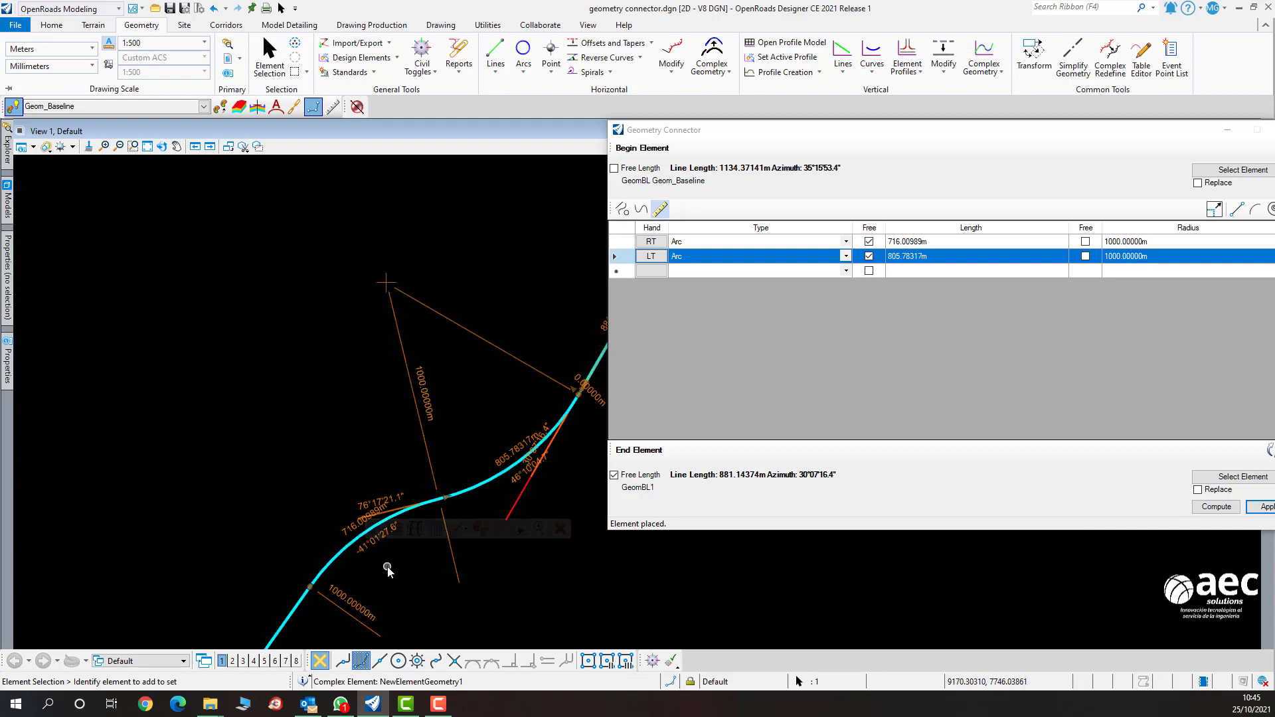
pyautogui.scroll(1, 509, 564)
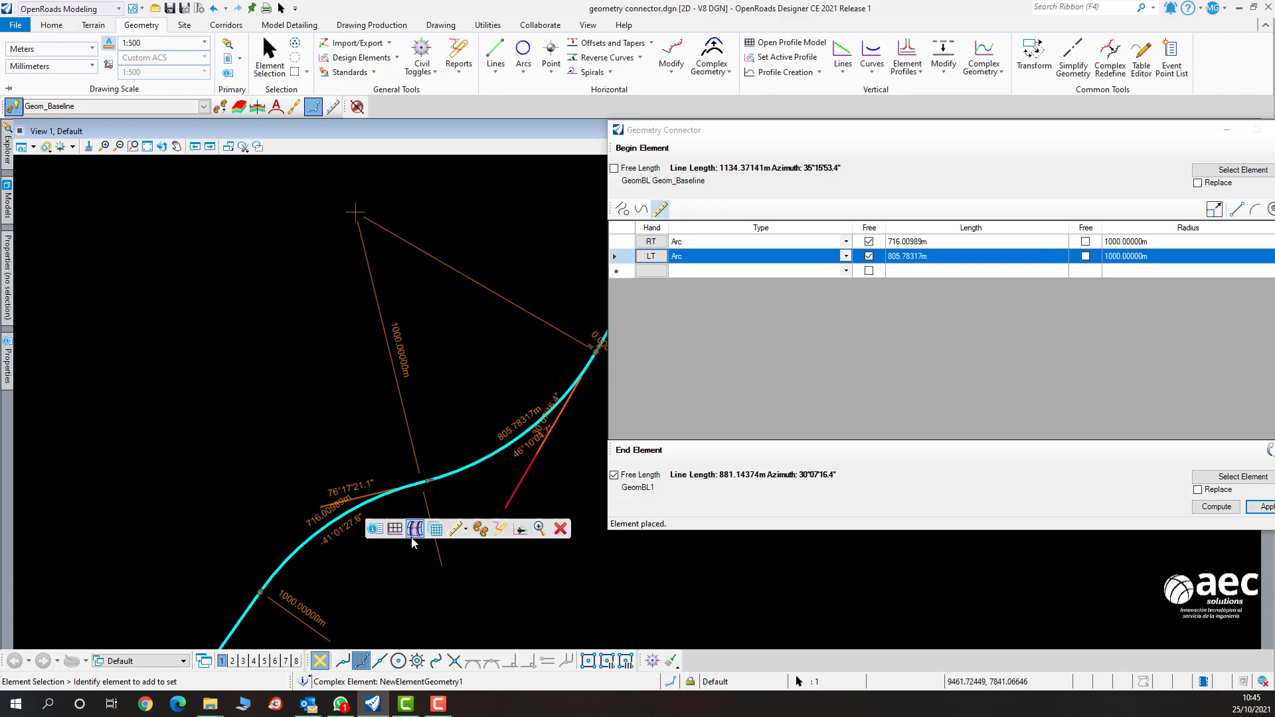
pyautogui.moveTo(580, 576); pyautogui.dragTo(498, 535, button='middle')
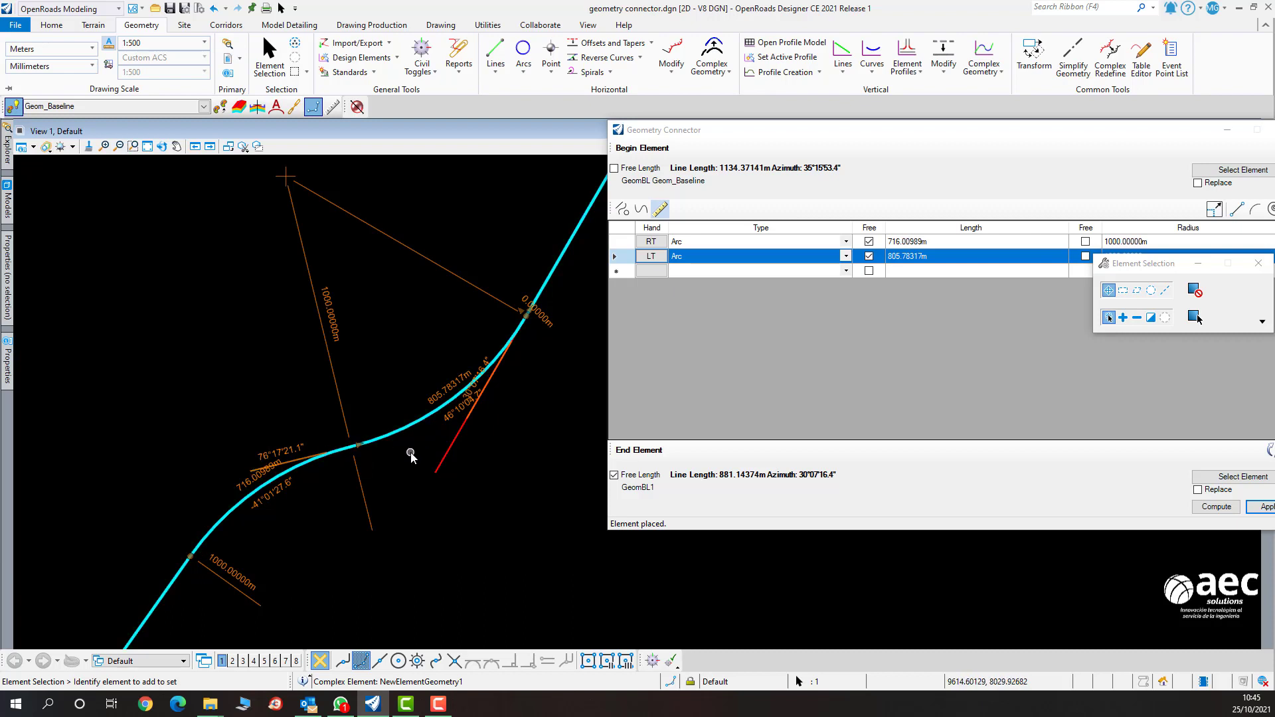
pyautogui.click(493, 504)
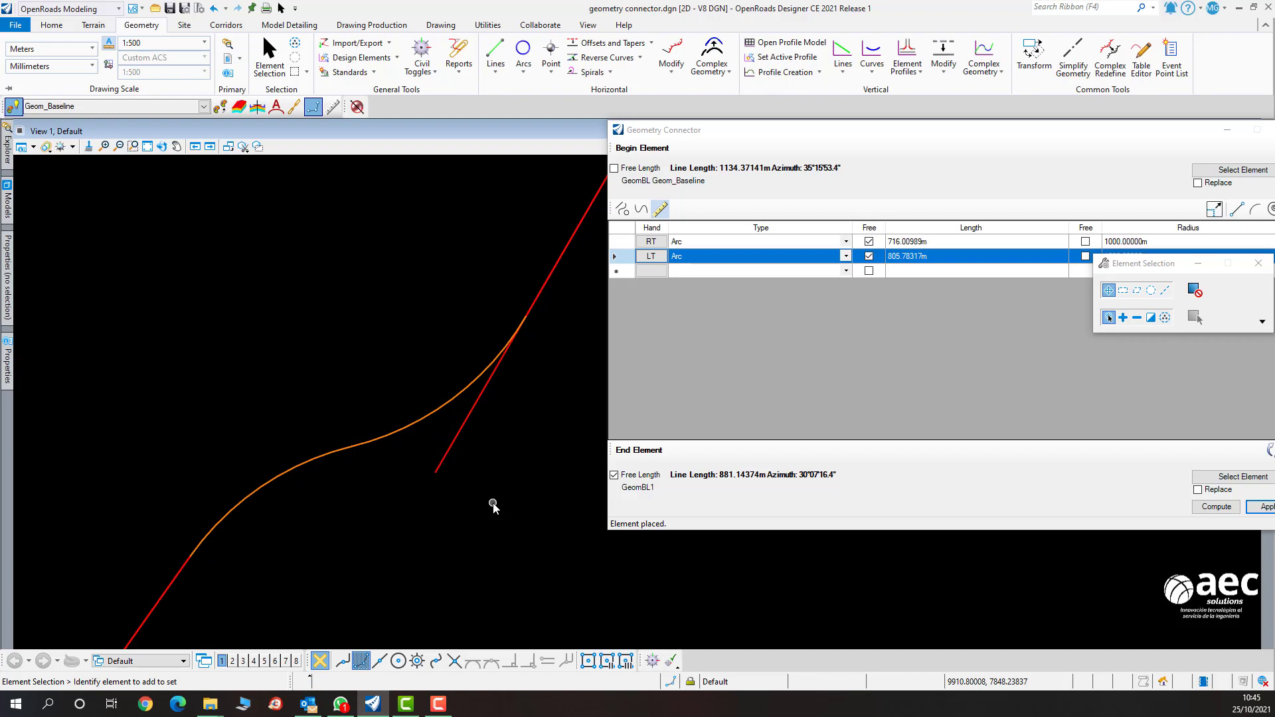
pyautogui.doubleClick(848, 141)
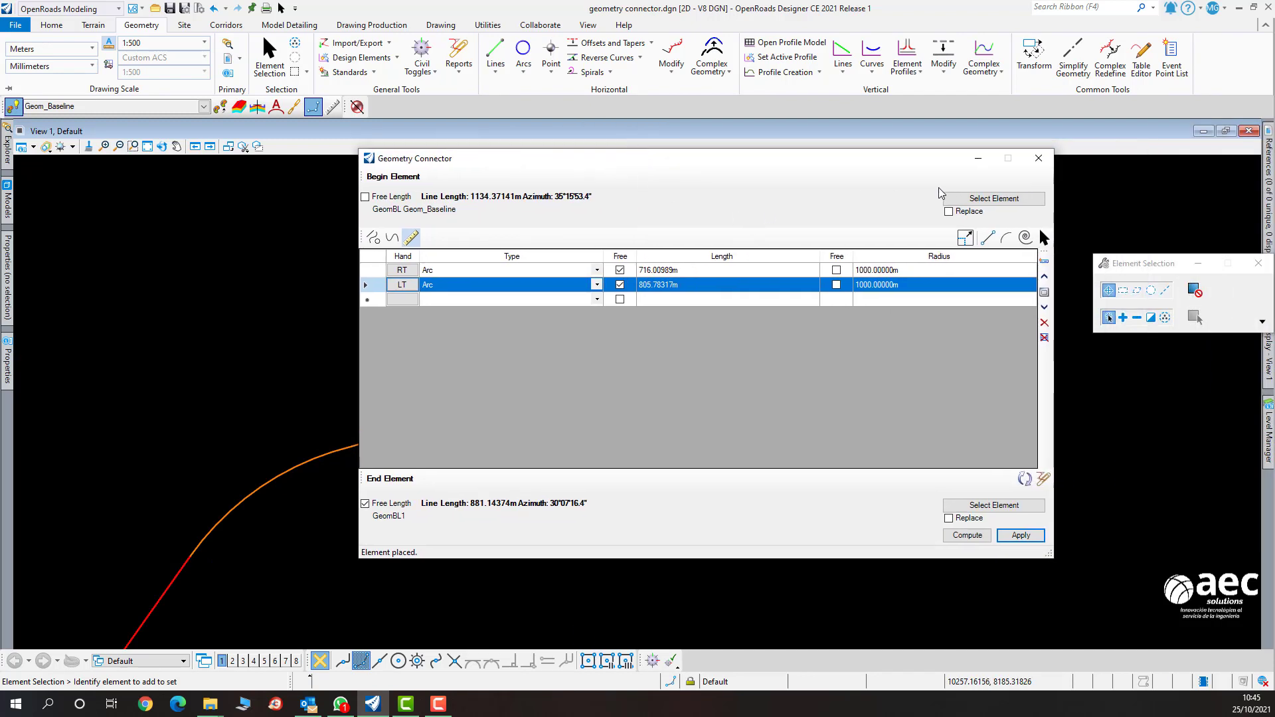
pyautogui.click(1041, 161)
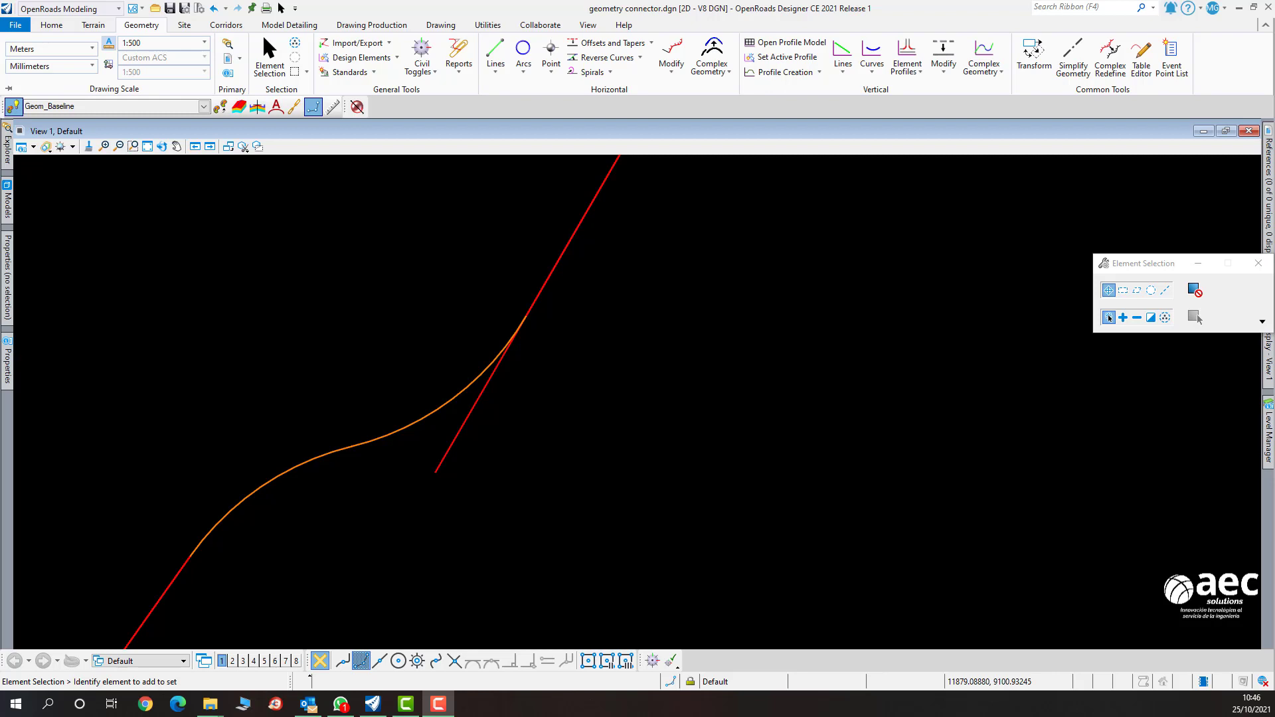
# Start the Geometry Connector with the lower line under CURVA REVERSA CON ESPIRALES as the begin element.
pyautogui.scroll(-5, 546, 364)
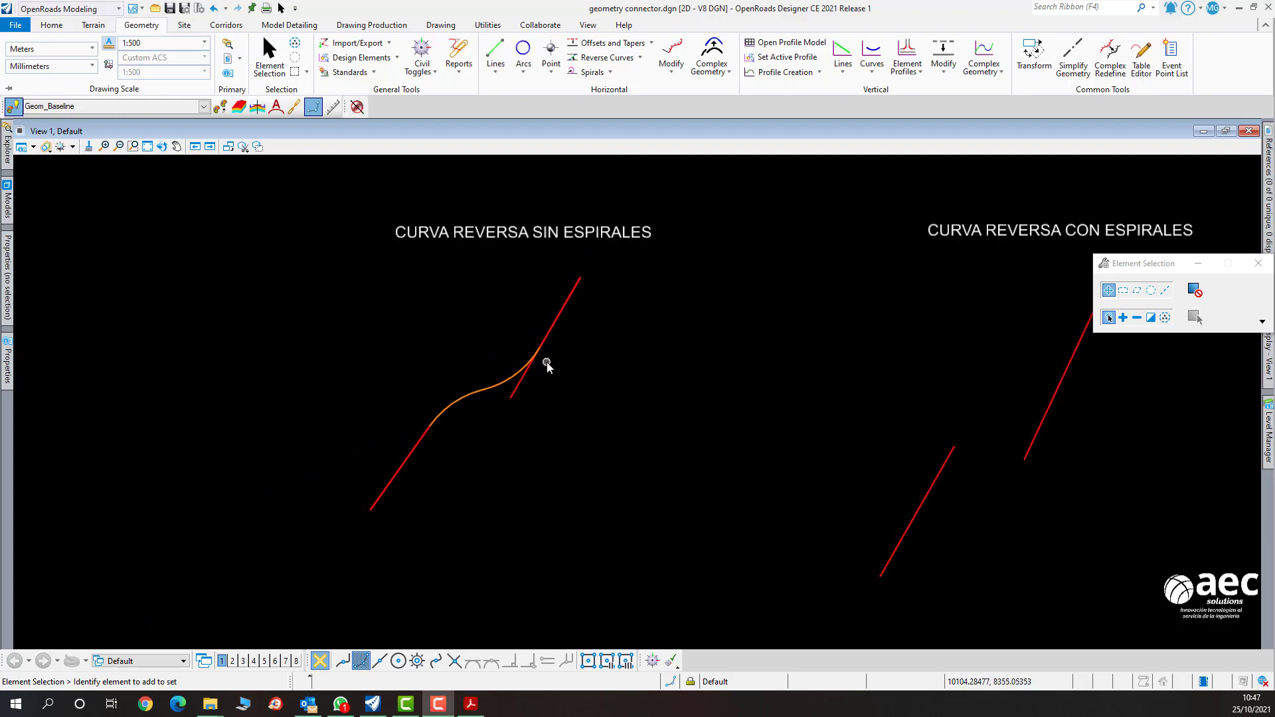
pyautogui.scroll(4, 743, 335)
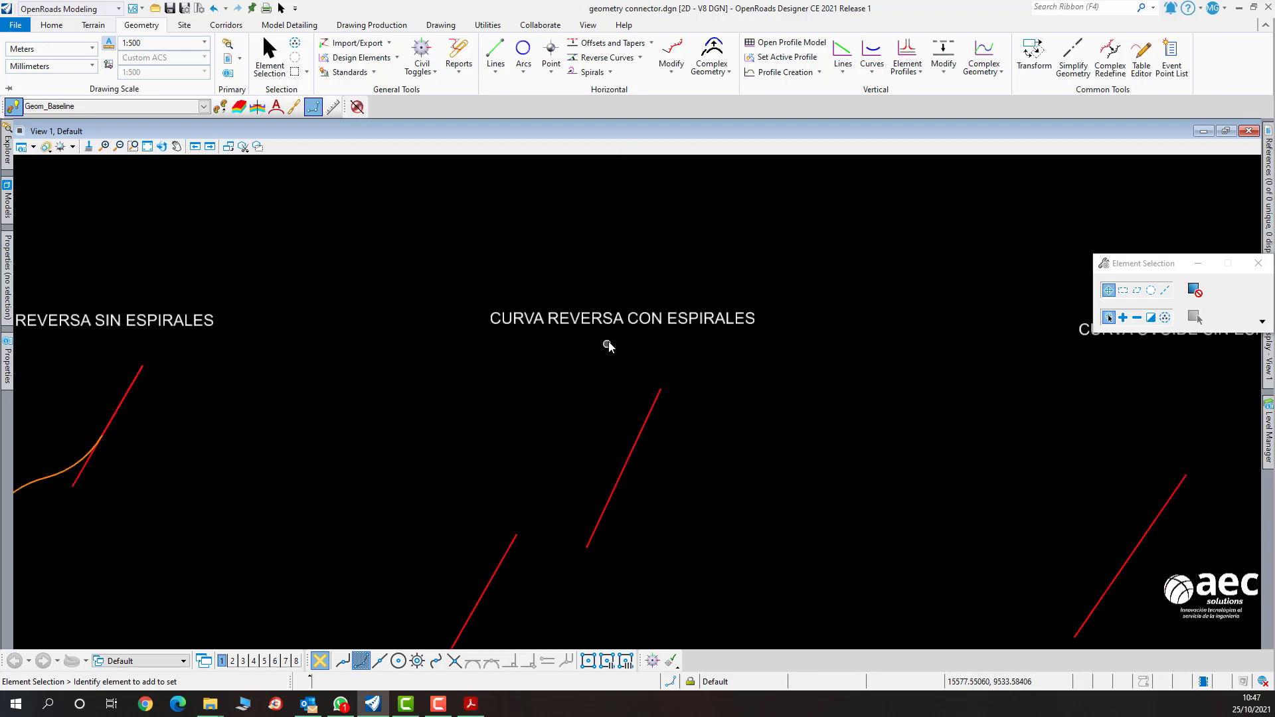
pyautogui.moveTo(579, 465); pyautogui.dragTo(598, 361, button='middle')
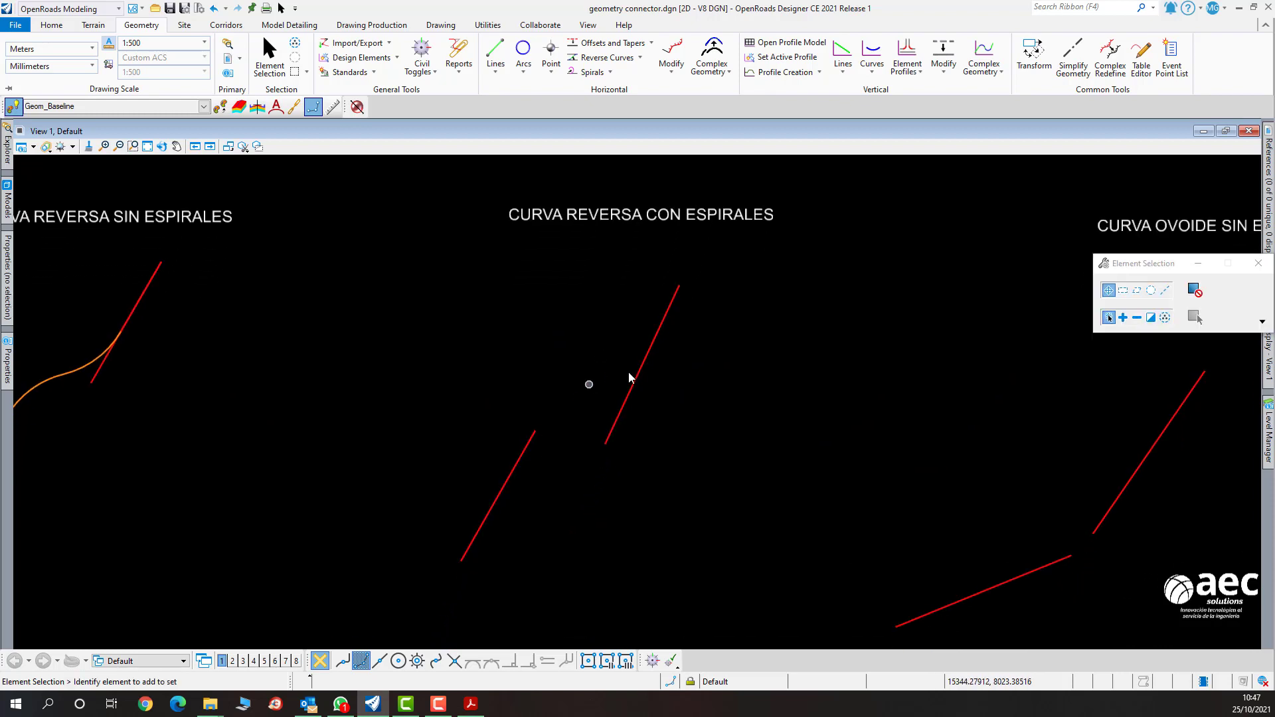
pyautogui.scroll(1, 600, 436)
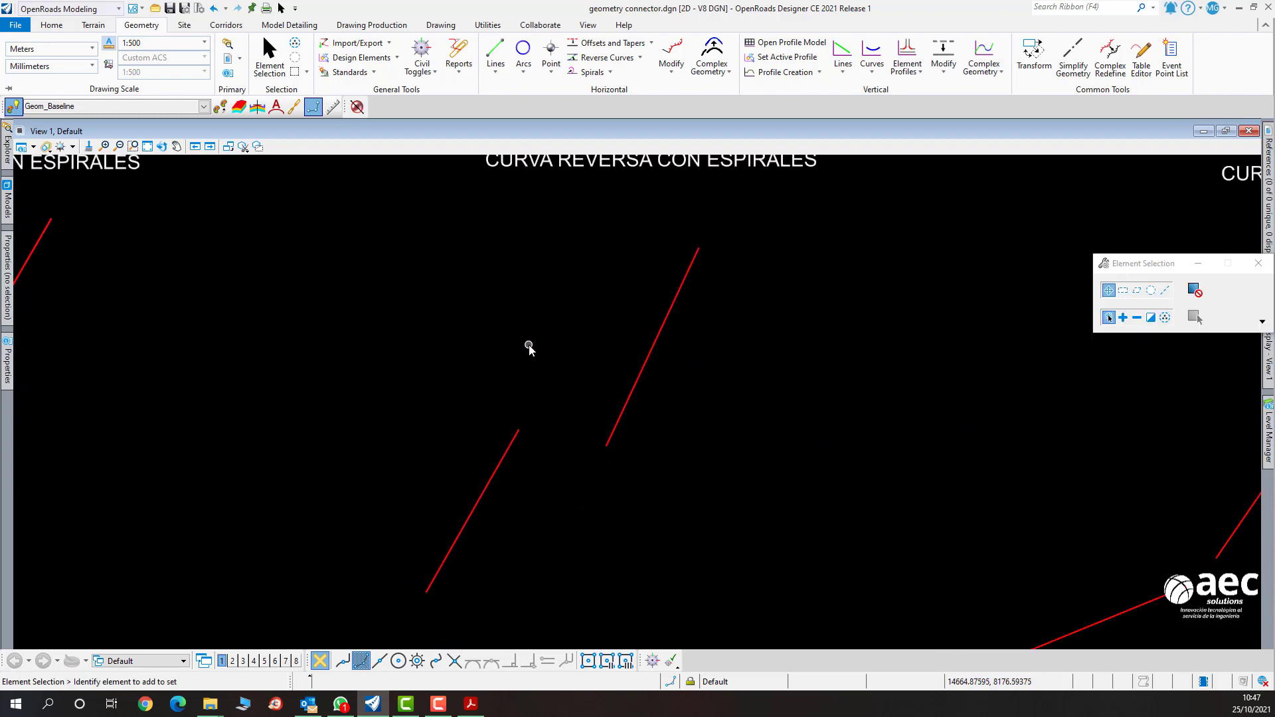
pyautogui.click(712, 49)
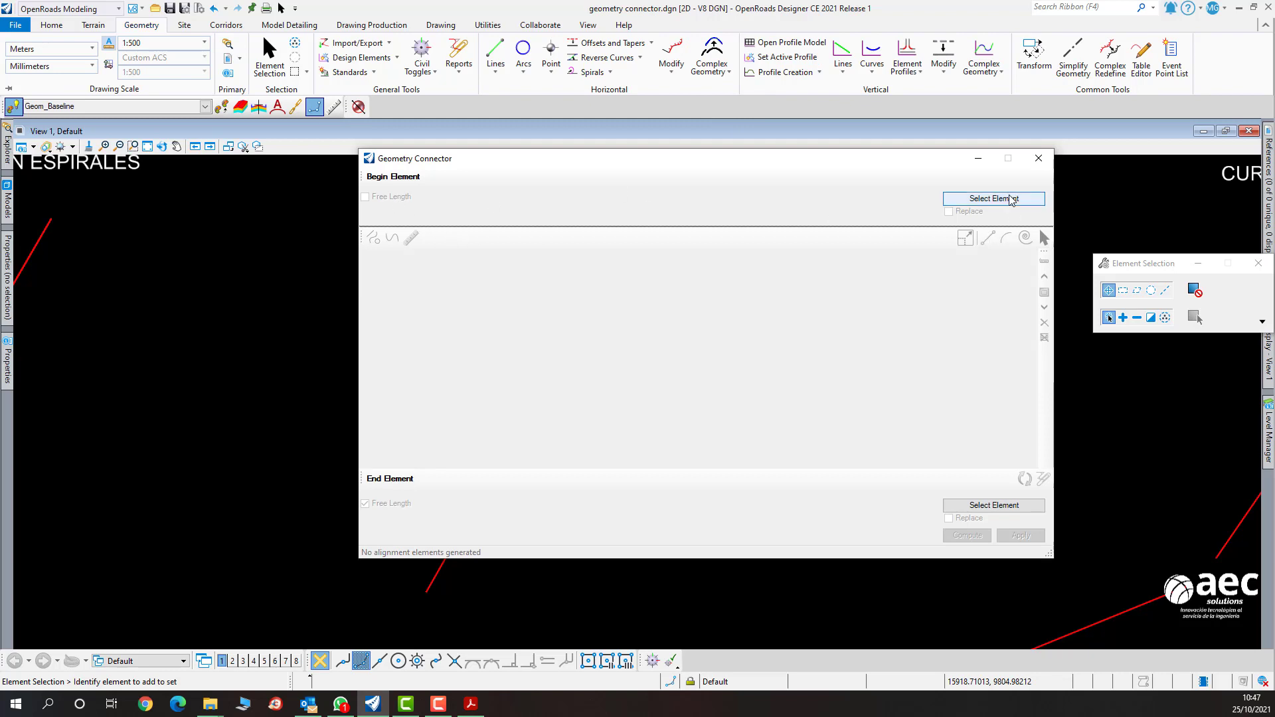
pyautogui.click(953, 204)
pyautogui.moveTo(620, 163); pyautogui.dragTo(823, 174)
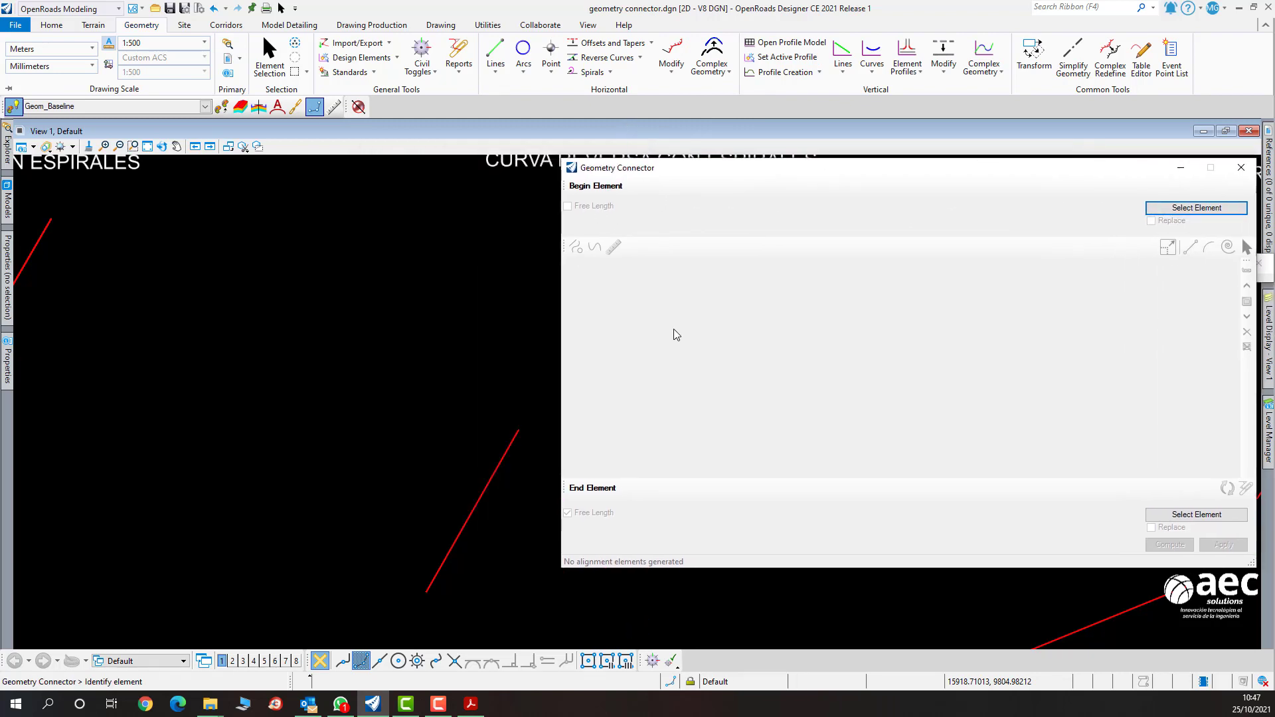
pyautogui.click(505, 449)
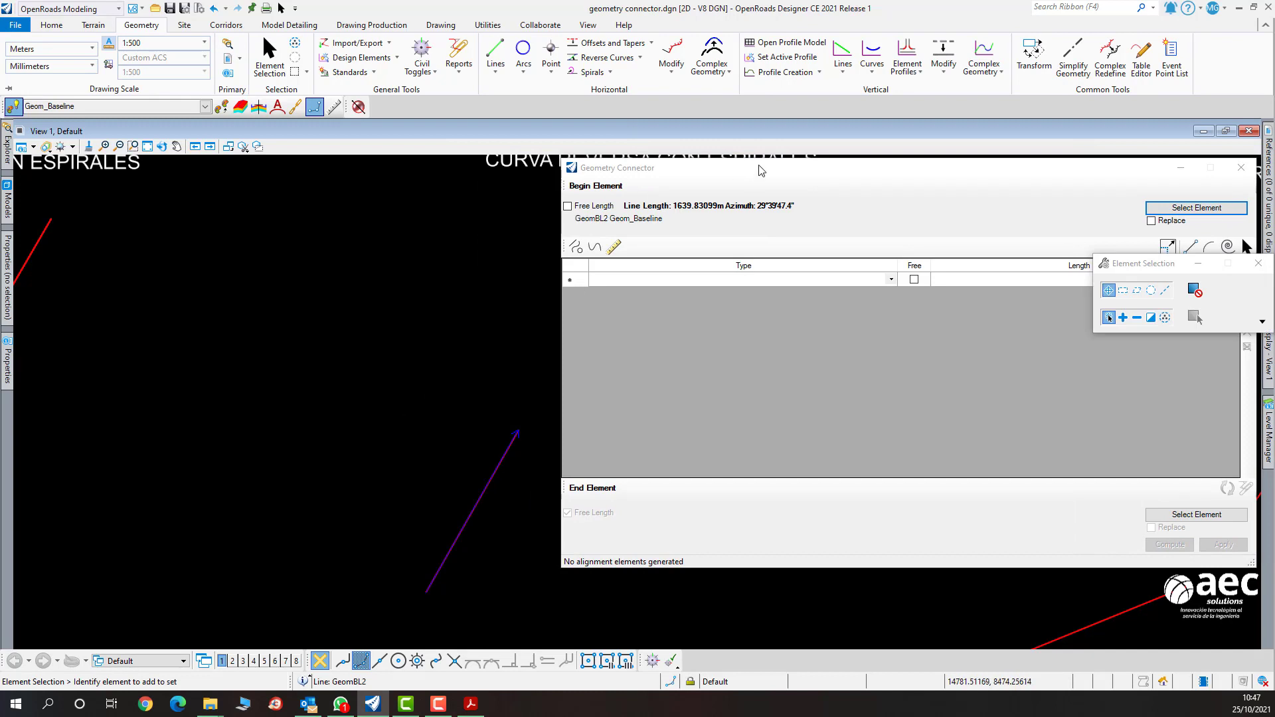
# Add a right-hand spiral, a right-hand arc and a second right-hand spiral to the connection's element list.
pyautogui.moveTo(768, 172); pyautogui.dragTo(349, 156)
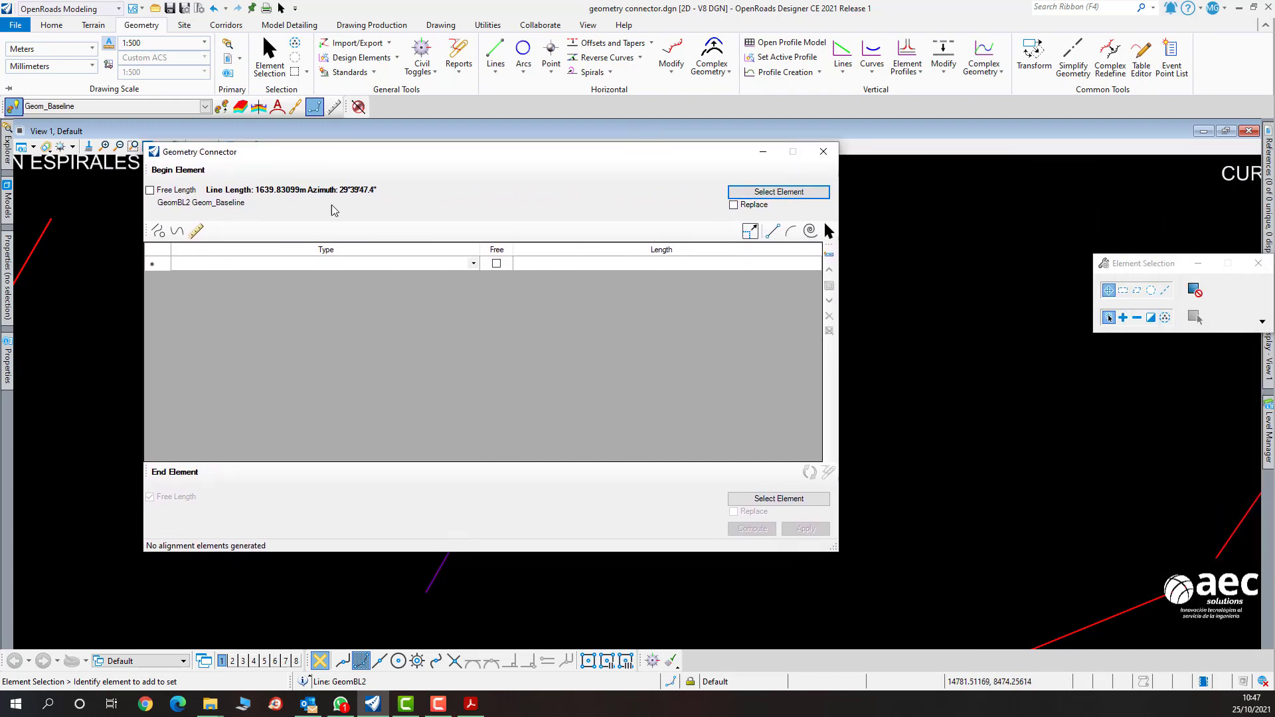
pyautogui.click(325, 263)
pyautogui.click(474, 264)
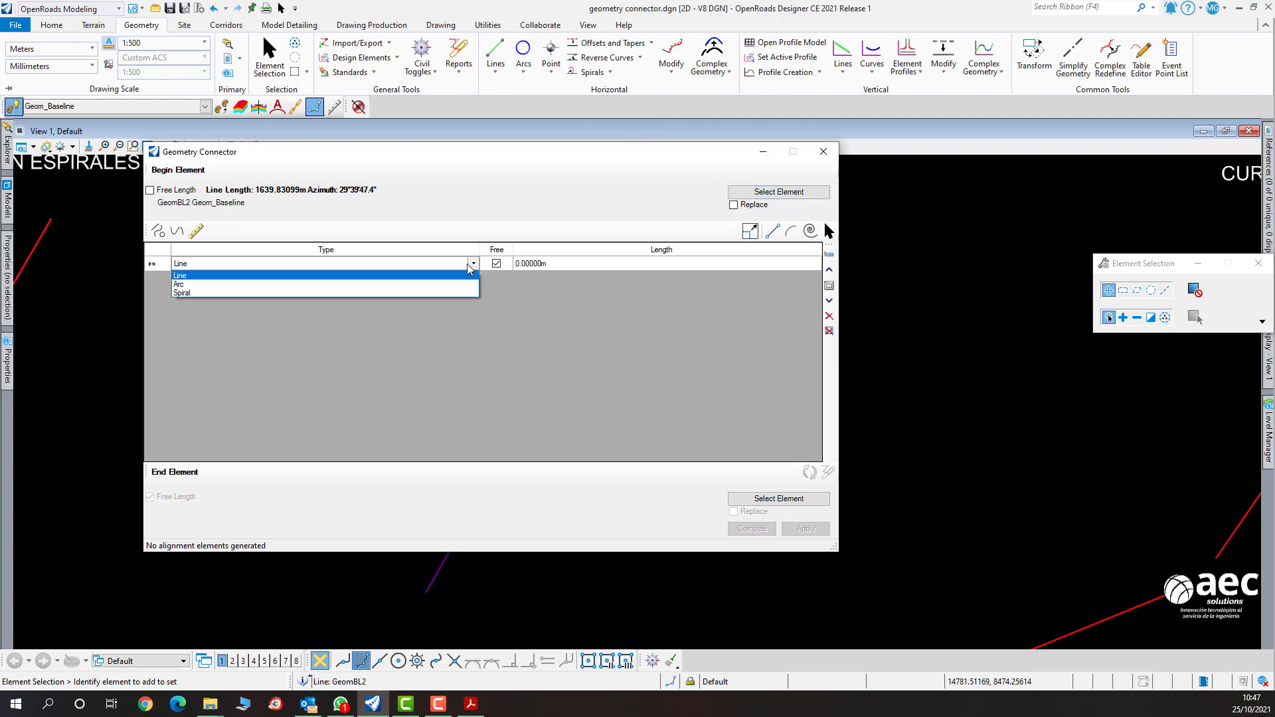
pyautogui.click(257, 292)
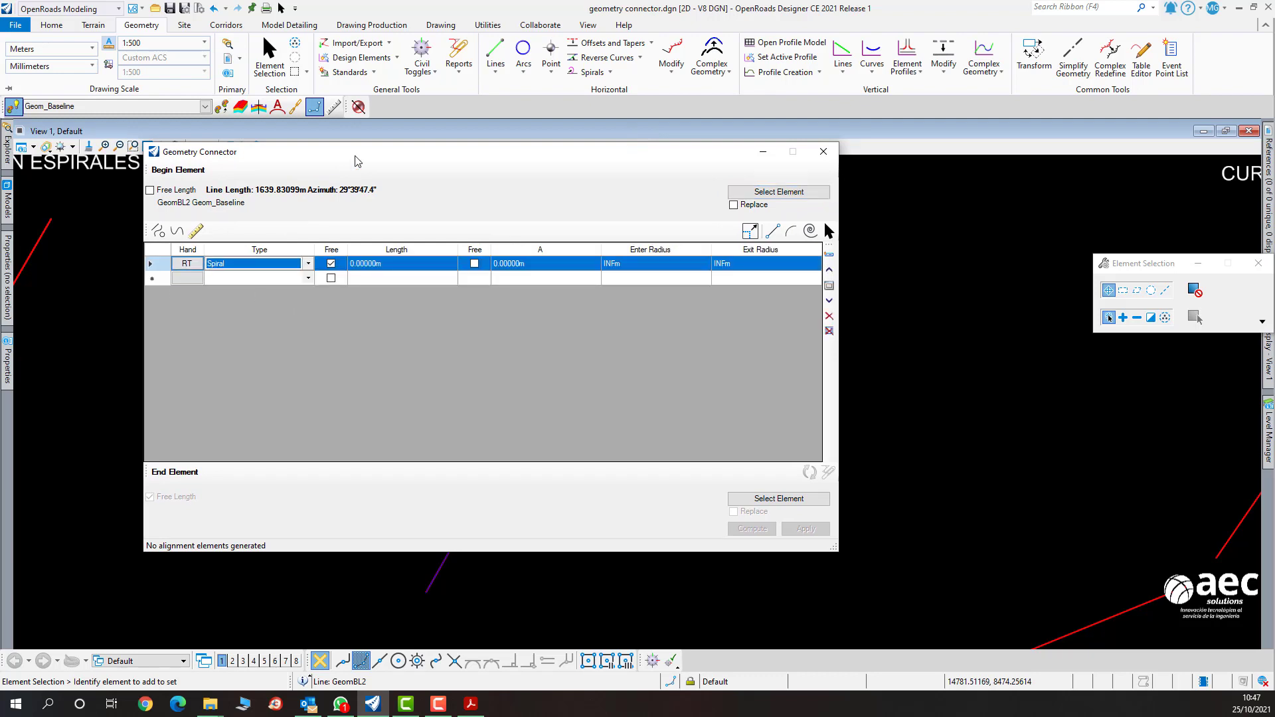
pyautogui.moveTo(359, 158); pyautogui.dragTo(654, 266)
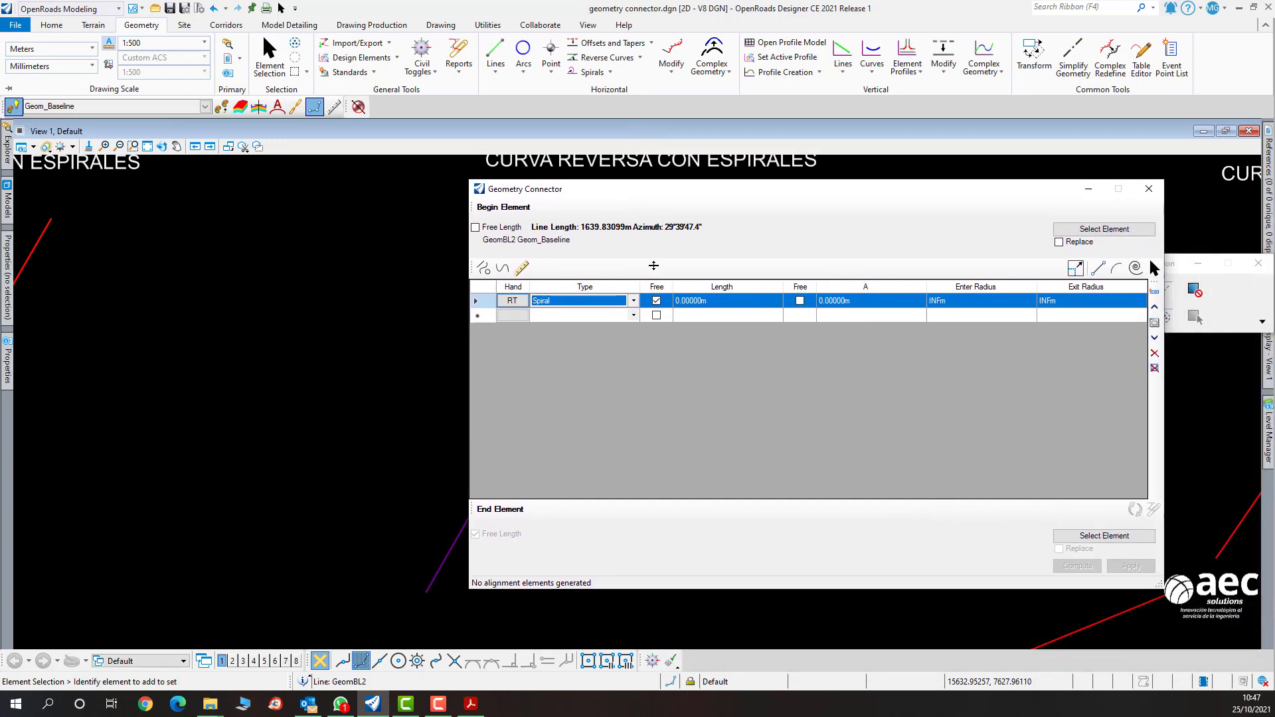
pyautogui.click(635, 314)
pyautogui.click(585, 337)
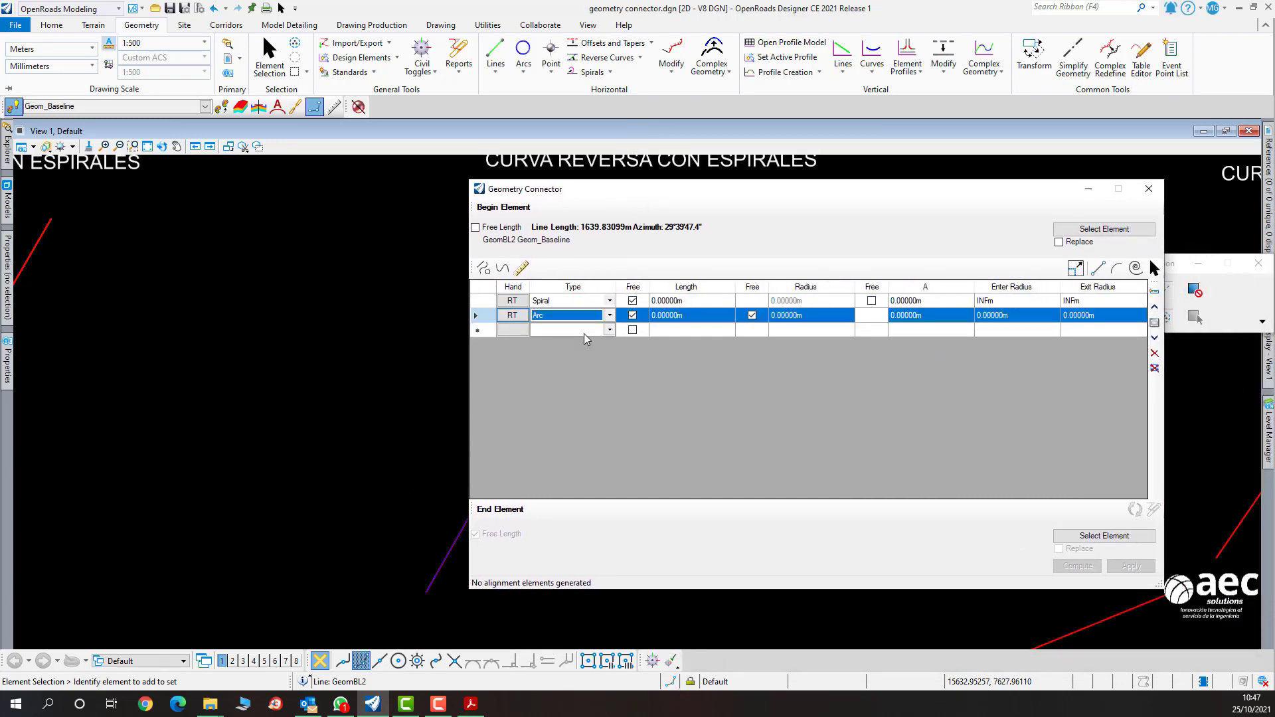
pyautogui.click(611, 331)
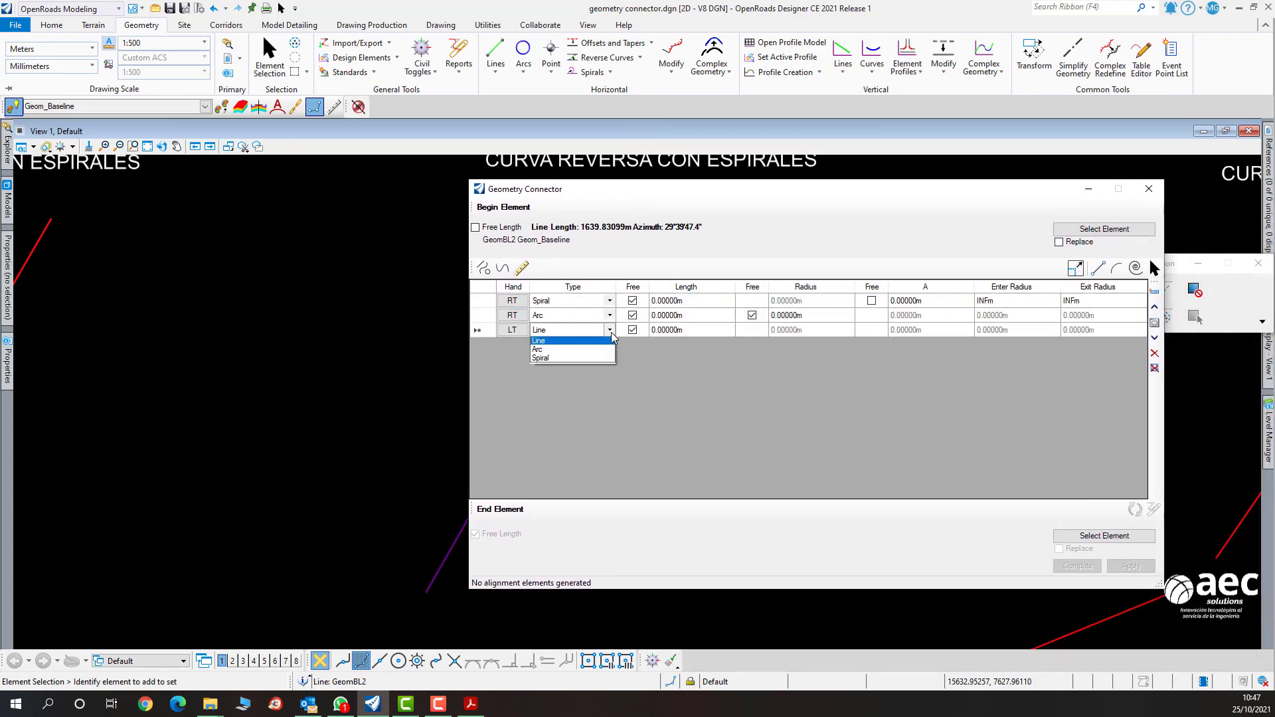
pyautogui.click(588, 360)
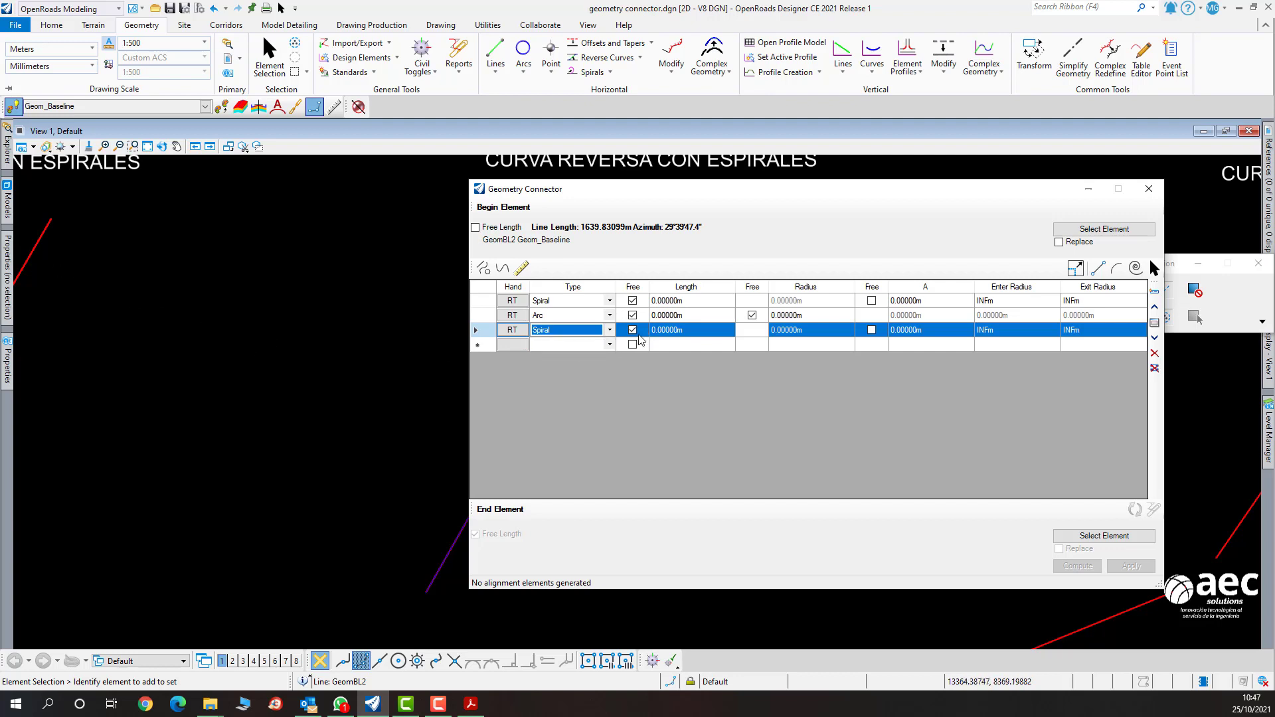
# Append a line to the element list, followed by a left-hand spiral, arc and spiral.
pyautogui.click(610, 347)
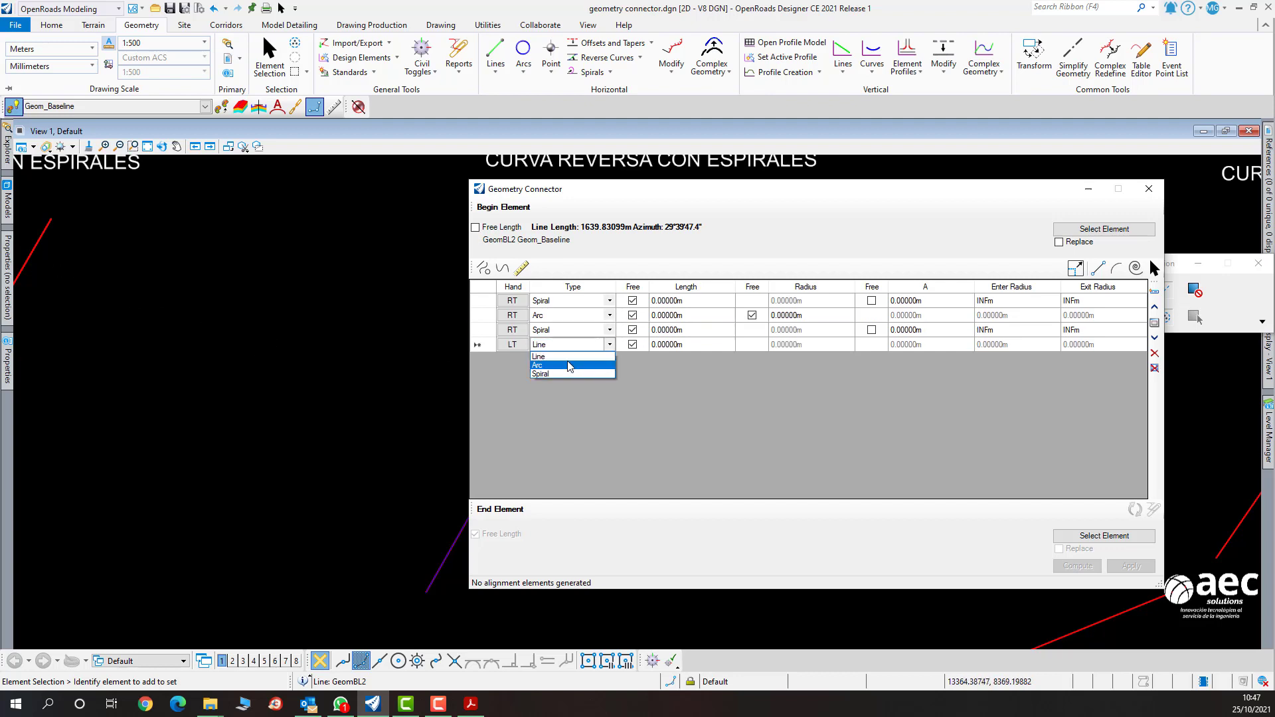
pyautogui.click(568, 357)
pyautogui.click(593, 360)
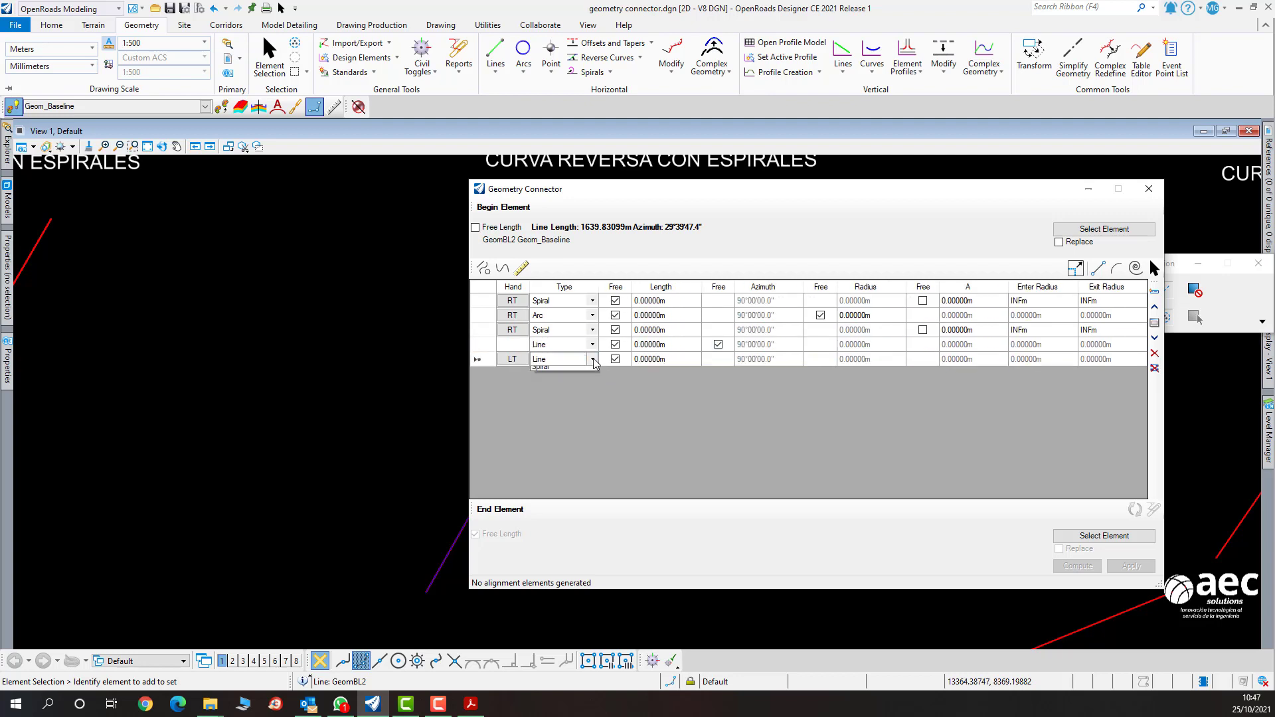
pyautogui.click(567, 389)
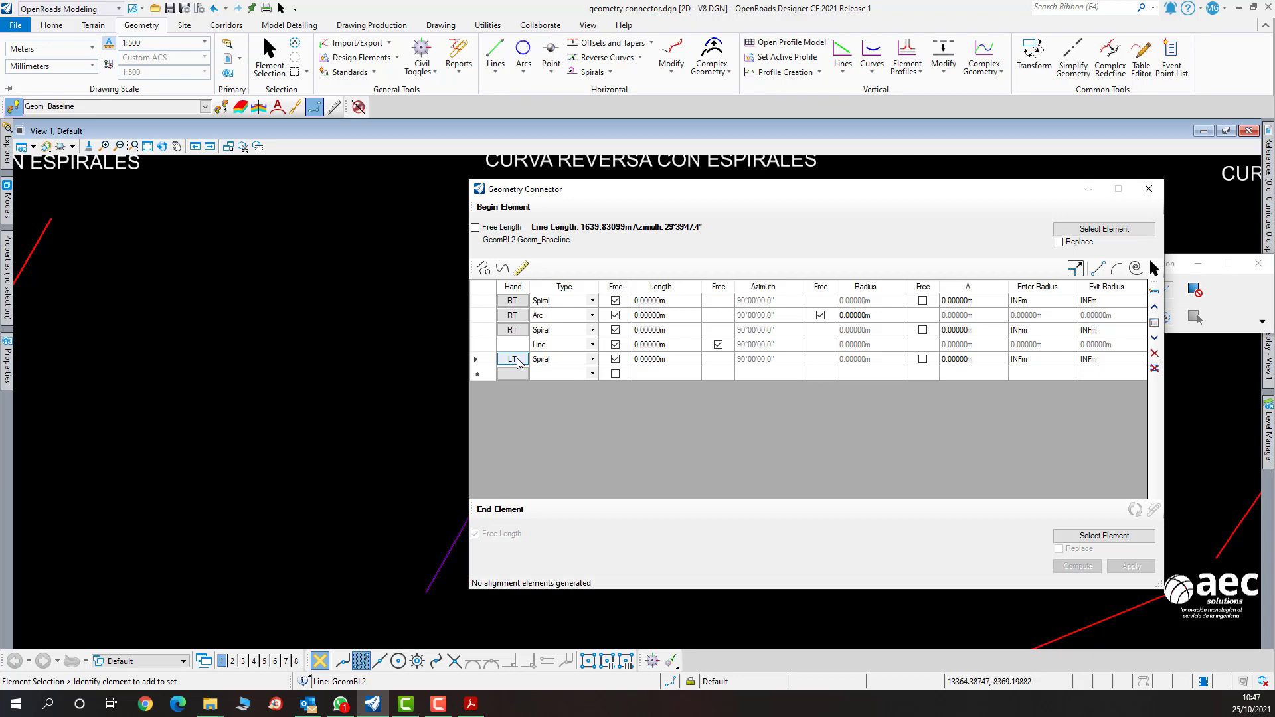
pyautogui.click(593, 374)
pyautogui.click(571, 397)
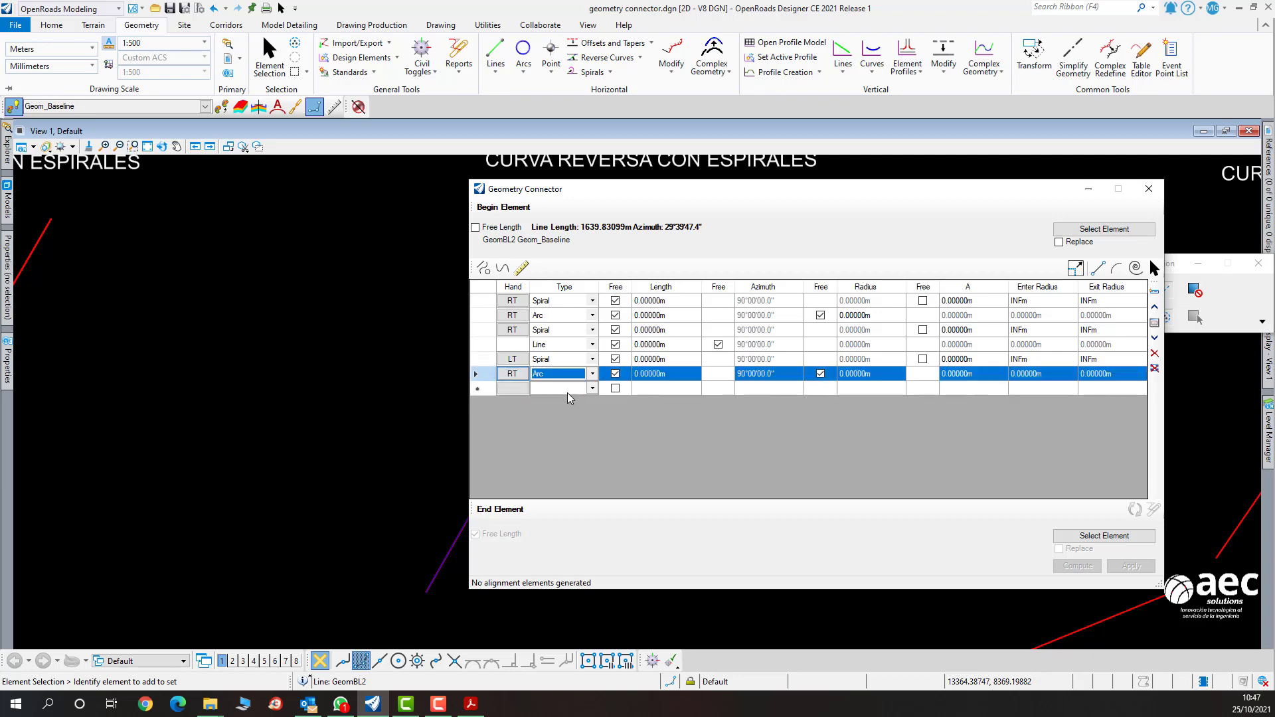
pyautogui.click(593, 389)
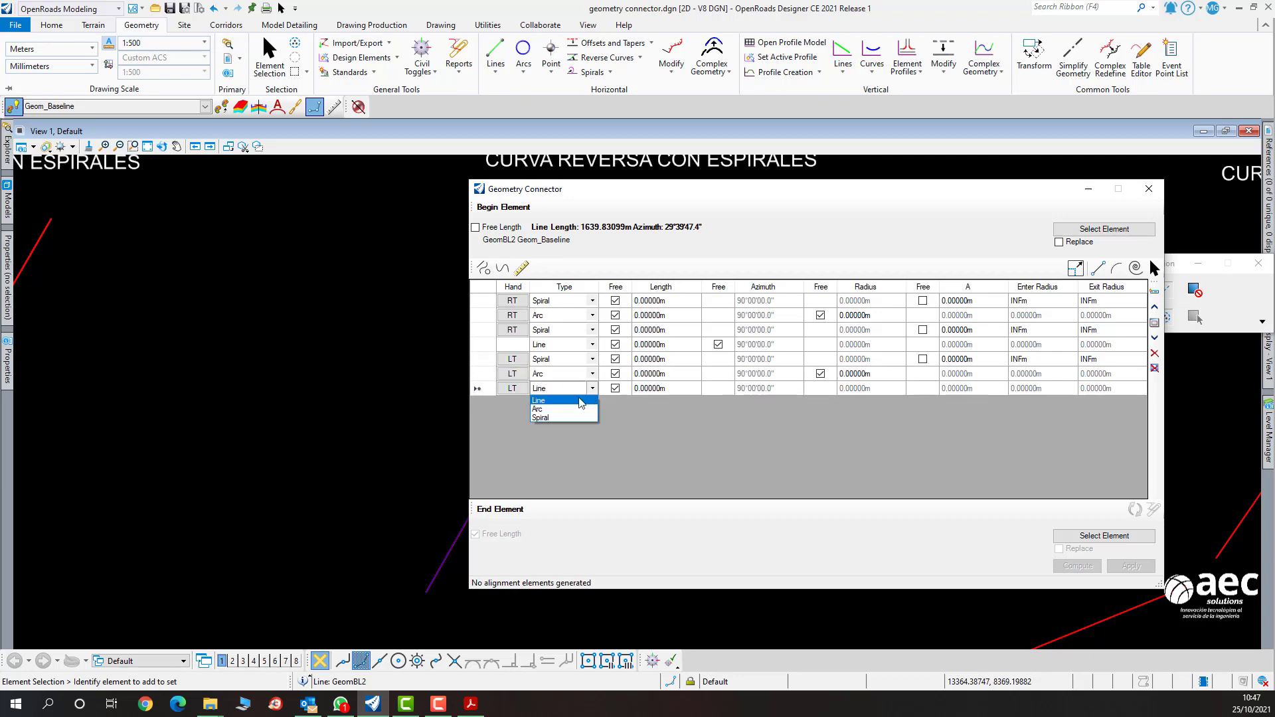
pyautogui.click(565, 418)
pyautogui.click(512, 388)
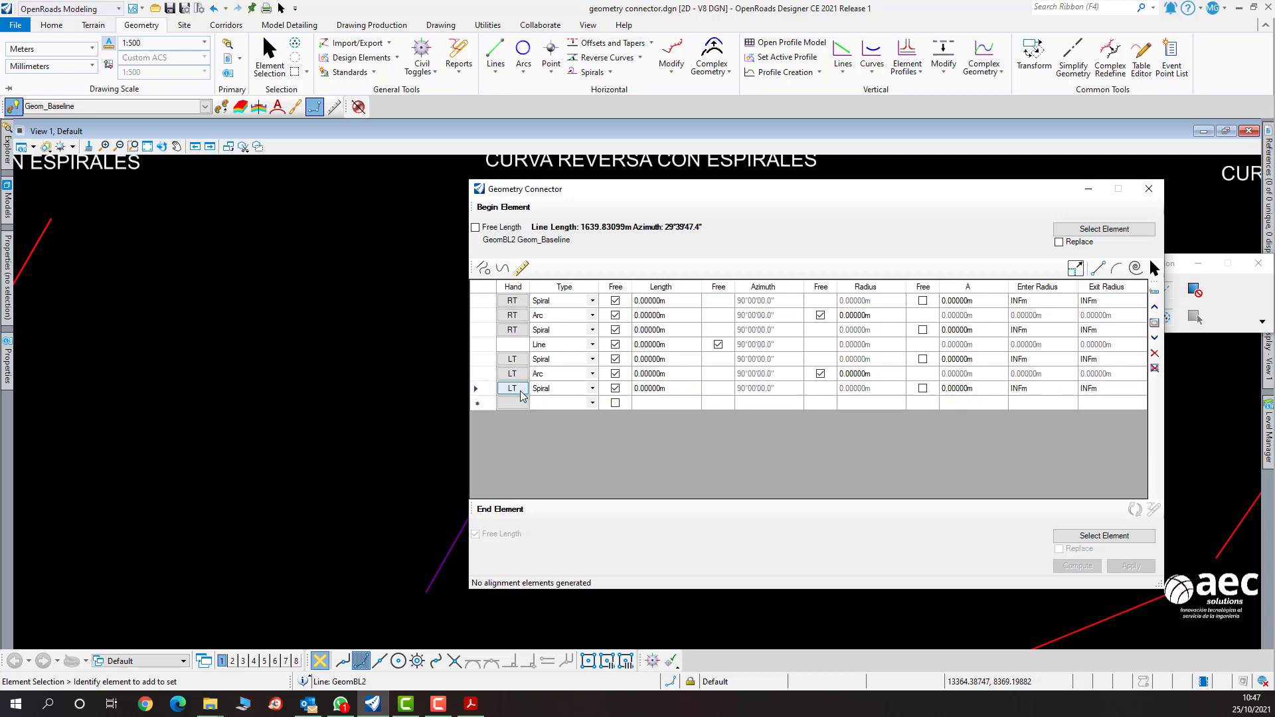
pyautogui.moveTo(694, 195); pyautogui.dragTo(411, 164)
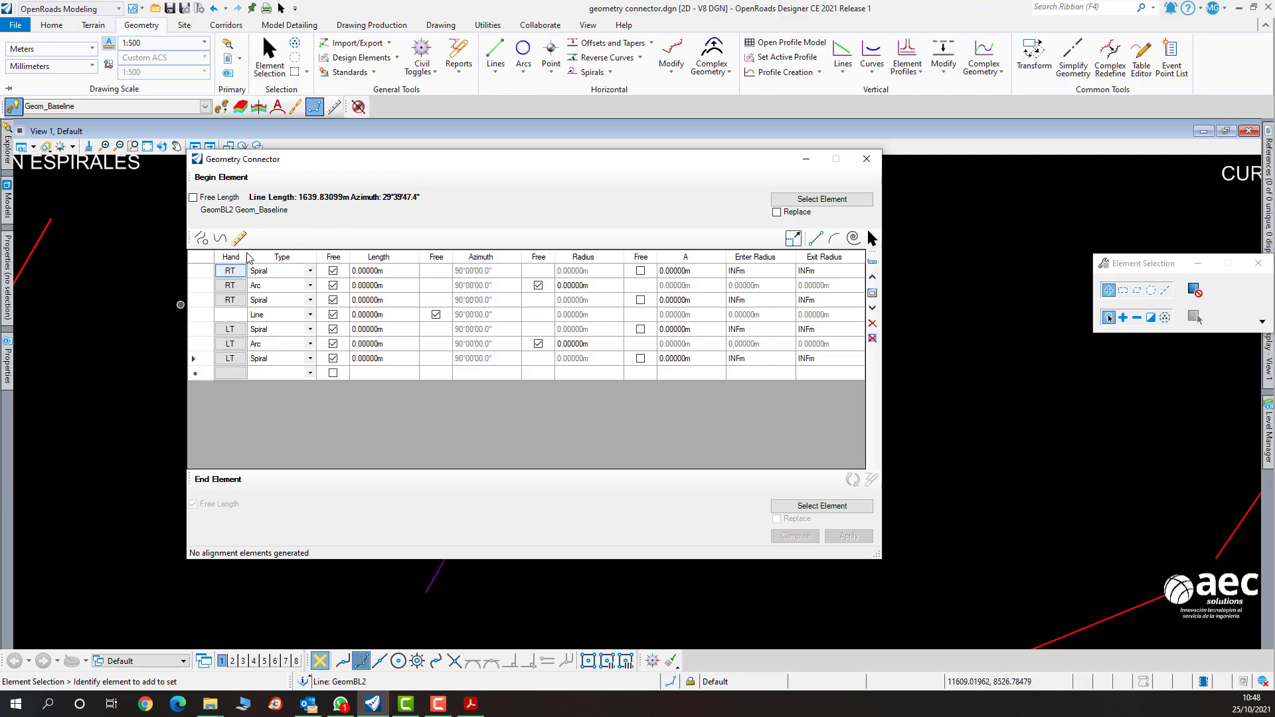
pyautogui.moveTo(344, 163); pyautogui.dragTo(841, 252)
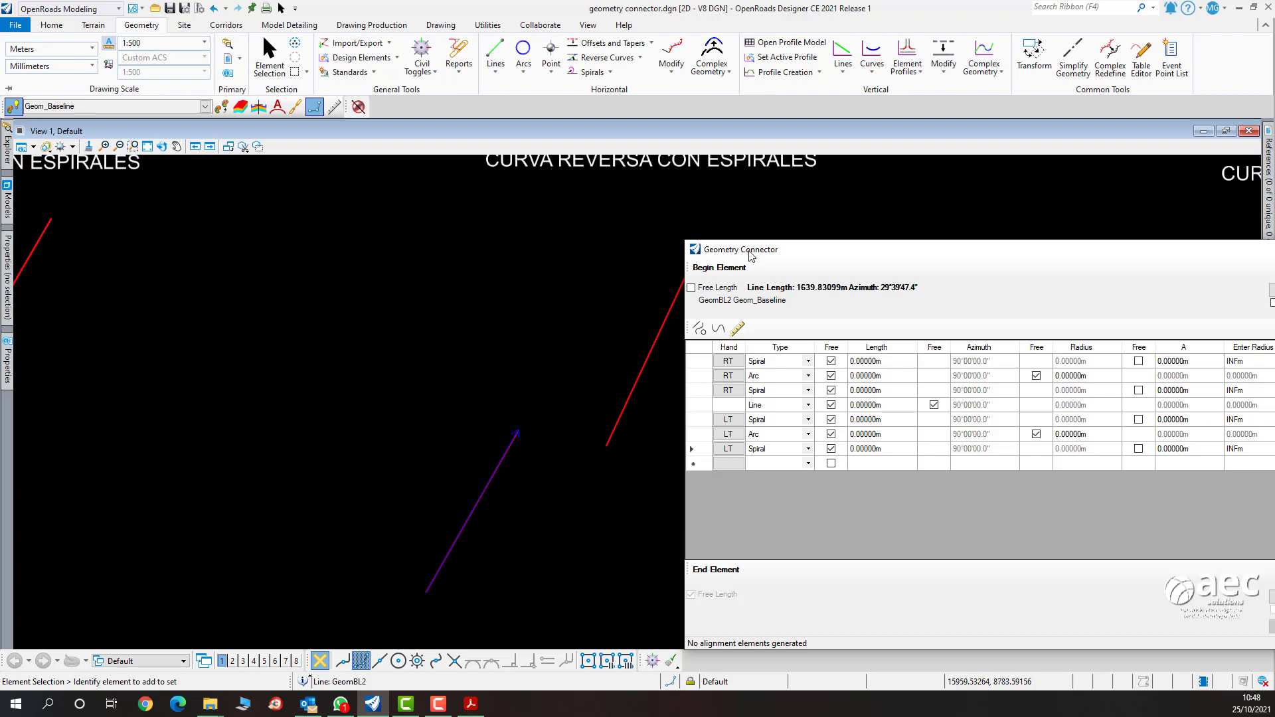
pyautogui.moveTo(751, 251); pyautogui.dragTo(369, 149)
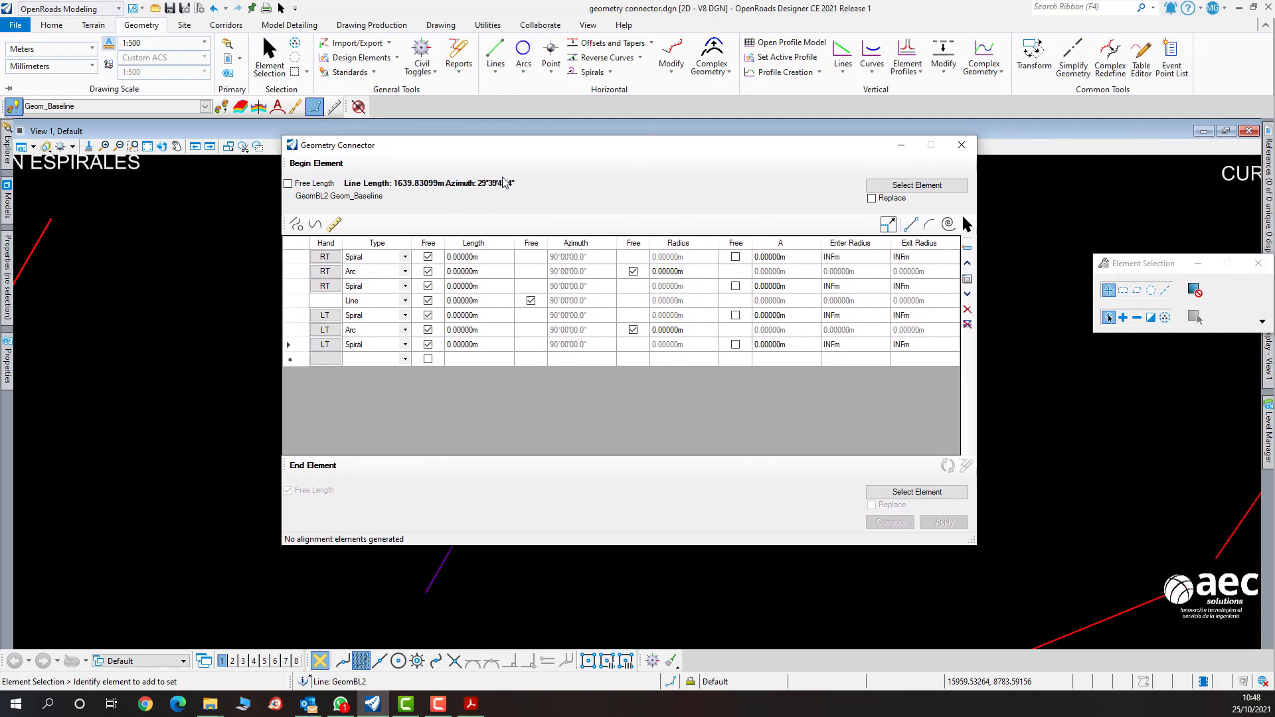
# Give the first RT spiral a length of 100 m and an exit radius of 300 m.
pyautogui.moveTo(549, 148); pyautogui.dragTo(945, 146)
pyautogui.scroll(-1, 635, 403)
pyautogui.moveTo(635, 401); pyautogui.dragTo(400, 392, button='middle')
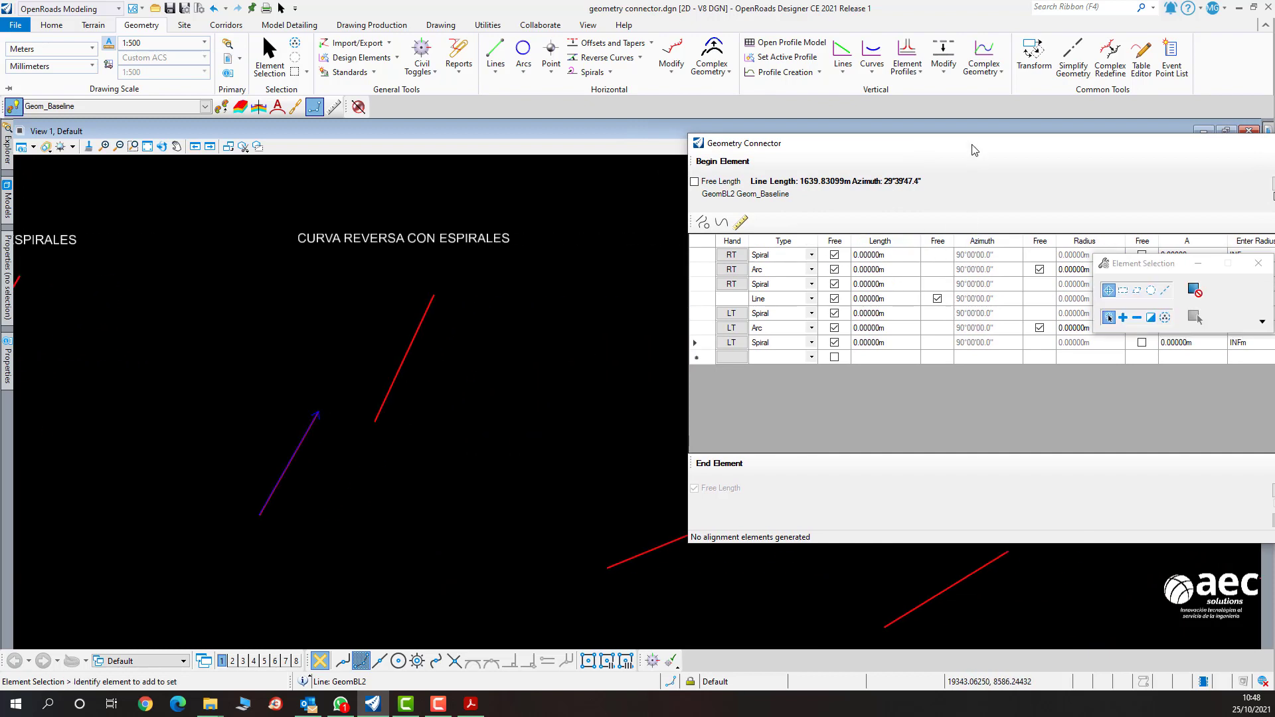
pyautogui.moveTo(974, 152); pyautogui.dragTo(732, 283)
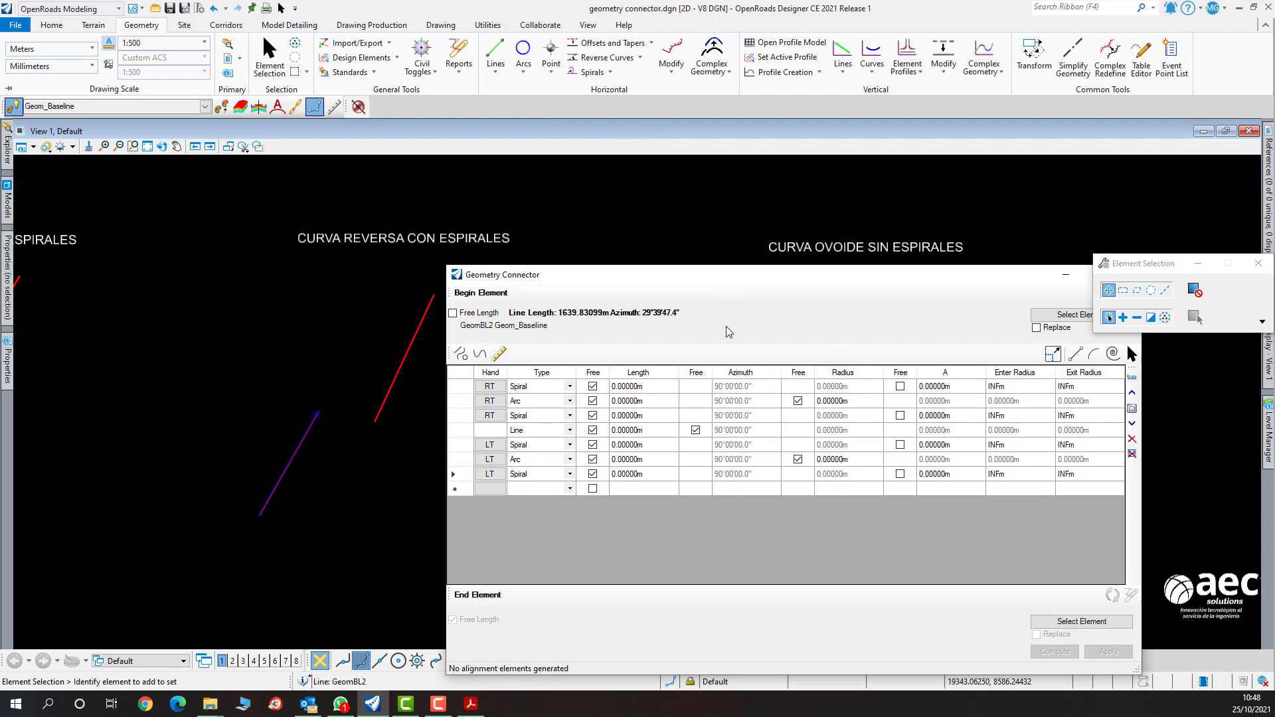
pyautogui.click(646, 391)
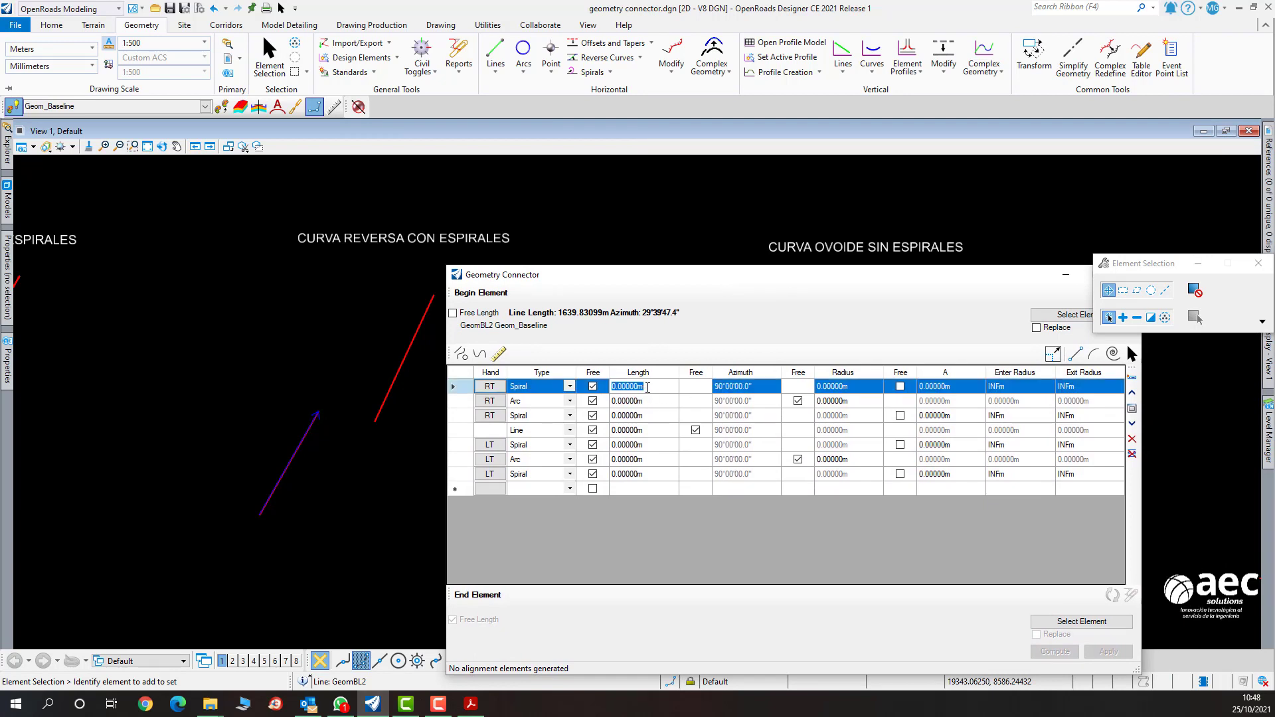
pyautogui.write('100')
pyautogui.scroll(1, 328, 423)
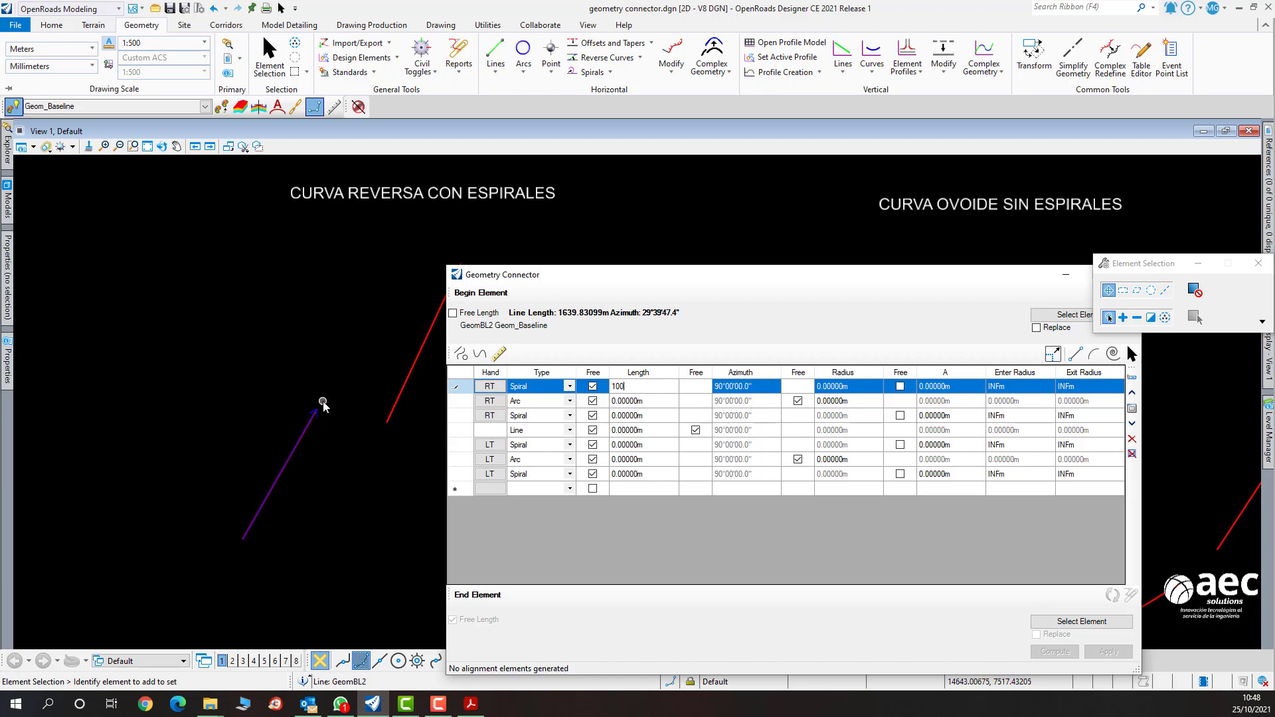
pyautogui.click(1085, 386)
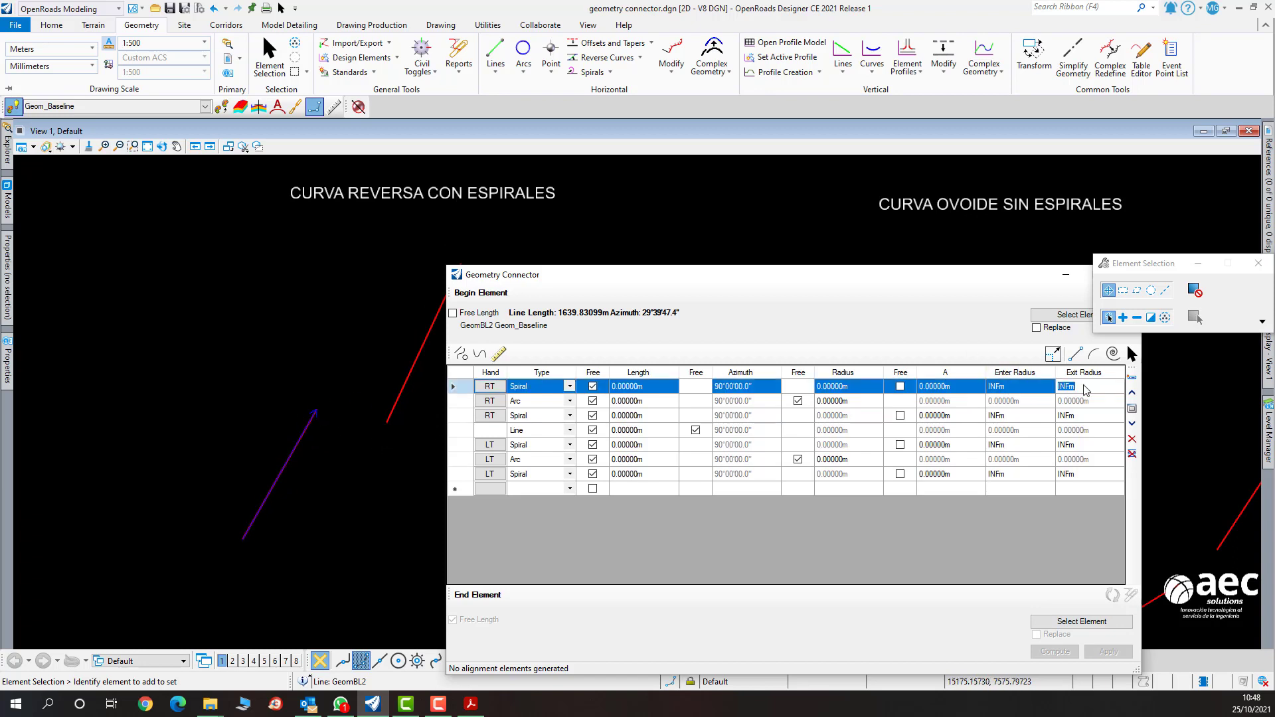
pyautogui.write('300')
pyautogui.click(665, 390)
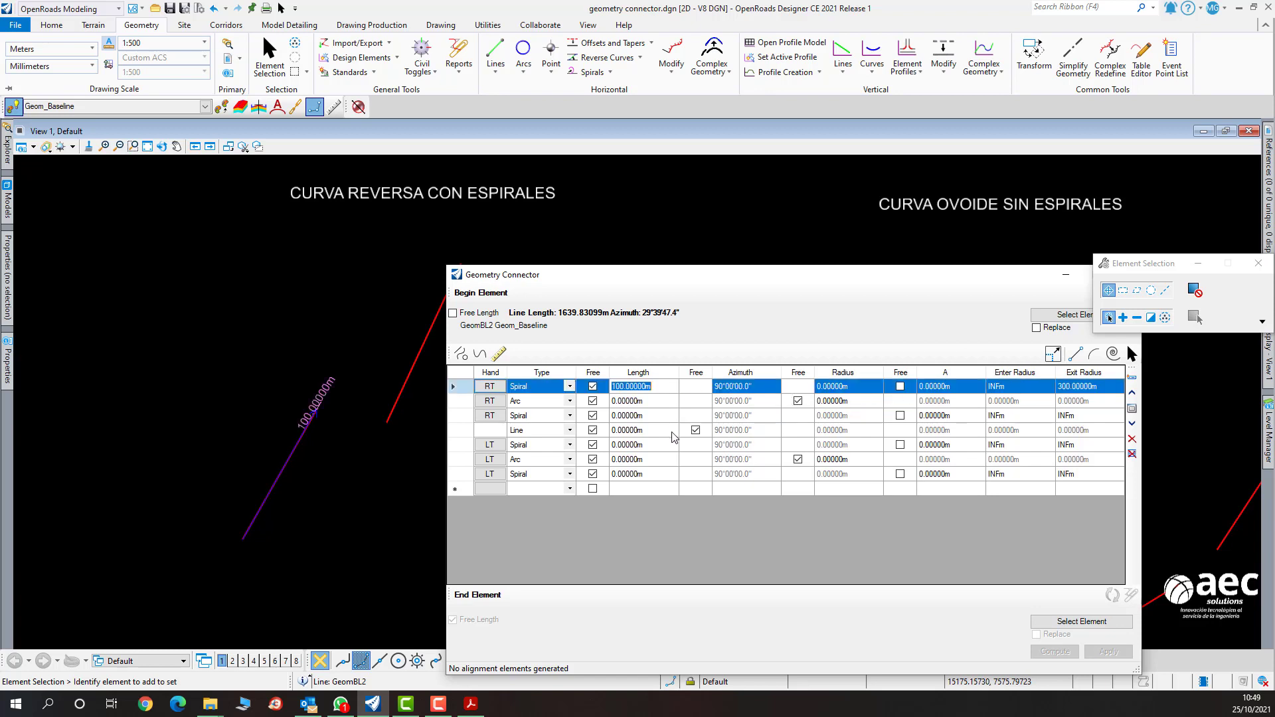
# Give the RT arc a length of 90 m and a radius of 300 m.
pyautogui.scroll(2, 364, 430)
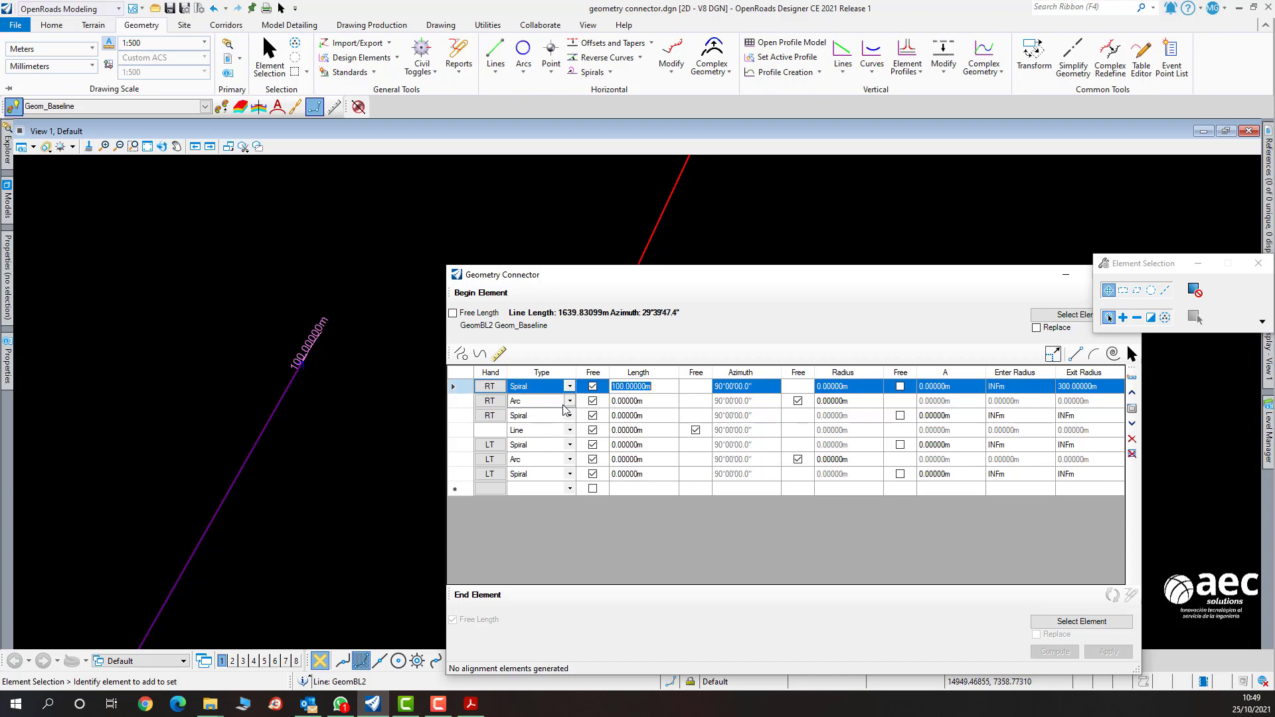
pyautogui.click(653, 403)
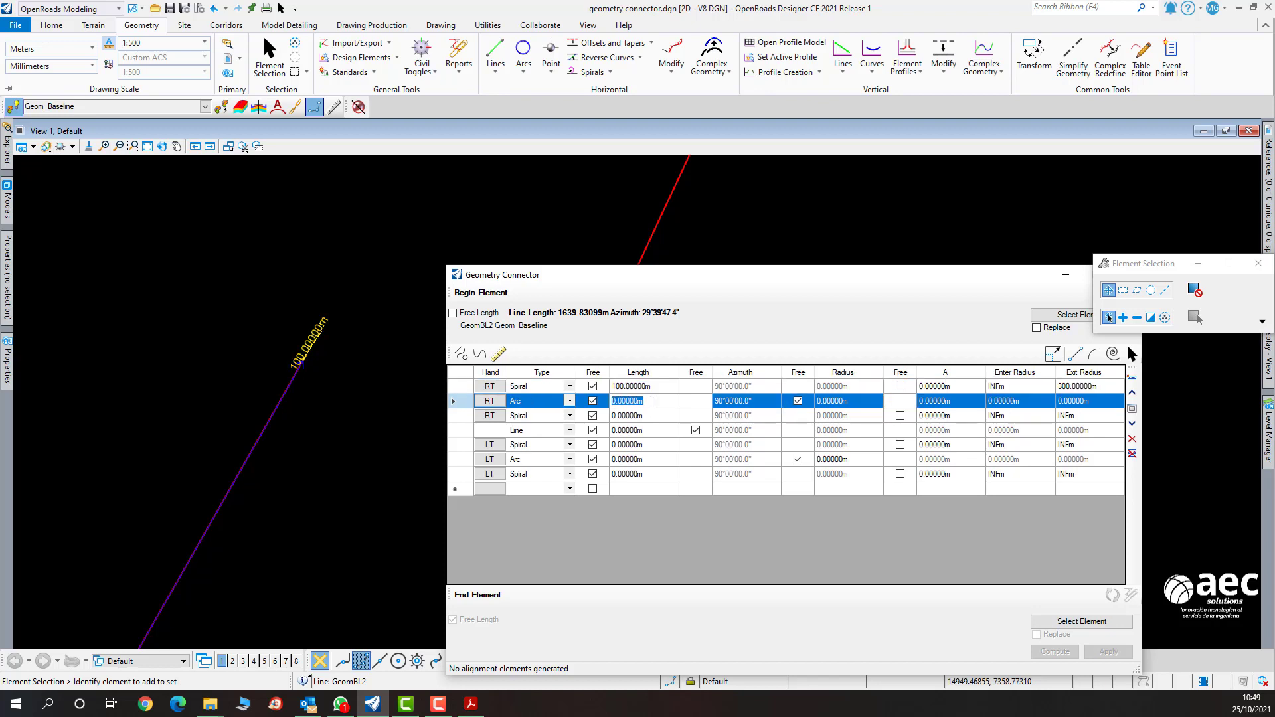
pyautogui.write('90')
pyautogui.press('Escape')
pyautogui.press('Escape')
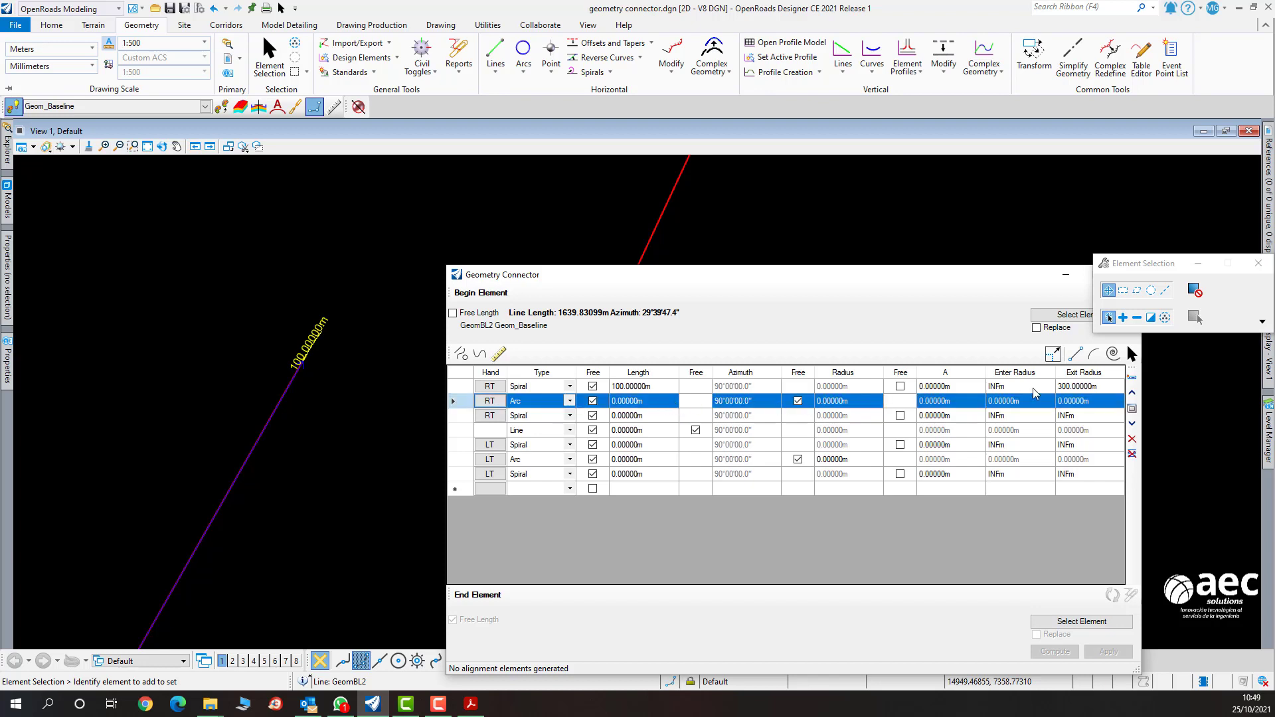
pyautogui.click(863, 404)
pyautogui.write('300')
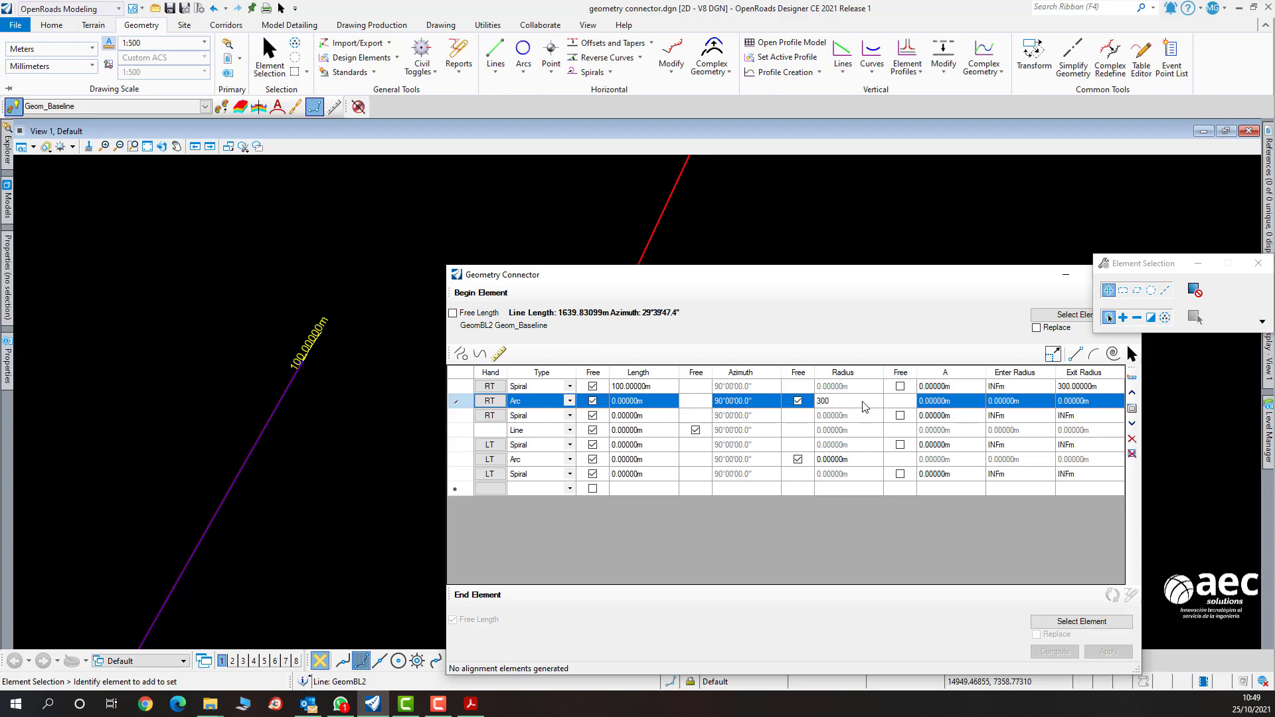
pyautogui.press('Return')
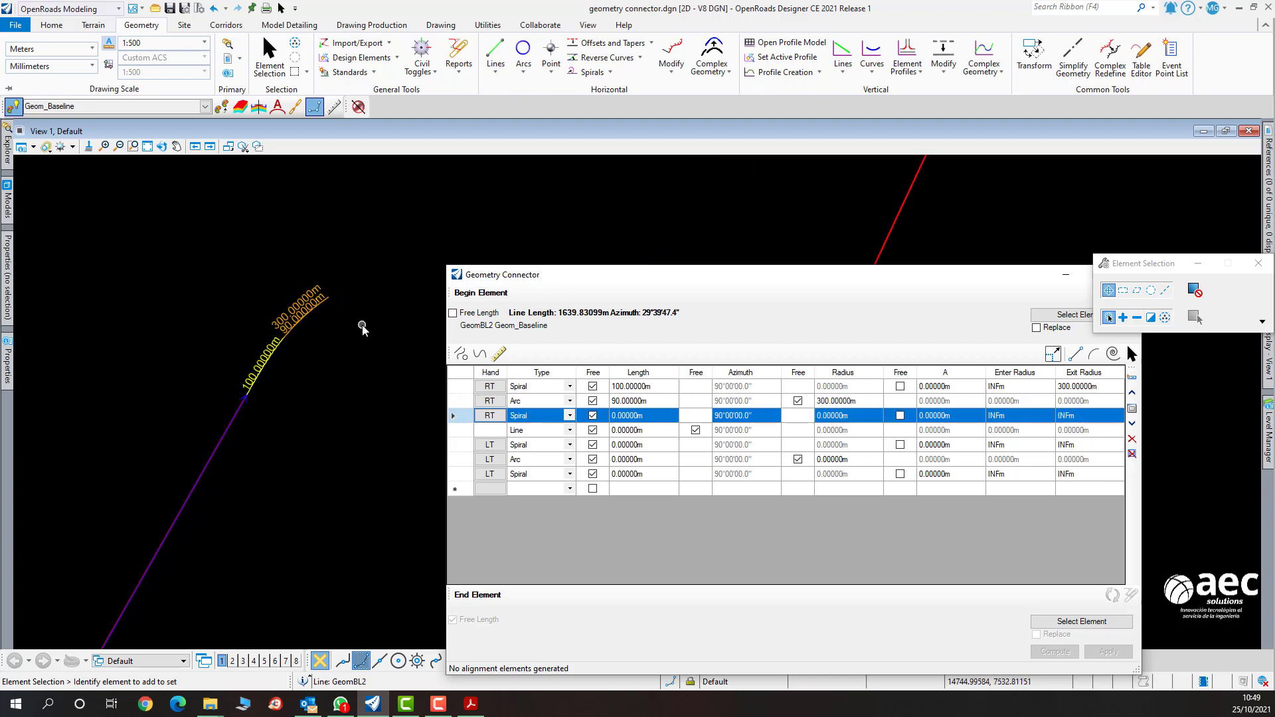
pyautogui.moveTo(614, 275); pyautogui.dragTo(514, 377)
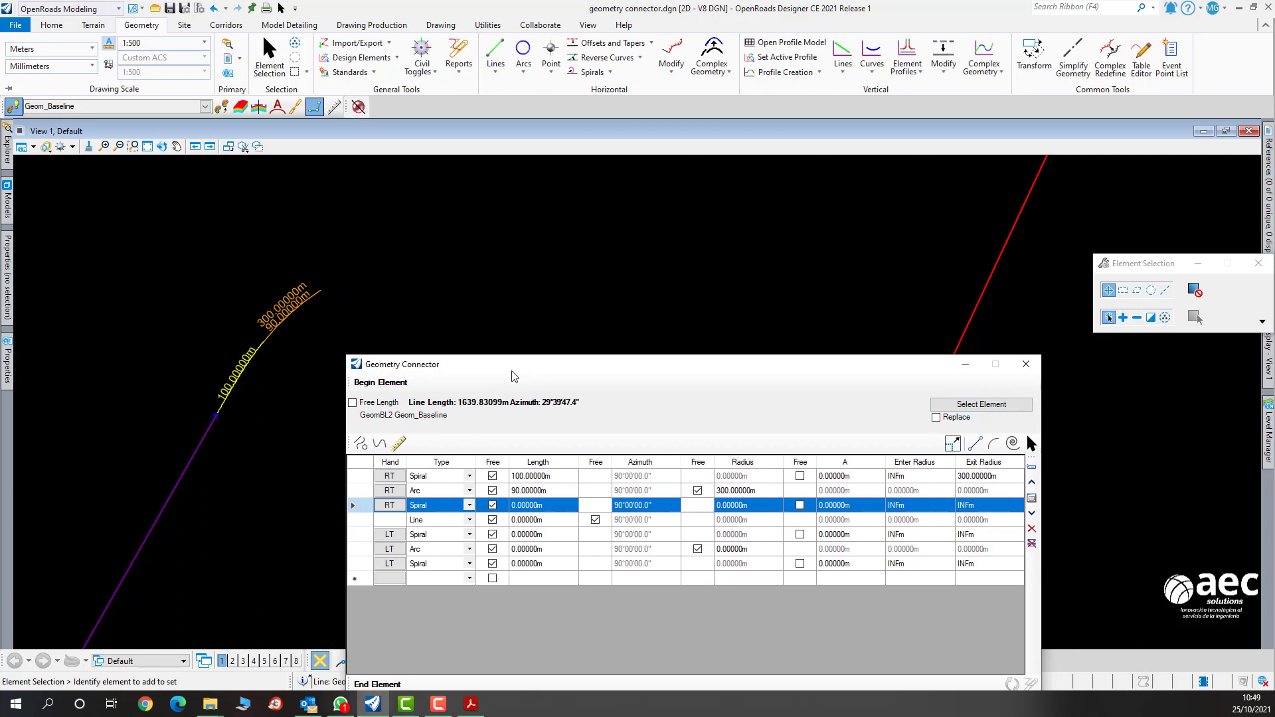
# Give the second RT spiral a length of 100 m and an enter radius of 300 m.
pyautogui.scroll(-5, 472, 308)
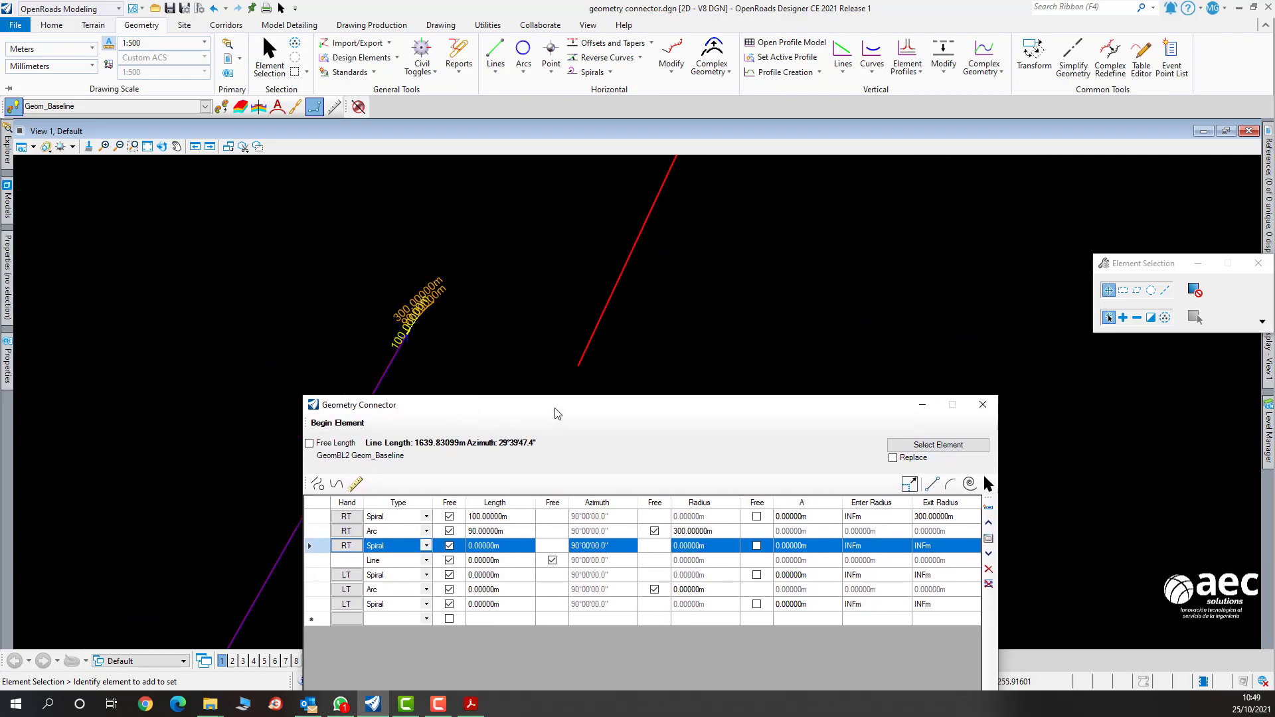
pyautogui.moveTo(557, 413); pyautogui.dragTo(883, 243)
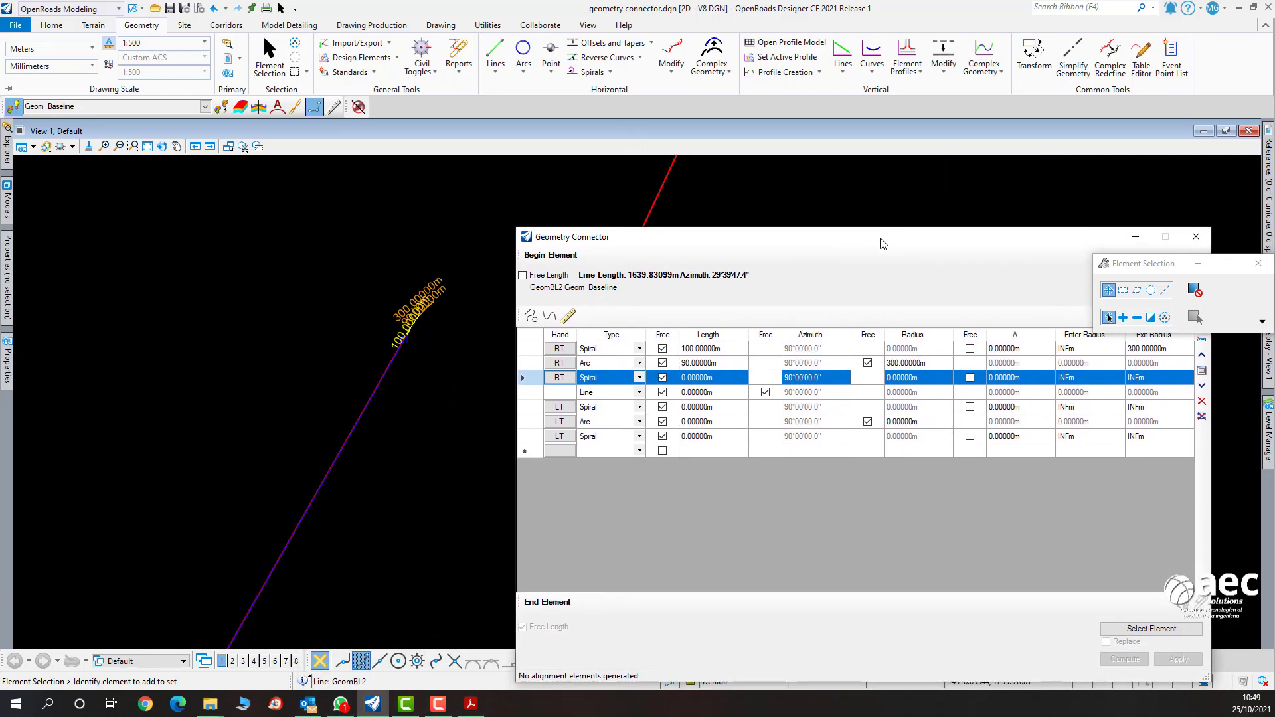
pyautogui.moveTo(1004, 249); pyautogui.dragTo(941, 274)
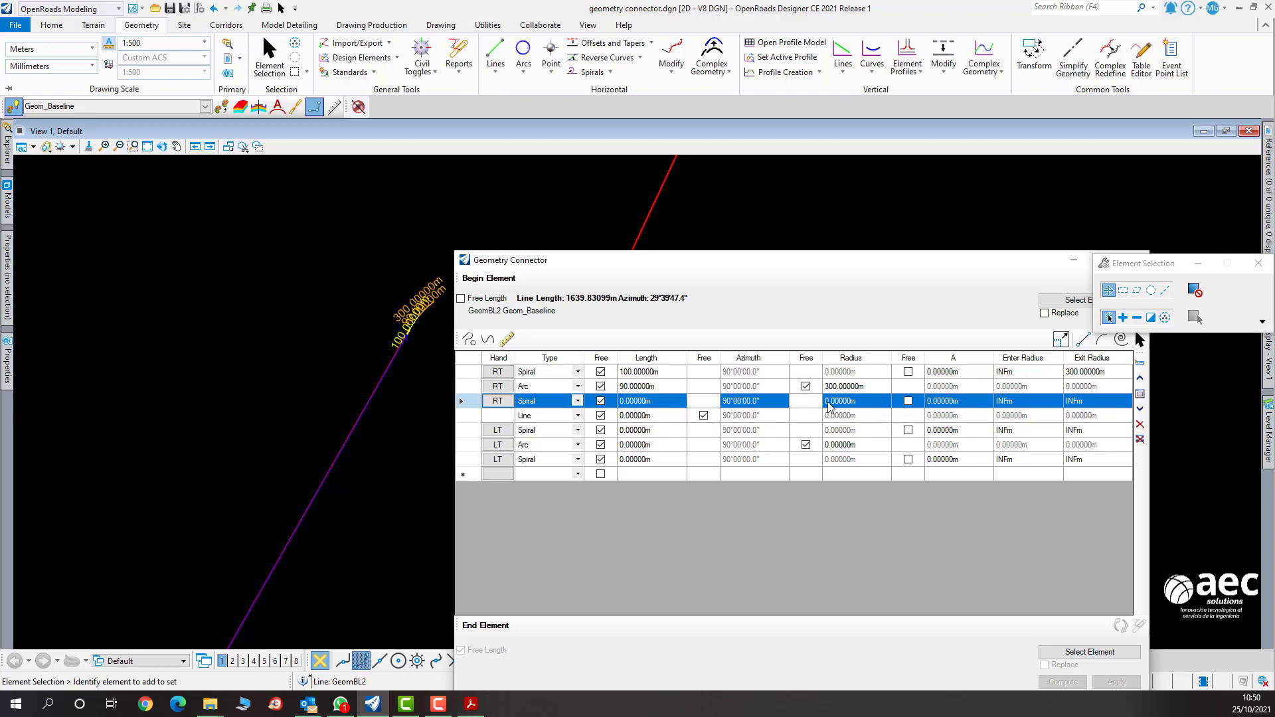
pyautogui.click(661, 404)
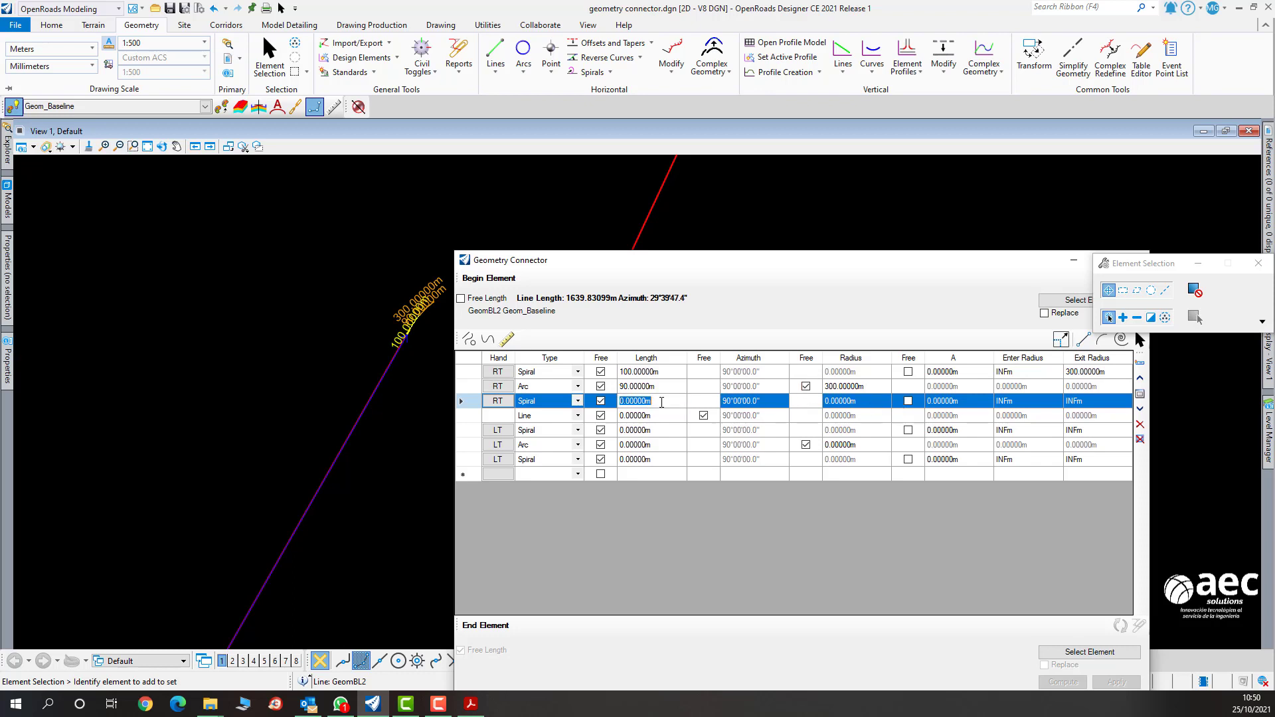
pyautogui.write('100')
pyautogui.click(1025, 405)
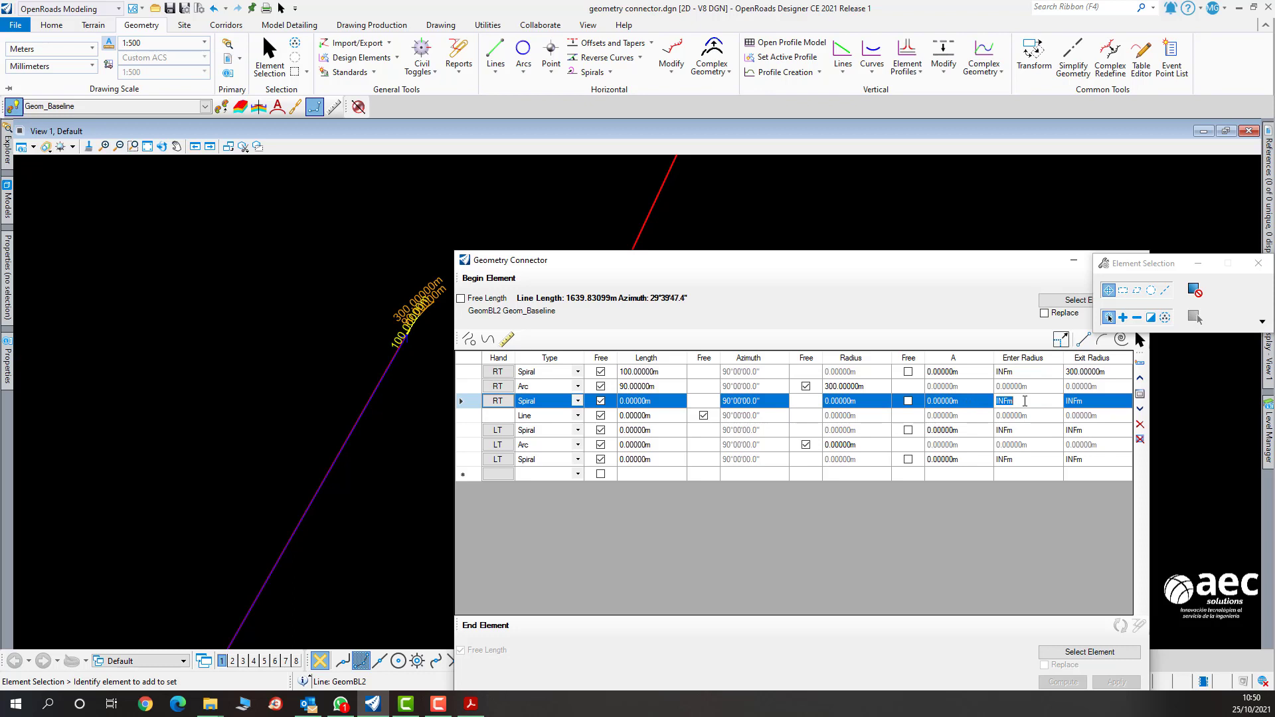
pyautogui.write('300')
pyautogui.click(1102, 406)
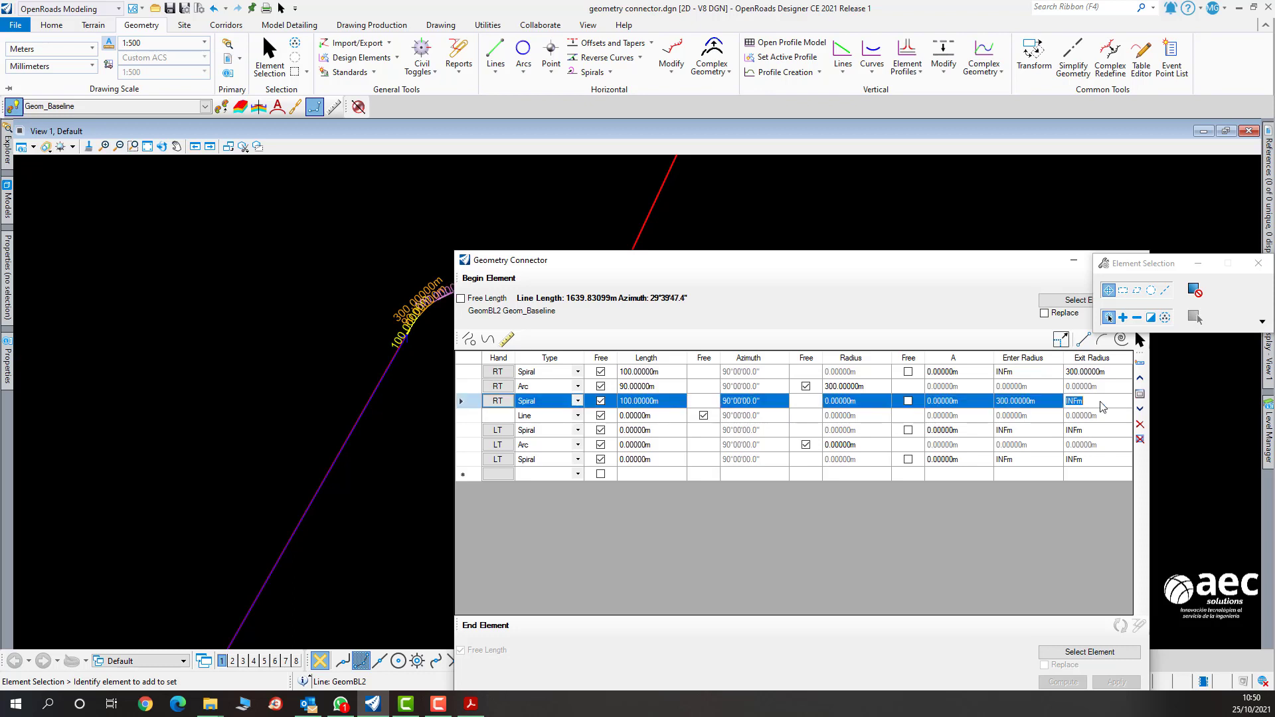
pyautogui.moveTo(521, 262); pyautogui.dragTo(668, 299)
pyautogui.scroll(2, 465, 297)
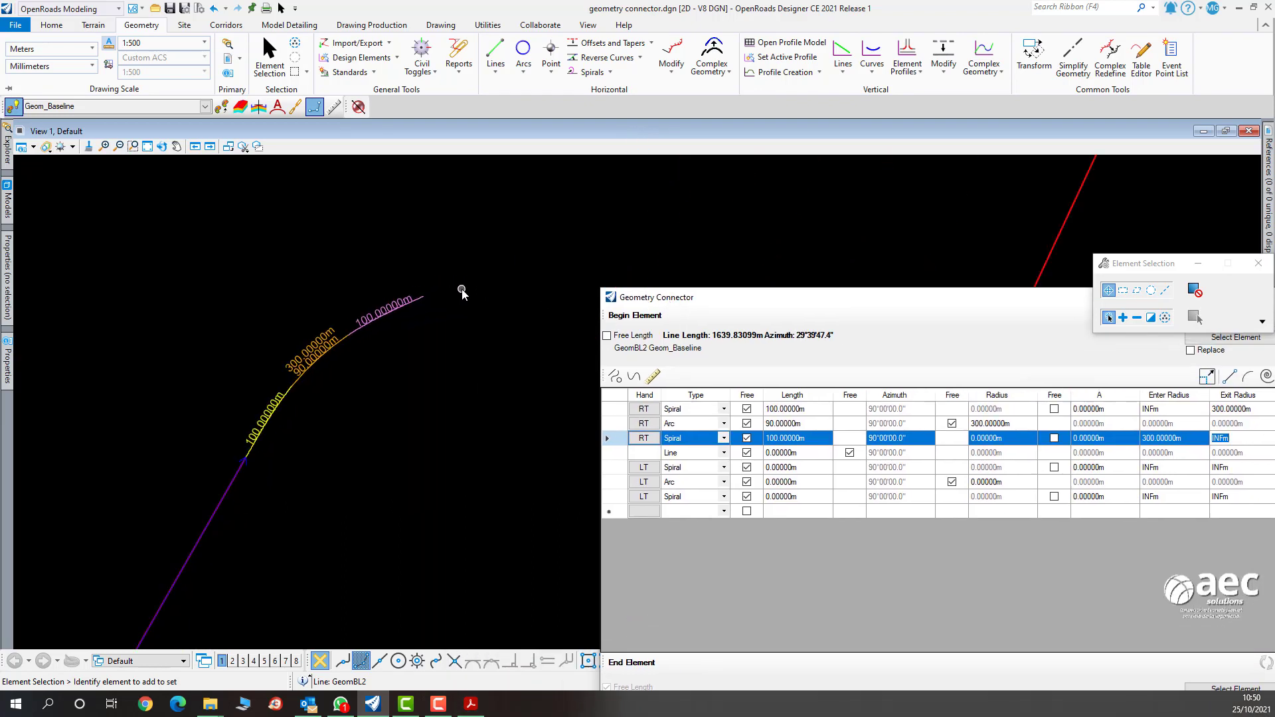
pyautogui.scroll(1, 464, 292)
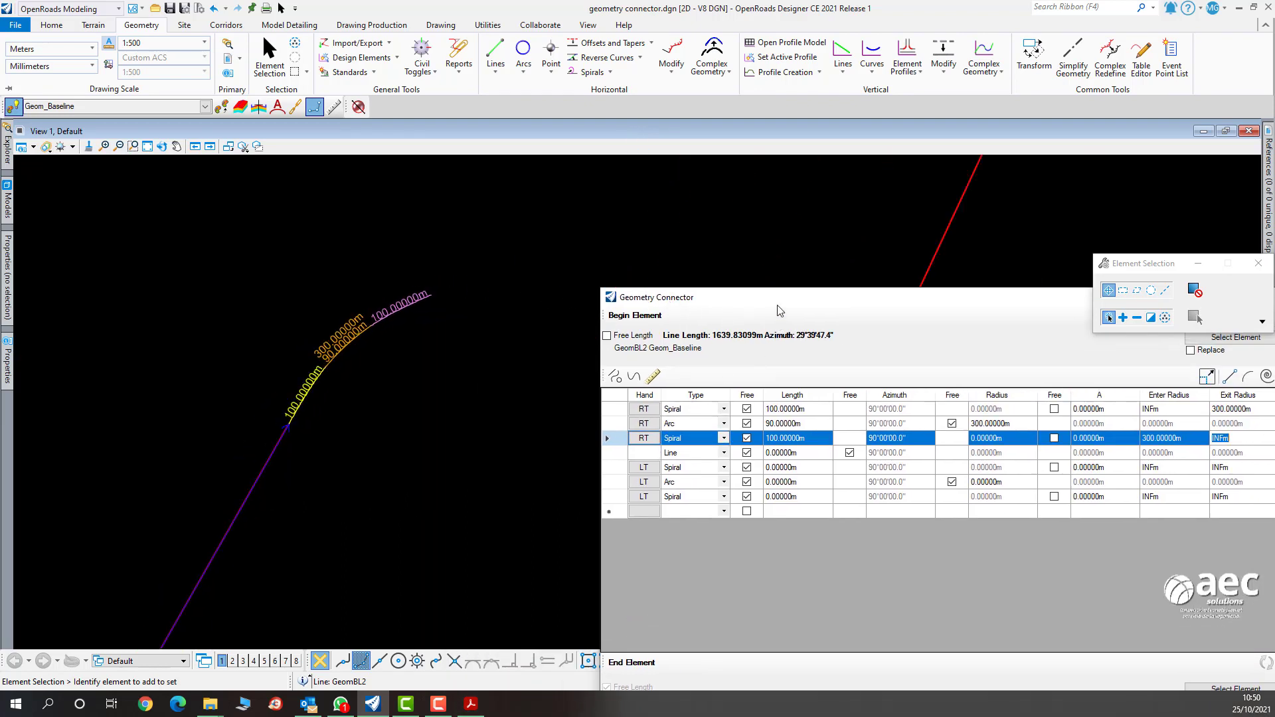
# Set the length of the line between the right-hand and left-hand groups to 50 m.
pyautogui.moveTo(775, 308); pyautogui.dragTo(601, 201)
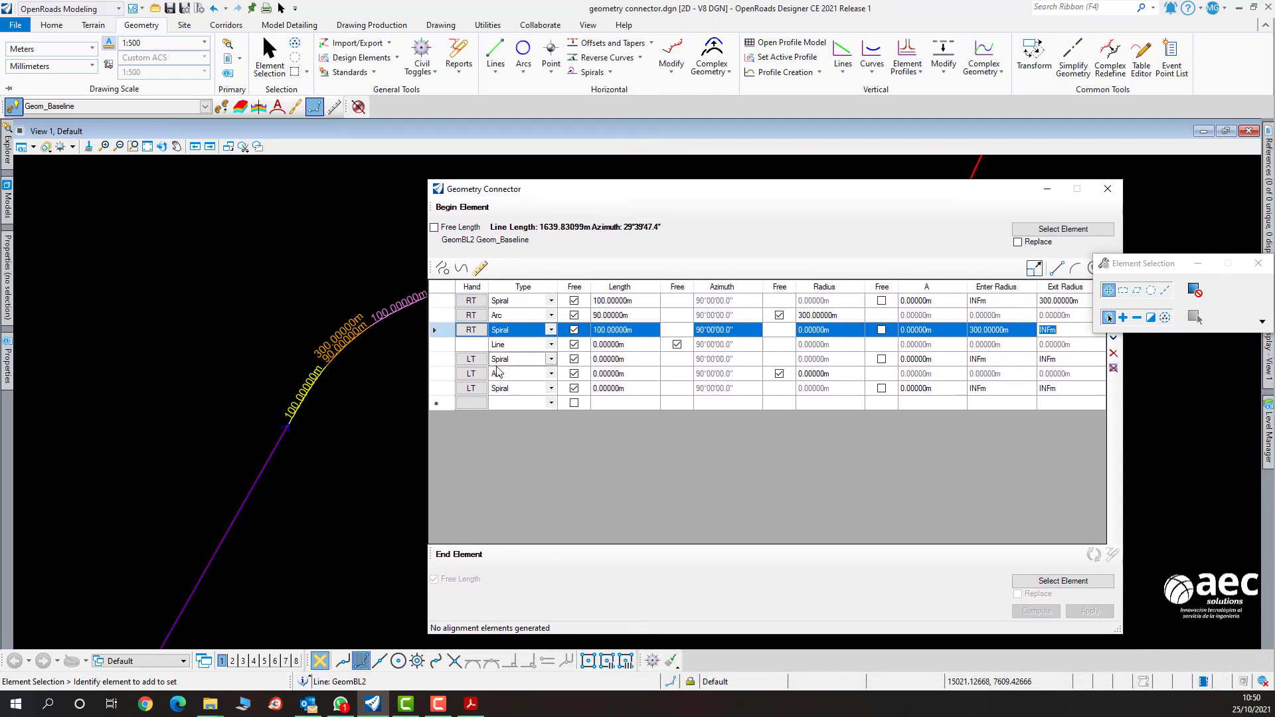
pyautogui.click(631, 350)
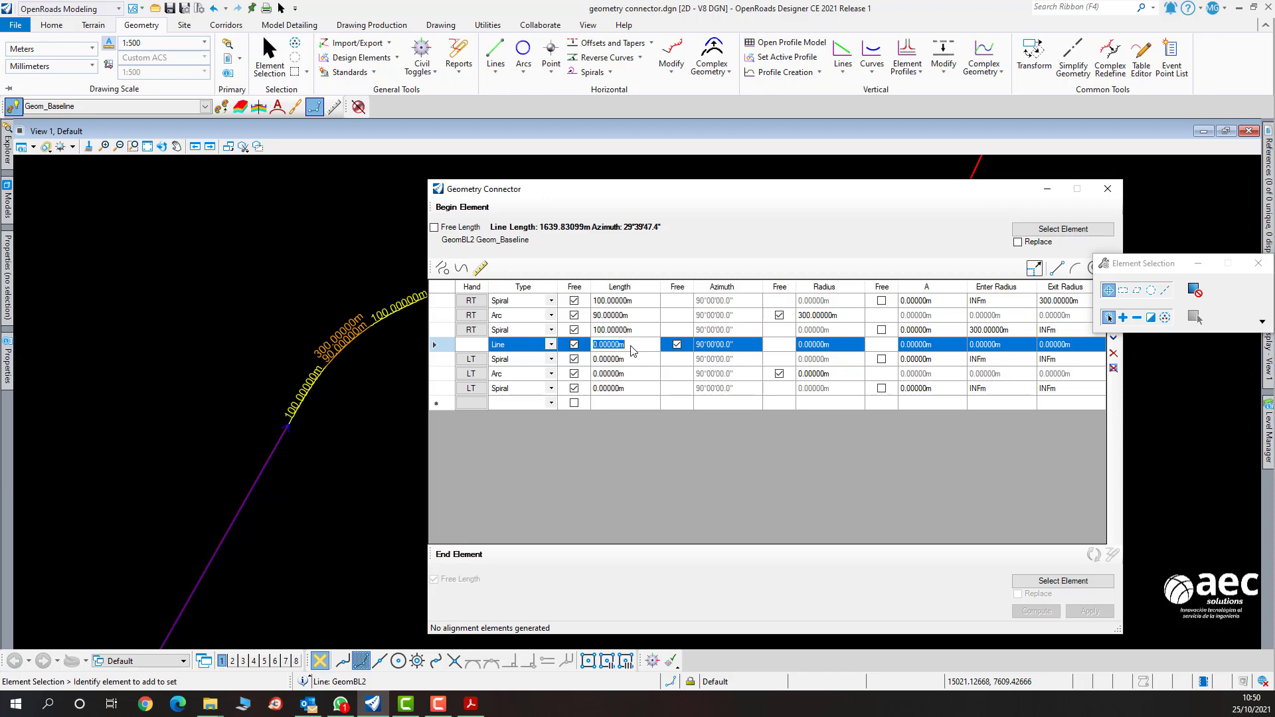
pyautogui.write('50')
pyautogui.moveTo(703, 199); pyautogui.dragTo(800, 228)
# Set the lengths of the left-hand spiral, arc and spiral to 100 m, 90 m and 100 m respectively.
pyautogui.click(708, 392)
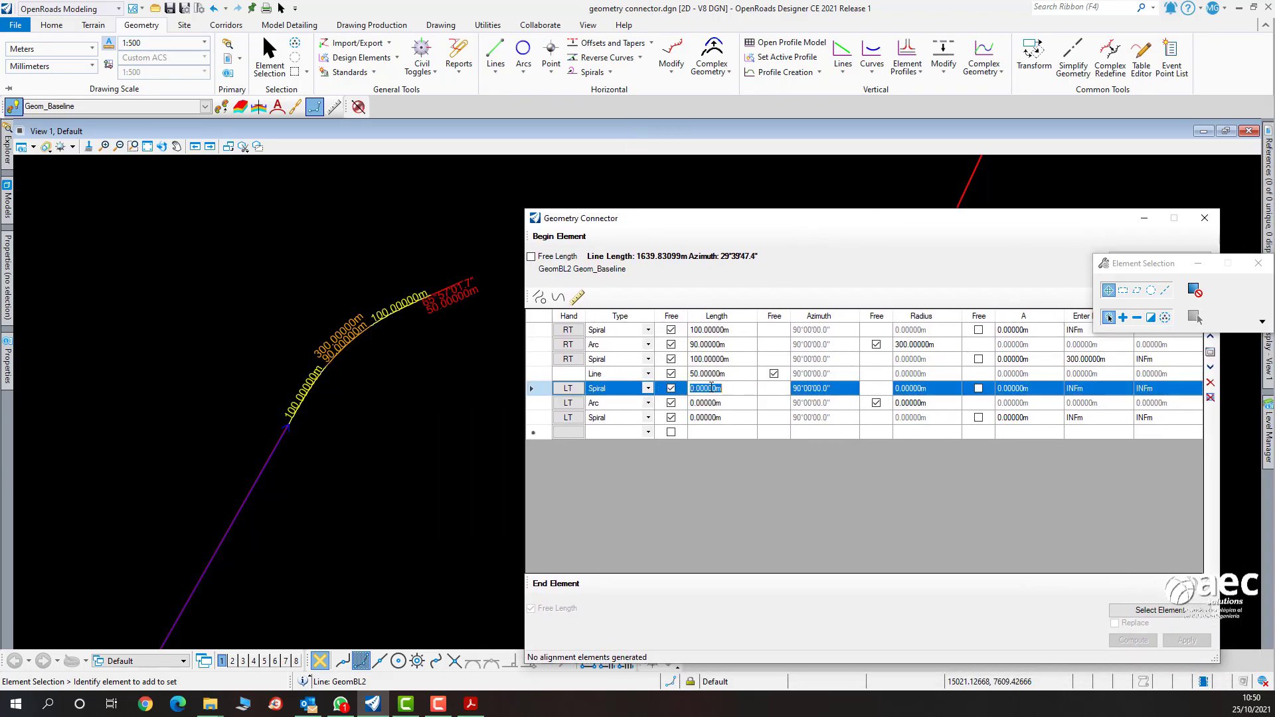
pyautogui.moveTo(626, 220); pyautogui.dragTo(511, 381)
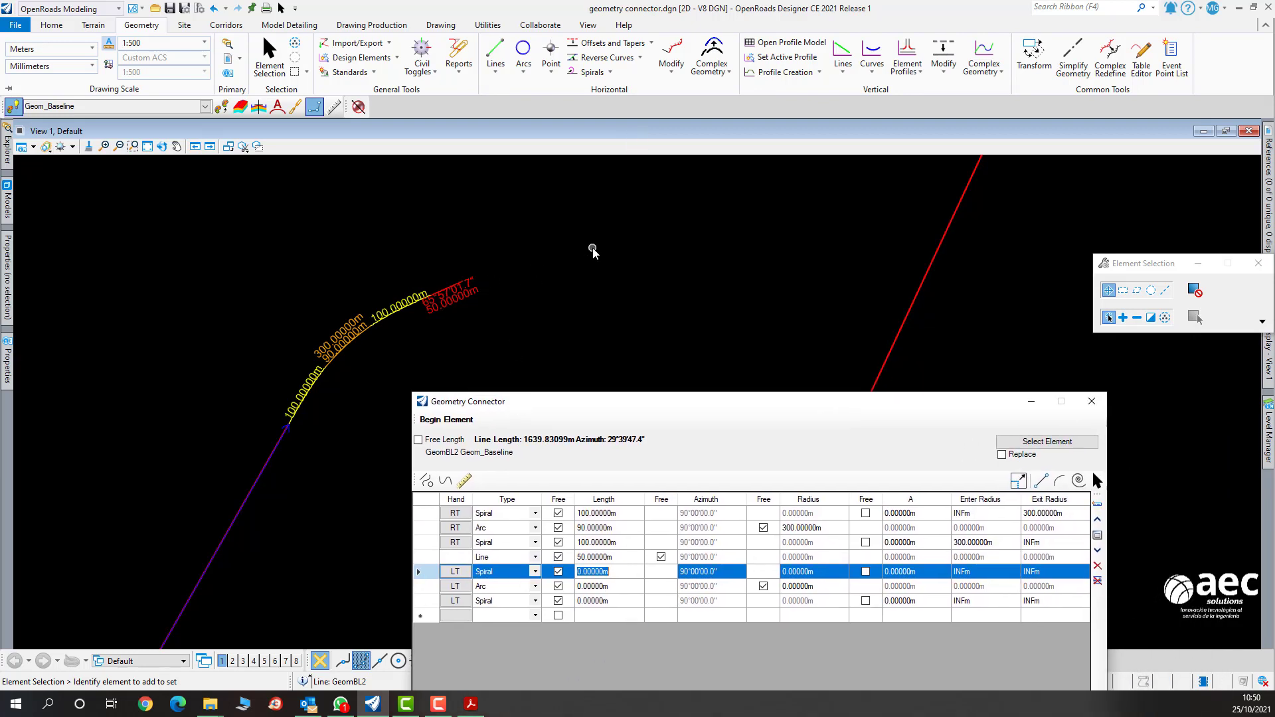
pyautogui.scroll(-2, 592, 251)
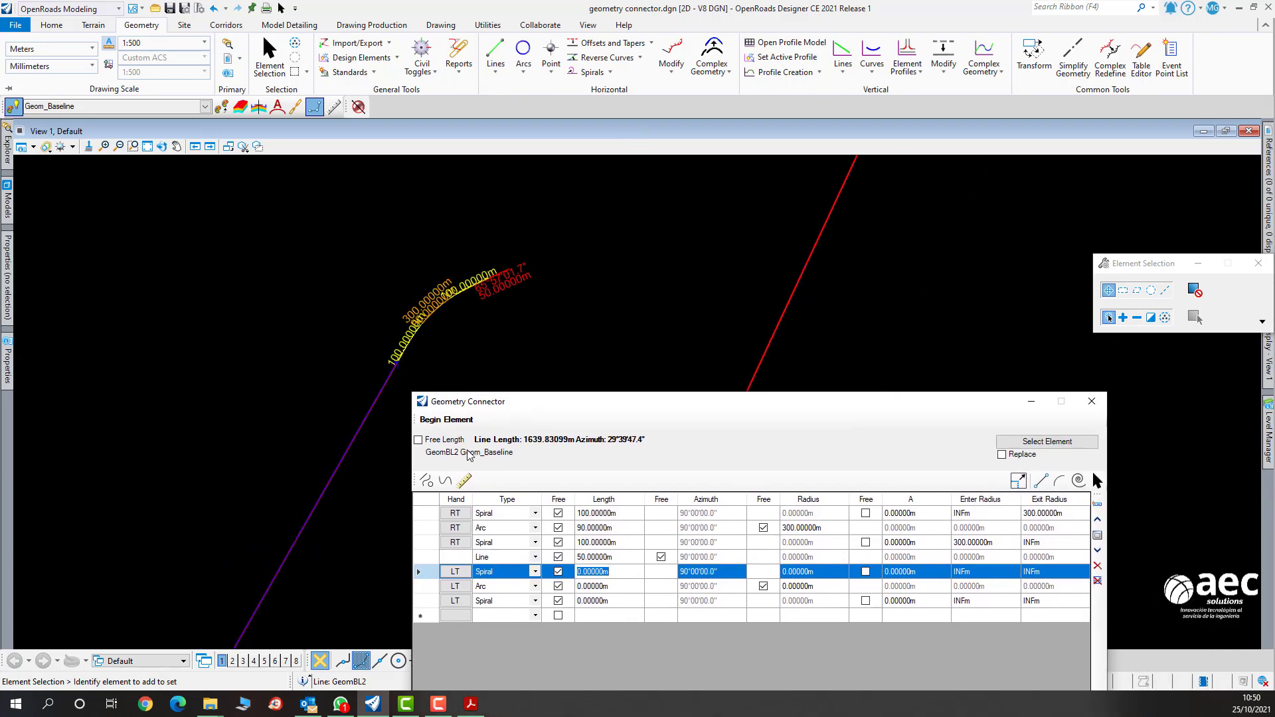
pyautogui.moveTo(528, 396); pyautogui.dragTo(656, 321)
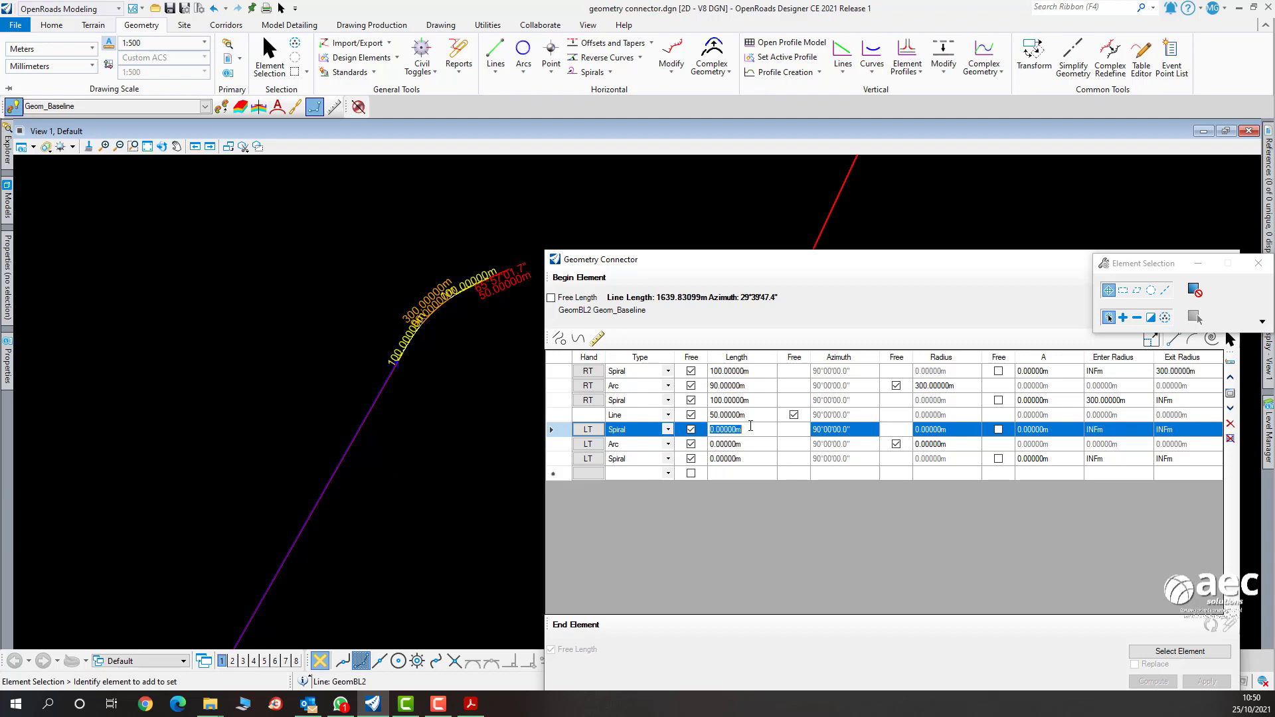
pyautogui.write('100')
pyautogui.click(762, 451)
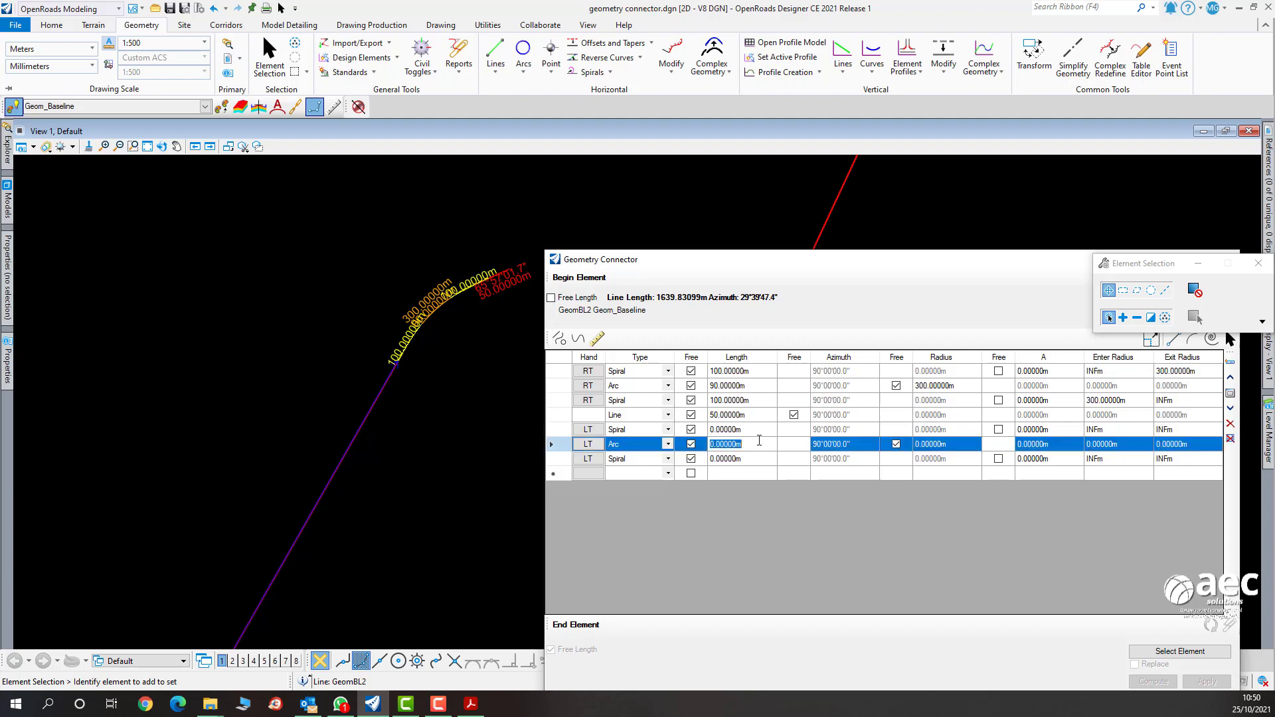
pyautogui.write('90')
pyautogui.click(765, 464)
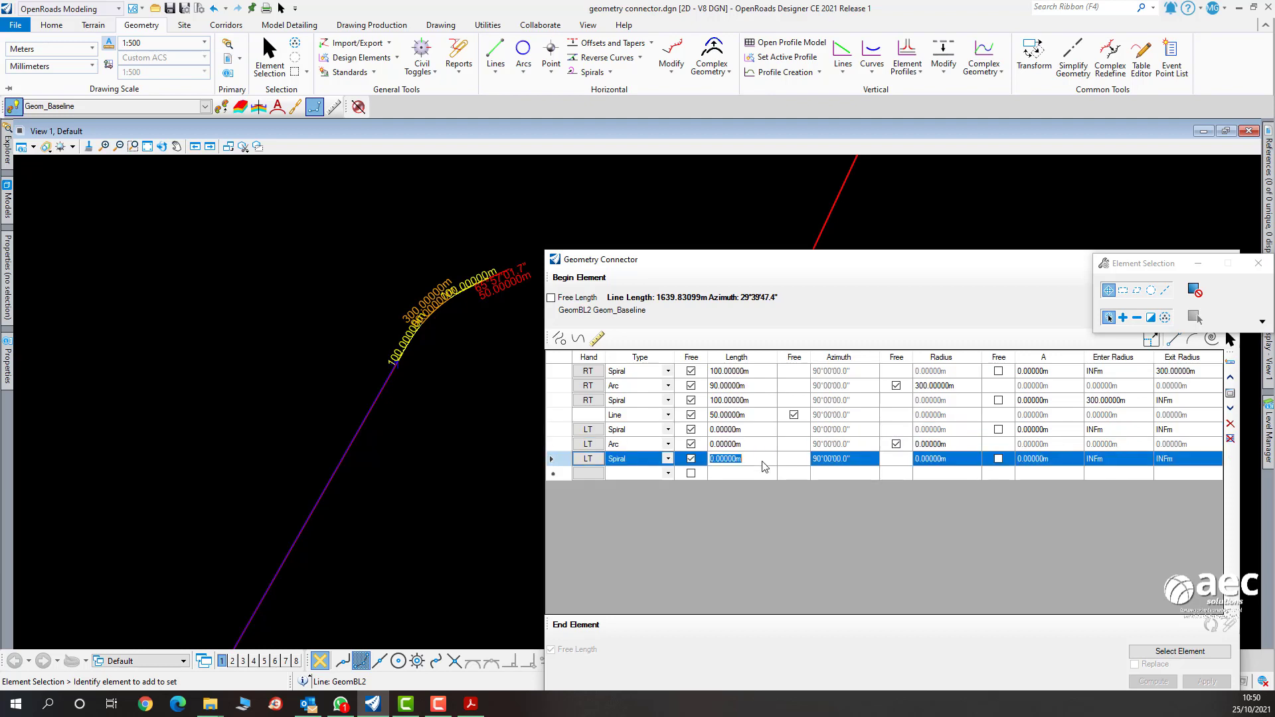
pyautogui.write('100')
# Set the LT arc's radius to 300 m.
pyautogui.click(756, 433)
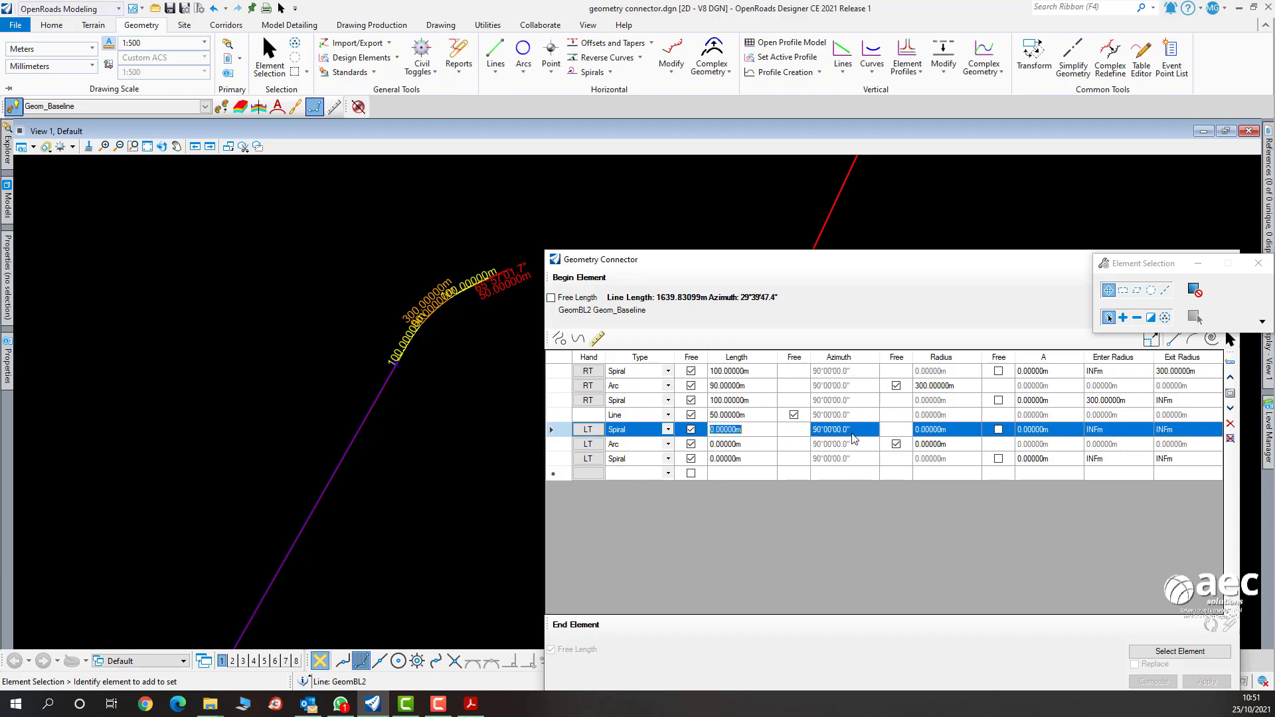
pyautogui.click(967, 435)
pyautogui.click(848, 445)
pyautogui.click(953, 449)
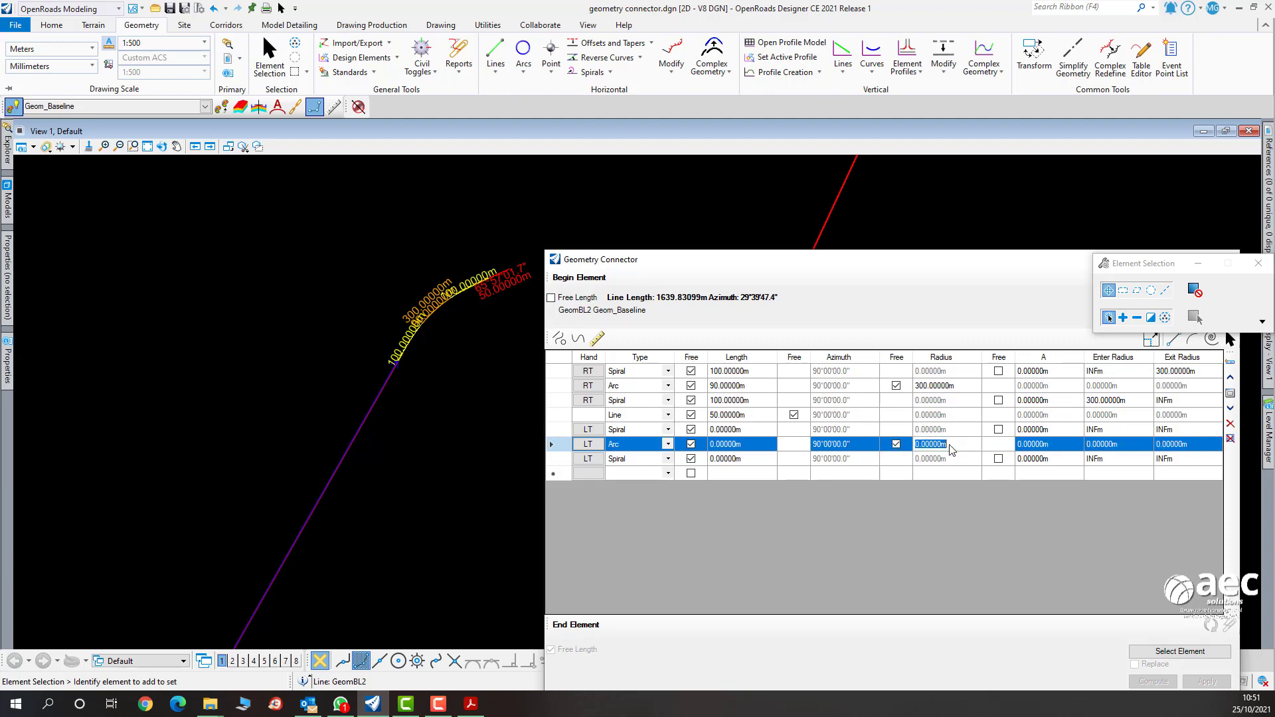
pyautogui.write('300')
# Set the first LT spiral's exit radius and the last LT spiral's enter radius to 300 m.
pyautogui.click(957, 431)
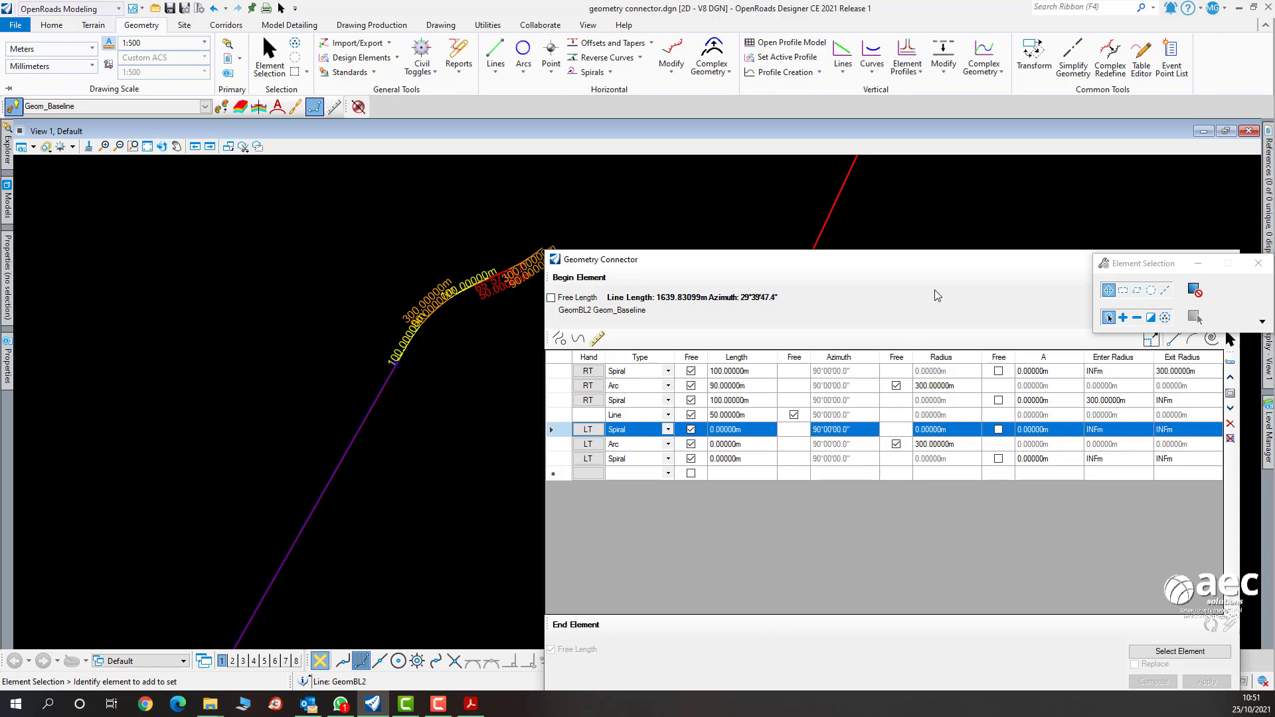
pyautogui.moveTo(947, 274); pyautogui.dragTo(664, 276)
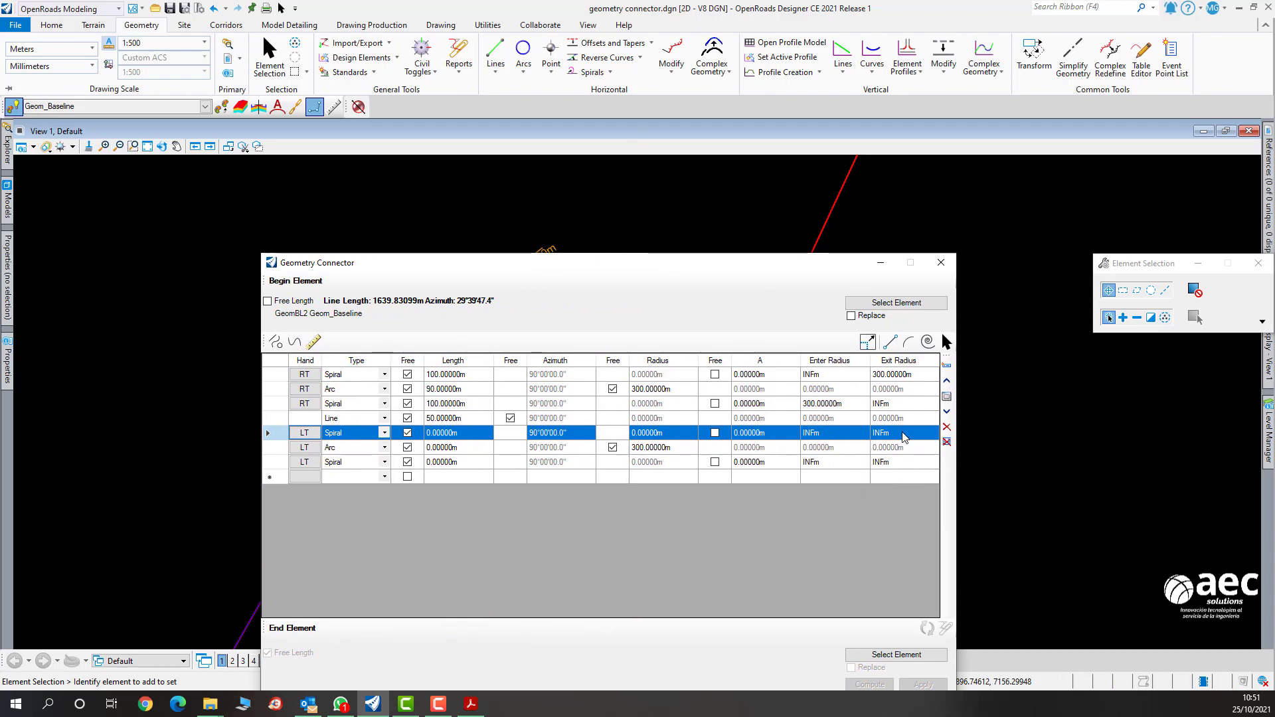
pyautogui.click(917, 438)
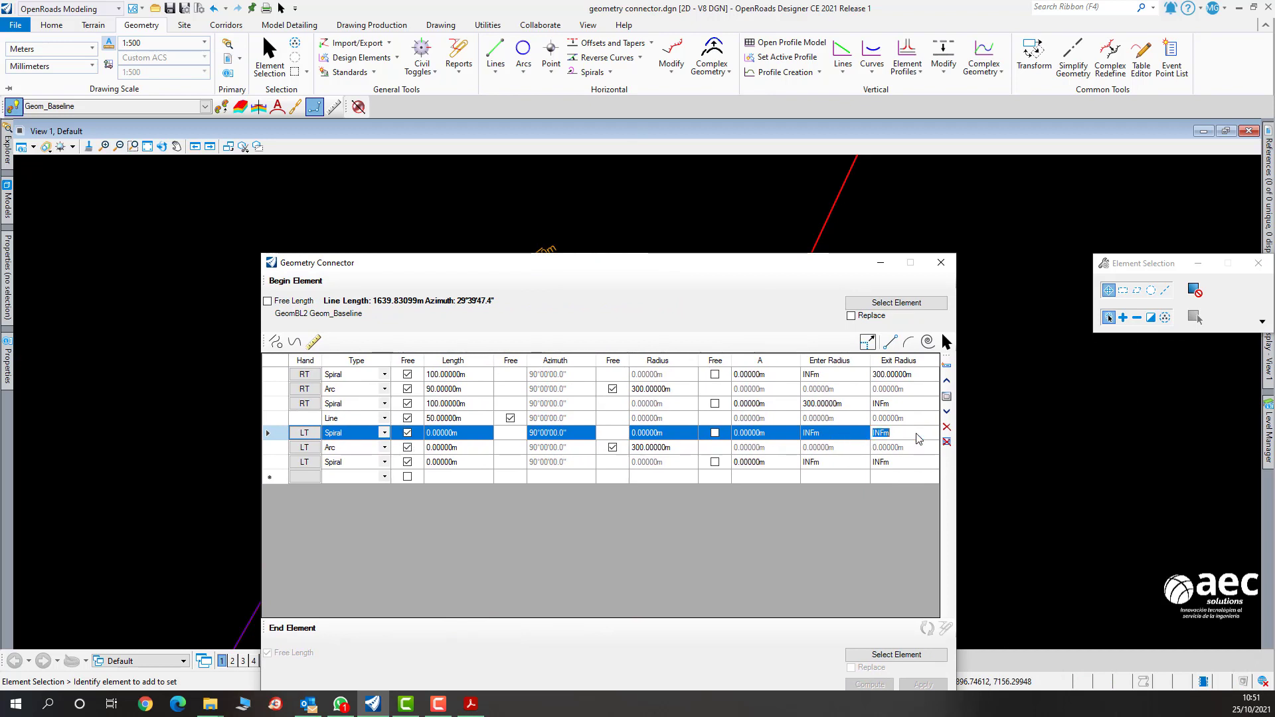
pyautogui.write('300')
pyautogui.click(842, 463)
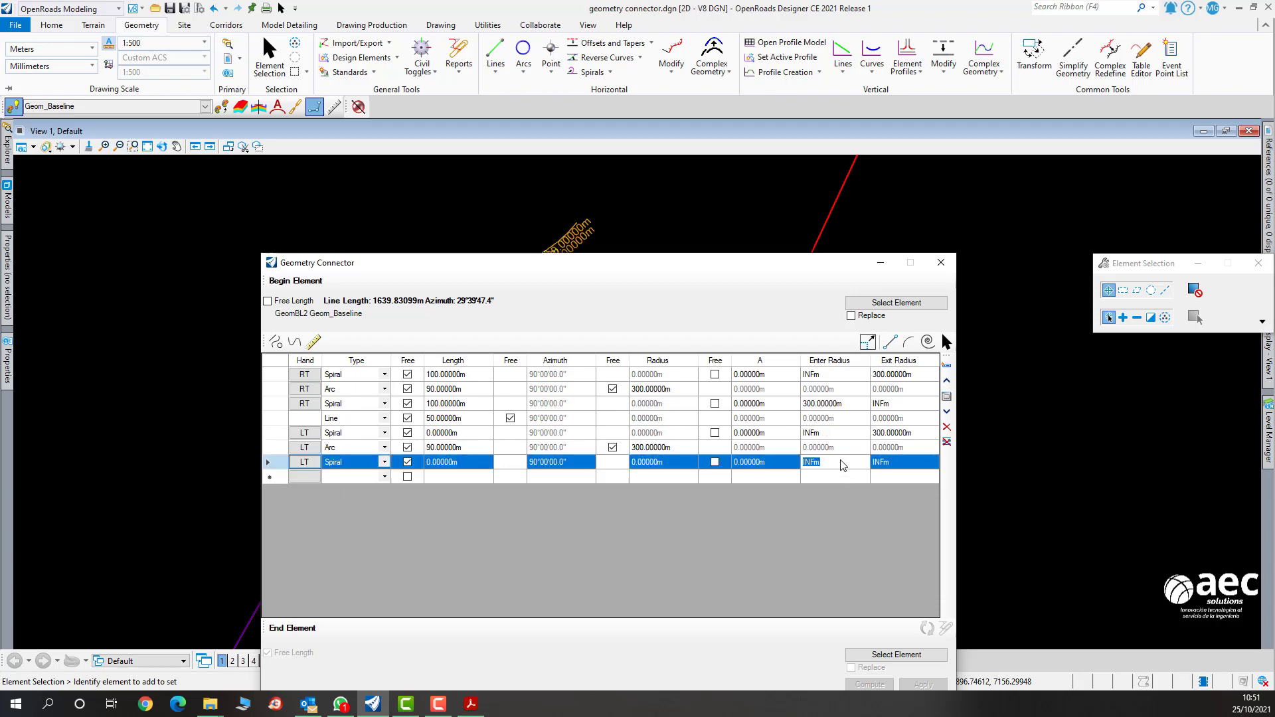
pyautogui.write('300')
pyautogui.press('Tab')
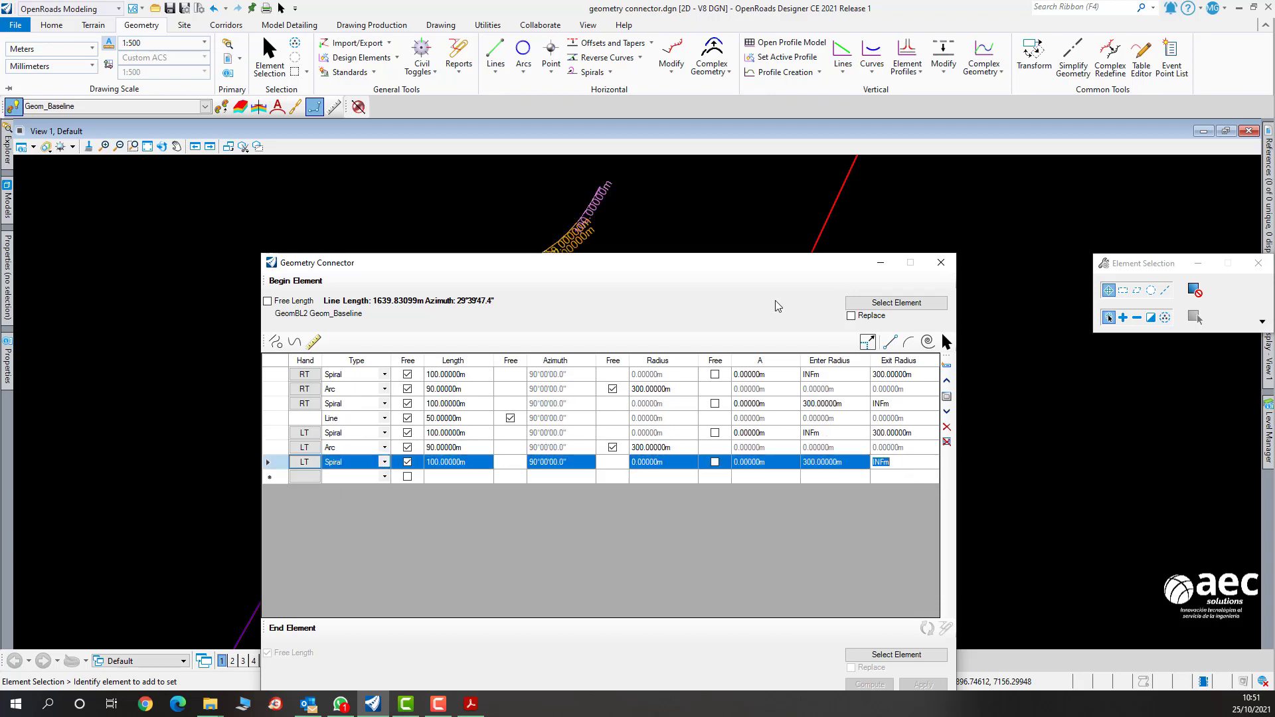
# Shift the red end line parallel to itself, close to the free end of the last left-hand spiral.
pyautogui.moveTo(759, 266); pyautogui.dragTo(709, 447)
pyautogui.scroll(-2, 633, 266)
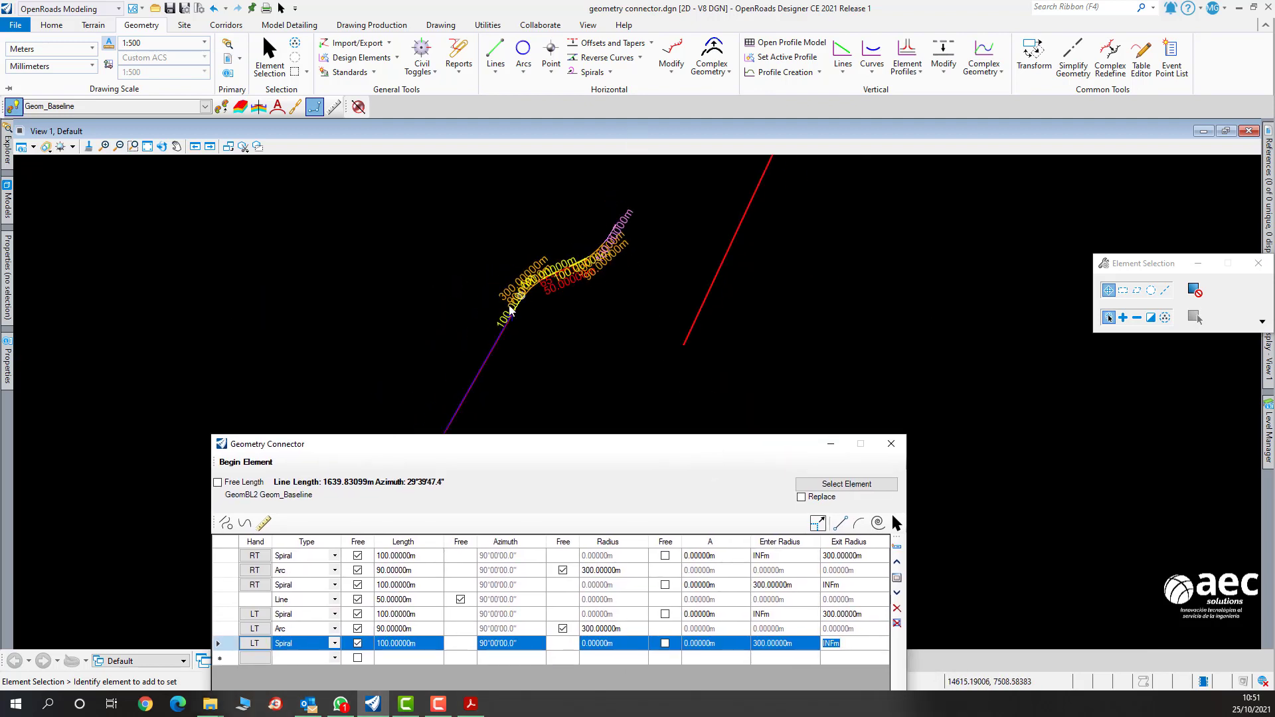
pyautogui.scroll(1, 510, 310)
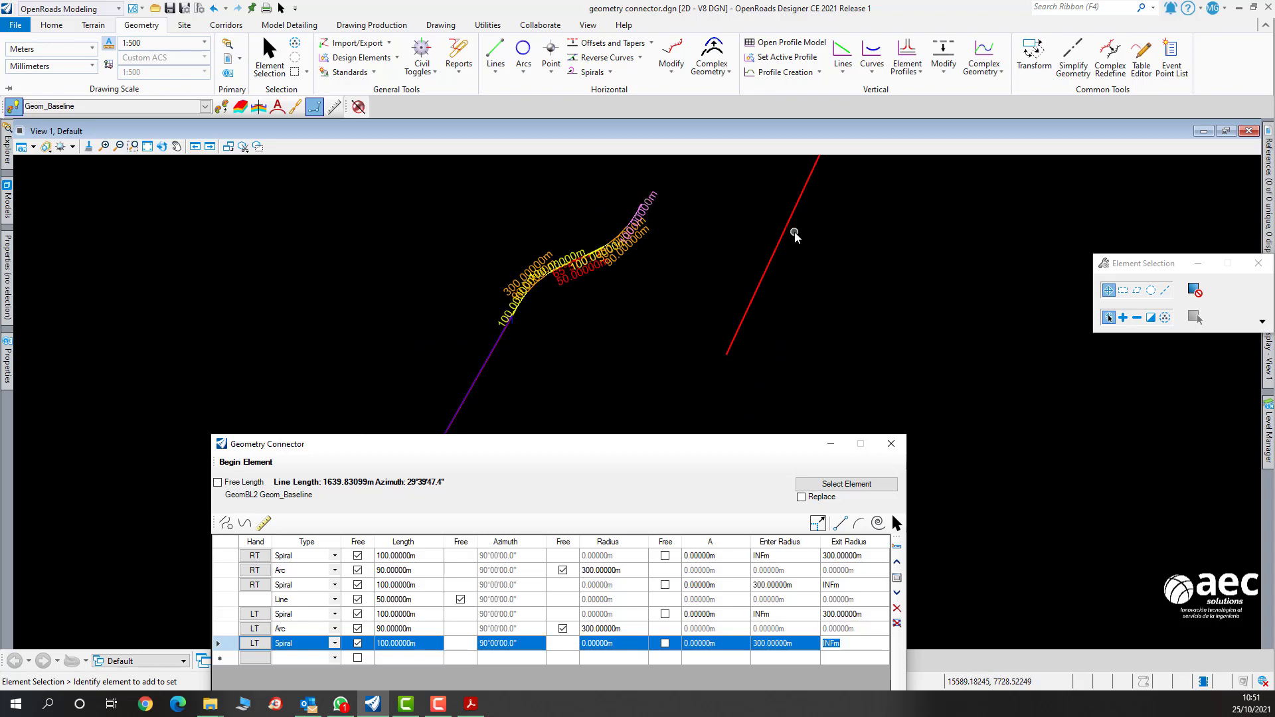
pyautogui.scroll(-4, 795, 234)
pyautogui.moveTo(814, 231); pyautogui.dragTo(743, 315, button='middle')
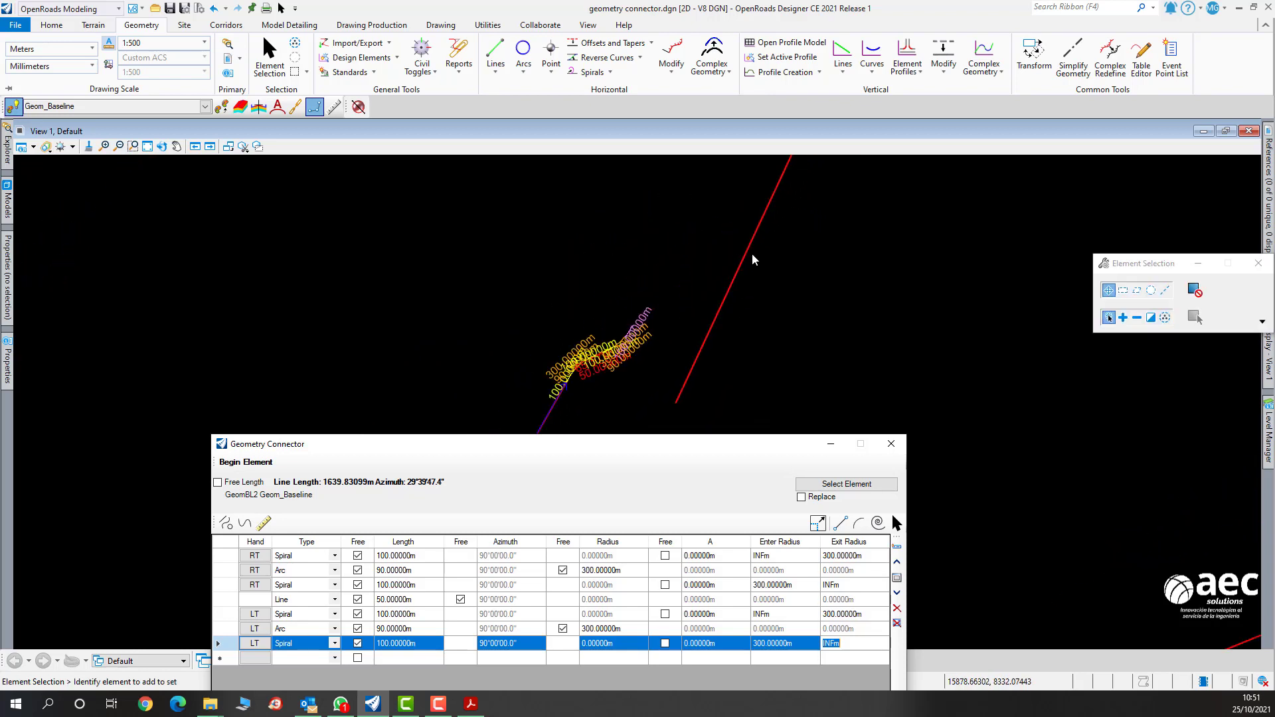
pyautogui.scroll(5, 624, 352)
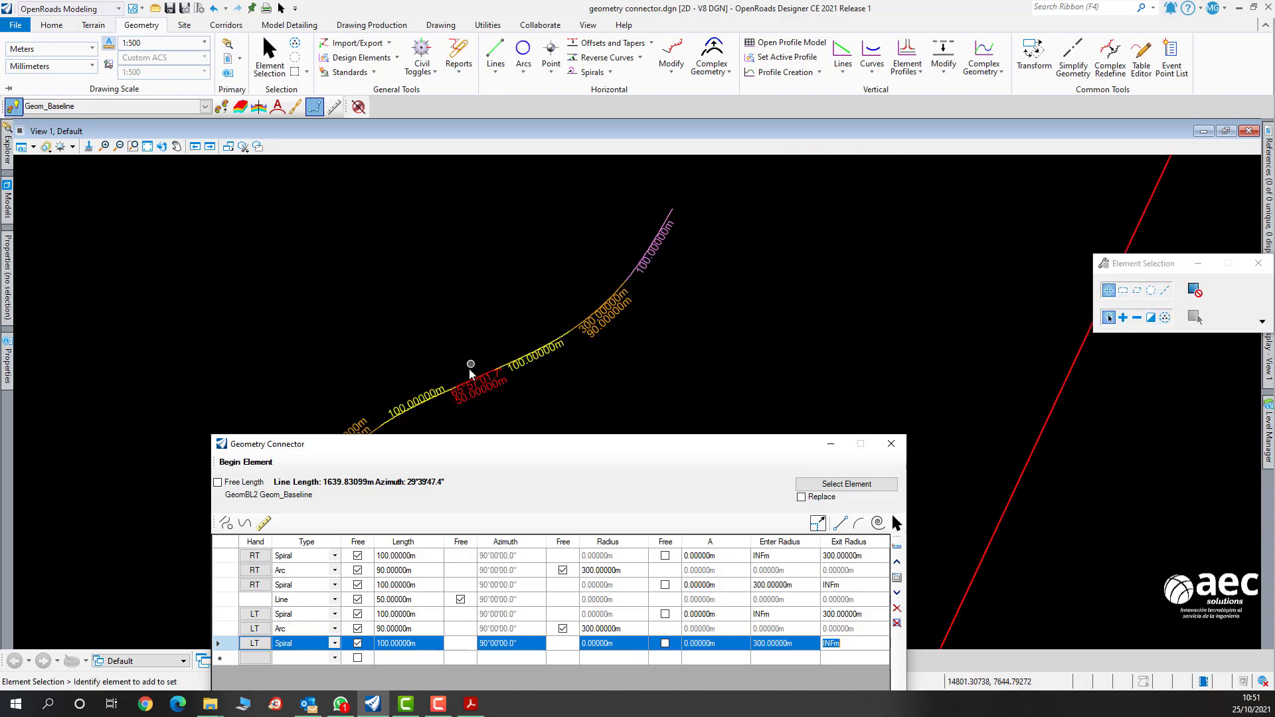
pyautogui.scroll(-5, 828, 249)
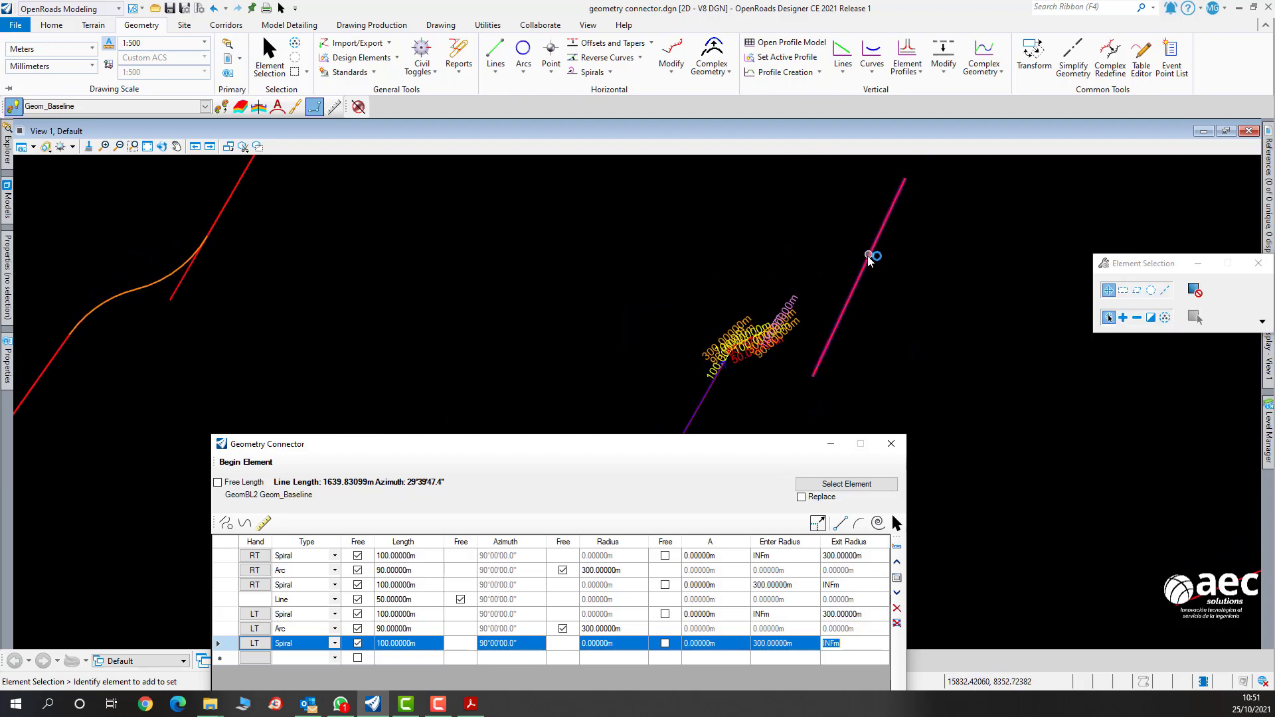
pyautogui.click(866, 263)
pyautogui.click(853, 276)
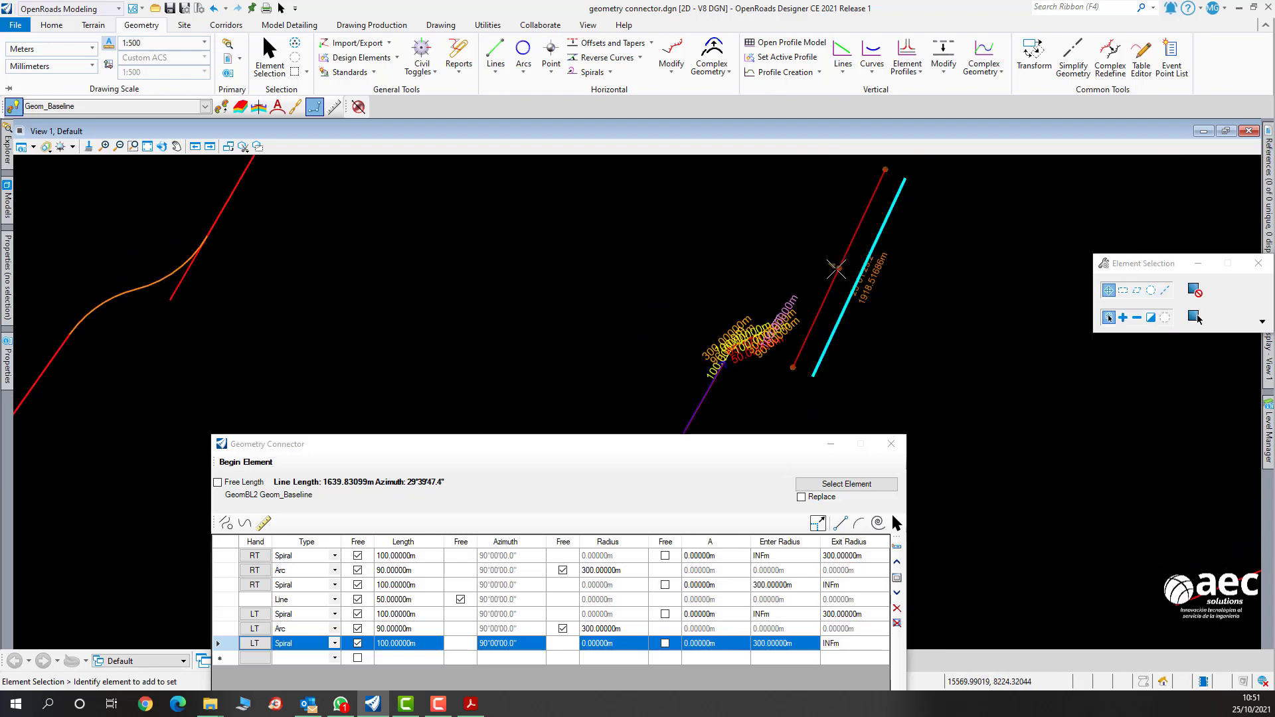
pyautogui.scroll(3, 831, 265)
pyautogui.scroll(-2, 817, 272)
pyautogui.scroll(4, 800, 272)
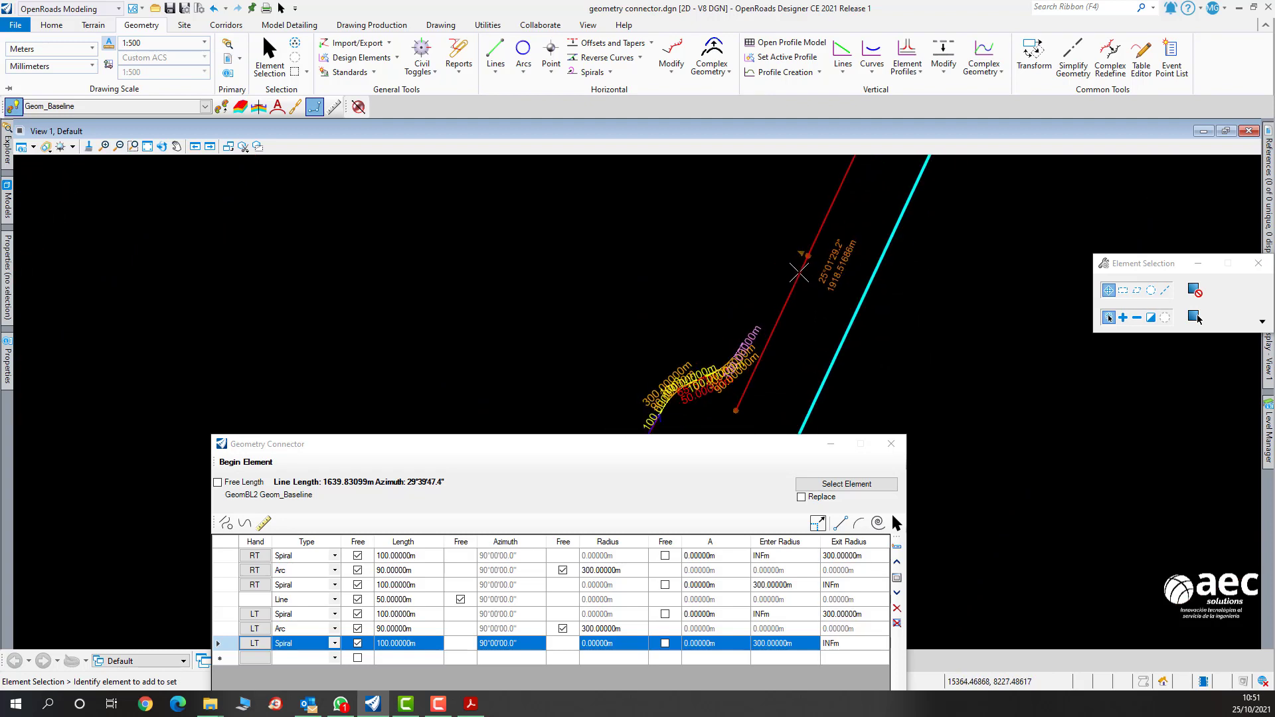
pyautogui.scroll(-2, 797, 274)
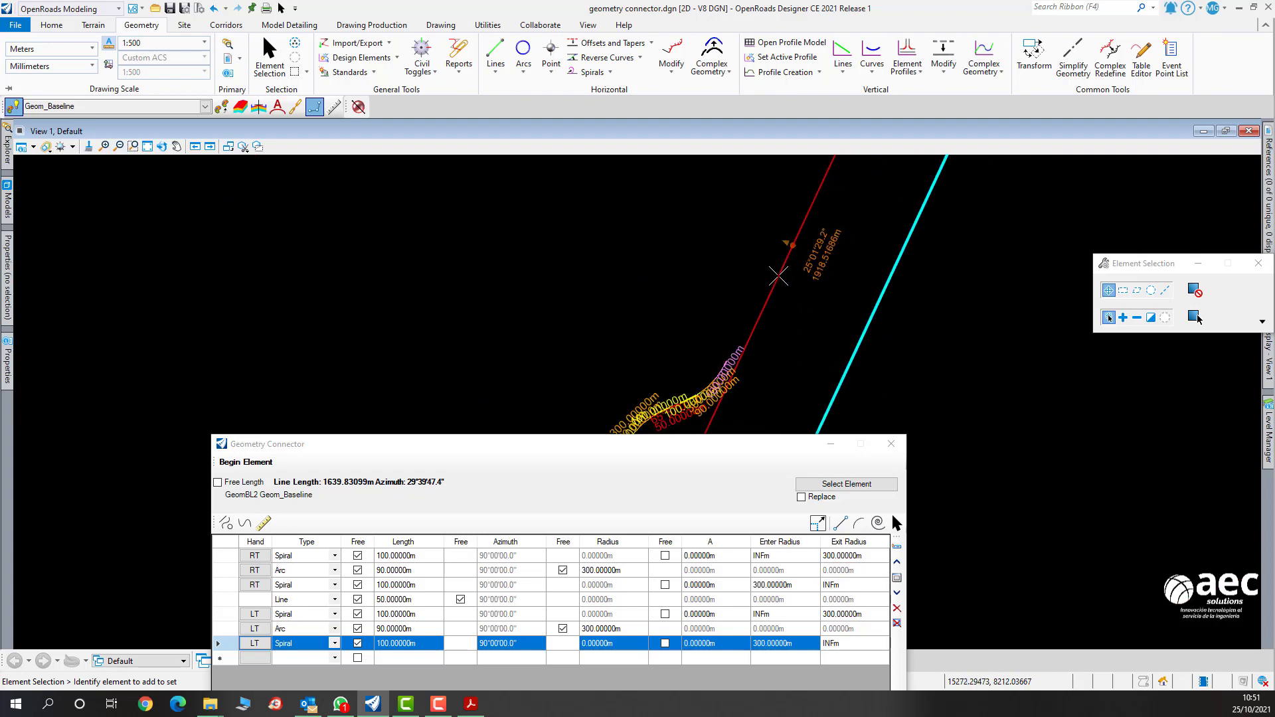
pyautogui.click(780, 277)
pyautogui.moveTo(800, 349); pyautogui.dragTo(844, 239, button='middle')
pyautogui.scroll(5, 770, 278)
pyautogui.scroll(-1, 770, 277)
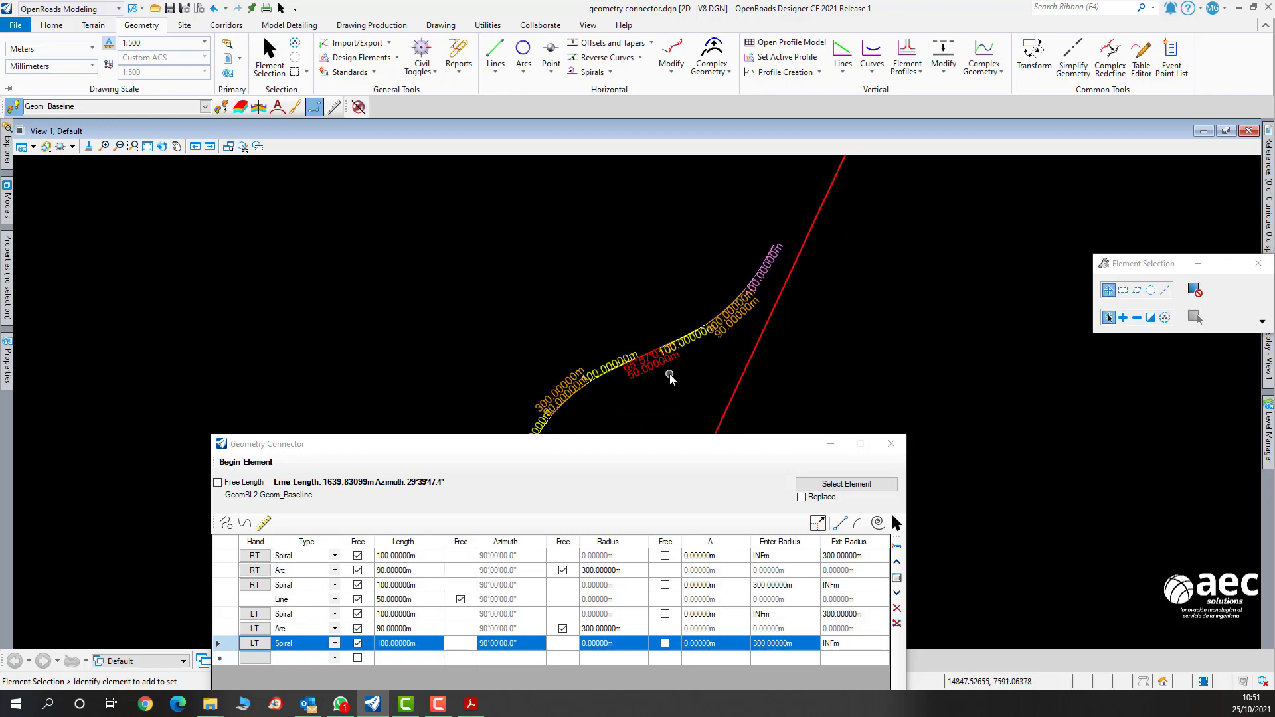
# Reposition the Geometry Connector dialog so the red end line and the last left-hand spiral are uncovered.
pyautogui.moveTo(607, 445); pyautogui.dragTo(829, 415)
pyautogui.scroll(1, 795, 315)
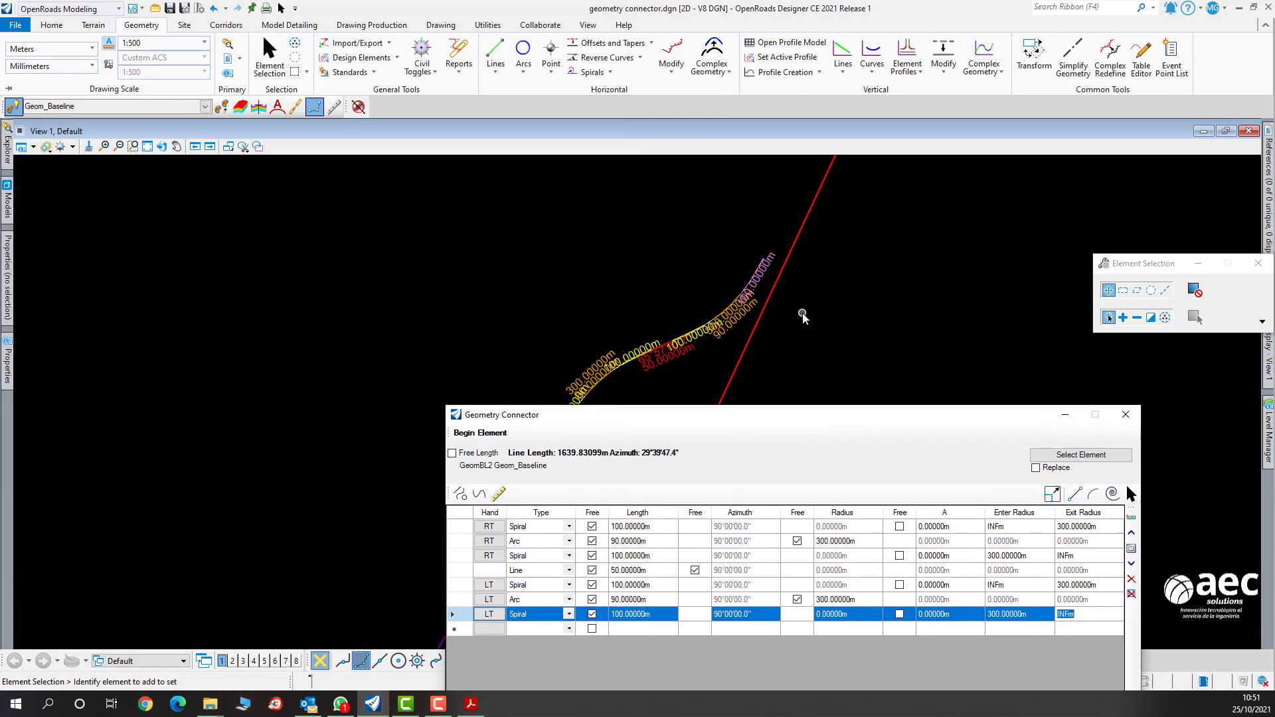
pyautogui.moveTo(814, 423); pyautogui.dragTo(679, 242)
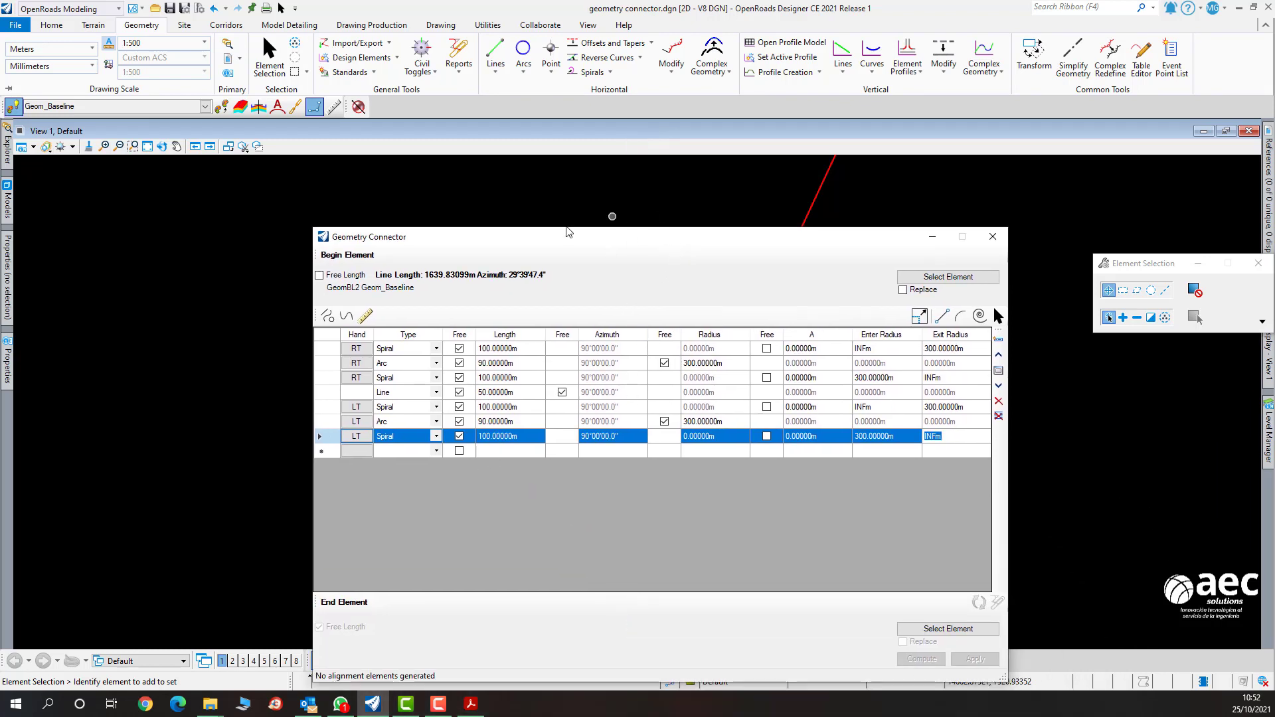
pyautogui.moveTo(688, 245); pyautogui.dragTo(364, 199)
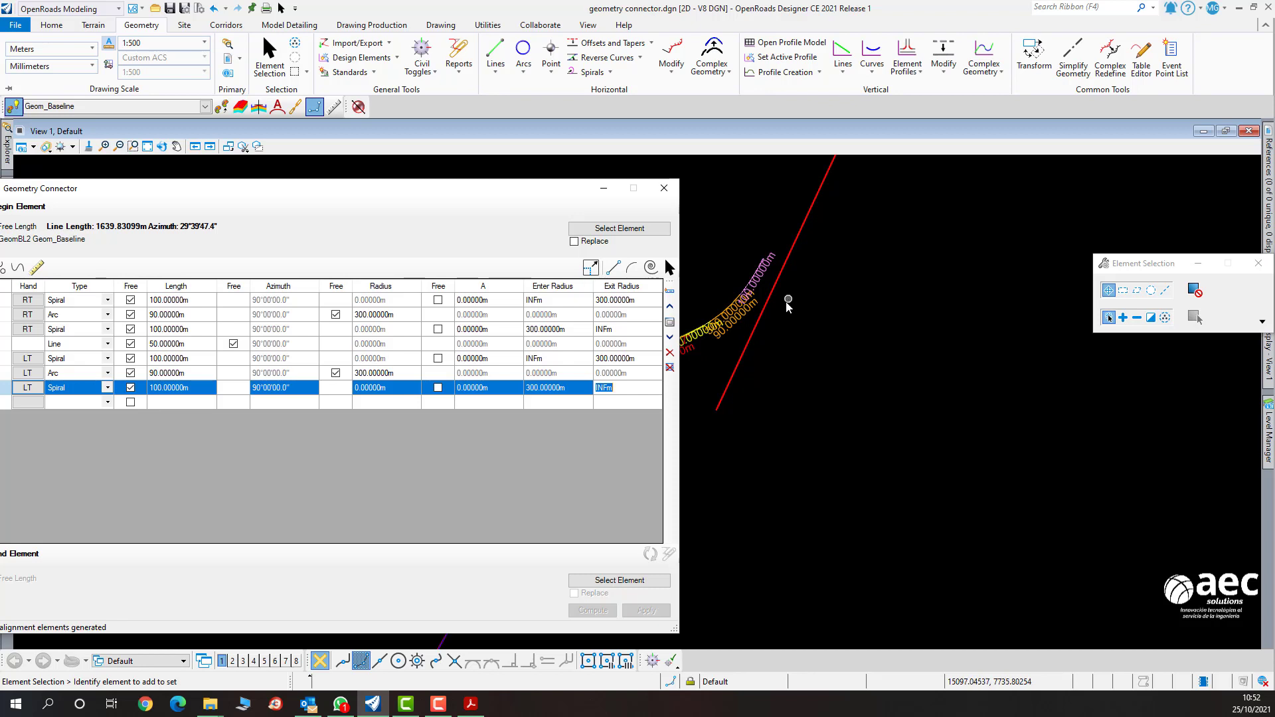
# Pick the red line near the free end of the last left-hand spiral as the connector's end element.
pyautogui.click(641, 579)
pyautogui.click(808, 215)
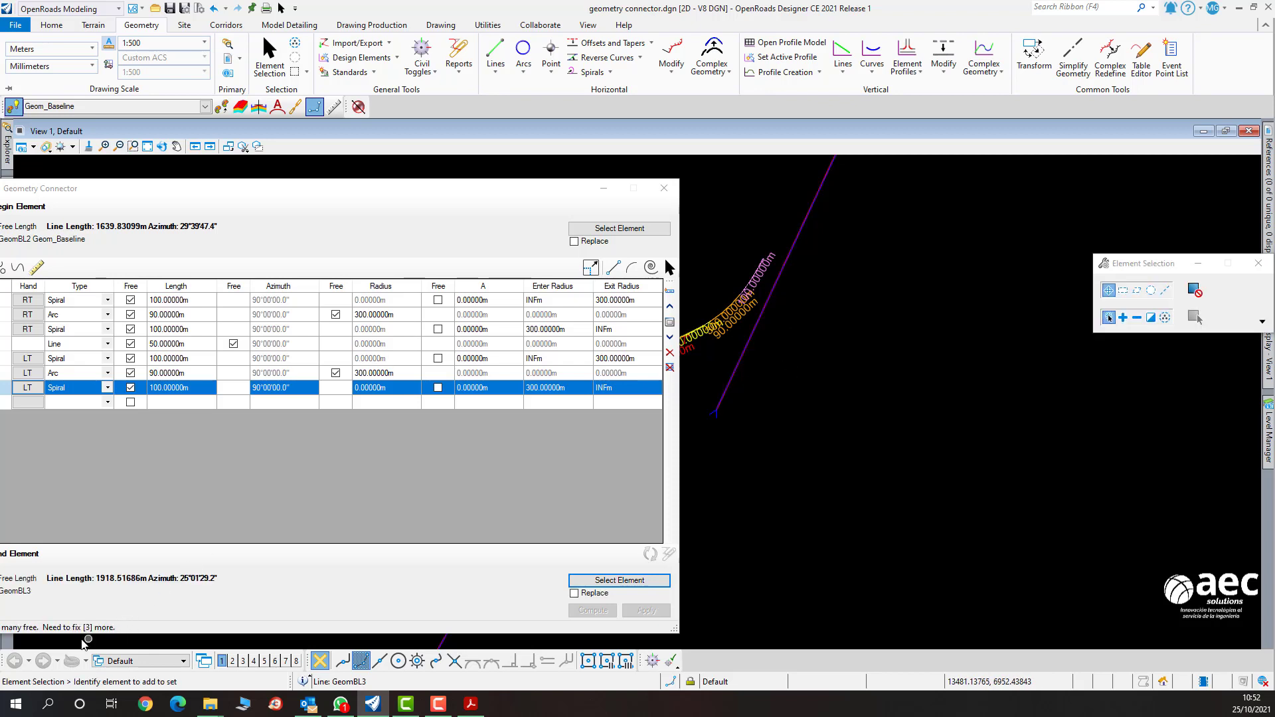
pyautogui.moveTo(273, 191); pyautogui.dragTo(430, 160)
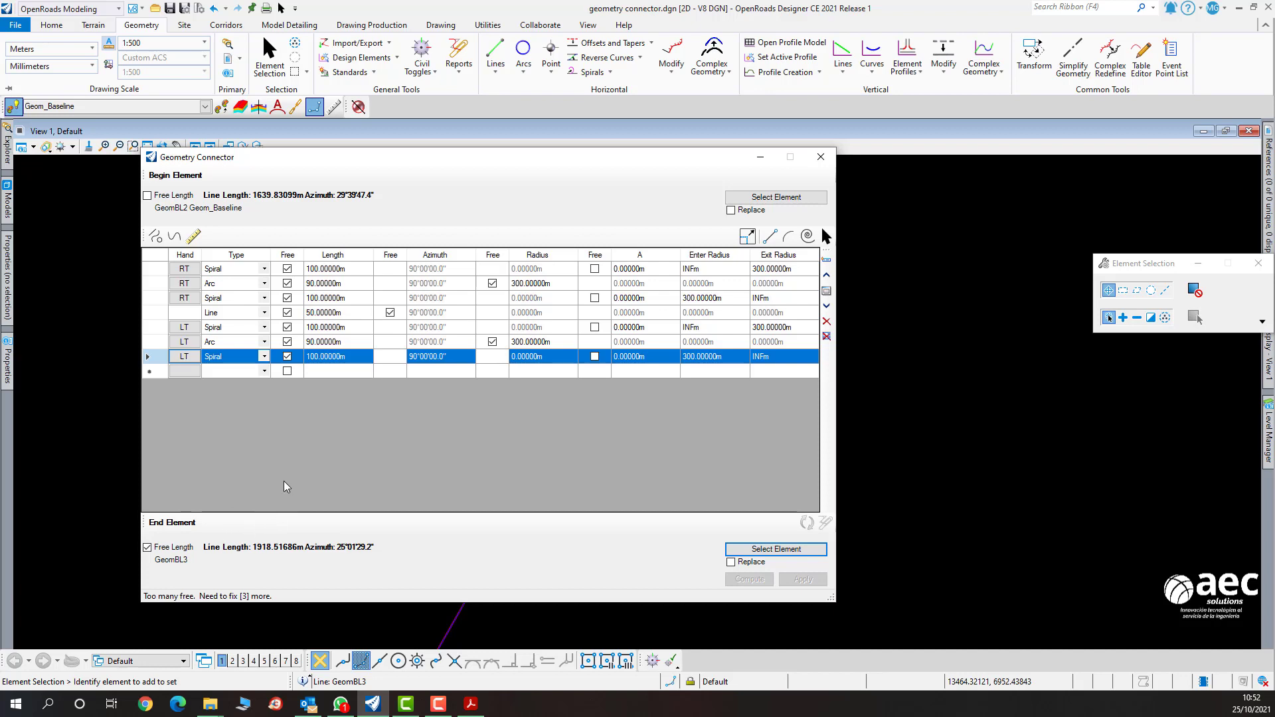
# Make the lengths of the RT arc, the LT arc and the intermediate line fixed instead of free.
pyautogui.click(287, 285)
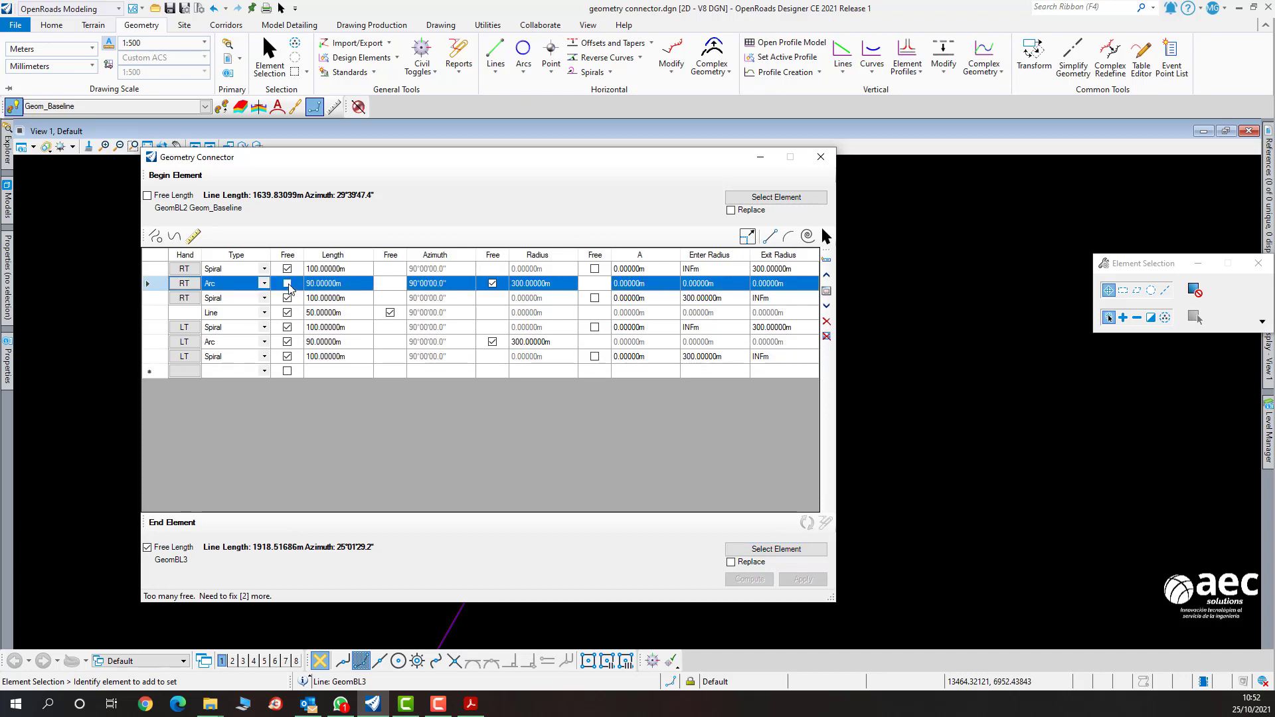
pyautogui.click(288, 342)
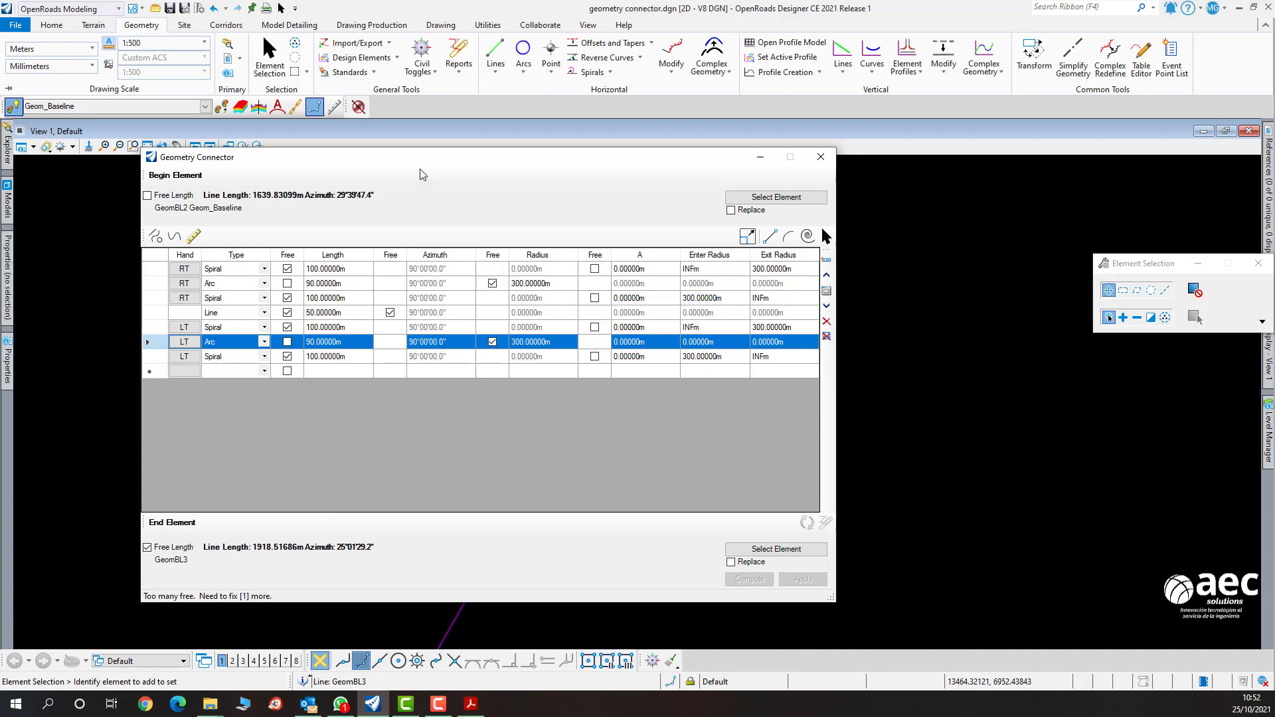
pyautogui.moveTo(420, 160); pyautogui.dragTo(840, 443)
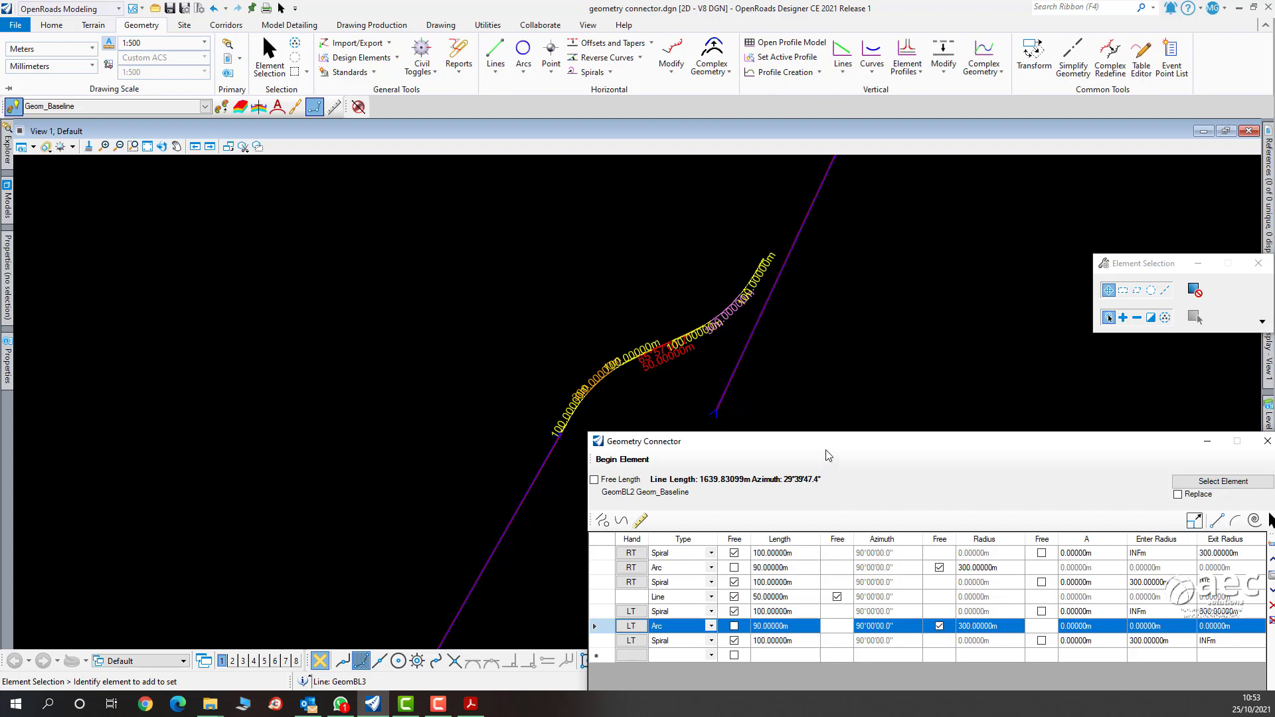
pyautogui.moveTo(814, 447); pyautogui.dragTo(412, 182)
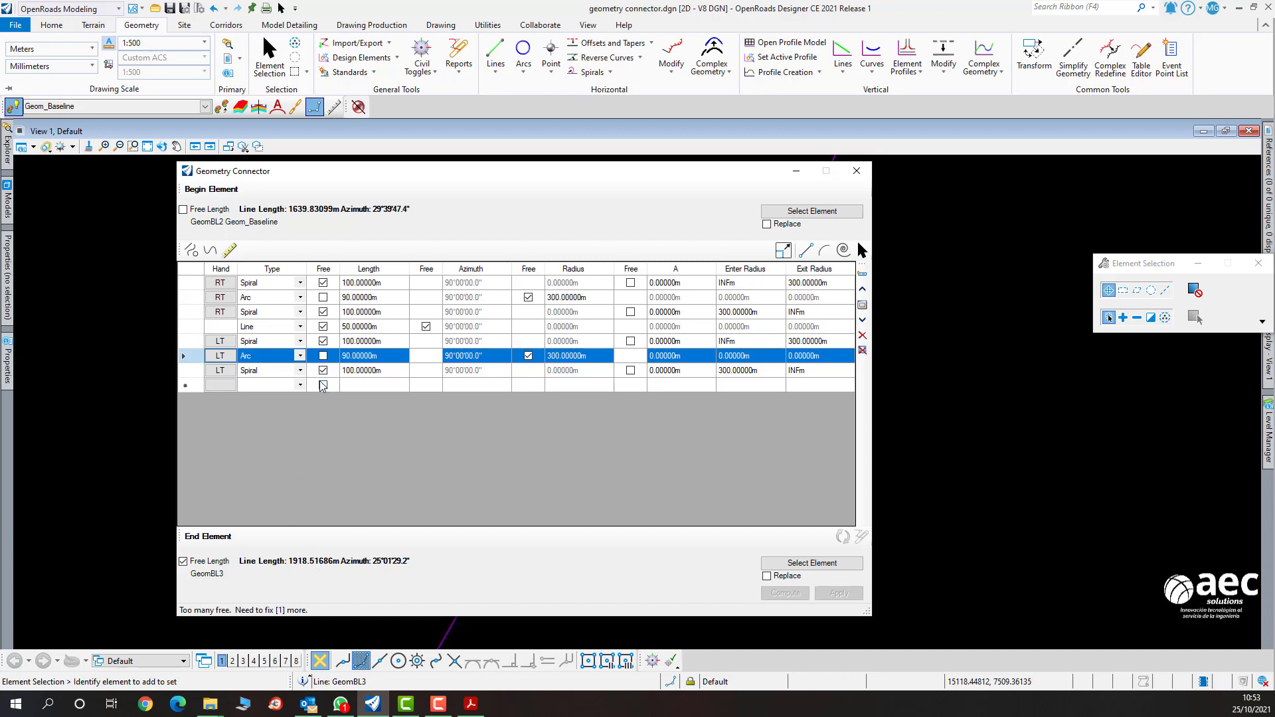
pyautogui.click(324, 326)
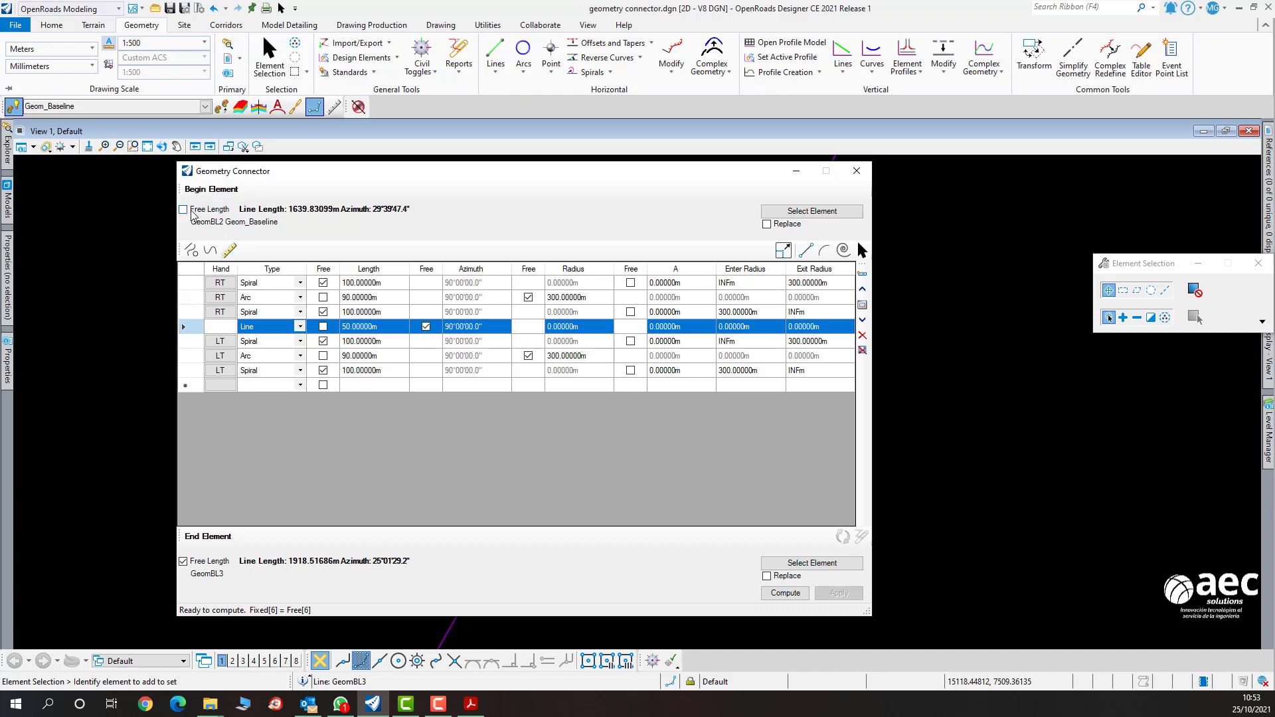
# Compute the connector solution and apply it to create the spiraled reverse curve.
pyautogui.click(323, 311)
pyautogui.click(785, 593)
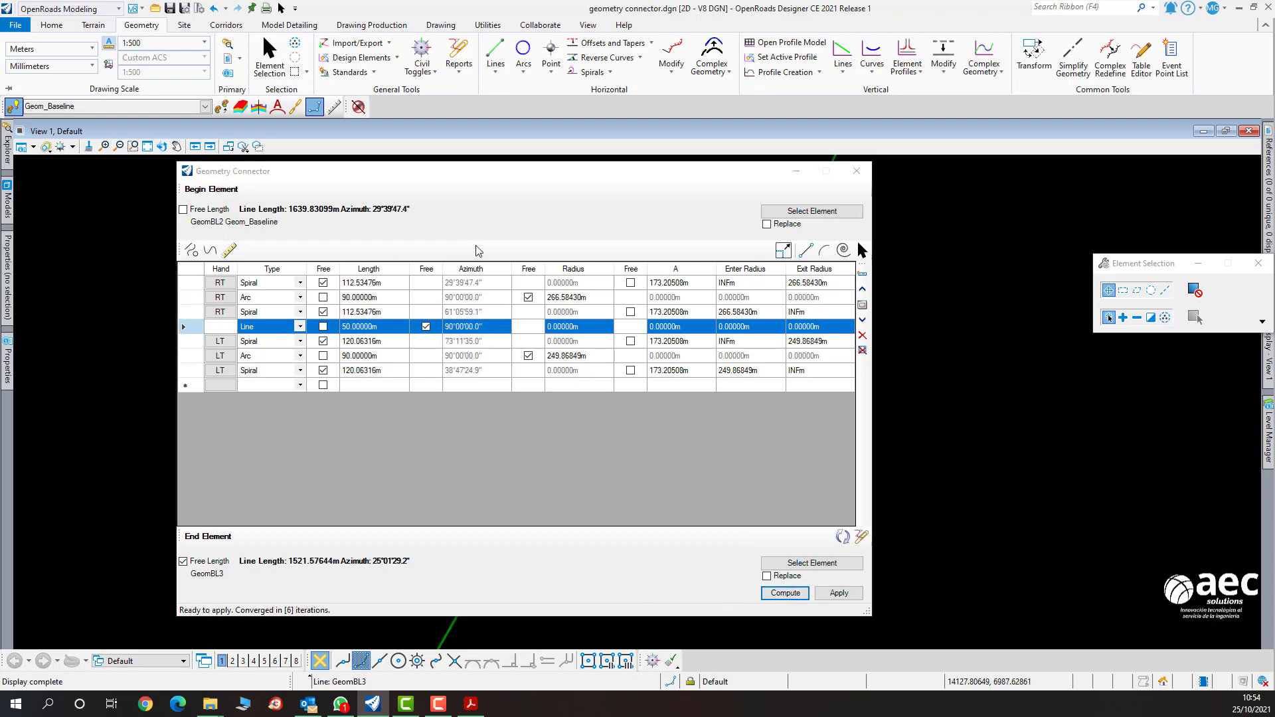
pyautogui.moveTo(495, 186); pyautogui.dragTo(1232, 254)
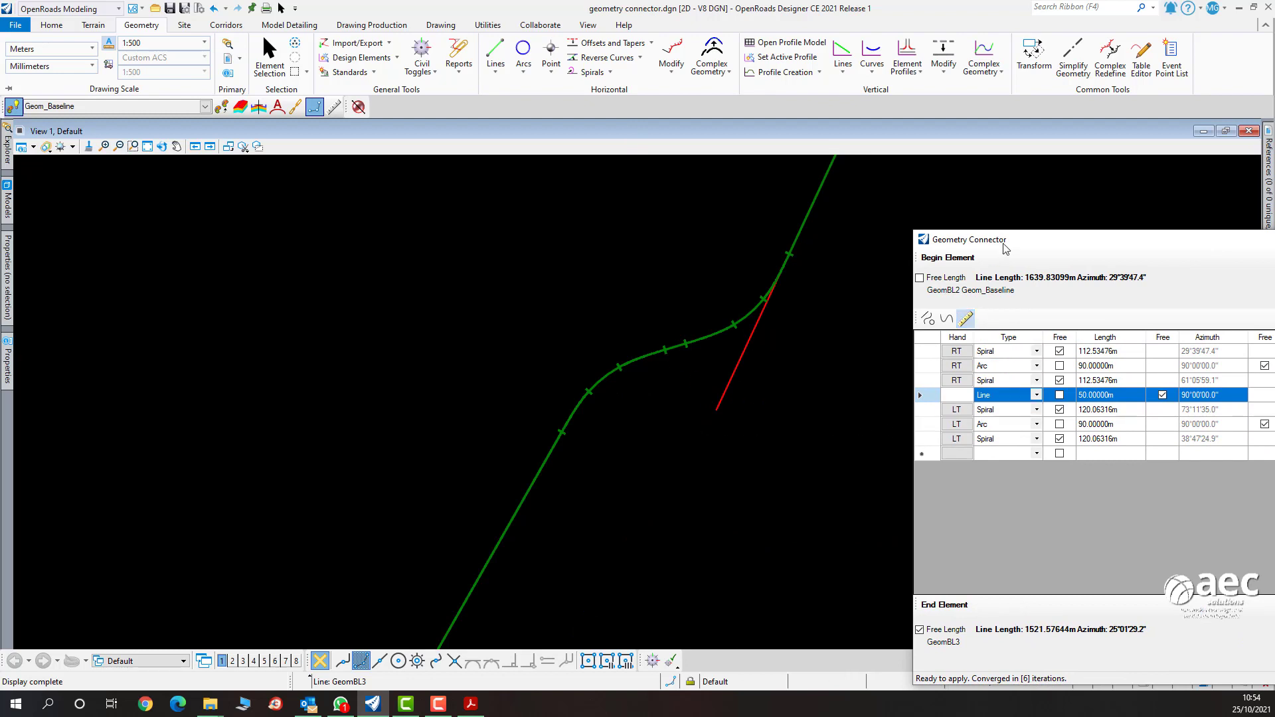
pyautogui.moveTo(1004, 241); pyautogui.dragTo(586, 157)
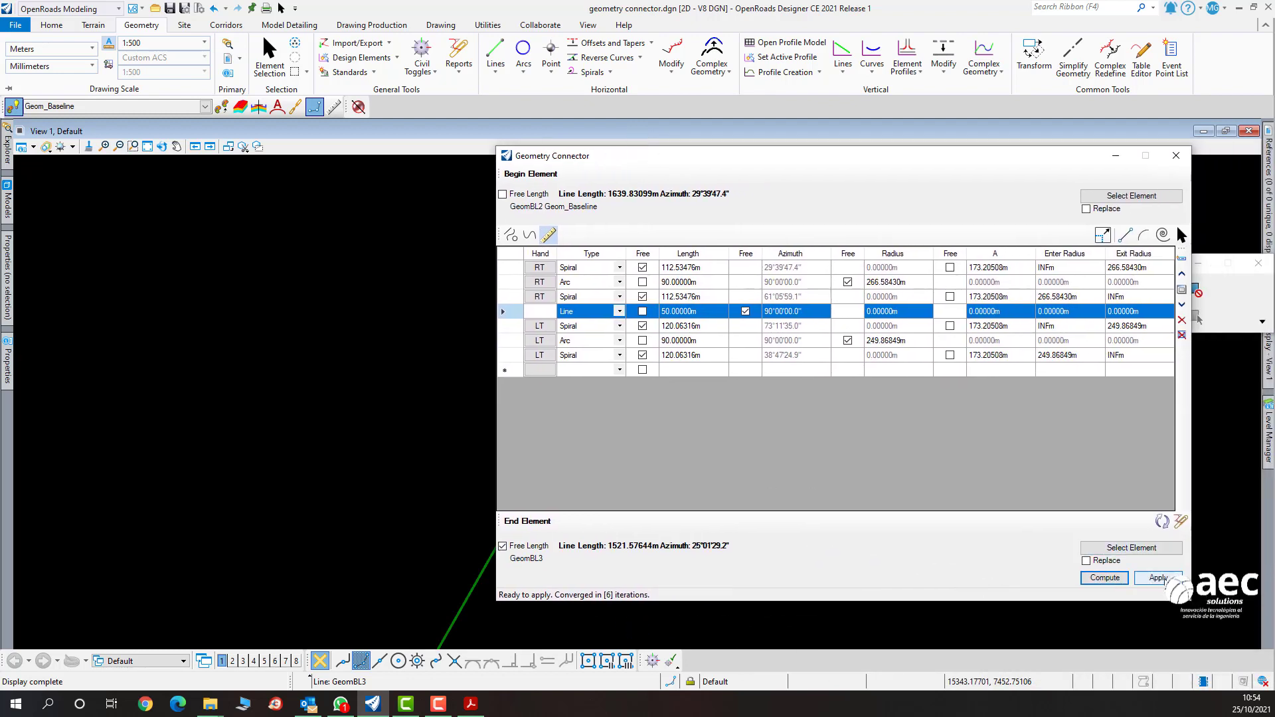
pyautogui.click(1159, 578)
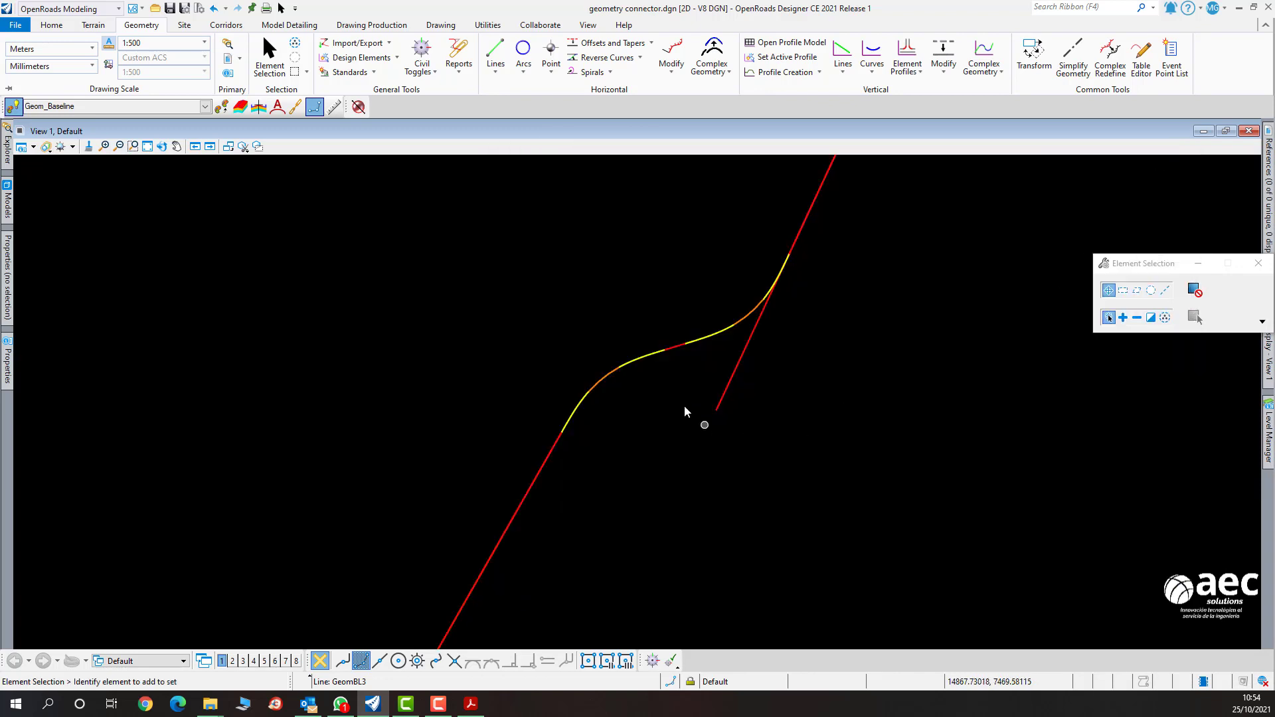
# Select the new reverse curve and examine its spiral lengths, arc radii and intermediate line.
pyautogui.click(675, 348)
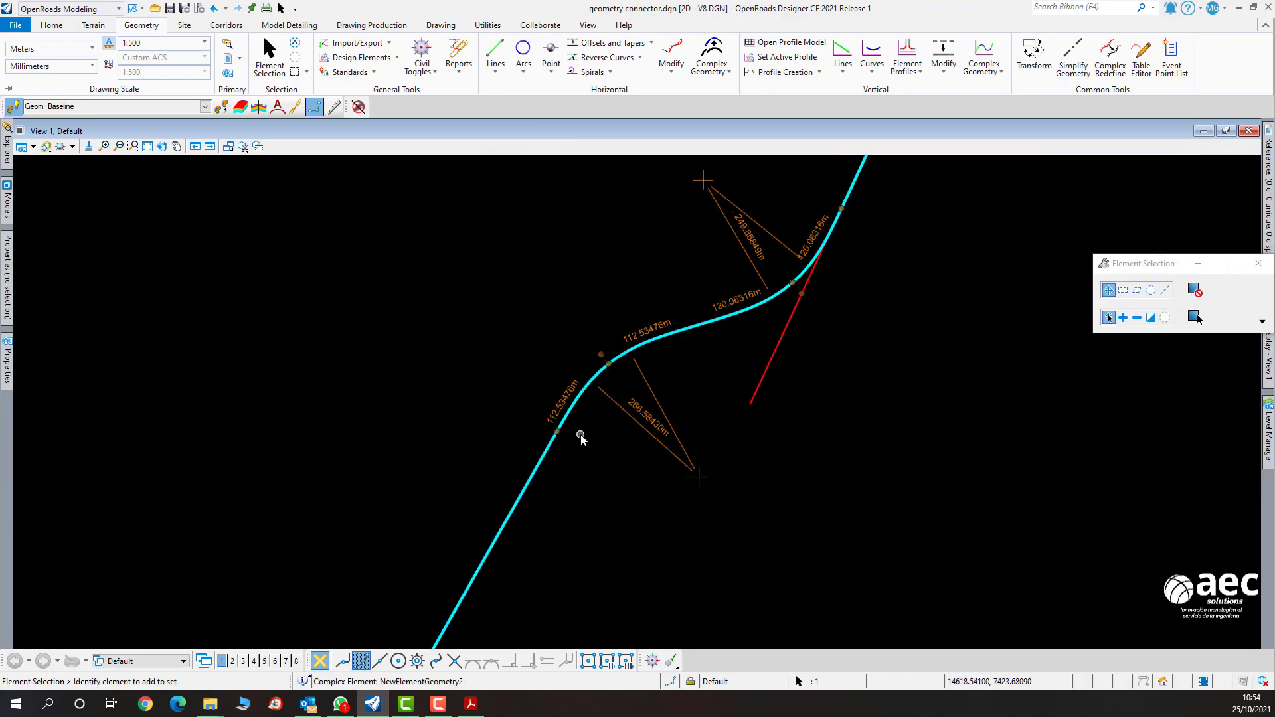
pyautogui.scroll(2, 673, 417)
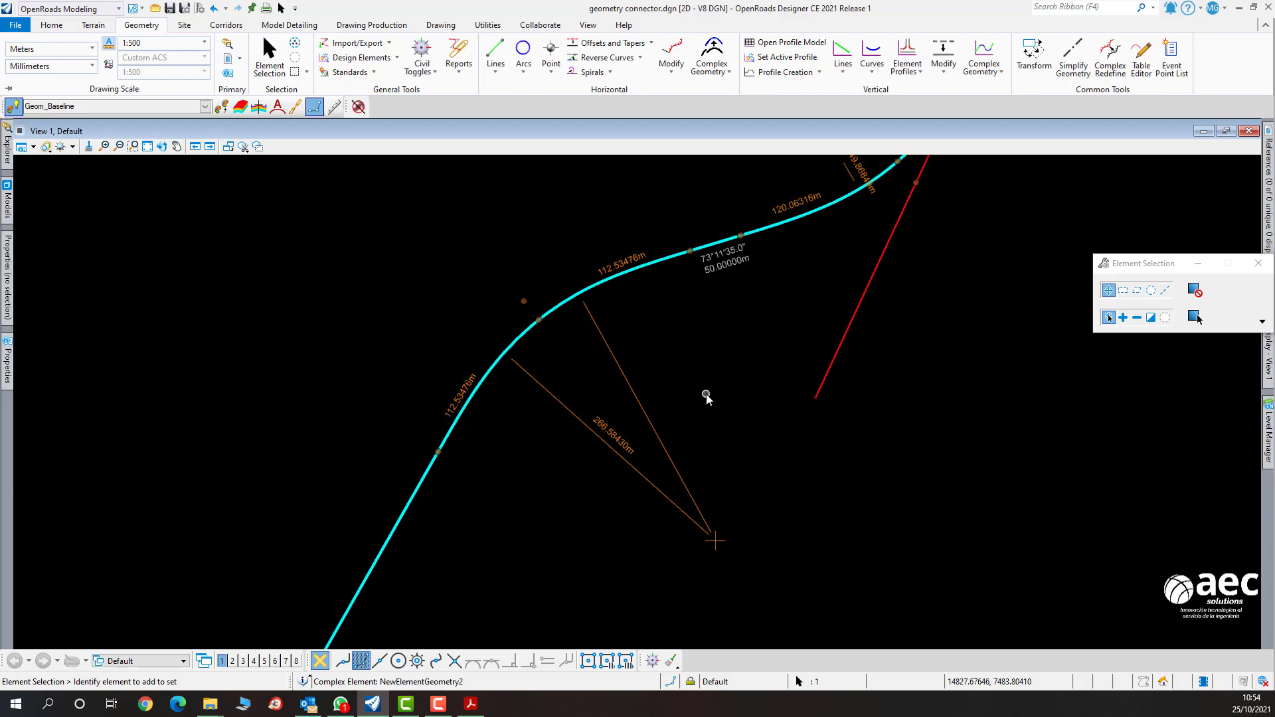
pyautogui.scroll(1, 707, 397)
pyautogui.scroll(-1, 563, 478)
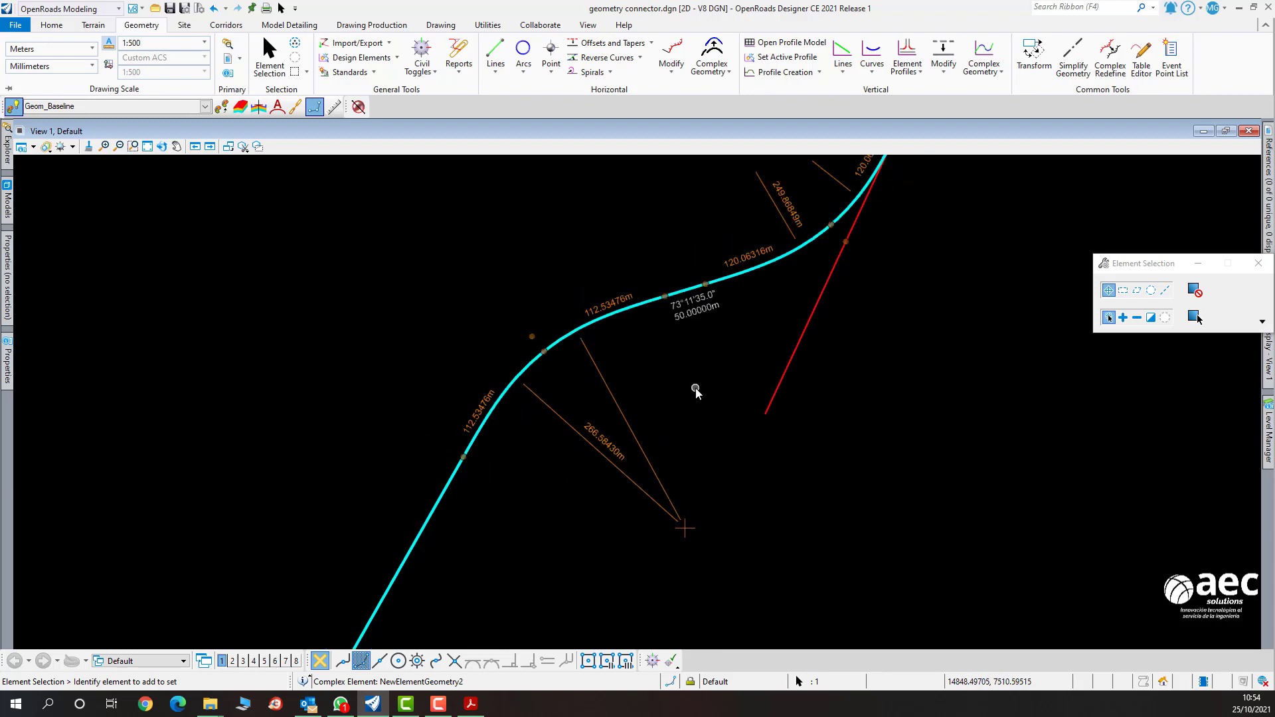
pyautogui.scroll(-1, 696, 389)
pyautogui.scroll(1, 680, 421)
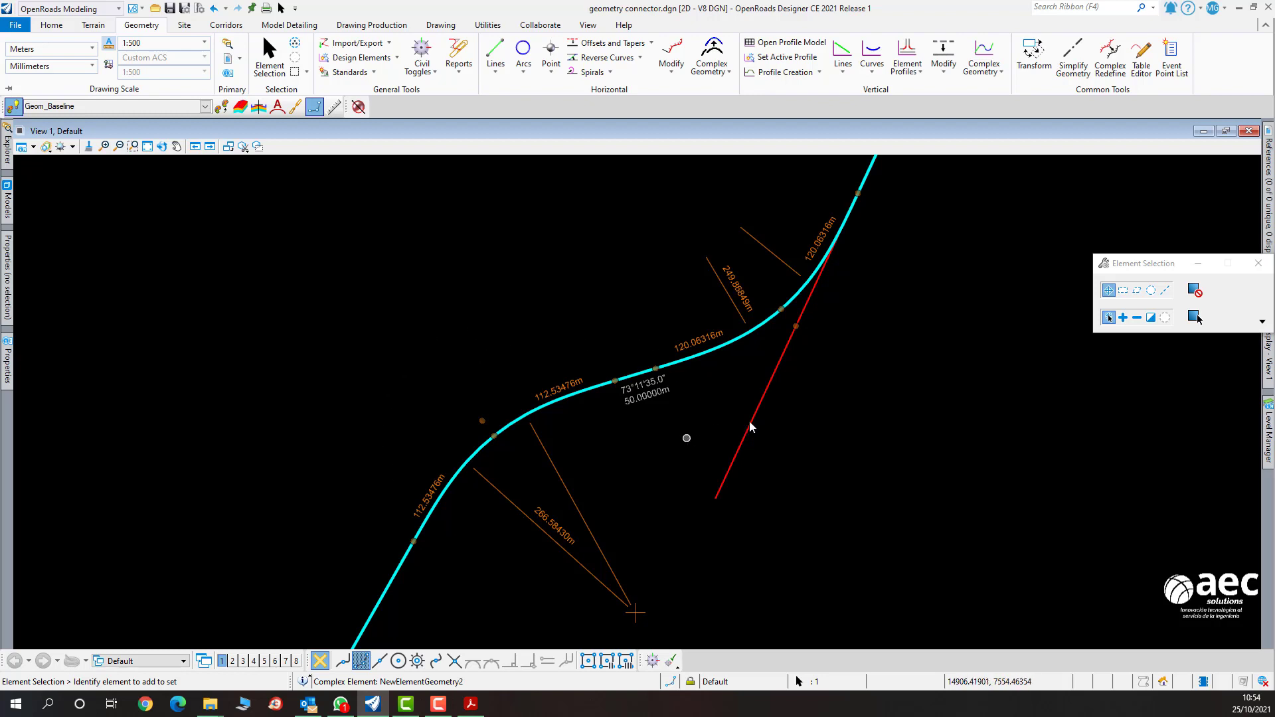
pyautogui.scroll(-1, 817, 407)
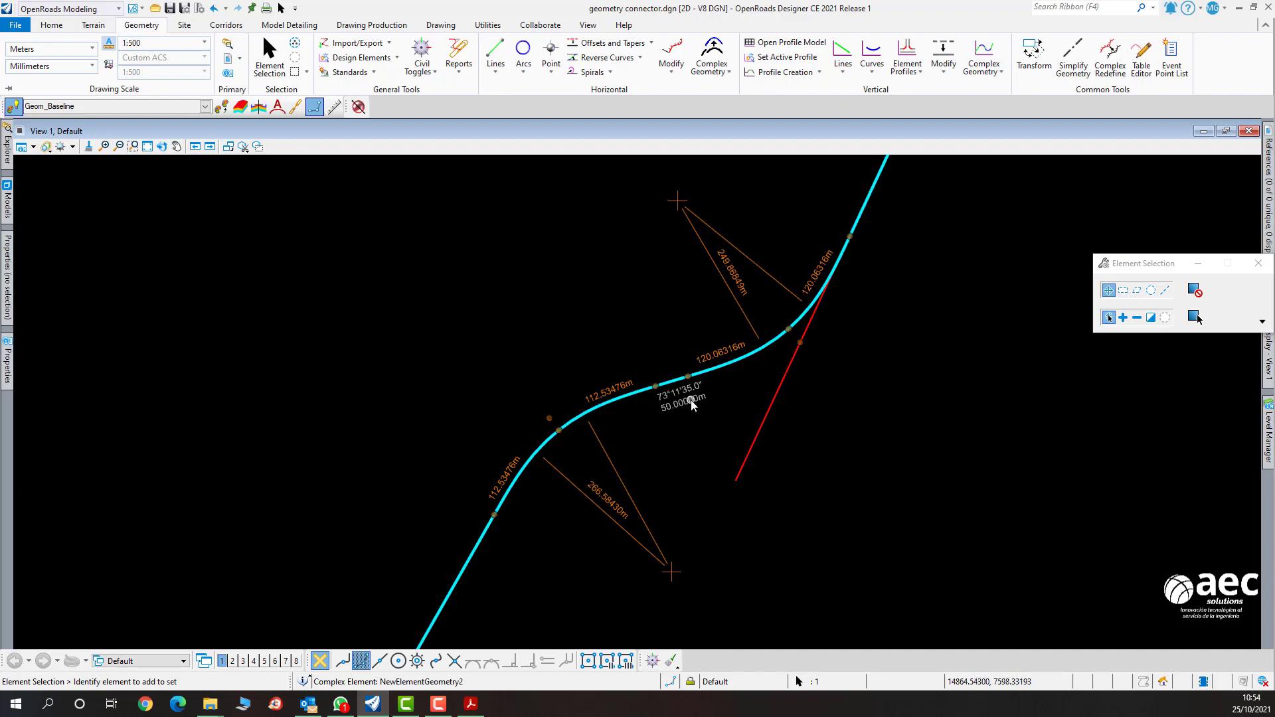
pyautogui.scroll(2, 691, 401)
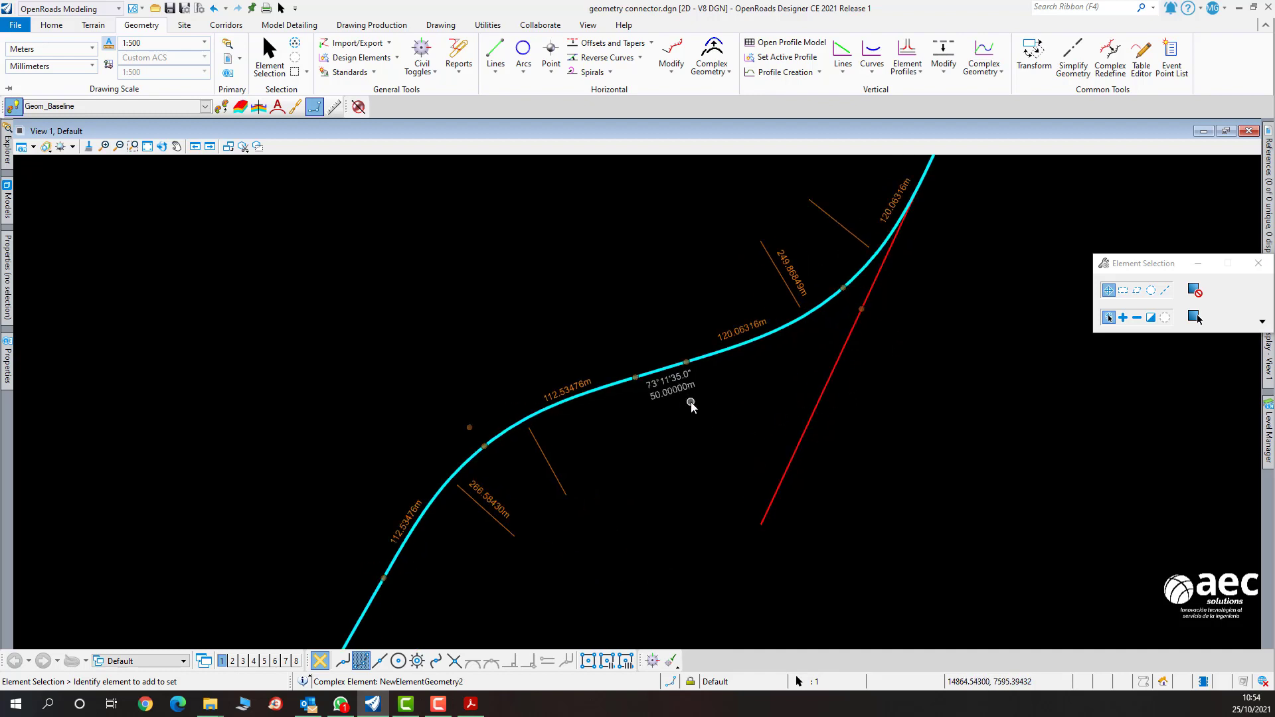
# Try to set the length of the line between the two inner spirals to 0 m.
pyautogui.rightClick(660, 374)
pyautogui.press('Escape')
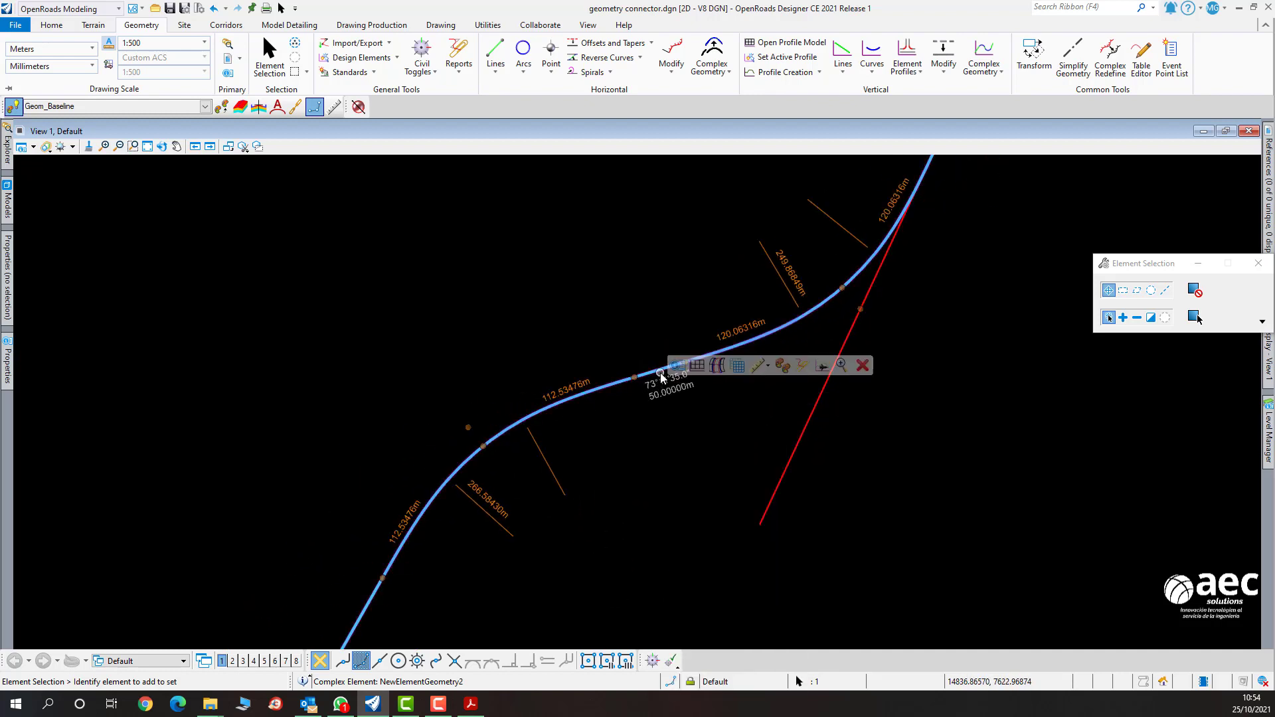
pyautogui.click(670, 406)
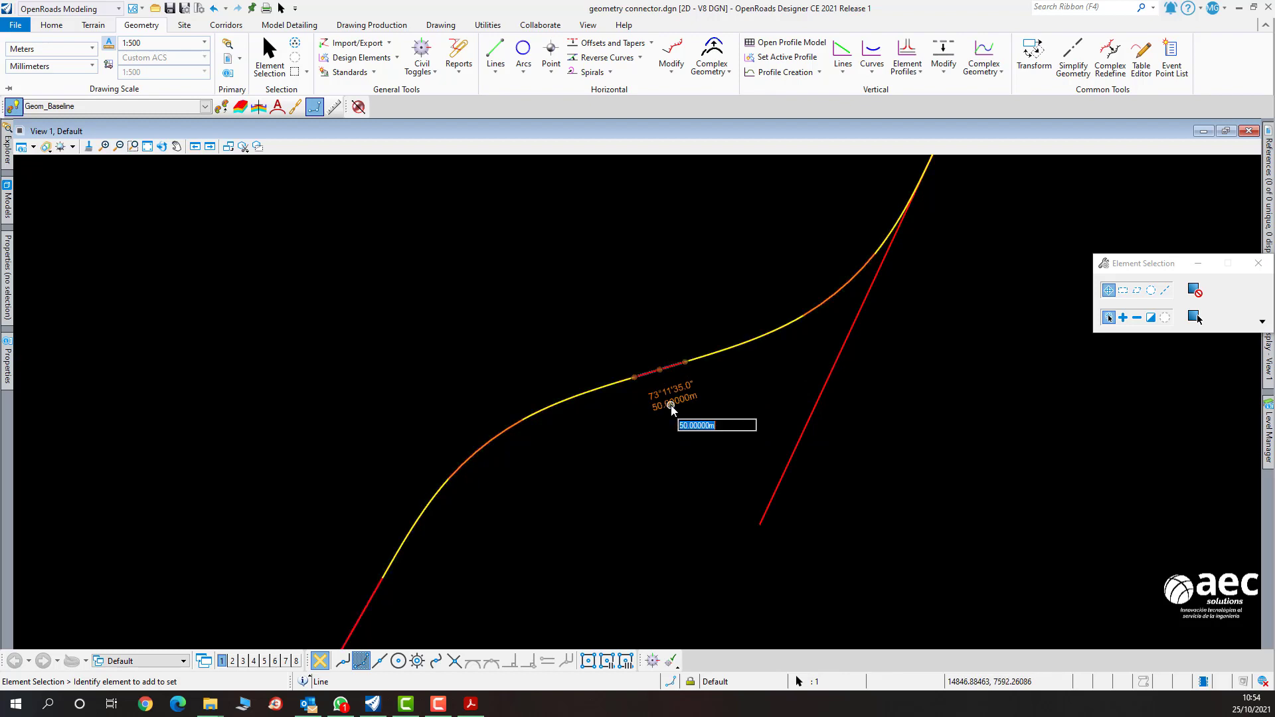
pyautogui.write('0')
pyautogui.press('Return')
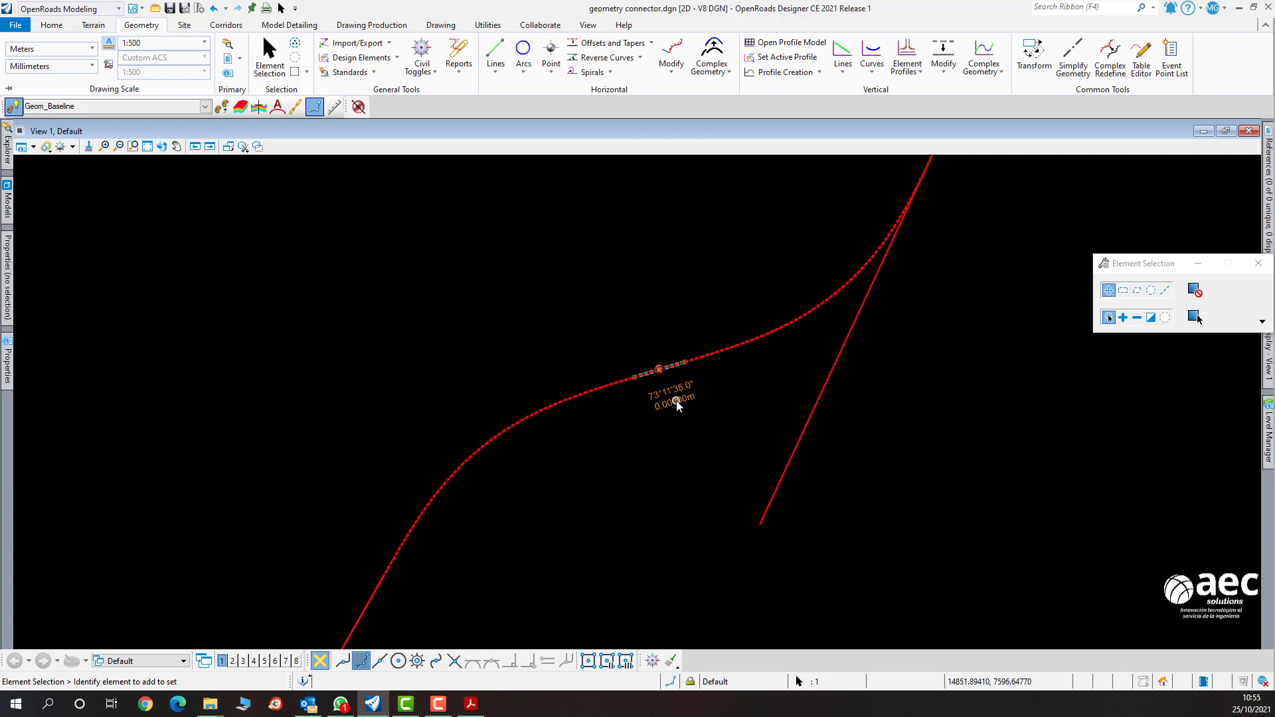
# Set the length of the line between the two inner spirals back to 50 m.
pyautogui.click(676, 403)
pyautogui.write('50')
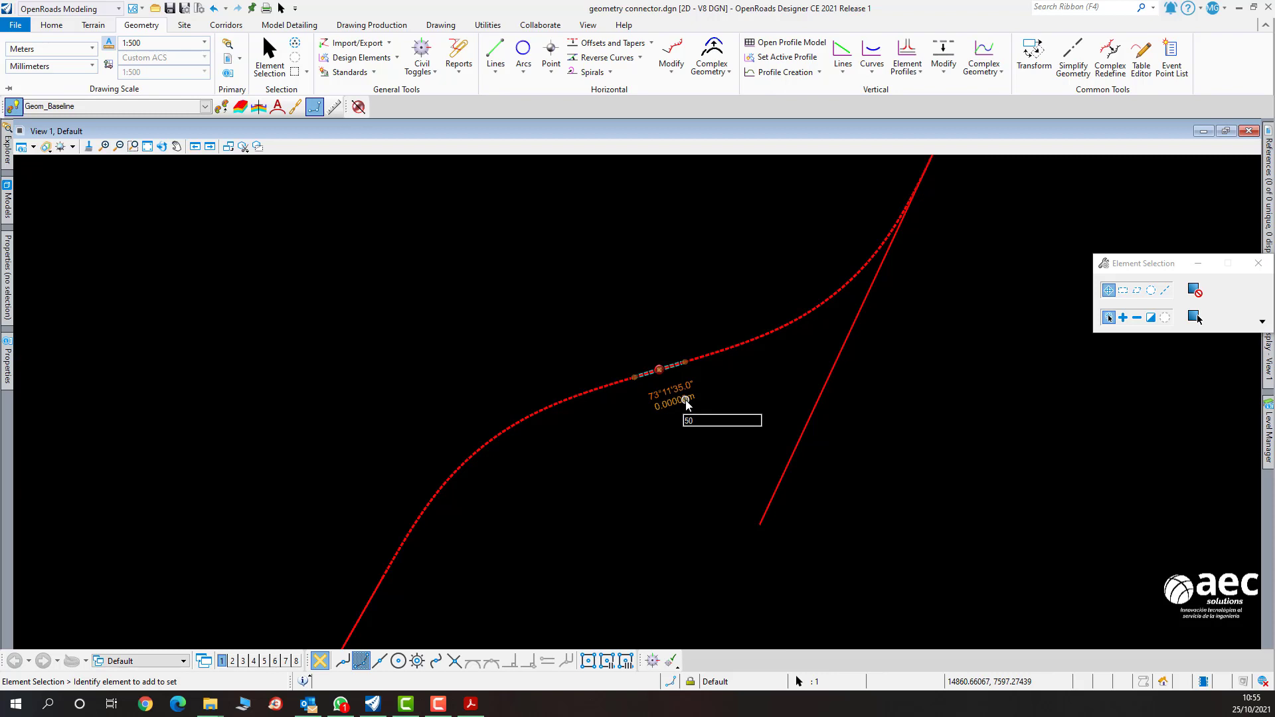
pyautogui.press('Return')
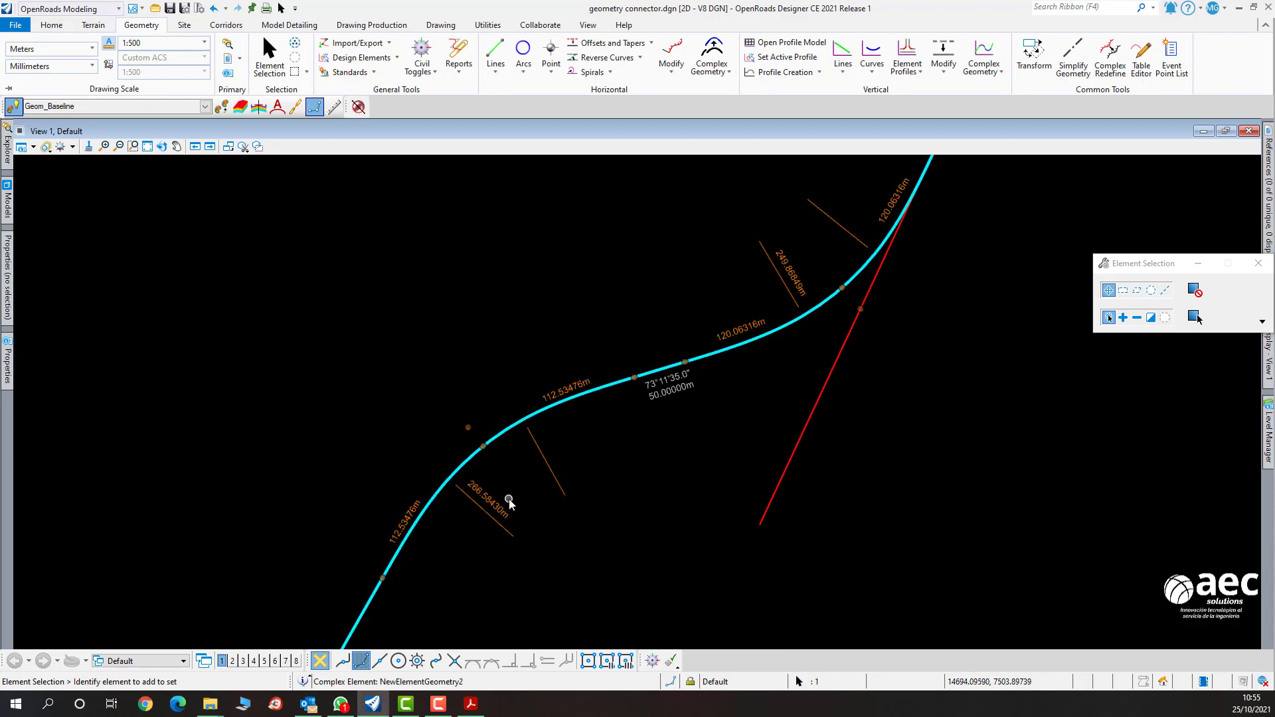
# Set the radius of the reverse curve's first, right-hand arc to 270 m.
pyautogui.moveTo(657, 372)
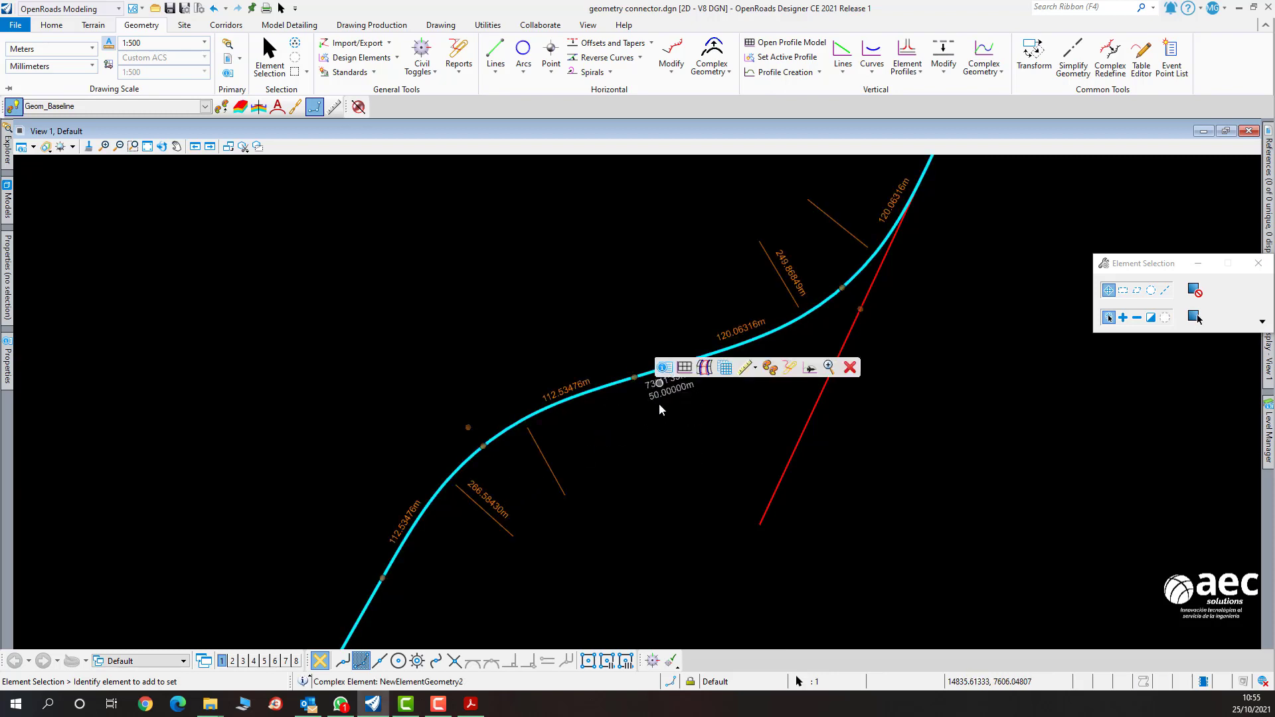
pyautogui.click(495, 502)
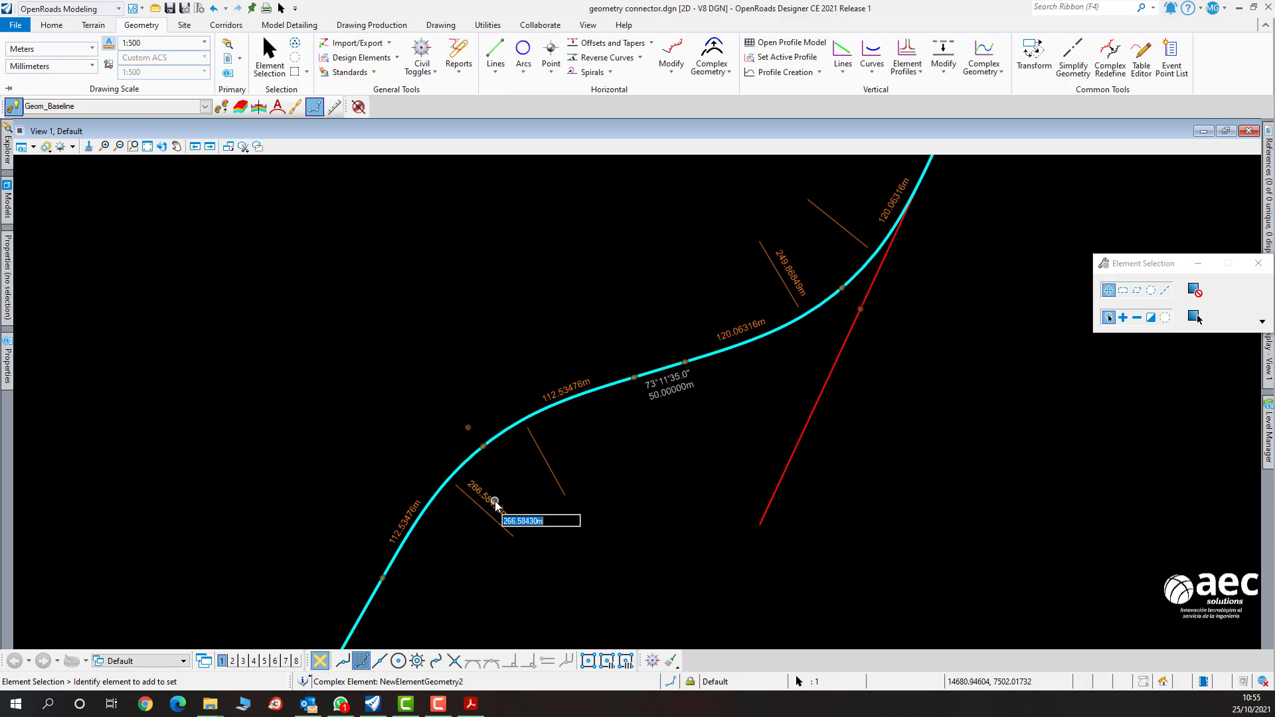
pyautogui.write('2')
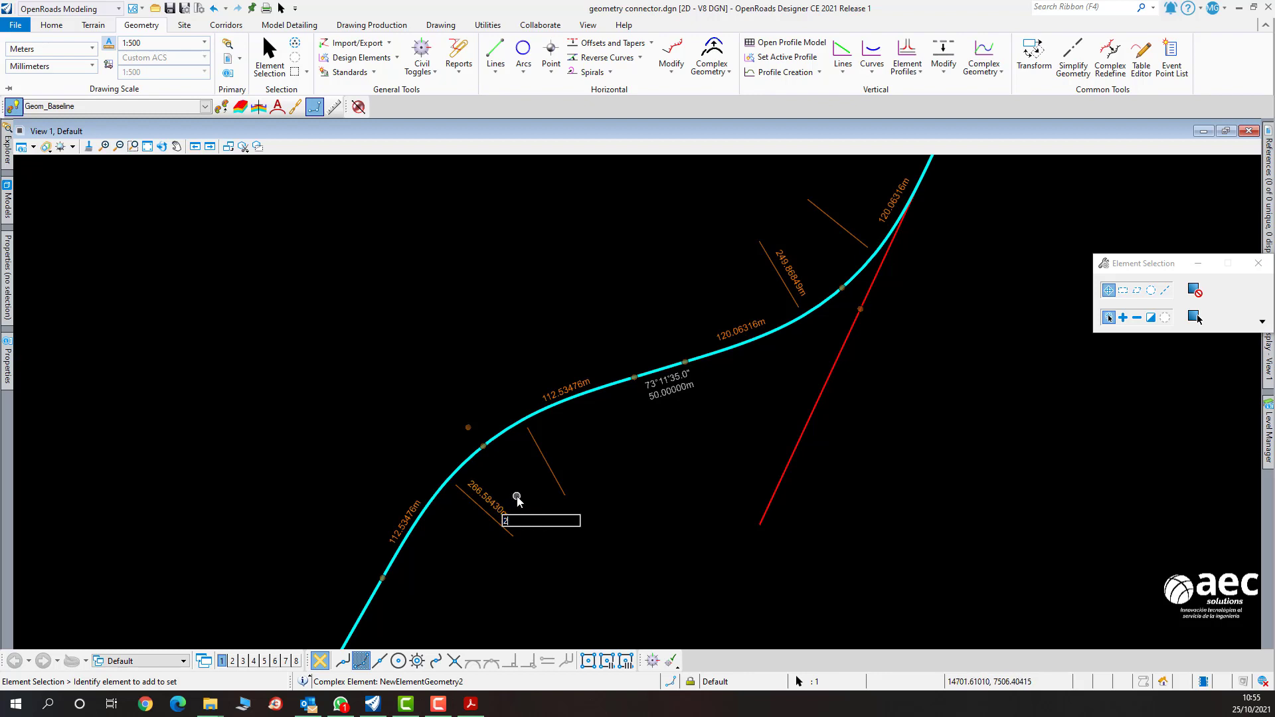
pyautogui.write('70.00000m')
pyautogui.press('Return')
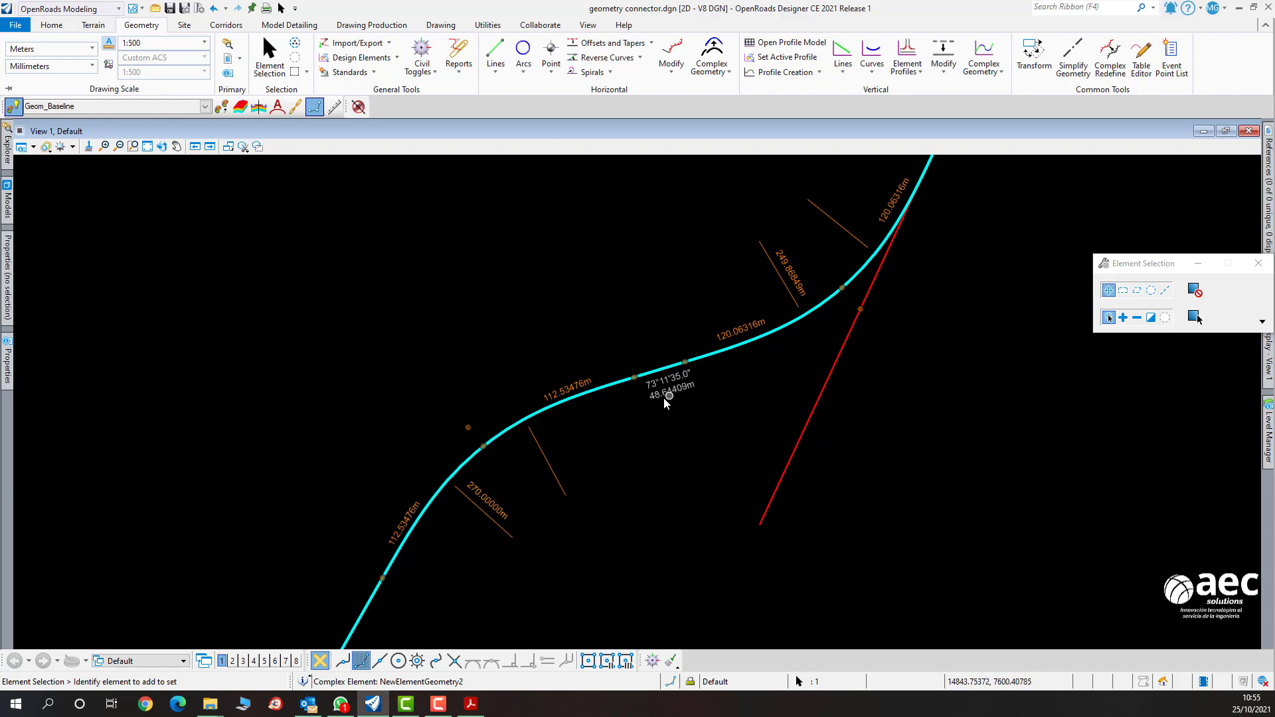
# Set the radius of the reverse curve's first, right-hand arc to 300 m.
pyautogui.click(490, 502)
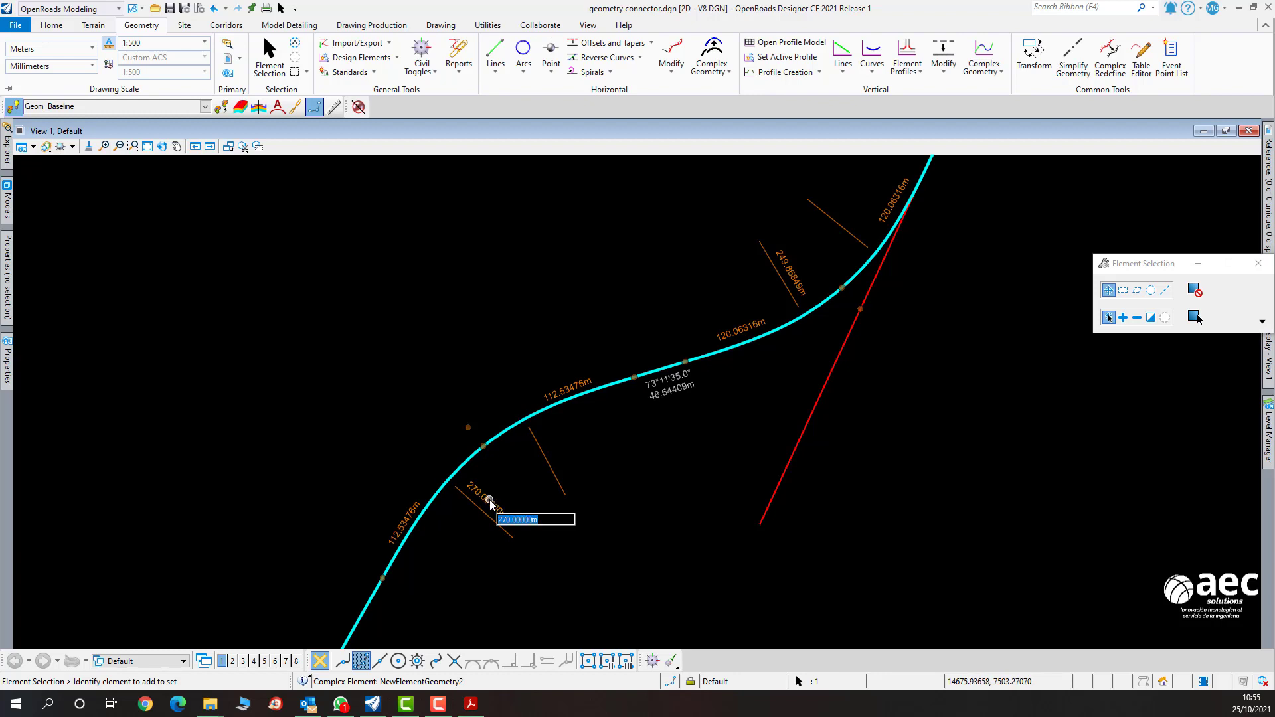
pyautogui.write('300')
pyautogui.press('Return')
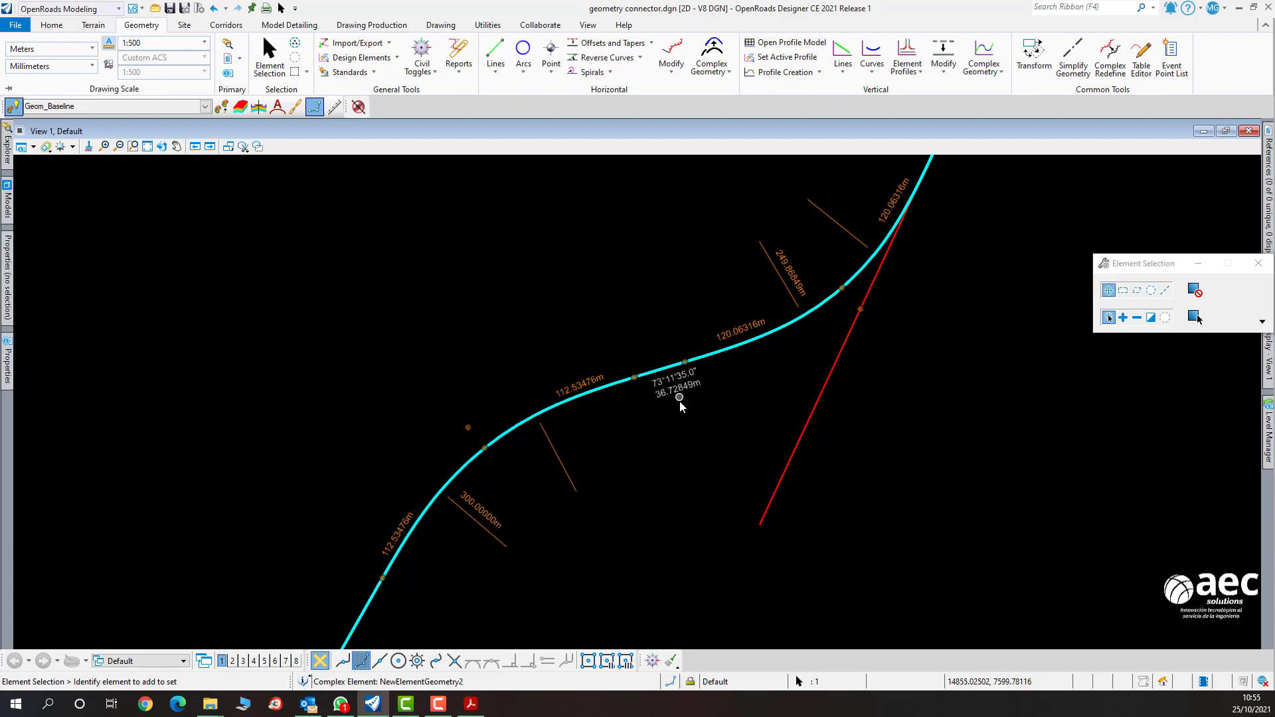
# Set the radius of the reverse curve's second, left-hand arc to 300 m.
pyautogui.click(797, 280)
pyautogui.write('3')
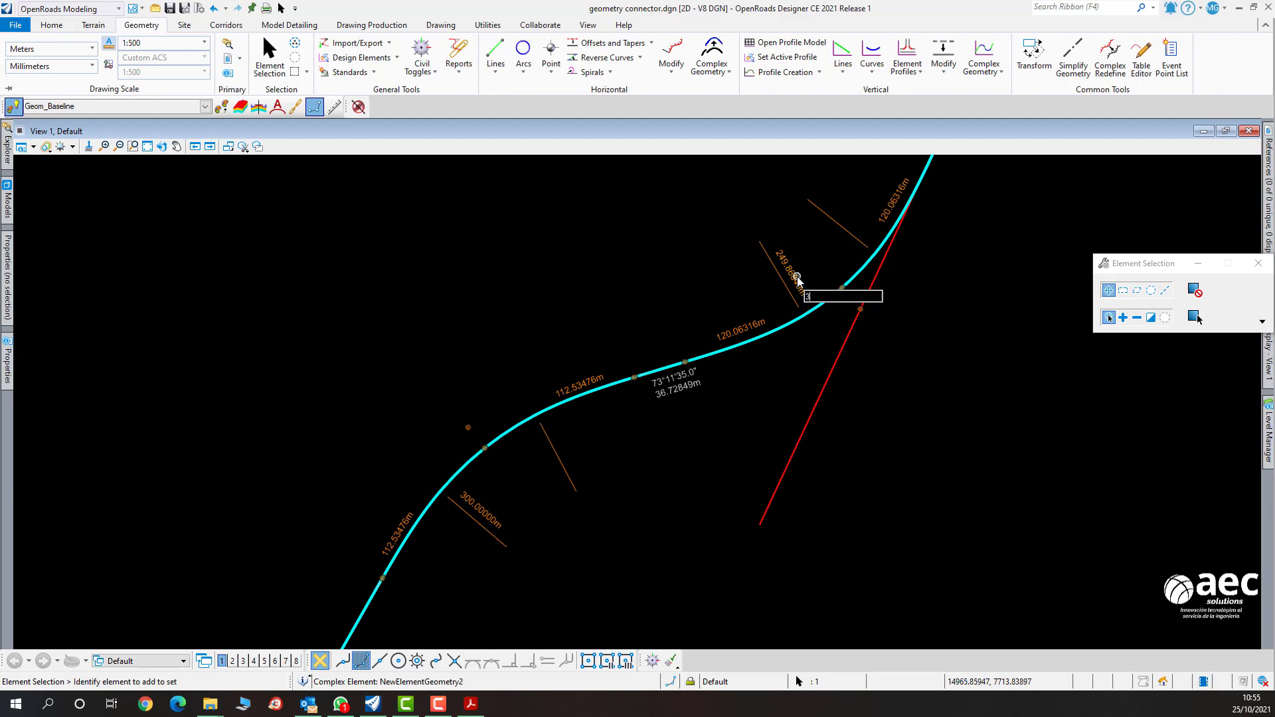
pyautogui.write('00')
pyautogui.press('Return')
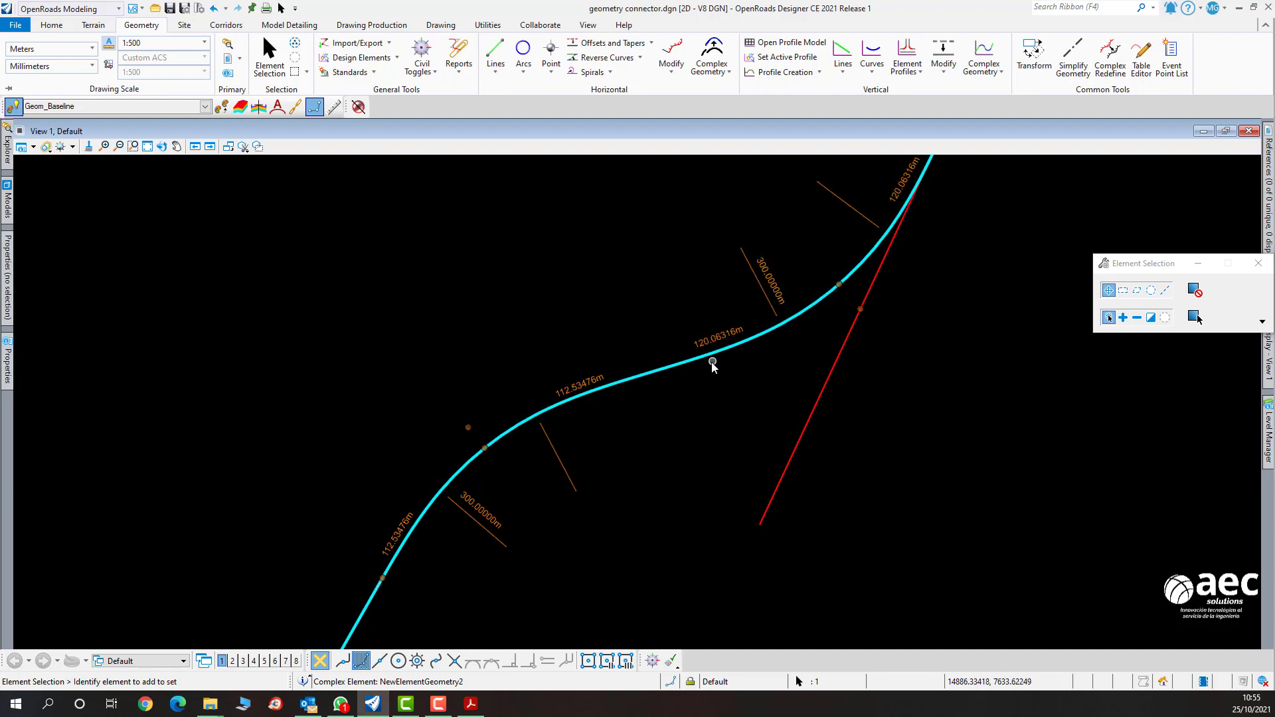
# Examine the straight segment between the two inner spirals and the spiral lengths on either side of it.
pyautogui.scroll(4, 710, 361)
pyautogui.scroll(4, 477, 416)
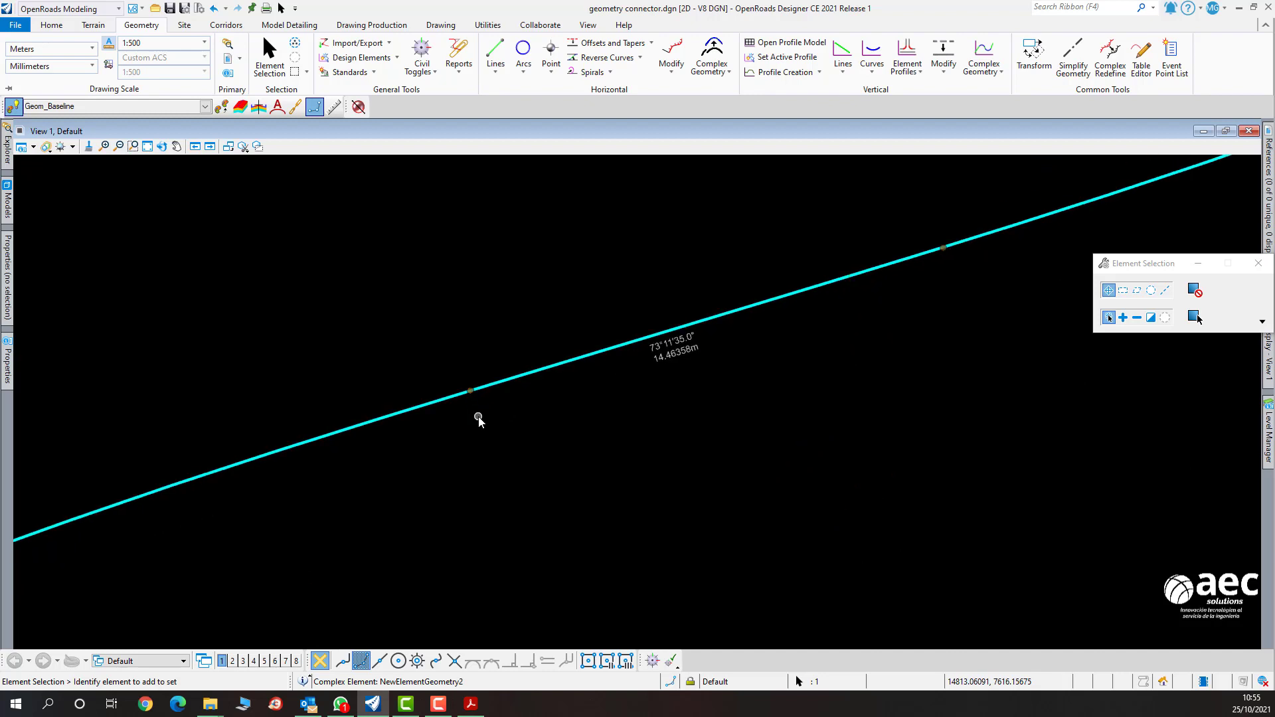
pyautogui.scroll(-3, 478, 417)
pyautogui.scroll(2, 586, 401)
pyautogui.scroll(-3, 571, 418)
pyautogui.scroll(2, 565, 425)
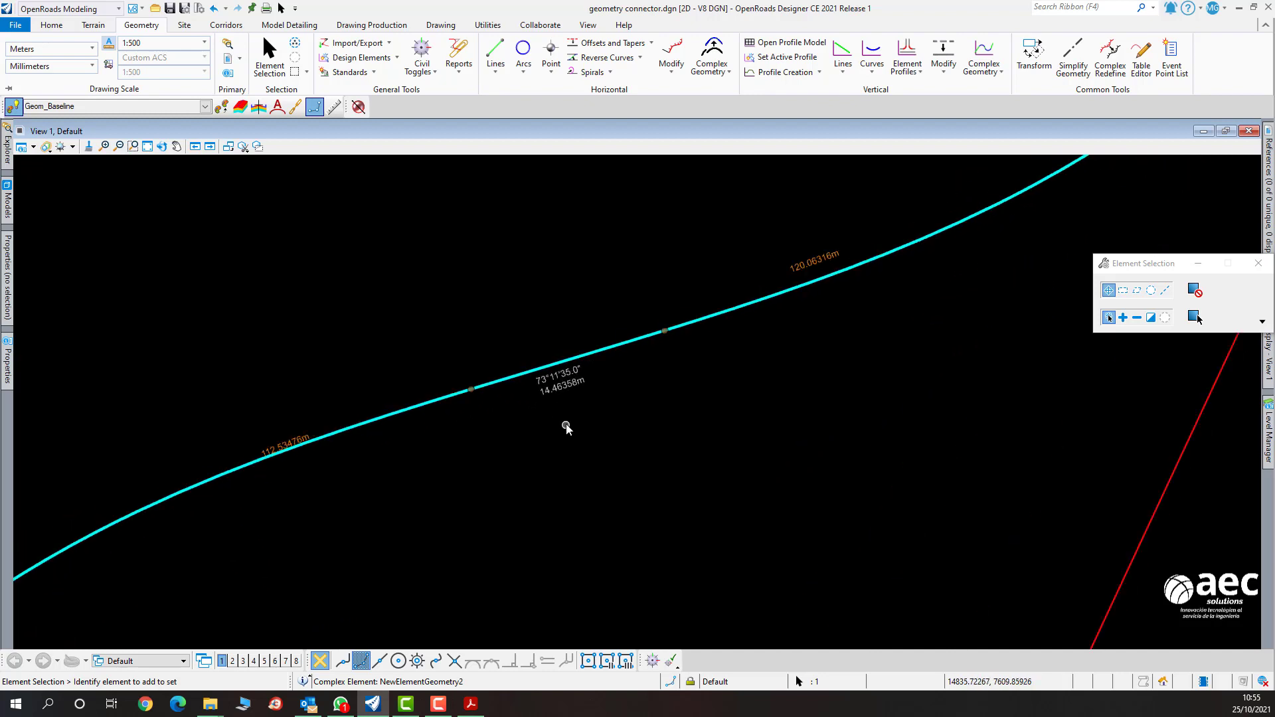
pyautogui.scroll(-1, 564, 389)
pyautogui.scroll(-2, 564, 384)
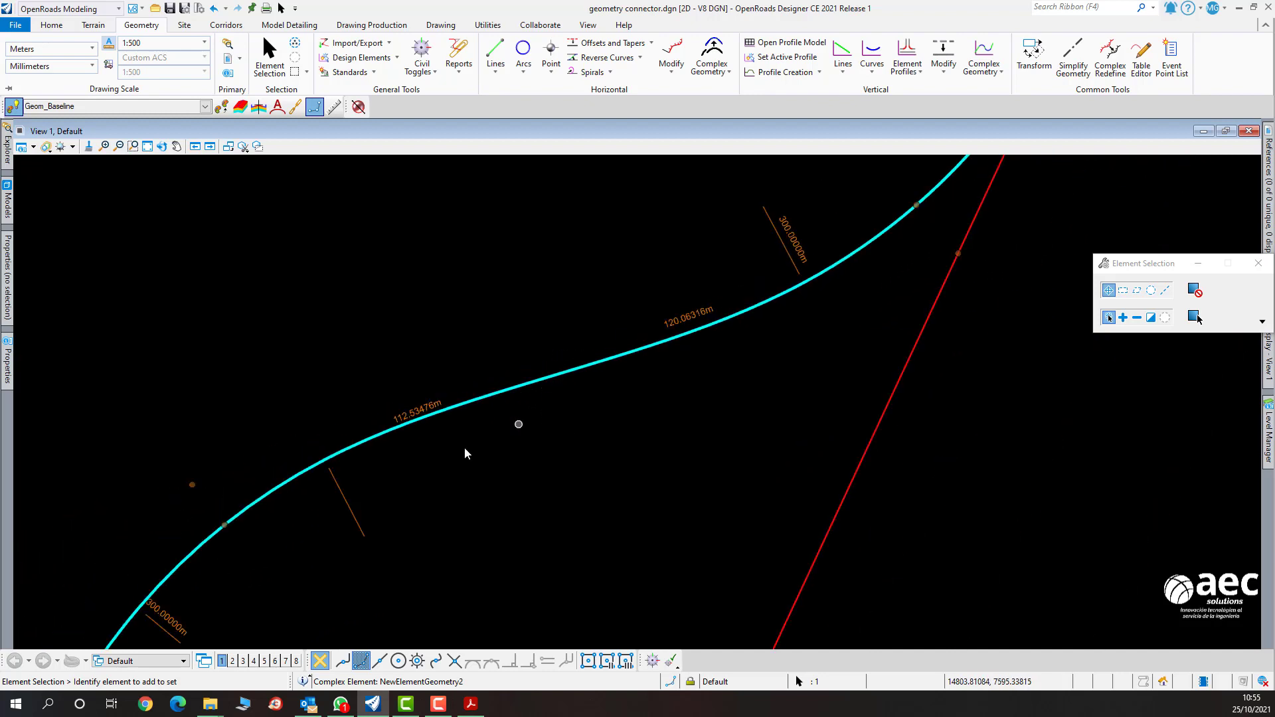
pyautogui.scroll(1, 446, 457)
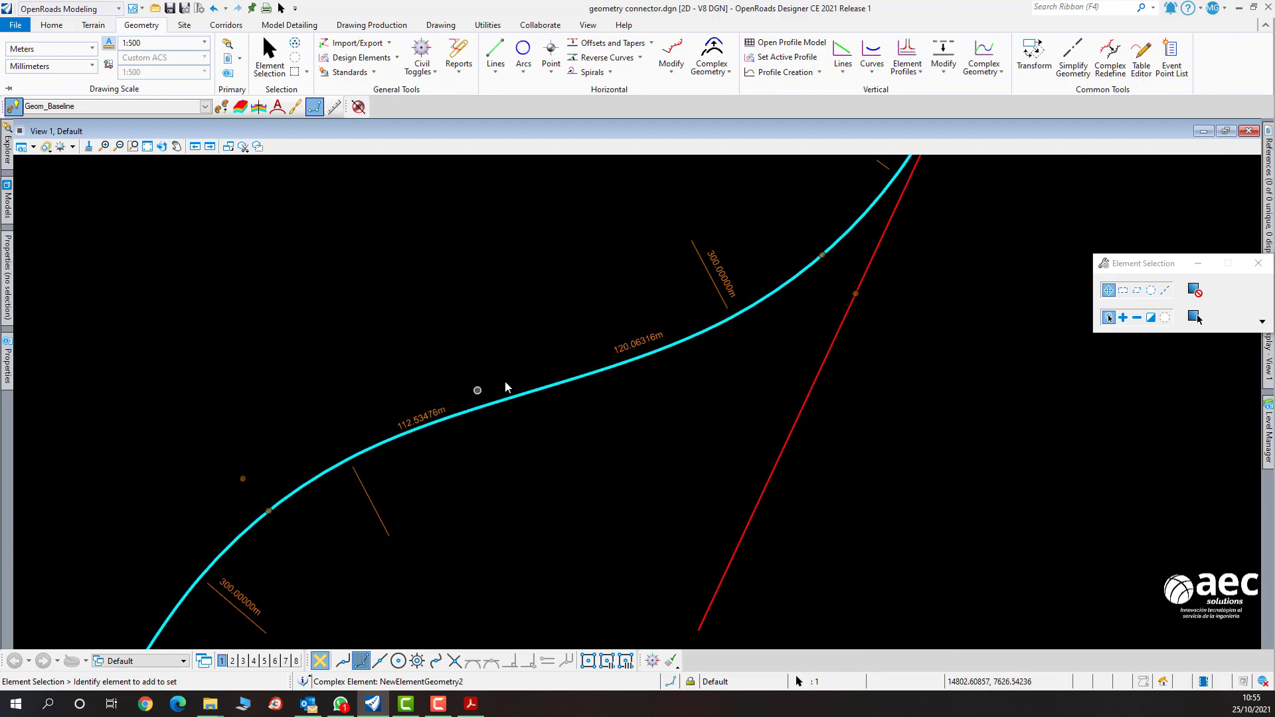
pyautogui.scroll(2, 428, 423)
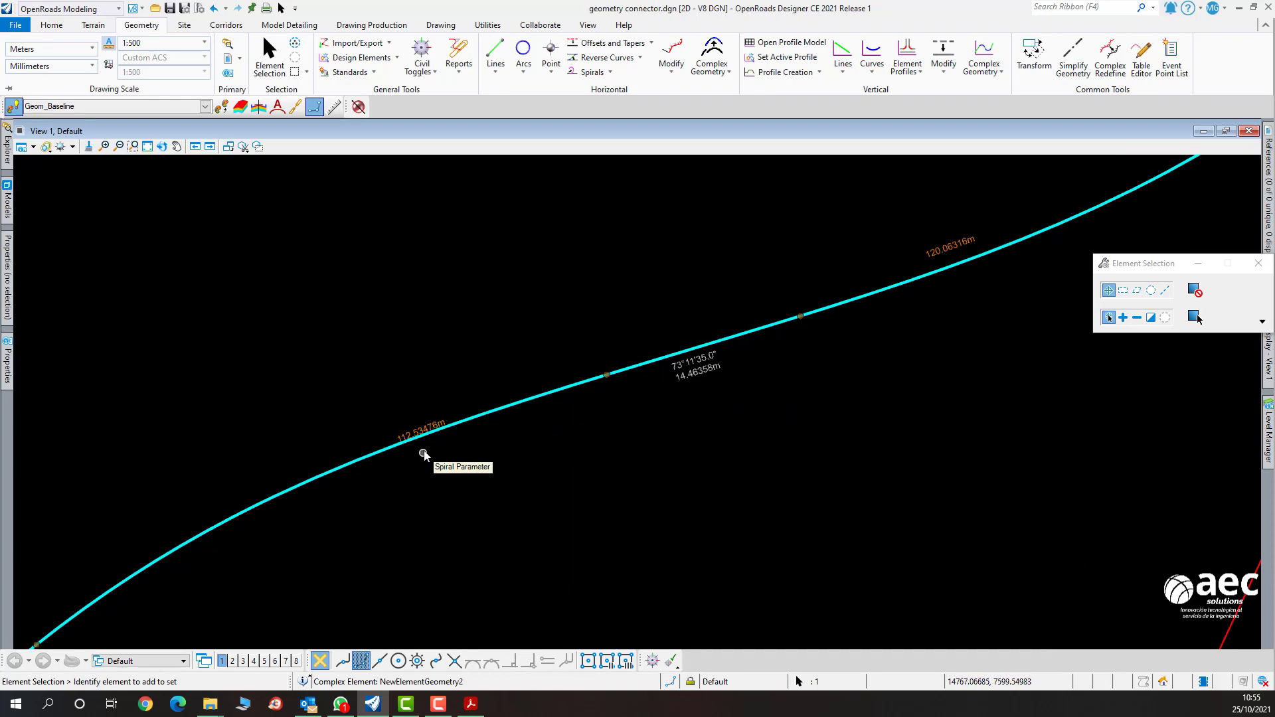
# Set the length of the entry spiral before the reverse curve's first, right-hand arc to 120 m.
pyautogui.scroll(-2, 421, 432)
pyautogui.scroll(-2, 217, 556)
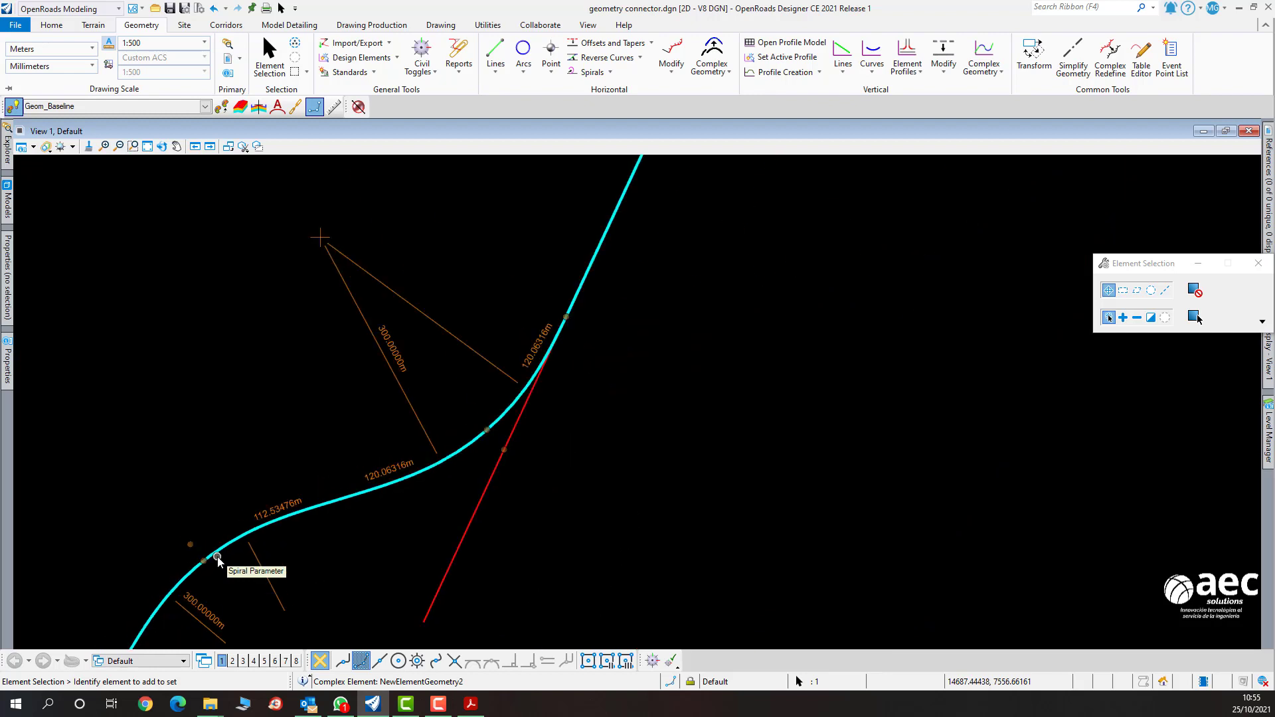
pyautogui.moveTo(224, 587); pyautogui.dragTo(281, 511, button='middle')
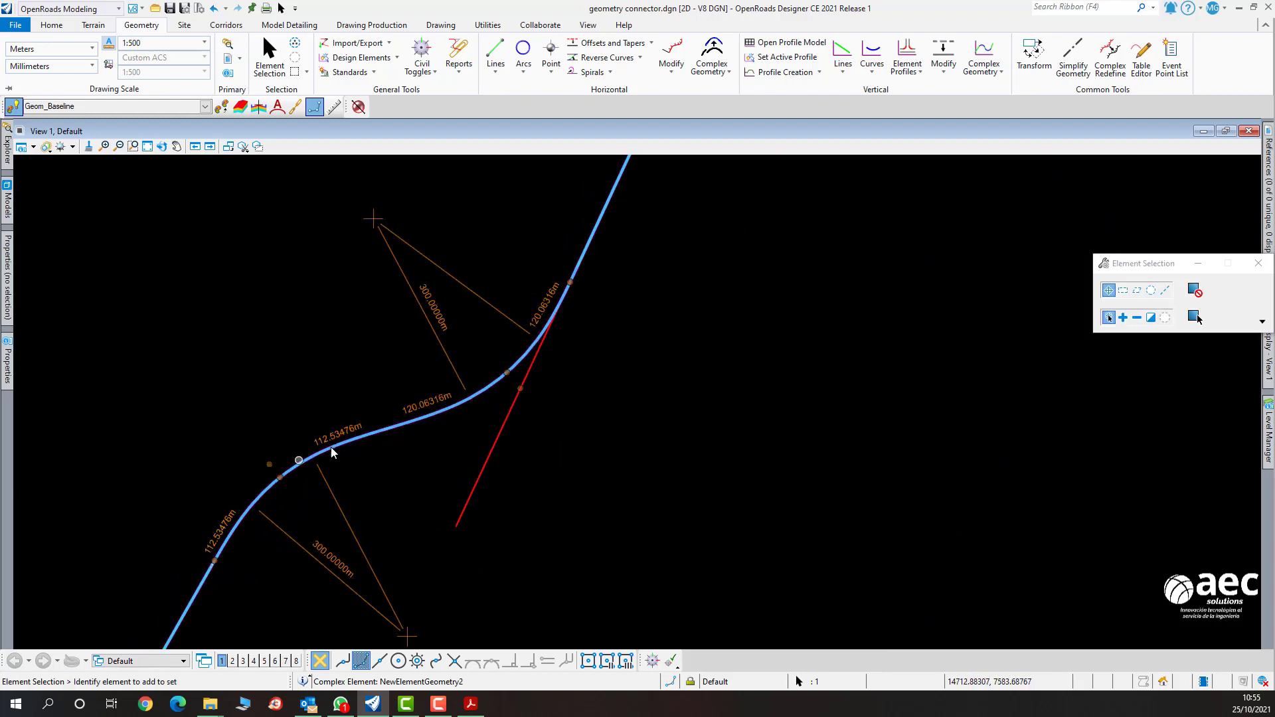
pyautogui.scroll(1, 224, 531)
pyautogui.scroll(1, 223, 533)
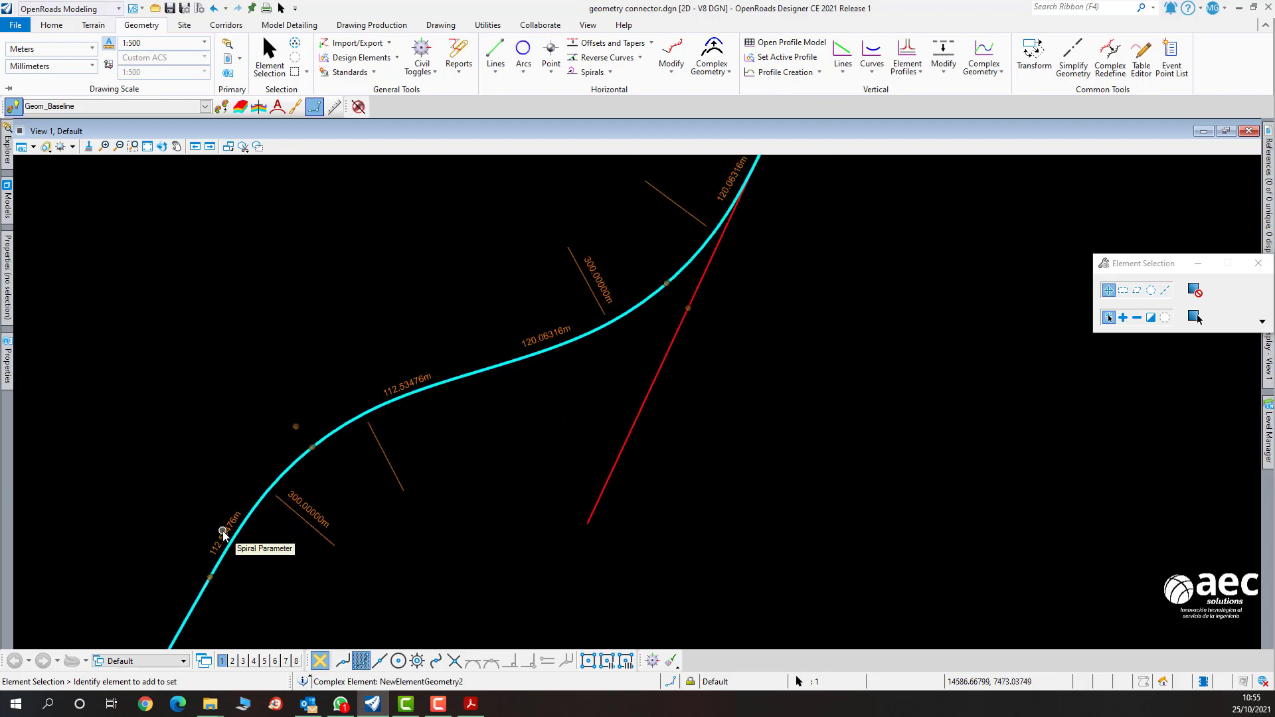
pyautogui.click(225, 531)
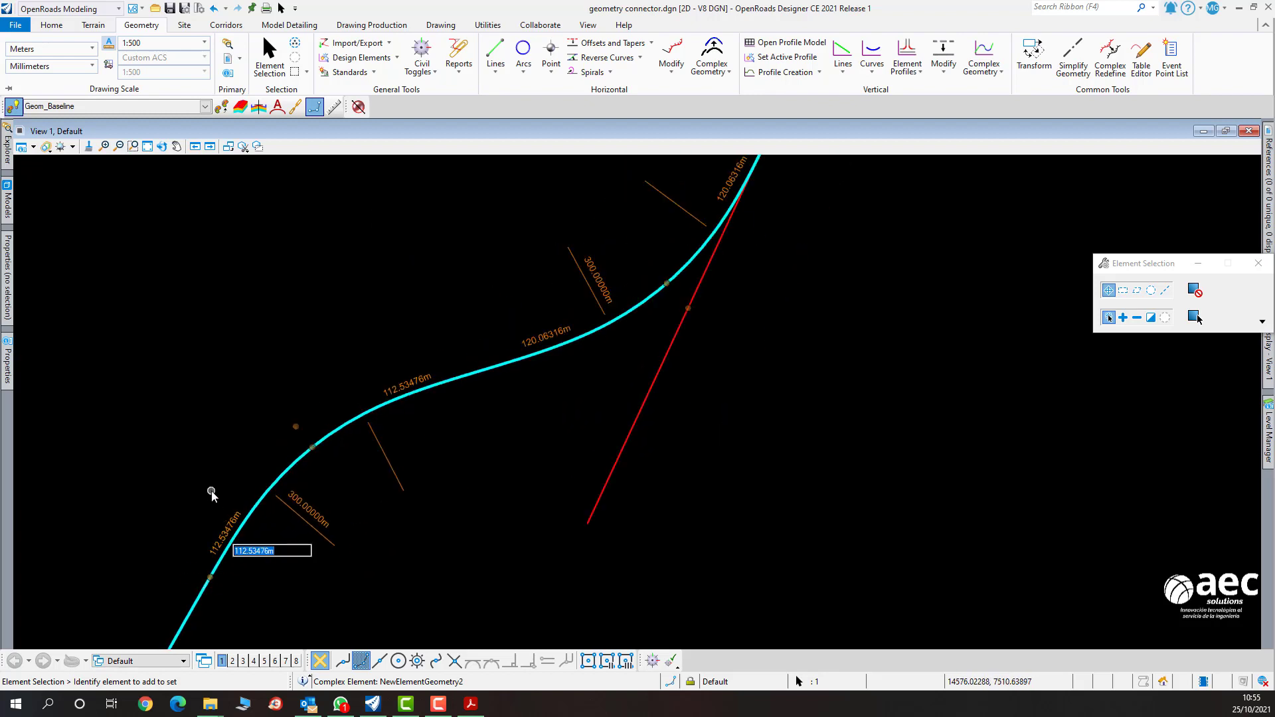
pyautogui.write('120')
pyautogui.press('Return')
# Set the length of the exit spiral after the reverse curve's first, right-hand arc to 120 m.
pyautogui.scroll(3, 520, 370)
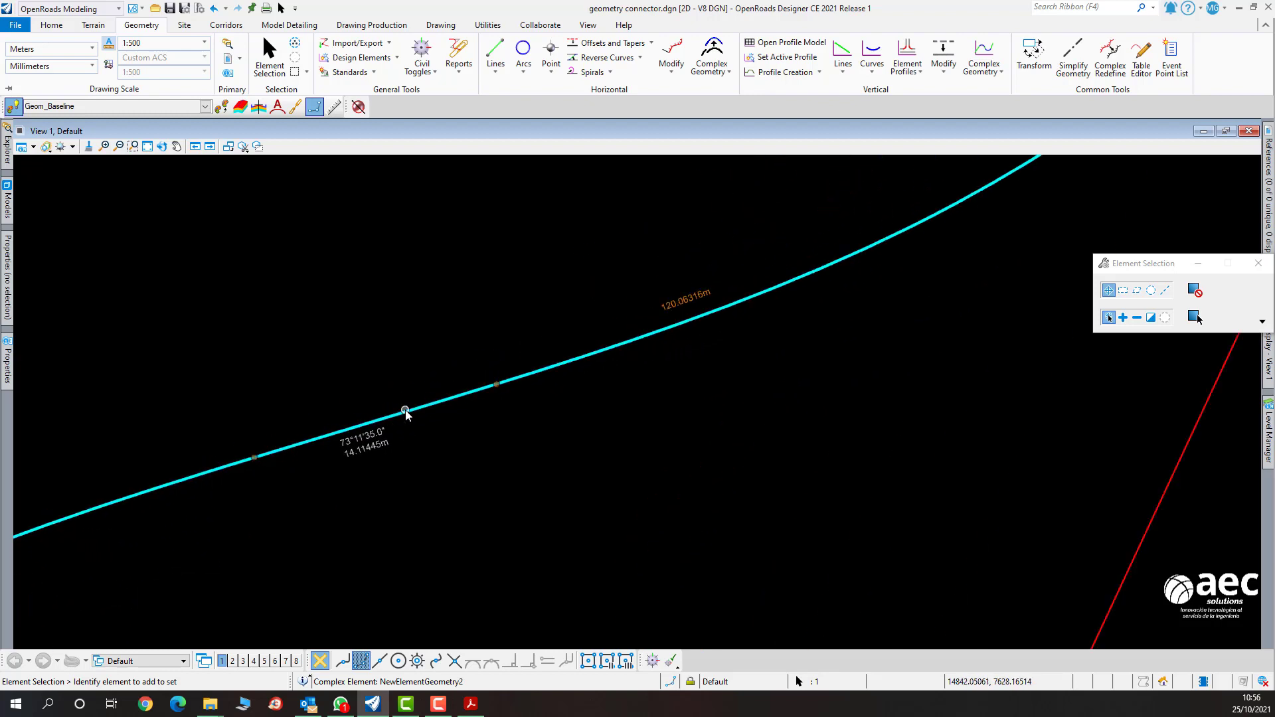
pyautogui.scroll(6, 406, 410)
pyautogui.scroll(-4, 108, 523)
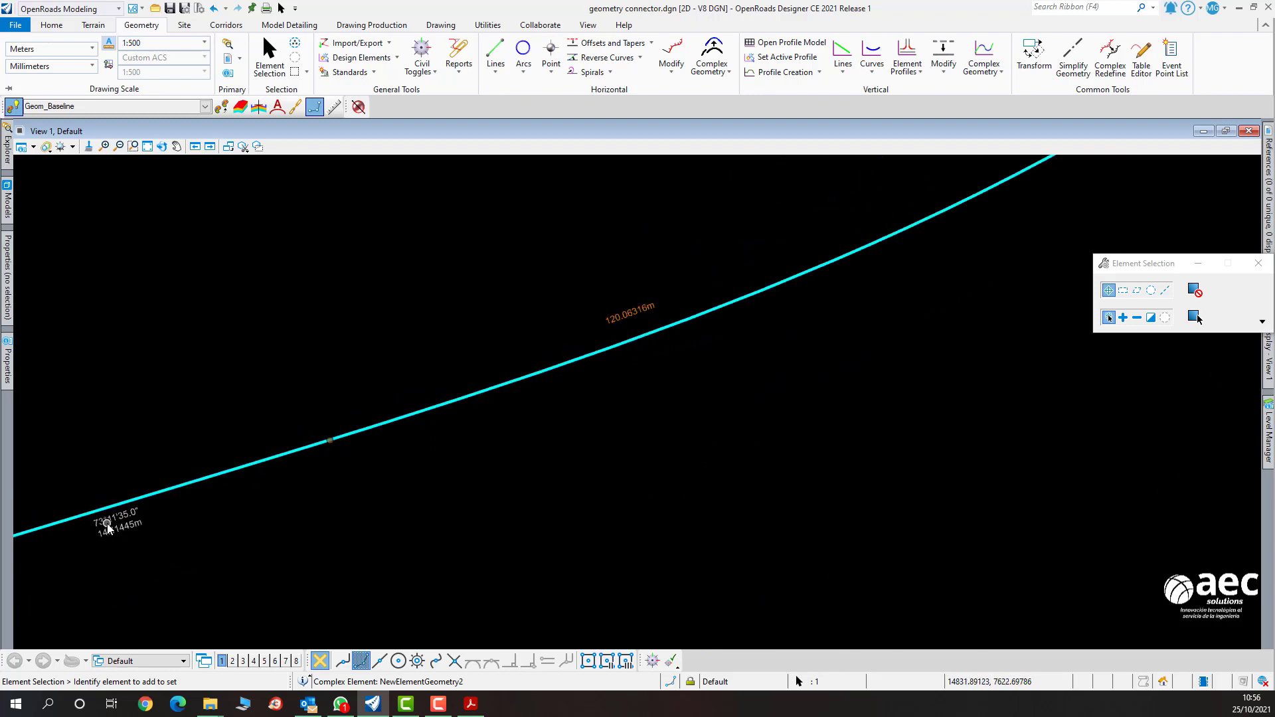
pyautogui.scroll(-4, 107, 524)
pyautogui.moveTo(128, 464); pyautogui.dragTo(516, 388, button='middle')
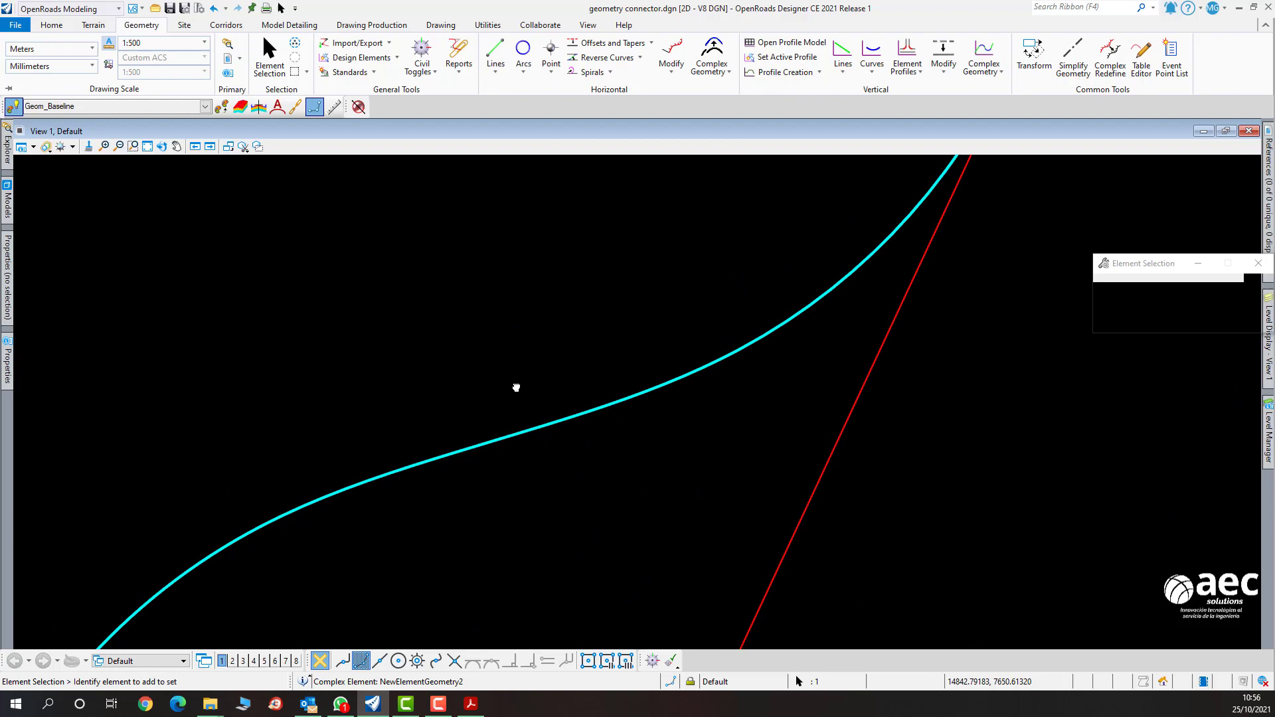
pyautogui.scroll(2, 341, 491)
pyautogui.click(353, 484)
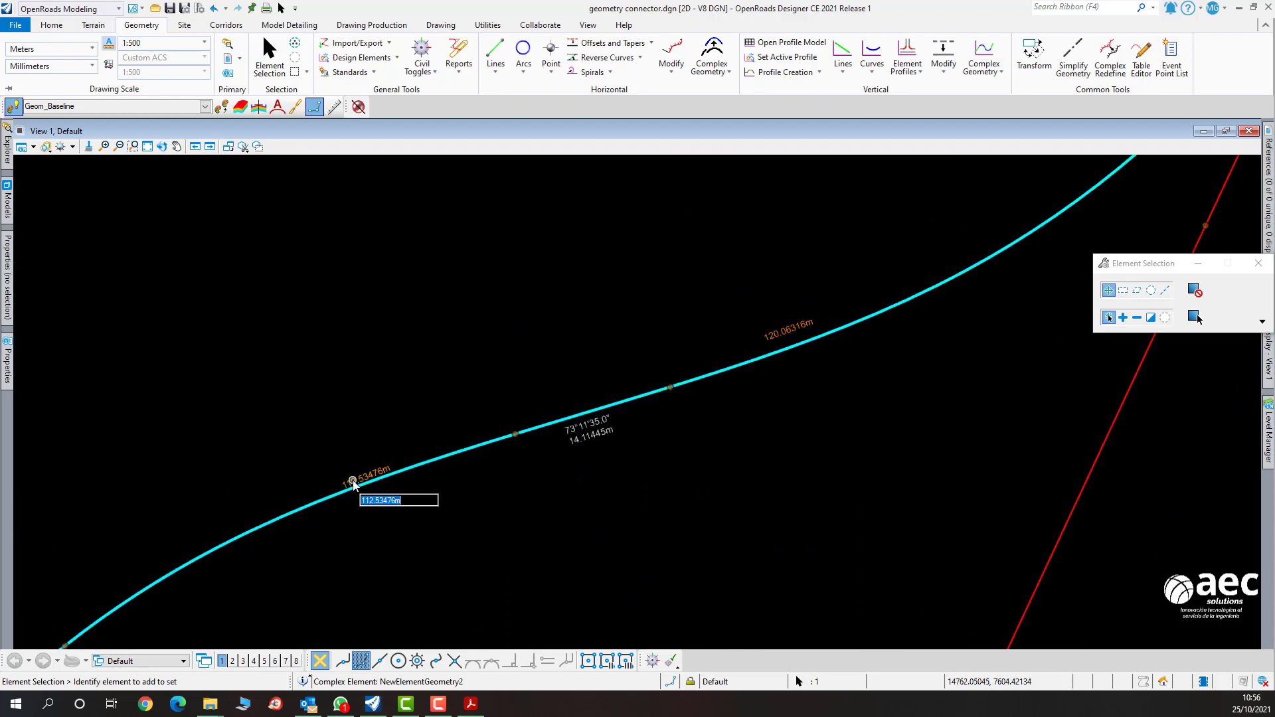
pyautogui.write('120')
pyautogui.press('Return')
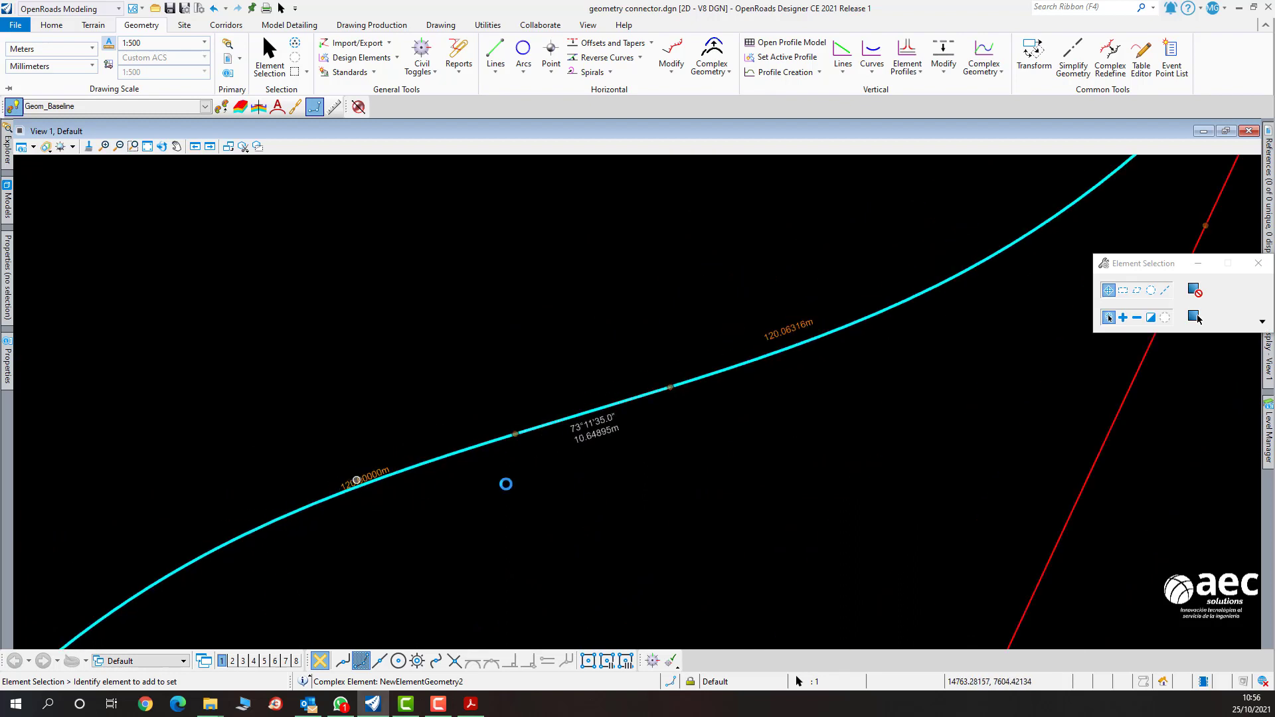
# Set the lengths of both spirals around the reverse curve's second, left-hand arc to 120 m.
pyautogui.scroll(-4, 607, 467)
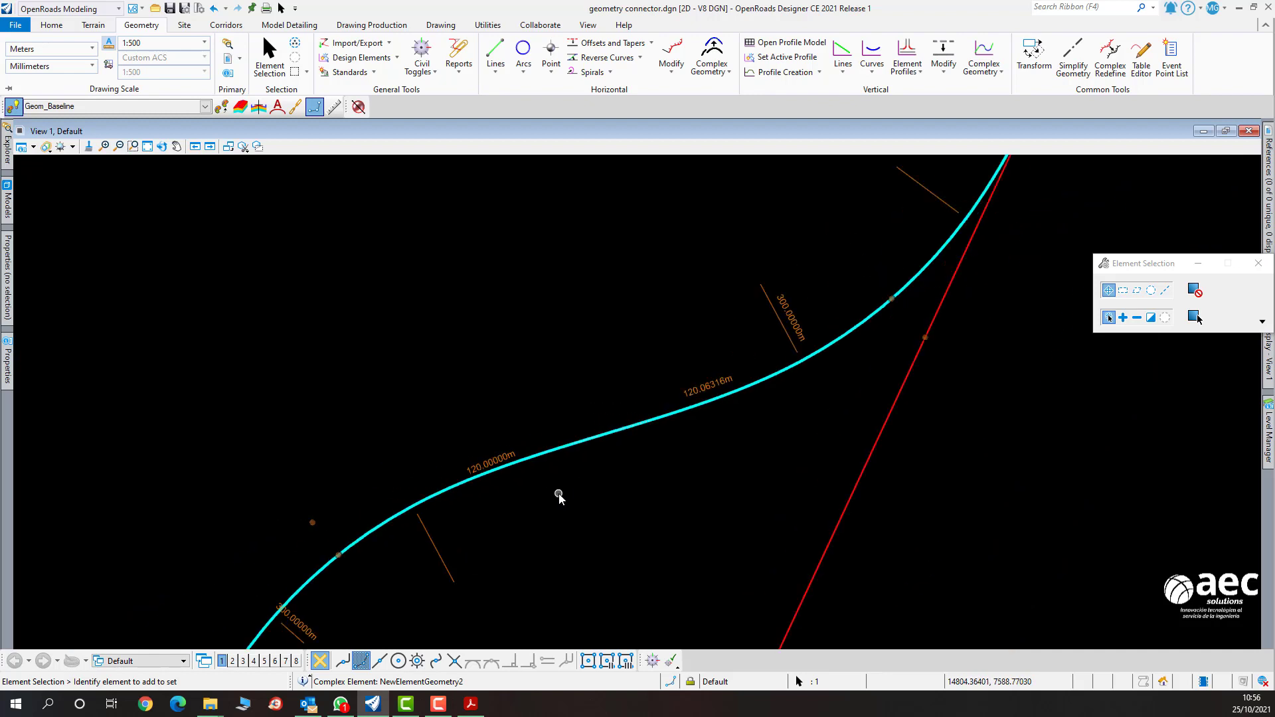
pyautogui.click(724, 385)
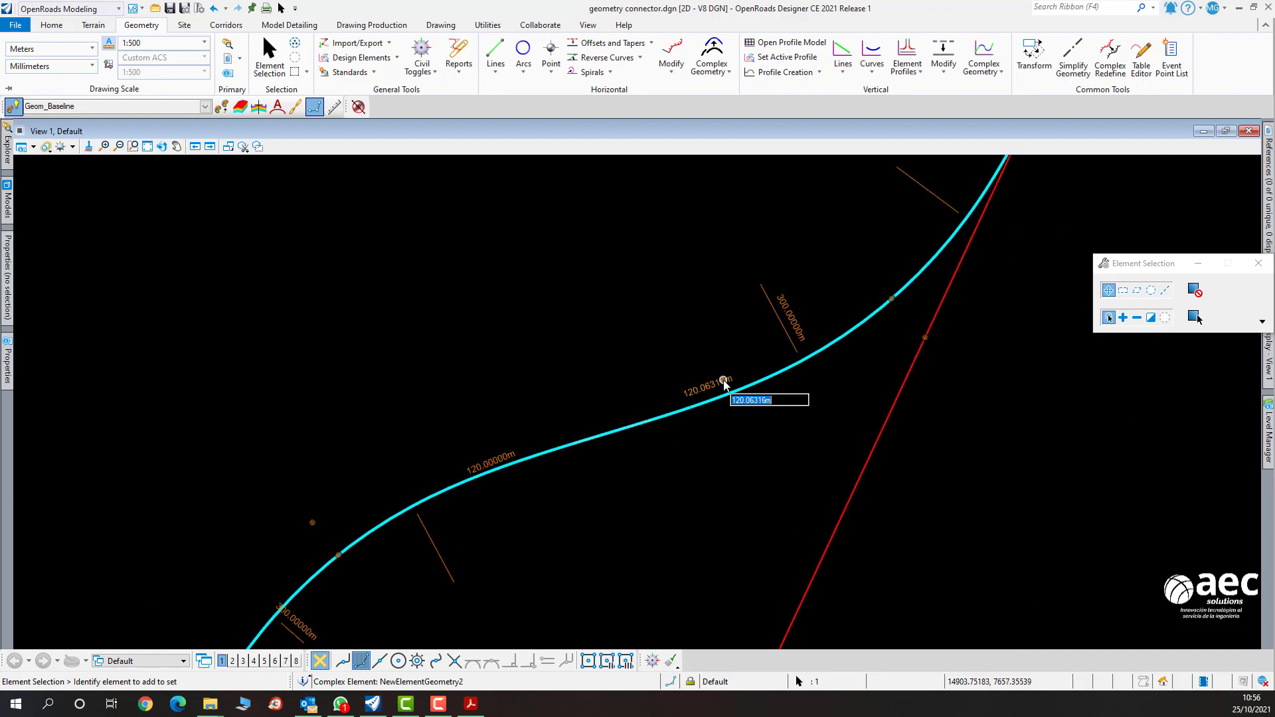
pyautogui.write('120')
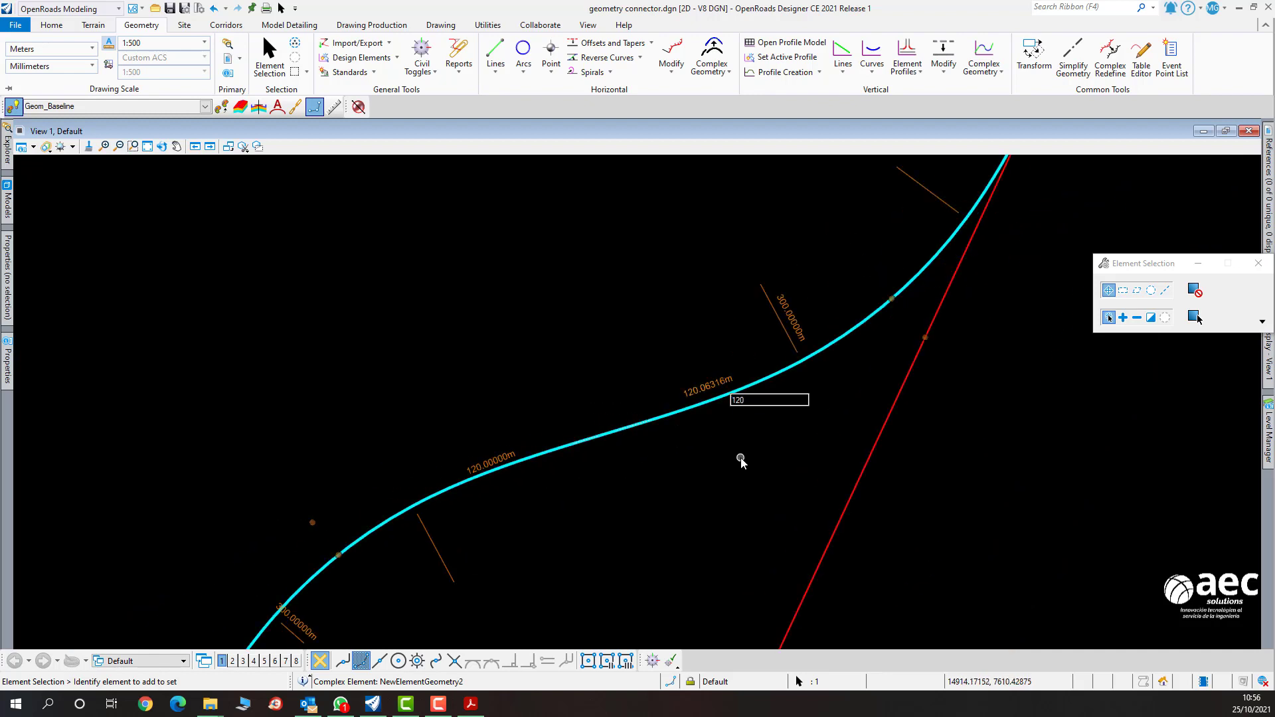
pyautogui.press('Return')
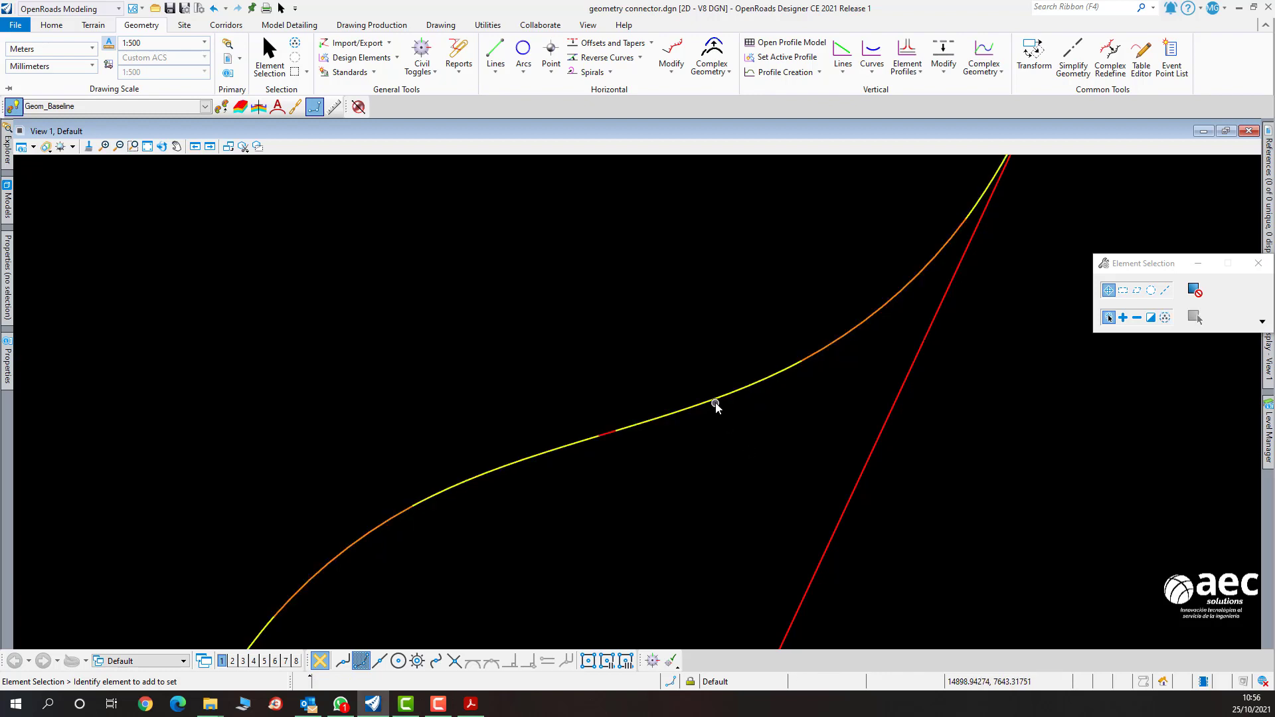
pyautogui.scroll(-4, 803, 322)
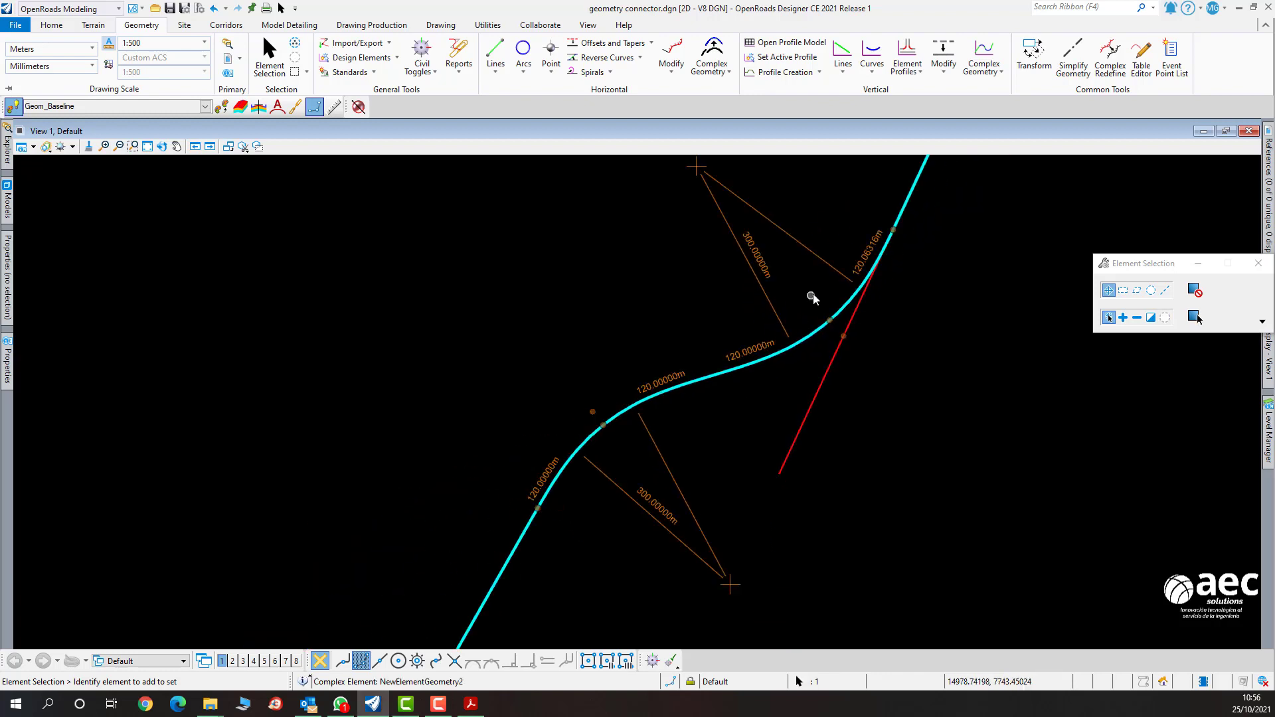
pyautogui.click(866, 258)
pyautogui.write('120')
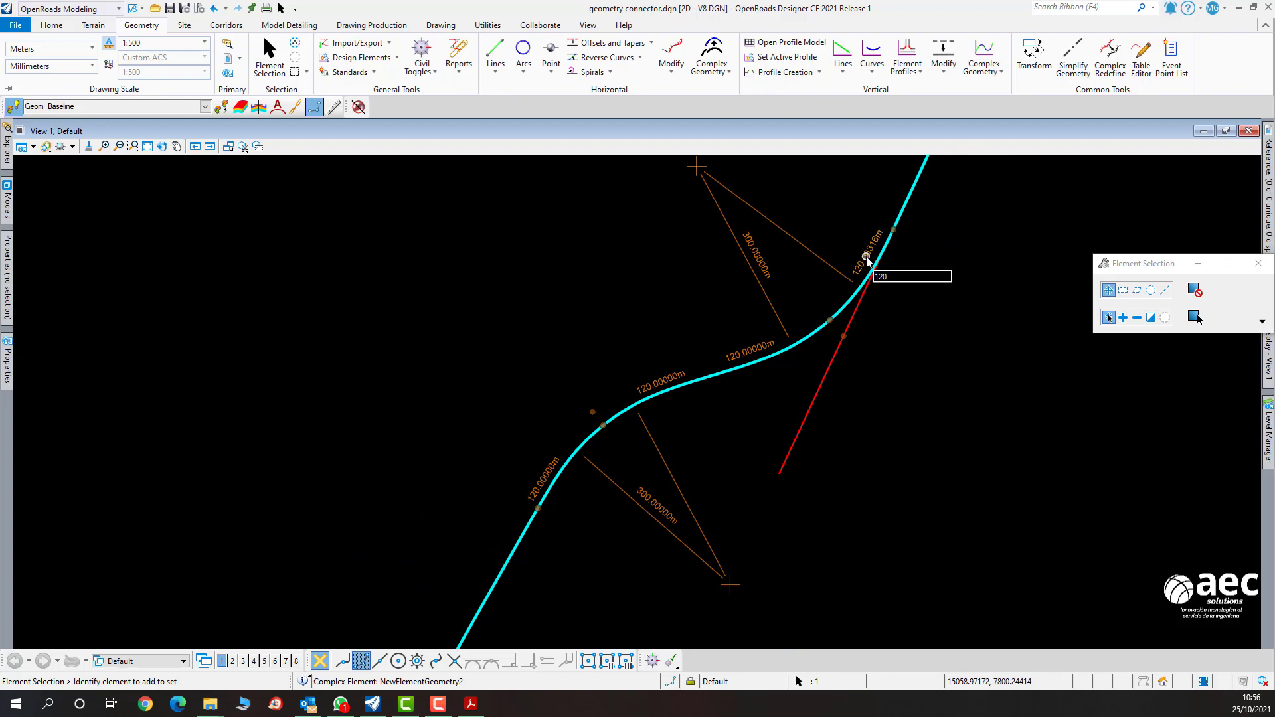
pyautogui.press('Return')
# Examine the short straight segment left between the two inner spirals and the overall shape of the reverse curve.
pyautogui.scroll(4, 728, 390)
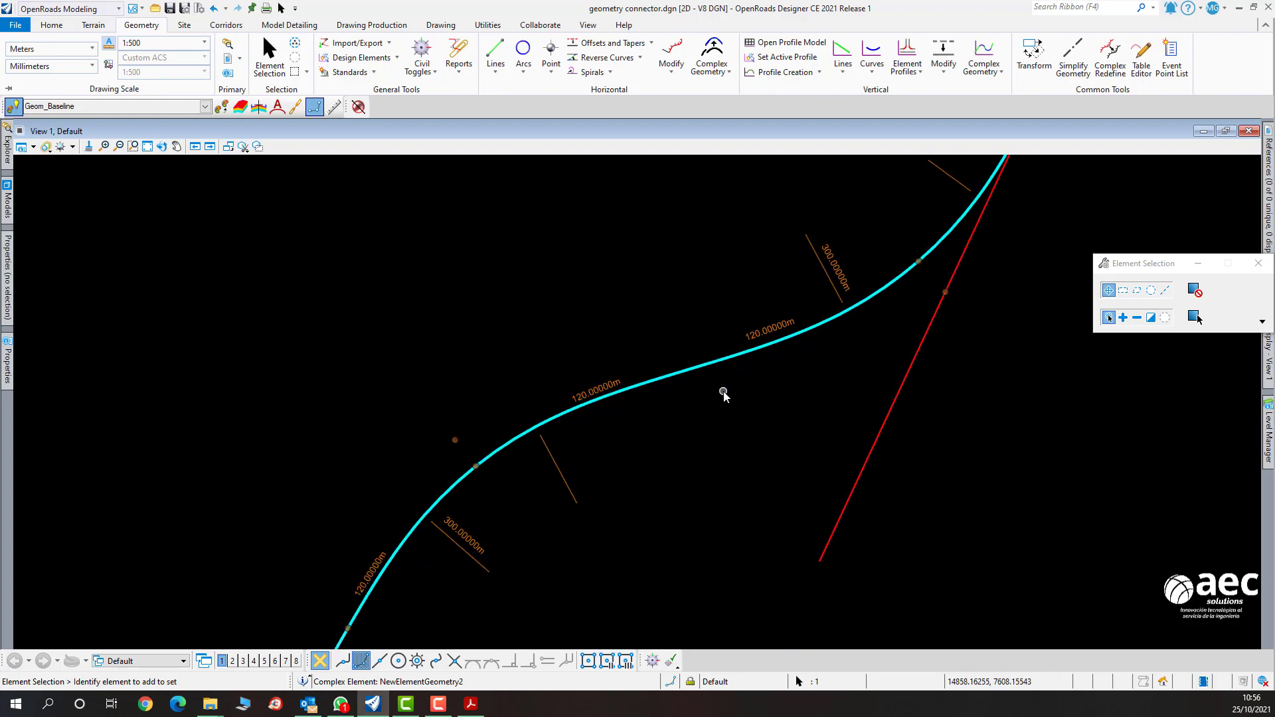
pyautogui.scroll(4, 653, 383)
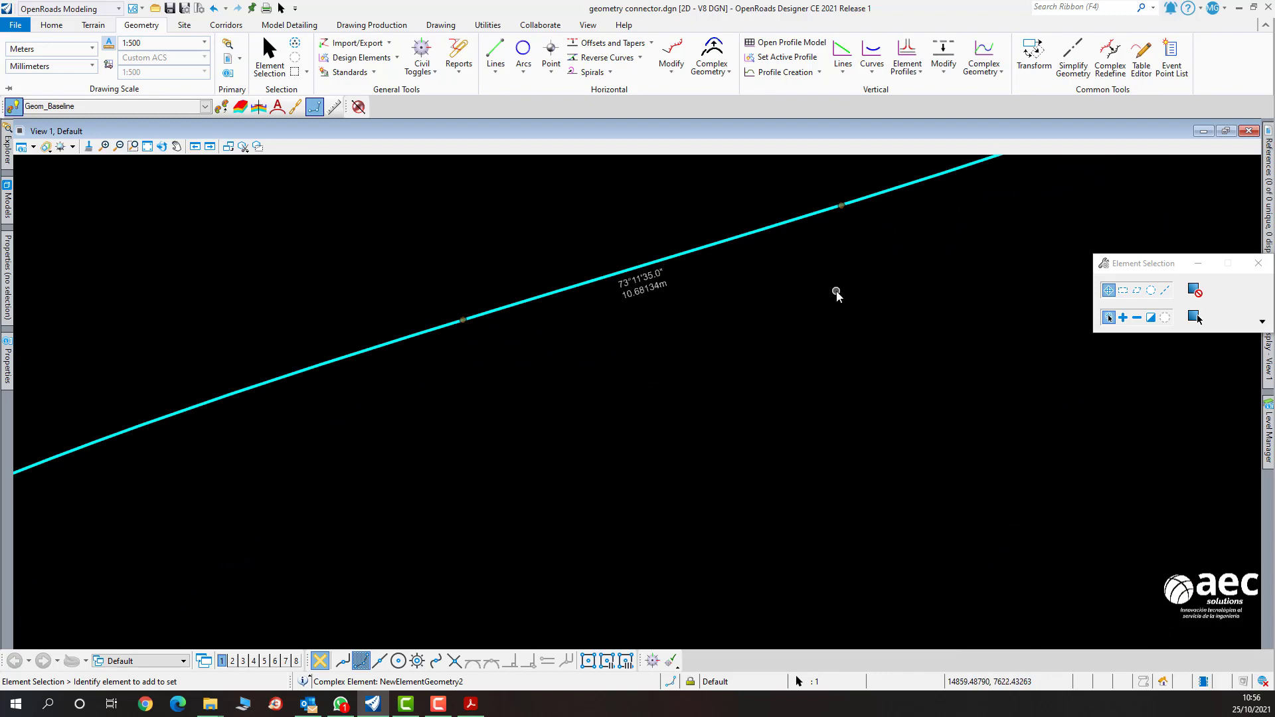
pyautogui.scroll(-3, 836, 292)
pyautogui.scroll(3, 836, 292)
pyautogui.scroll(-3, 643, 301)
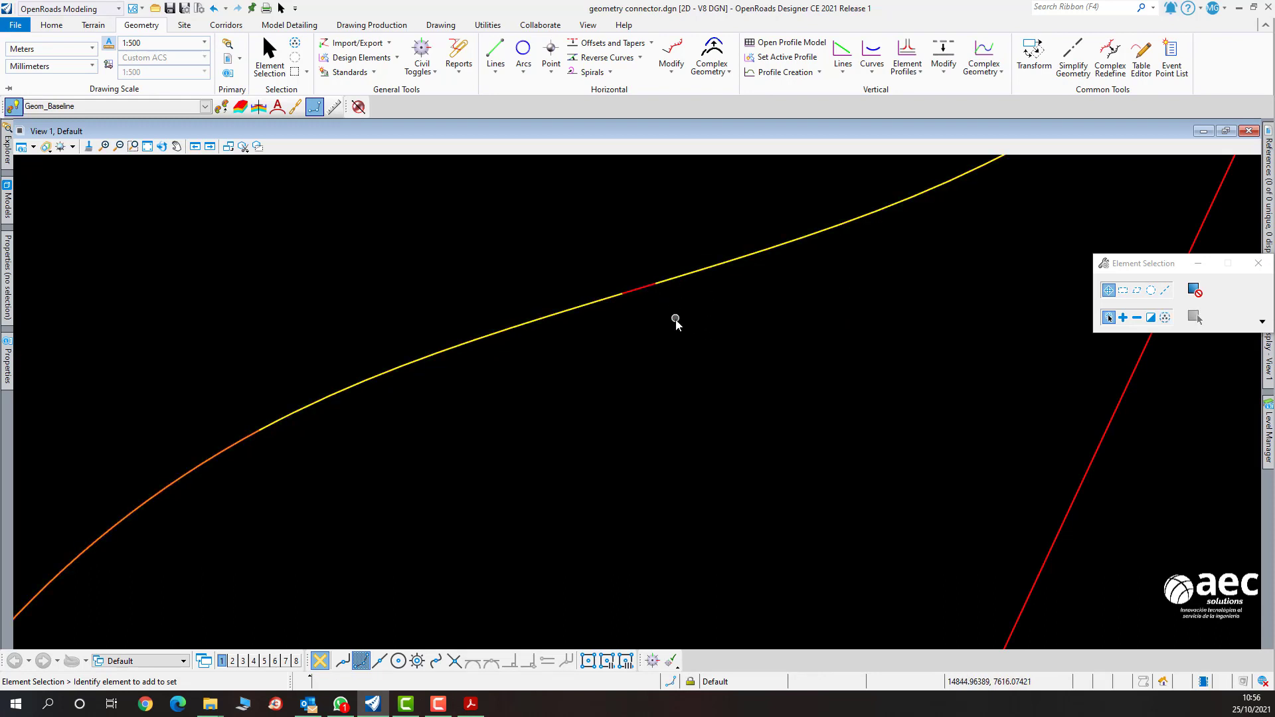
pyautogui.scroll(-2, 663, 309)
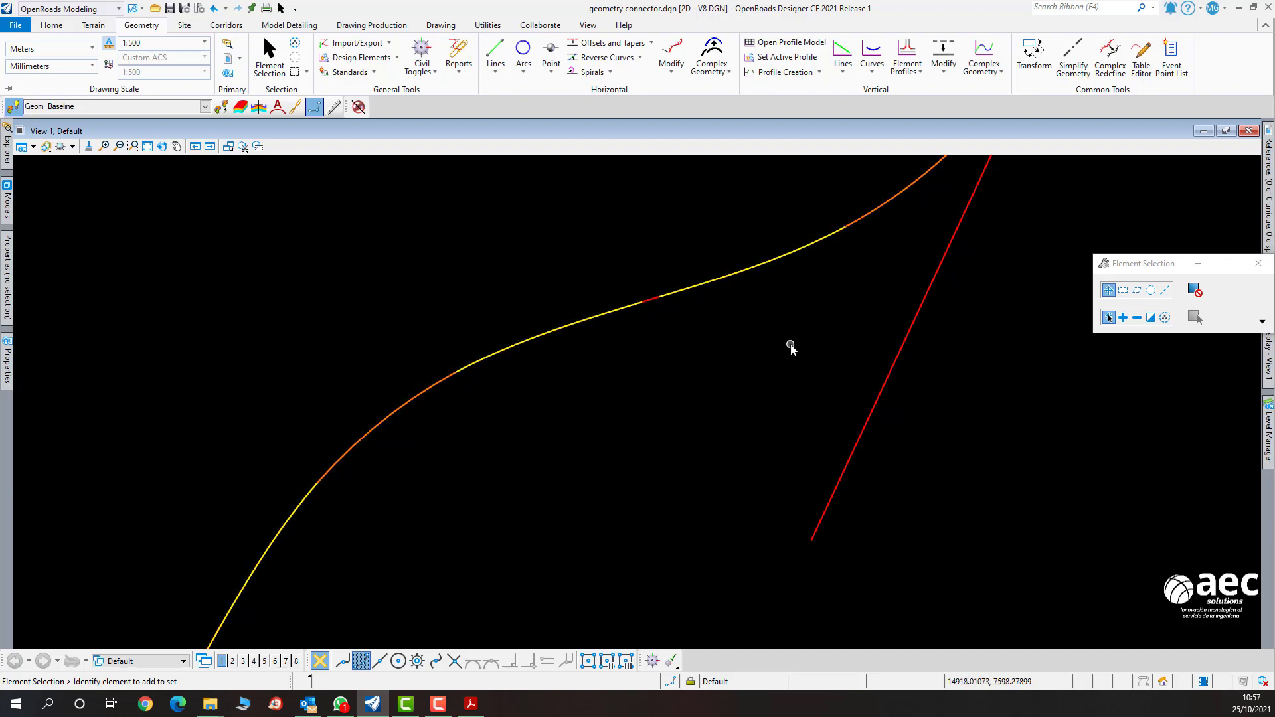
pyautogui.scroll(-5, 790, 344)
pyautogui.scroll(3, 790, 344)
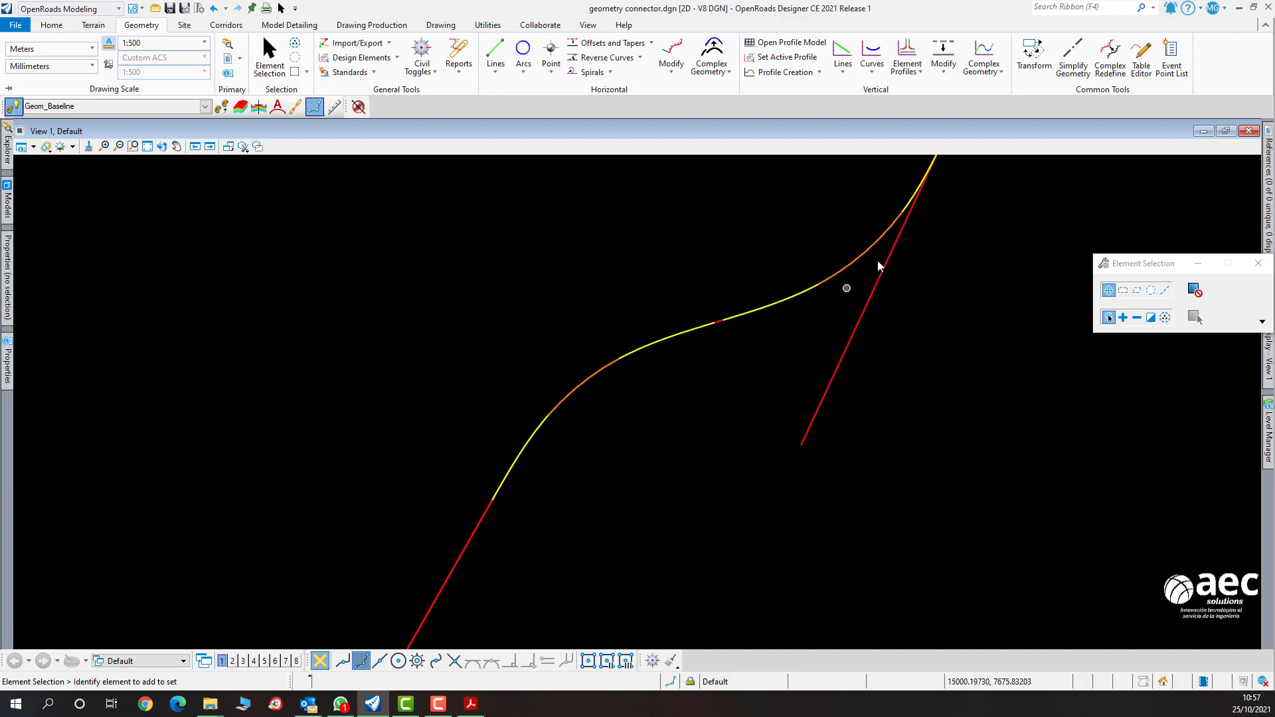
# Open the Geometry Connector, select the lower line under CURVA OVOIDE SIN ESPIRALES as the begin element, and move the dialog clear of the lines.
pyautogui.scroll(-6, 604, 476)
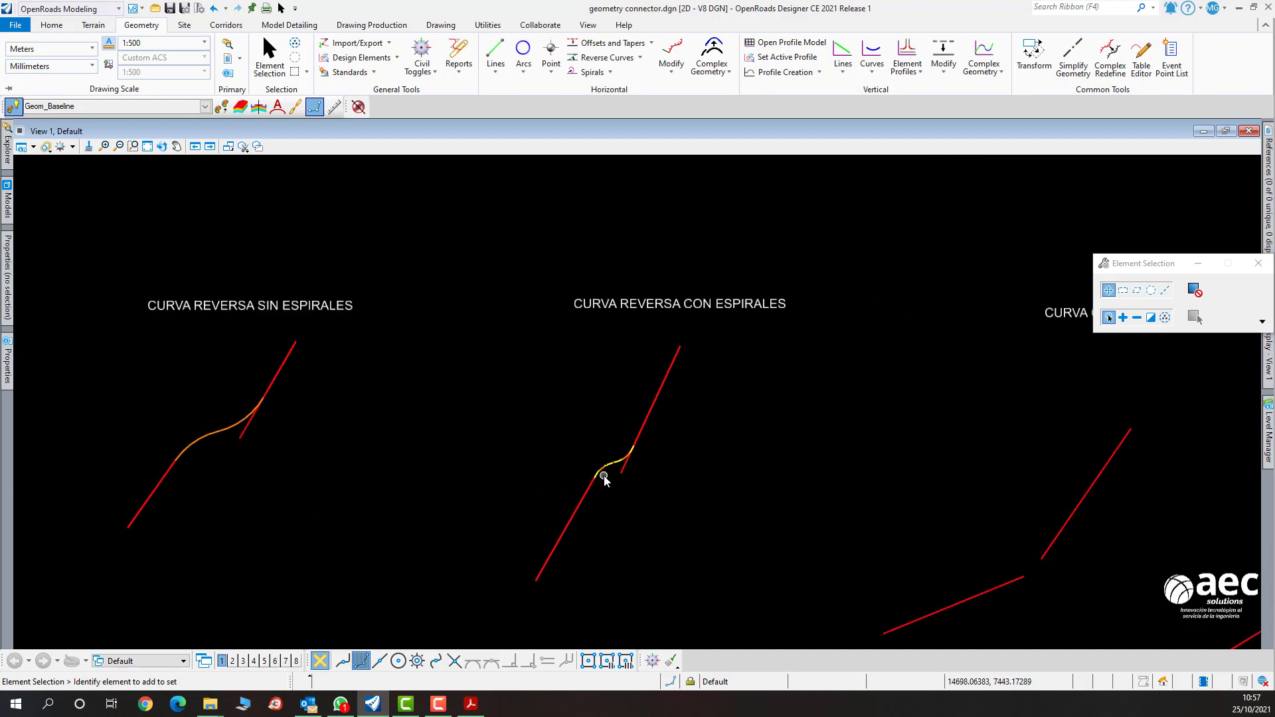
pyautogui.scroll(4, 836, 512)
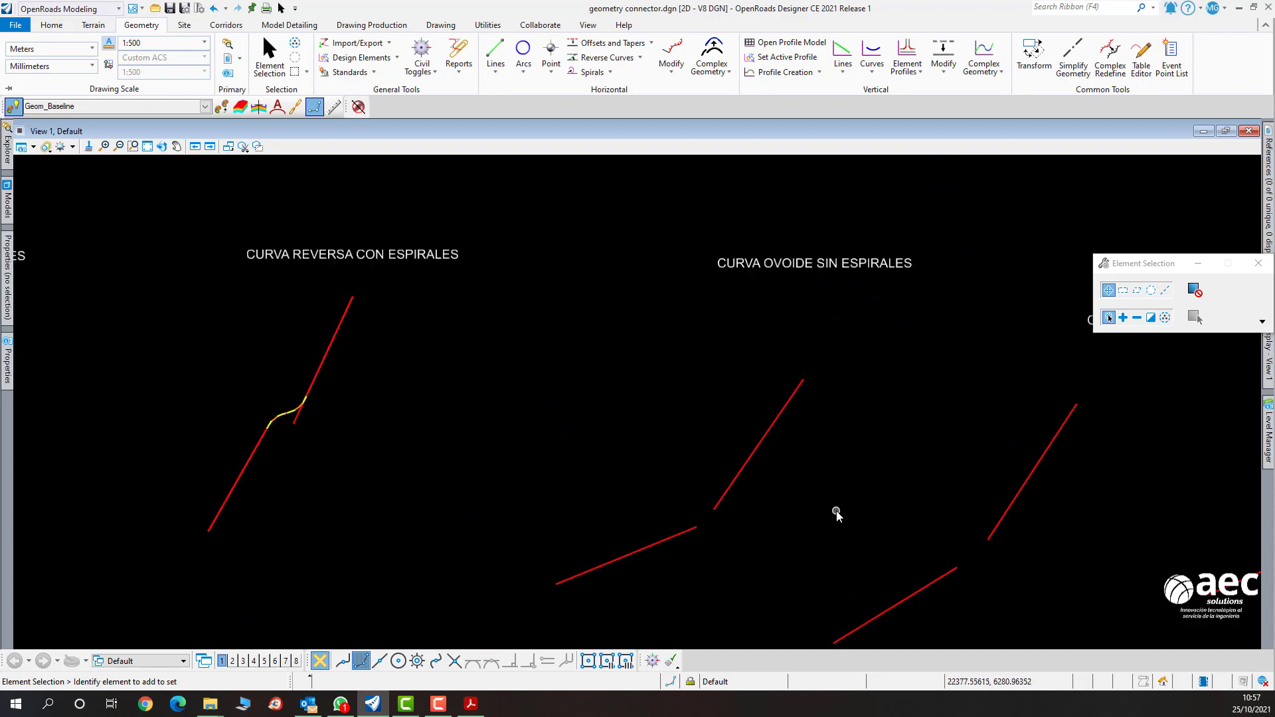
pyautogui.moveTo(836, 512); pyautogui.dragTo(740, 405, button='middle')
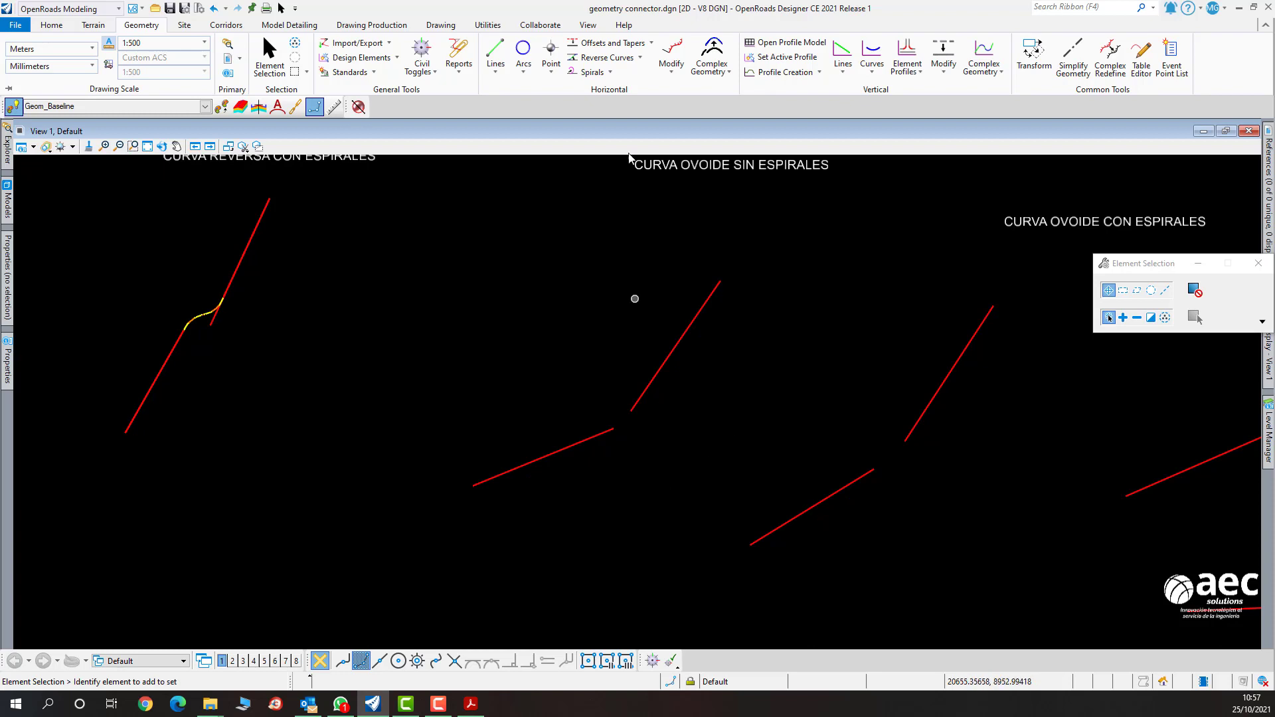
pyautogui.click(731, 65)
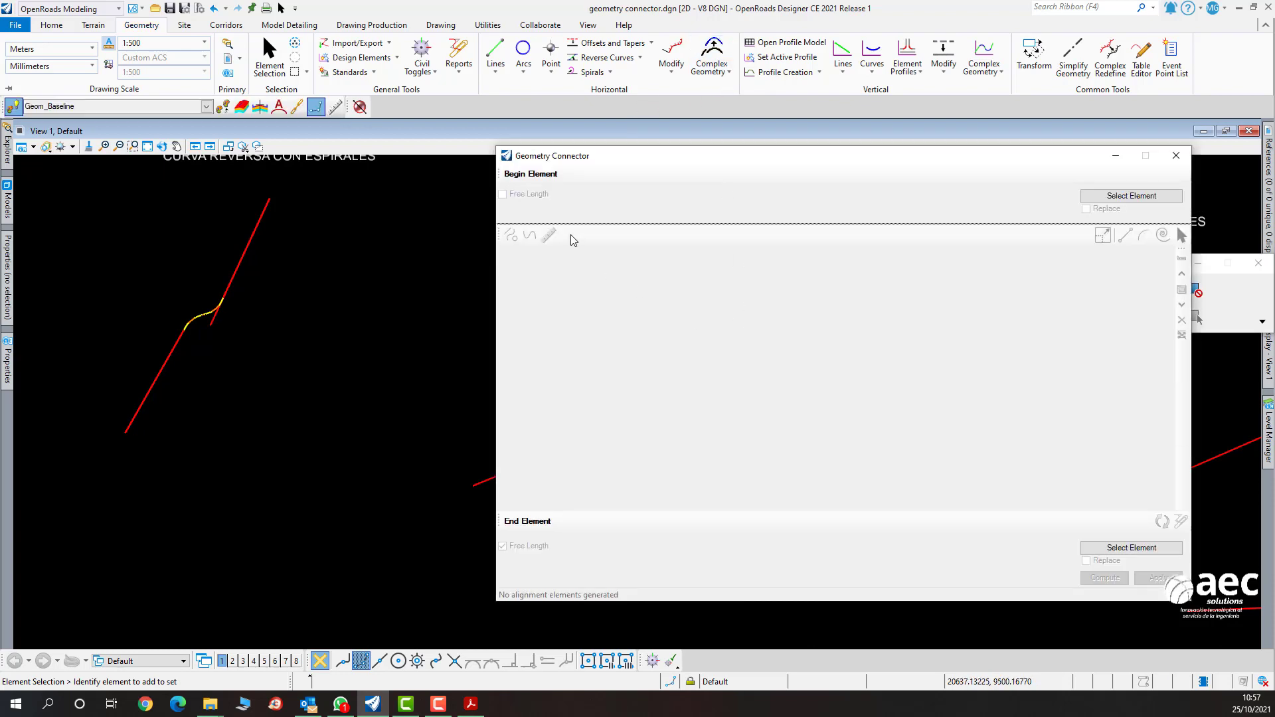
pyautogui.click(1135, 195)
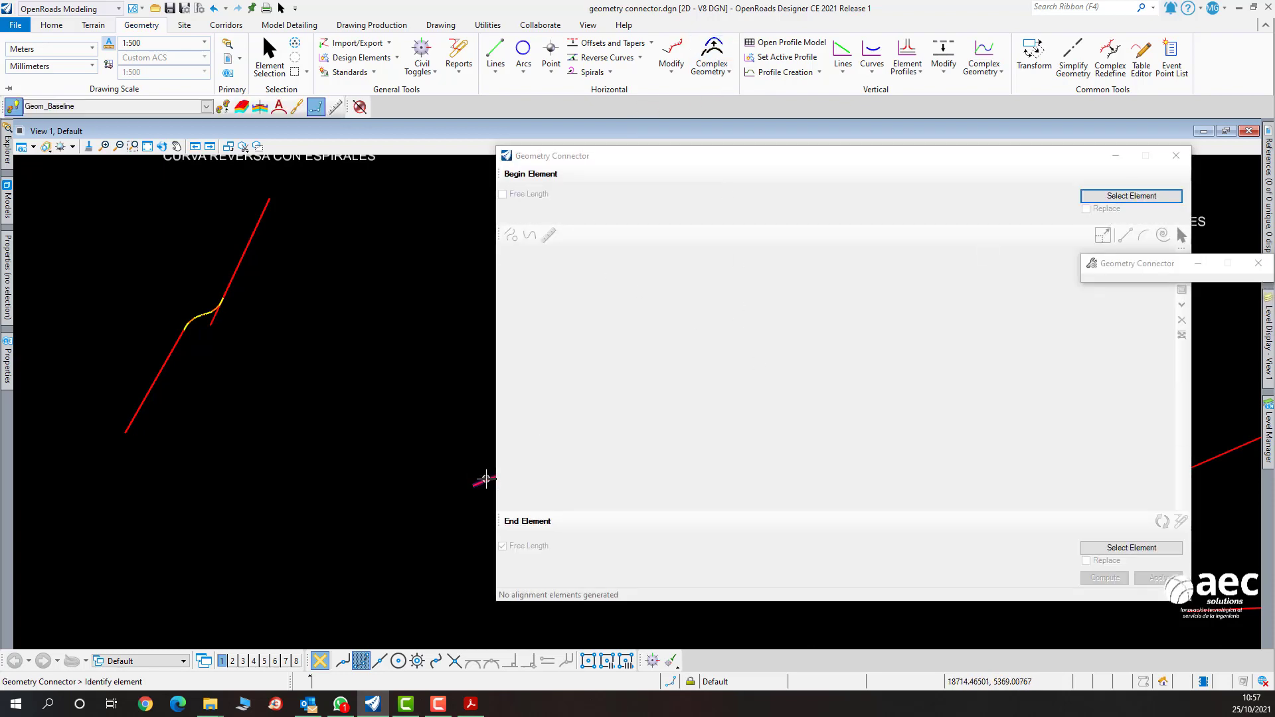
pyautogui.click(483, 480)
pyautogui.click(448, 445)
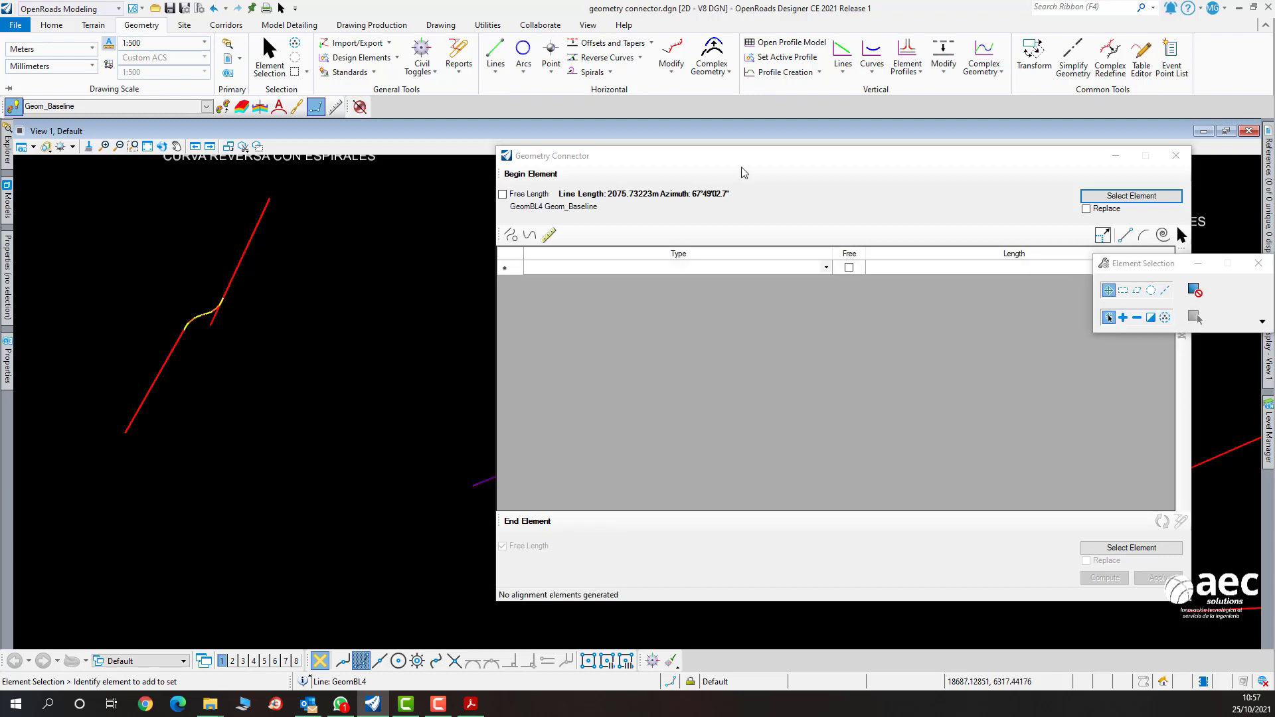
pyautogui.moveTo(742, 169)
pyautogui.mouseDown()
pyautogui.moveTo(559, 219)
pyautogui.moveTo(758, 521)
pyautogui.moveTo(910, 469)
pyautogui.mouseUp()
pyautogui.scroll(-3, 754, 370)
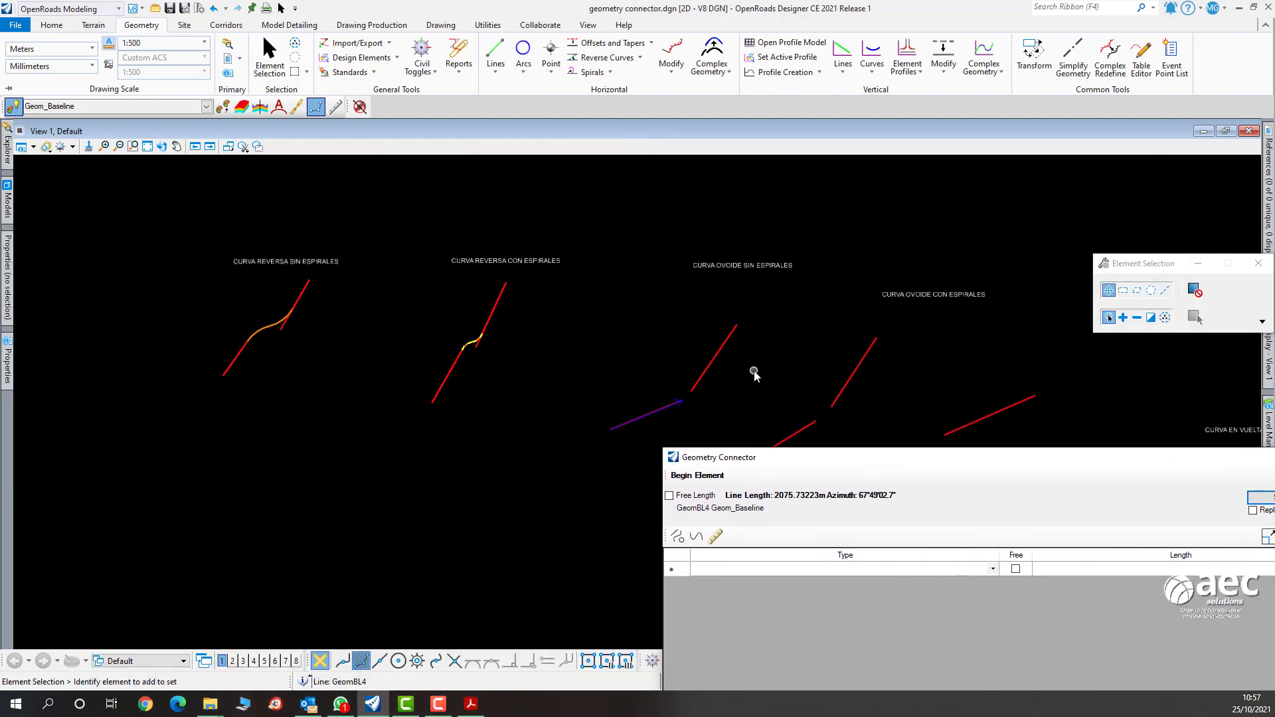
pyautogui.moveTo(731, 377); pyautogui.dragTo(552, 287, button='middle')
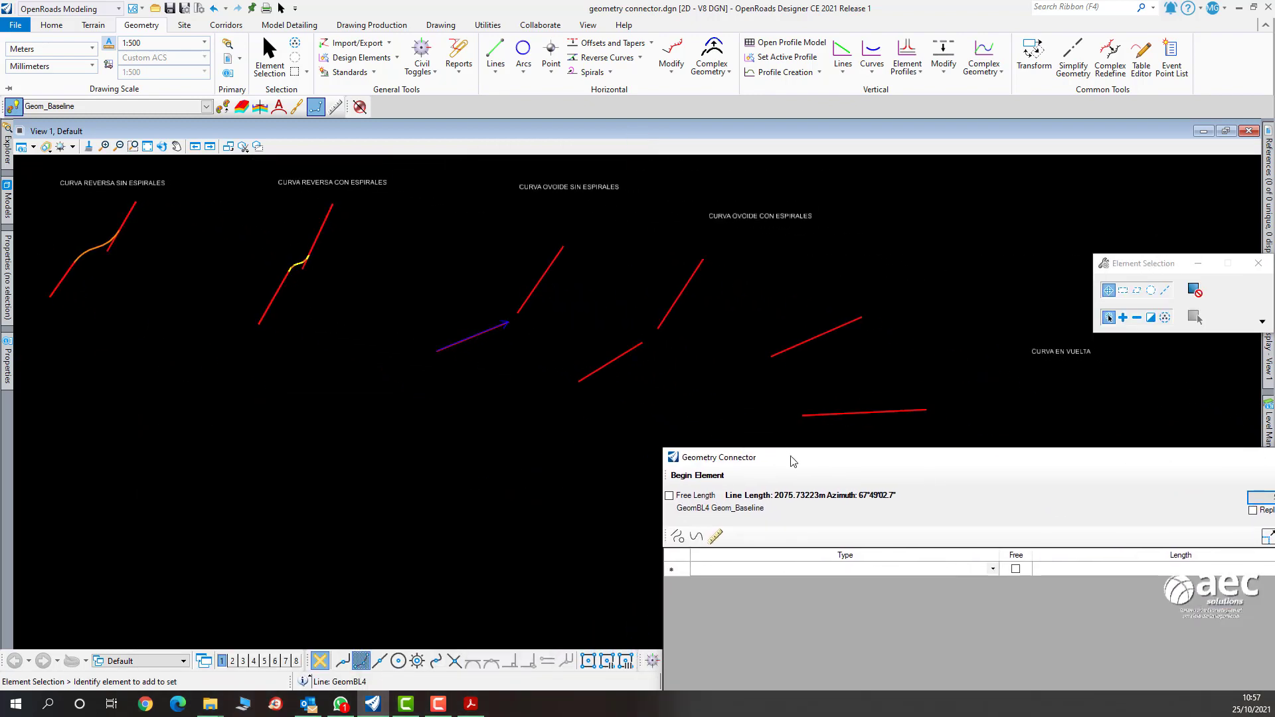
pyautogui.moveTo(793, 460); pyautogui.dragTo(623, 406)
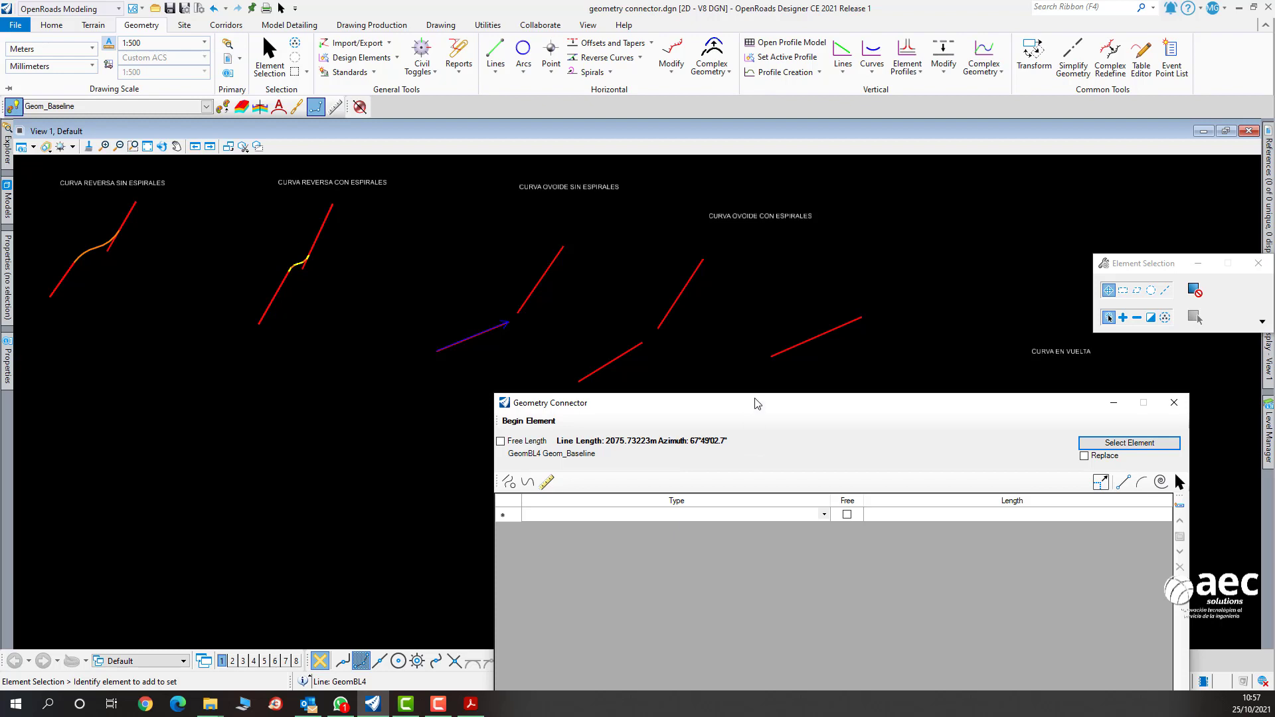
pyautogui.moveTo(758, 403); pyautogui.dragTo(695, 399)
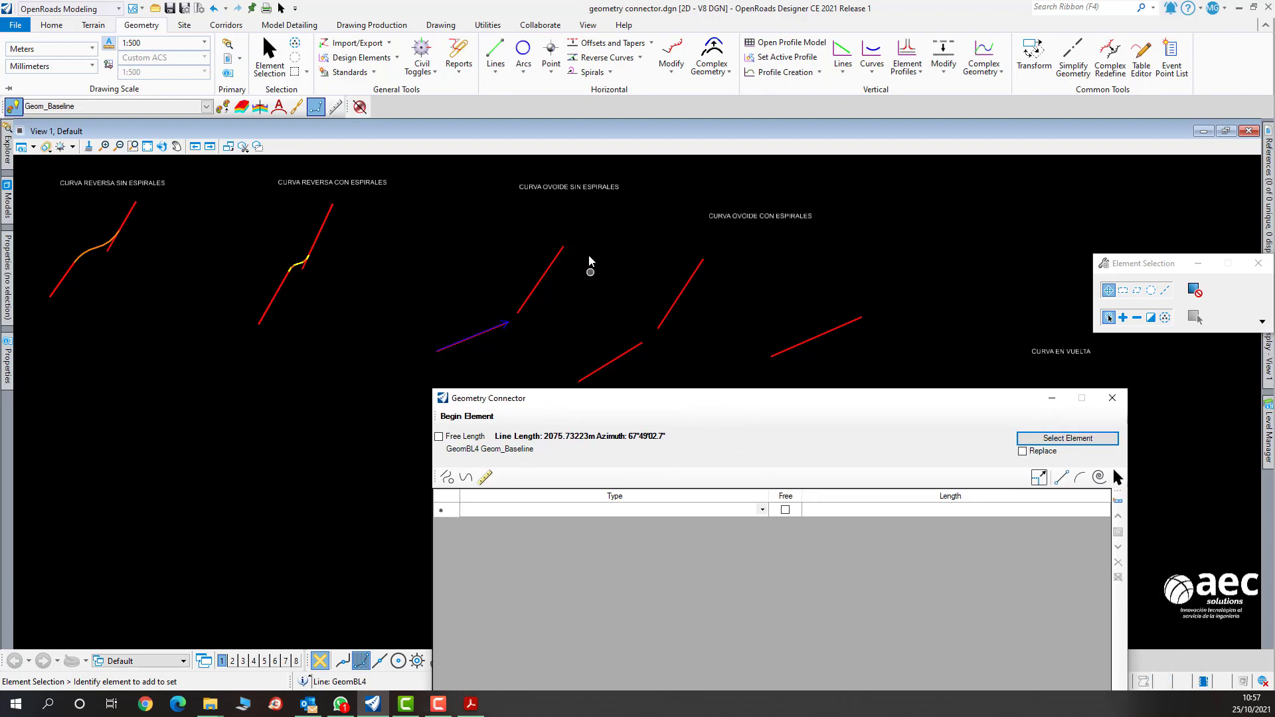
pyautogui.click(525, 73)
pyautogui.moveTo(596, 174)
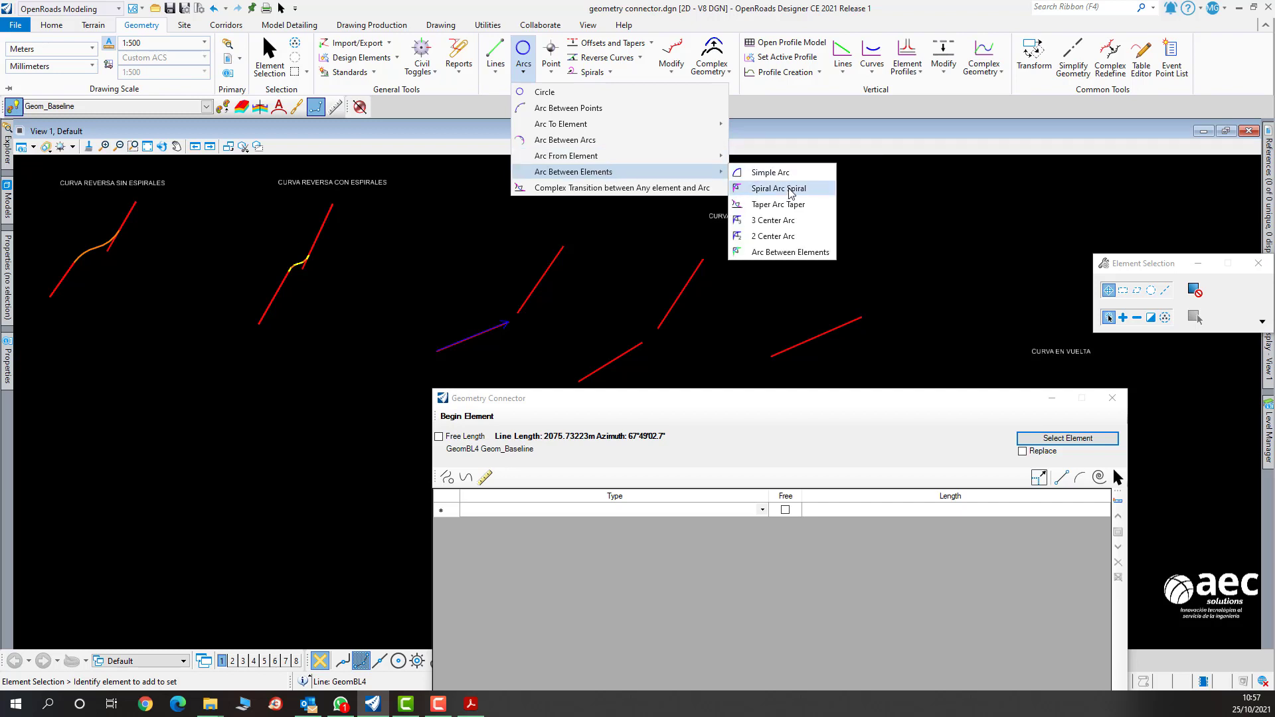
pyautogui.click(715, 394)
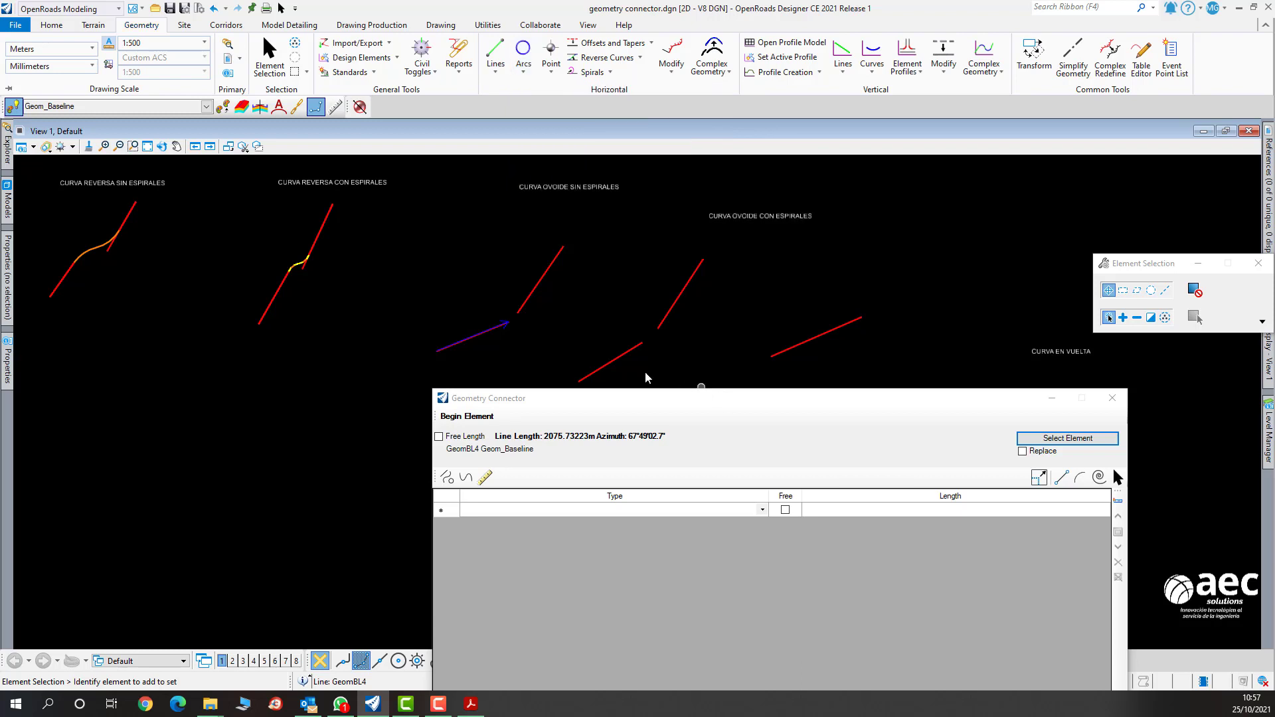
# Add two Arc elements to the connection starting from the lower line under CURVA OVOIDE SIN ESPIRALES.
pyautogui.scroll(2, 505, 335)
pyautogui.moveTo(612, 399); pyautogui.dragTo(524, 334)
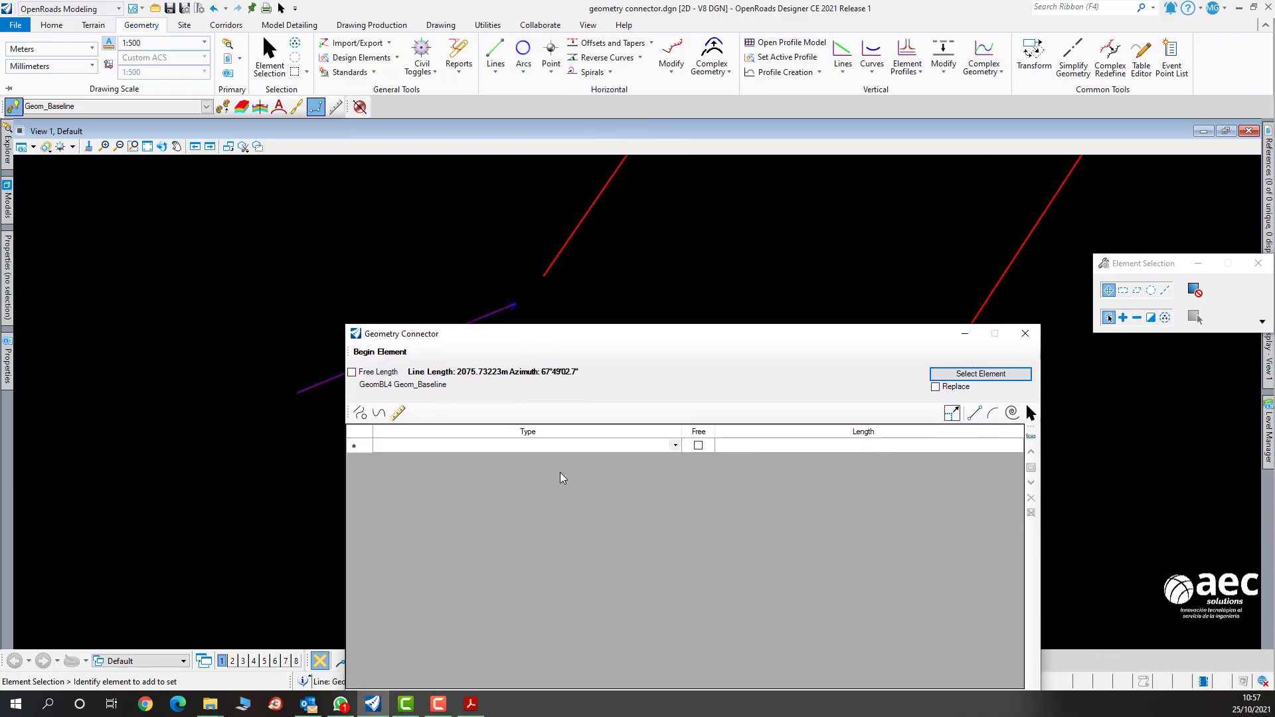
pyautogui.click(672, 445)
pyautogui.click(672, 445)
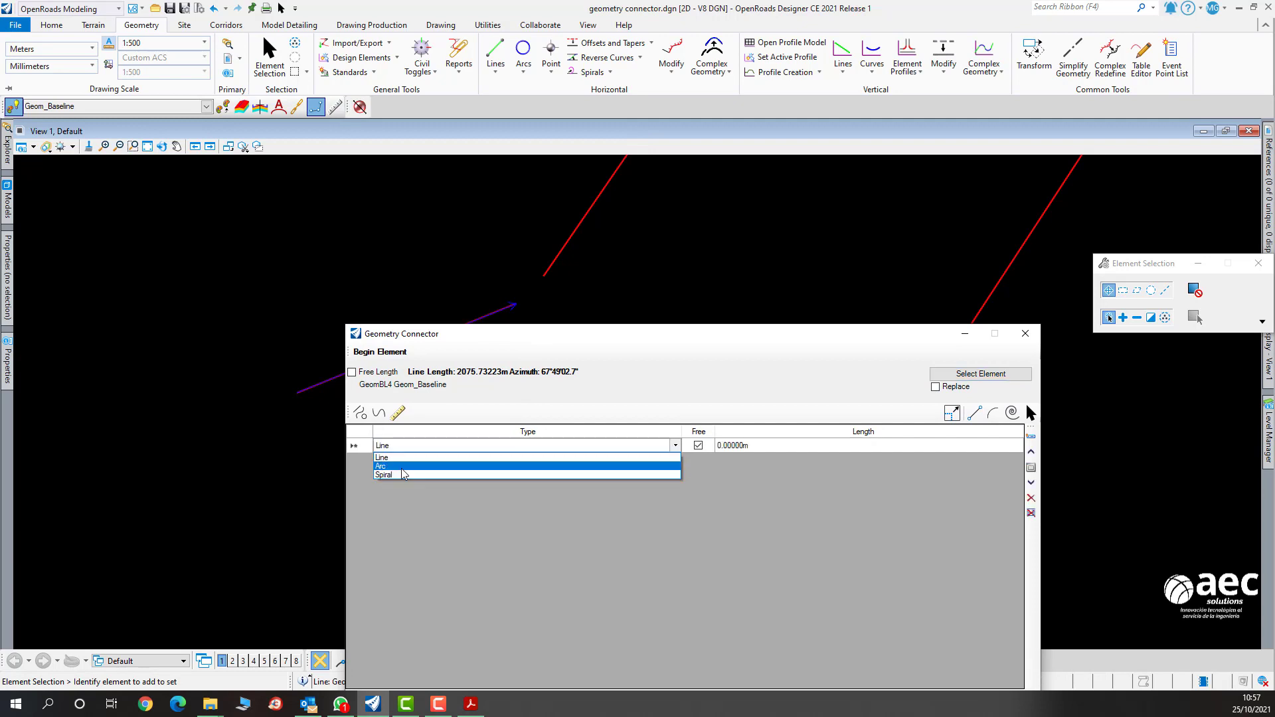
pyautogui.click(401, 469)
pyautogui.click(492, 460)
pyautogui.click(492, 461)
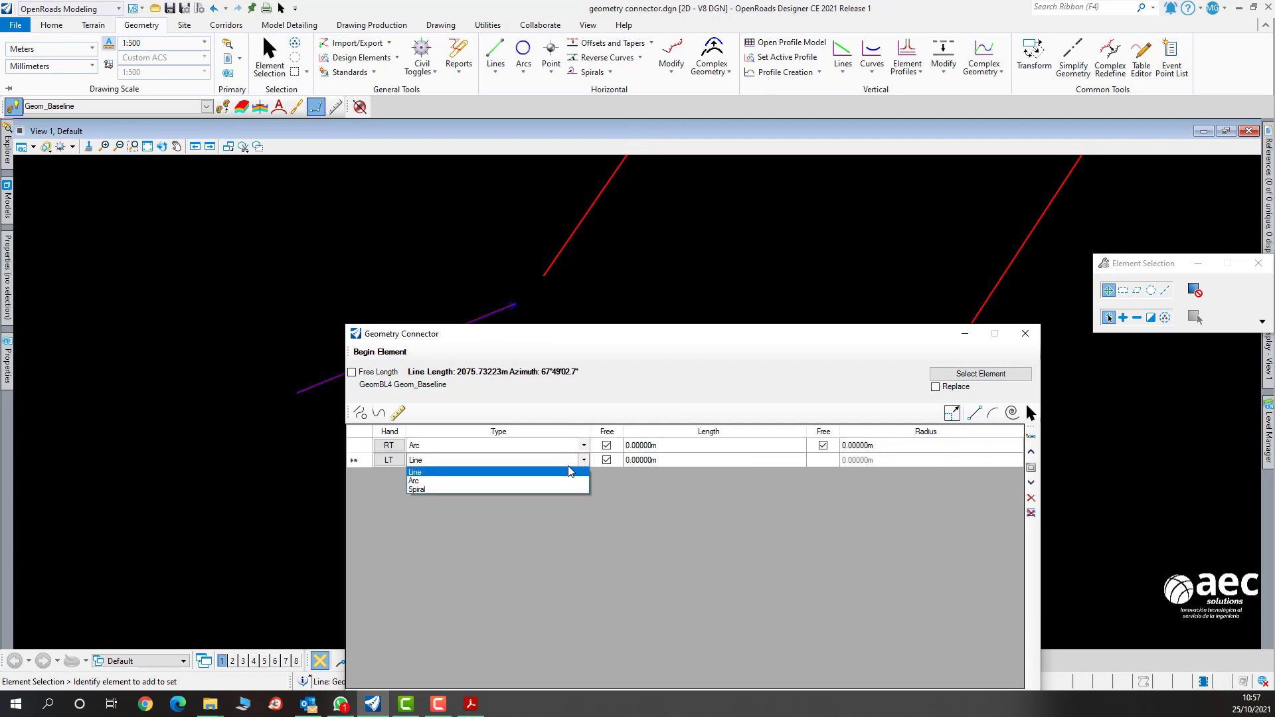
pyautogui.click(492, 481)
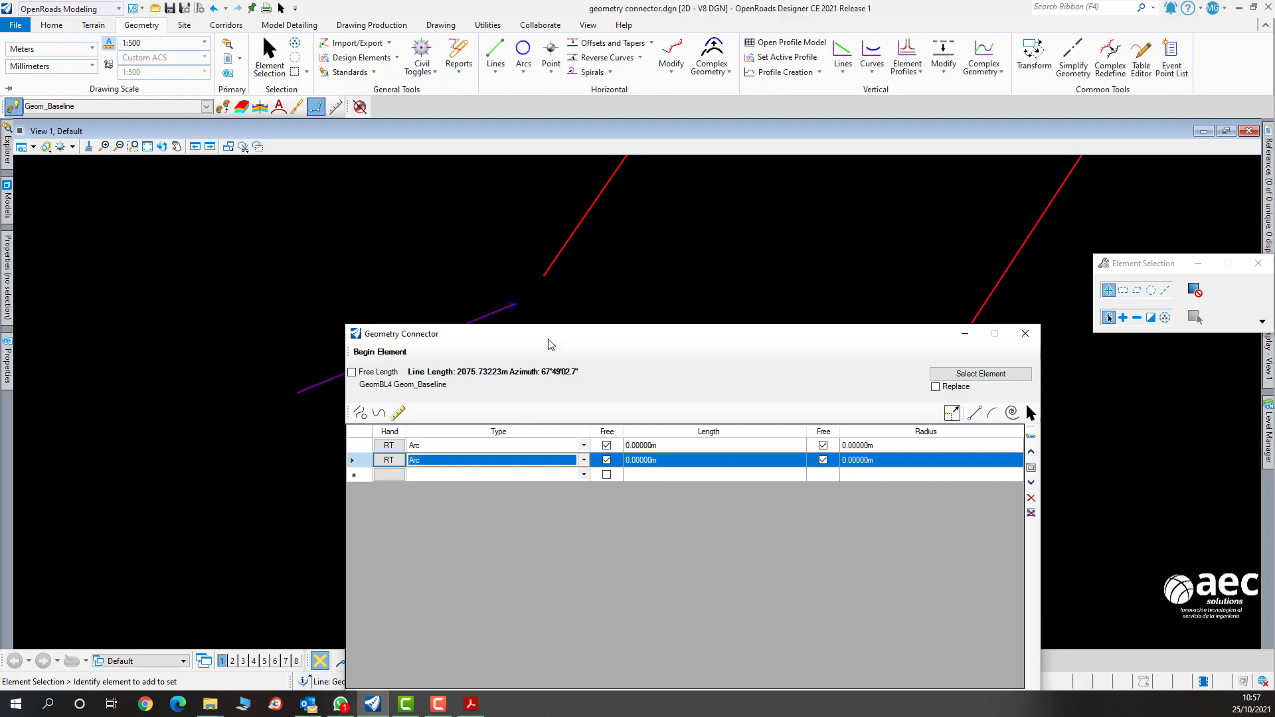
# Set the hand of both arcs to left (LT).
pyautogui.moveTo(550, 345); pyautogui.dragTo(539, 426)
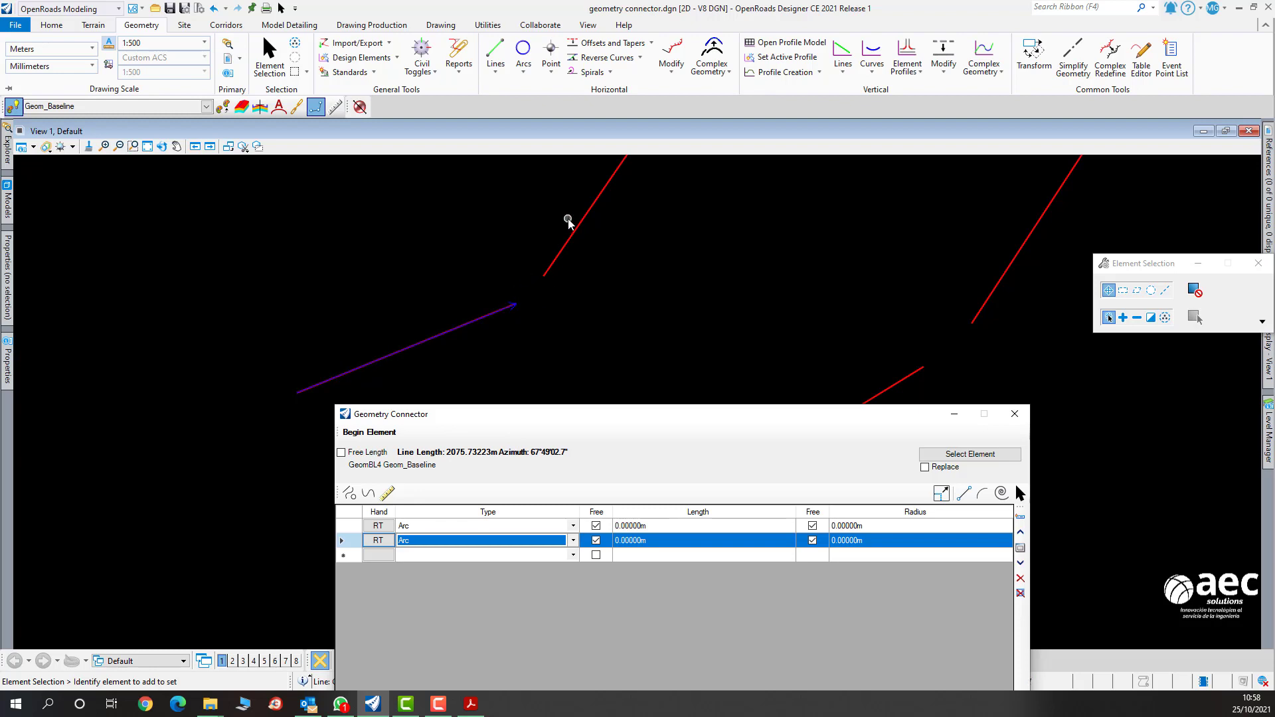
pyautogui.click(380, 528)
pyautogui.click(379, 540)
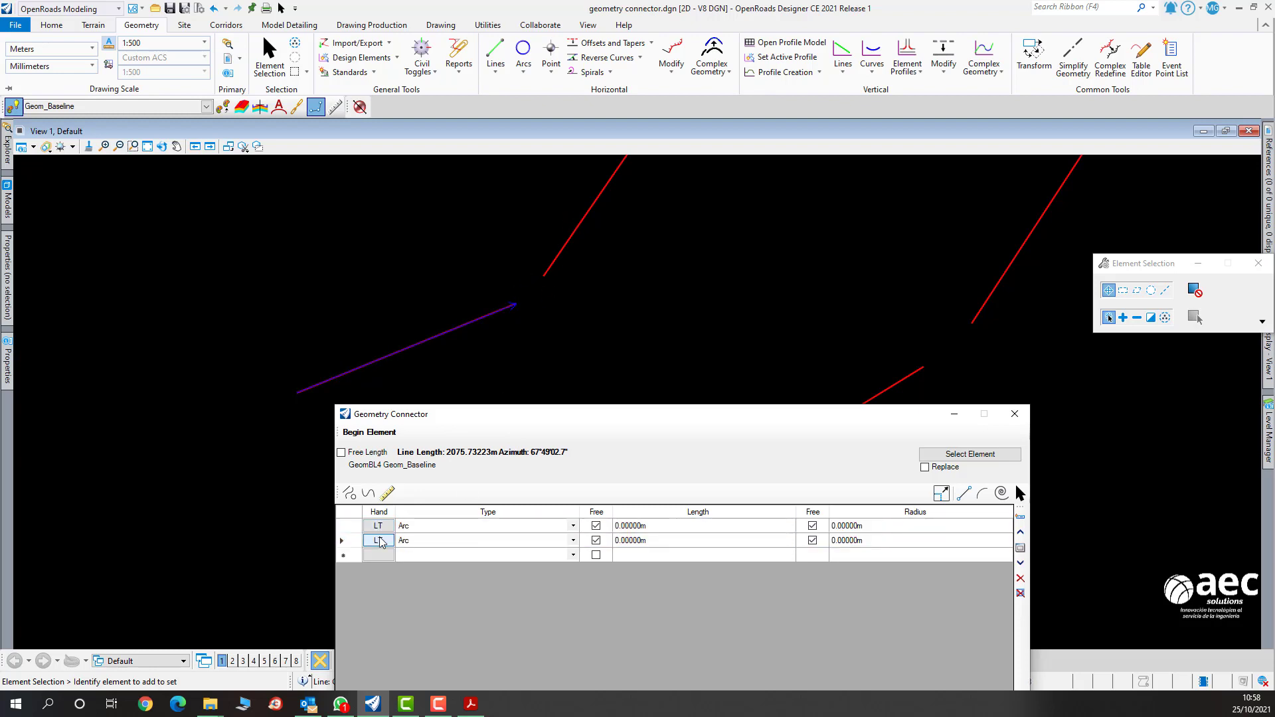
# Try 50 m lengths for the two left-hand arcs and radii of 80 m and 60 m.
pyautogui.moveTo(544, 417); pyautogui.dragTo(467, 336)
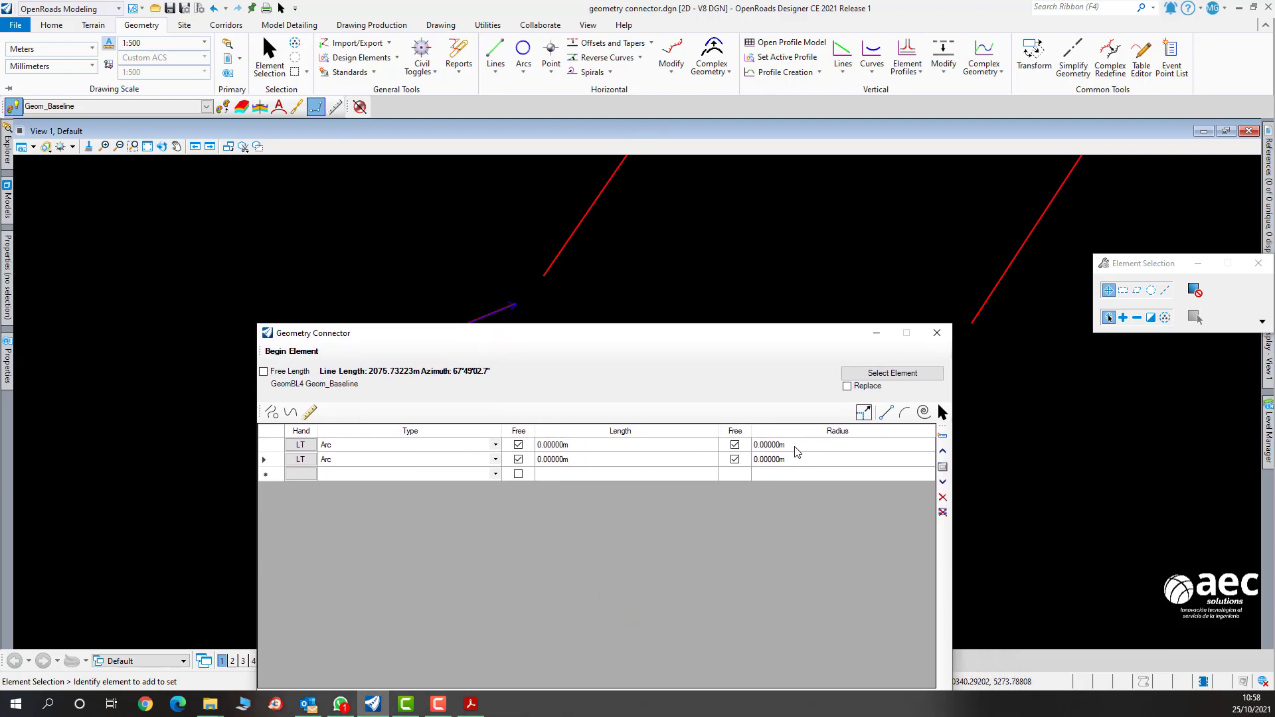
pyautogui.click(598, 445)
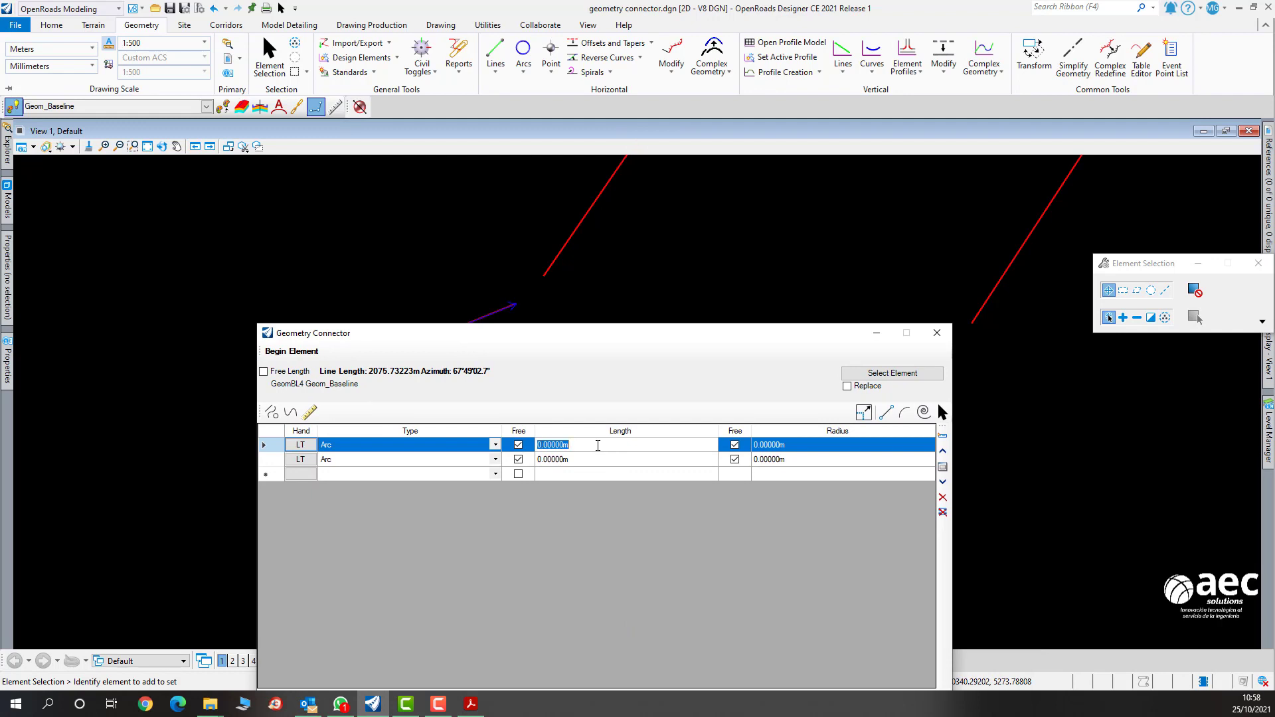
pyautogui.write('5')
pyautogui.click(590, 460)
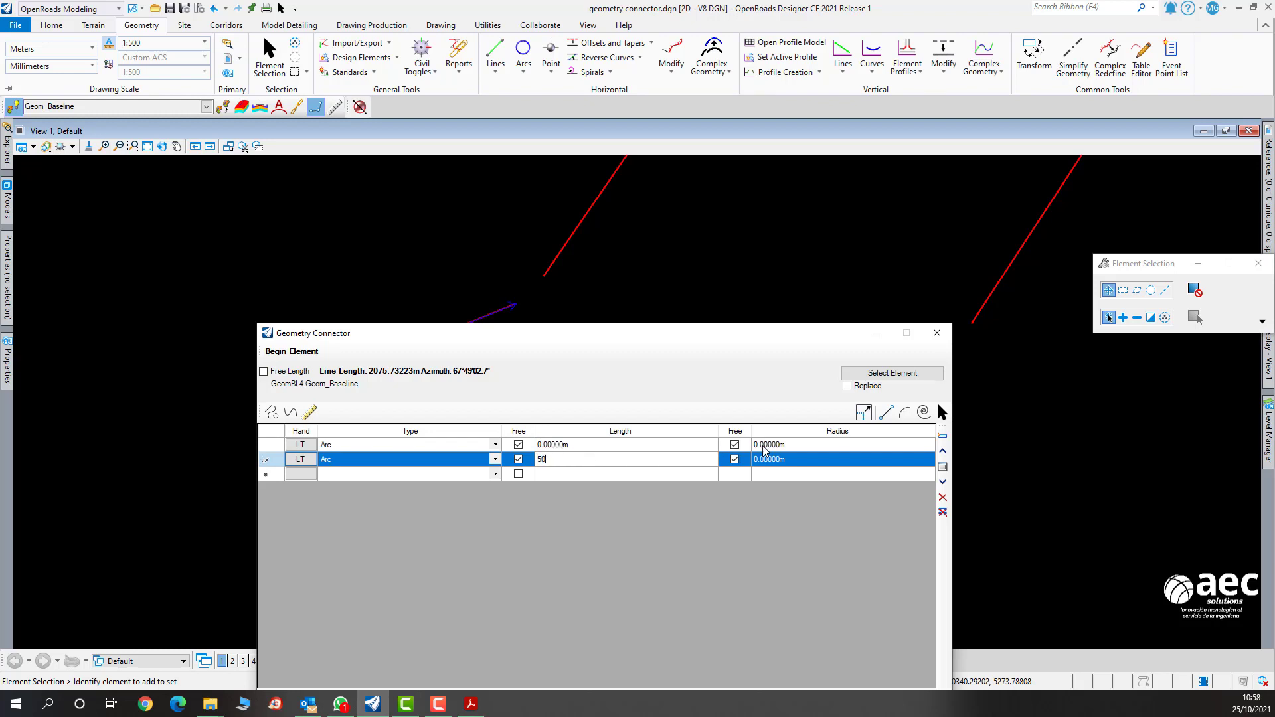
pyautogui.click(791, 445)
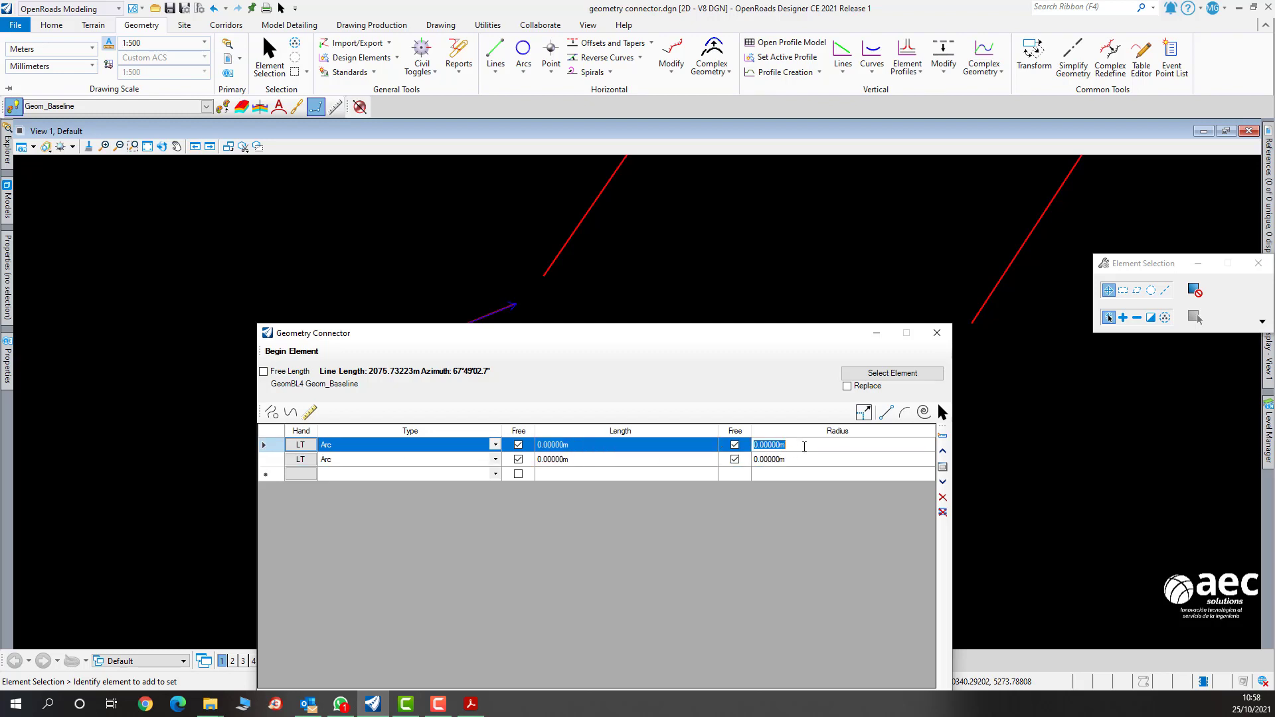
pyautogui.write('80')
pyautogui.click(817, 465)
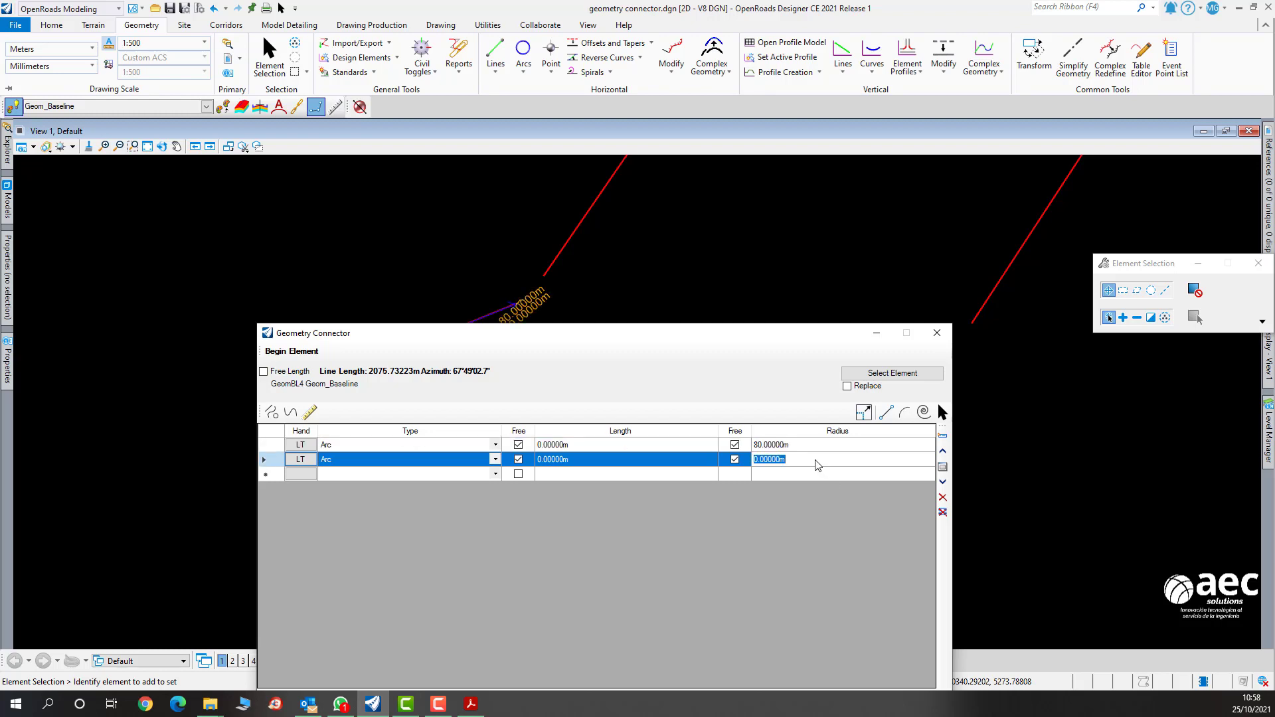
pyautogui.write('60')
# Set both arc lengths to 50 m and the first and second arc radii to 200 m and 150 m.
pyautogui.click(825, 445)
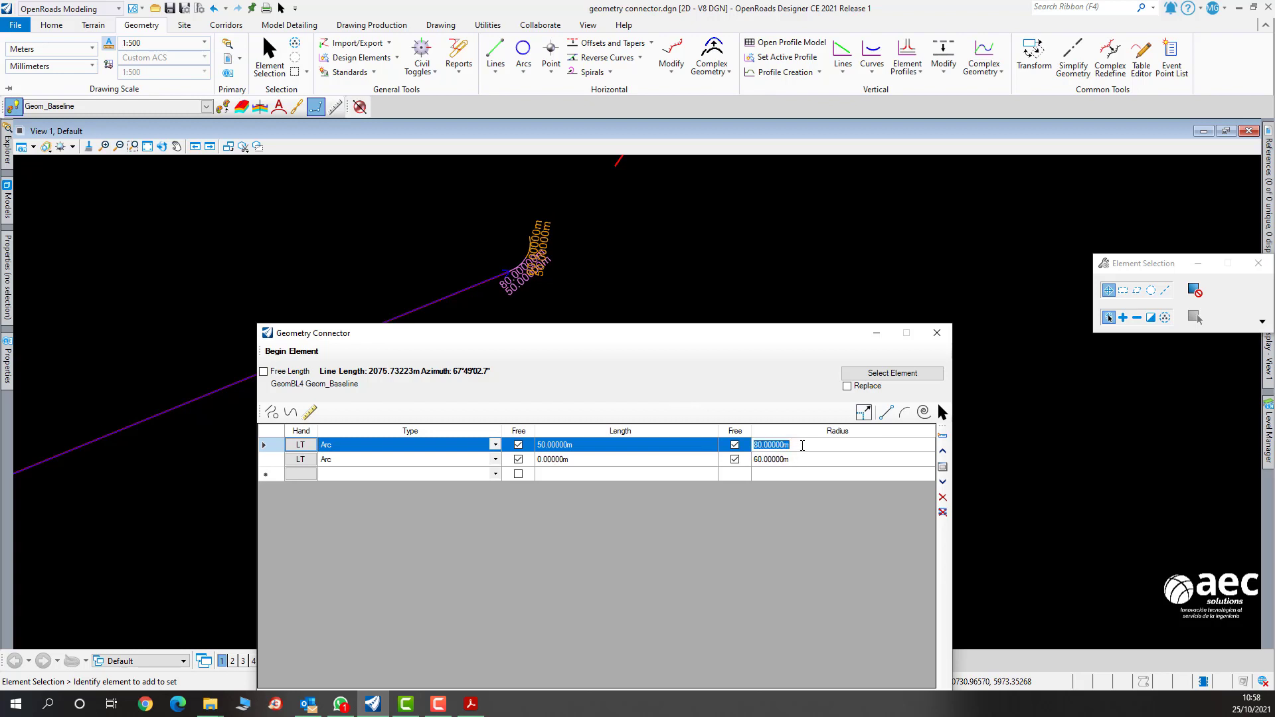
pyautogui.write('200')
pyautogui.click(808, 463)
pyautogui.write('150')
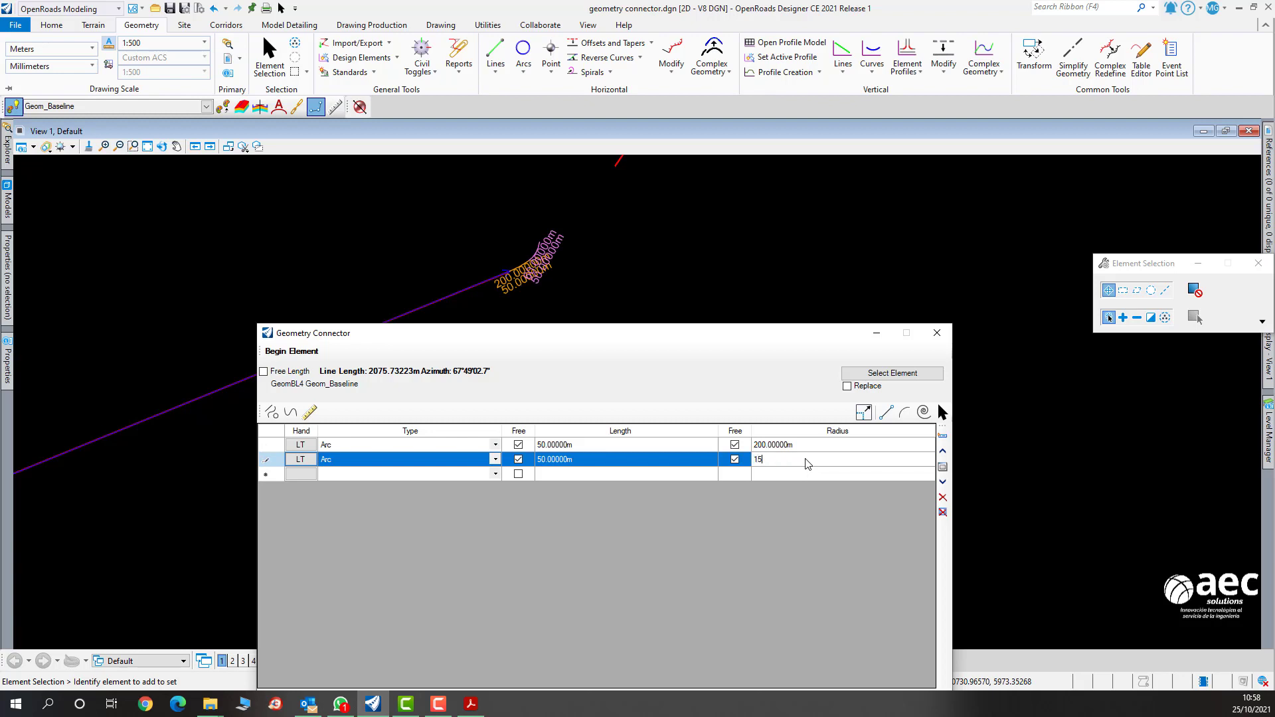
pyautogui.click(821, 449)
pyautogui.scroll(2, 533, 216)
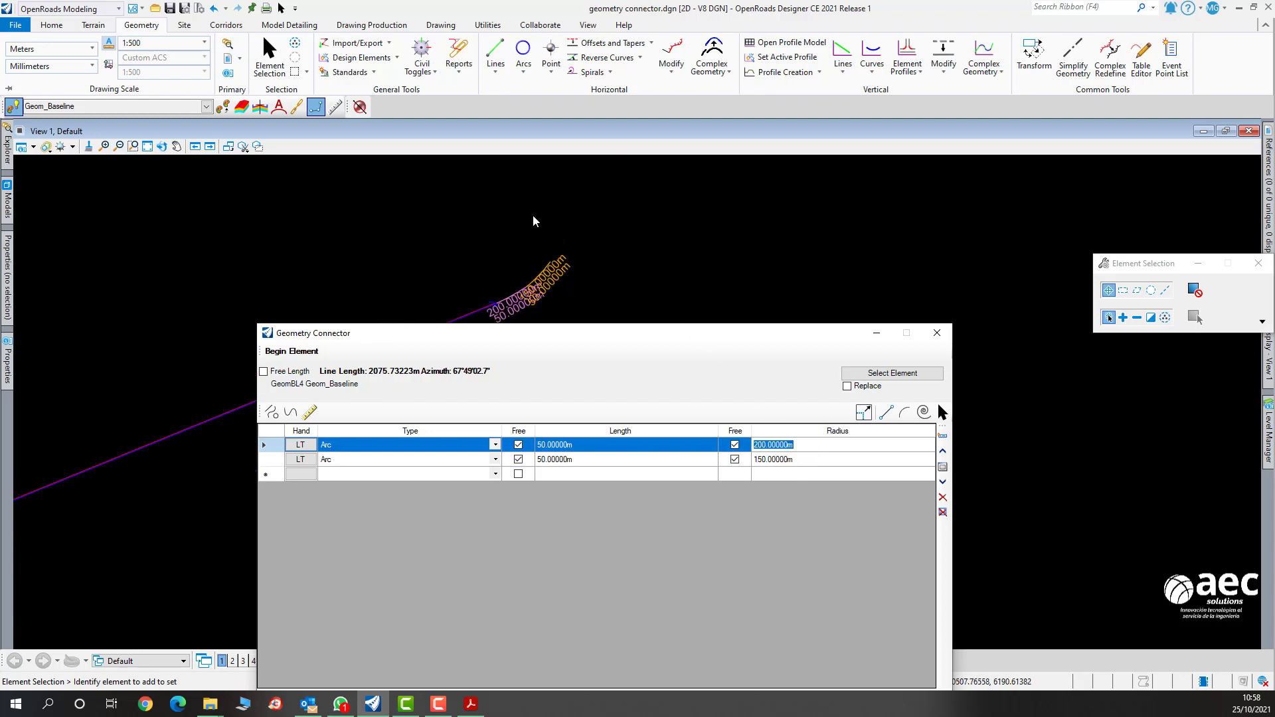
pyautogui.scroll(-4, 533, 216)
pyautogui.scroll(1, 565, 255)
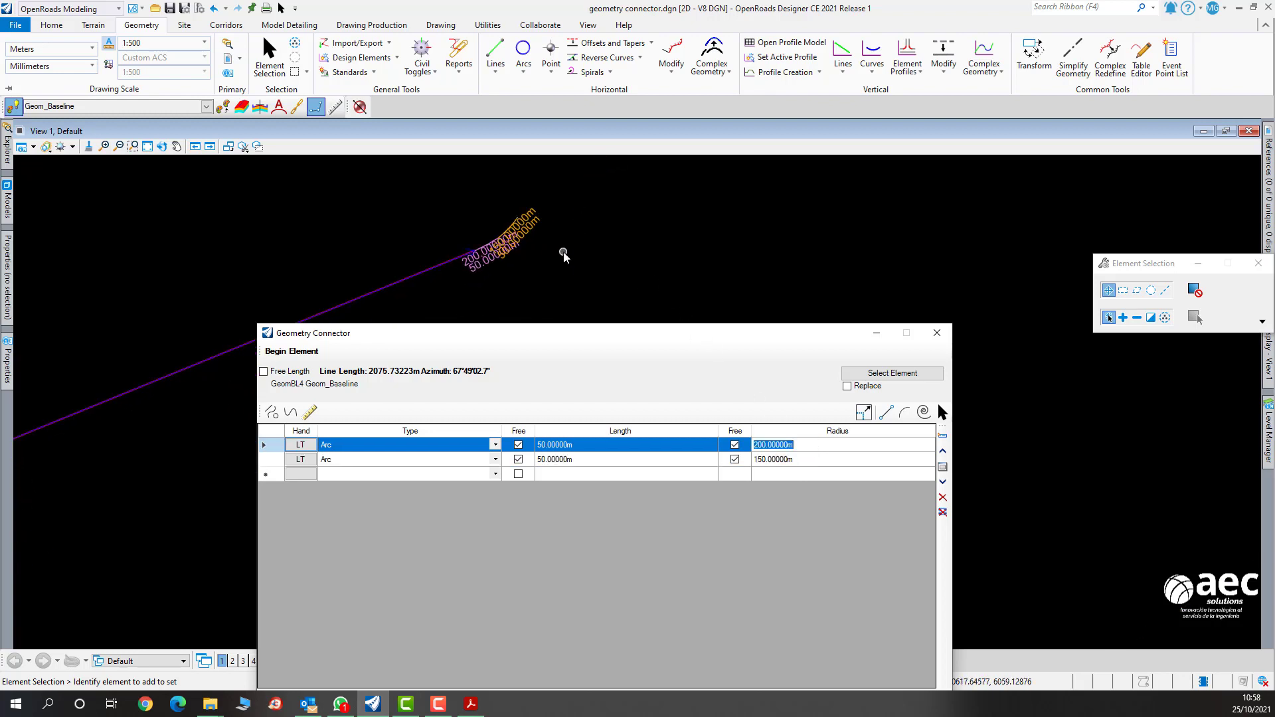
# Select the upper line under CURVA OVOIDE SIN ESPIRALES as the end element of the connection.
pyautogui.moveTo(593, 339); pyautogui.dragTo(453, 255)
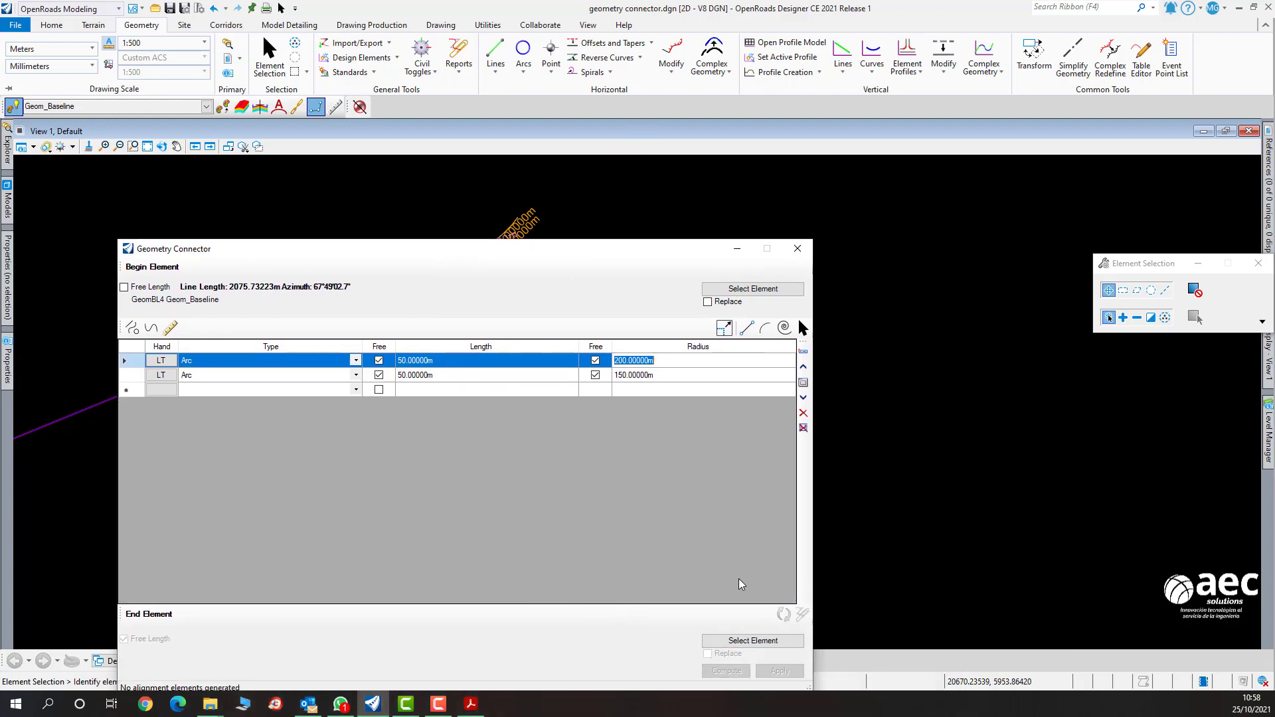
pyautogui.click(752, 643)
pyautogui.scroll(-2, 672, 230)
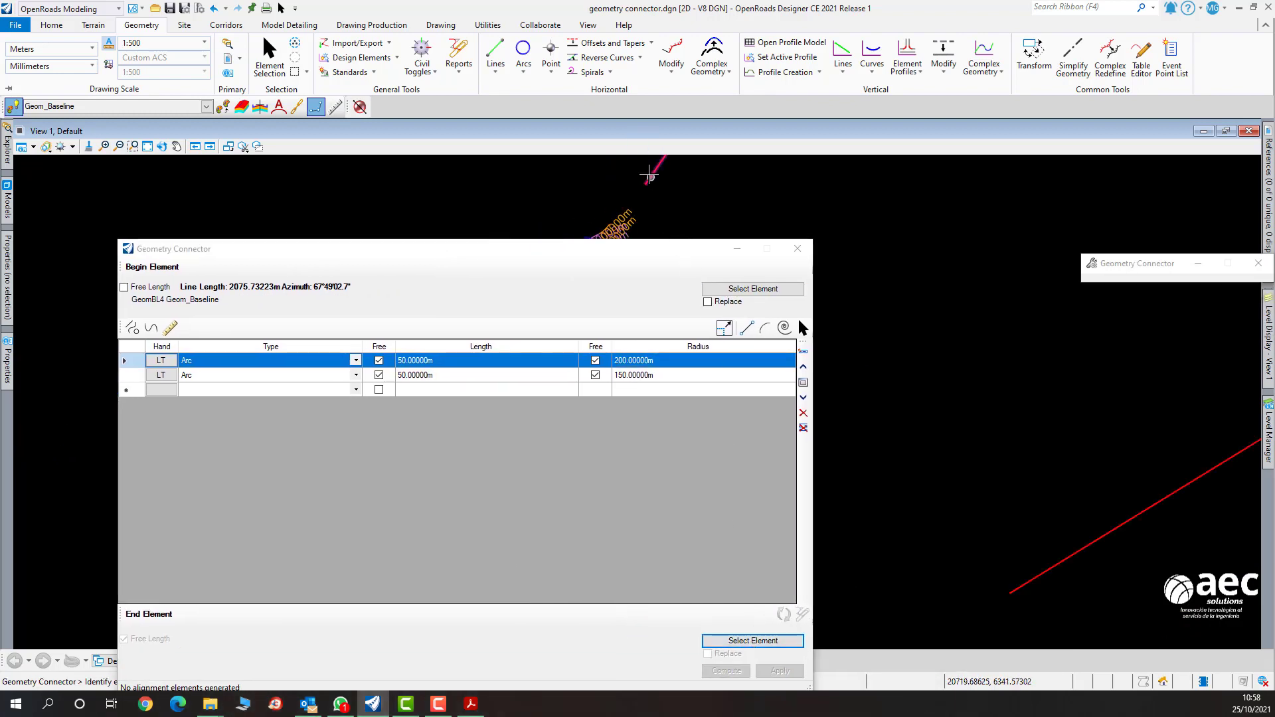
pyautogui.click(648, 178)
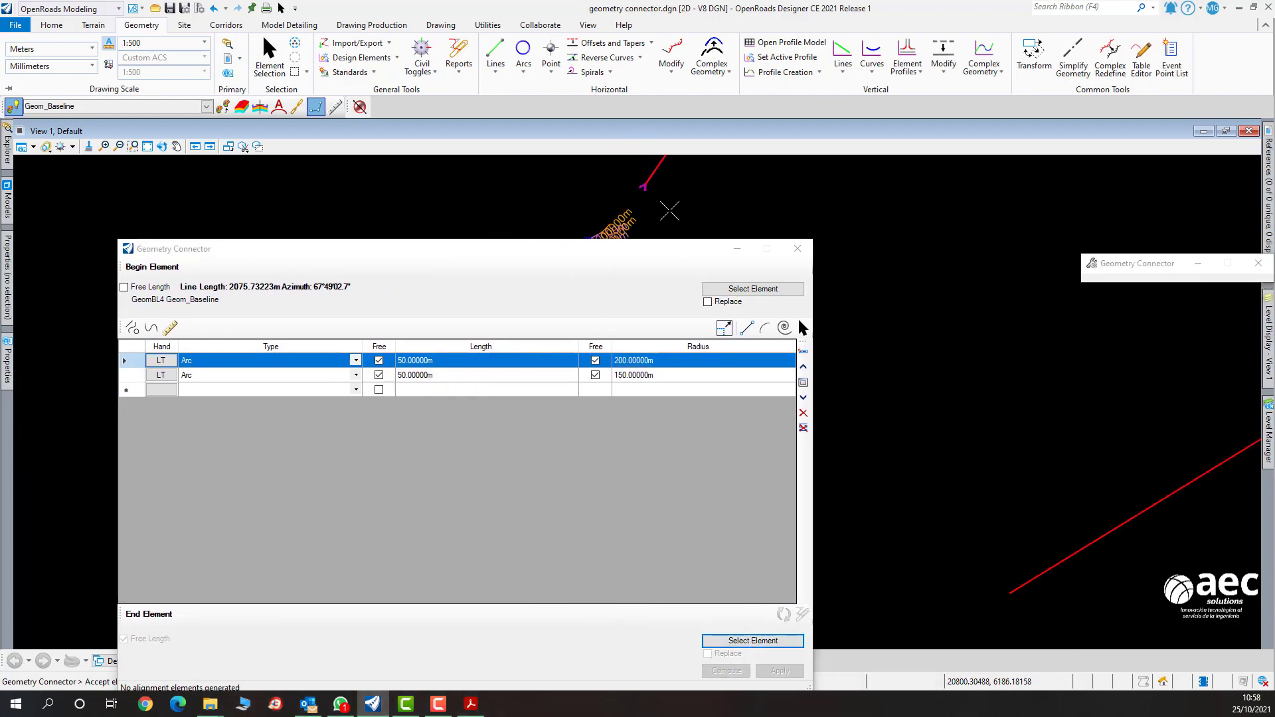
pyautogui.click(688, 211)
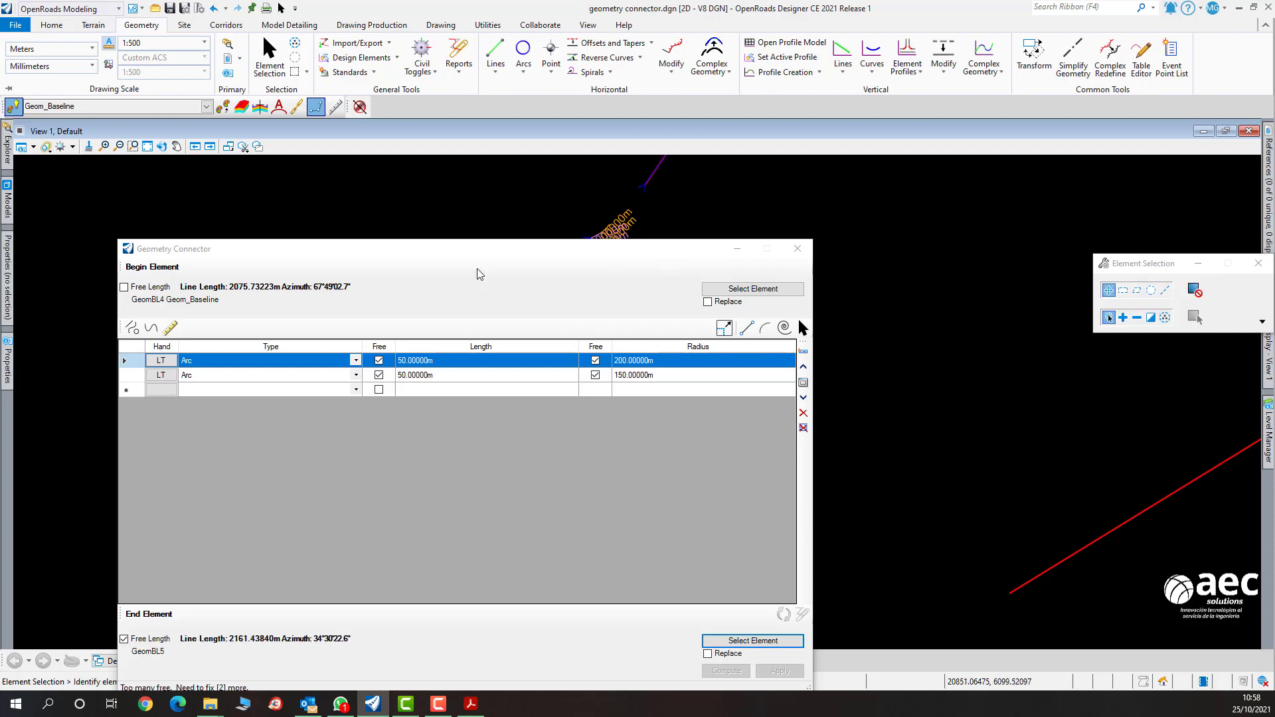
pyautogui.moveTo(483, 249); pyautogui.dragTo(521, 160)
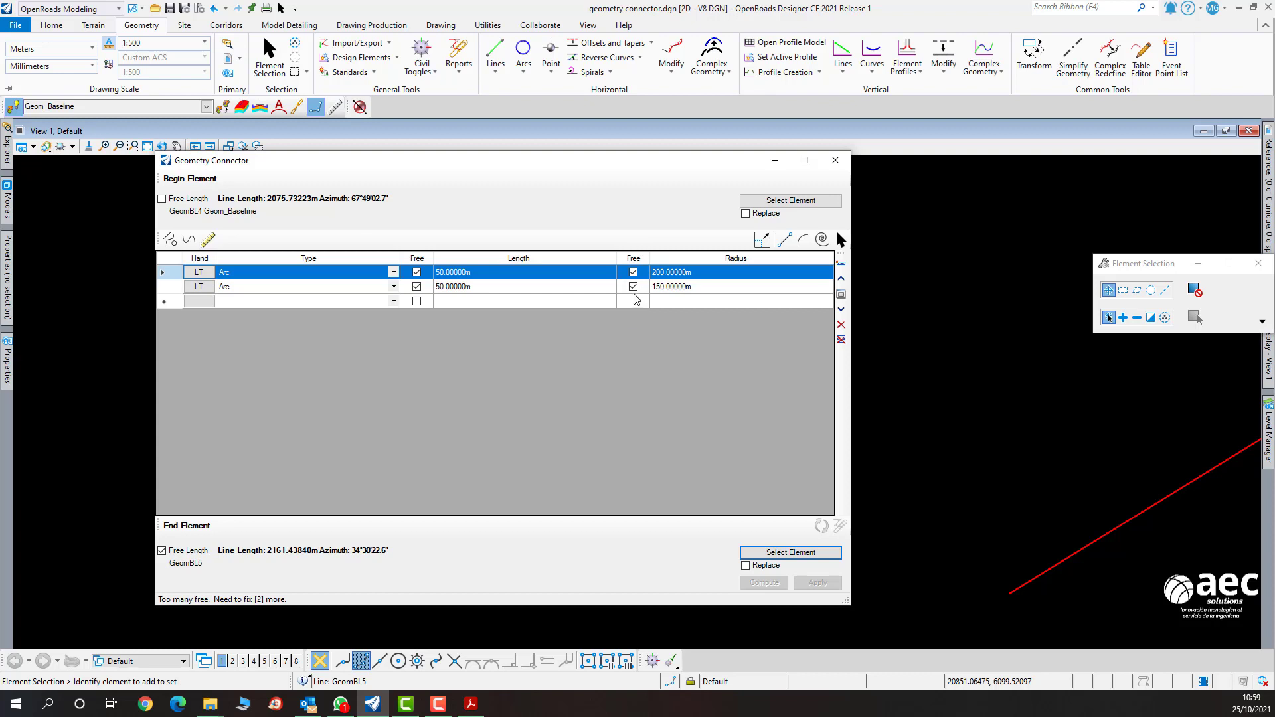
# Fix the radii of both arcs at 200 m and 150 m, leaving their lengths free.
pyautogui.click(633, 271)
pyautogui.click(634, 287)
pyautogui.moveTo(561, 165); pyautogui.dragTo(777, 403)
pyautogui.scroll(3, 623, 228)
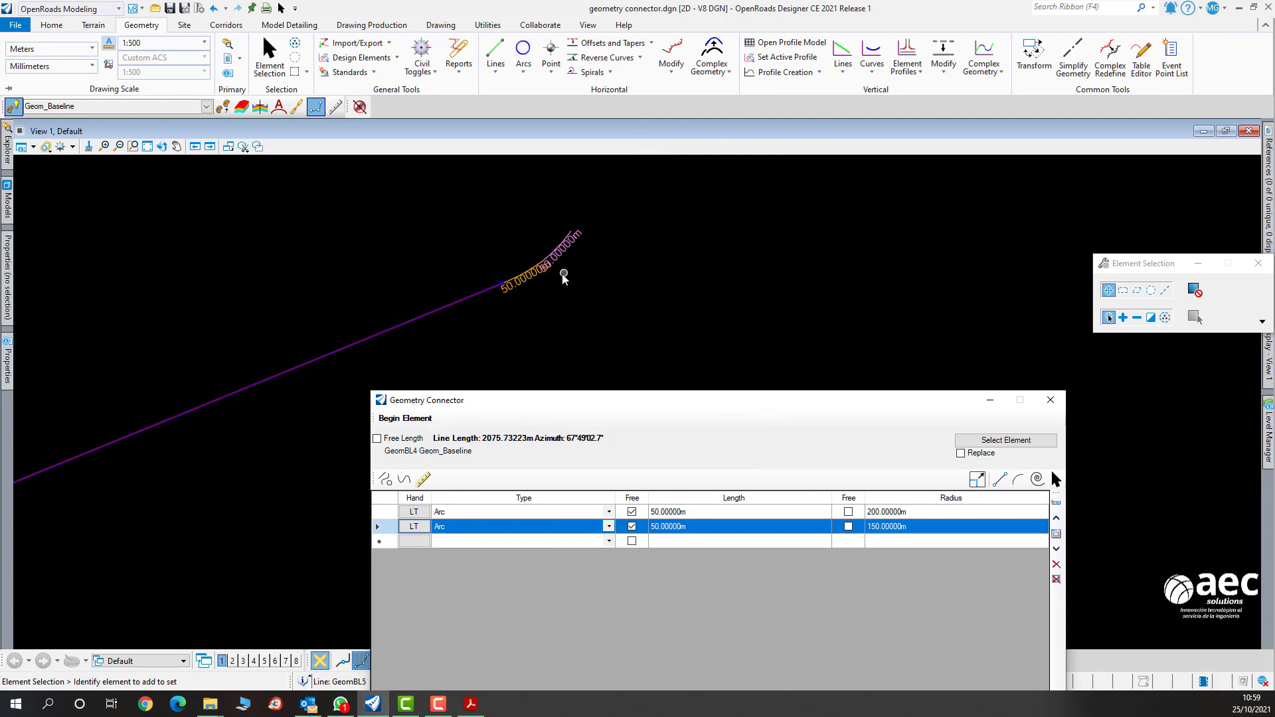
pyautogui.scroll(-3, 560, 237)
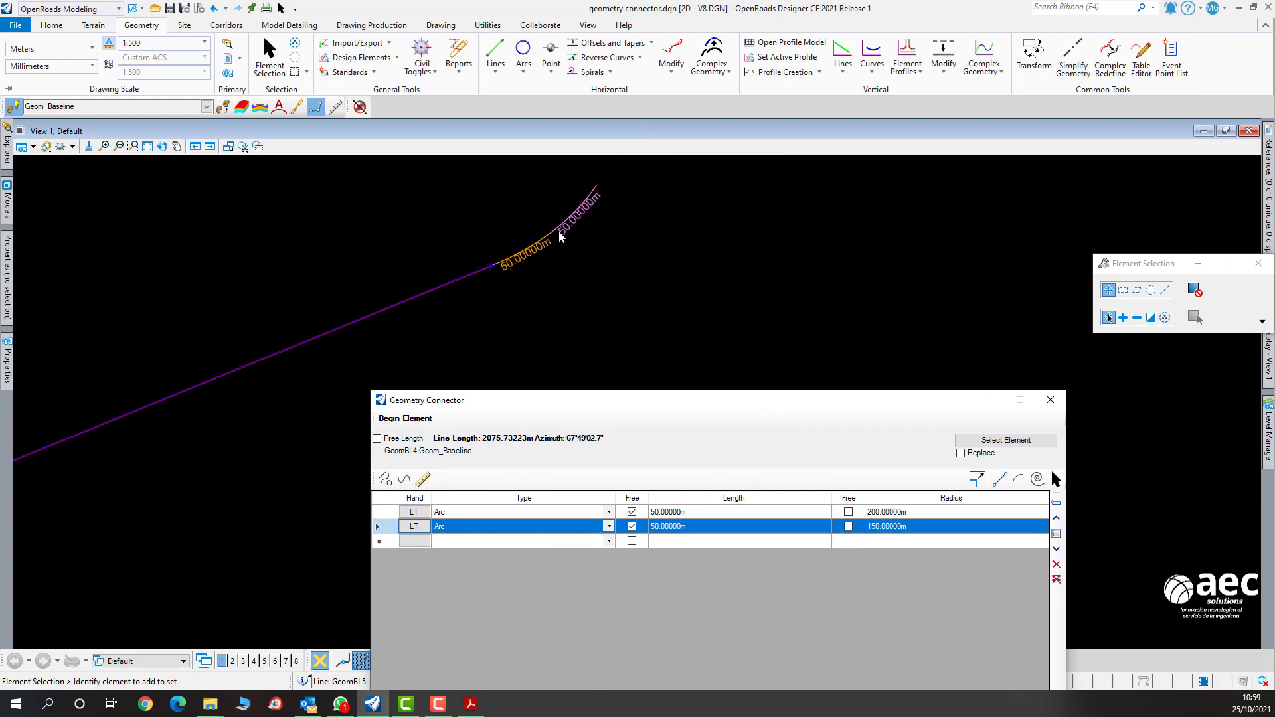
pyautogui.scroll(-2, 560, 237)
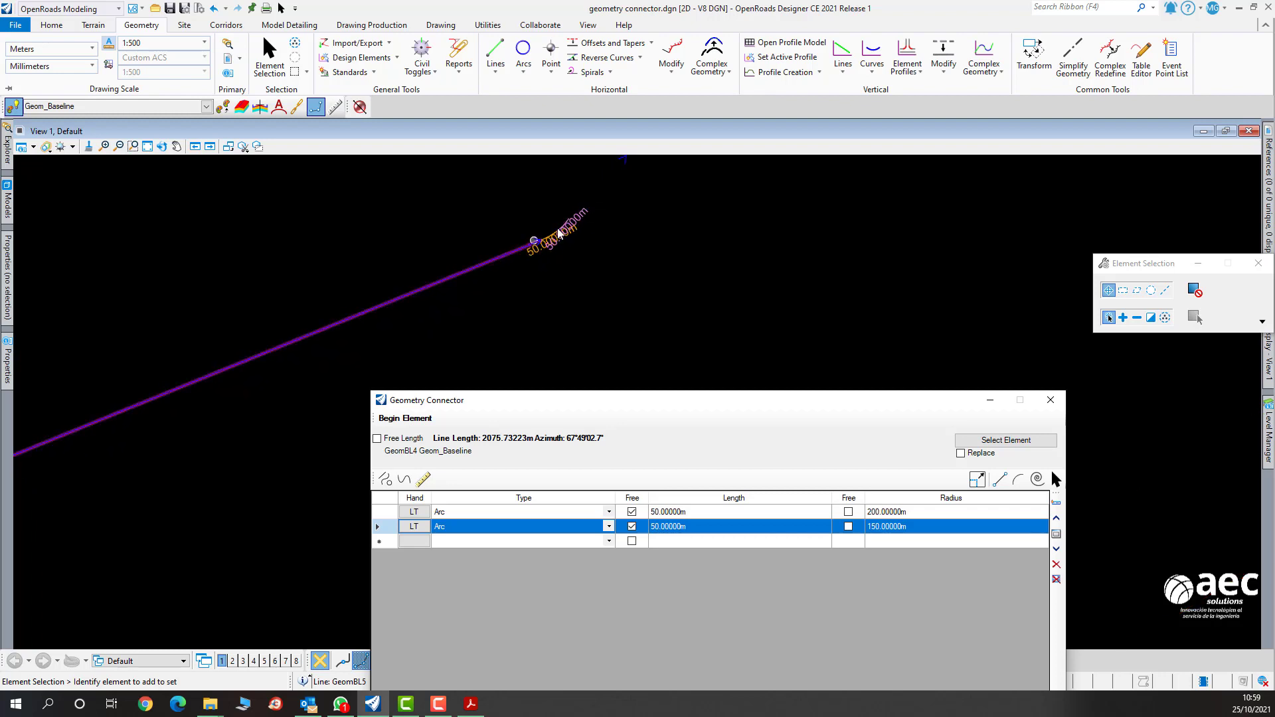
pyautogui.scroll(-2, 560, 228)
pyautogui.click(519, 249)
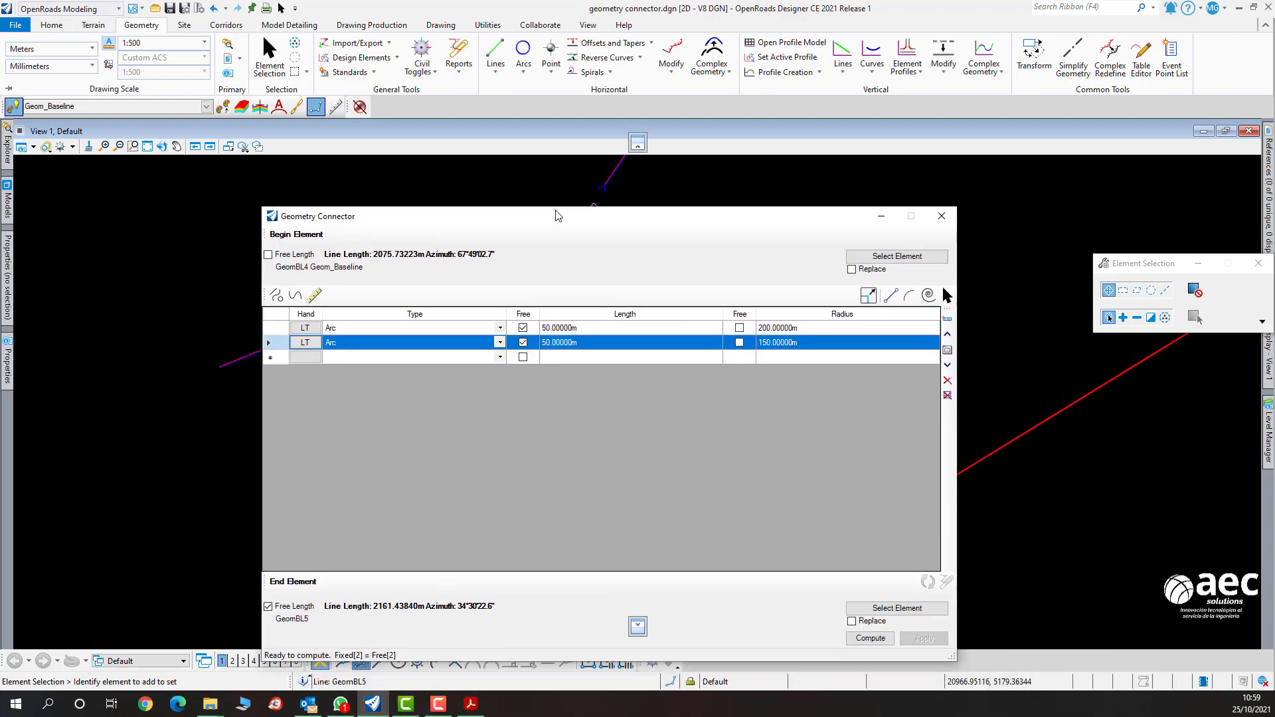
# Try to compute the two-arc connection with both radii fixed, and bring the preview of the arcs into view.
pyautogui.moveTo(556, 216); pyautogui.dragTo(533, 173)
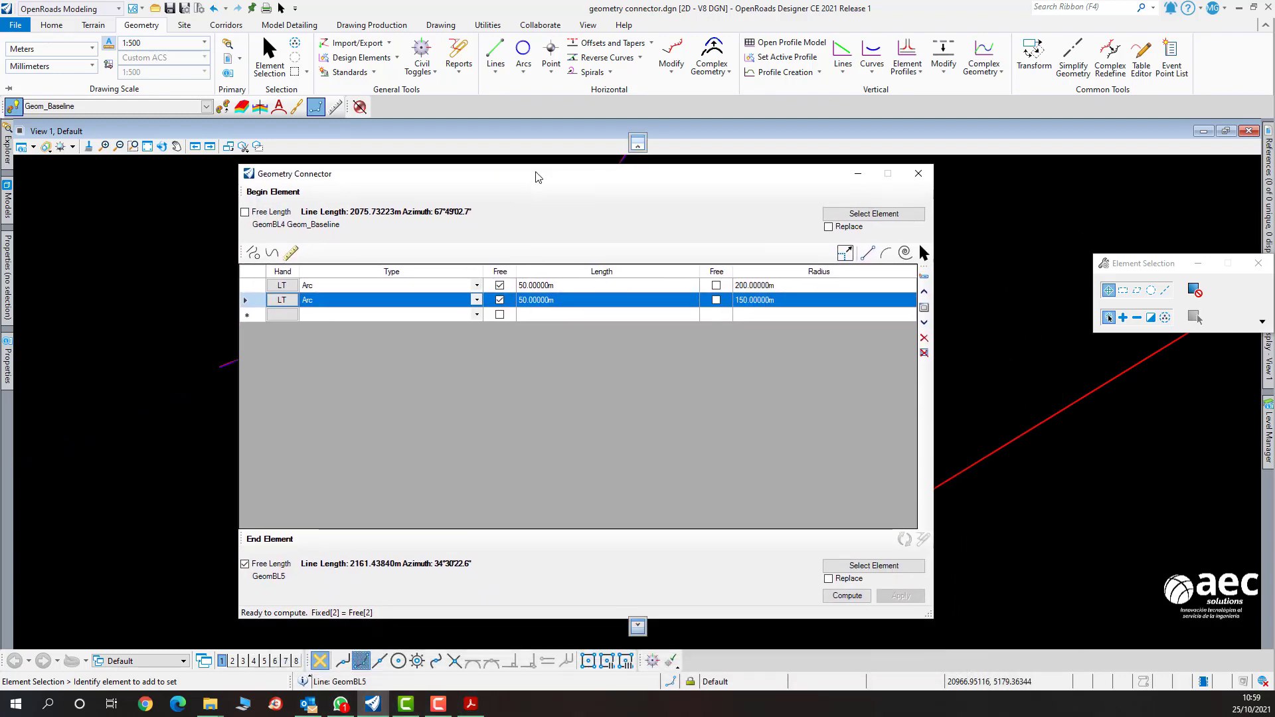
pyautogui.click(858, 598)
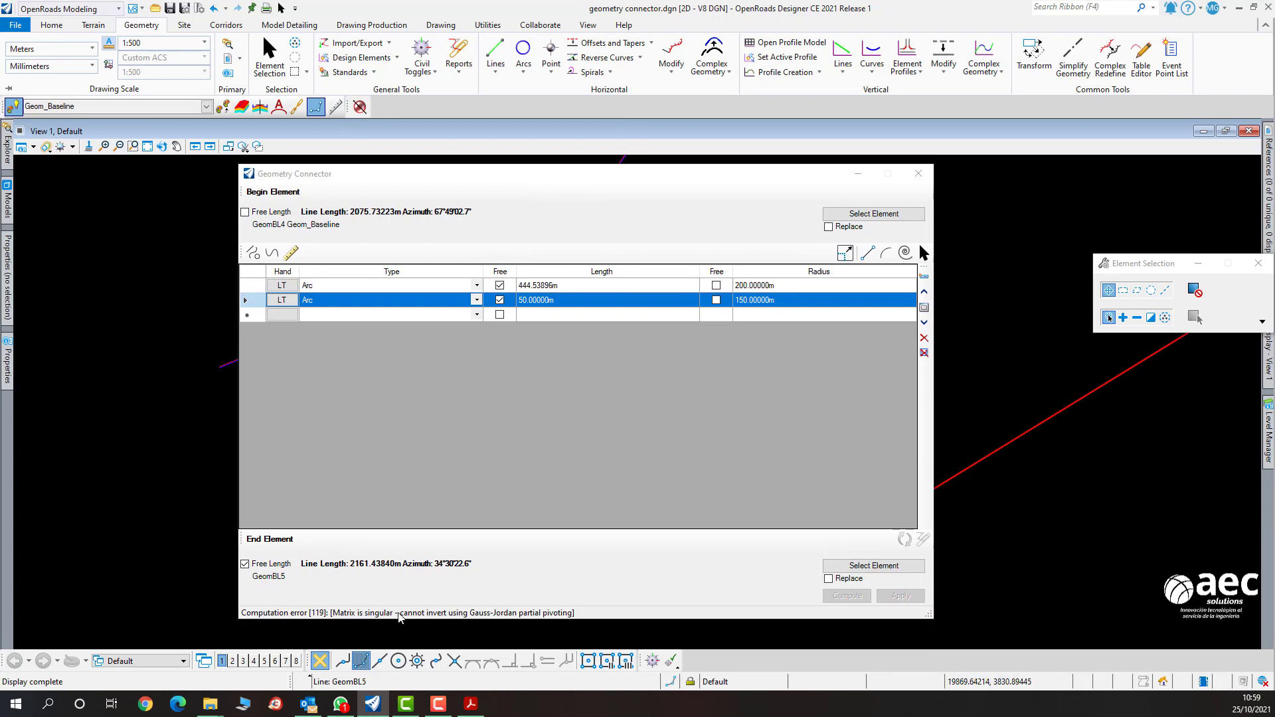
pyautogui.moveTo(552, 178)
pyautogui.mouseDown()
pyautogui.moveTo(553, 216)
pyautogui.moveTo(842, 325)
pyautogui.moveTo(815, 328)
pyautogui.mouseUp()
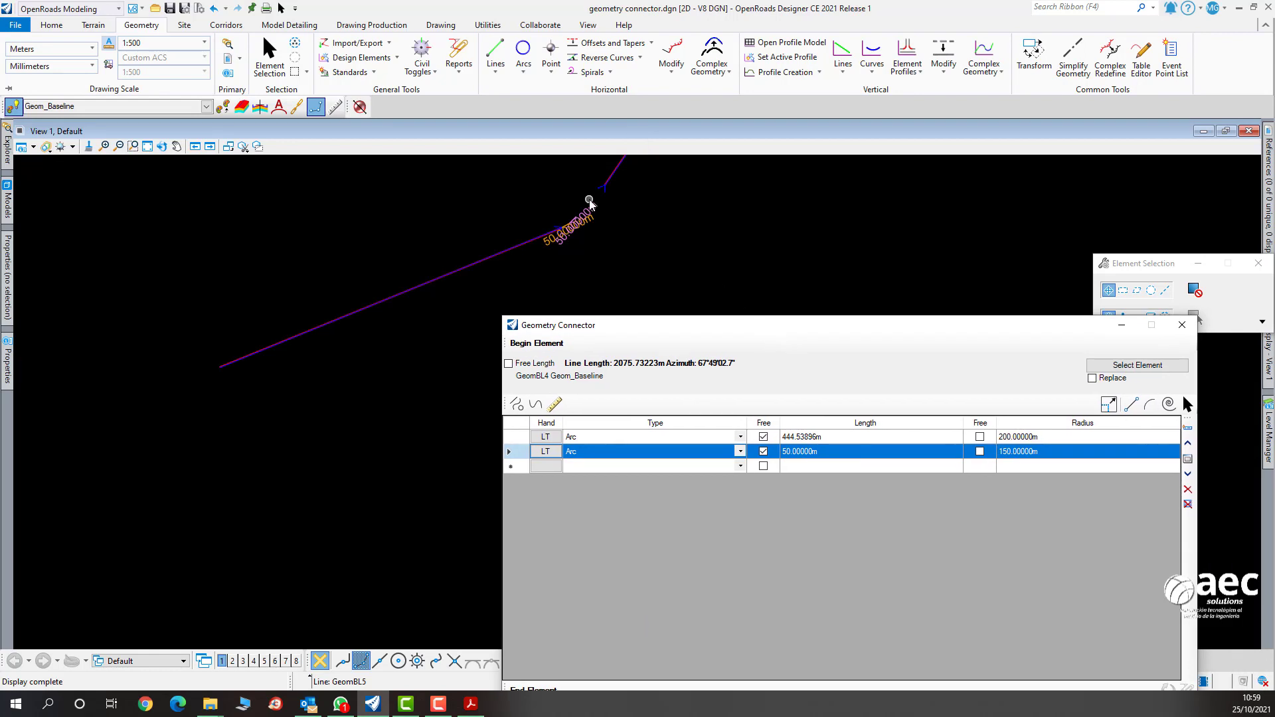
pyautogui.scroll(3, 589, 200)
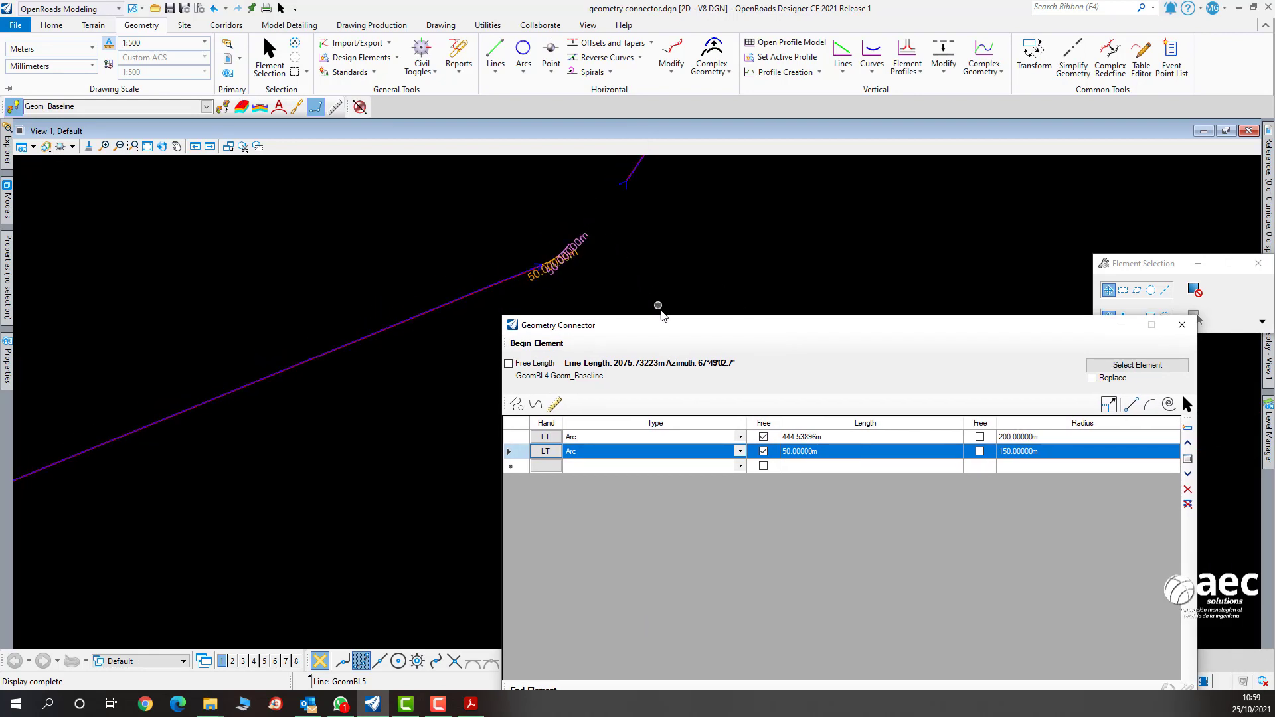
pyautogui.moveTo(663, 322); pyautogui.dragTo(446, 248)
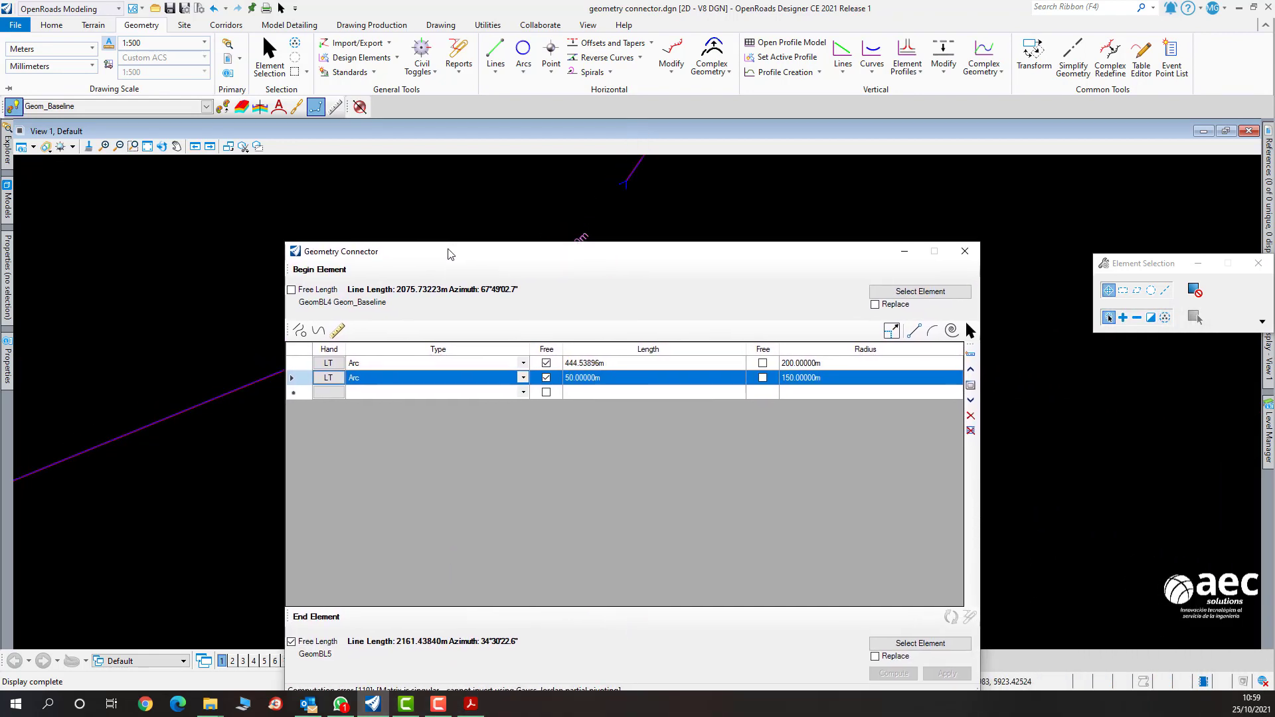
# Free the first arc's radius, fix the second arc's length at 50 m, and try to compute the connection.
pyautogui.click(764, 364)
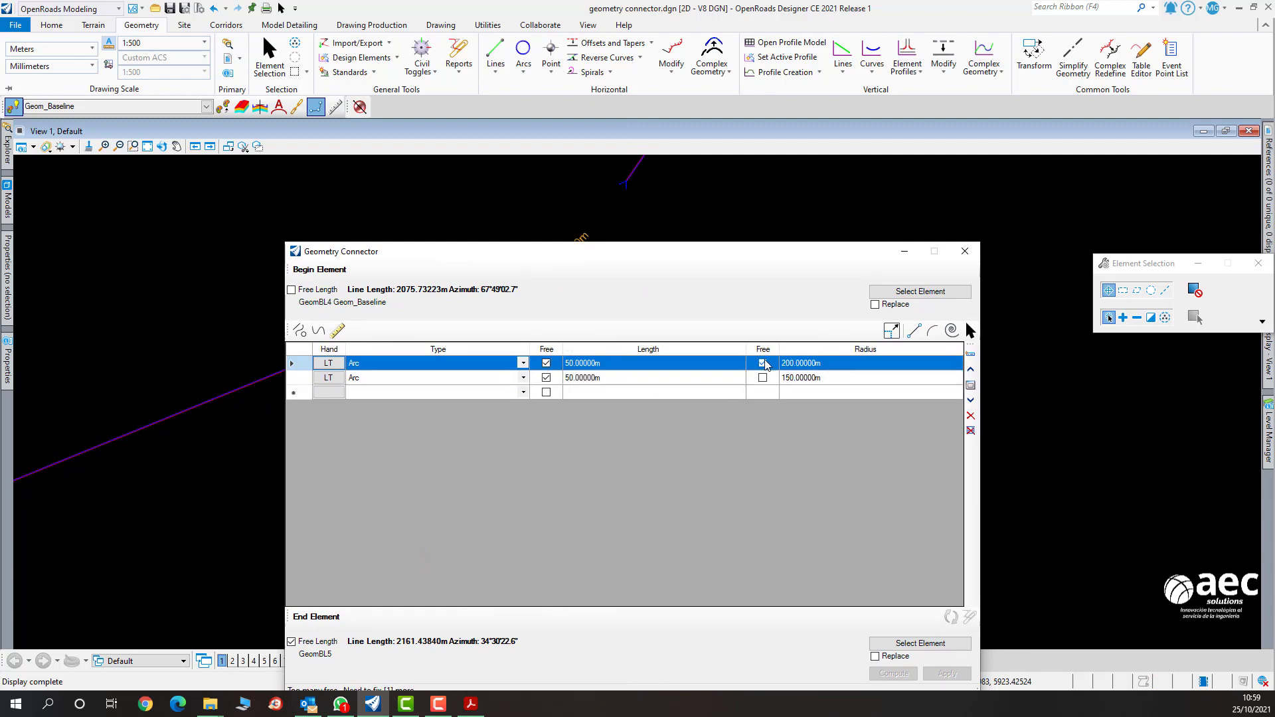
pyautogui.click(546, 378)
pyautogui.moveTo(620, 252); pyautogui.dragTo(638, 128)
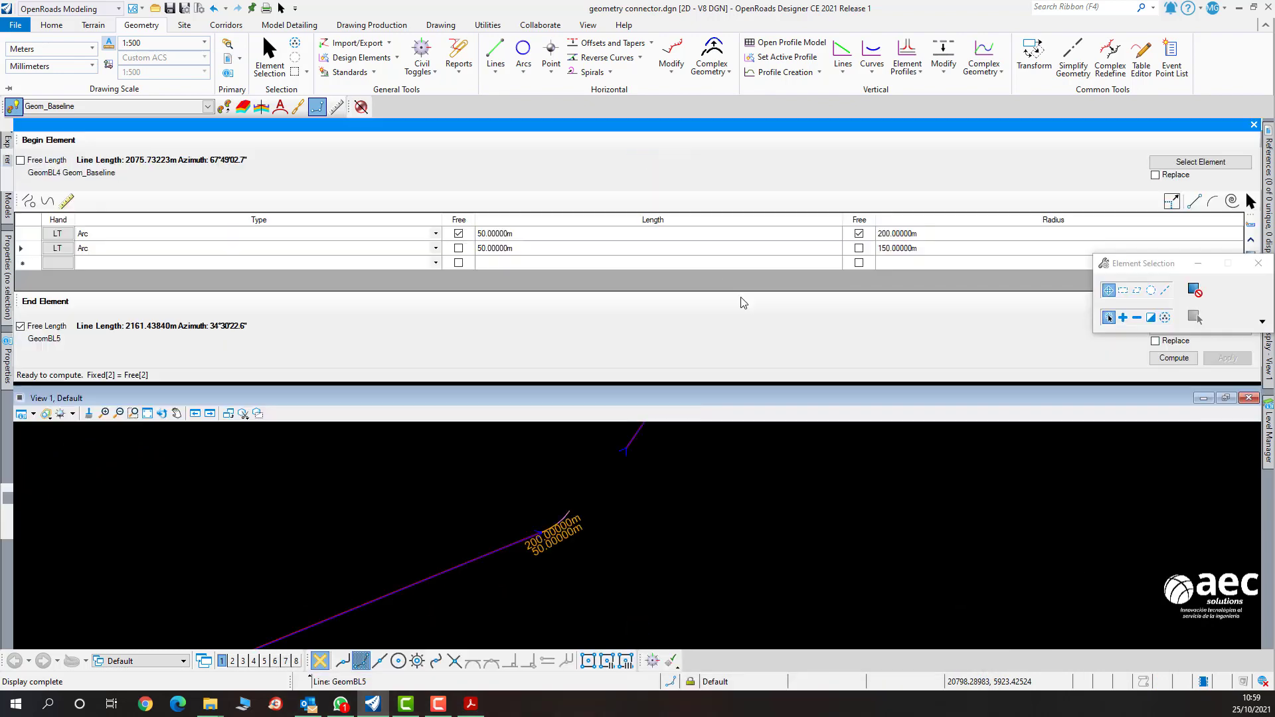
pyautogui.click(1174, 359)
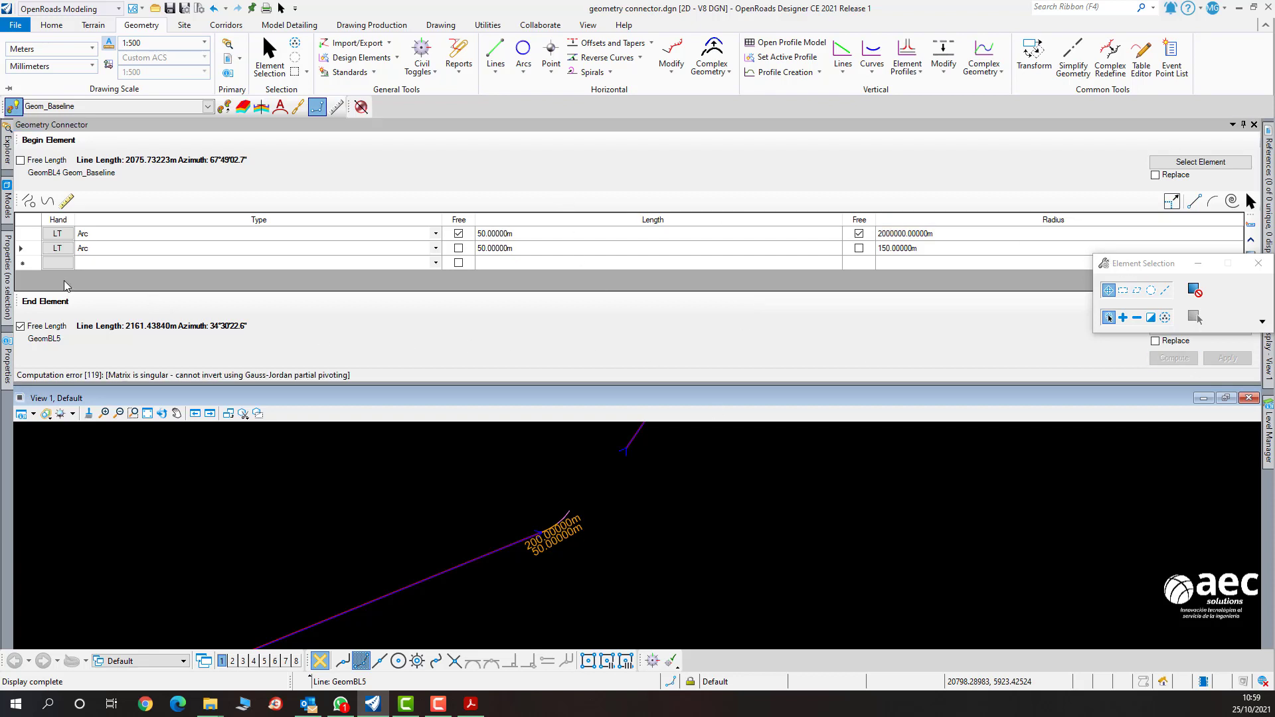
# Switch the solver to Single Value Decomposition and recompute the two-arc connection.
pyautogui.rightClick(120, 251)
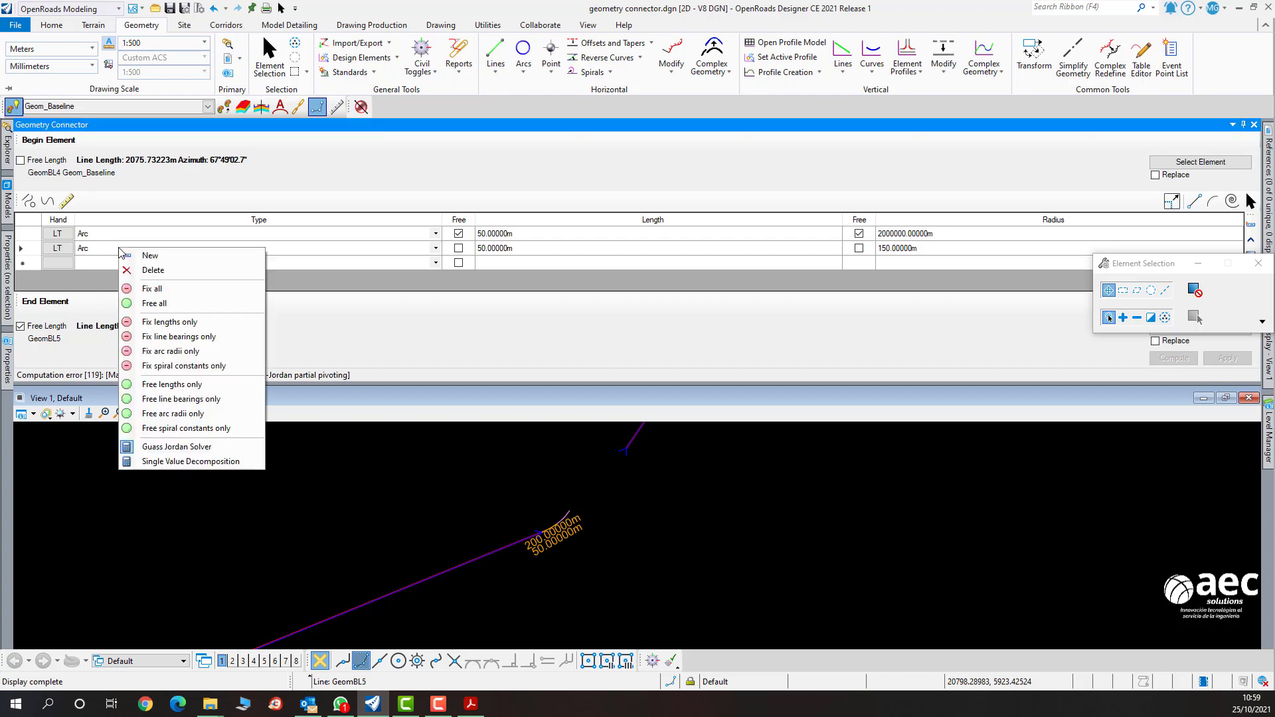
pyautogui.click(173, 463)
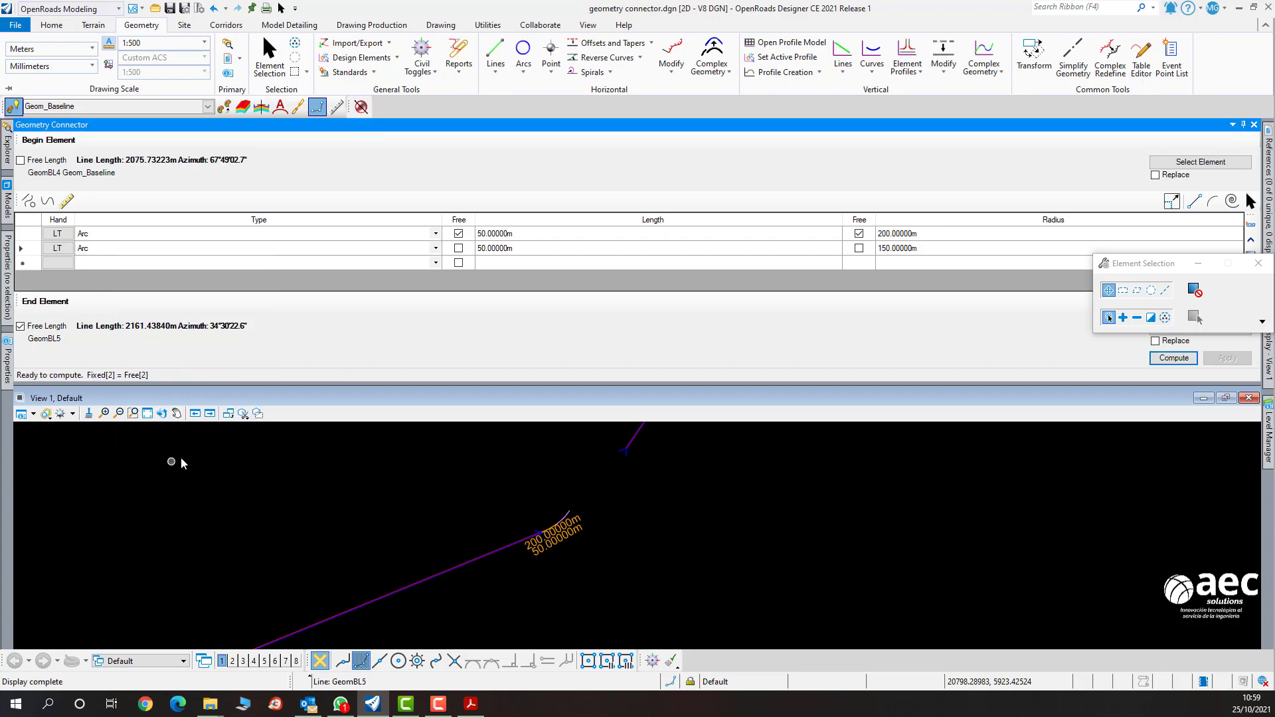
pyautogui.click(1170, 359)
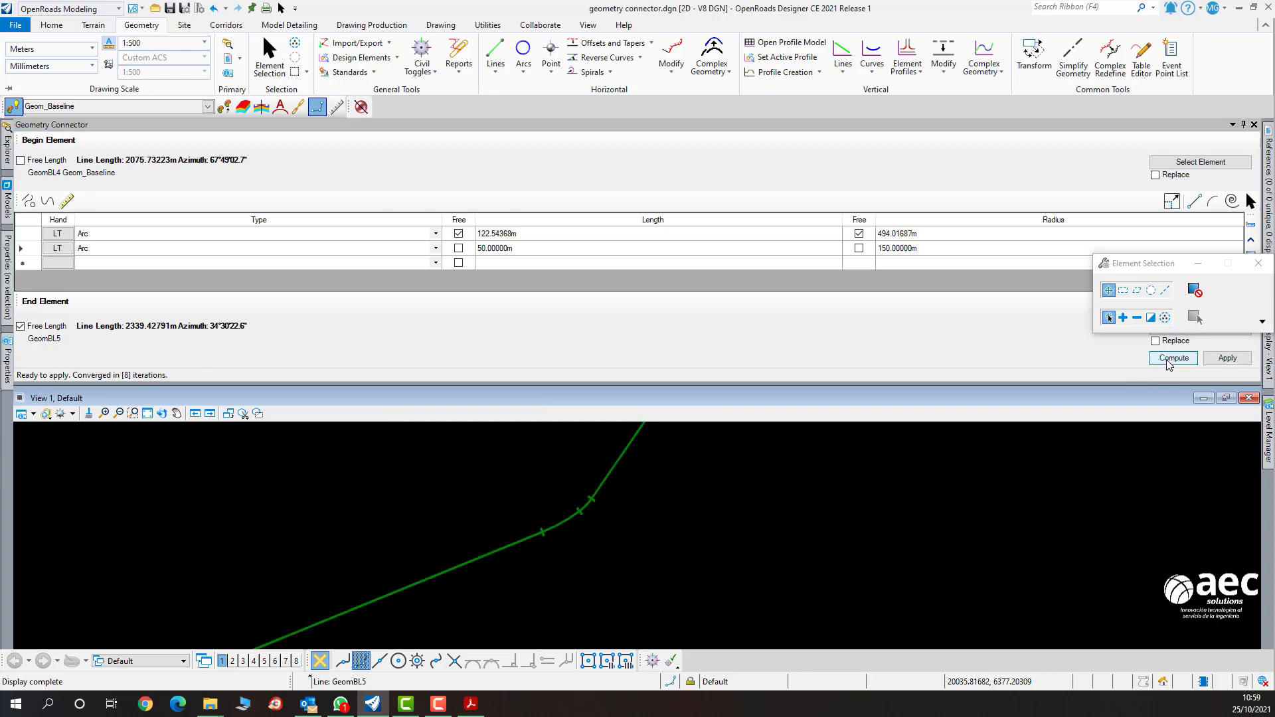
# Undock the Geometry Connector dialog and free the second arc's radius.
pyautogui.click(691, 142)
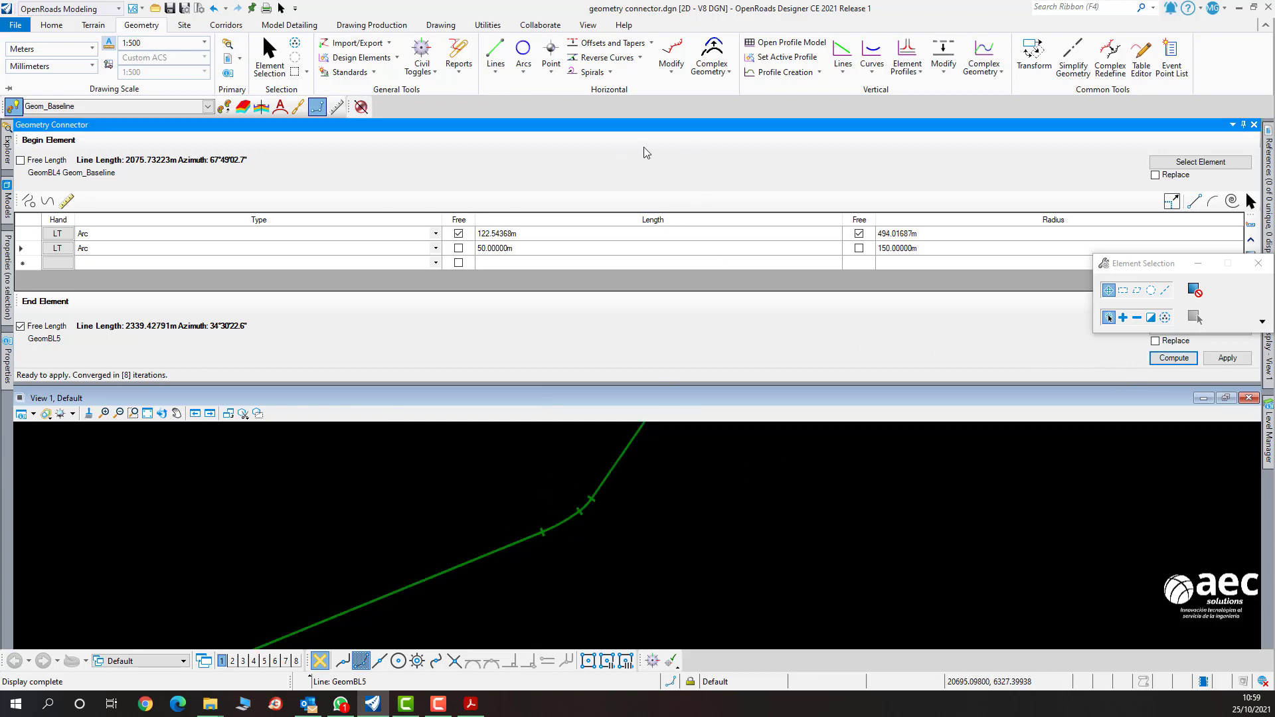
pyautogui.moveTo(721, 134); pyautogui.dragTo(723, 184)
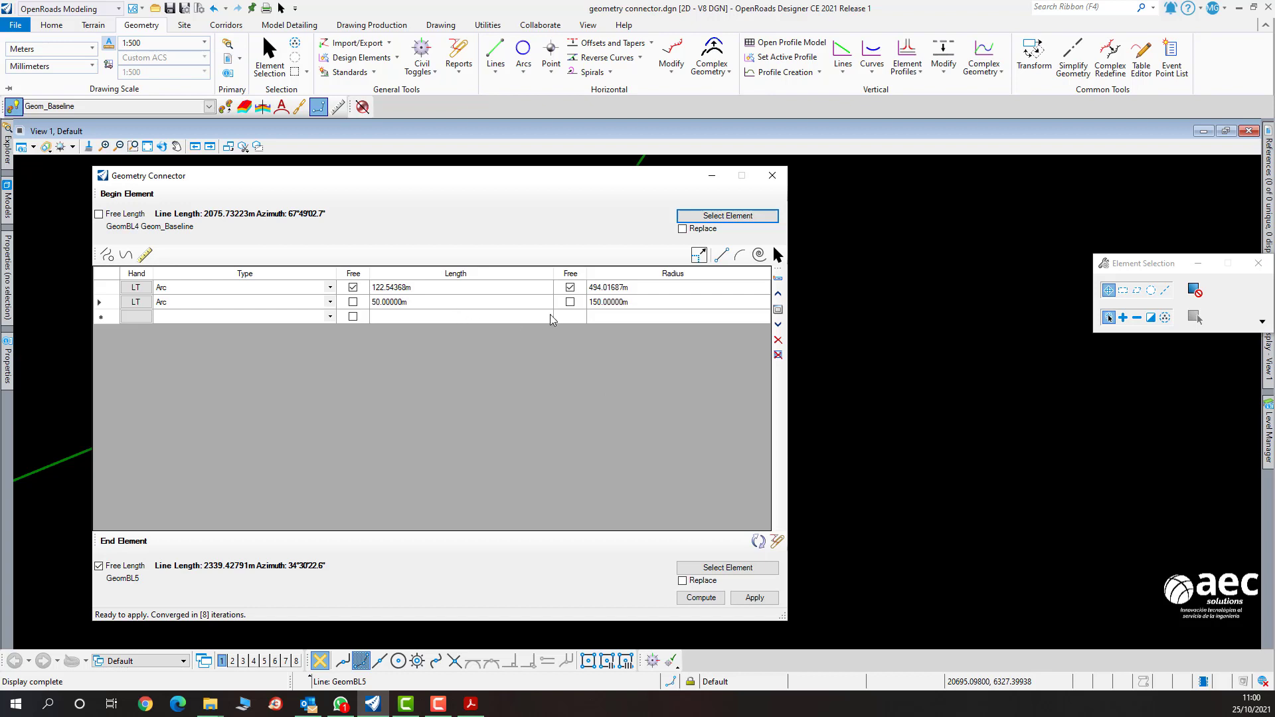
pyautogui.click(571, 303)
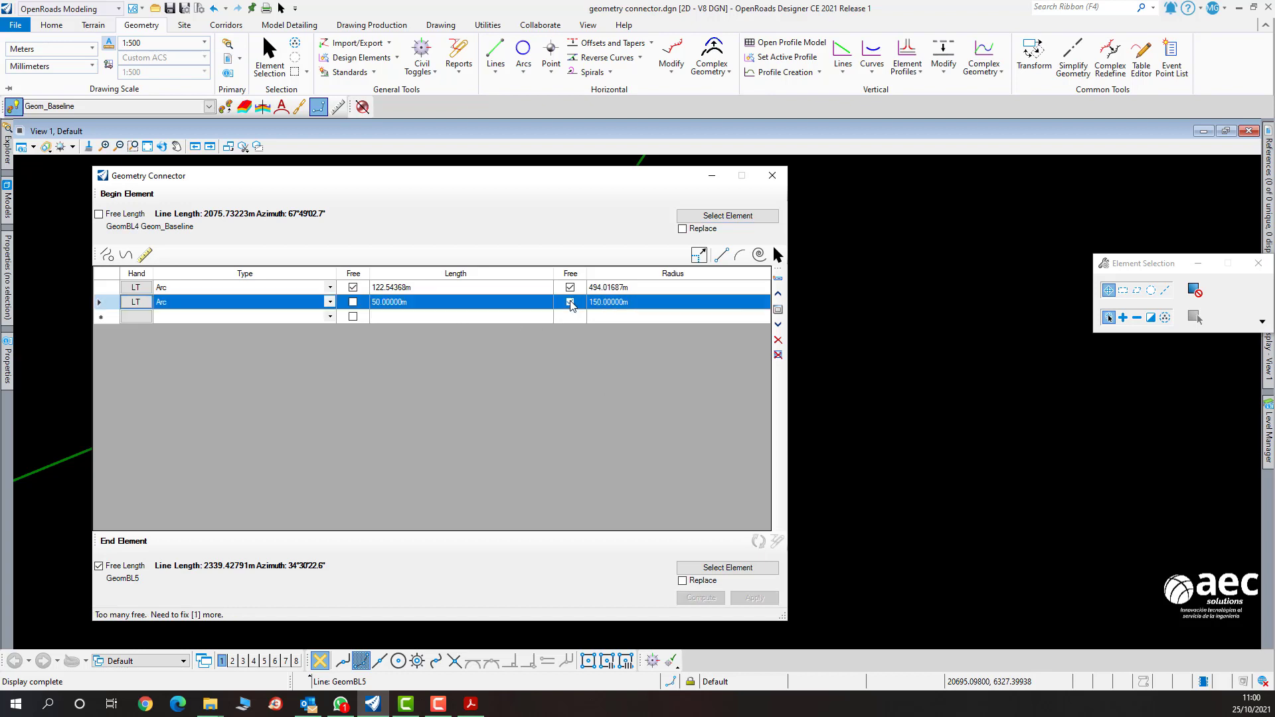
# Fix the first arc's length, enter 250 m as its radius, and compute the connection.
pyautogui.click(353, 287)
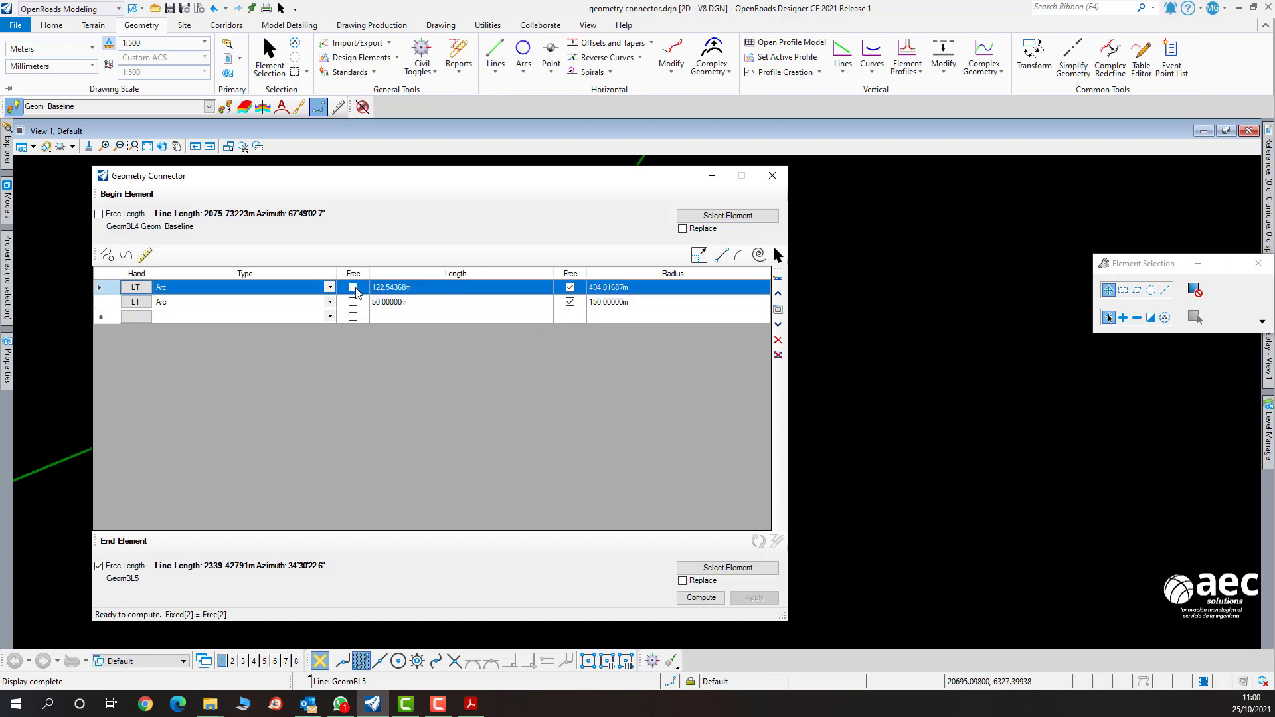
pyautogui.click(641, 290)
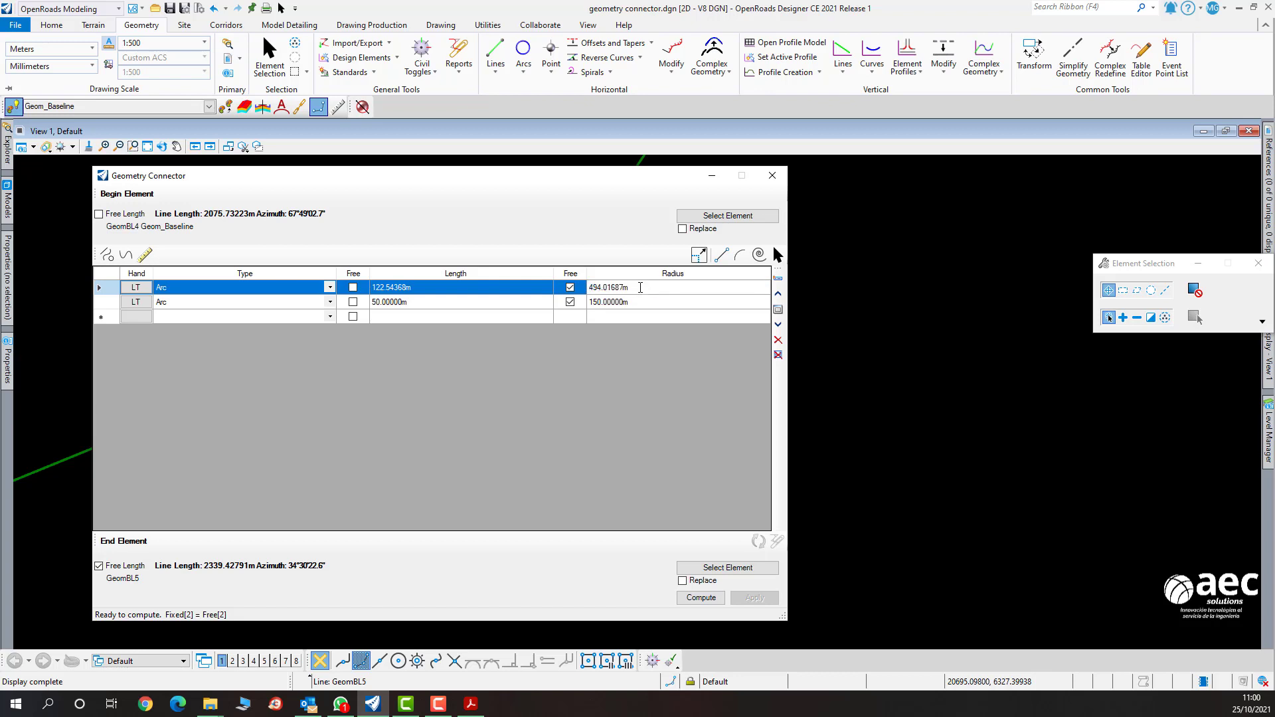
pyautogui.write('250')
pyautogui.press('Return')
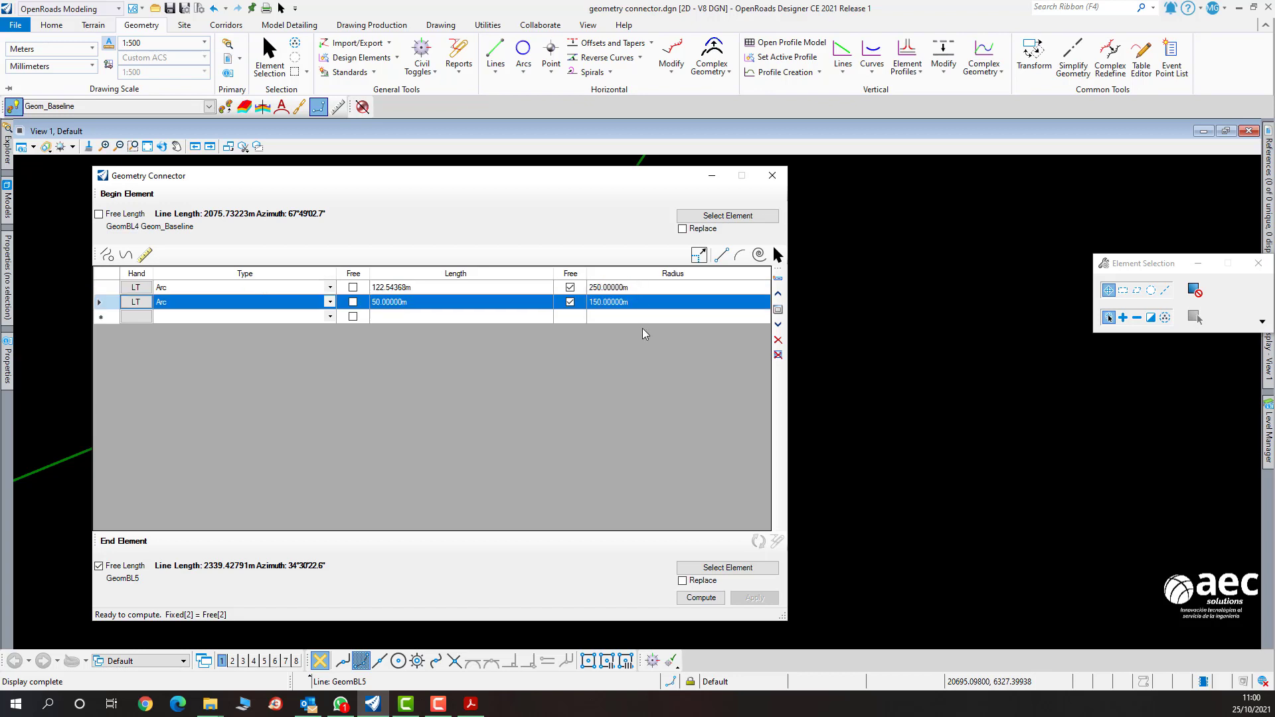
pyautogui.click(702, 598)
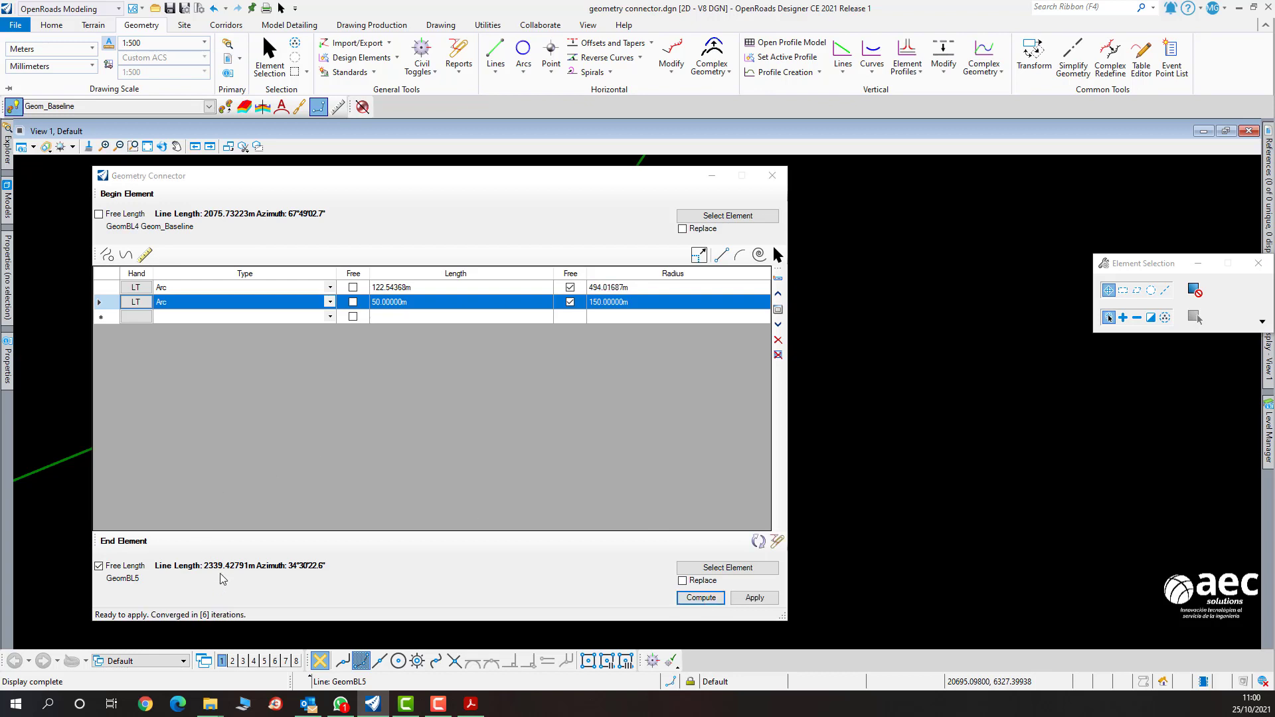
# Try computing the connection with both arc lengths free and the radii fixed at 250 m for the first arc and 150 m for the second.
pyautogui.moveTo(349, 180); pyautogui.dragTo(476, 216)
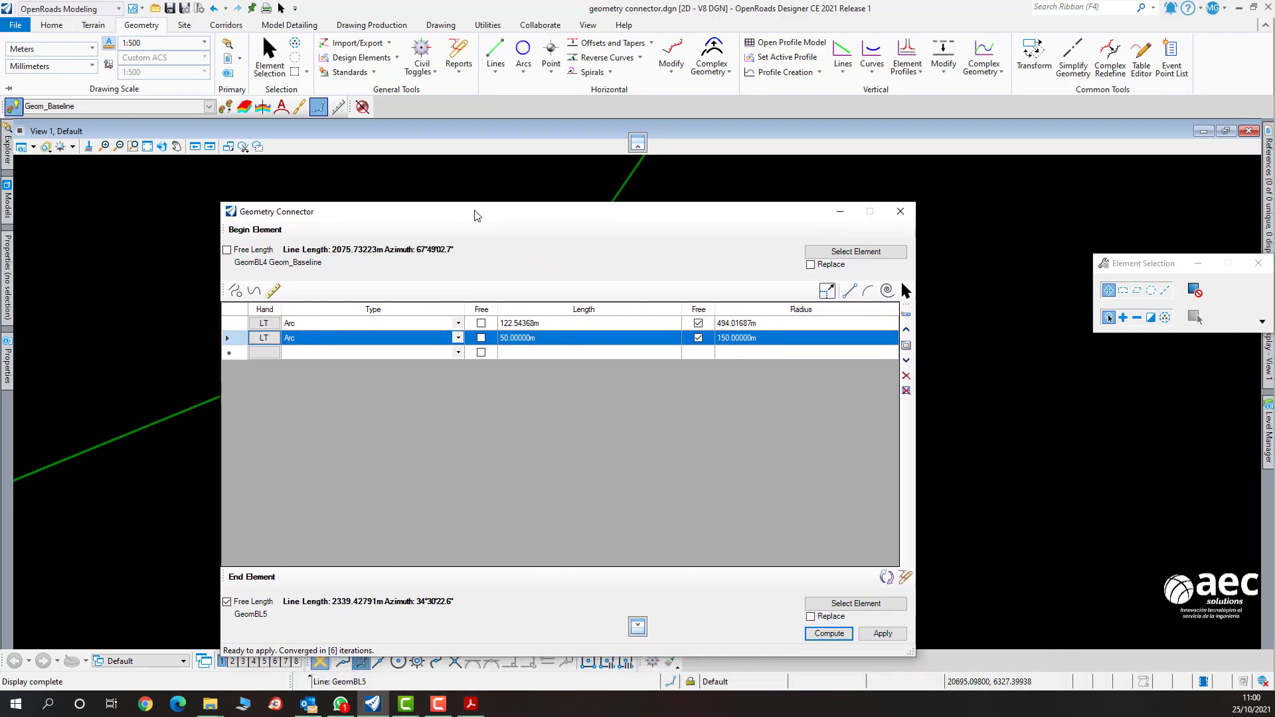
pyautogui.click(698, 337)
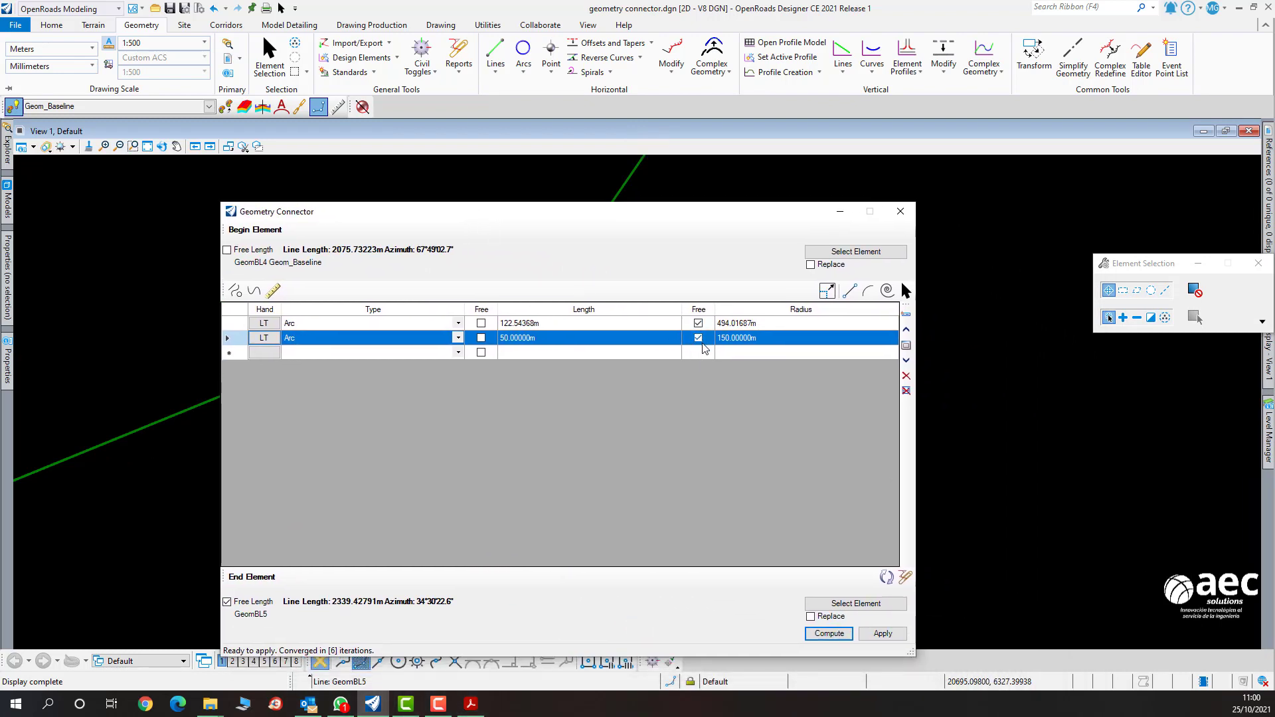
pyautogui.click(776, 327)
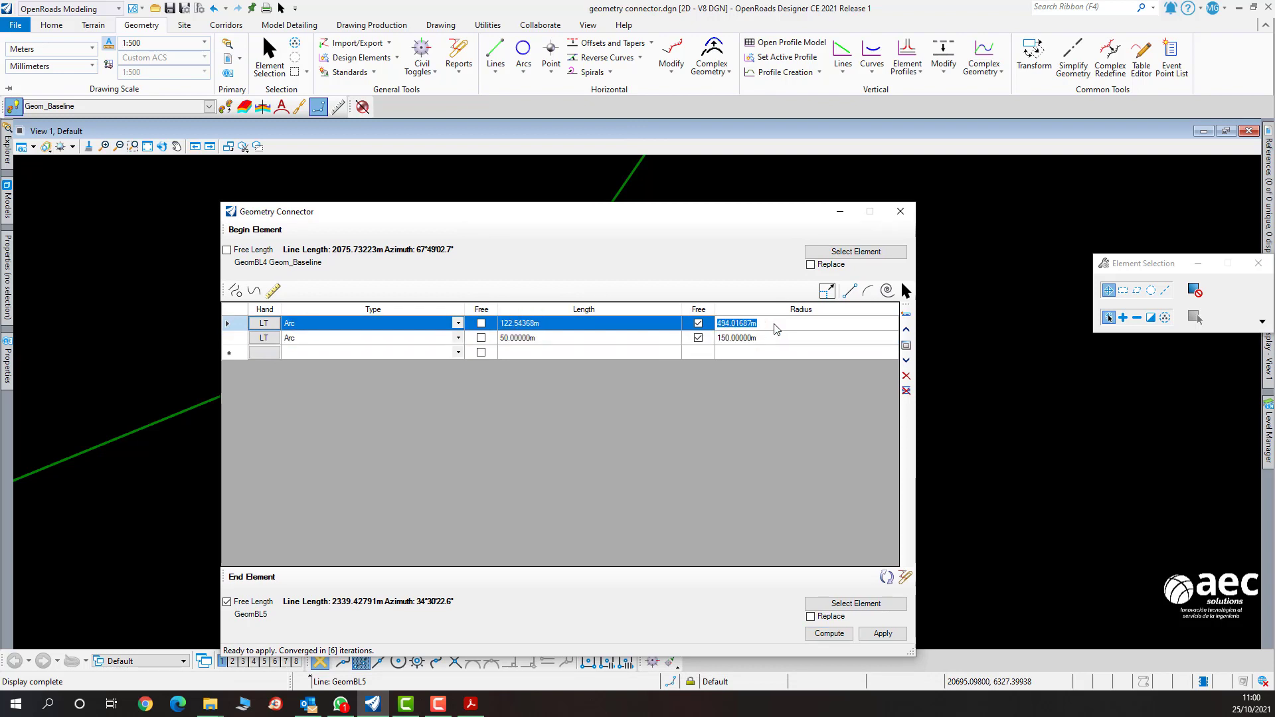
pyautogui.write('250')
pyautogui.click(698, 323)
pyautogui.click(698, 338)
pyautogui.click(483, 325)
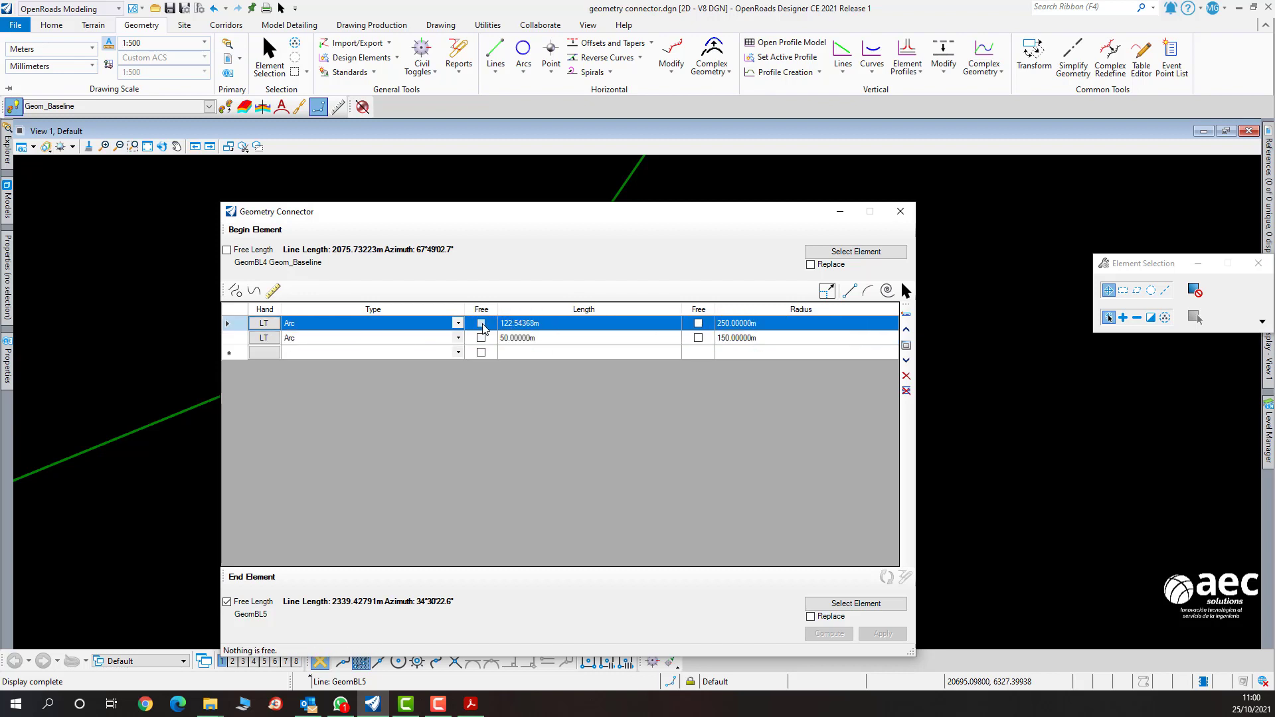
pyautogui.click(481, 337)
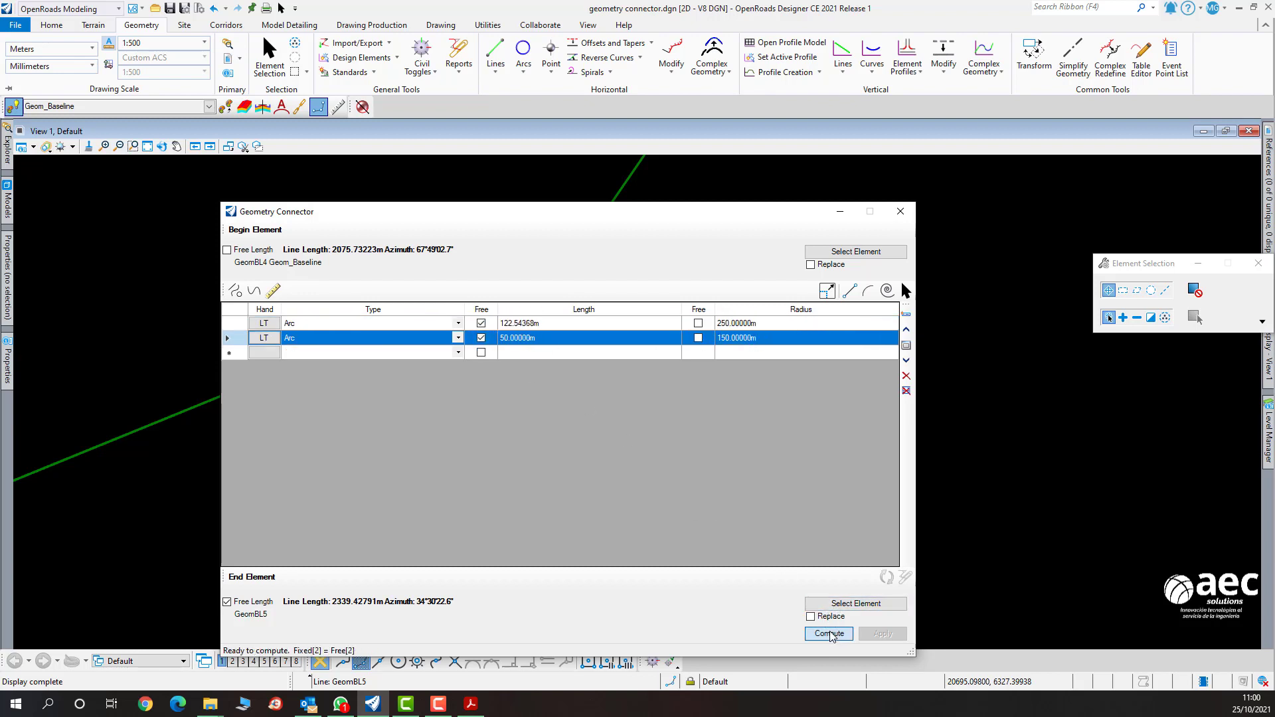
pyautogui.click(830, 635)
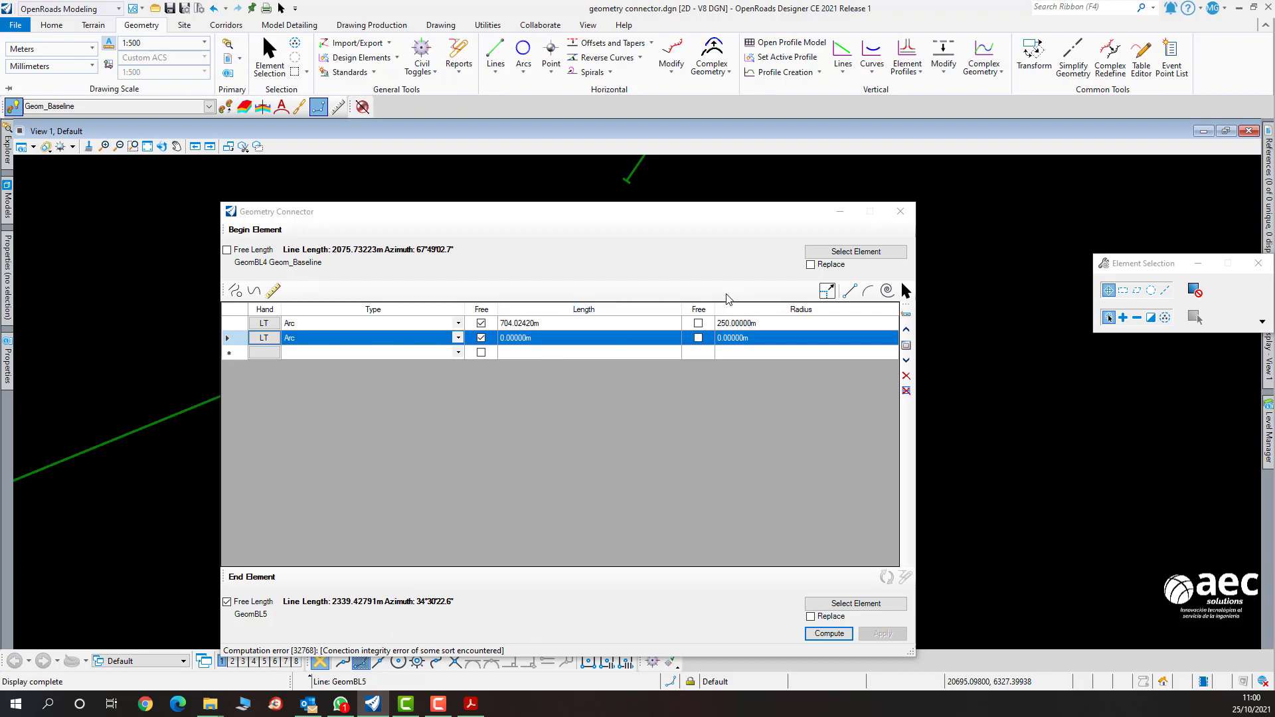
# Free both arc radii, fix both arc lengths, and recompute the connection.
pyautogui.click(747, 340)
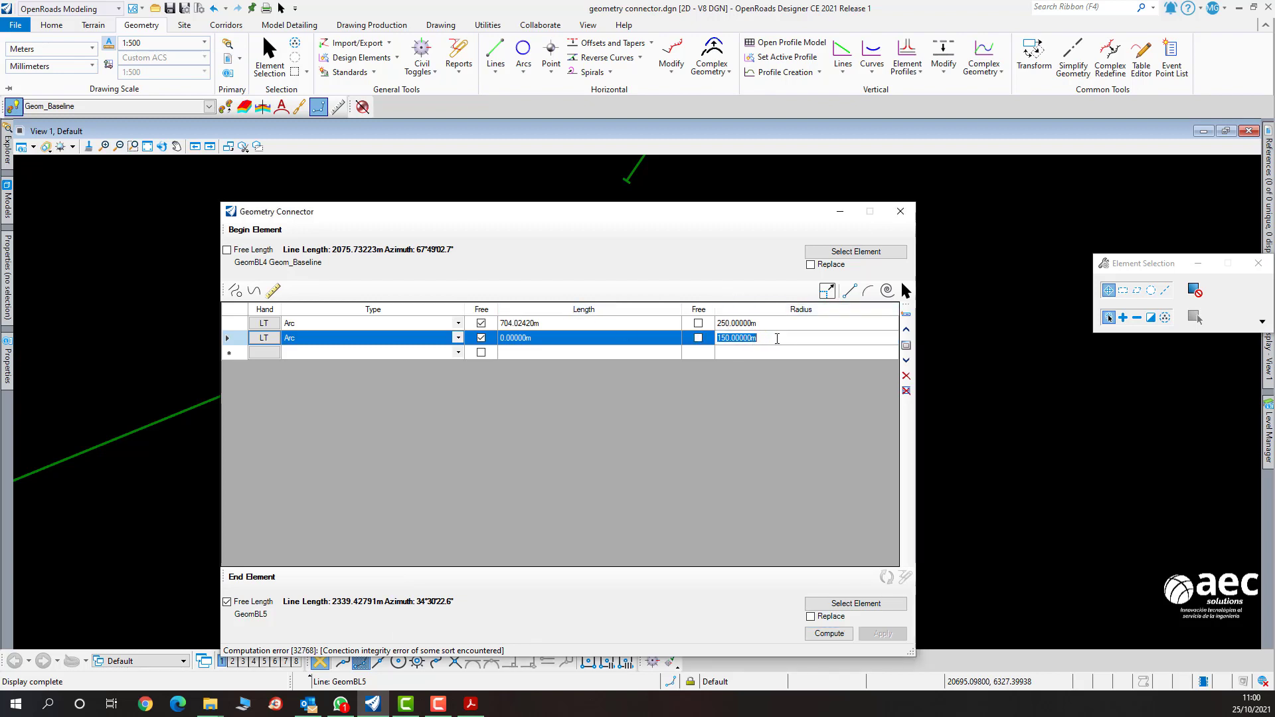
pyautogui.click(786, 323)
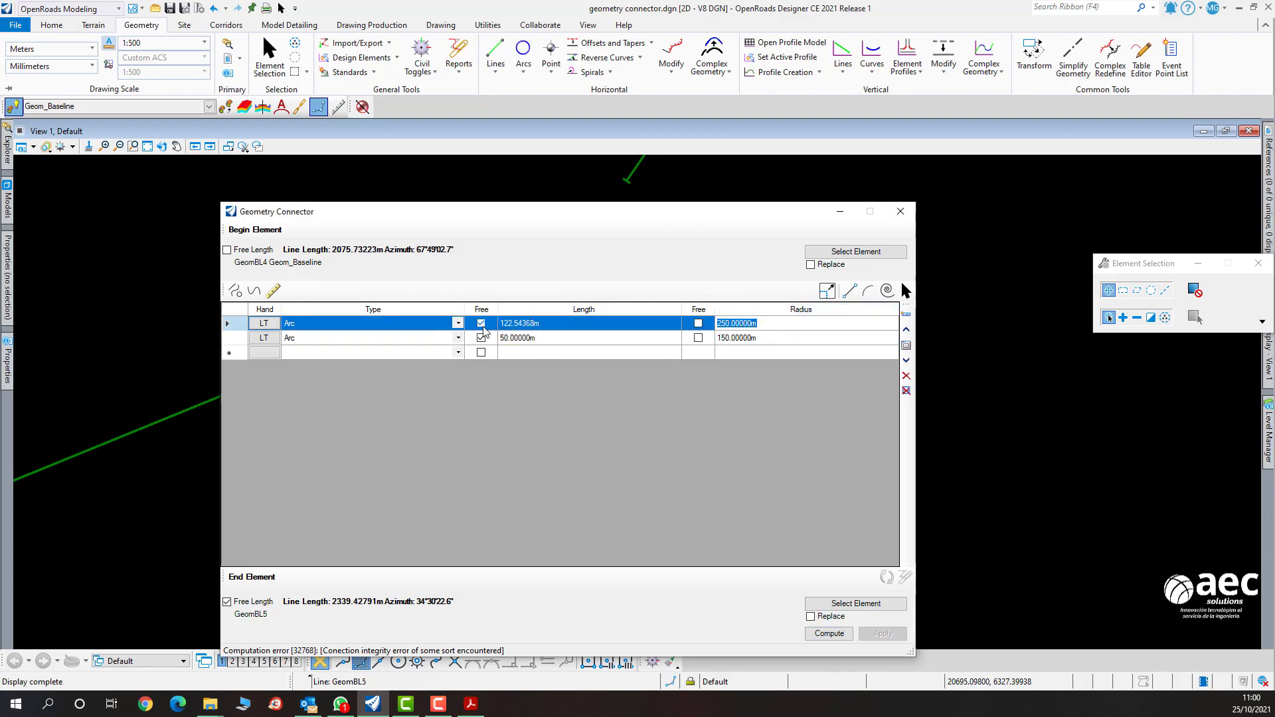
pyautogui.moveTo(544, 207); pyautogui.dragTo(461, 290)
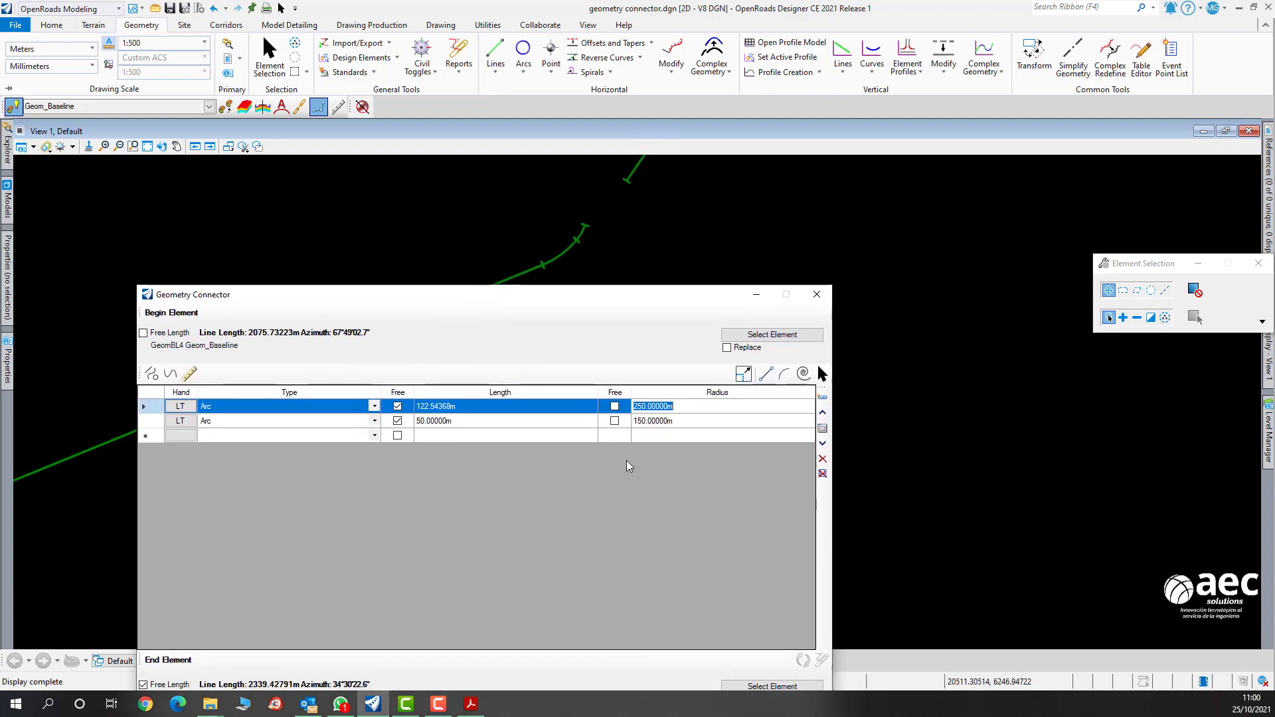
pyautogui.click(614, 421)
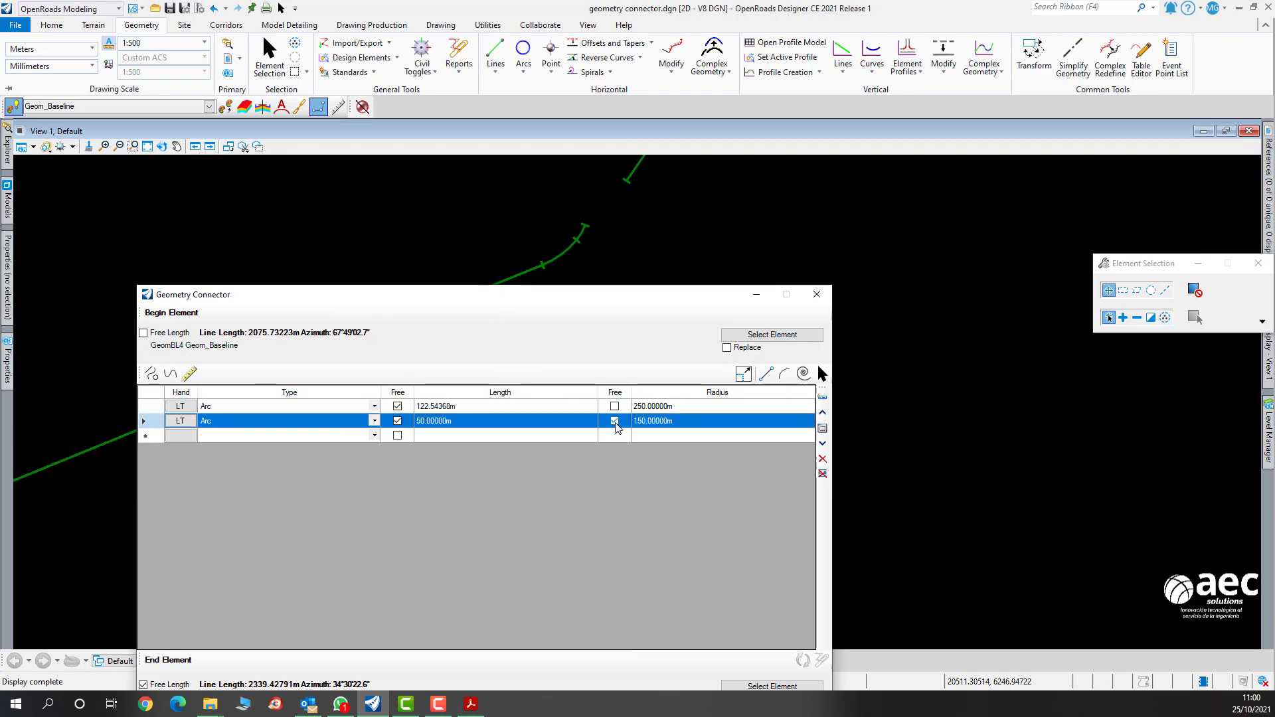
pyautogui.click(614, 406)
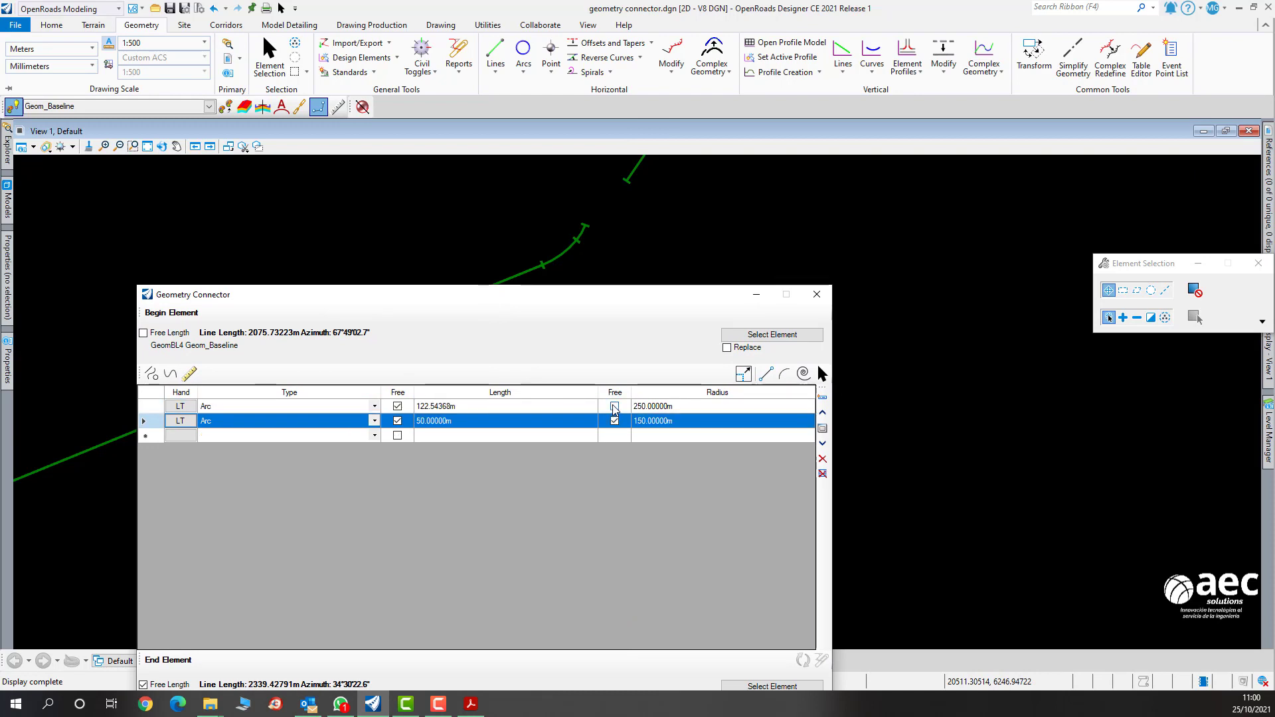
pyautogui.click(396, 404)
pyautogui.click(397, 420)
pyautogui.moveTo(487, 297); pyautogui.dragTo(455, 201)
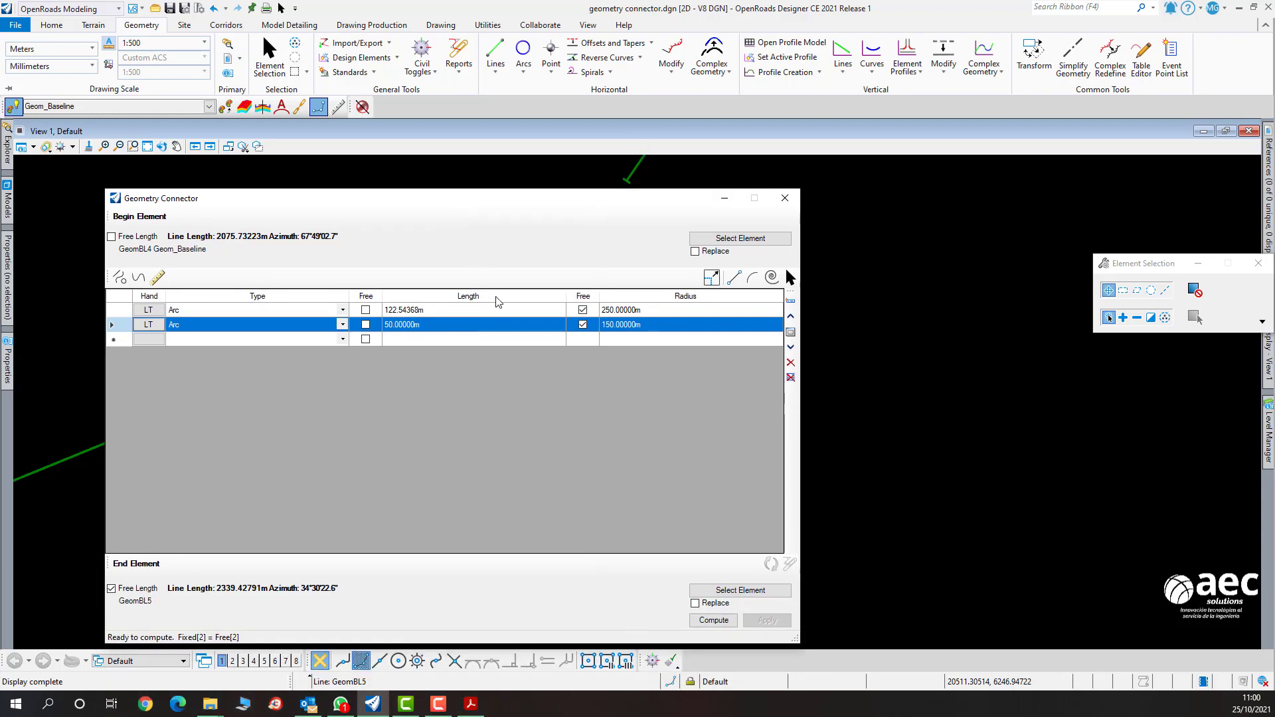
pyautogui.click(723, 622)
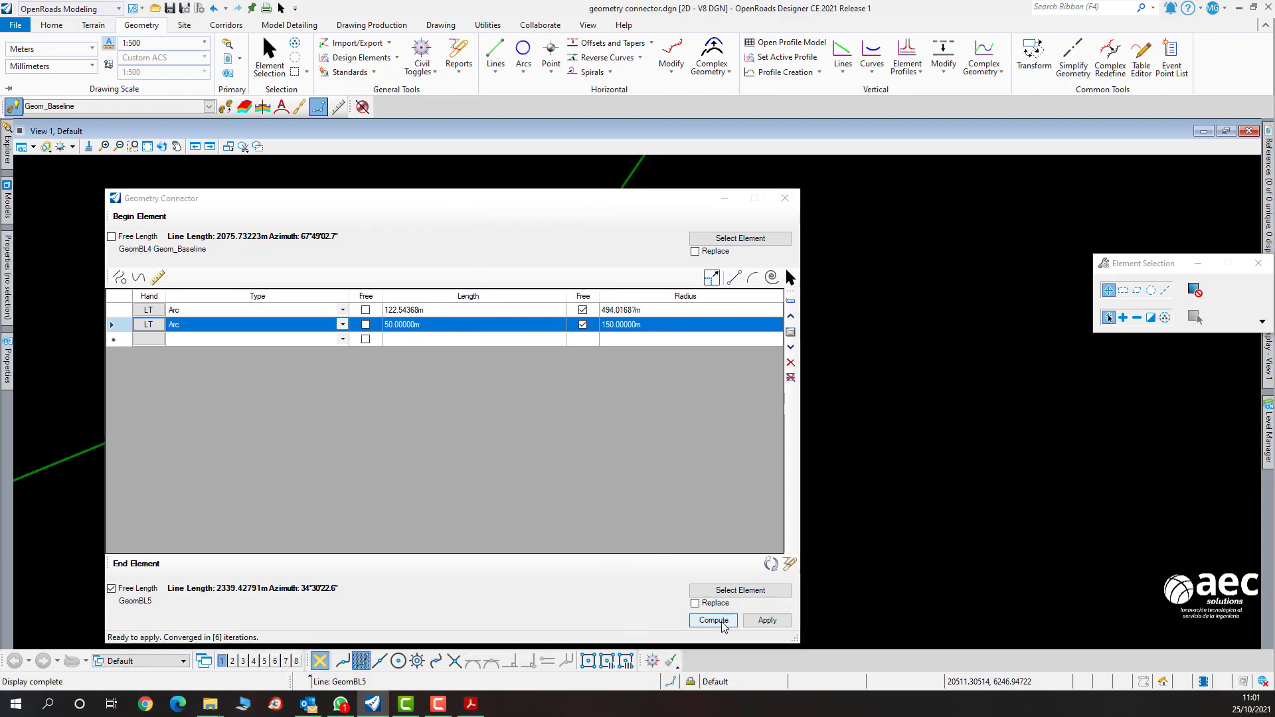
# Apply the computed two-arc connection between the lines and close the Geometry Connector.
pyautogui.moveTo(597, 197); pyautogui.dragTo(786, 342)
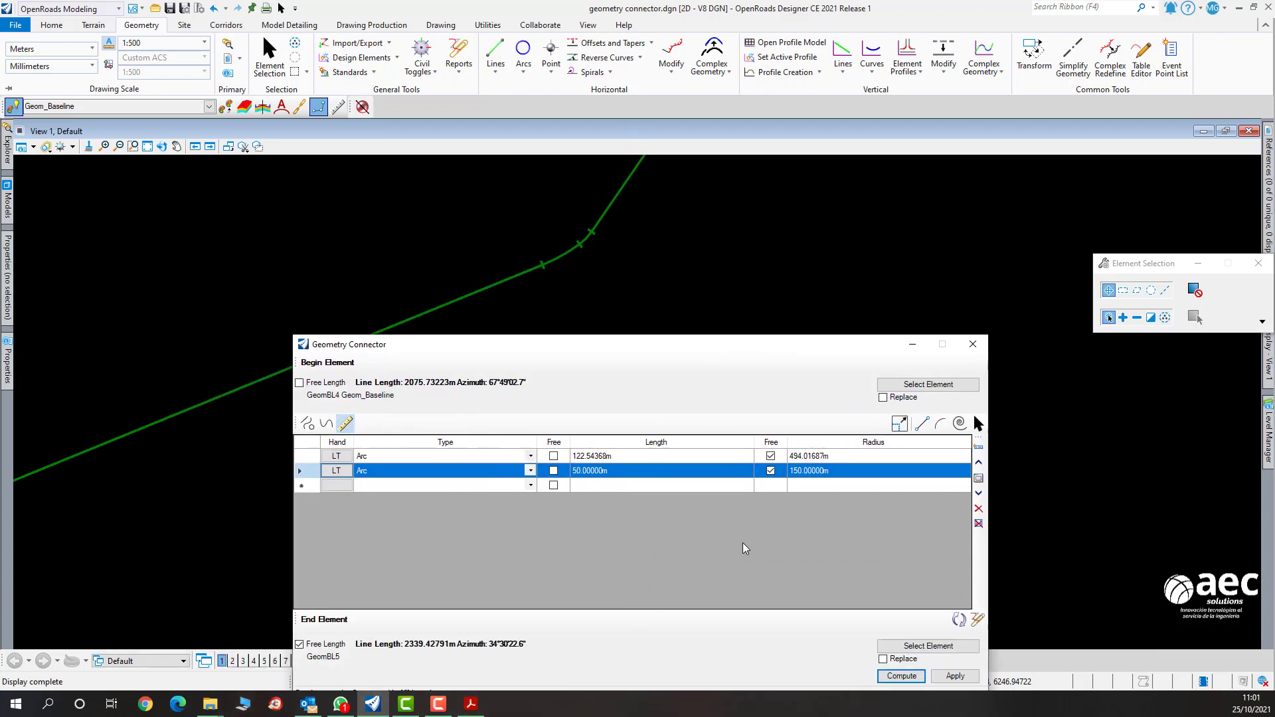
pyautogui.moveTo(814, 350); pyautogui.dragTo(789, 290)
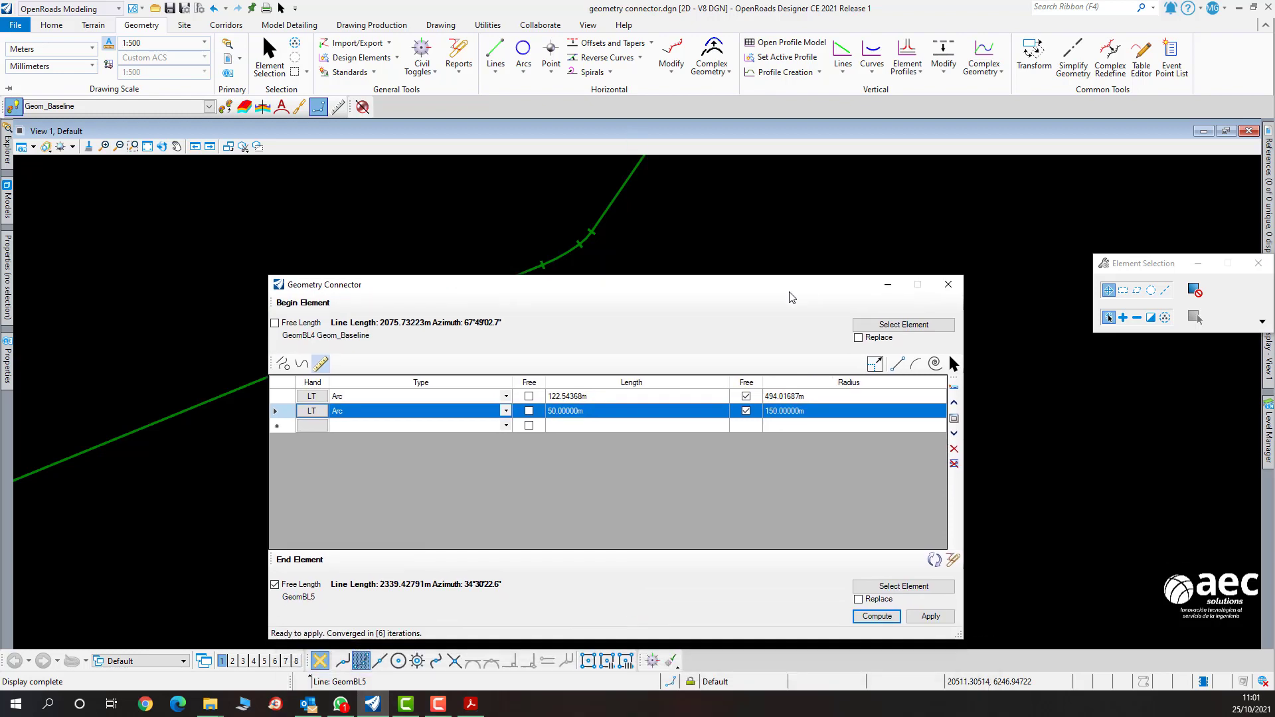
pyautogui.click(930, 617)
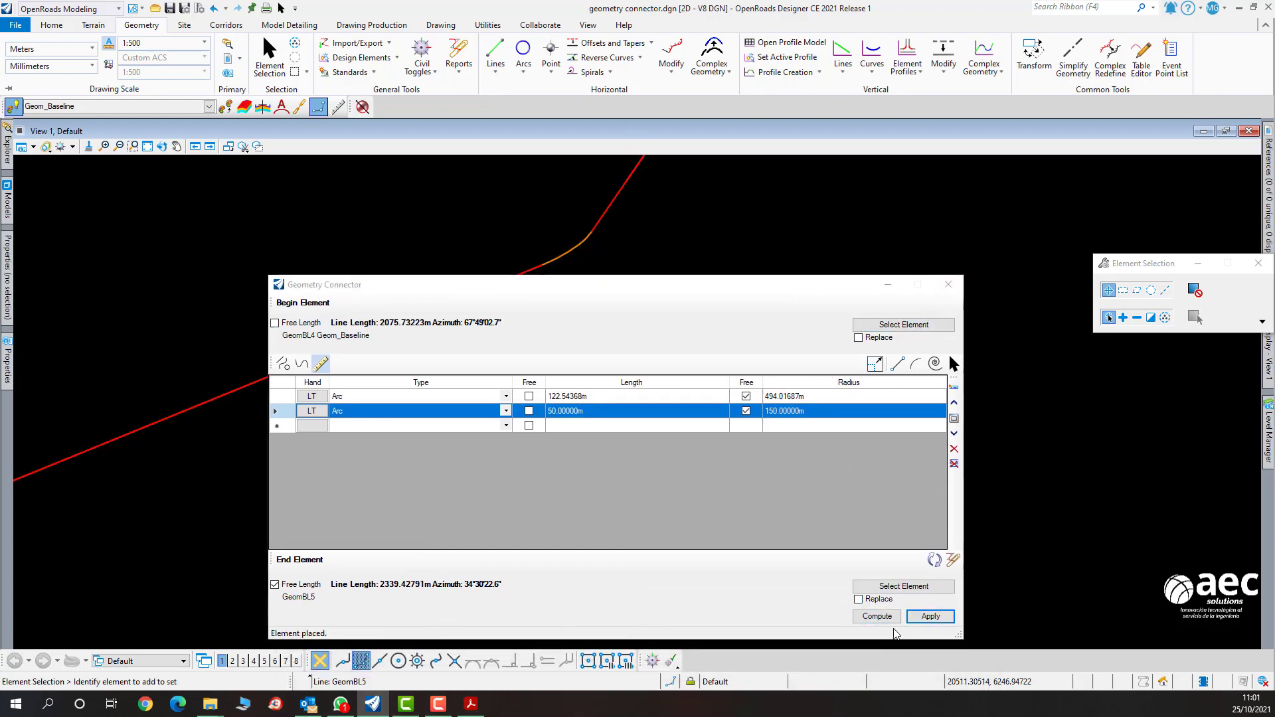
pyautogui.click(949, 284)
# Select the new connected alignment and examine the radii and transition points of its two arcs.
pyautogui.moveTo(574, 233); pyautogui.dragTo(569, 263, button='middle')
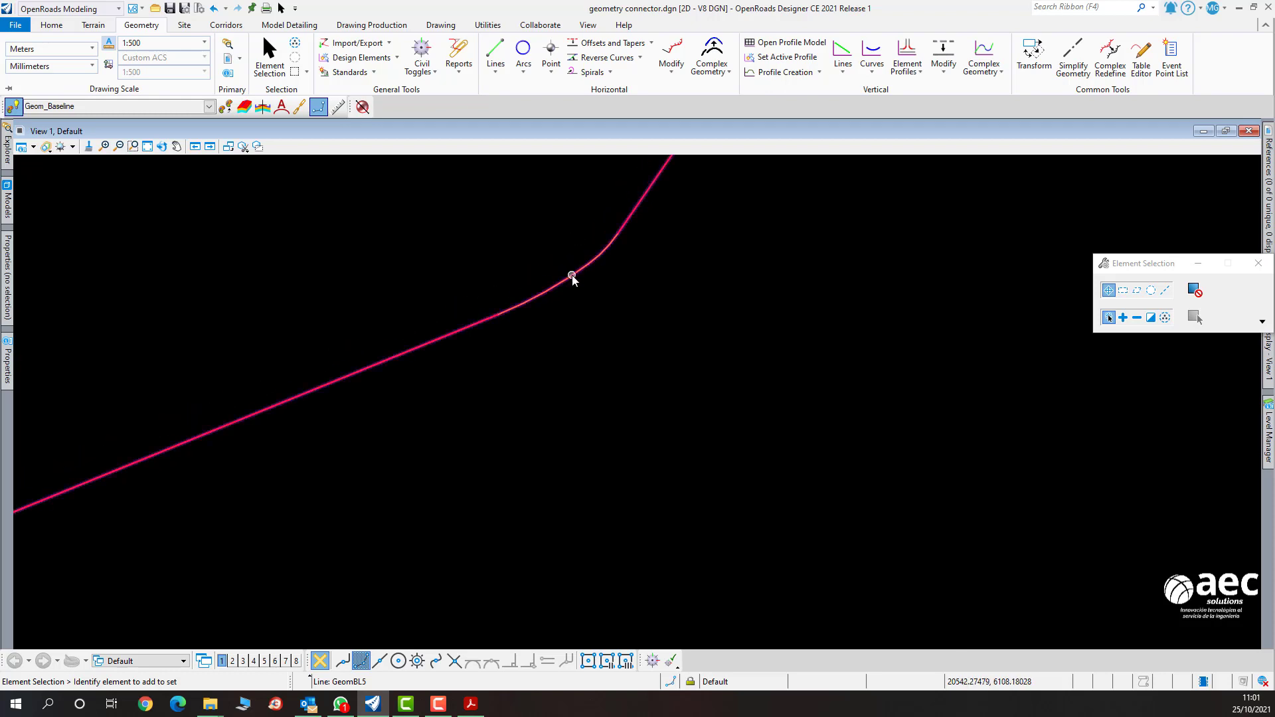
pyautogui.click(572, 272)
pyautogui.scroll(2, 655, 246)
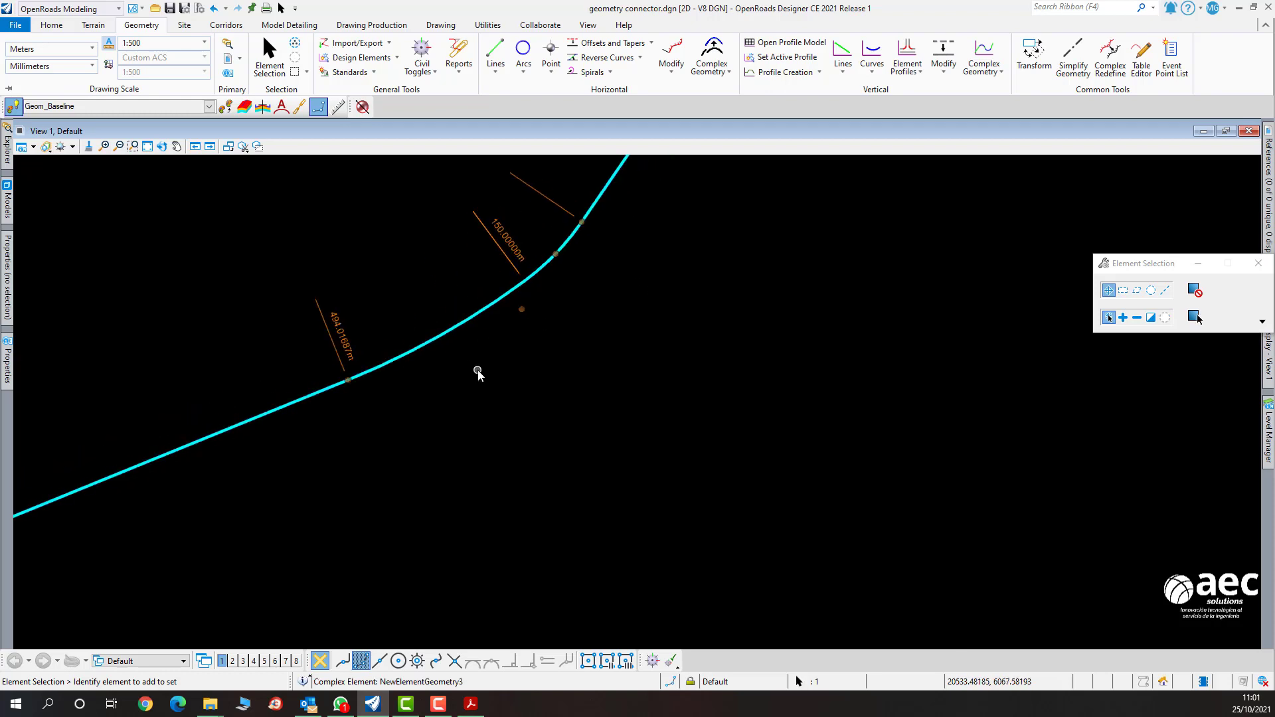
pyautogui.scroll(-2, 478, 371)
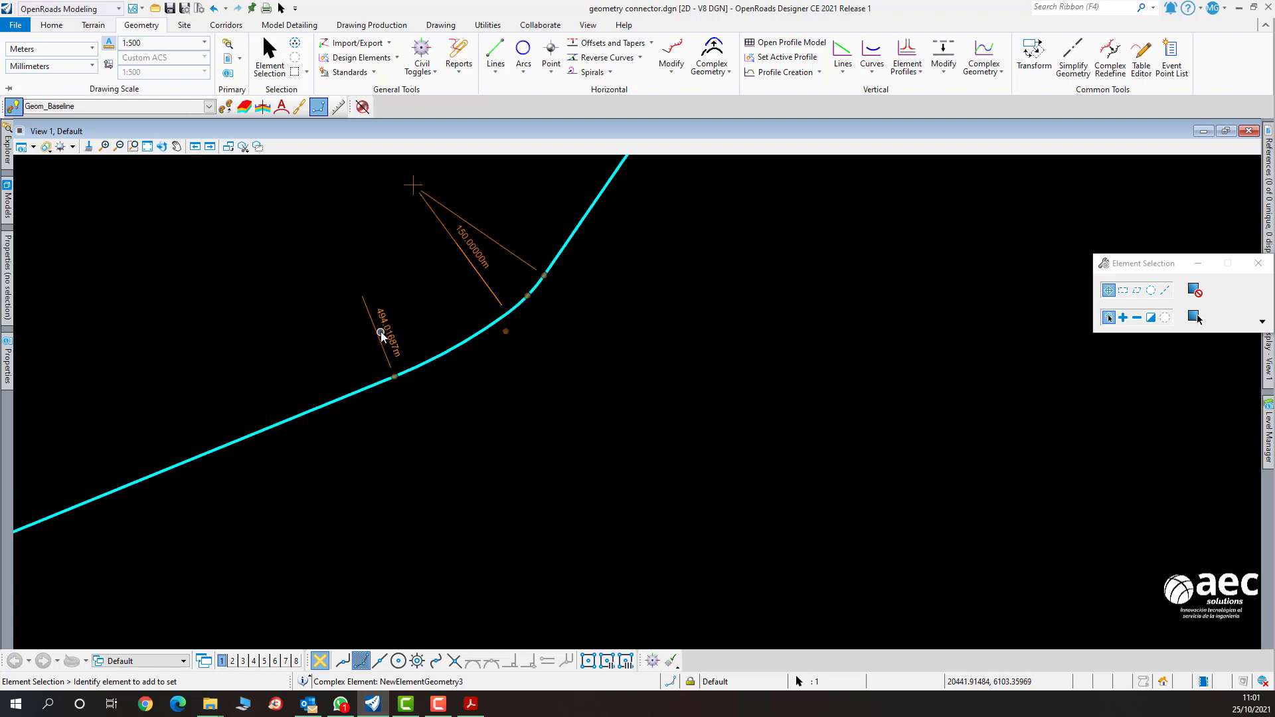
pyautogui.scroll(2, 380, 331)
pyautogui.scroll(-2, 380, 331)
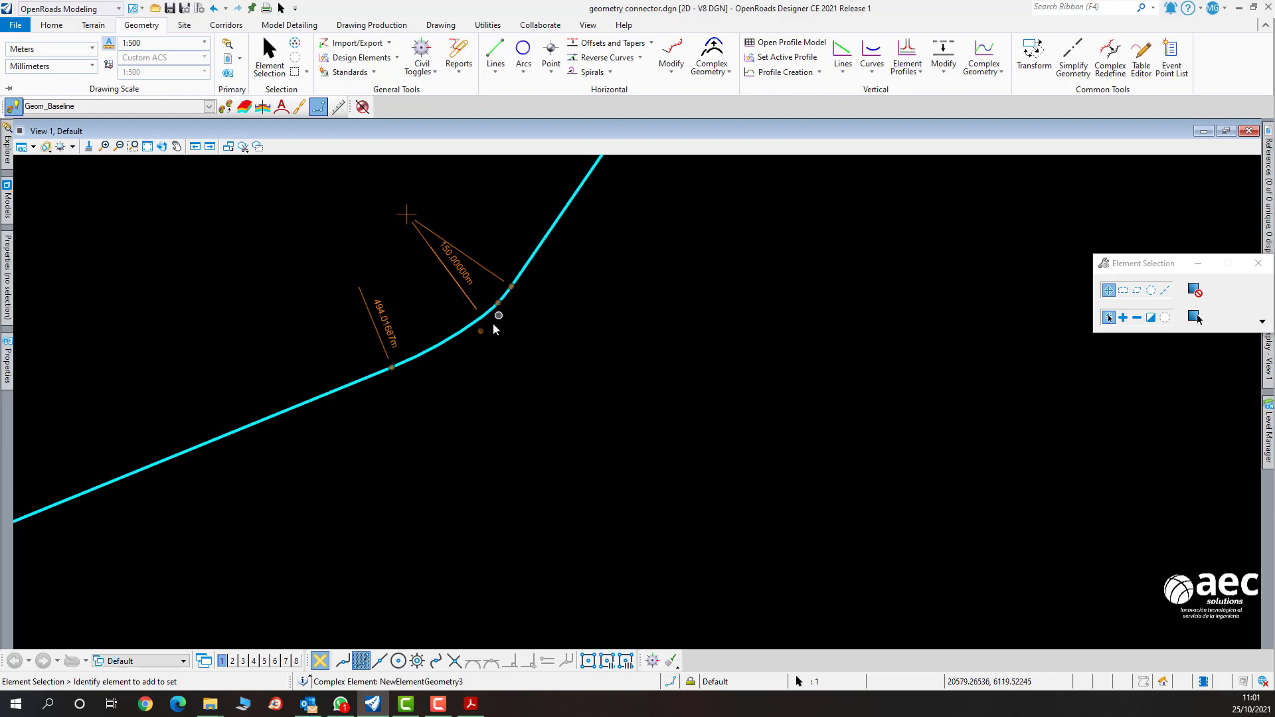
pyautogui.scroll(2, 378, 337)
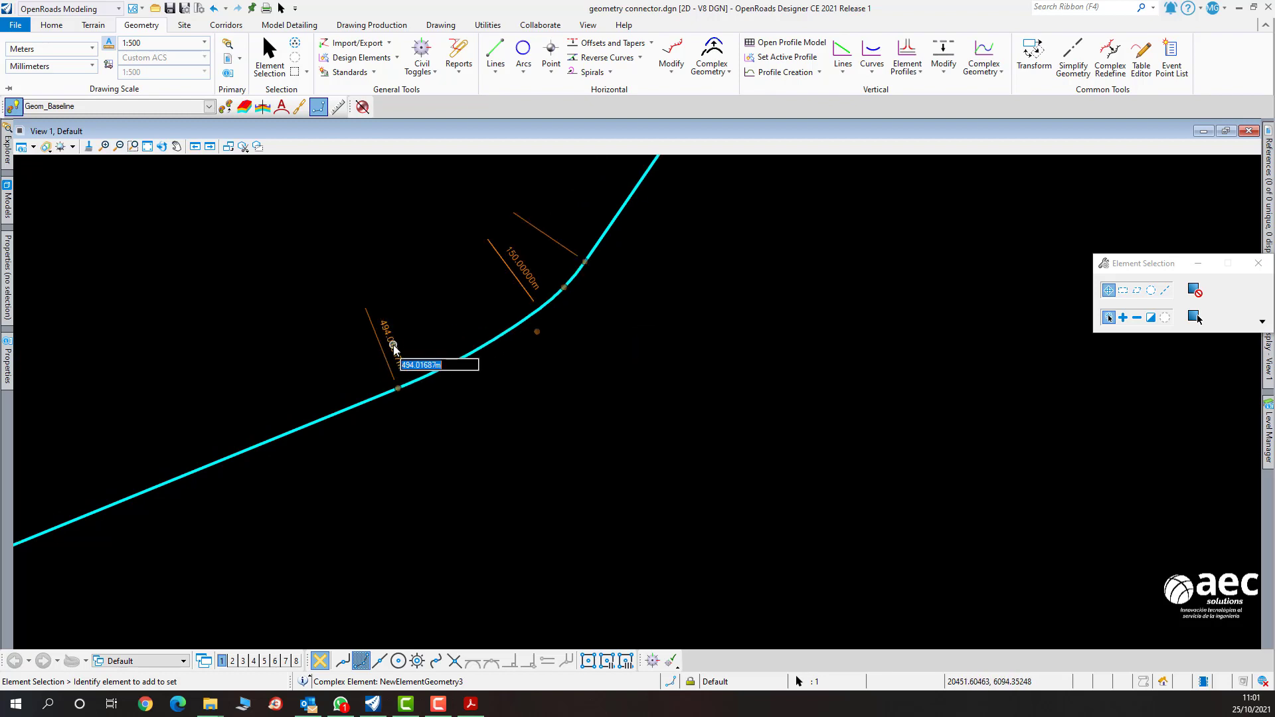
pyautogui.click(470, 353)
pyautogui.click(510, 359)
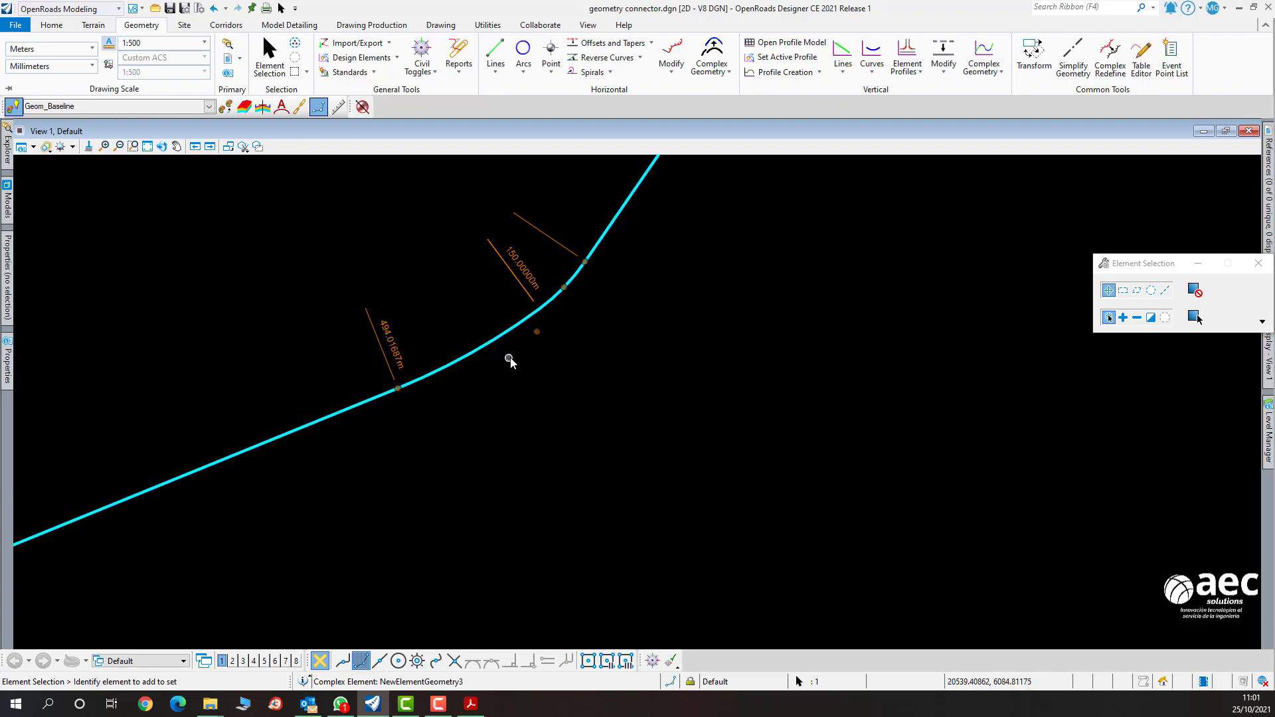
pyautogui.scroll(3, 505, 353)
pyautogui.scroll(-3, 506, 349)
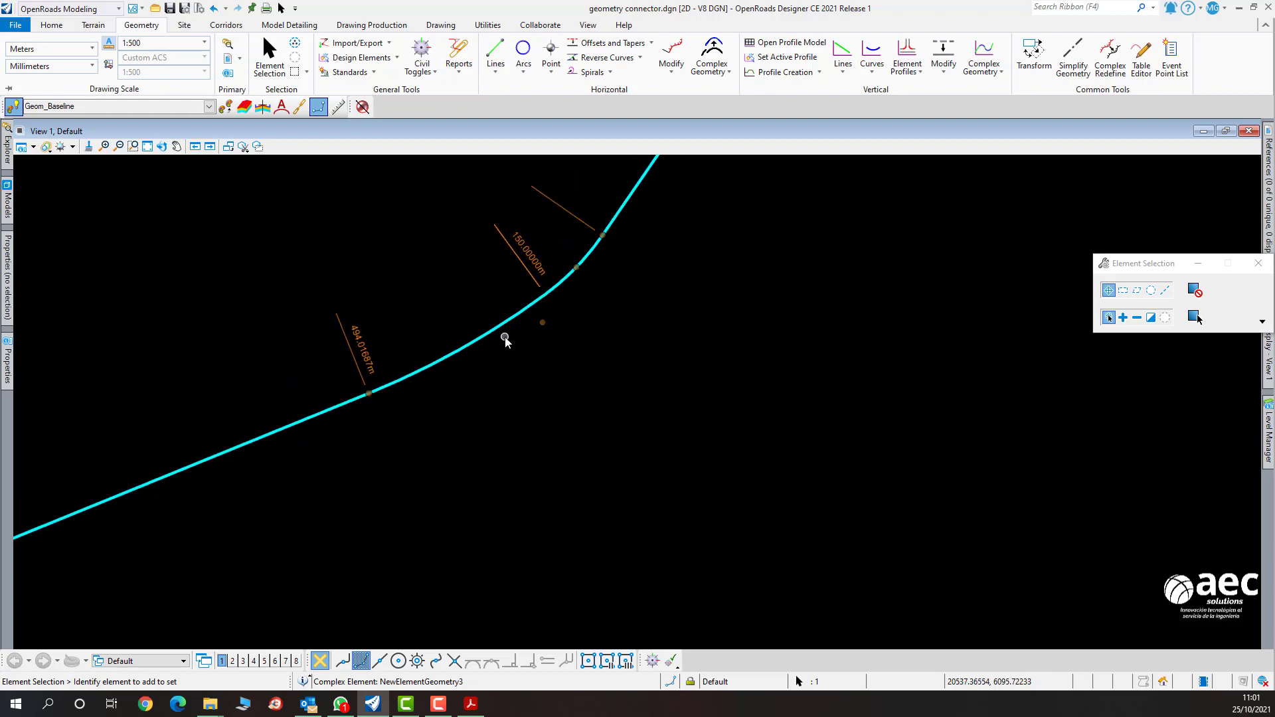
pyautogui.scroll(2, 504, 339)
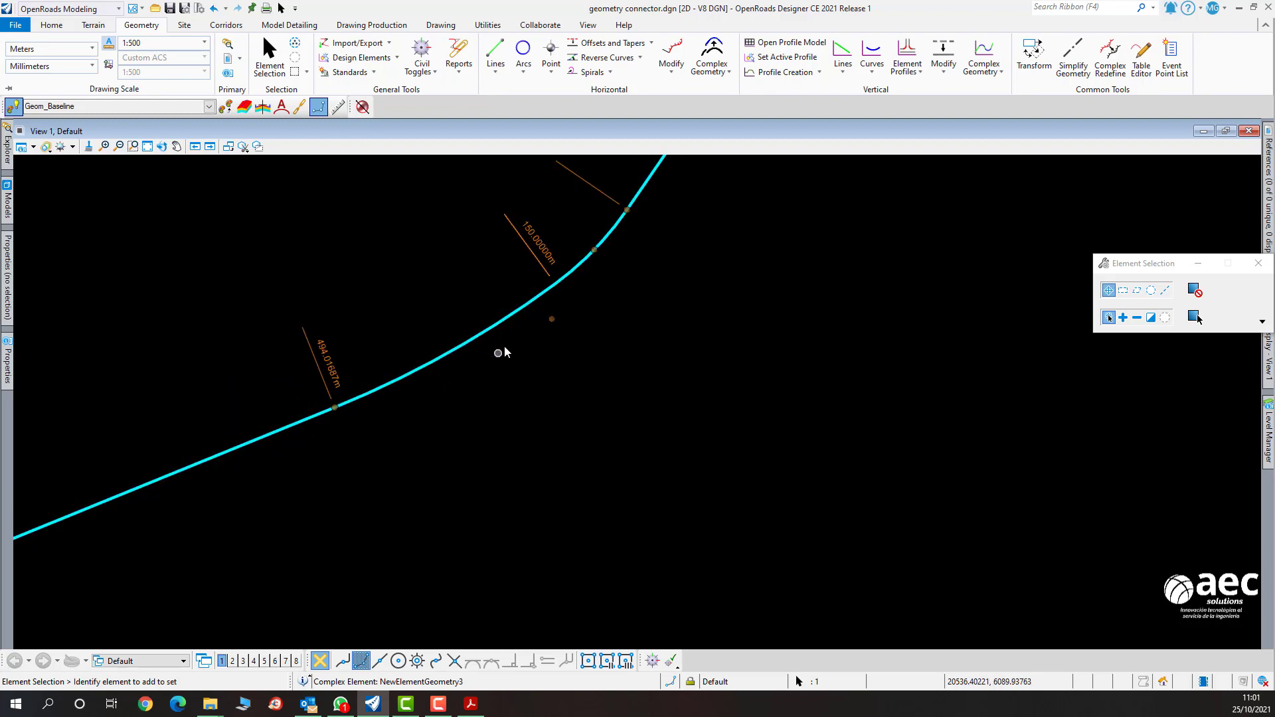
pyautogui.scroll(-2, 489, 365)
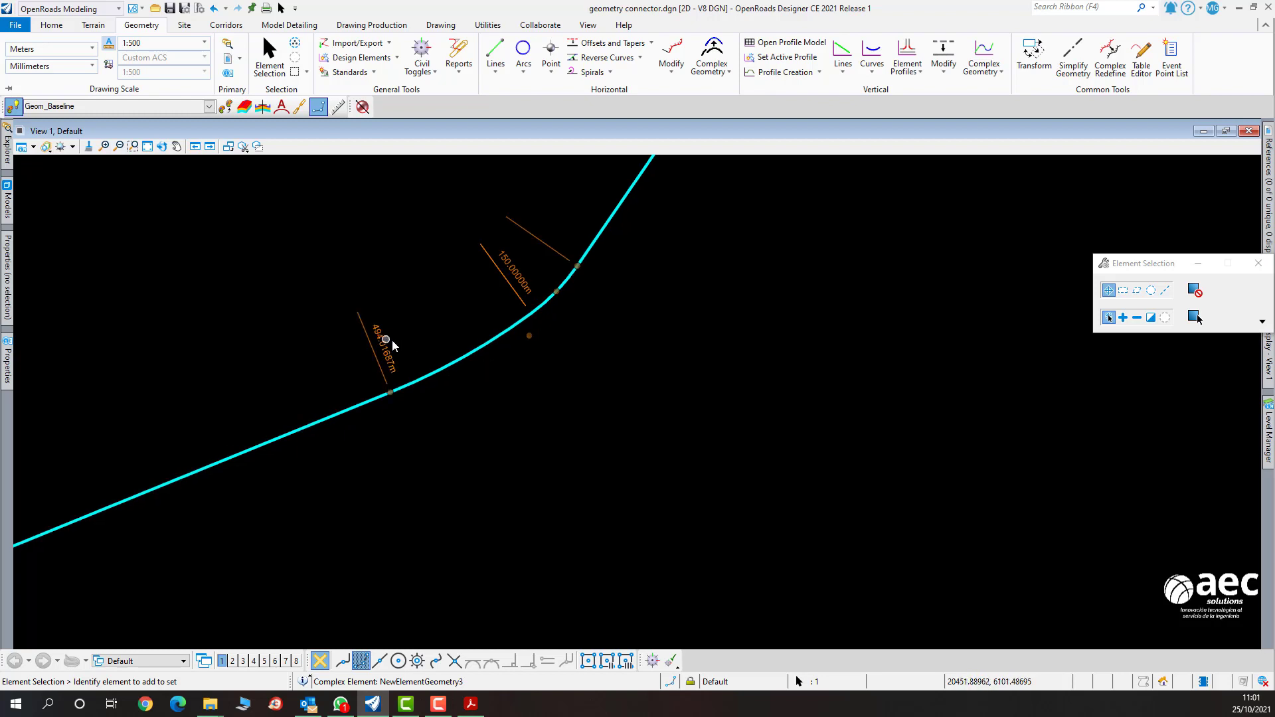
# Set the radius of the first arc in the selected alignment to 250 m.
pyautogui.click(388, 348)
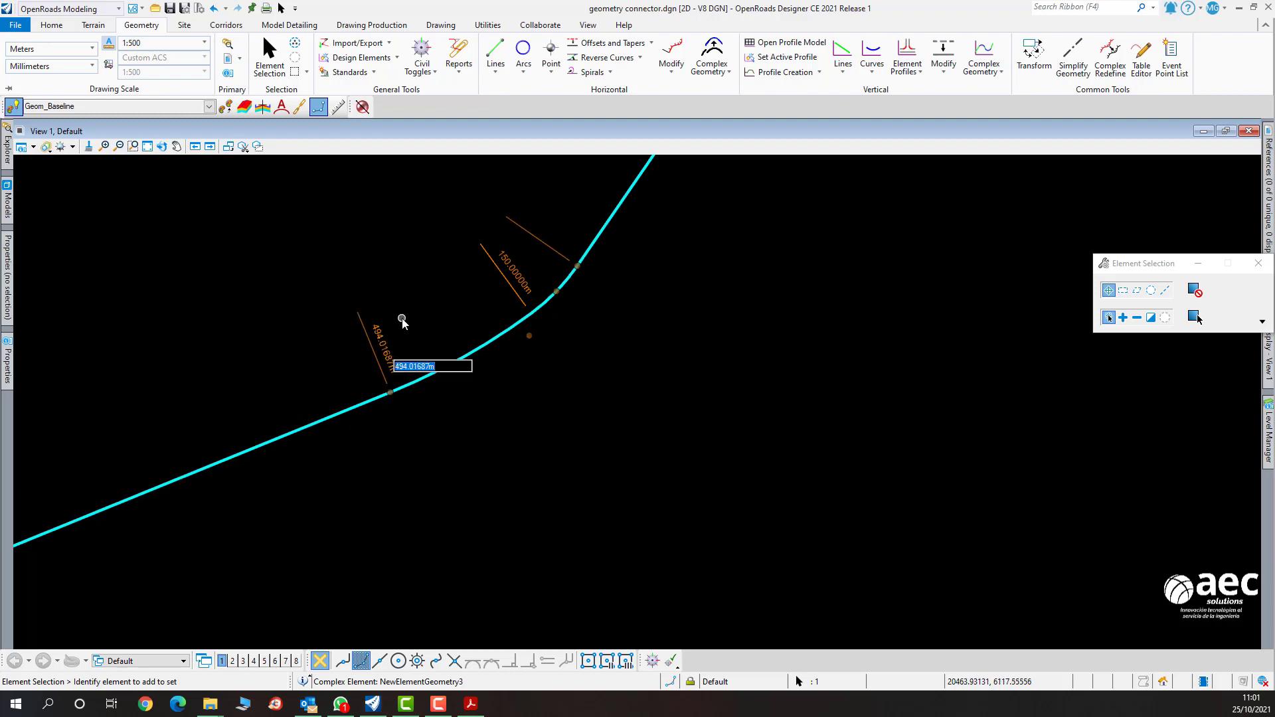
pyautogui.write('250')
pyautogui.press('Return')
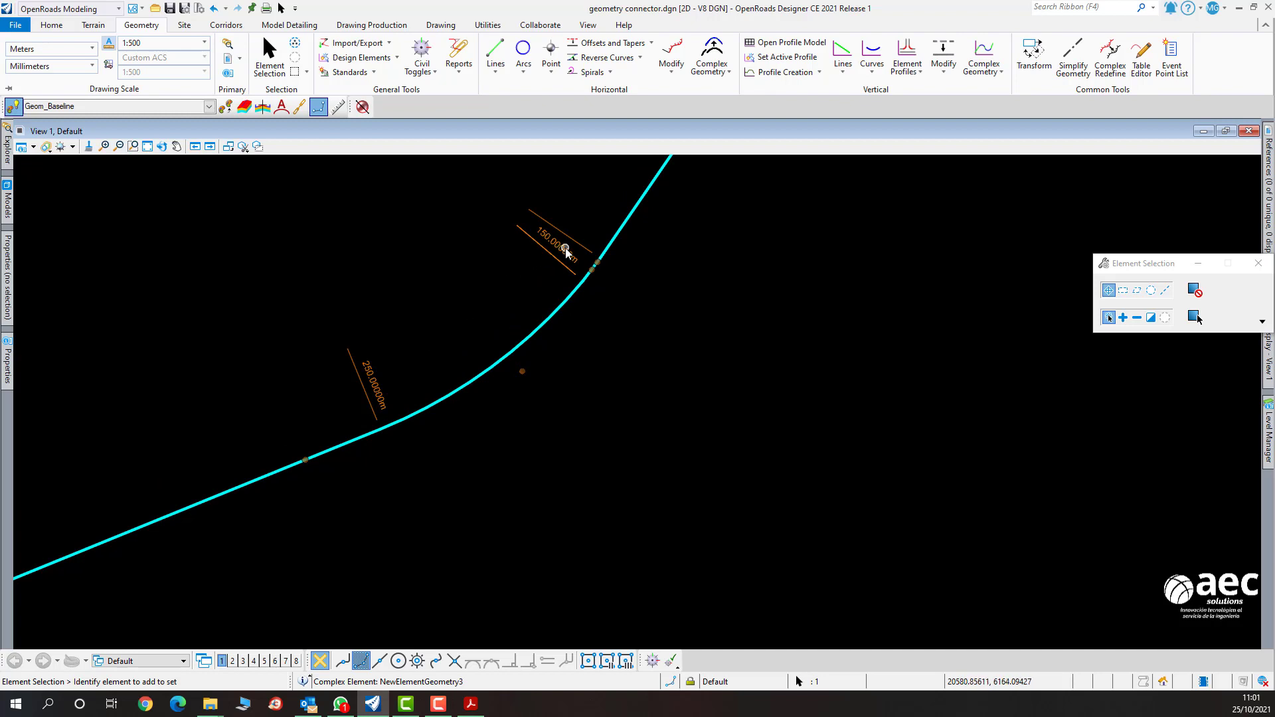
# Set the radius of the second arc to 200 m.
pyautogui.click(565, 258)
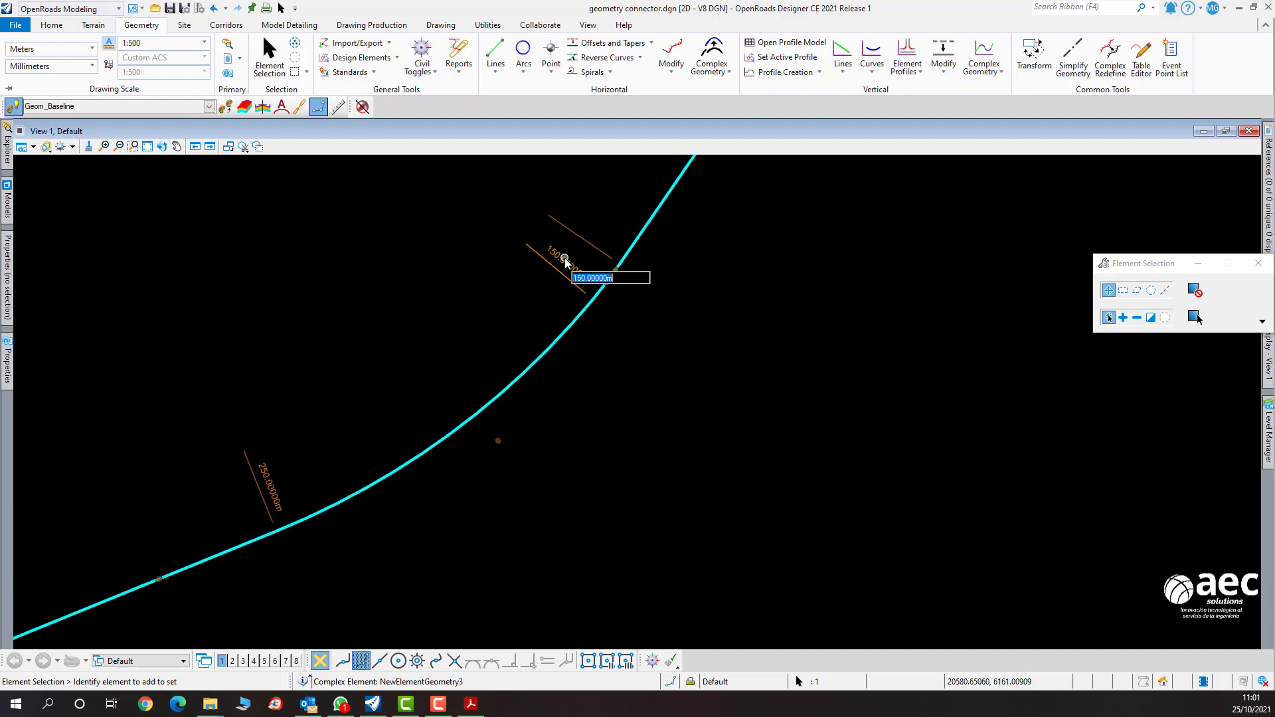
pyautogui.write('200')
pyautogui.press('Return')
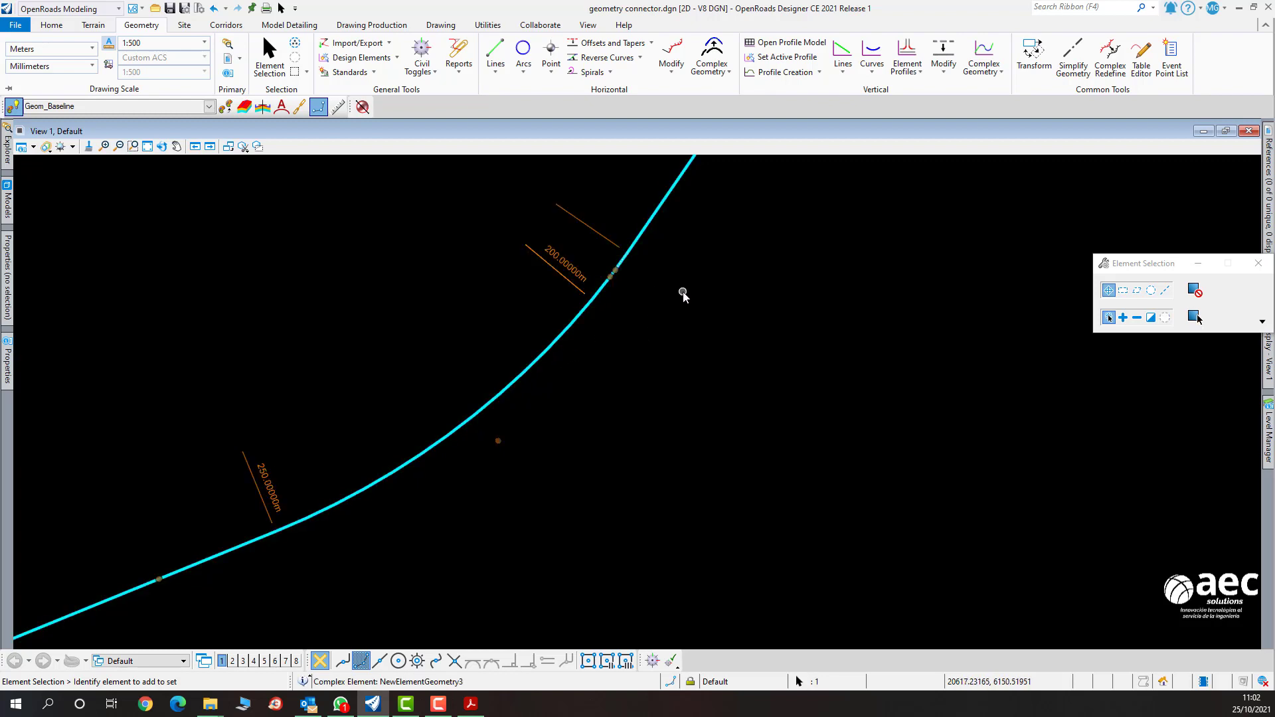
# Try to move the handle where the first line meets the 250 m arc.
pyautogui.scroll(-2, 683, 291)
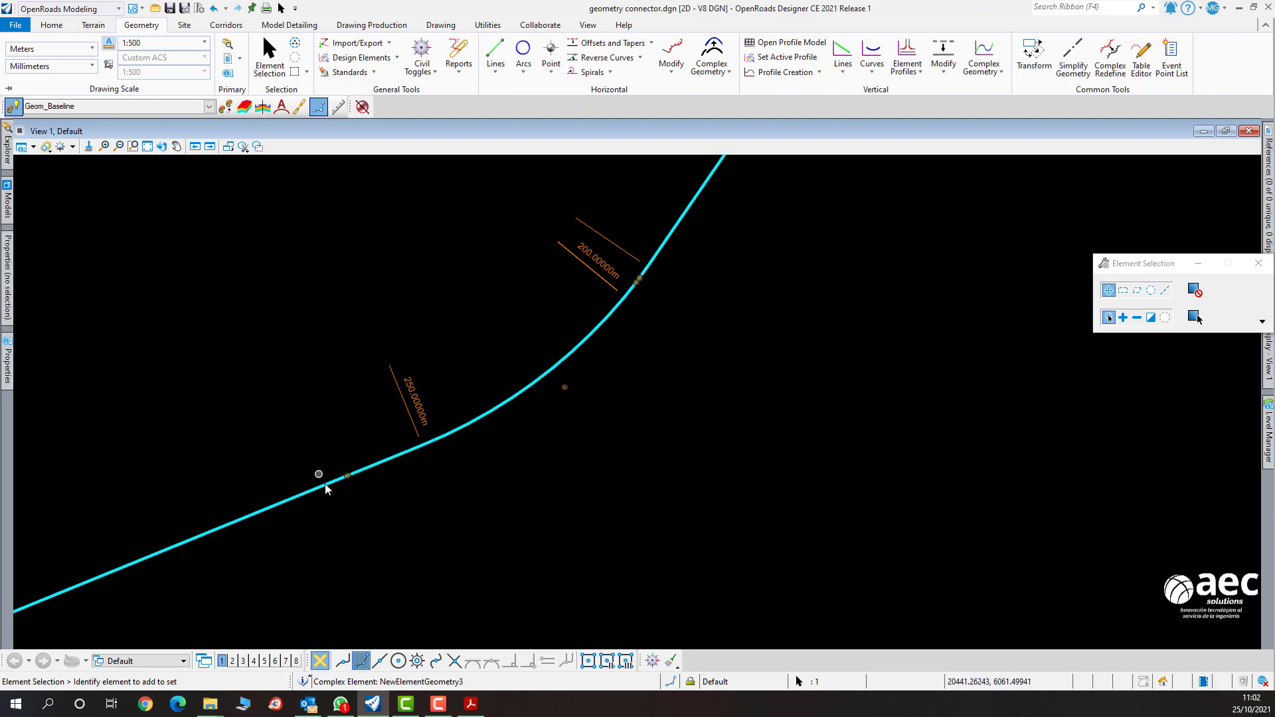
pyautogui.moveTo(345, 474); pyautogui.dragTo(326, 446)
pyautogui.rightClick(310, 396)
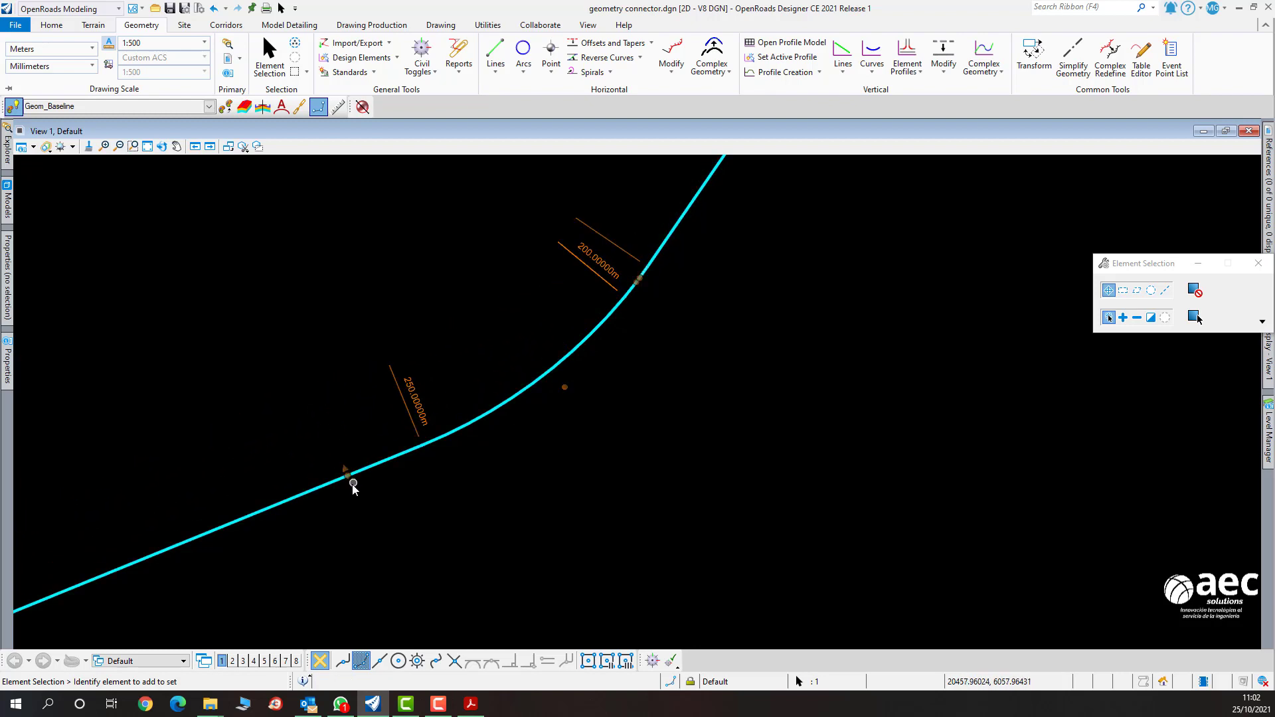
# Set the radius of the second arc in the selected alignment to 250 m.
pyautogui.scroll(-1, 441, 508)
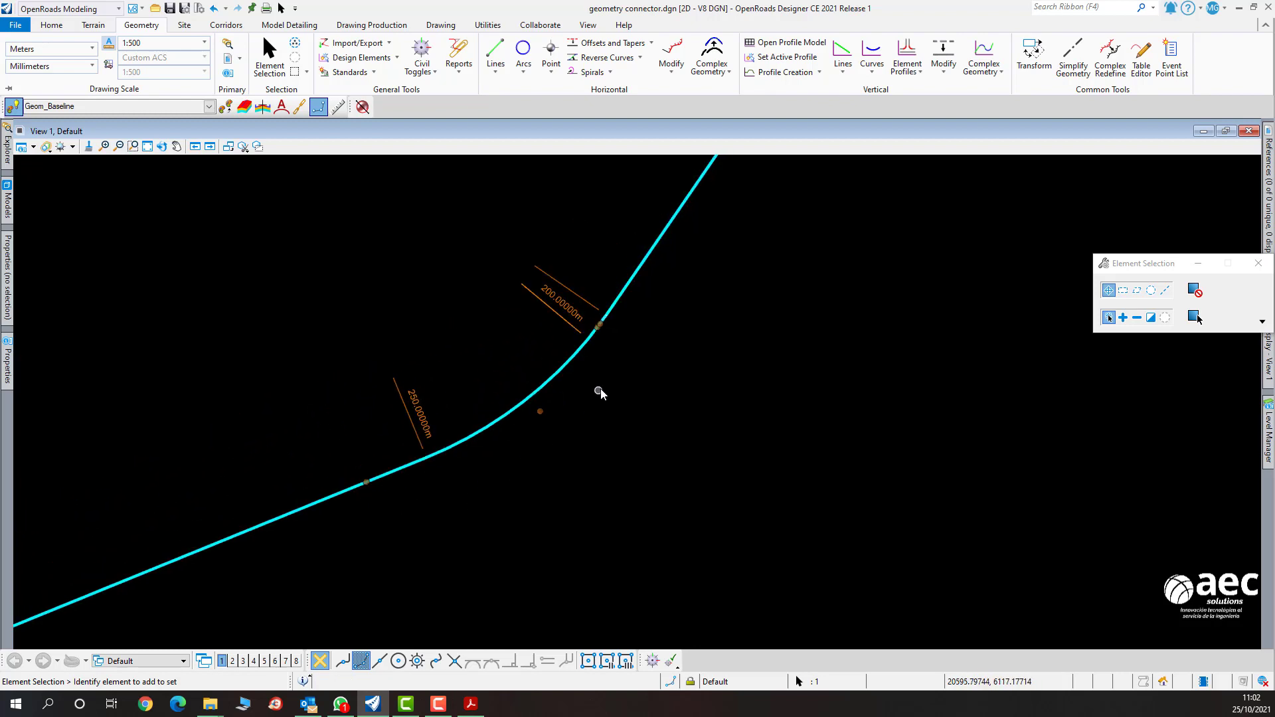
pyautogui.scroll(2, 601, 389)
pyautogui.scroll(-3, 600, 389)
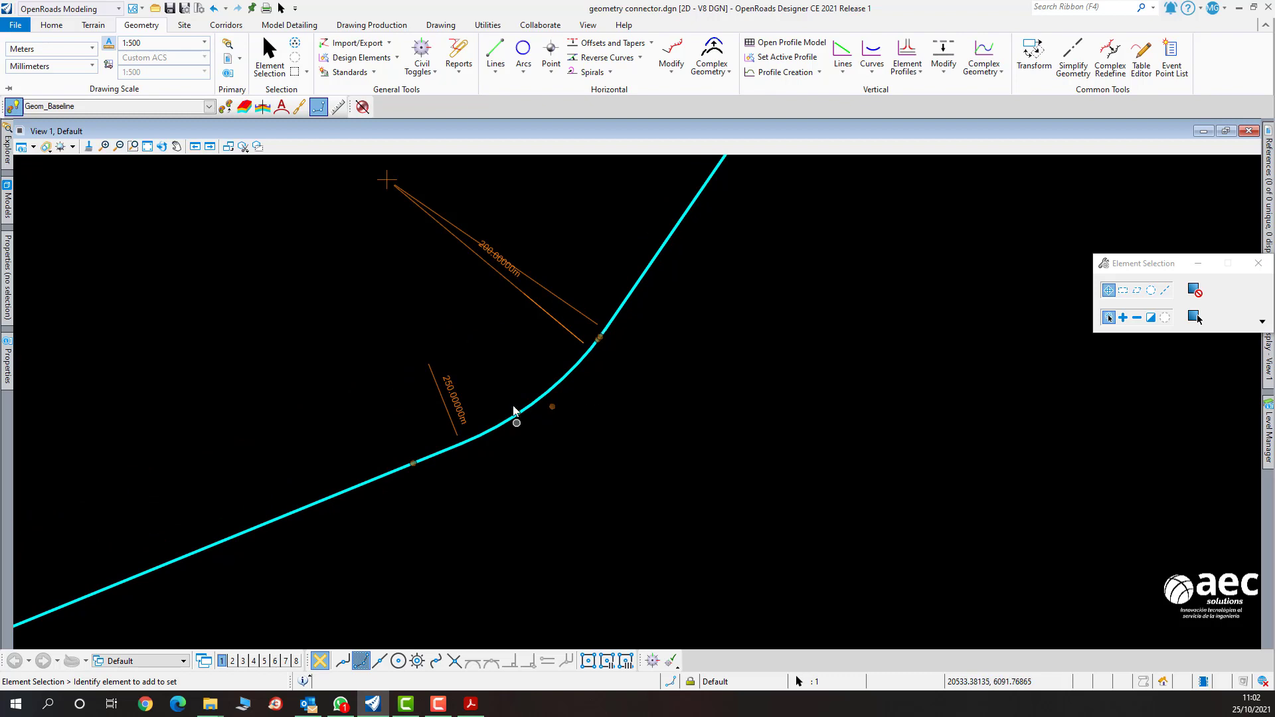
pyautogui.scroll(-1, 486, 338)
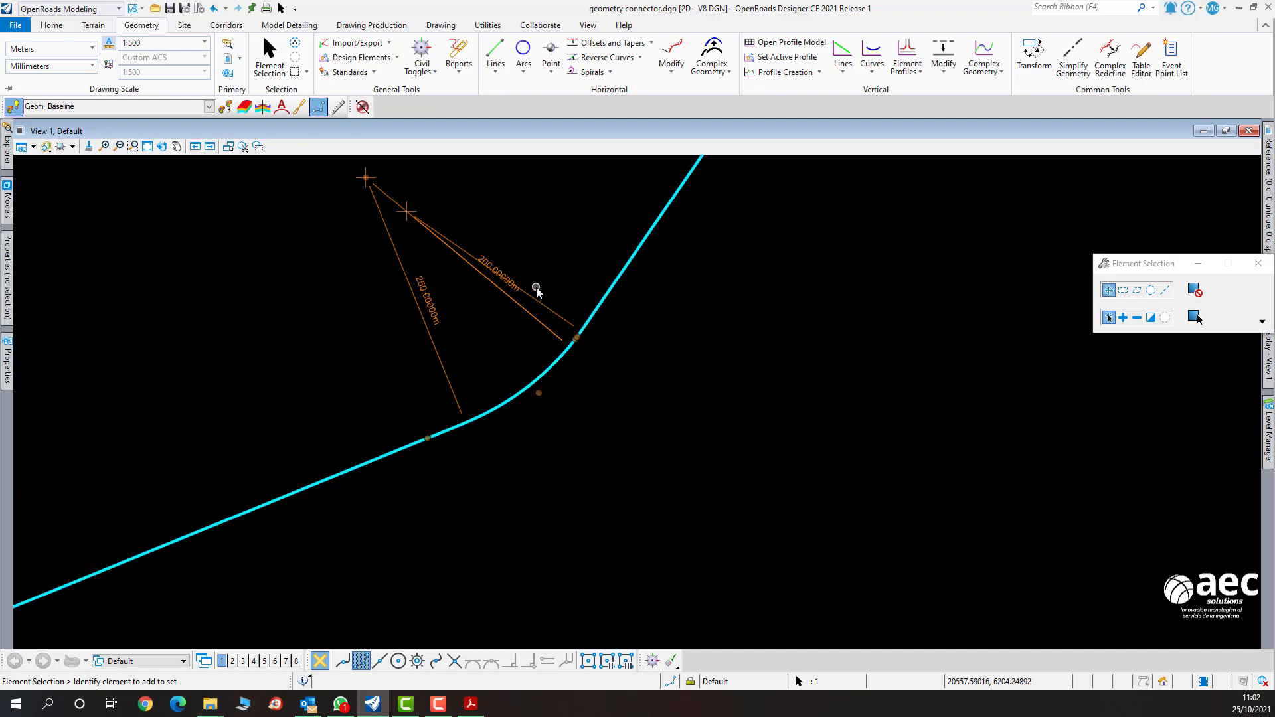
pyautogui.scroll(2, 536, 287)
pyautogui.click(485, 281)
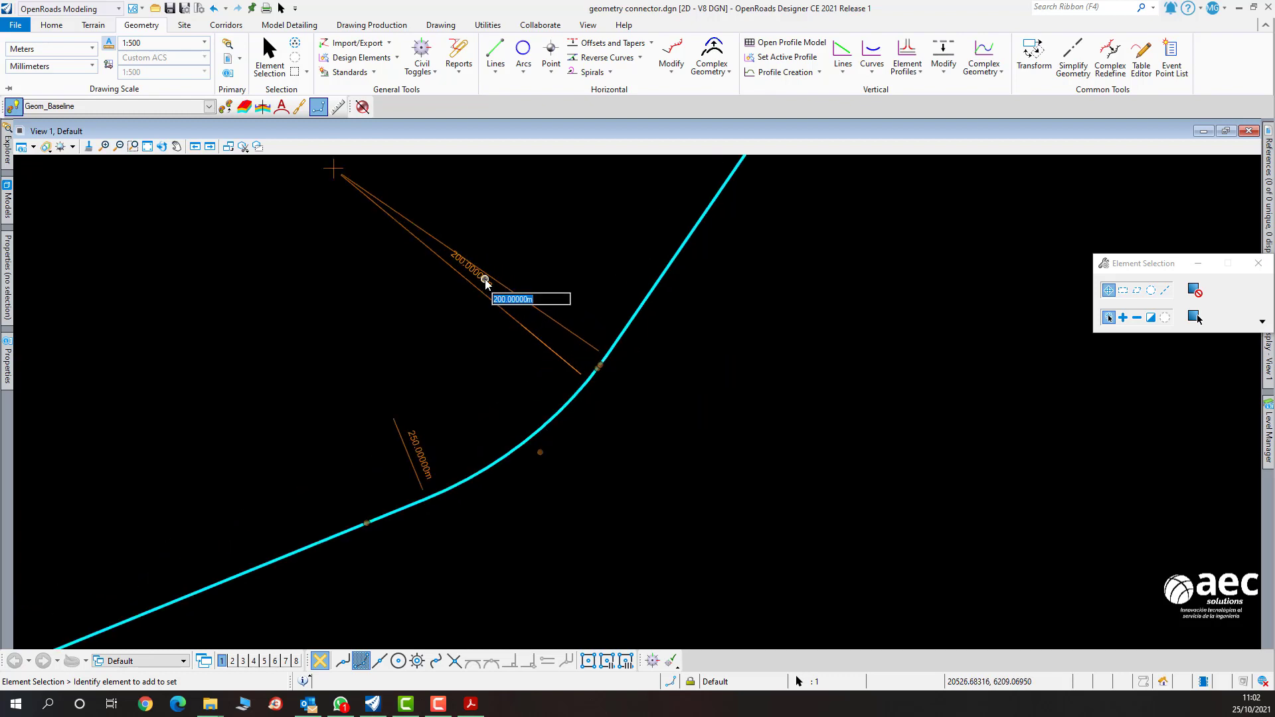
pyautogui.write('250')
pyautogui.press('Return')
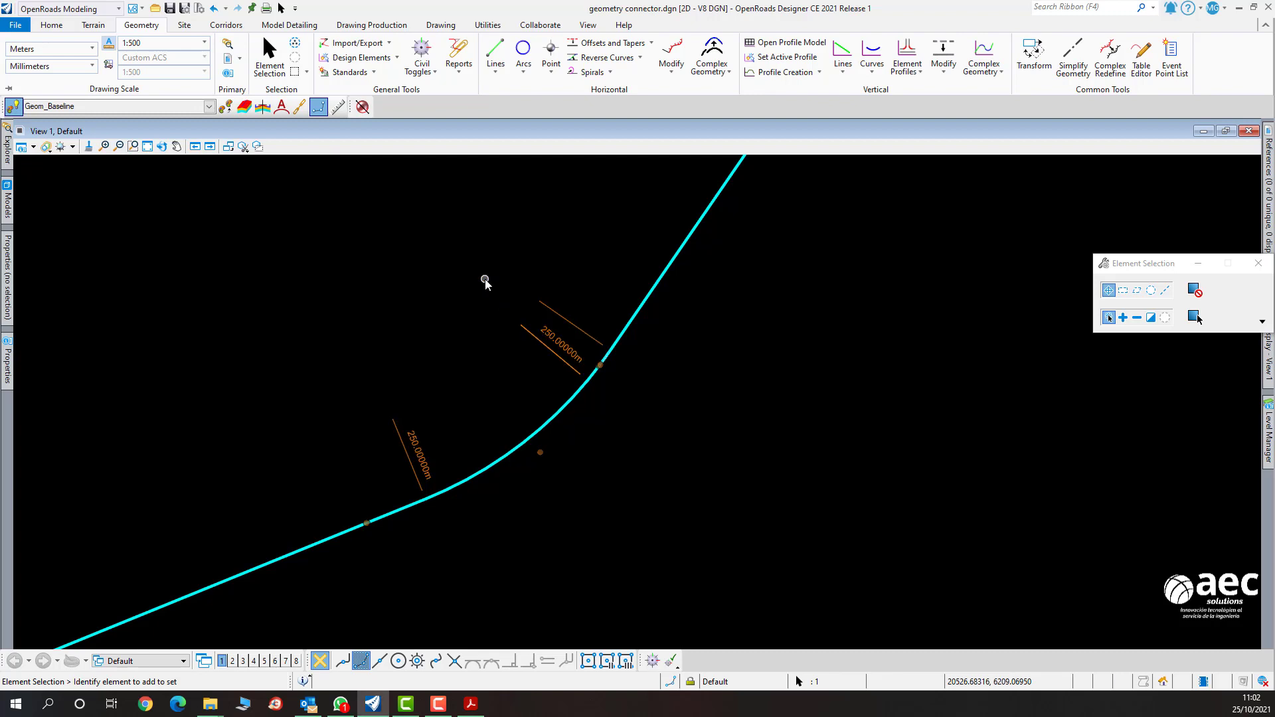
# Clear the selection, reselect the connected alignment and examine the radii and tangent points of its two arcs.
pyautogui.click(572, 359)
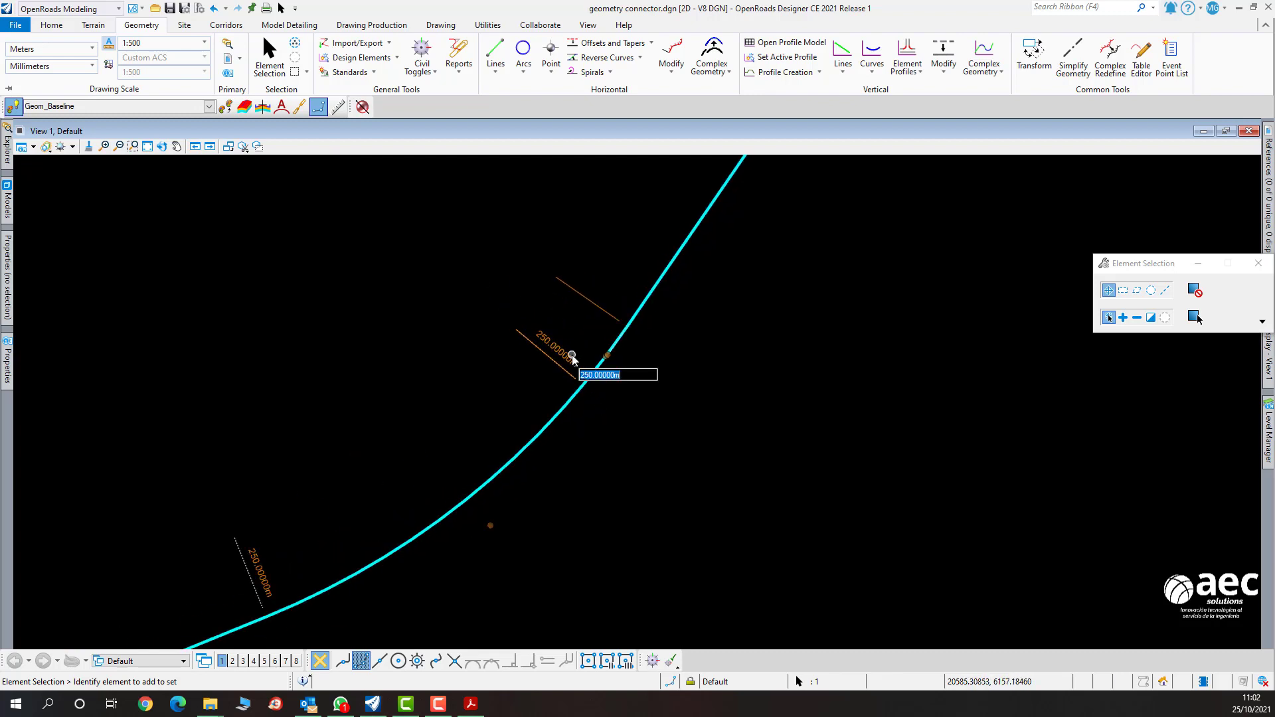
pyautogui.click(632, 426)
pyautogui.scroll(-3, 595, 414)
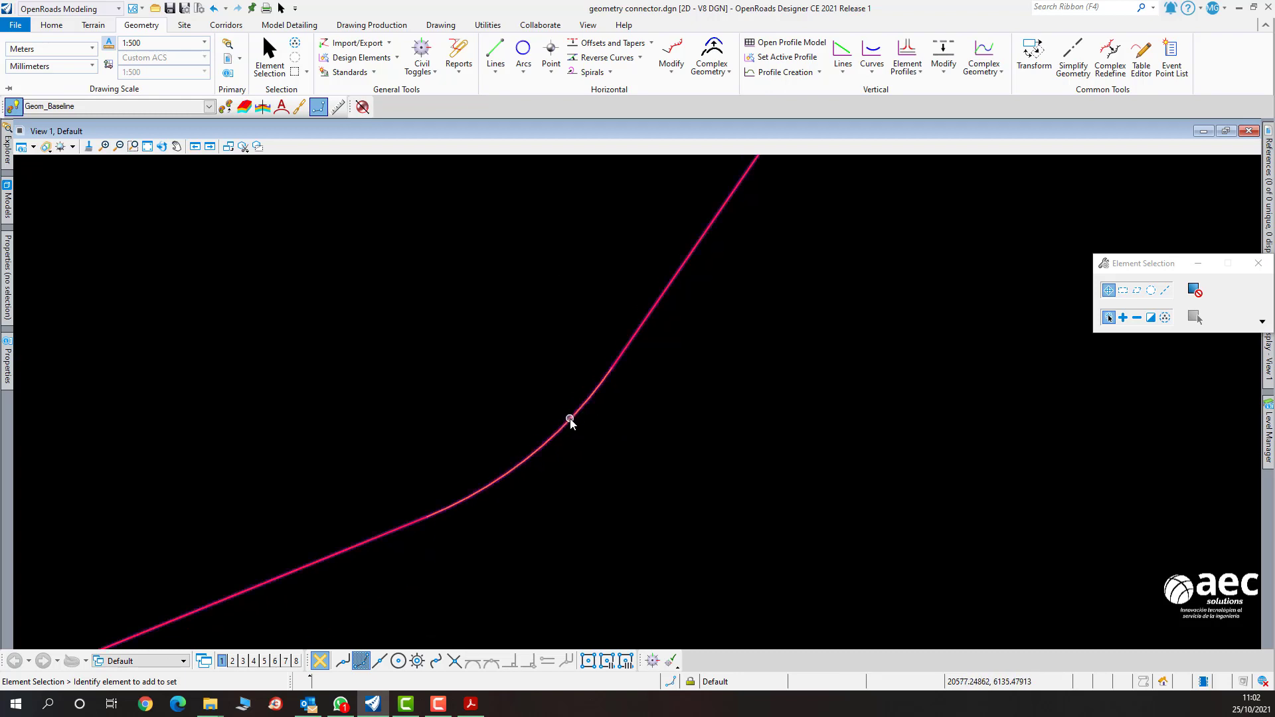
pyautogui.click(570, 418)
pyautogui.scroll(3, 607, 392)
pyautogui.scroll(-2, 608, 392)
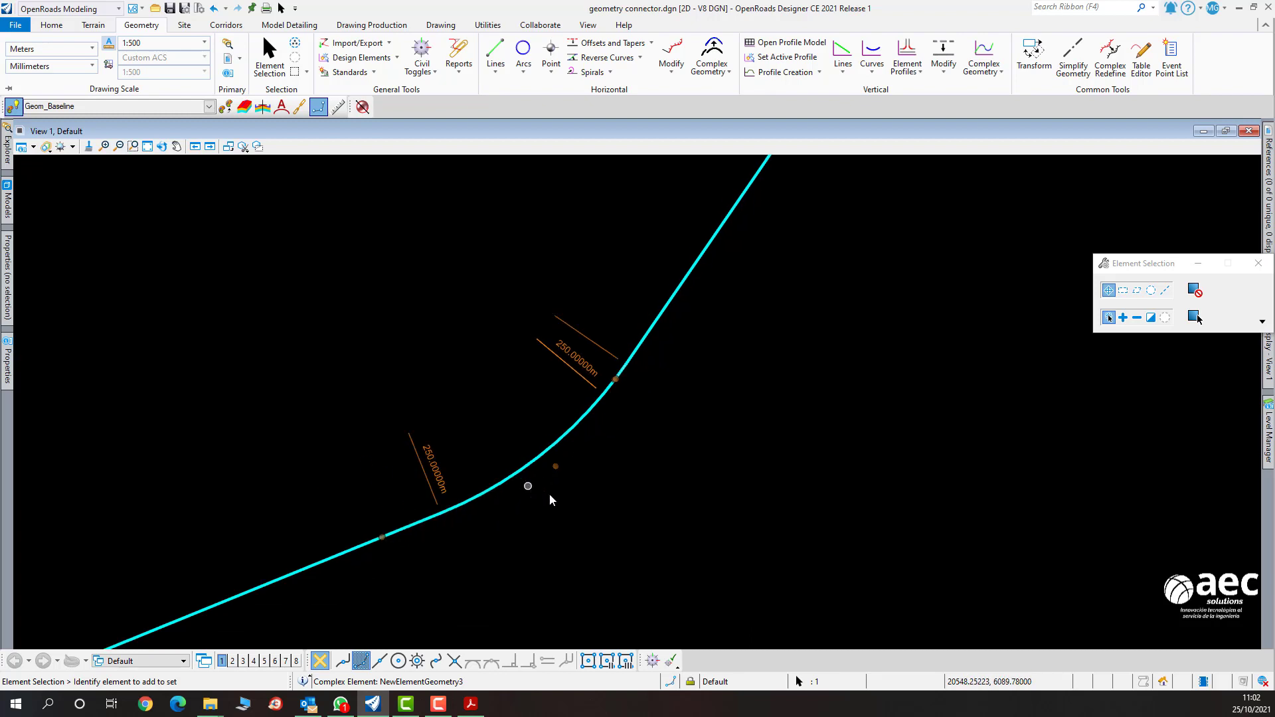
pyautogui.scroll(-4, 610, 468)
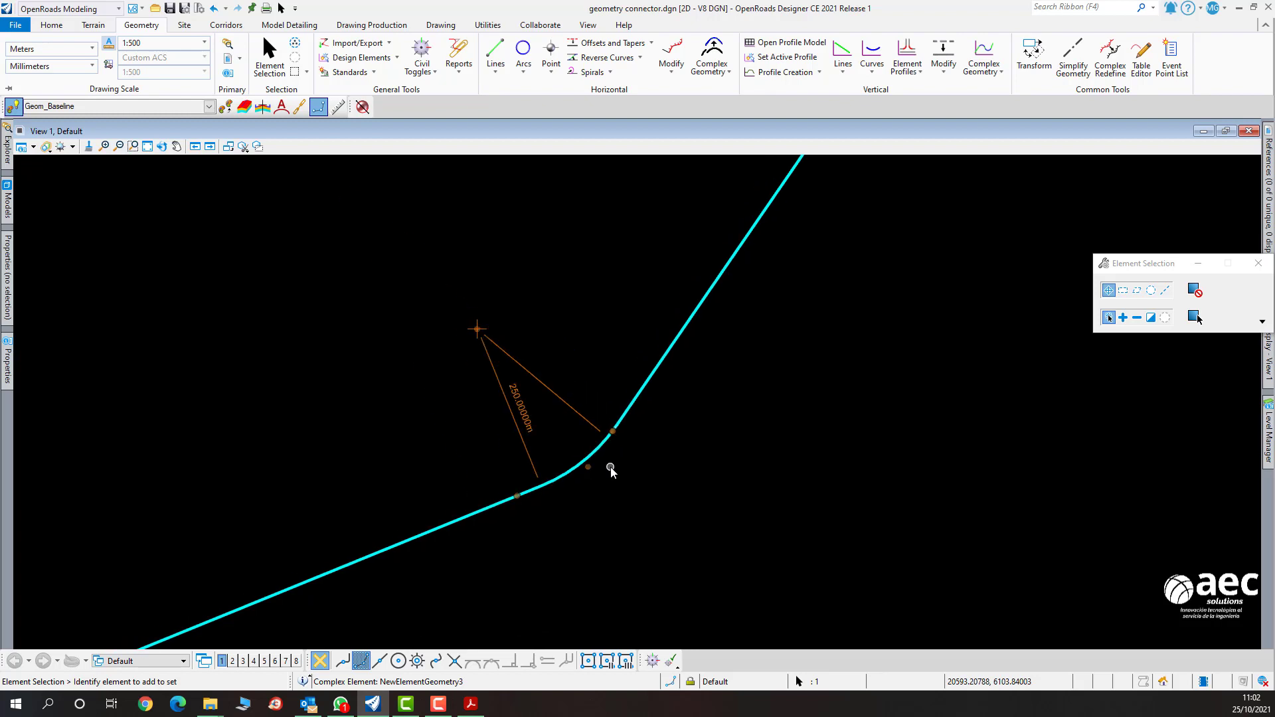
pyautogui.scroll(2, 610, 468)
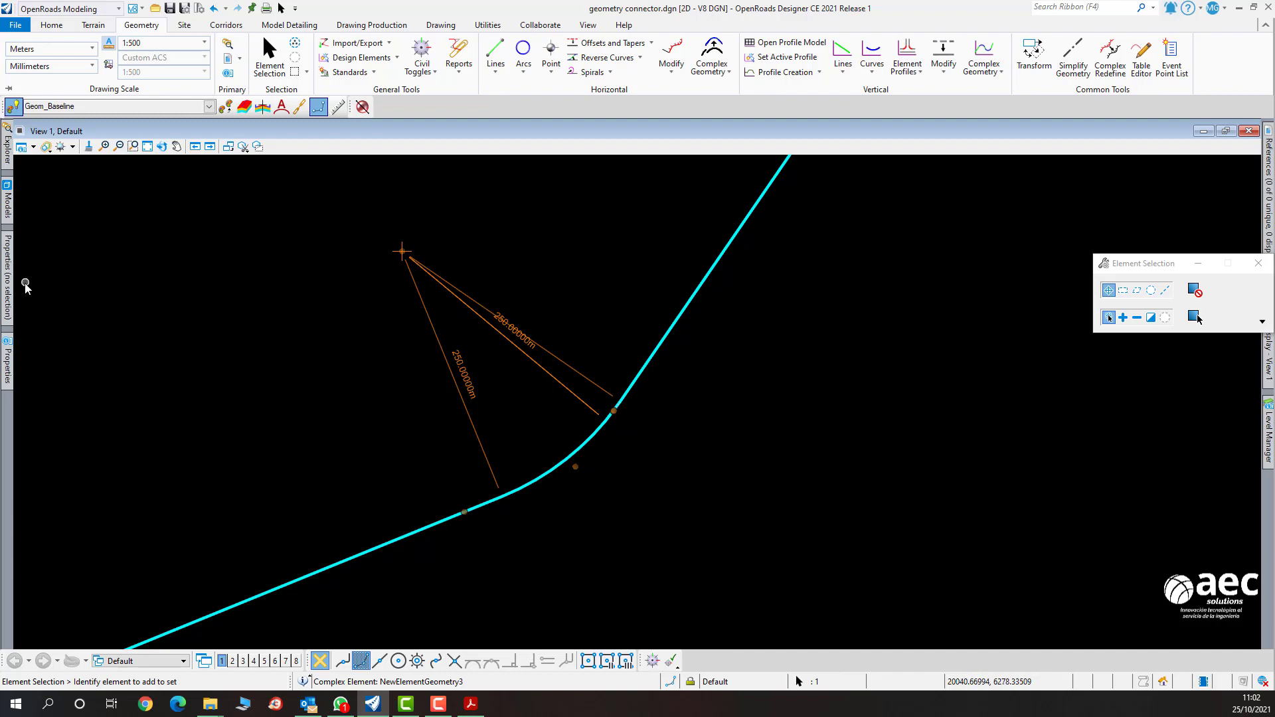
# Show the alignment's properties docked beside the view, with the Fillet component selected and the lines it depends on expanded.
pyautogui.moveTo(10, 356)
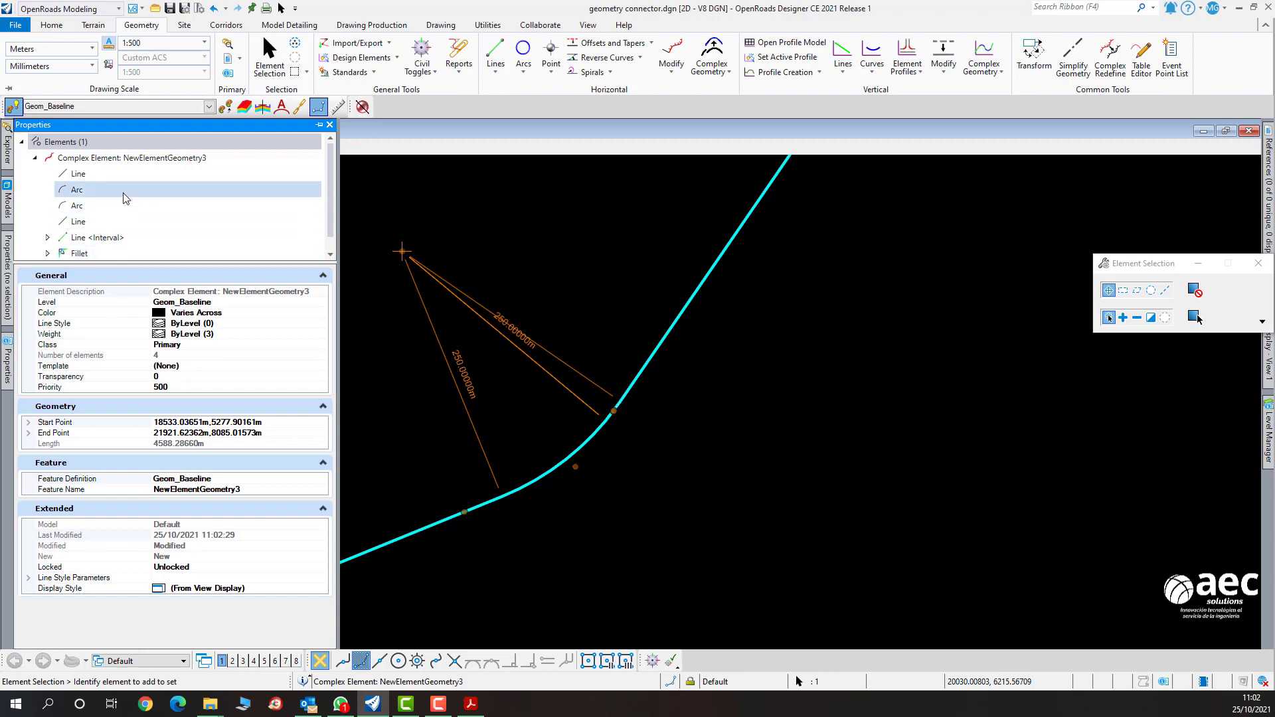
pyautogui.scroll(-1, 53, 249)
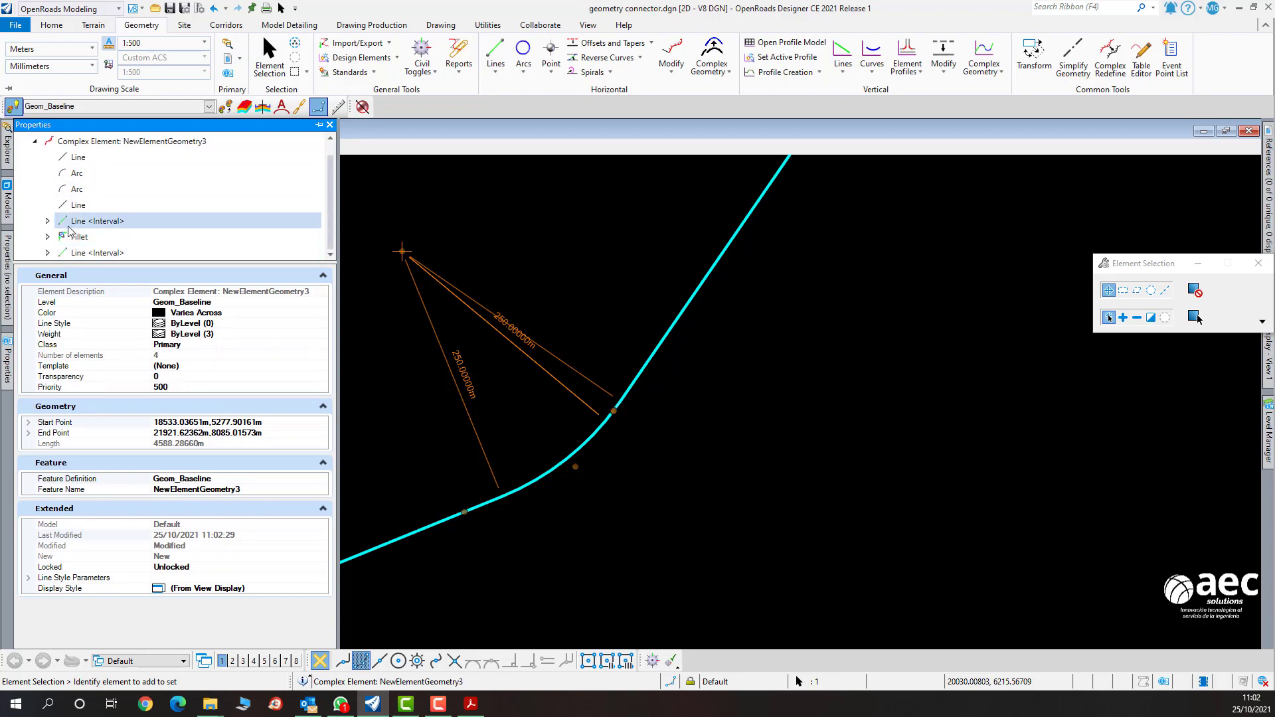
pyautogui.click(48, 237)
pyautogui.click(80, 220)
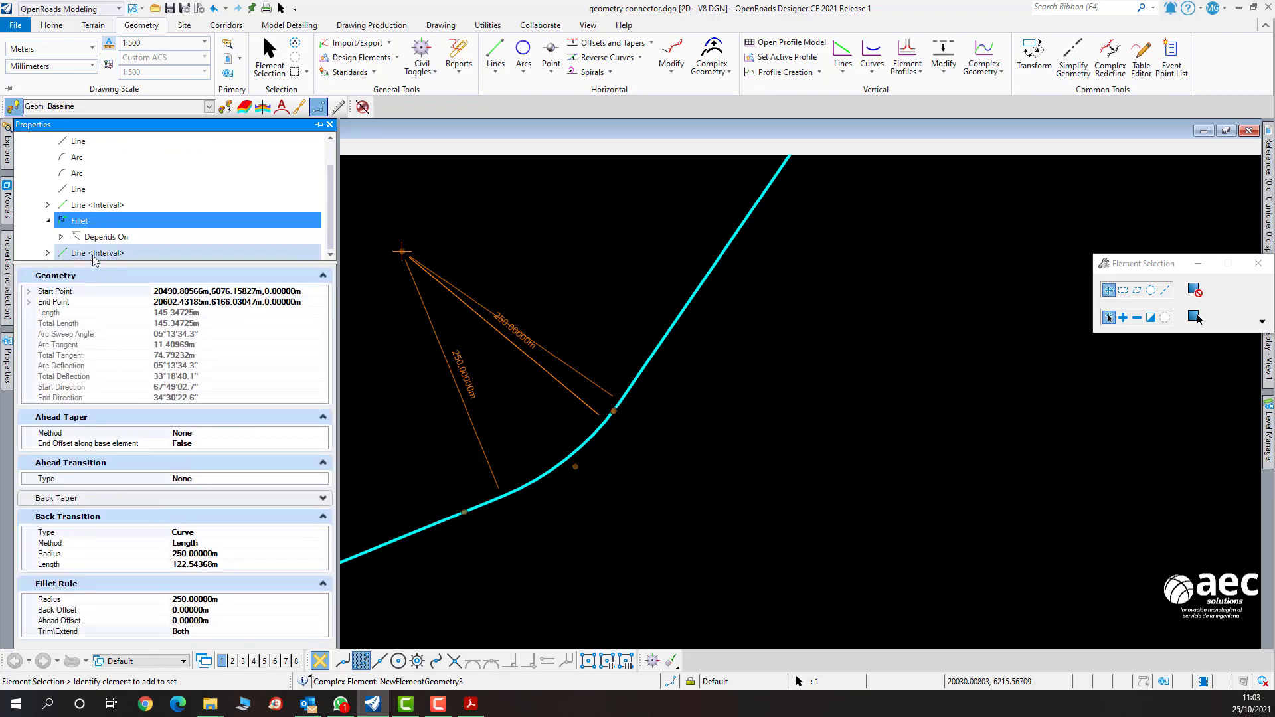
pyautogui.click(60, 236)
pyautogui.scroll(-1, 128, 249)
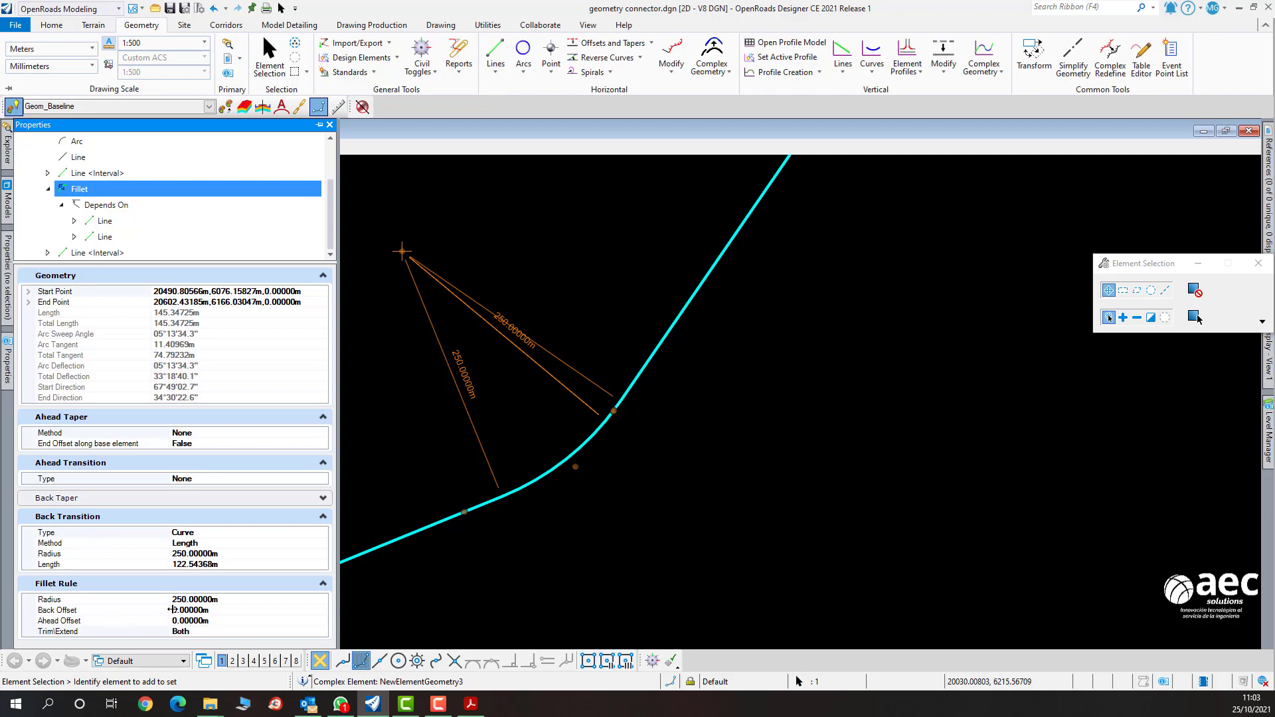
pyautogui.click(321, 127)
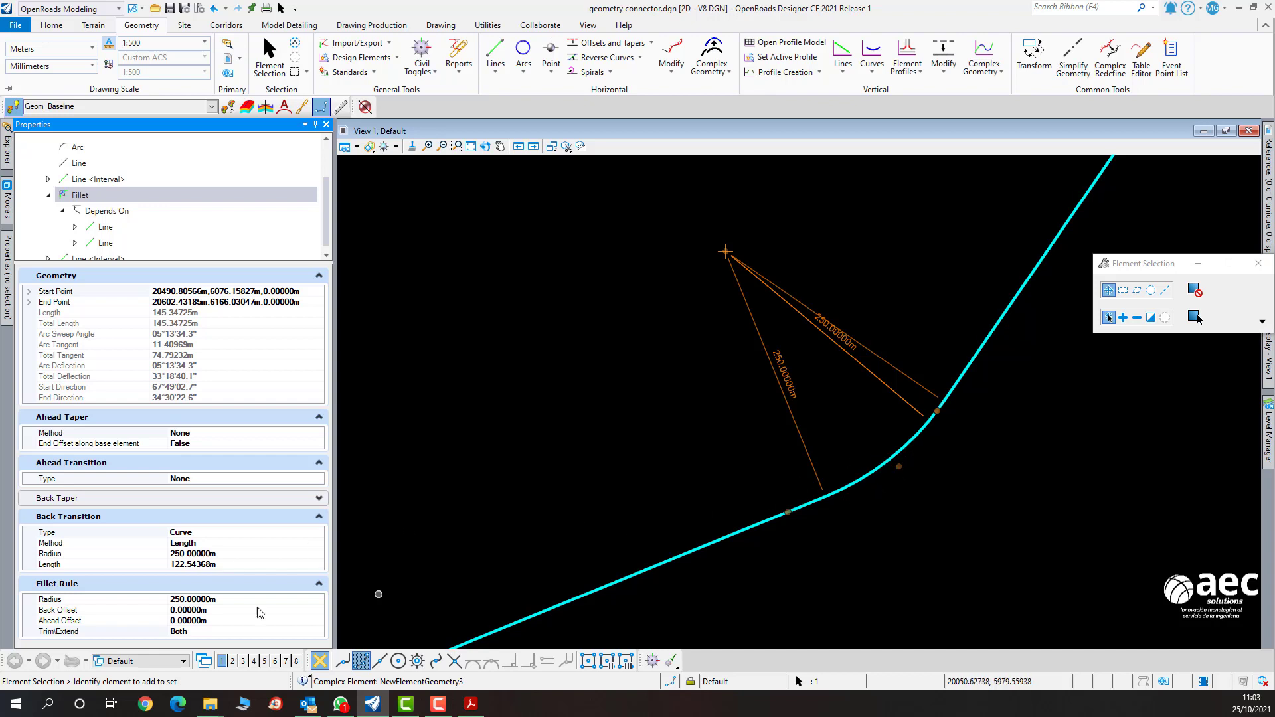
# Set the Back Transition length of the fillet to 80 m.
pyautogui.click(235, 564)
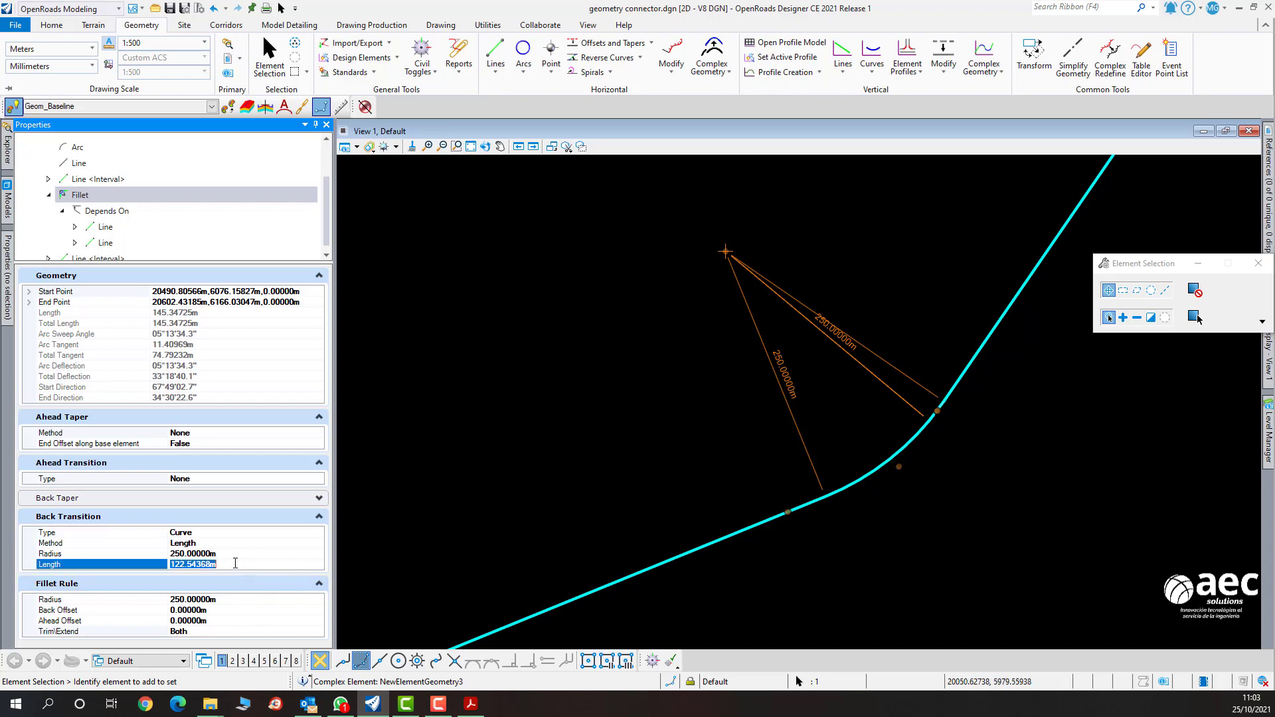
pyautogui.write('80')
pyautogui.press('Return')
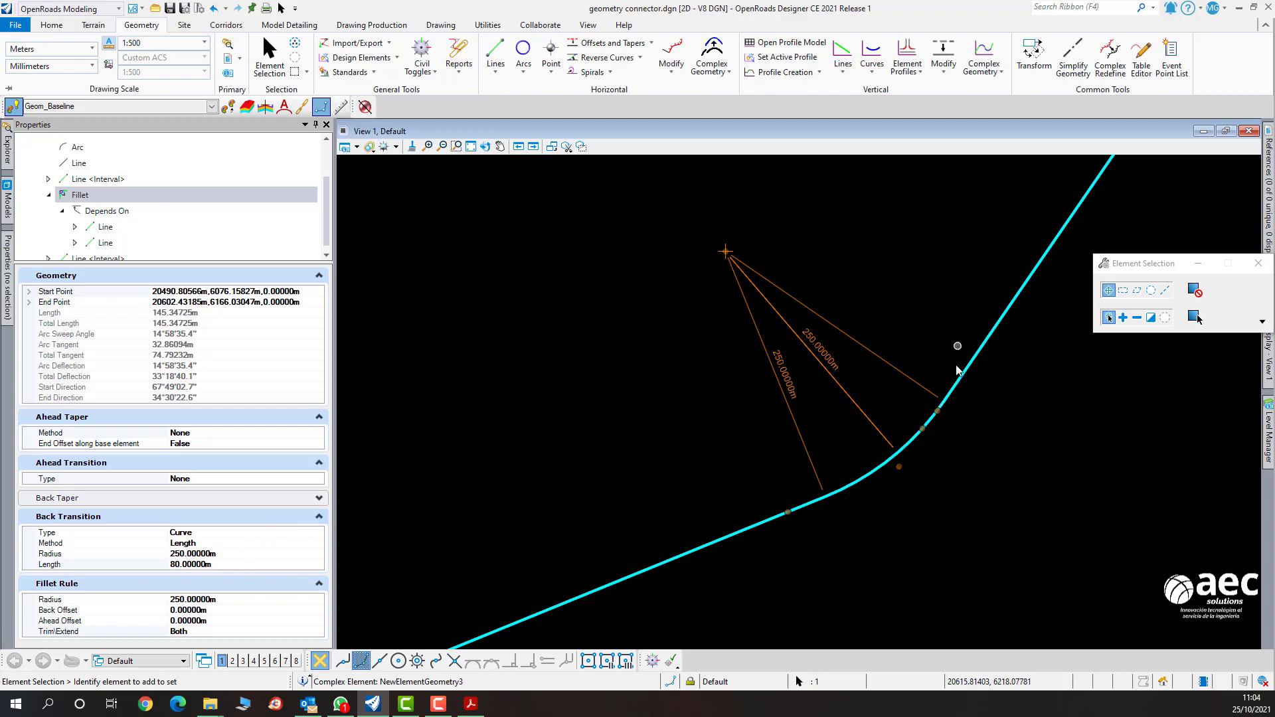
pyautogui.click(937, 415)
# Set the fillet's radius to 200 m and its Back Transition length to 60 m, and deselect the alignment.
pyautogui.click(832, 357)
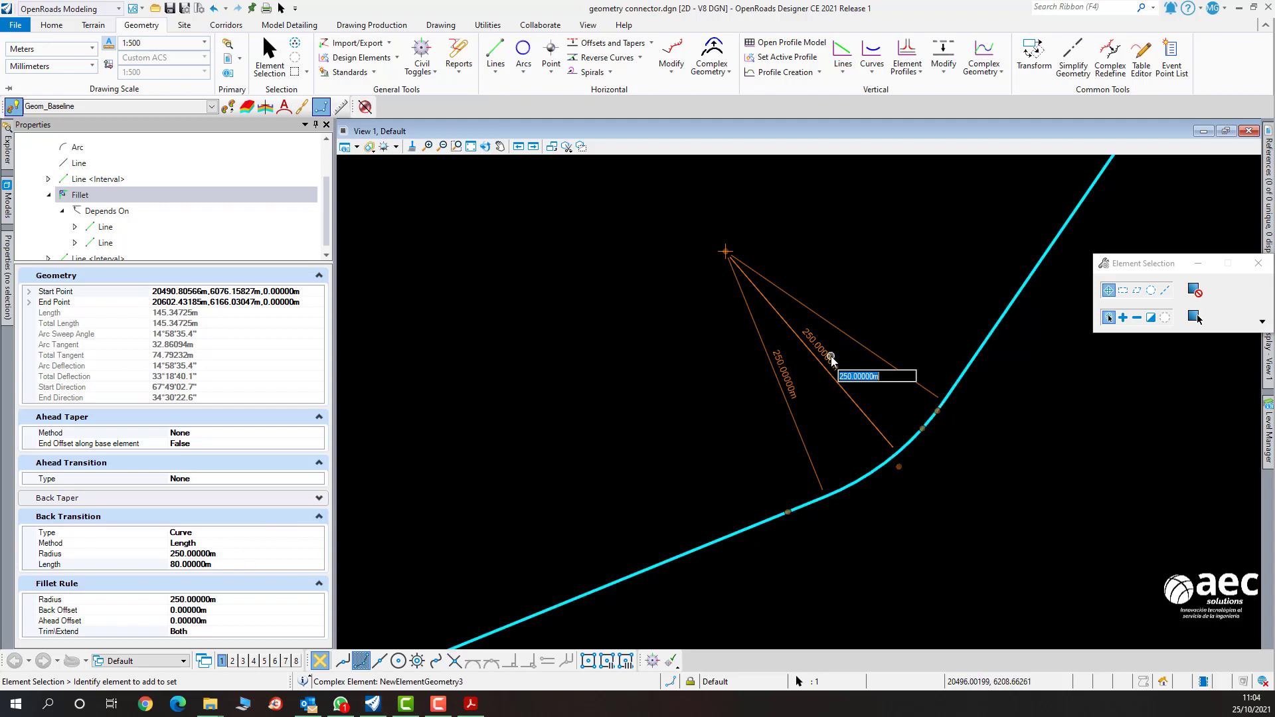
pyautogui.write('200')
pyautogui.press('Return')
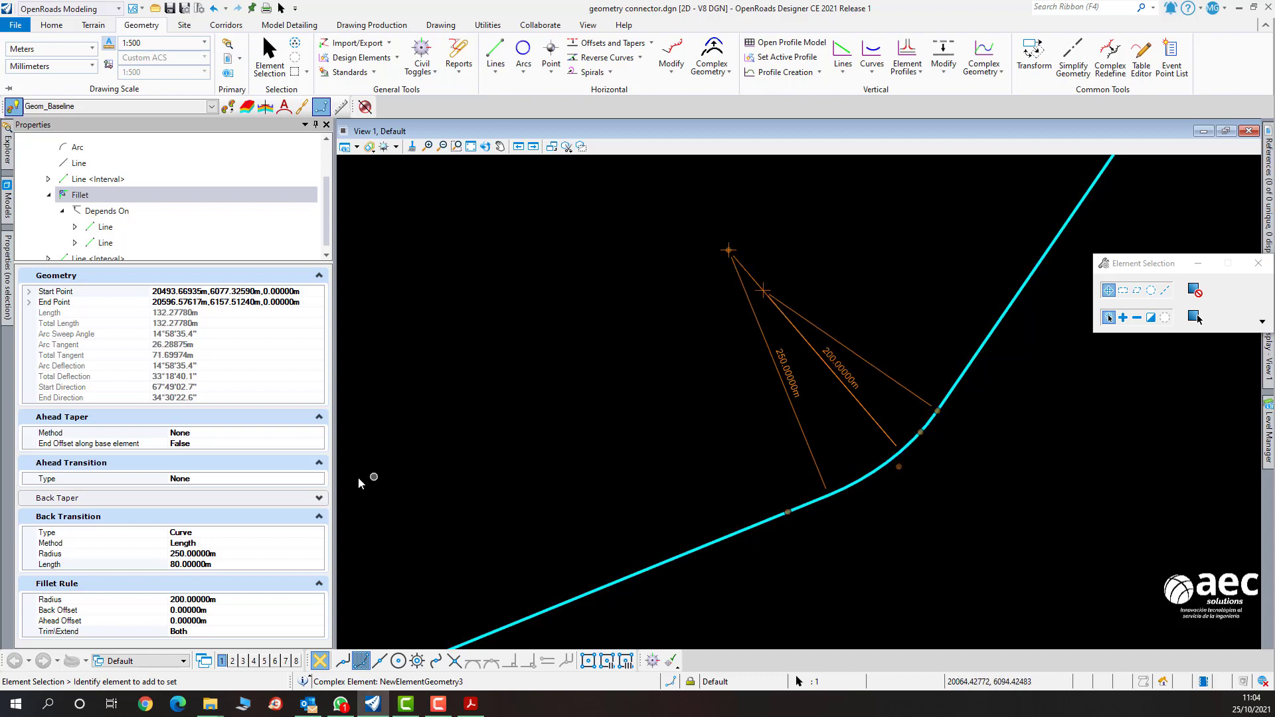
pyautogui.click(227, 564)
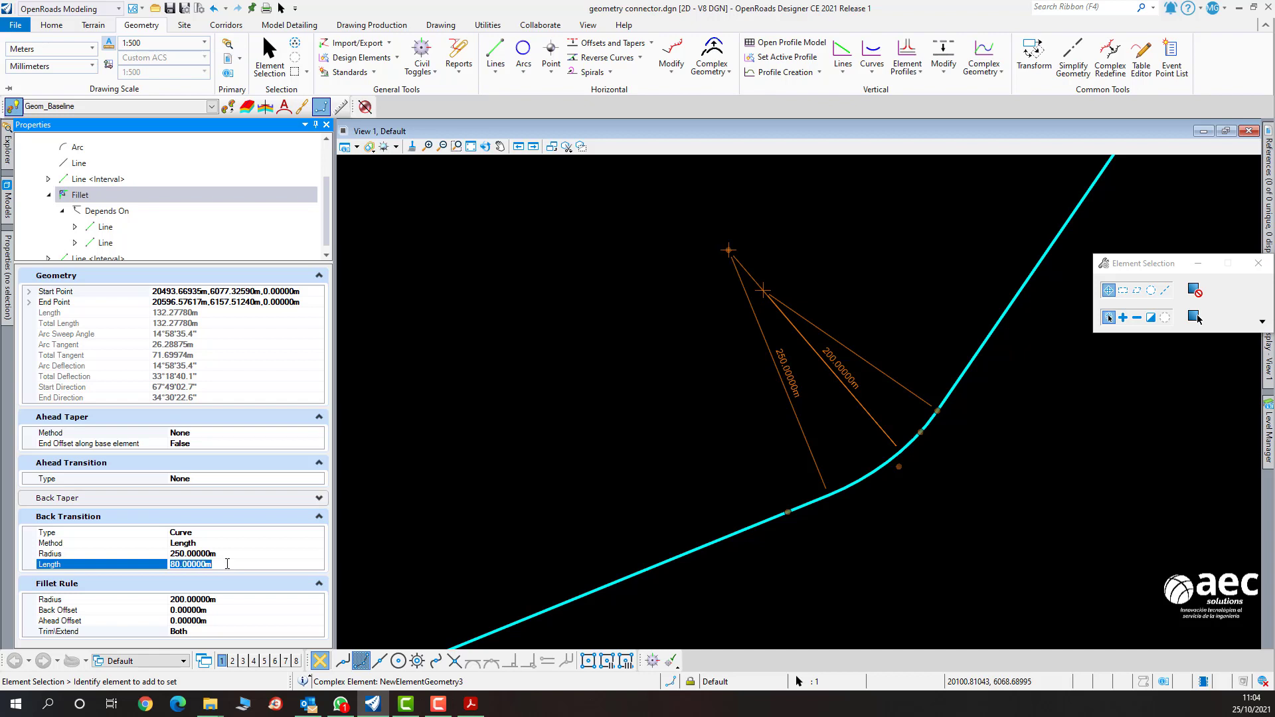
pyautogui.write('60')
pyautogui.press('Return')
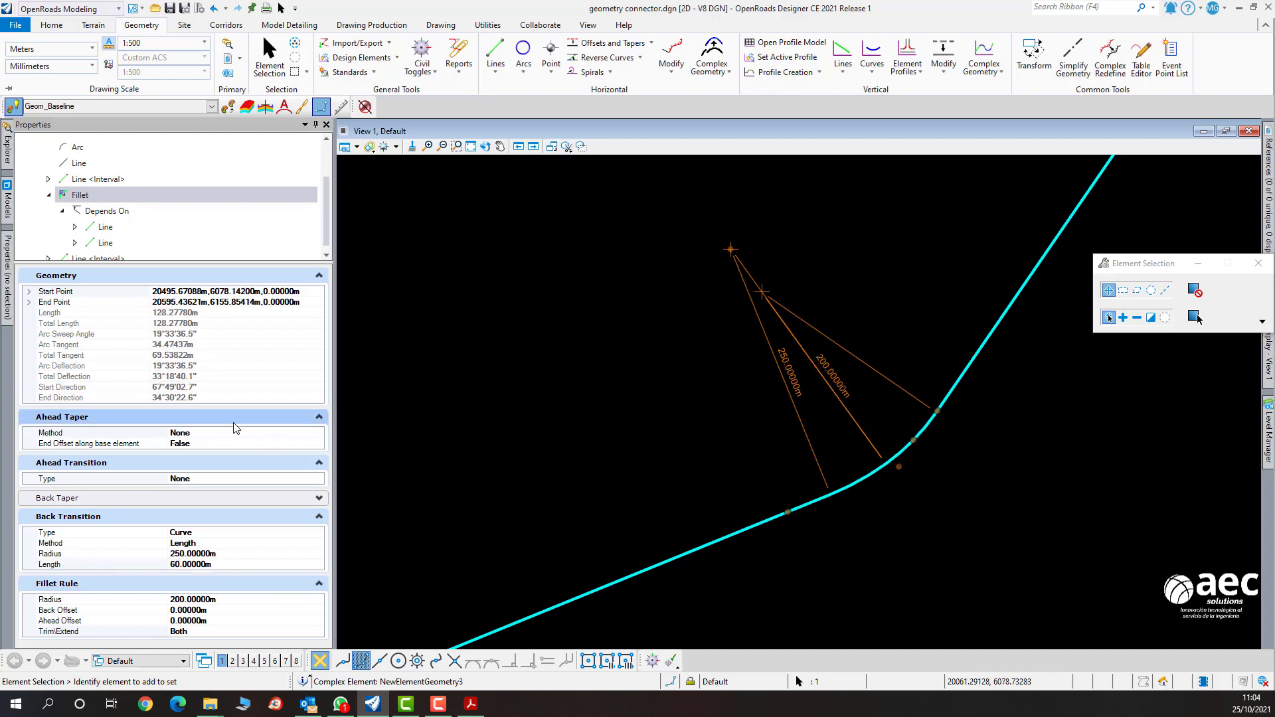
pyautogui.click(602, 293)
# Start the Geometry Connector at the next pair of baselines and choose the lower line, GeomBL6, as the begin element.
pyautogui.scroll(-8, 603, 292)
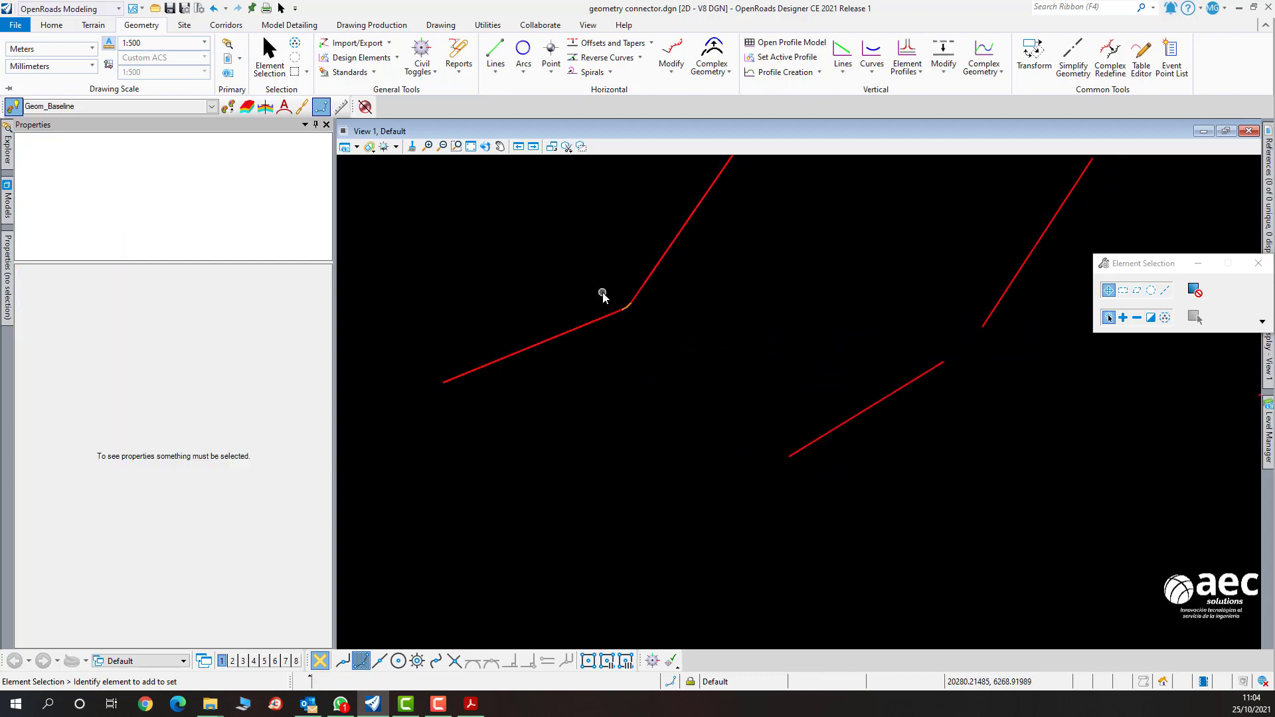
pyautogui.scroll(-3, 603, 292)
pyautogui.scroll(3, 875, 221)
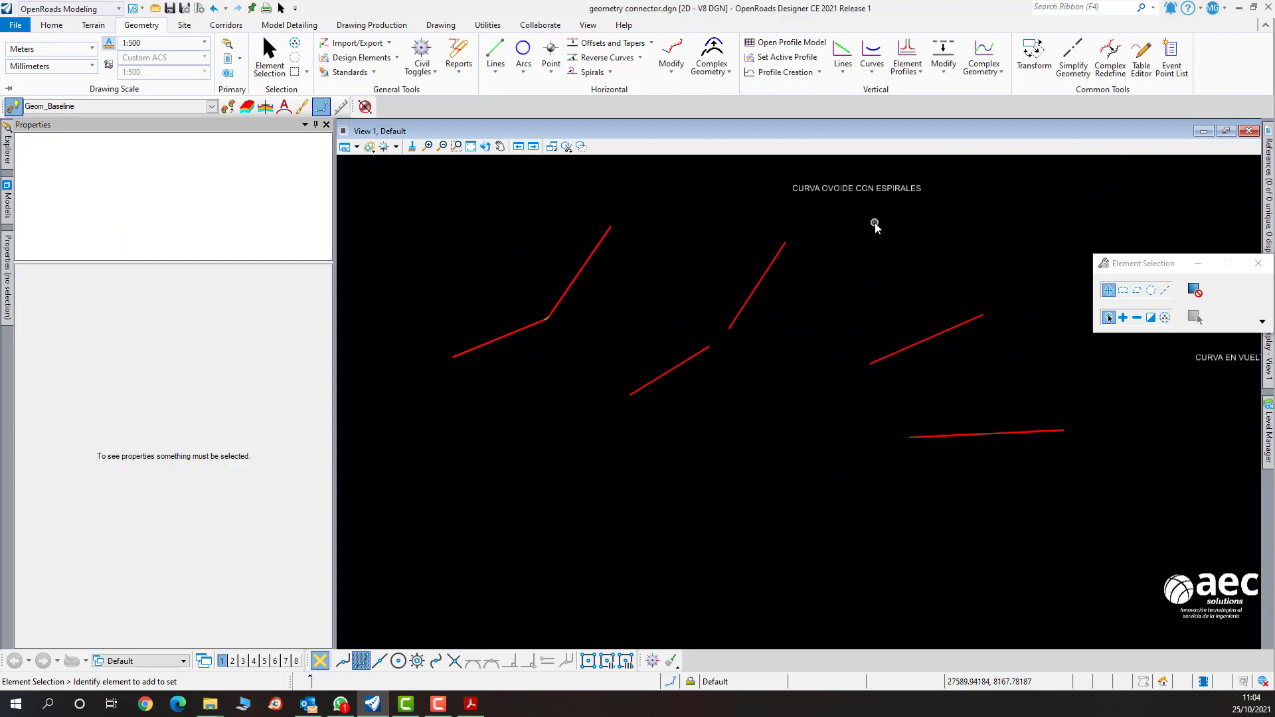
pyautogui.scroll(-2, 744, 344)
pyautogui.scroll(5, 758, 322)
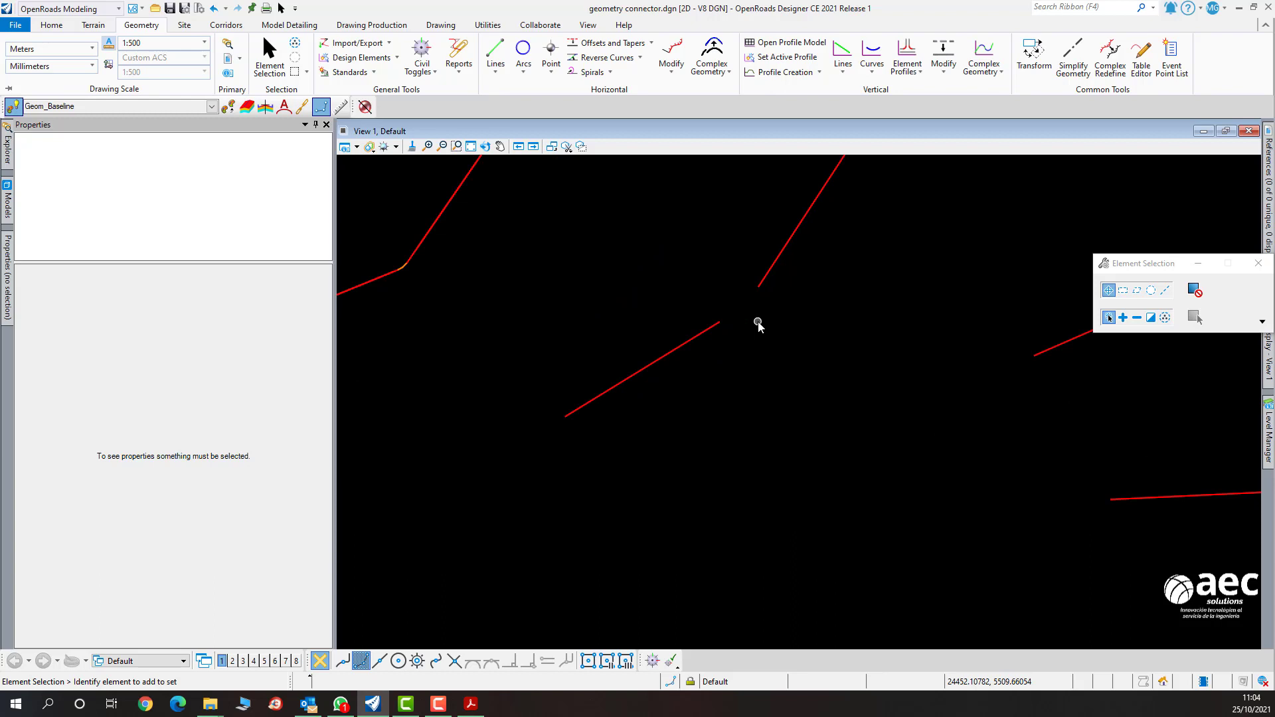
pyautogui.click(727, 66)
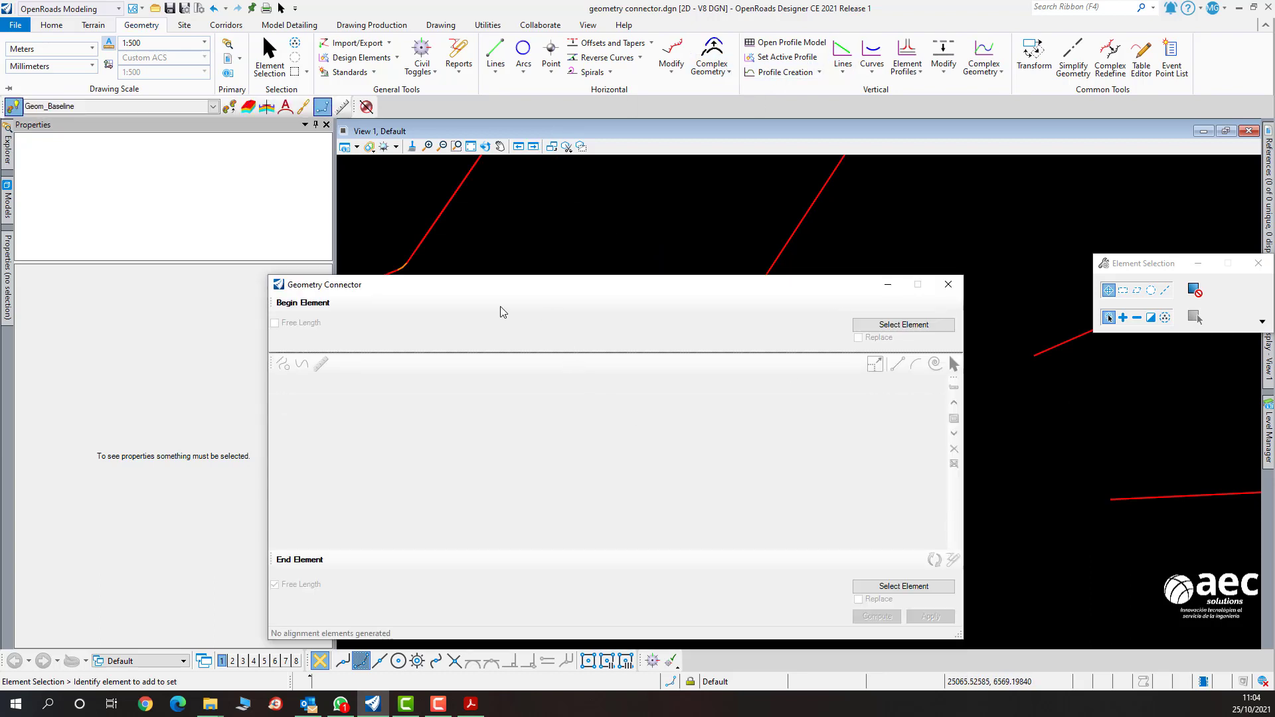
pyautogui.click(904, 324)
pyautogui.moveTo(777, 292); pyautogui.dragTo(847, 440)
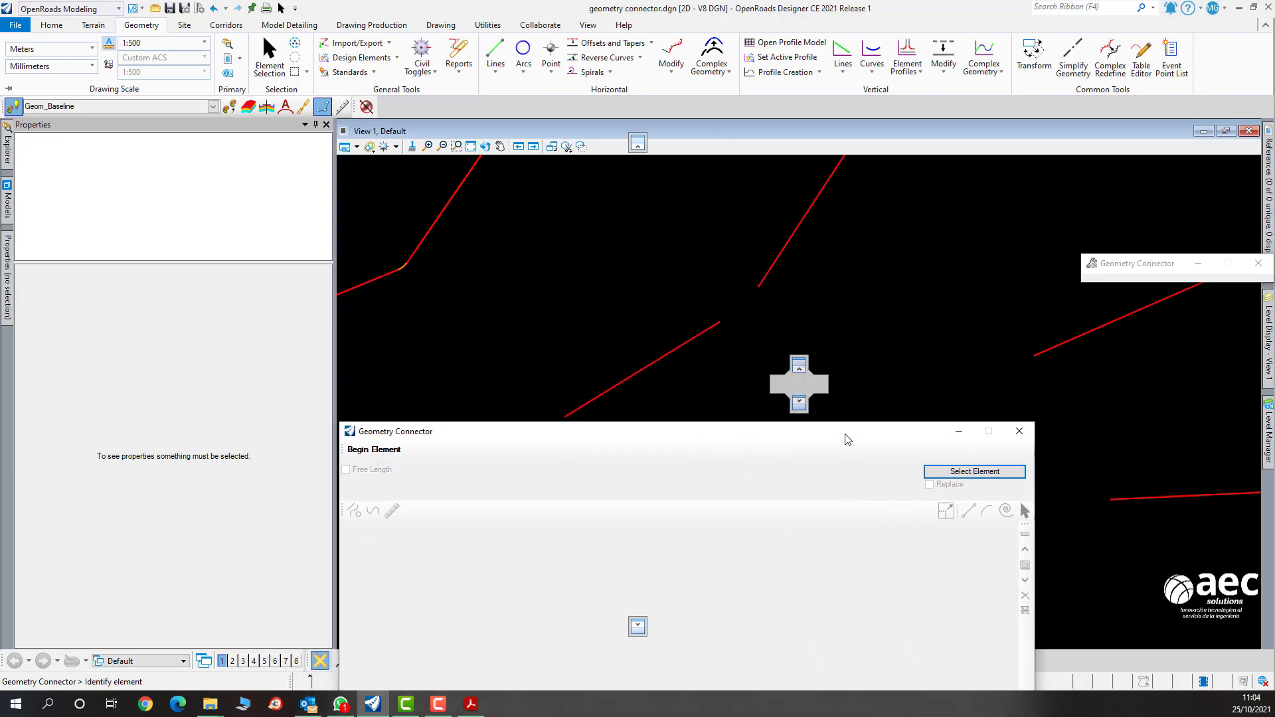
pyautogui.click(678, 352)
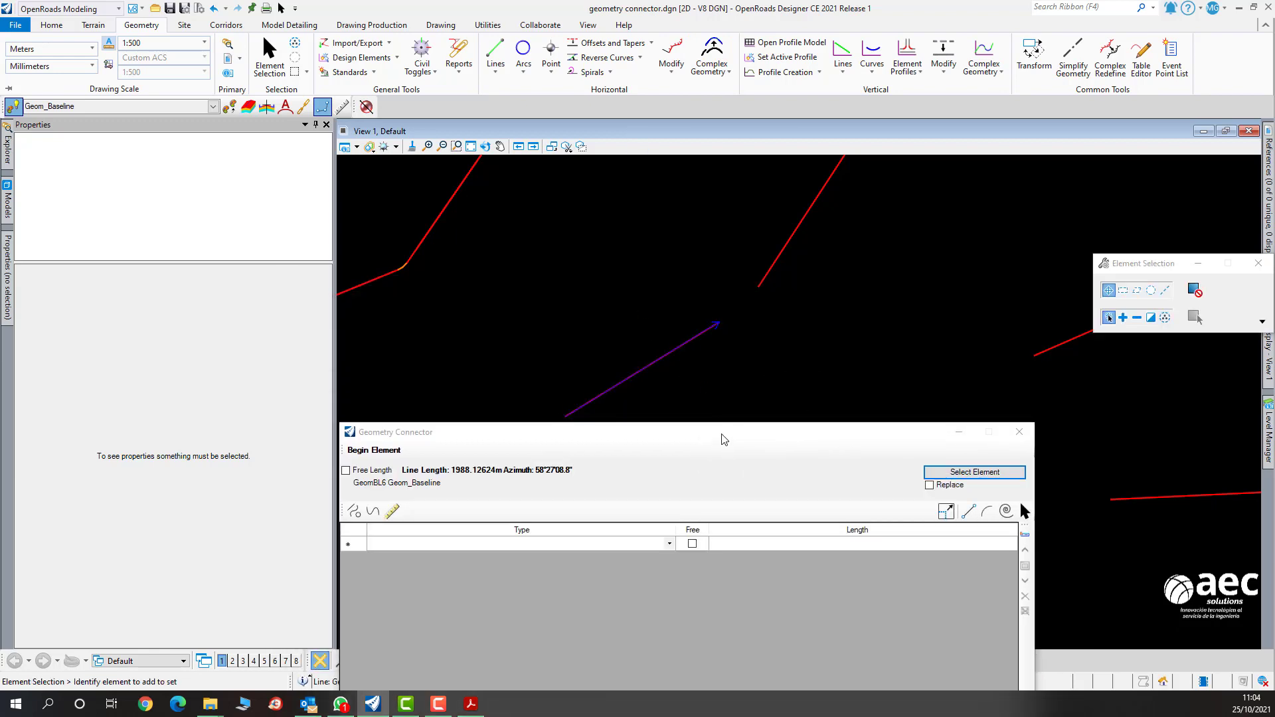
pyautogui.moveTo(711, 431); pyautogui.dragTo(752, 284)
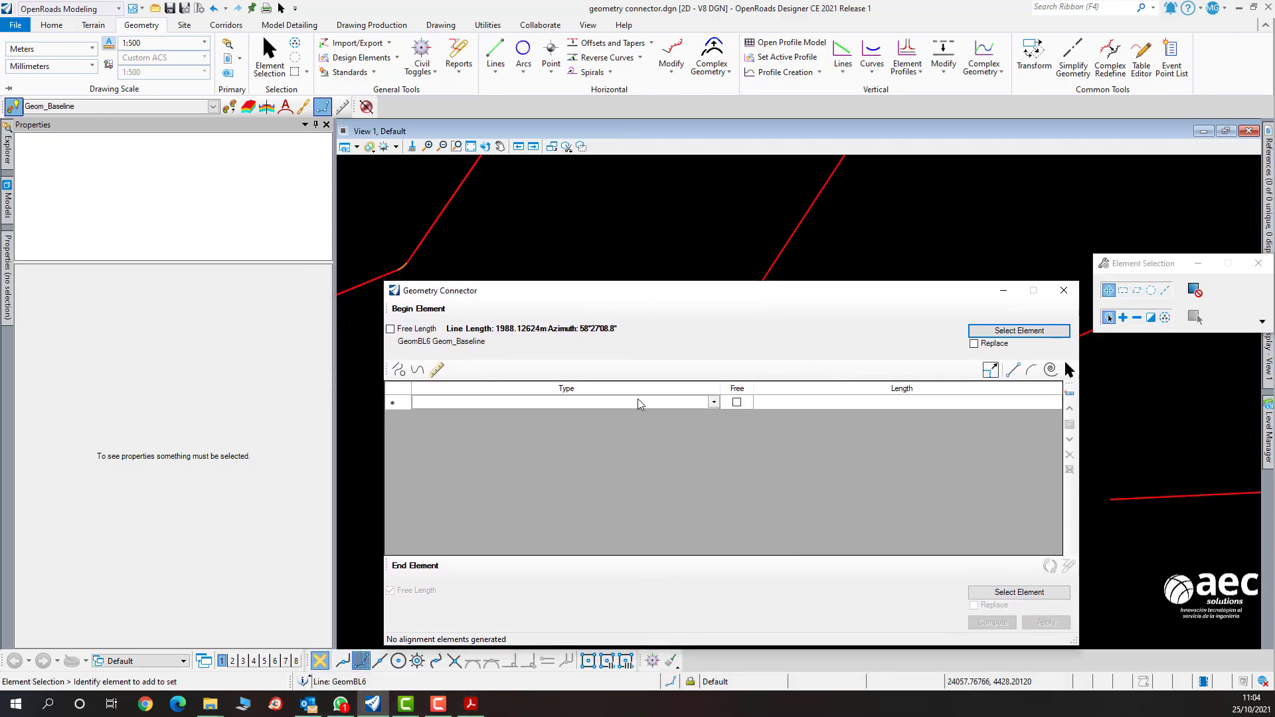
# Add a left-hand spiral followed by a left-hand arc to the list of connecting elements.
pyautogui.click(716, 405)
pyautogui.click(715, 404)
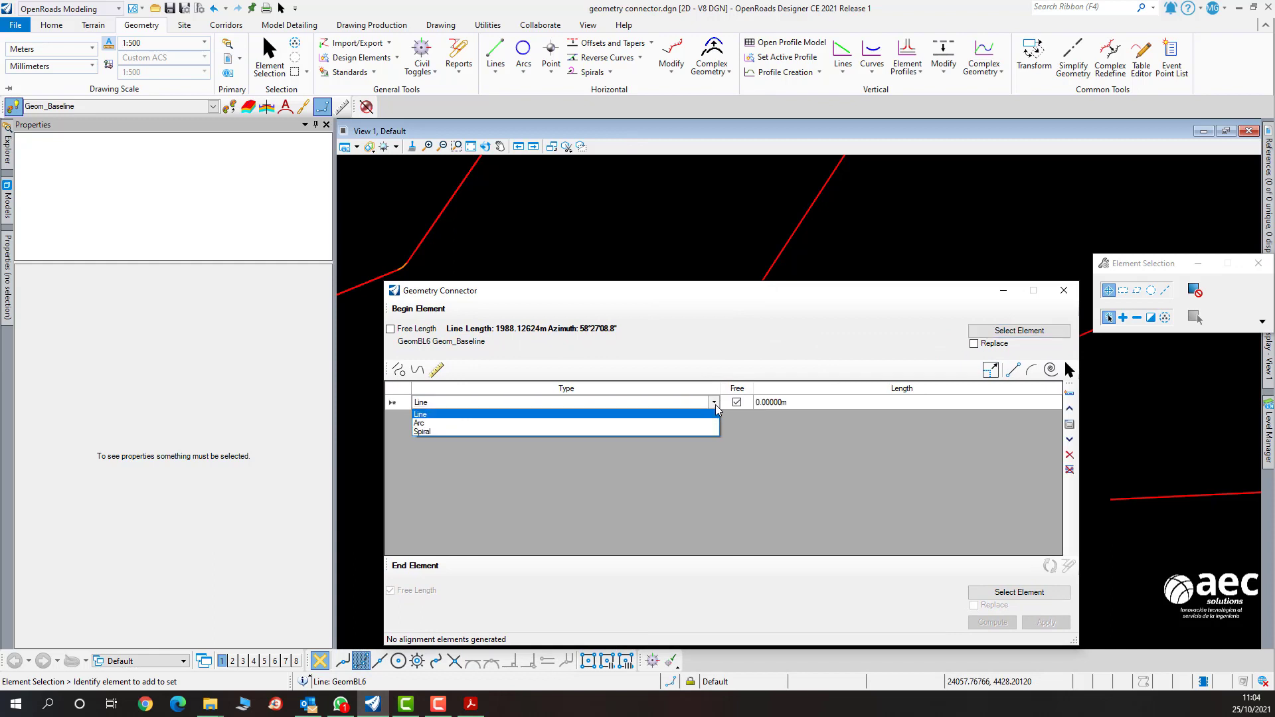
pyautogui.click(637, 432)
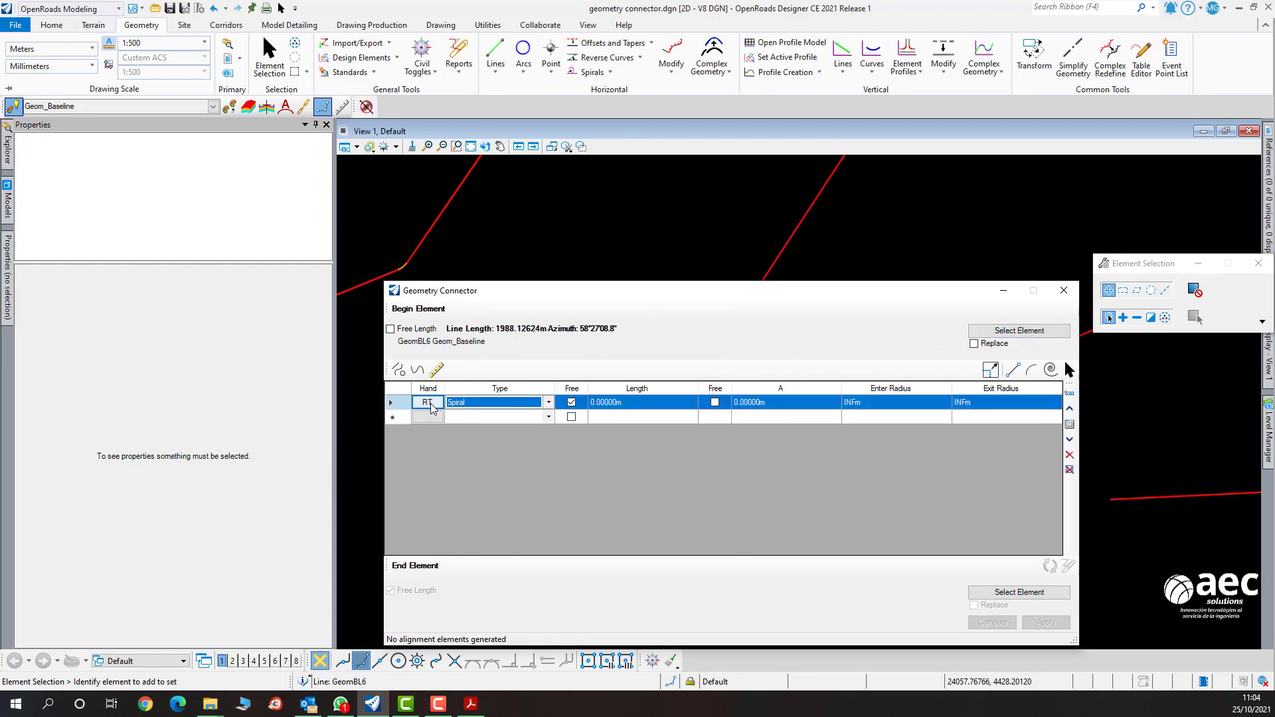
pyautogui.click(548, 416)
pyautogui.click(549, 417)
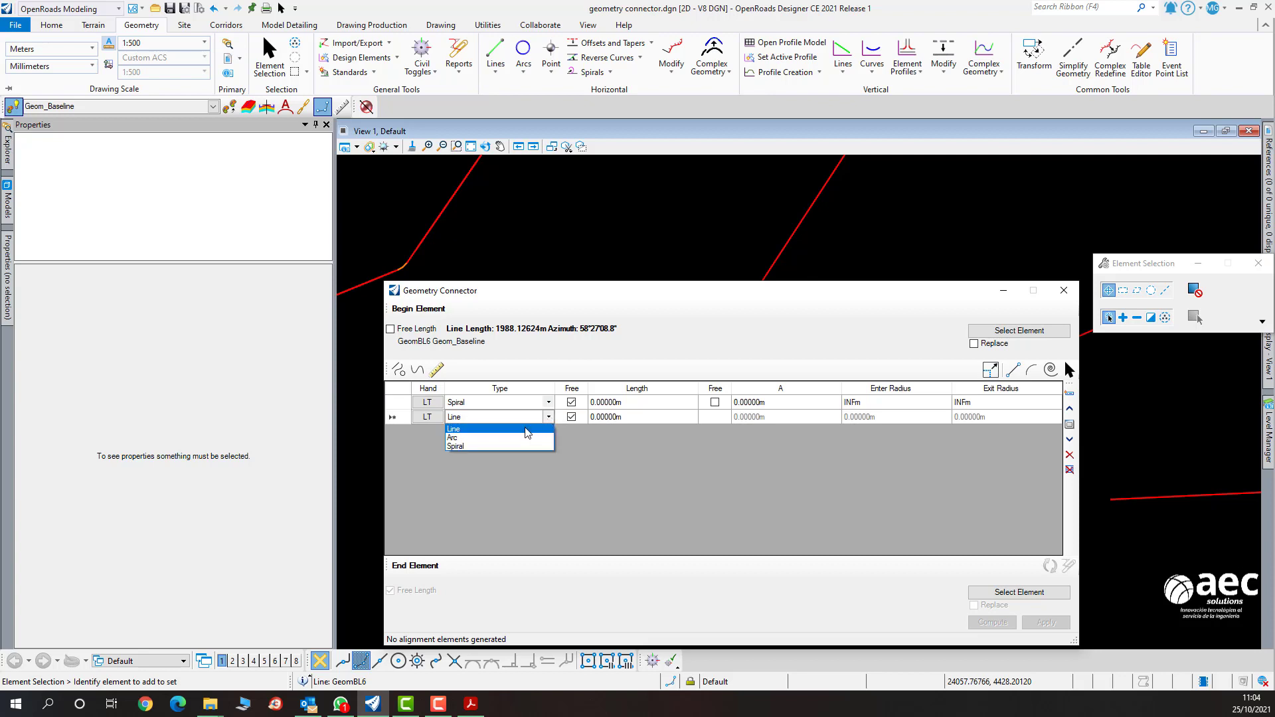
pyautogui.click(492, 438)
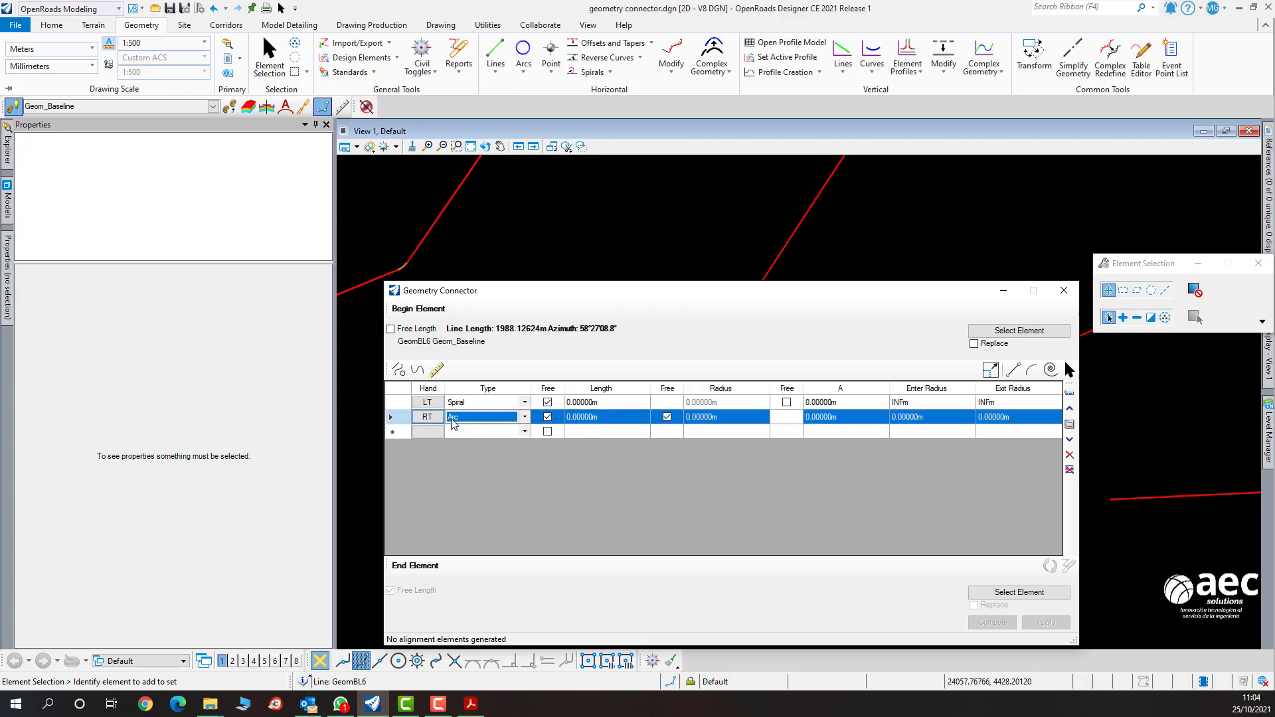
pyautogui.click(429, 418)
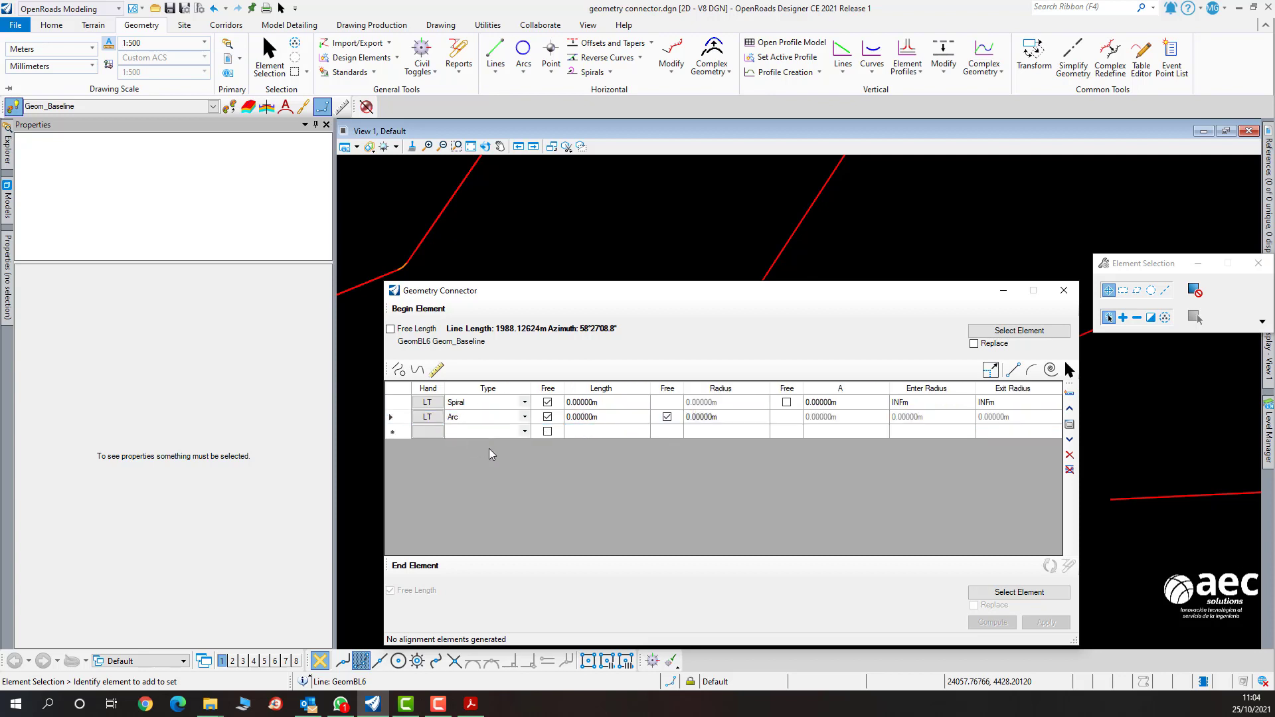
# Add a left-hand spiral after the arc as the third connecting element.
pyautogui.click(524, 433)
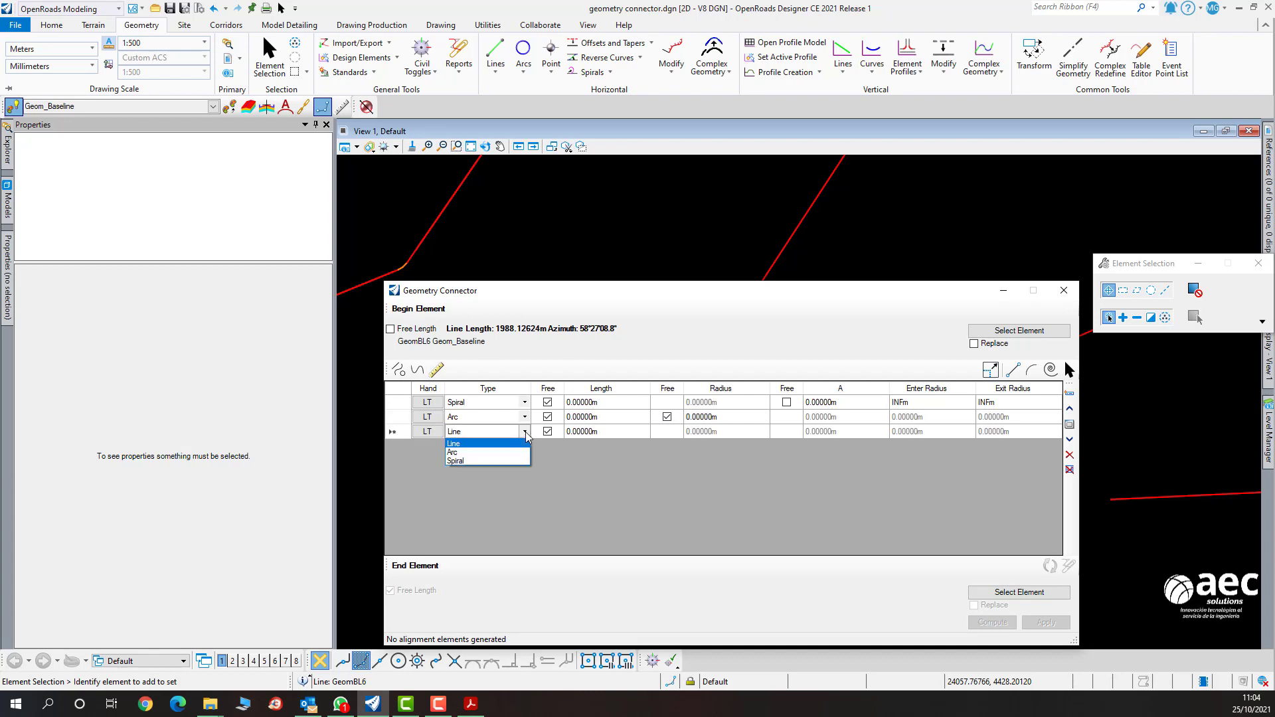
pyautogui.click(476, 461)
pyautogui.click(428, 432)
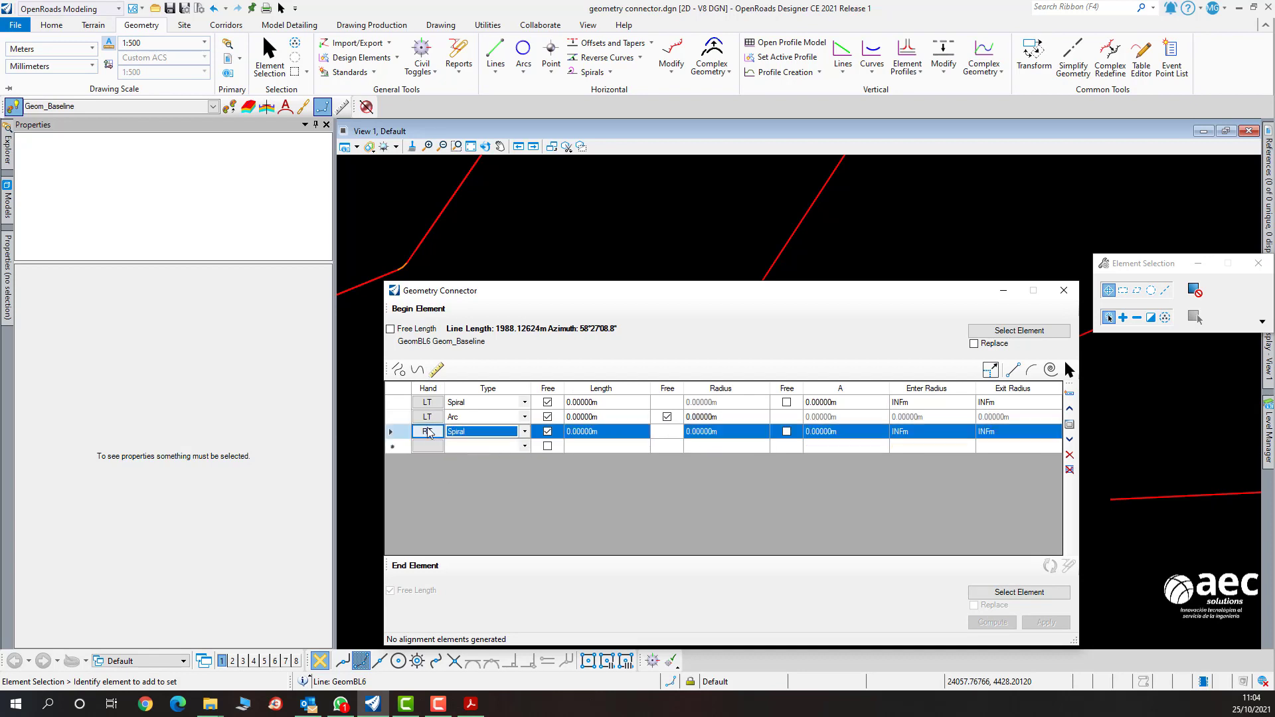
# Make the third element, the spiral, left-hand and add a left-hand arc as the fourth connecting element.
pyautogui.click(427, 429)
pyautogui.click(524, 446)
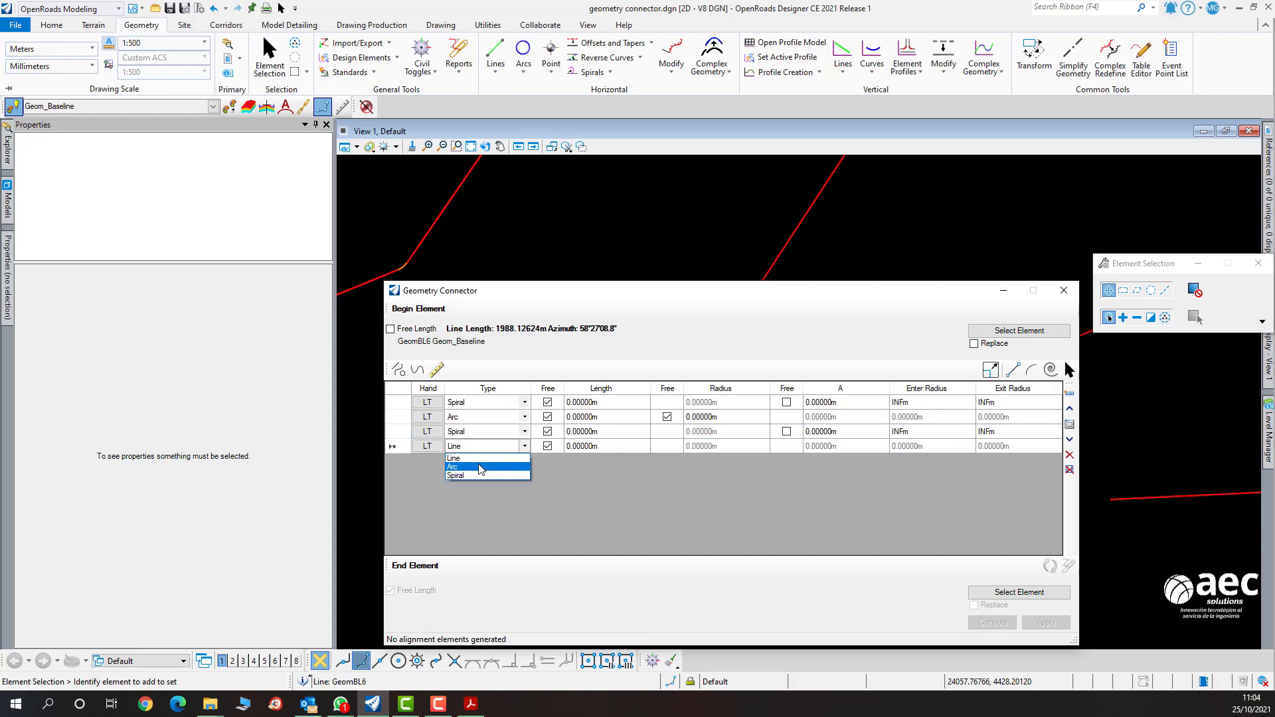
pyautogui.click(482, 468)
pyautogui.click(436, 446)
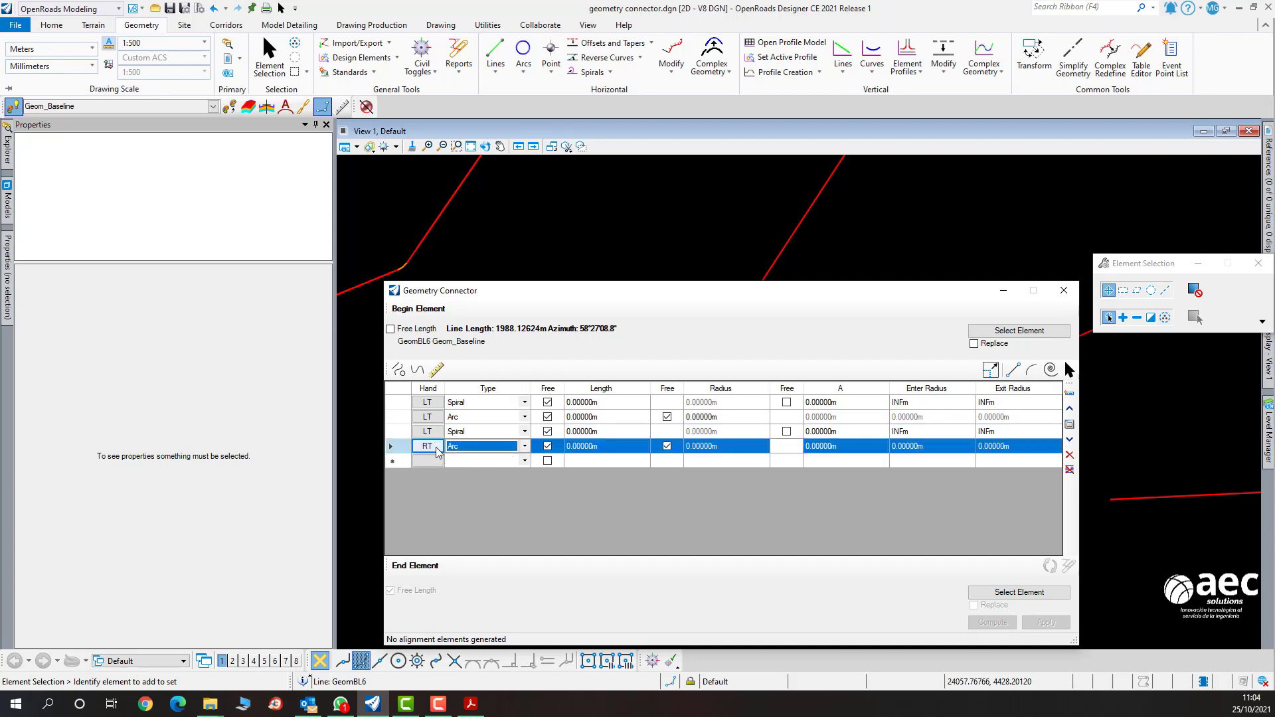
pyautogui.click(436, 447)
# Add a left-hand spiral as the fifth connecting element and move the Geometry Connector dialog clear of the gap between the baselines.
pyautogui.click(524, 462)
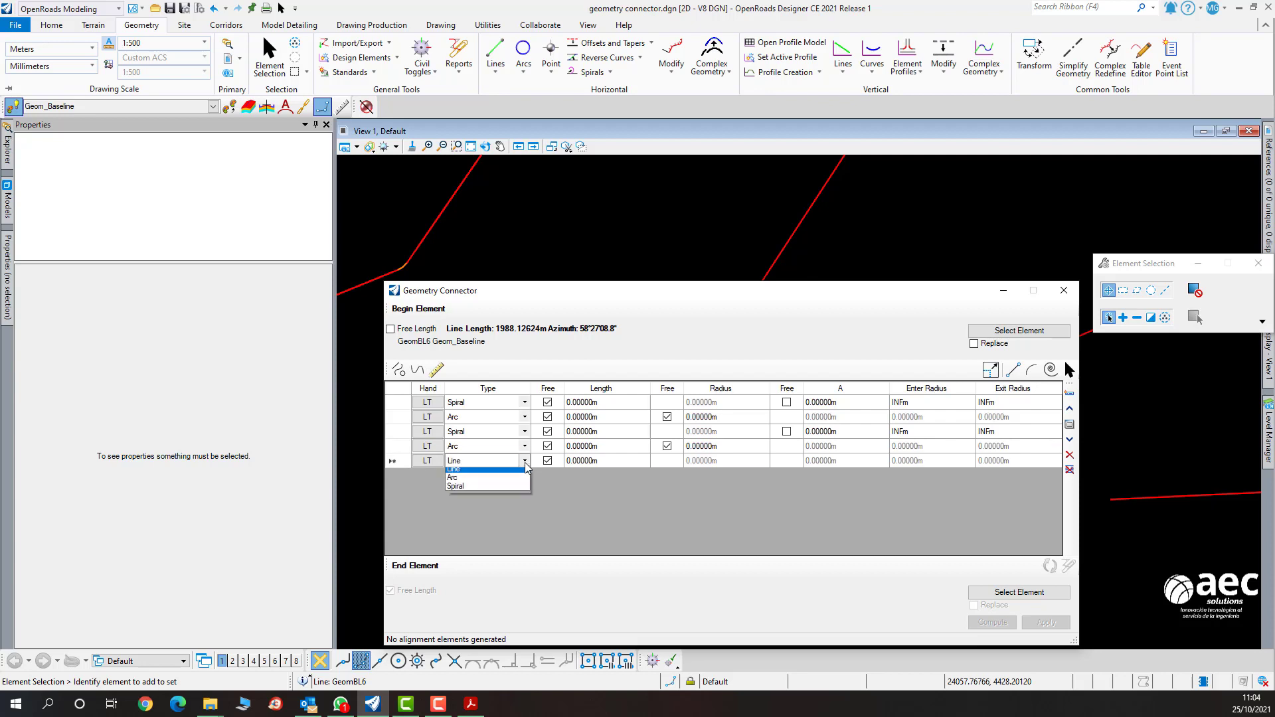
pyautogui.click(500, 491)
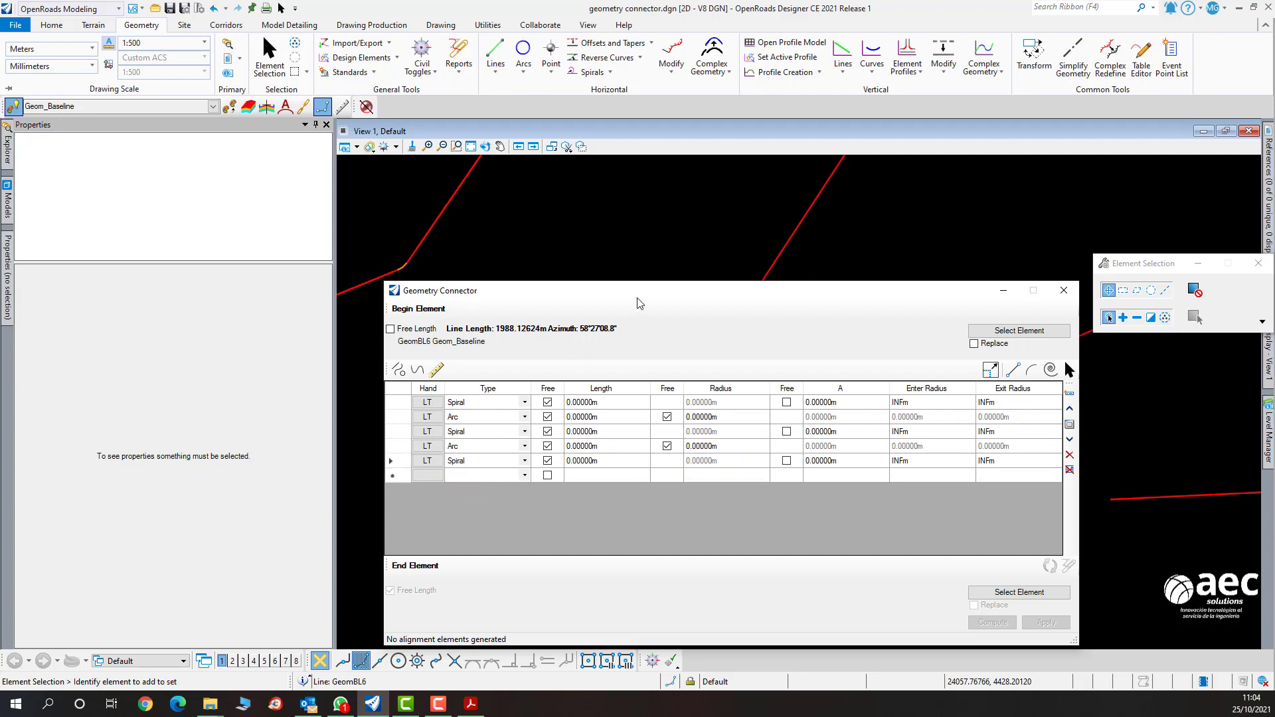
pyautogui.moveTo(589, 293); pyautogui.dragTo(279, 283)
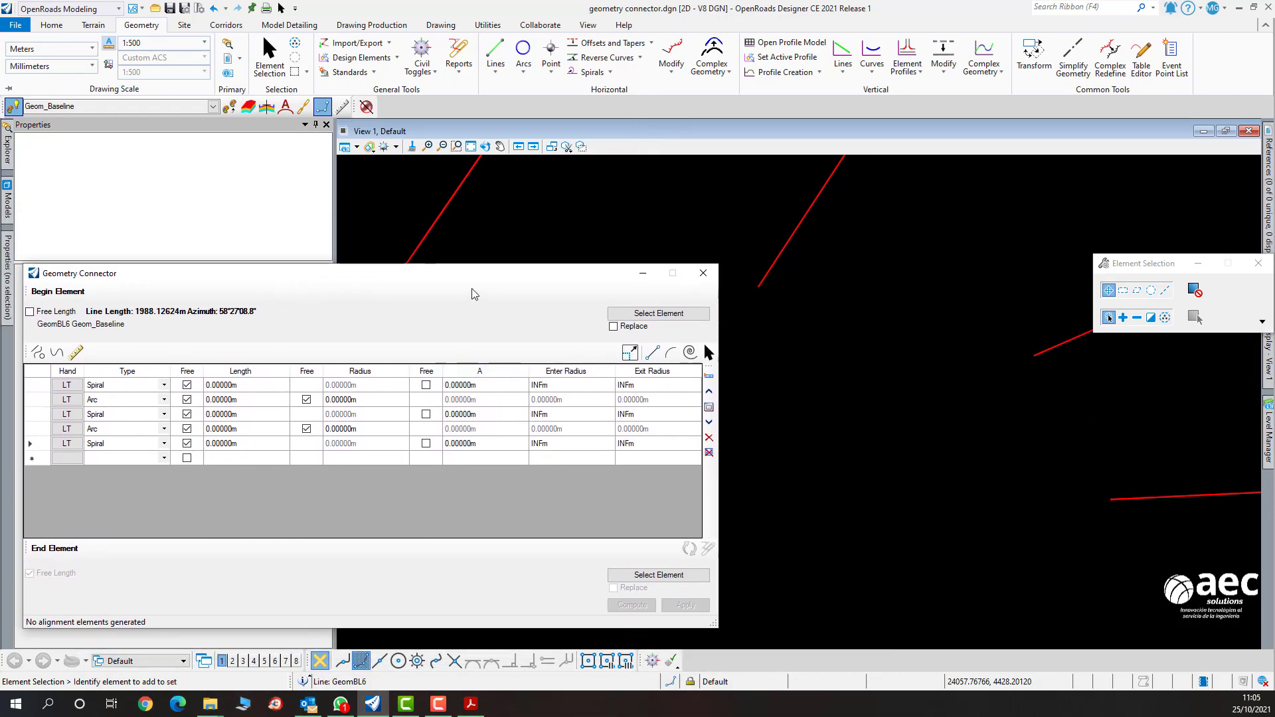
pyautogui.moveTo(495, 276); pyautogui.dragTo(446, 211)
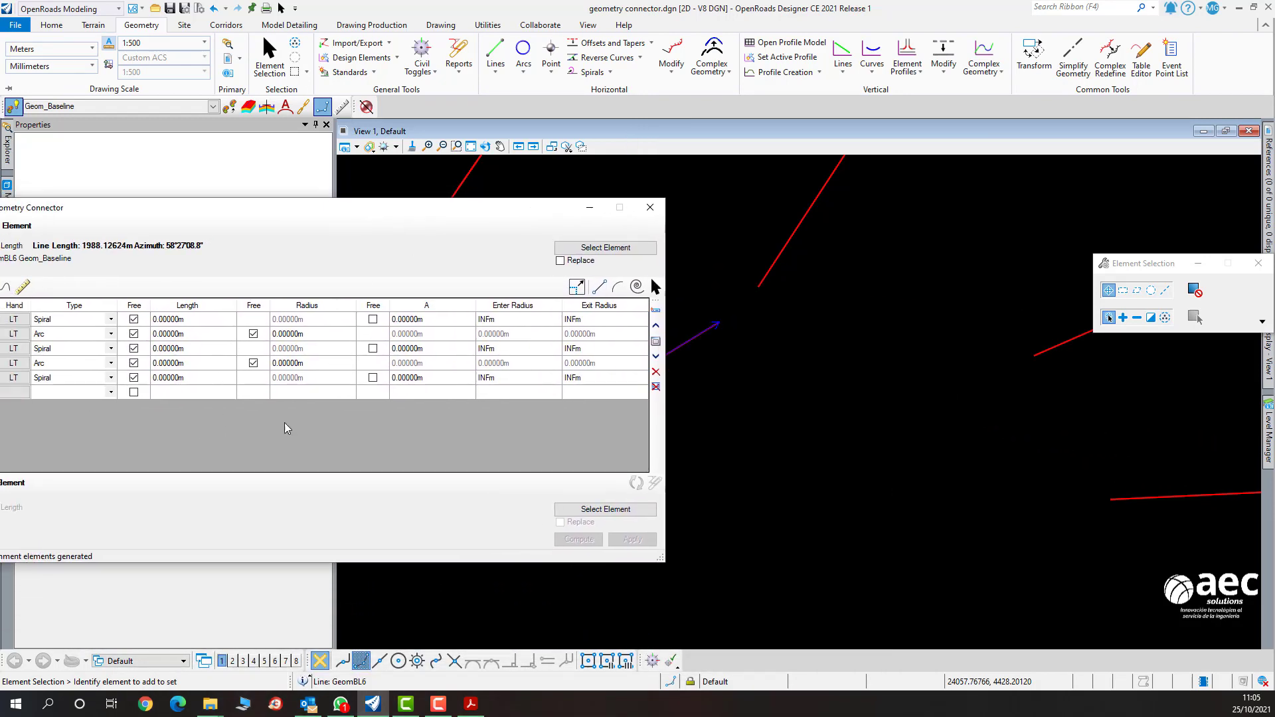
# Set the first spiral's length to 20 m and its exit radius to 100 m.
pyautogui.click(205, 319)
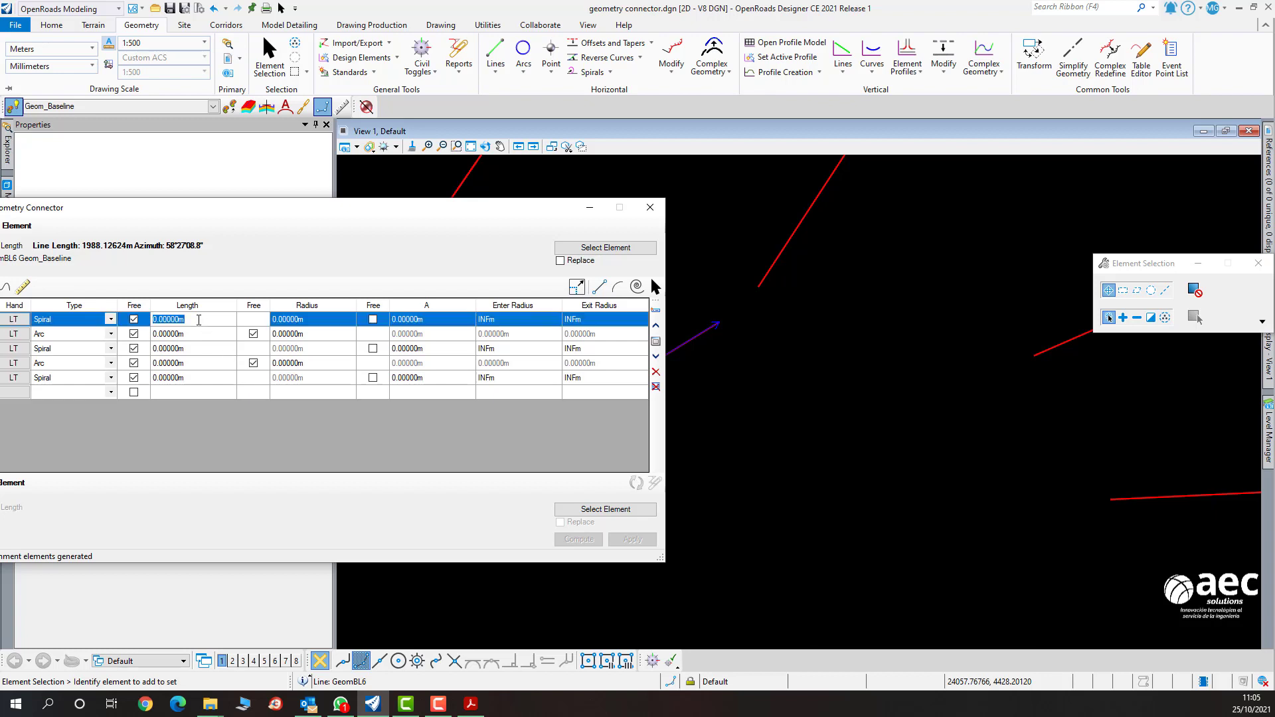
pyautogui.write('20')
pyautogui.click(608, 320)
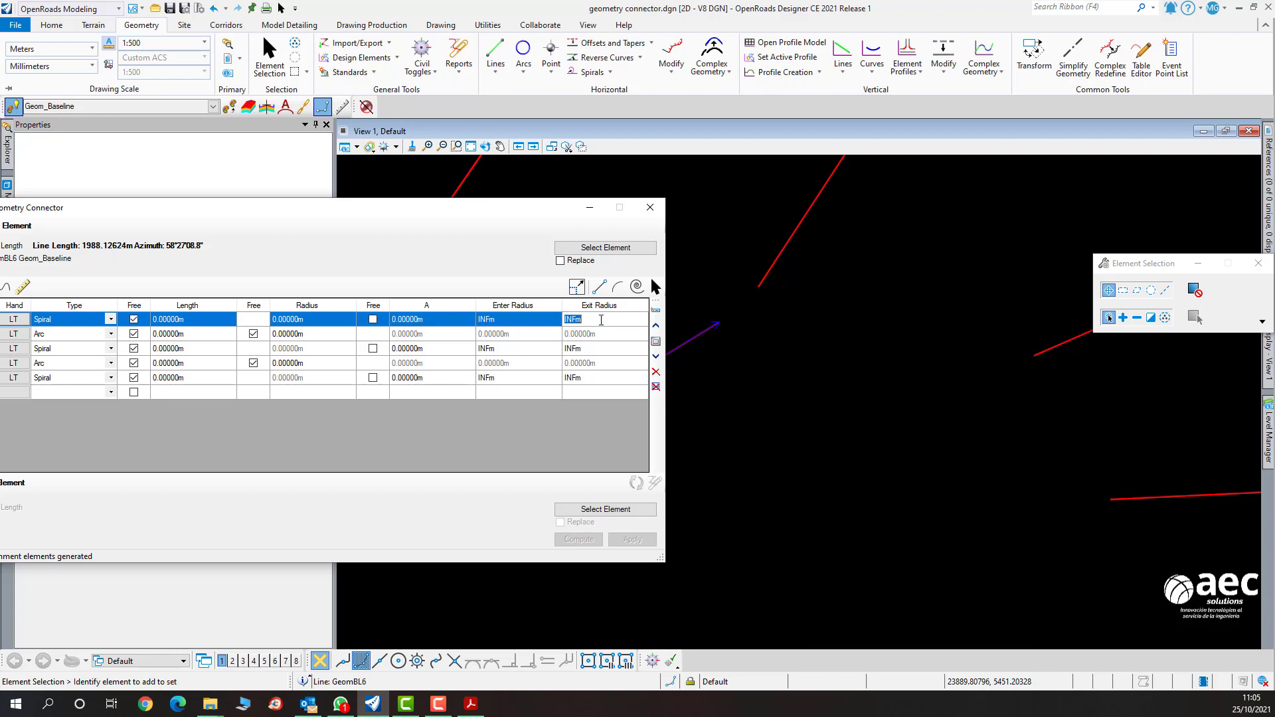
pyautogui.write('100')
# Set the first arc's radius to 100 m and its length to 30 m, and check the preview between the baselines.
pyautogui.click(321, 341)
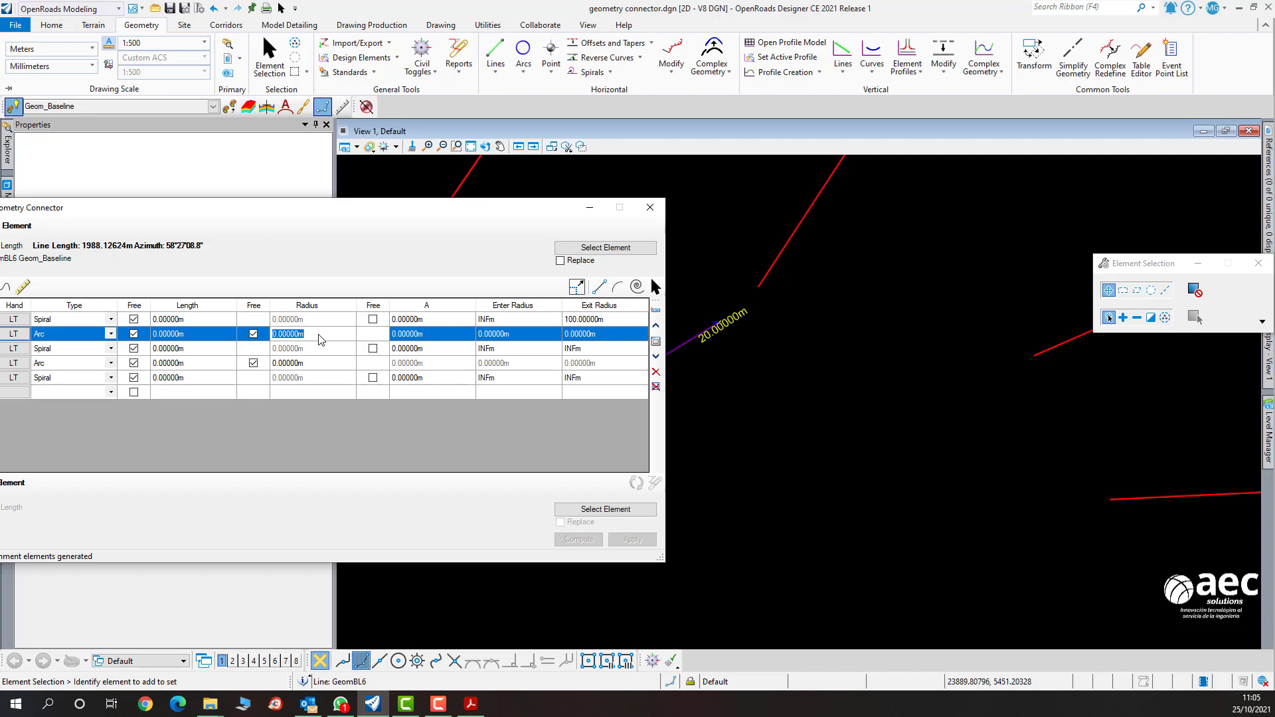
pyautogui.write('100')
pyautogui.click(201, 340)
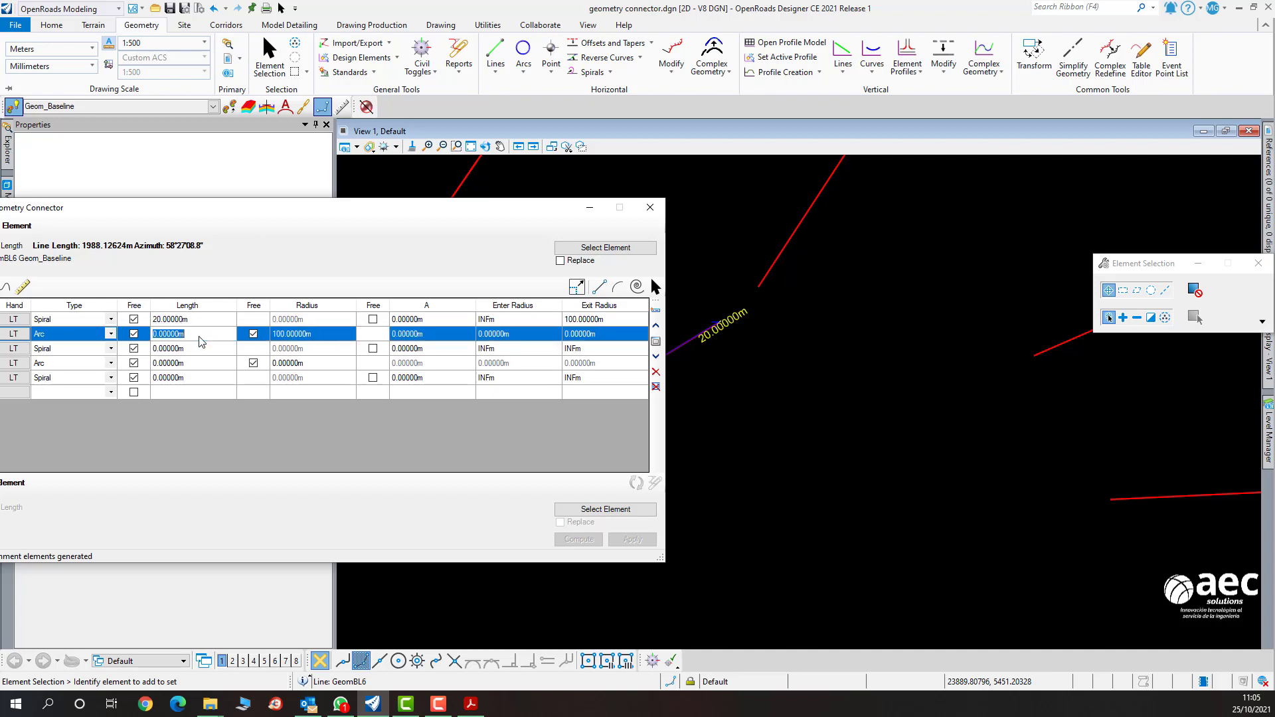
pyautogui.write('30')
pyautogui.click(198, 354)
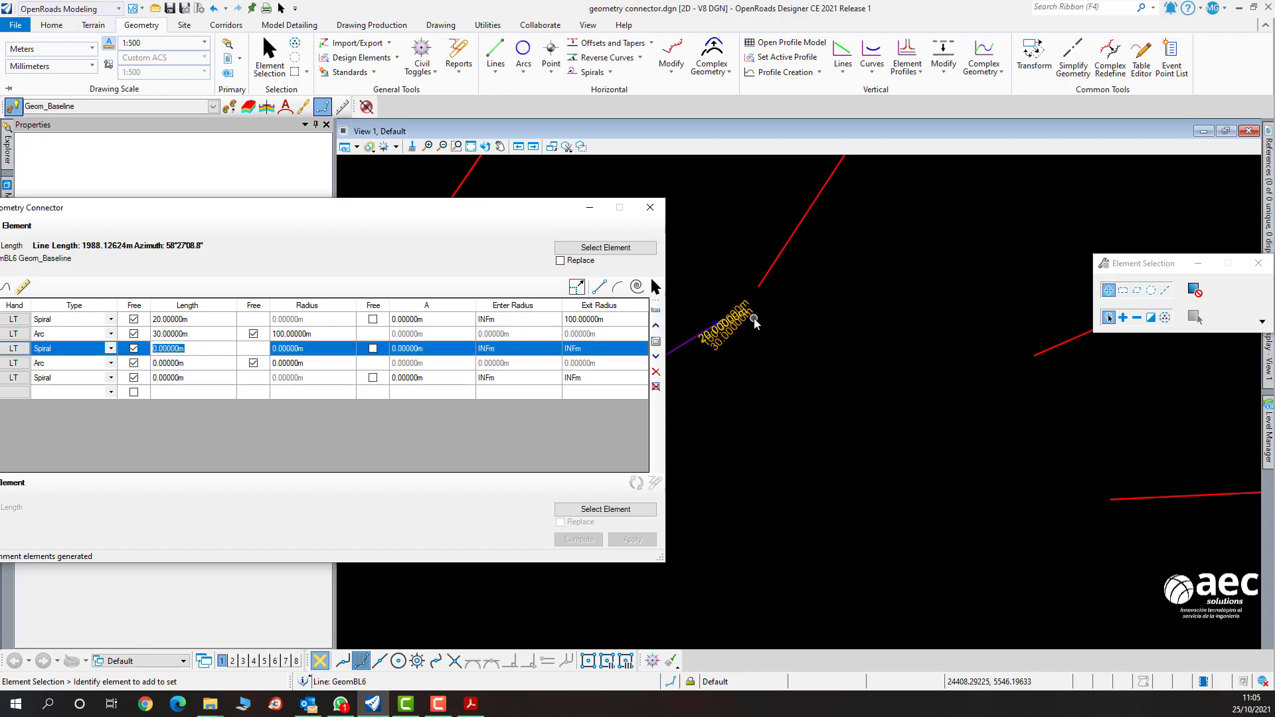
pyautogui.scroll(4, 683, 337)
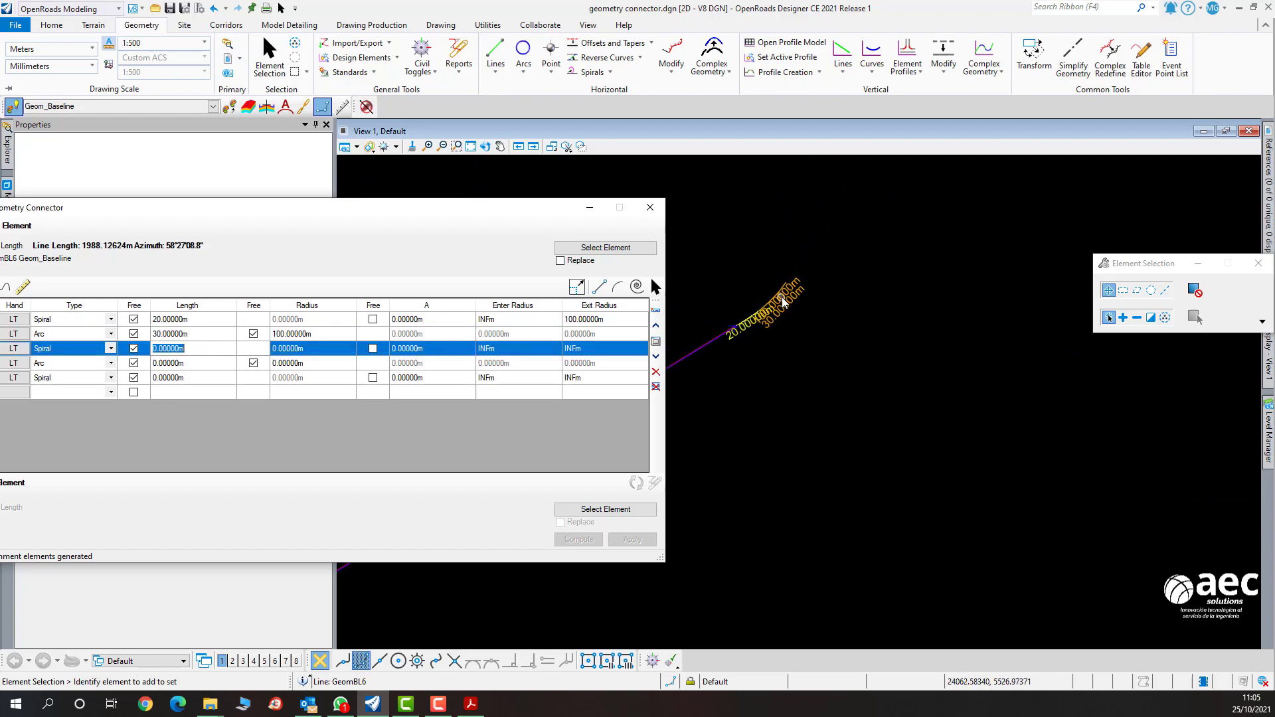
pyautogui.scroll(-5, 814, 265)
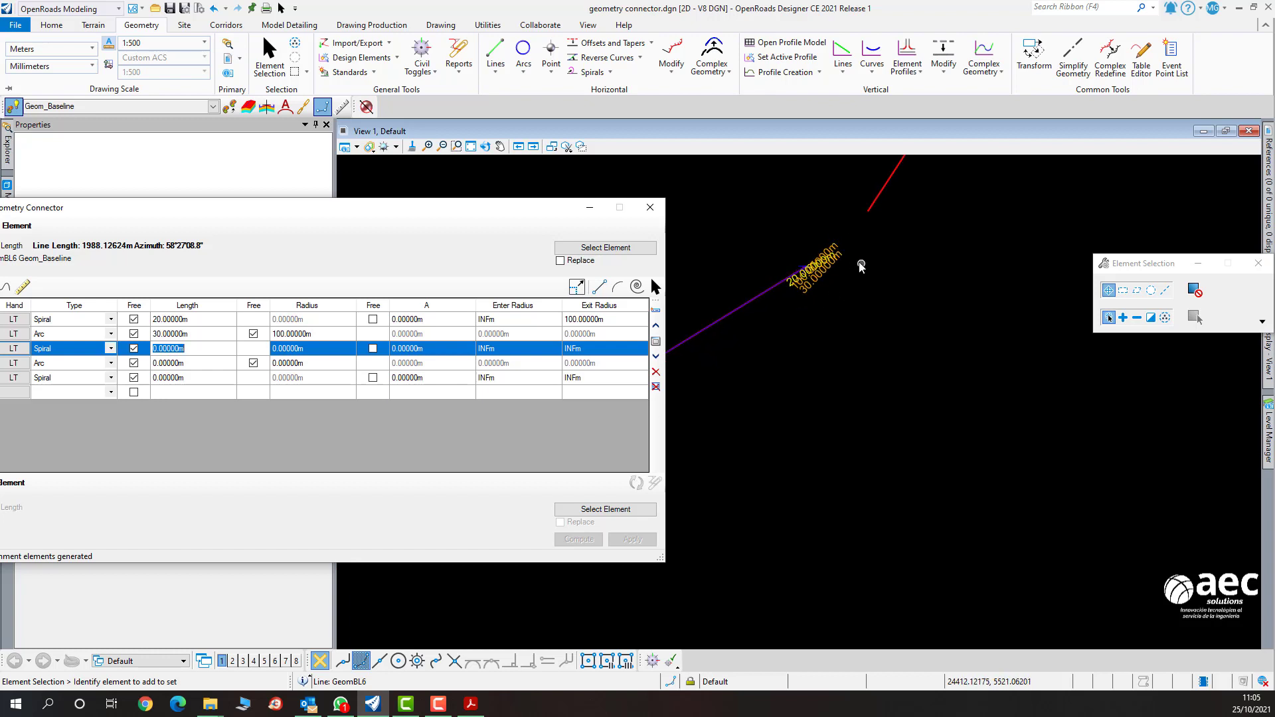
# Set the lengths of the first spiral and the first arc to 10 m each.
pyautogui.click(205, 322)
pyautogui.write('10')
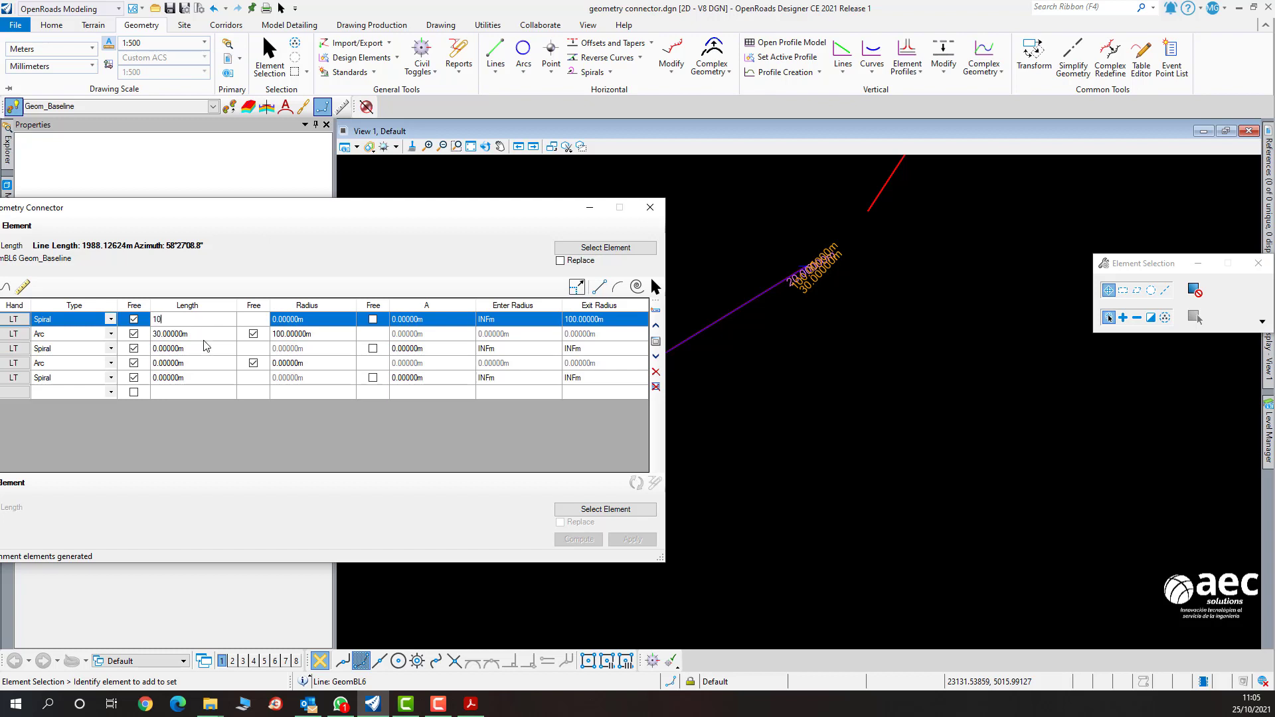
pyautogui.click(201, 336)
pyautogui.write('10')
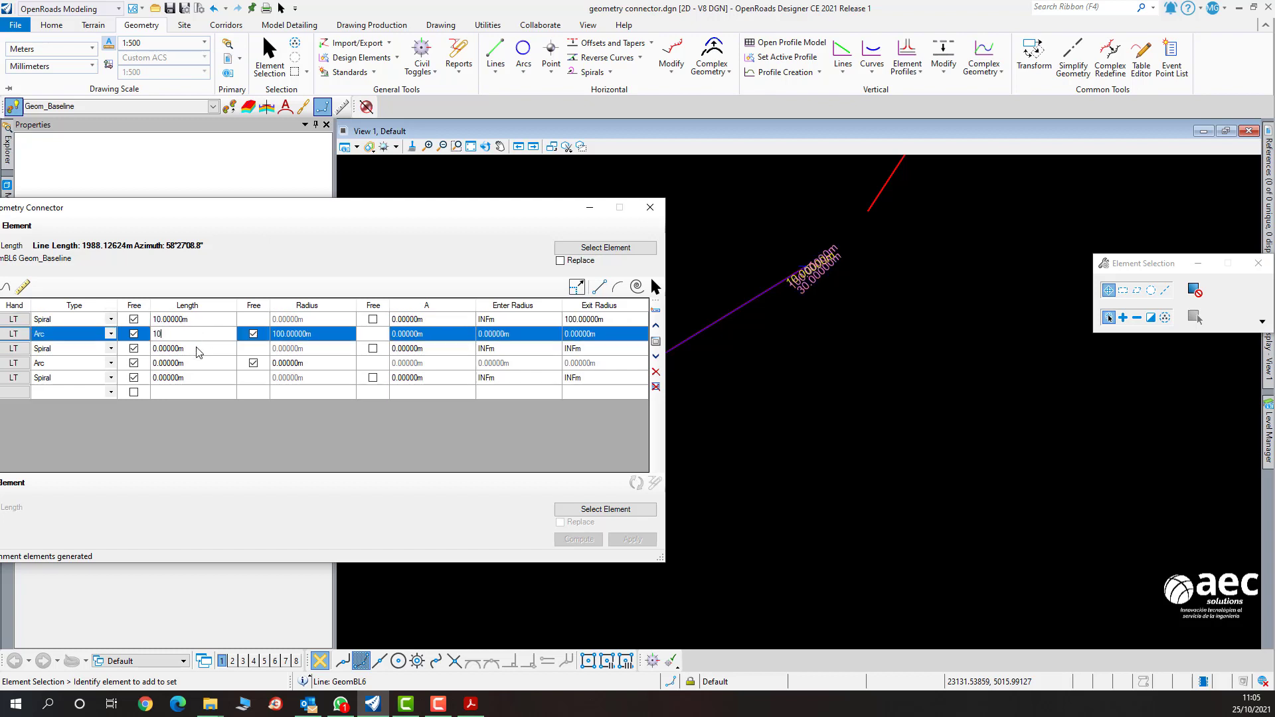
# Set the second spiral's length to 10 m, its enter radius to 100 m and its exit radius to 150 m.
pyautogui.click(207, 359)
pyautogui.scroll(2, 846, 237)
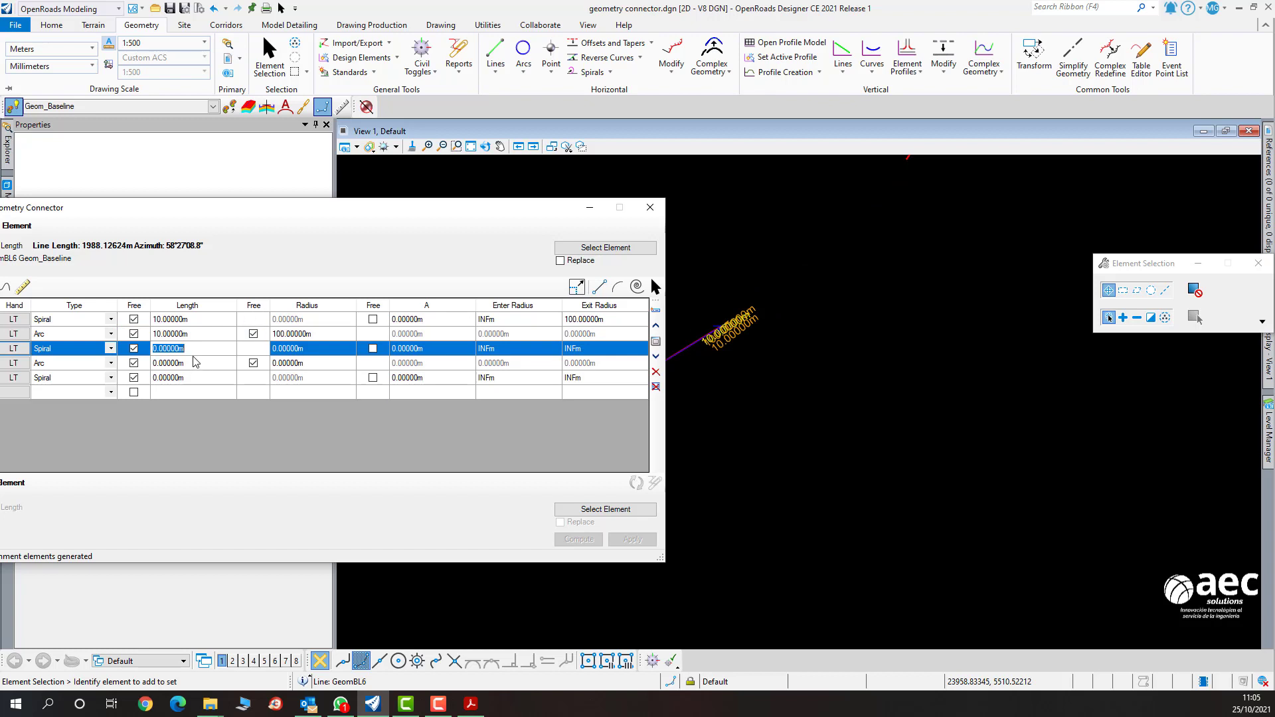
pyautogui.write('10')
pyautogui.click(525, 352)
pyautogui.write('1')
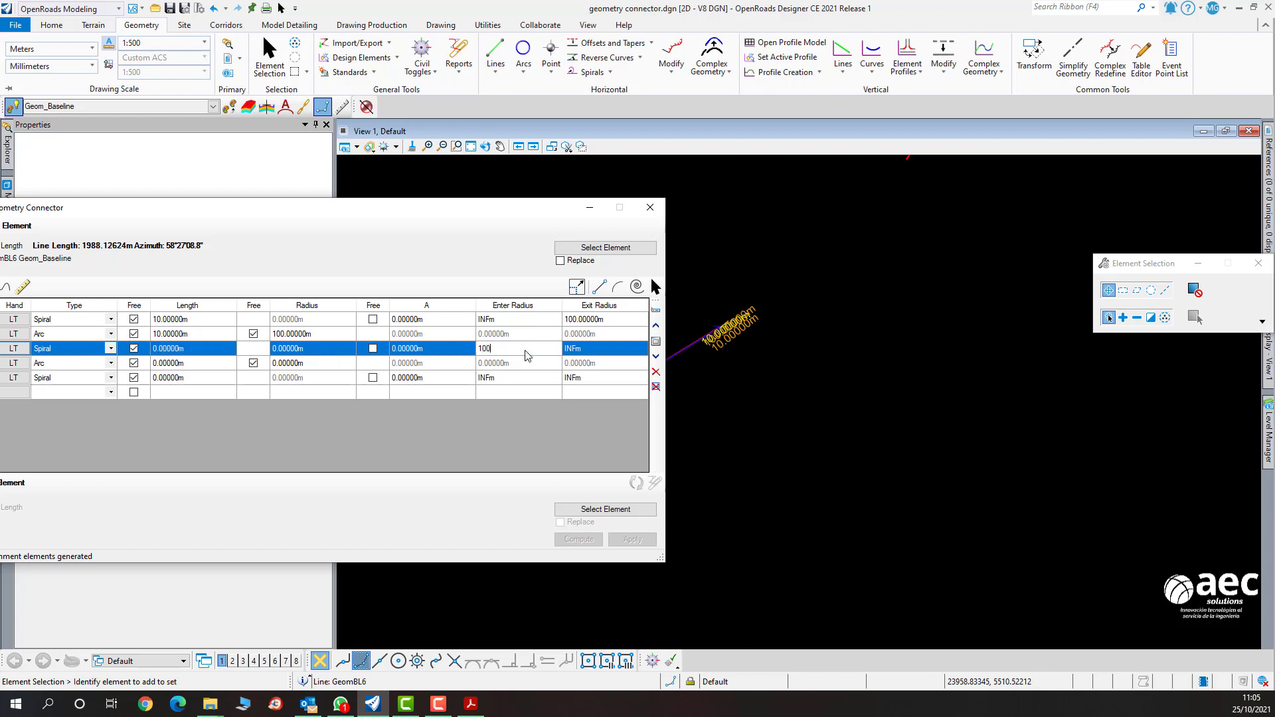
pyautogui.click(609, 352)
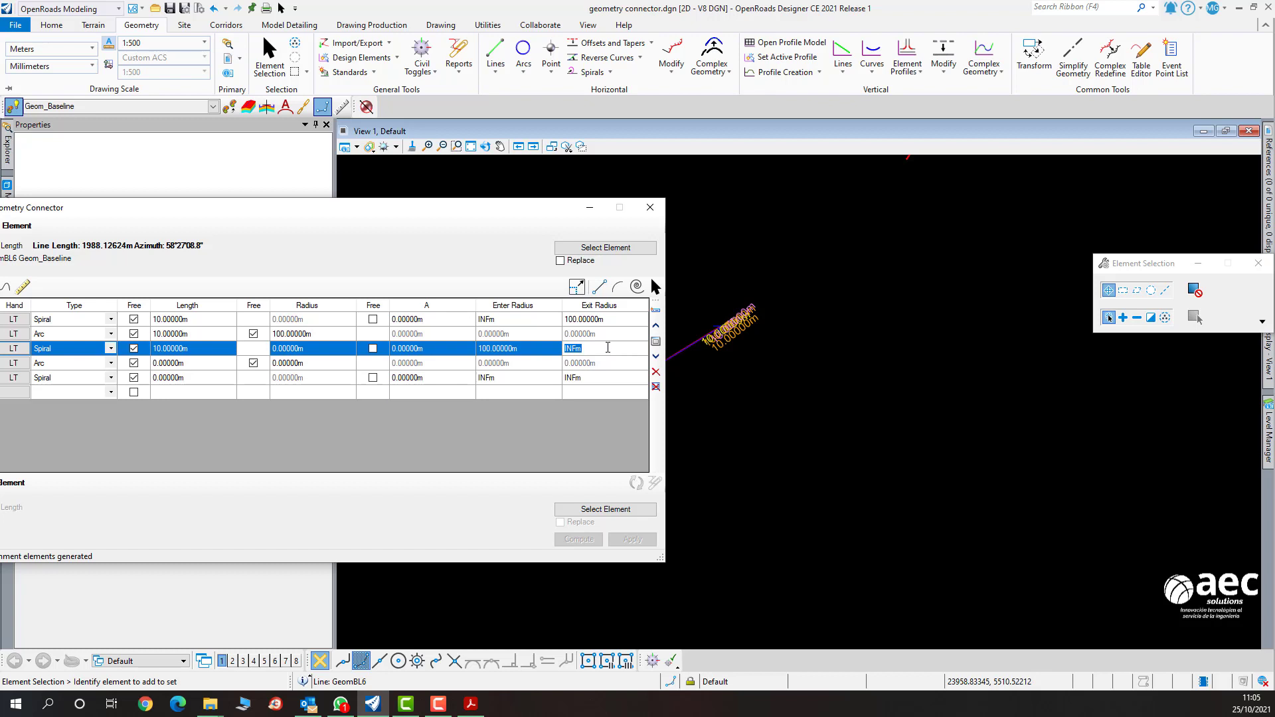
pyautogui.write('150')
# Set the second arc's radius to 150 m and its length to 10 m.
pyautogui.click(325, 364)
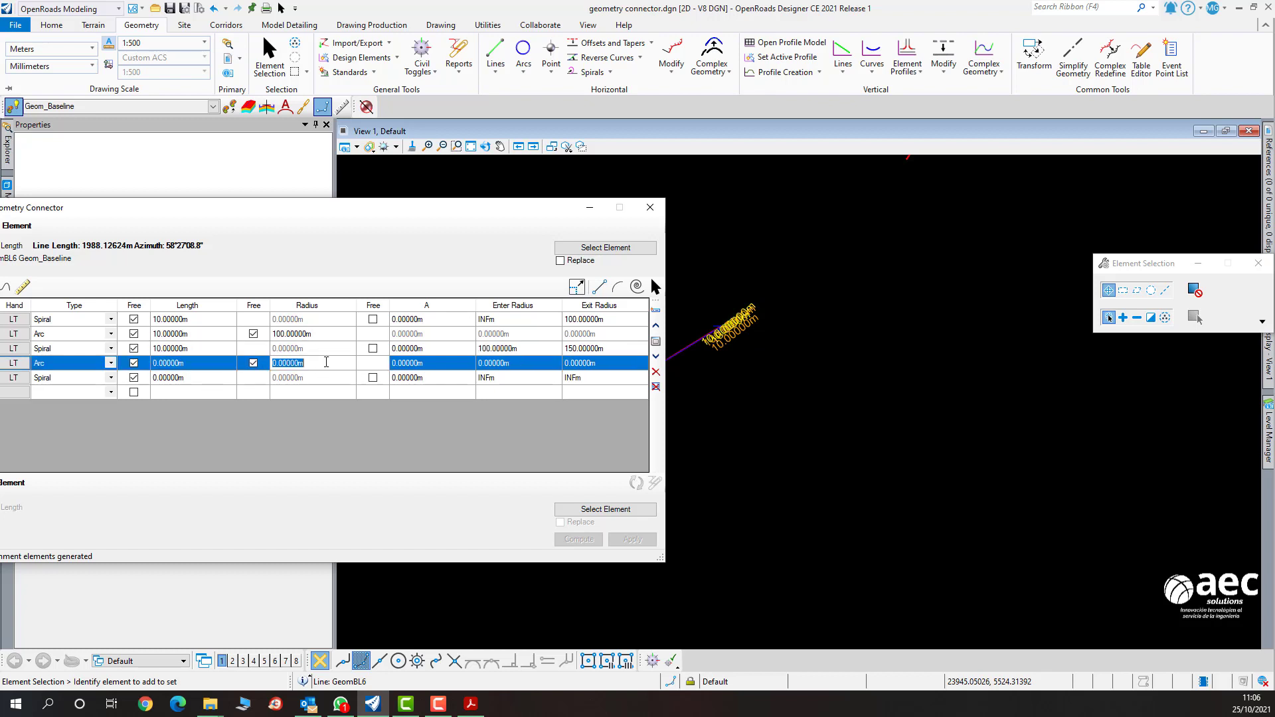
pyautogui.write('150')
pyautogui.click(197, 368)
pyautogui.write('1')
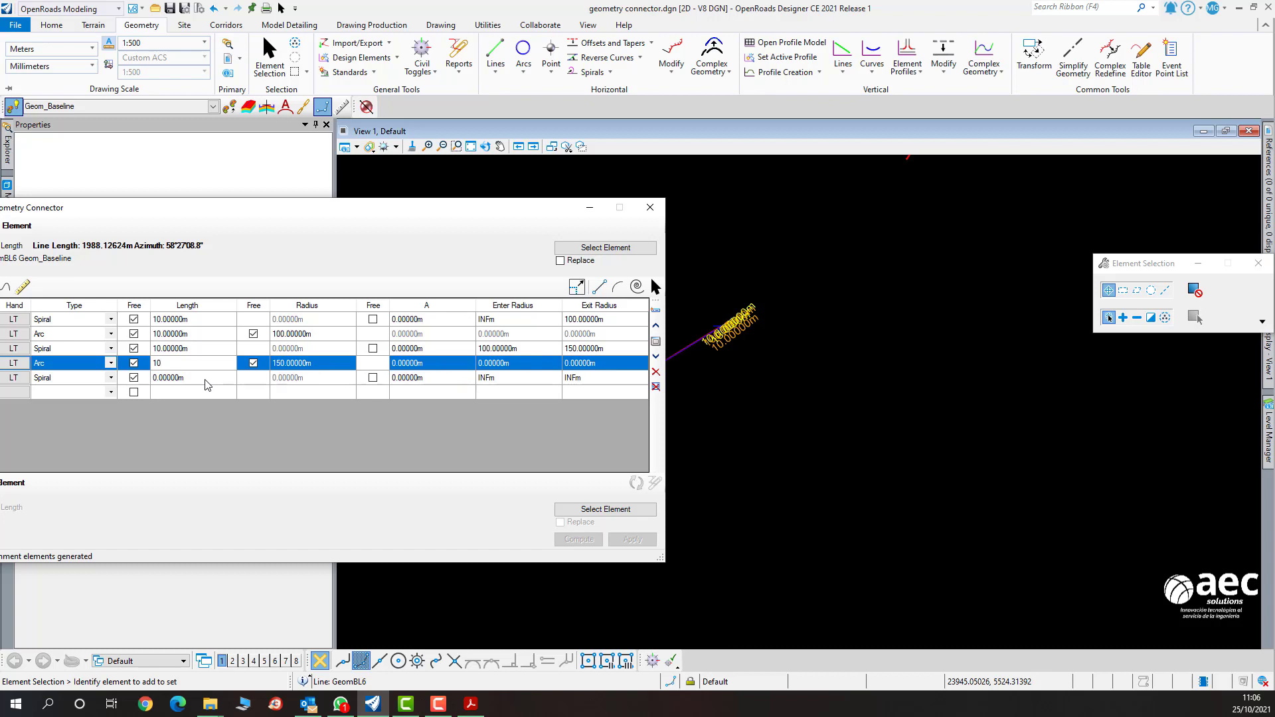
# Set the last spiral's length to 10 m and its enter radius to 150 m, leaving its exit radius infinite.
pyautogui.click(325, 380)
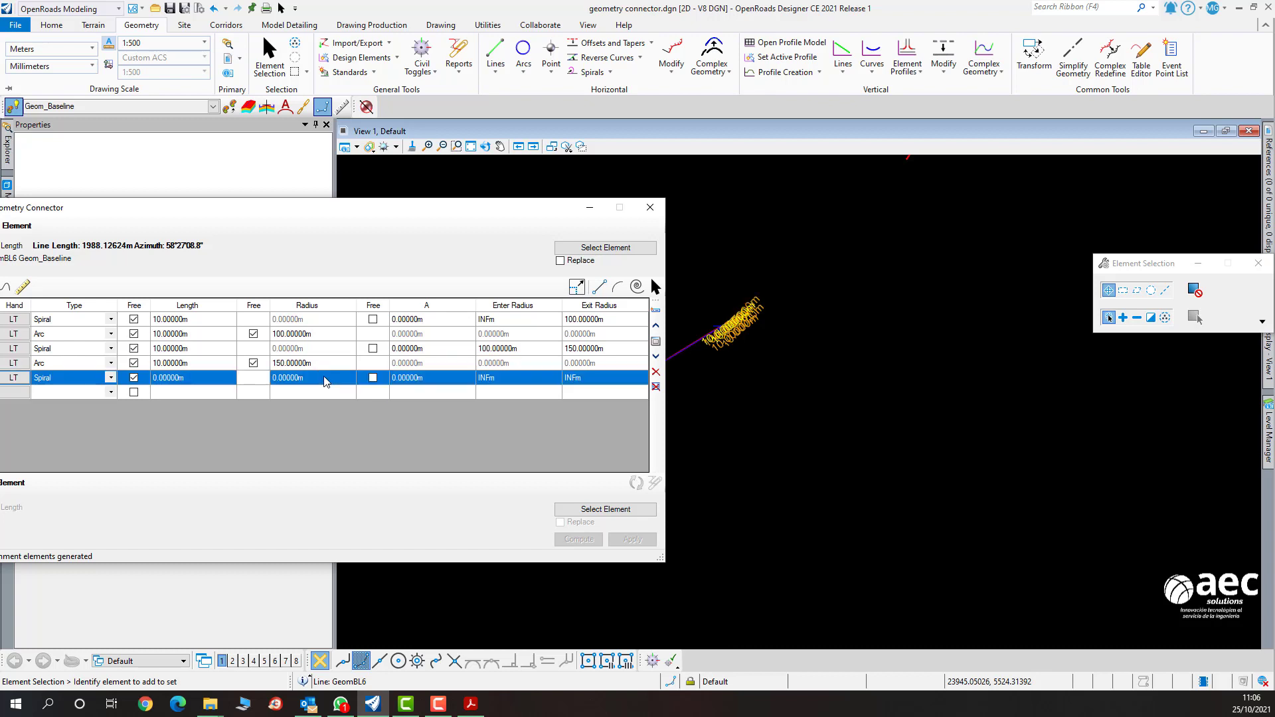
pyautogui.click(205, 379)
pyautogui.write('10')
pyautogui.click(518, 379)
pyautogui.write('1')
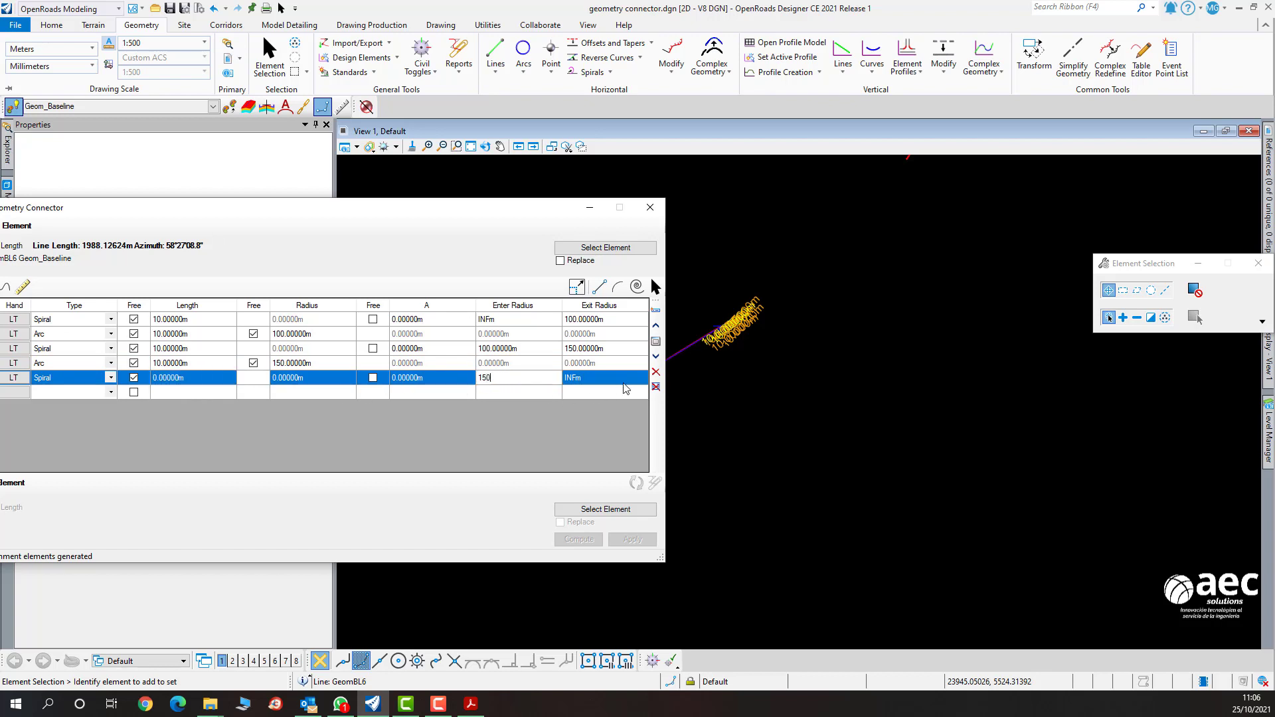
pyautogui.write('50')
pyautogui.press('Tab')
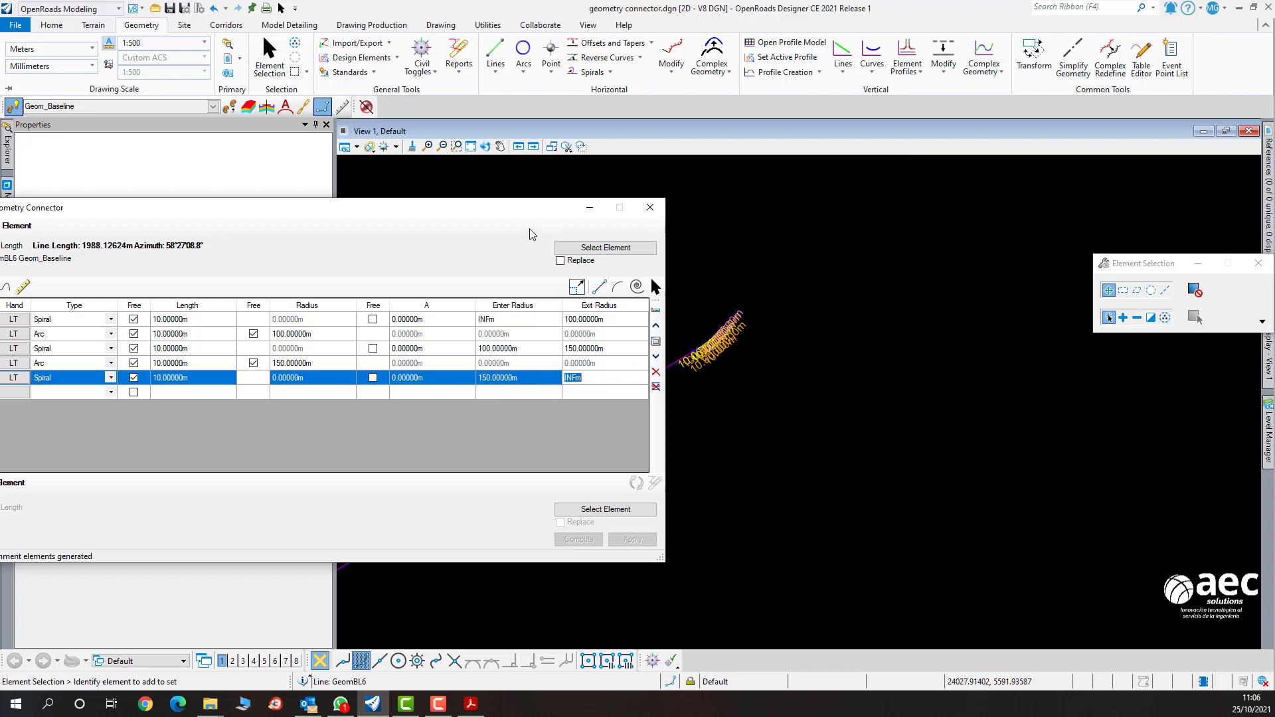
# Choose the upper line, GeomBL7, as the end element, moving the dialog to keep the gap between the baselines in sight.
pyautogui.moveTo(530, 212); pyautogui.dragTo(628, 118)
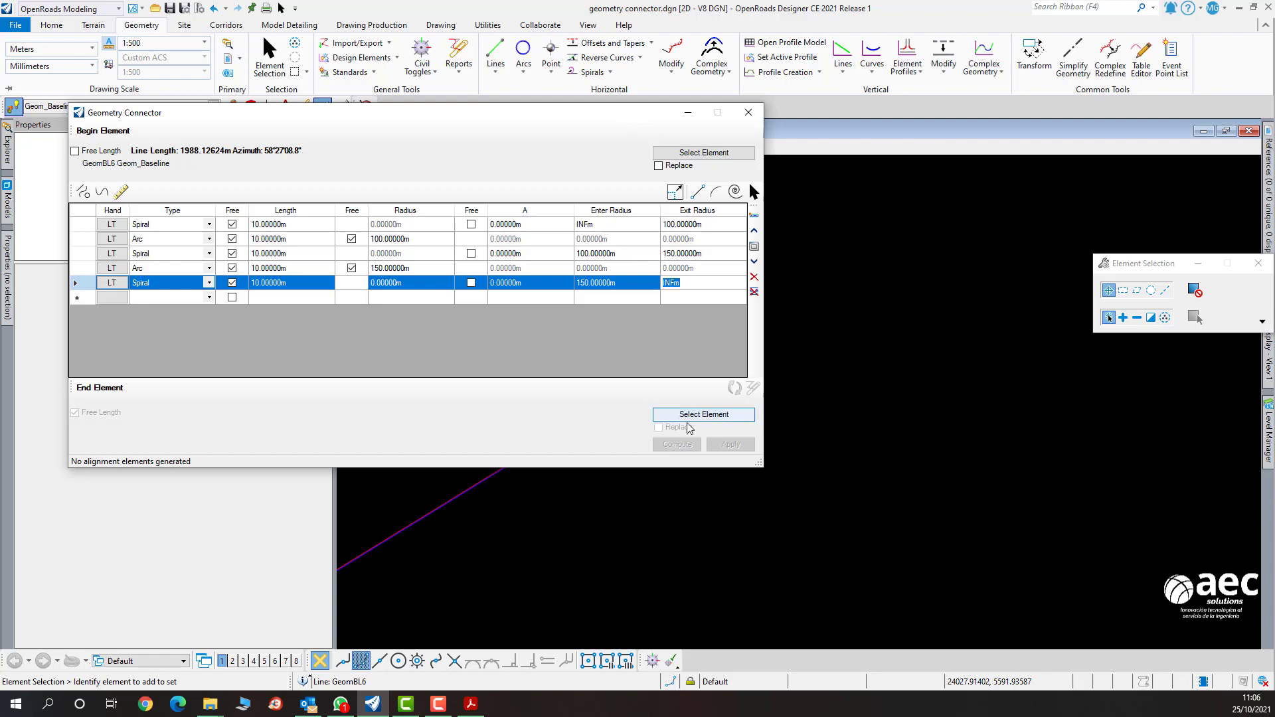
pyautogui.click(703, 415)
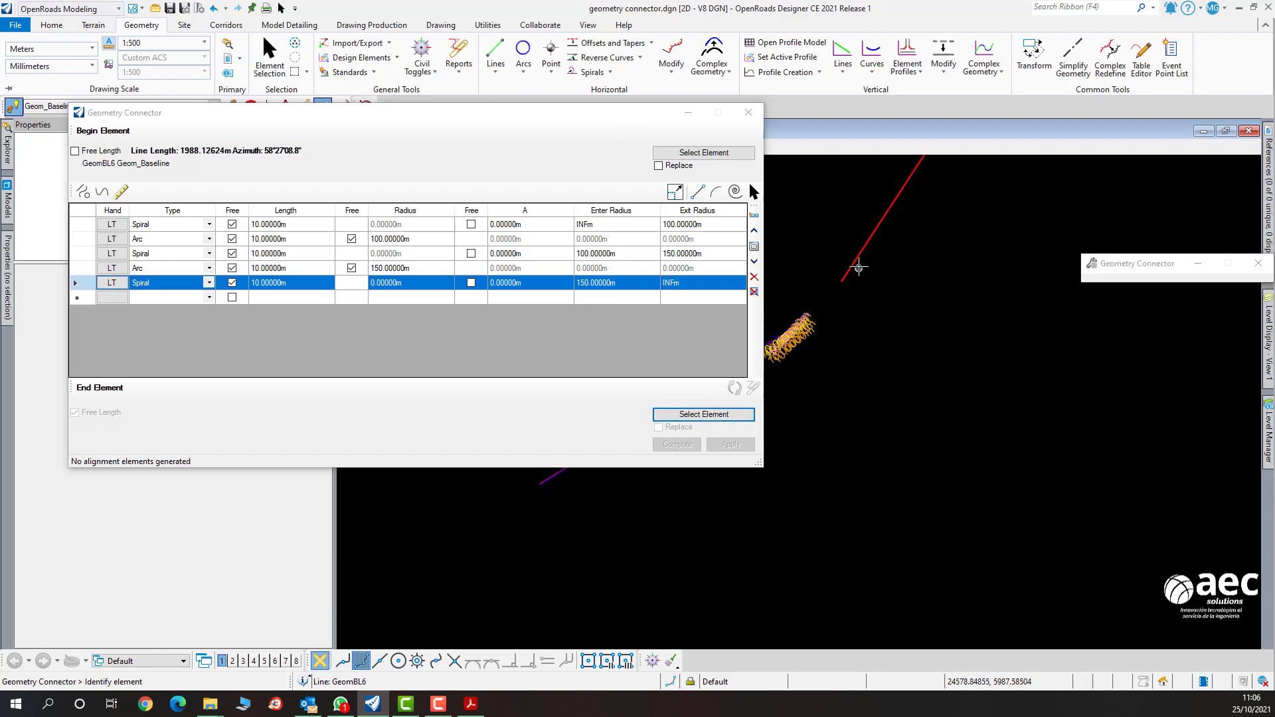
pyautogui.click(854, 266)
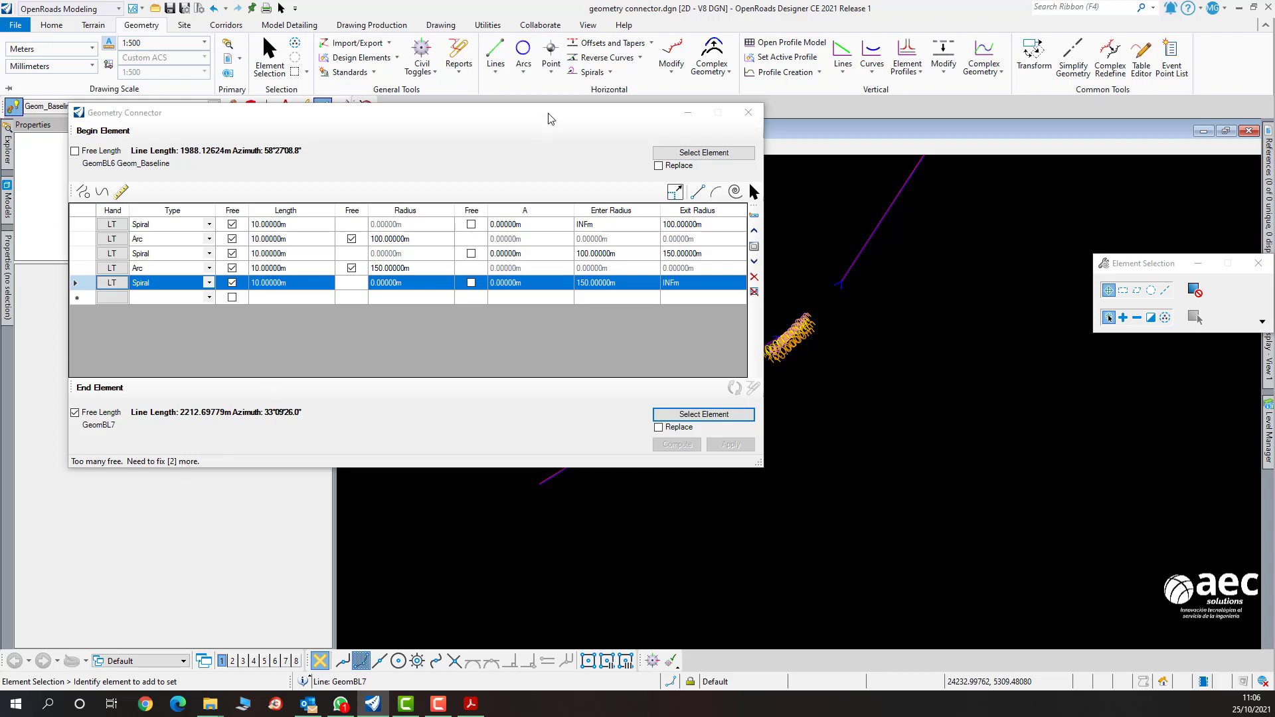
pyautogui.moveTo(557, 118); pyautogui.dragTo(556, 205)
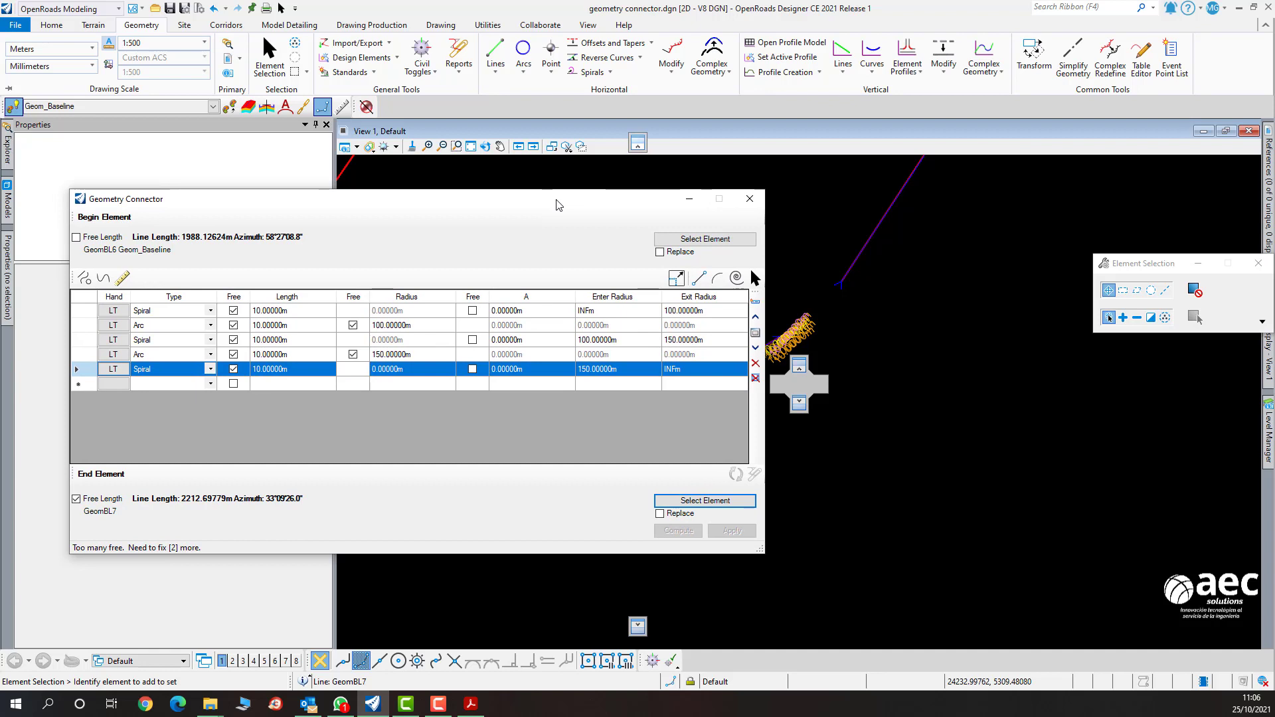
pyautogui.moveTo(556, 205); pyautogui.dragTo(530, 313)
# Try lengths of 20 m for the first spiral and the first arc.
pyautogui.click(272, 421)
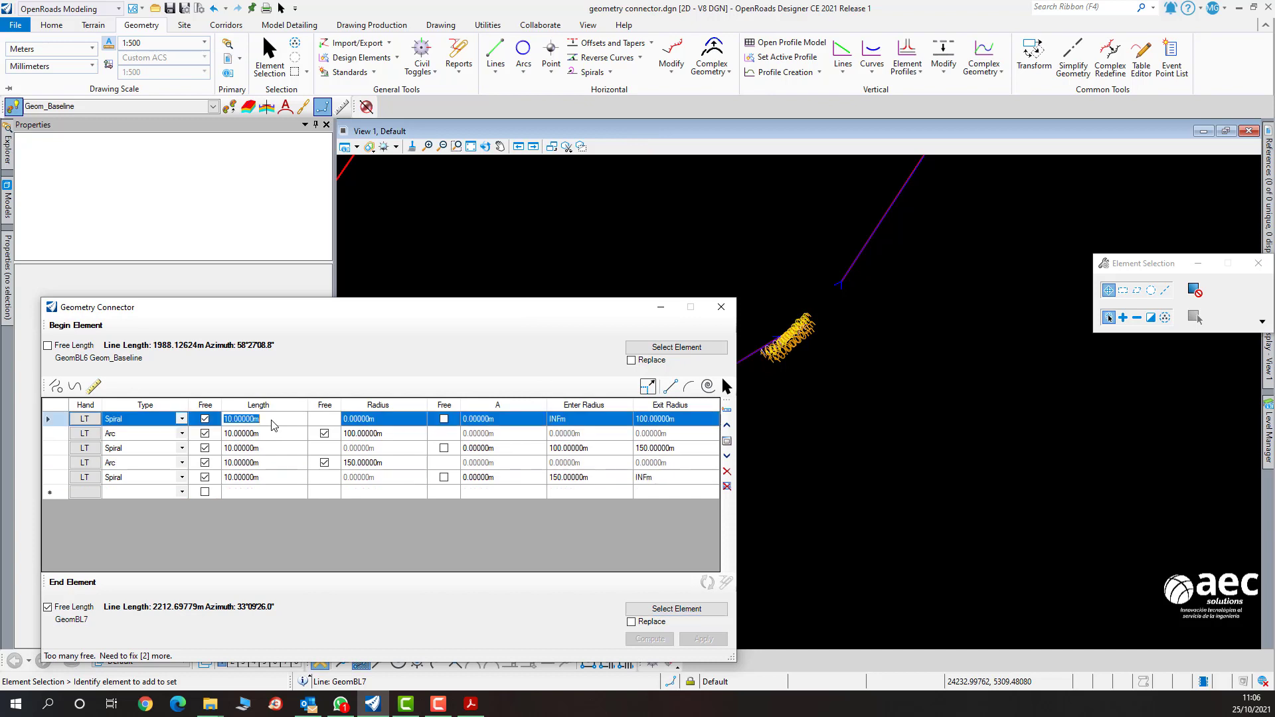
pyautogui.write('20')
pyautogui.click(269, 436)
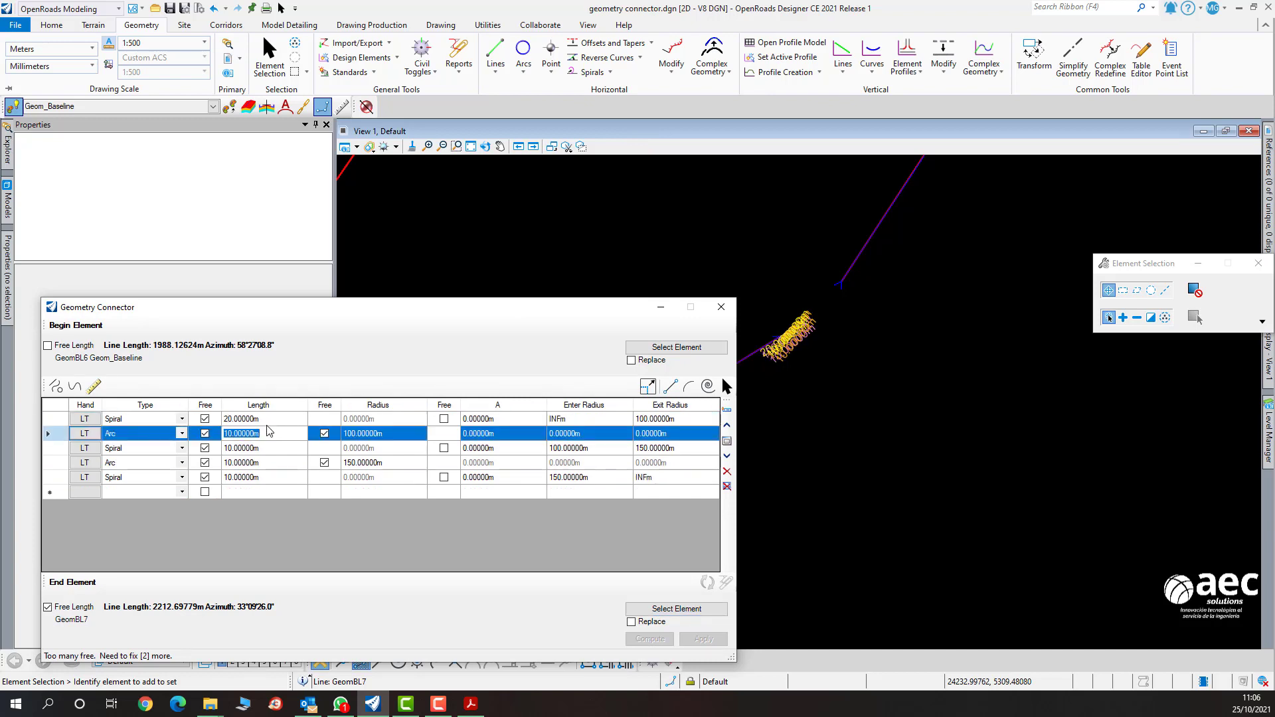
pyautogui.write('20')
pyautogui.click(271, 450)
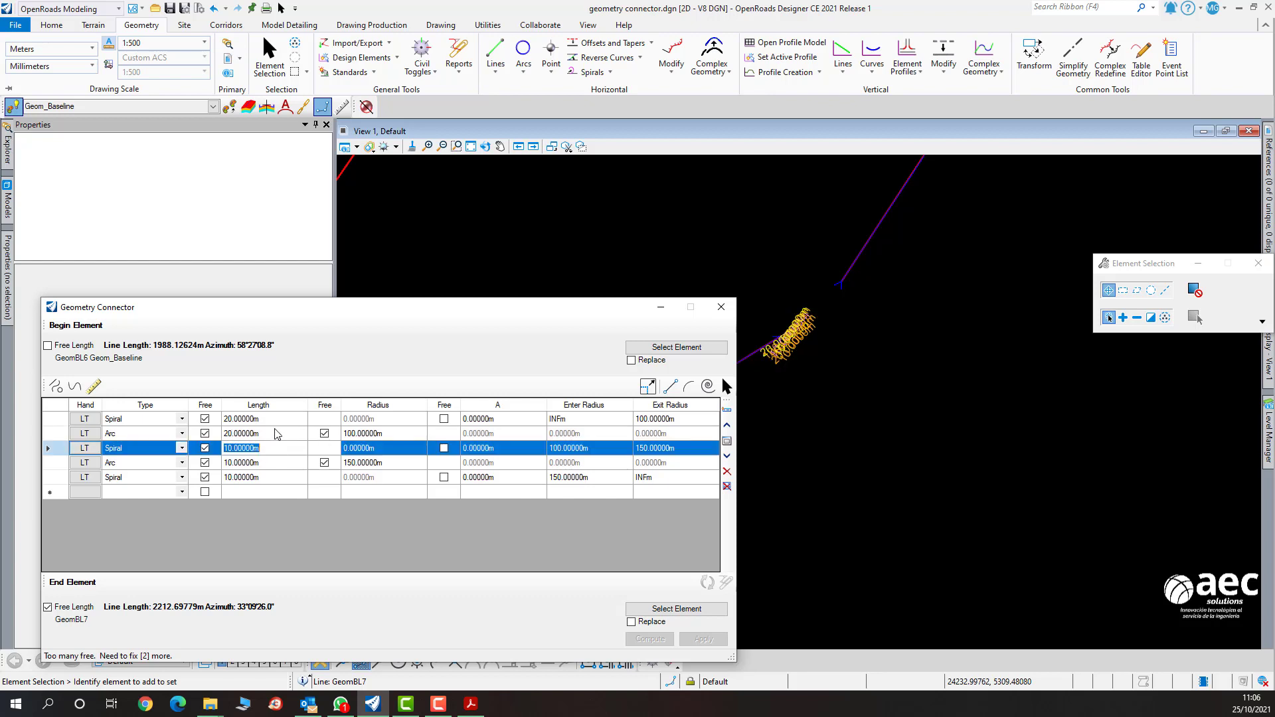
# Return the lengths of the first spiral and the first arc to 10 m.
pyautogui.click(273, 421)
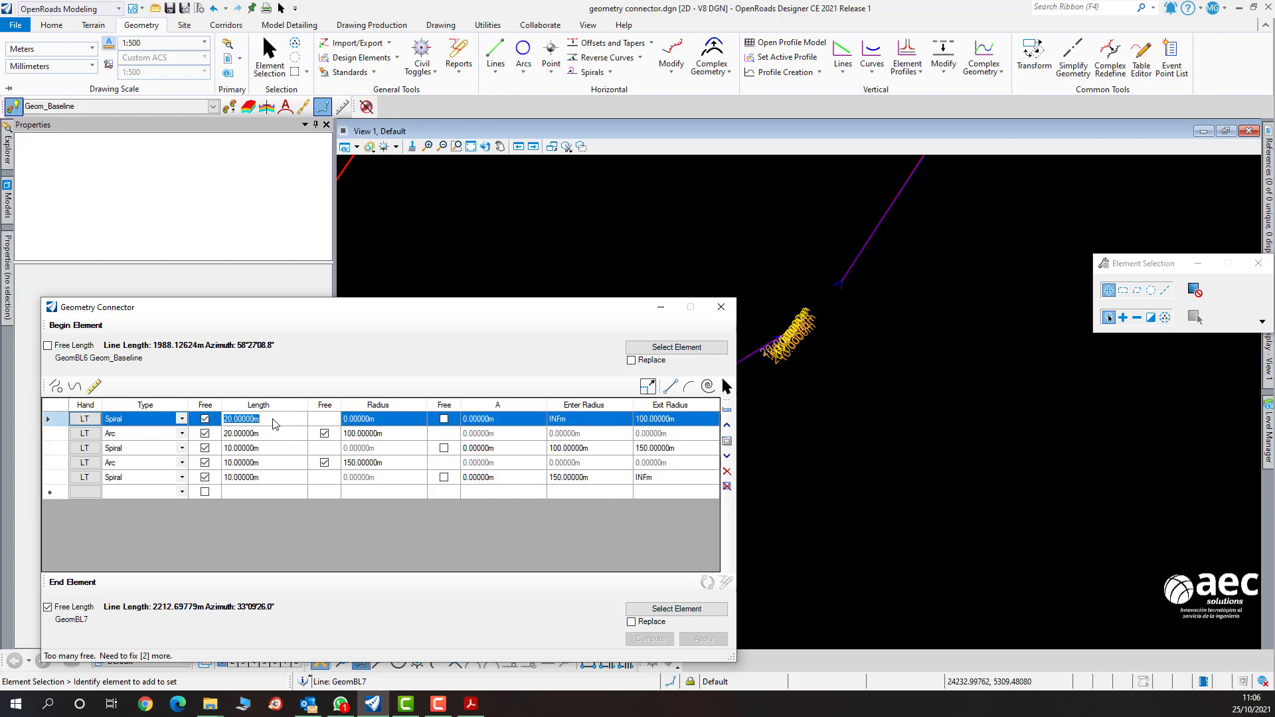
pyautogui.write('10')
pyautogui.click(269, 436)
pyautogui.write('1')
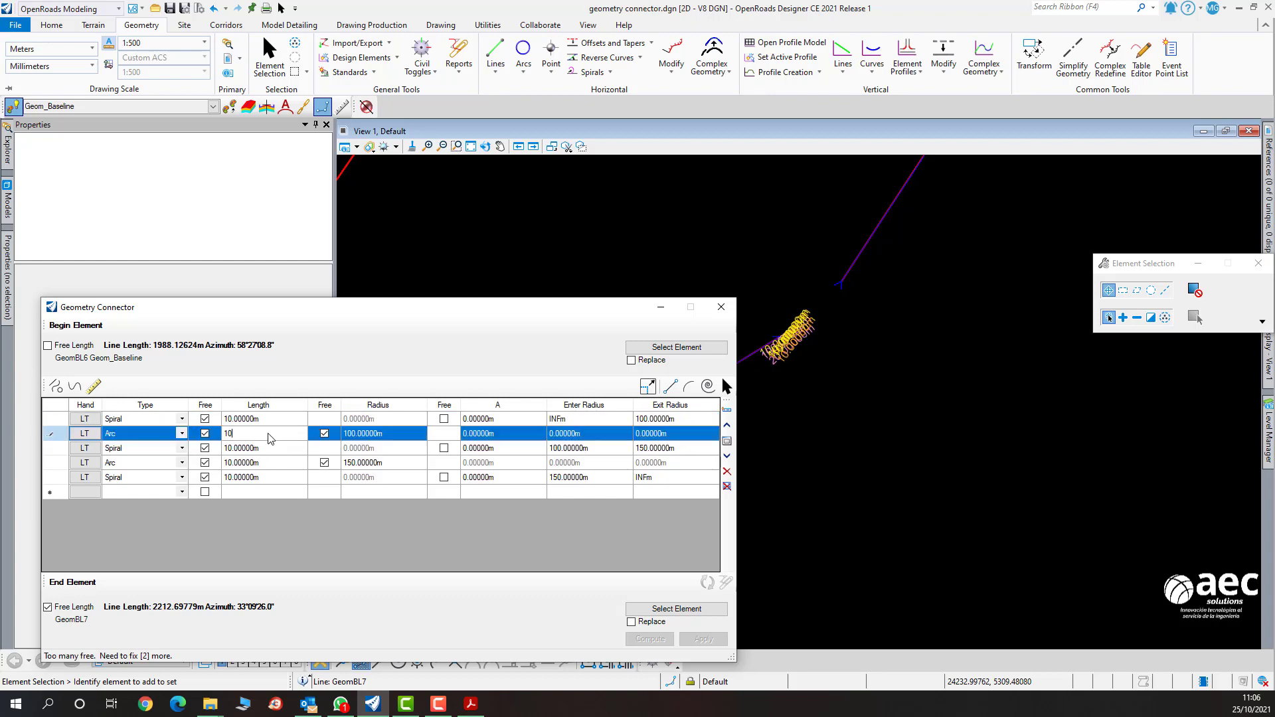
pyautogui.write('0')
# Fix the radii of both arcs so they are no longer free, and move the dialog higher on the screen.
pyautogui.click(272, 421)
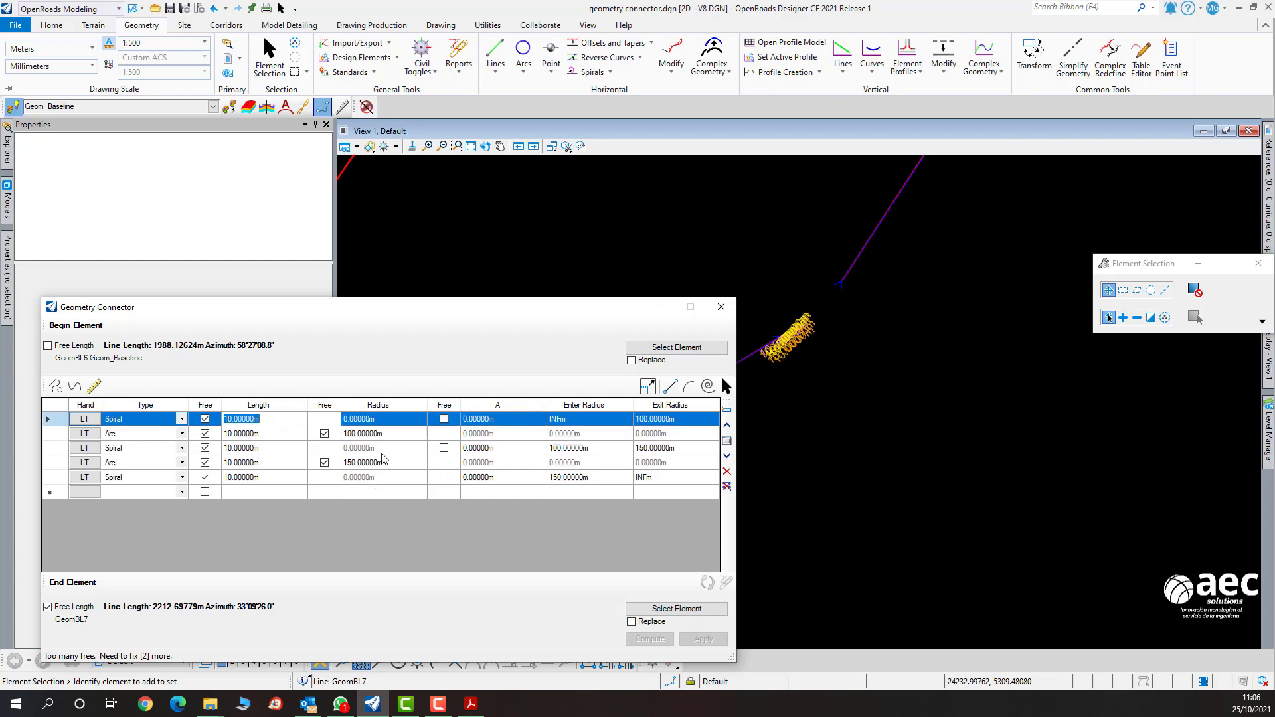
pyautogui.press('Delete')
pyautogui.click(325, 434)
pyautogui.click(325, 463)
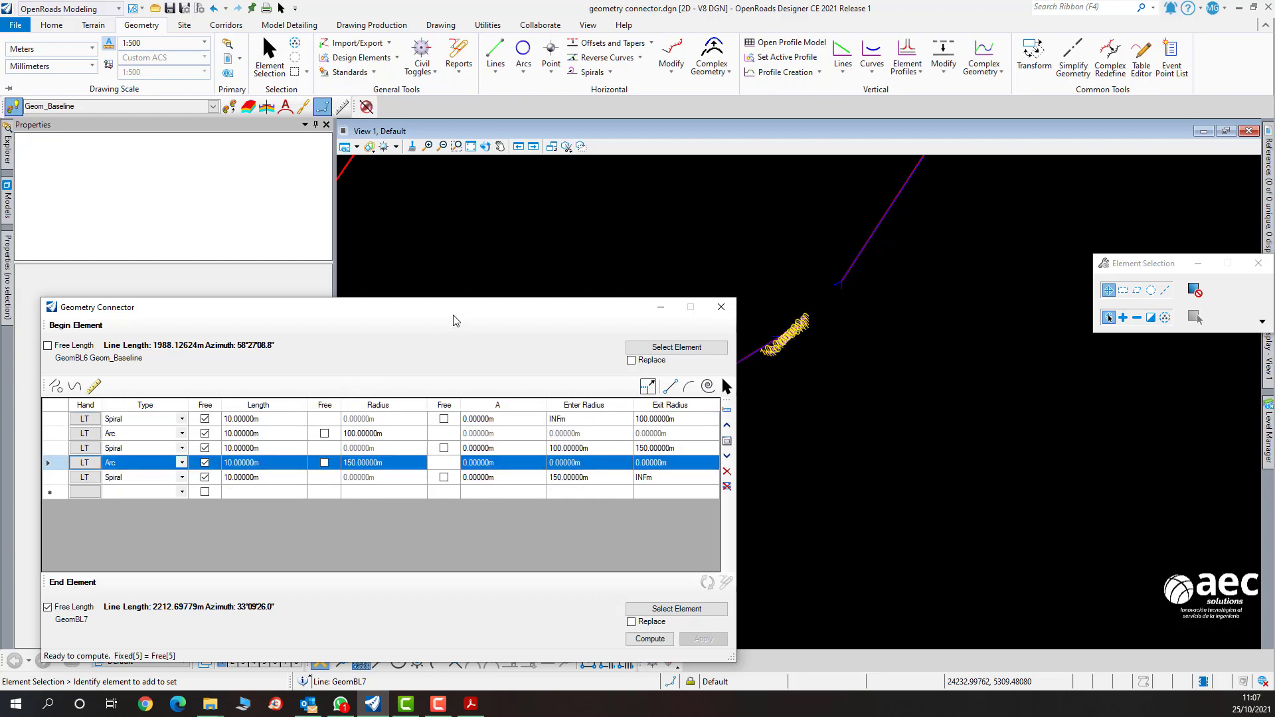
pyautogui.moveTo(456, 320); pyautogui.dragTo(458, 173)
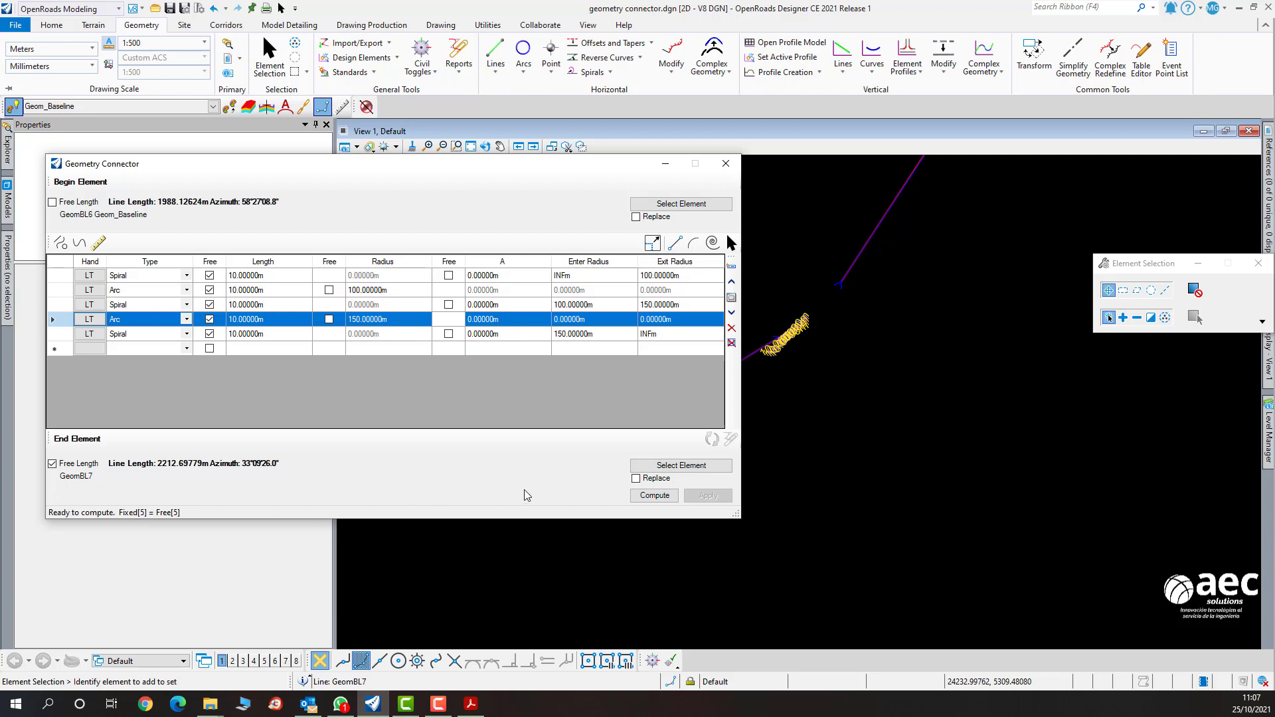
# Try to compute the connection with the Guass Jordan Solver.
pyautogui.rightClick(135, 323)
pyautogui.click(183, 522)
pyautogui.click(660, 498)
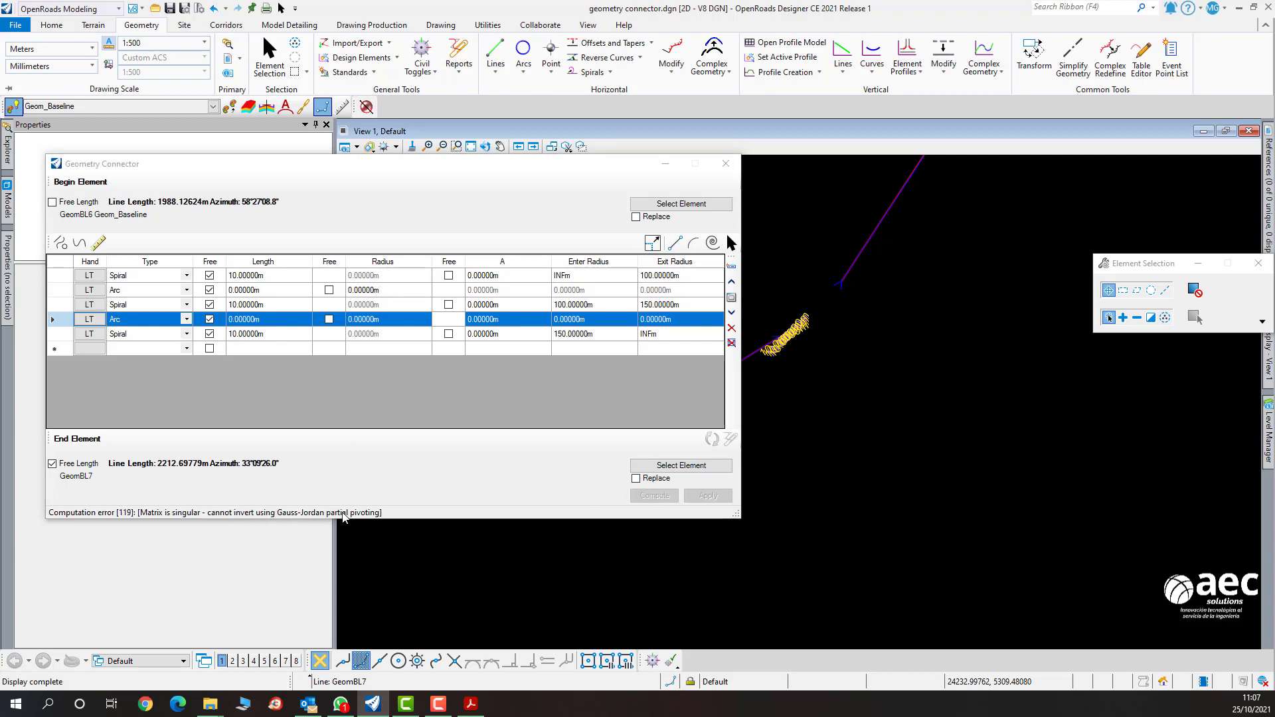
# Switch the solver to Single Value Decomposition and compute the connection again.
pyautogui.rightClick(156, 321)
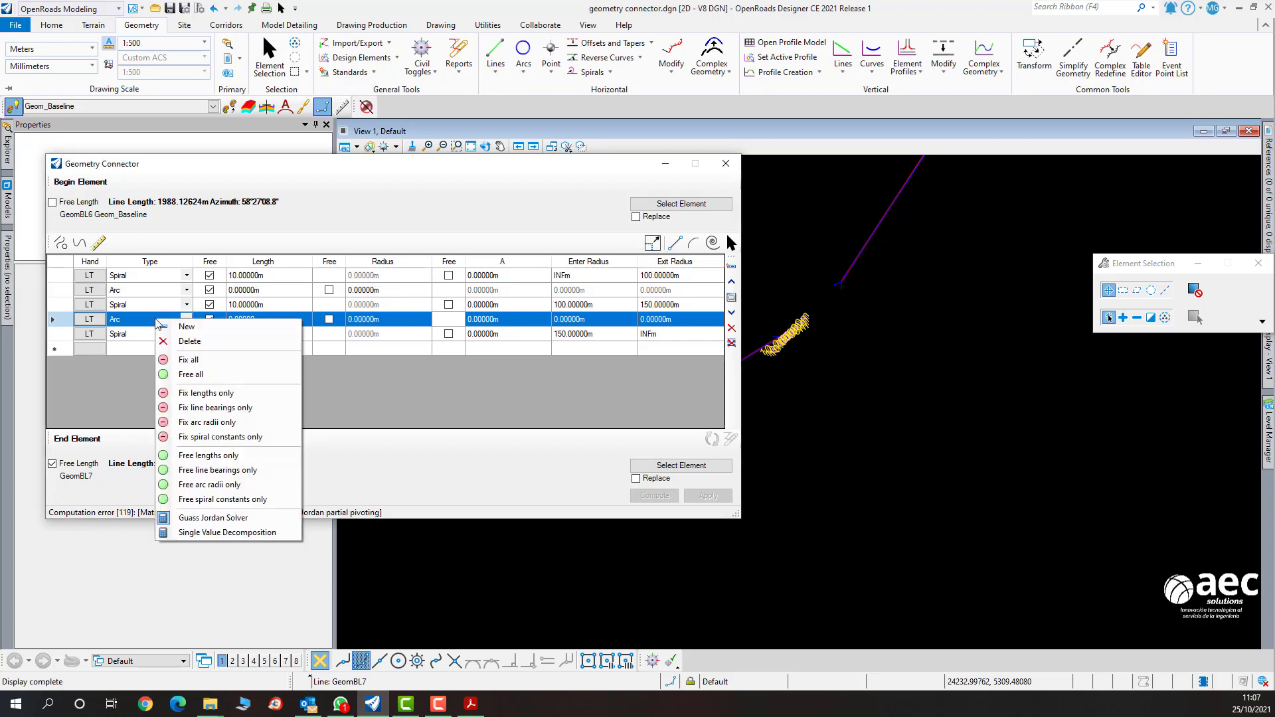
pyautogui.click(226, 532)
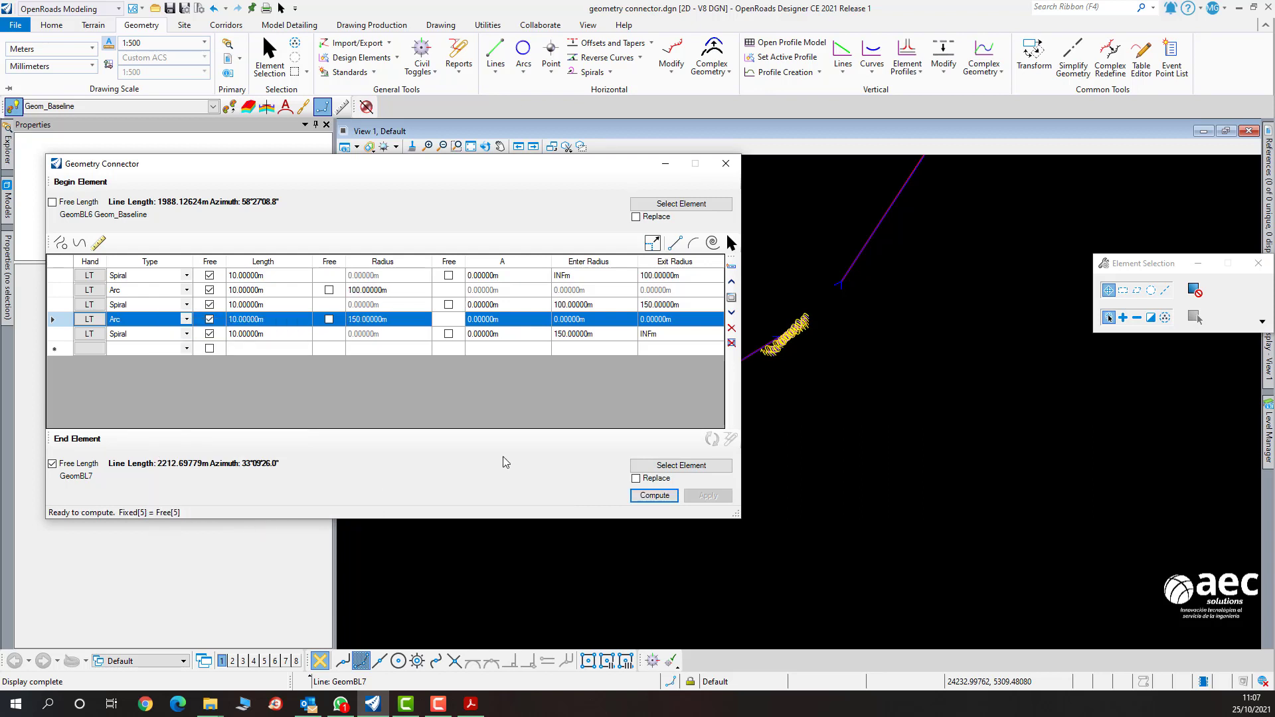
pyautogui.click(654, 496)
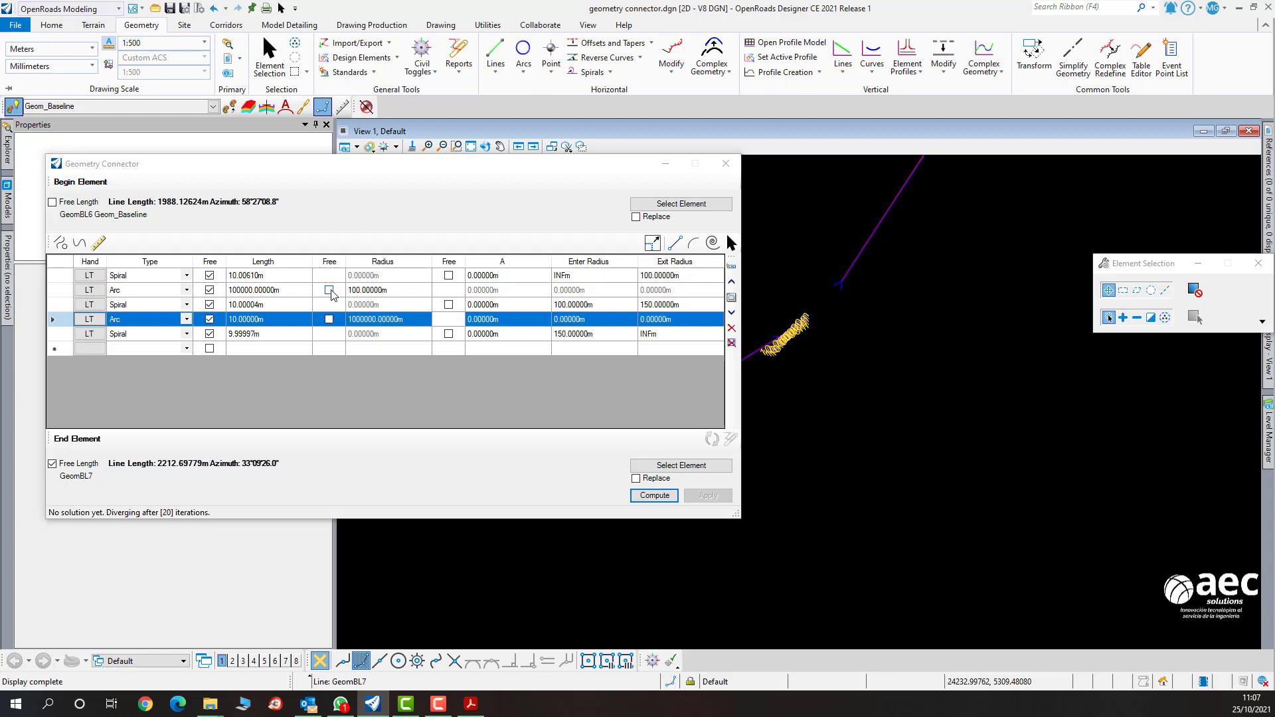
# Restore the first arc's values, free the second arc's radius while fixing its length, and try computing the connection.
pyautogui.click(368, 293)
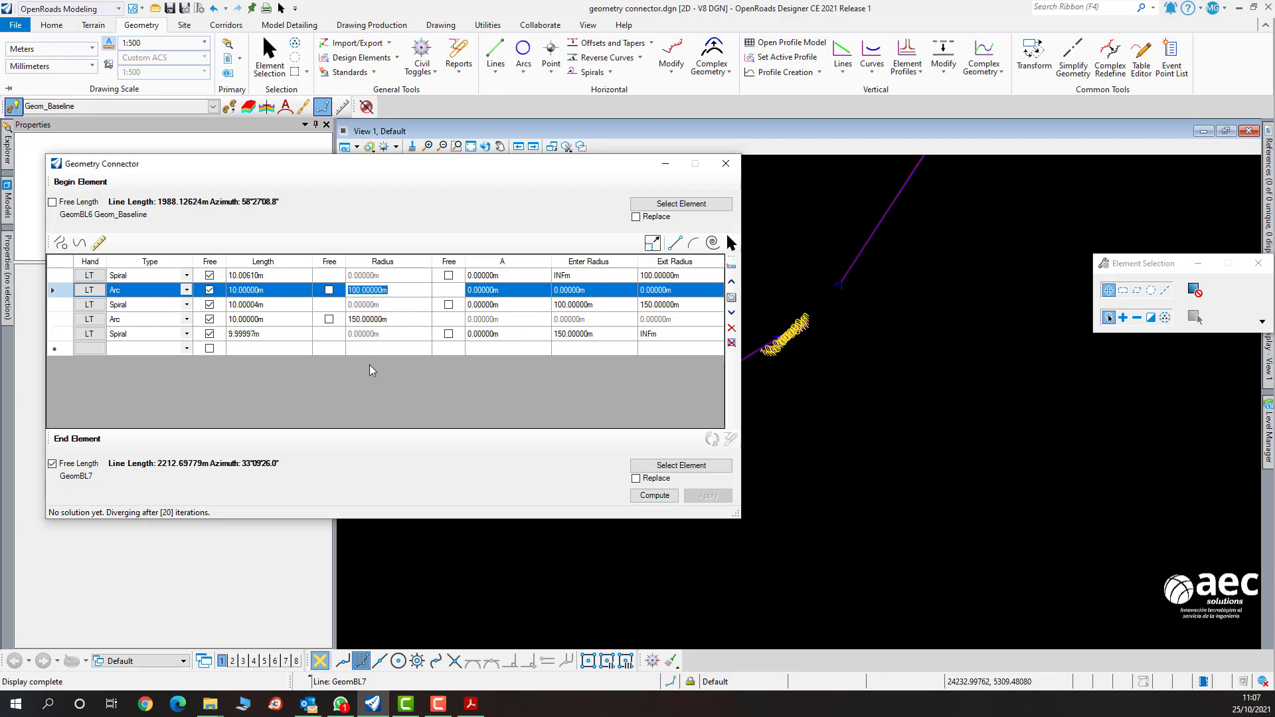
pyautogui.click(330, 320)
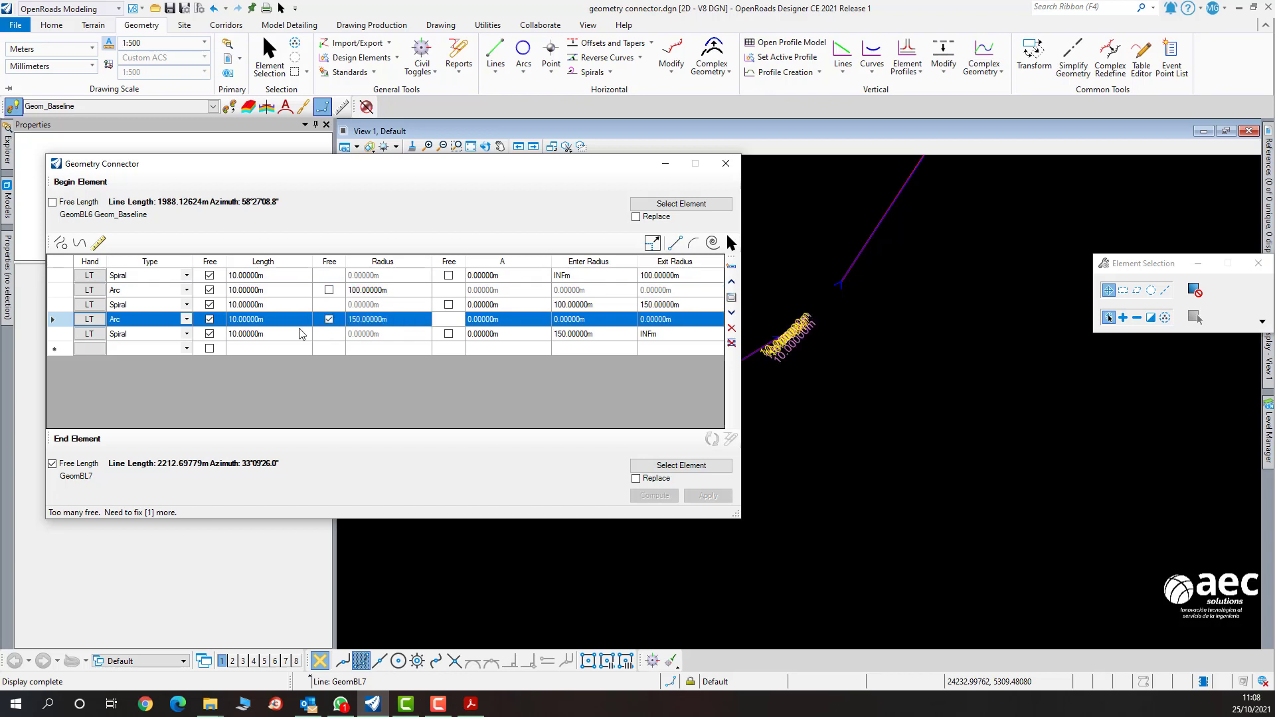
pyautogui.click(210, 320)
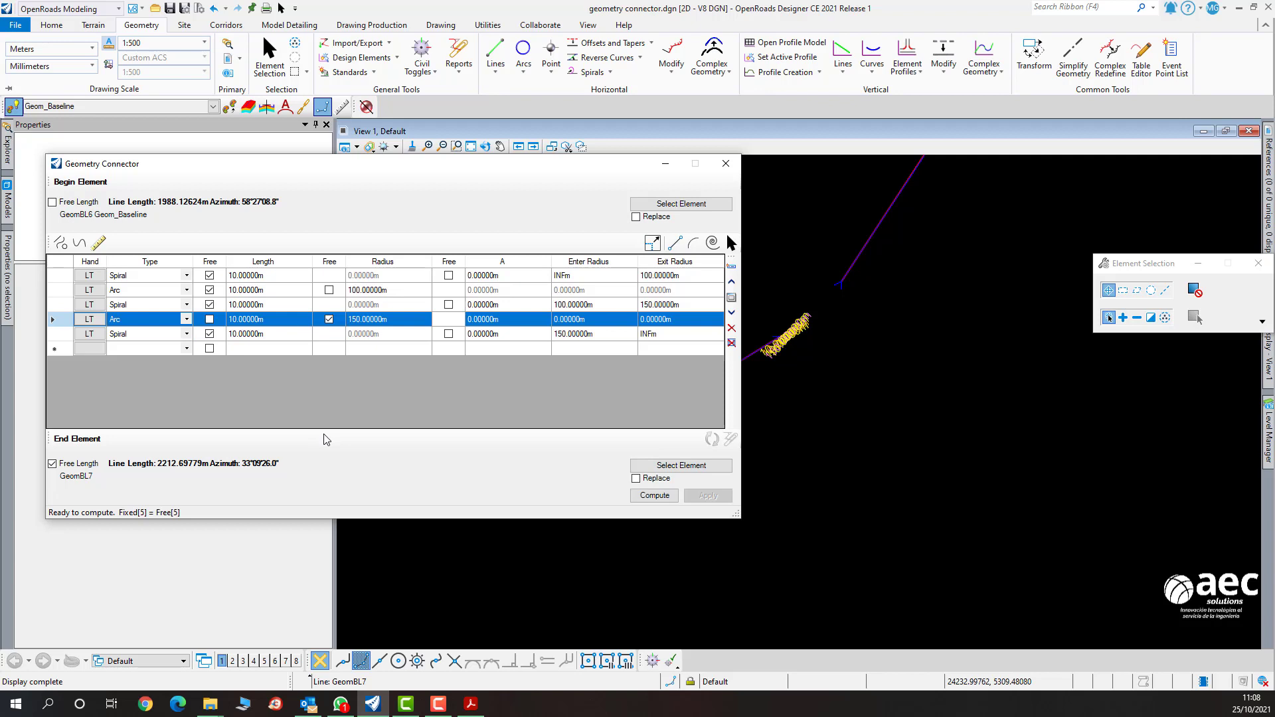
pyautogui.click(663, 498)
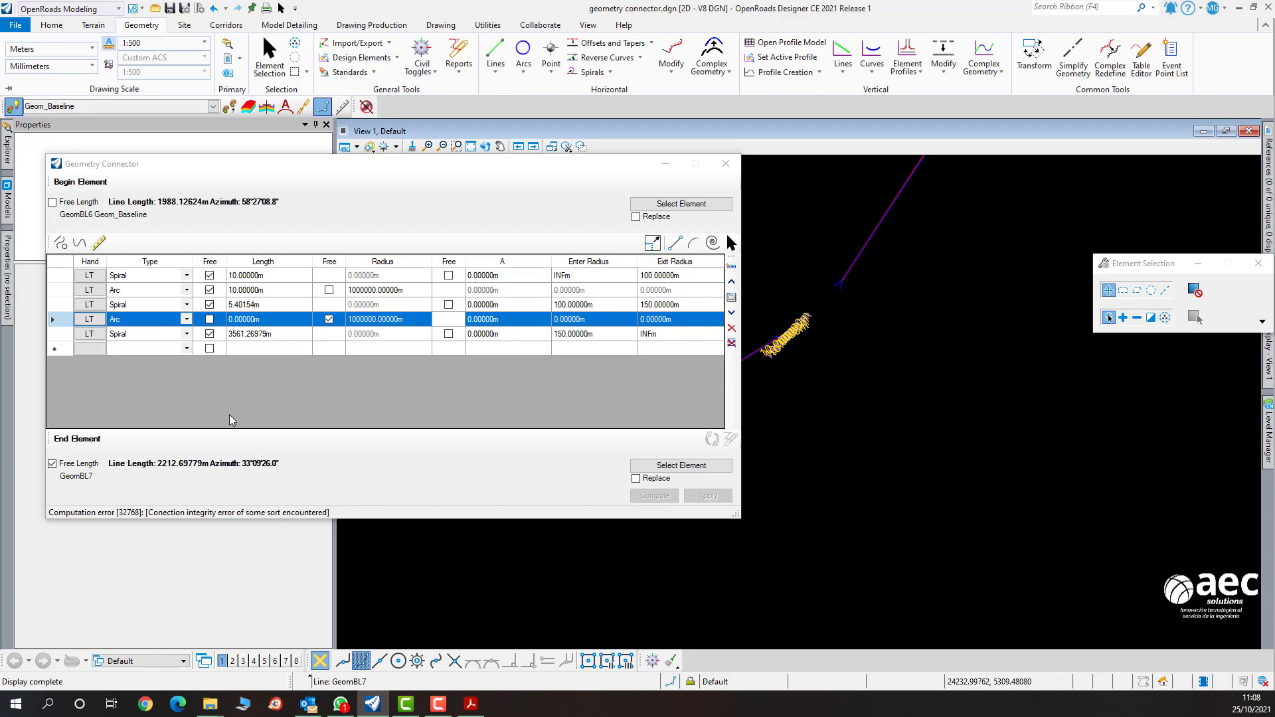
# Examine the gap between the curve preview at the end of GeomBL6 and the start of the upper baseline.
pyautogui.scroll(7, 783, 321)
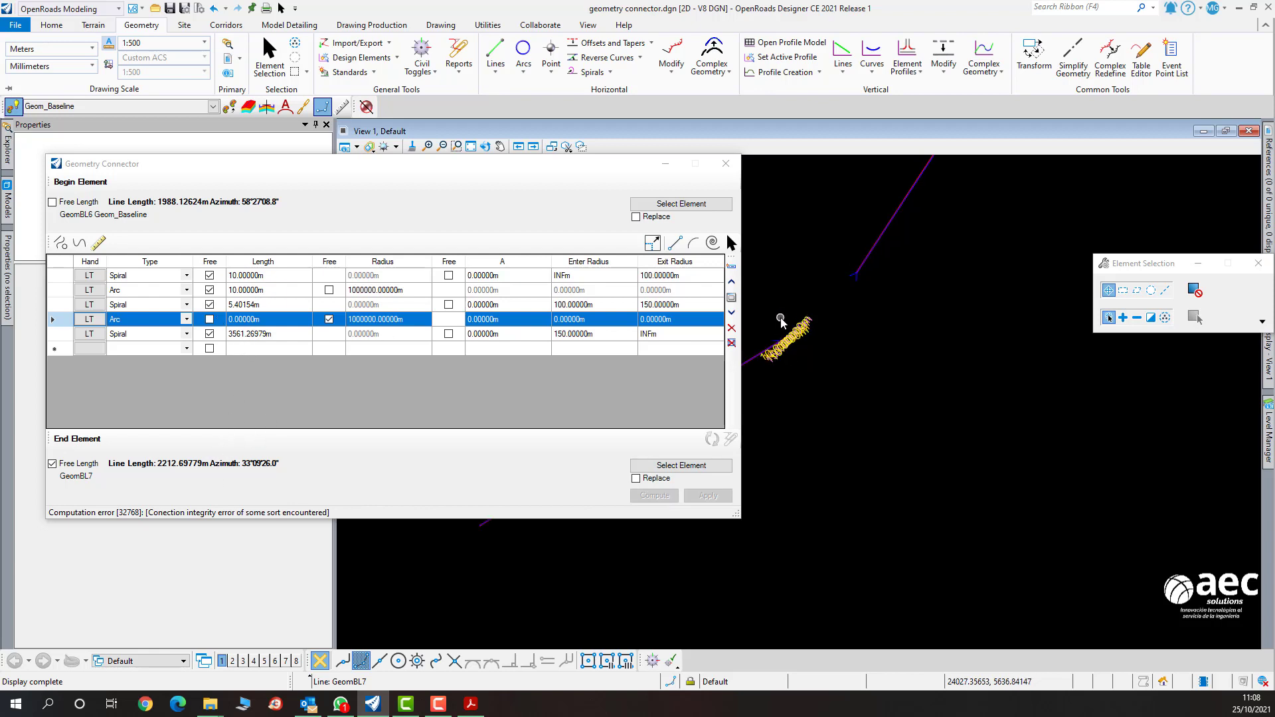
pyautogui.scroll(-5, 782, 321)
pyautogui.moveTo(803, 327); pyautogui.dragTo(917, 413, button='middle')
pyautogui.scroll(-3, 916, 409)
pyautogui.scroll(3, 916, 409)
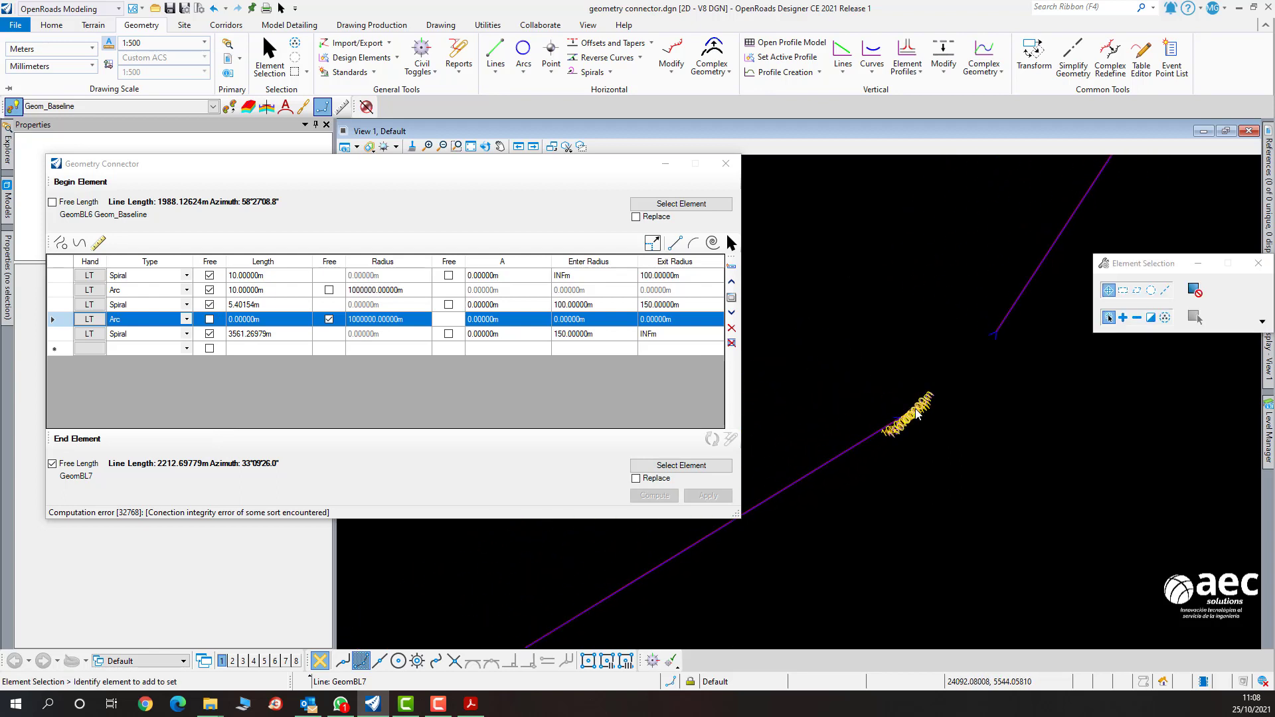
pyautogui.scroll(-3, 916, 410)
pyautogui.scroll(4, 916, 409)
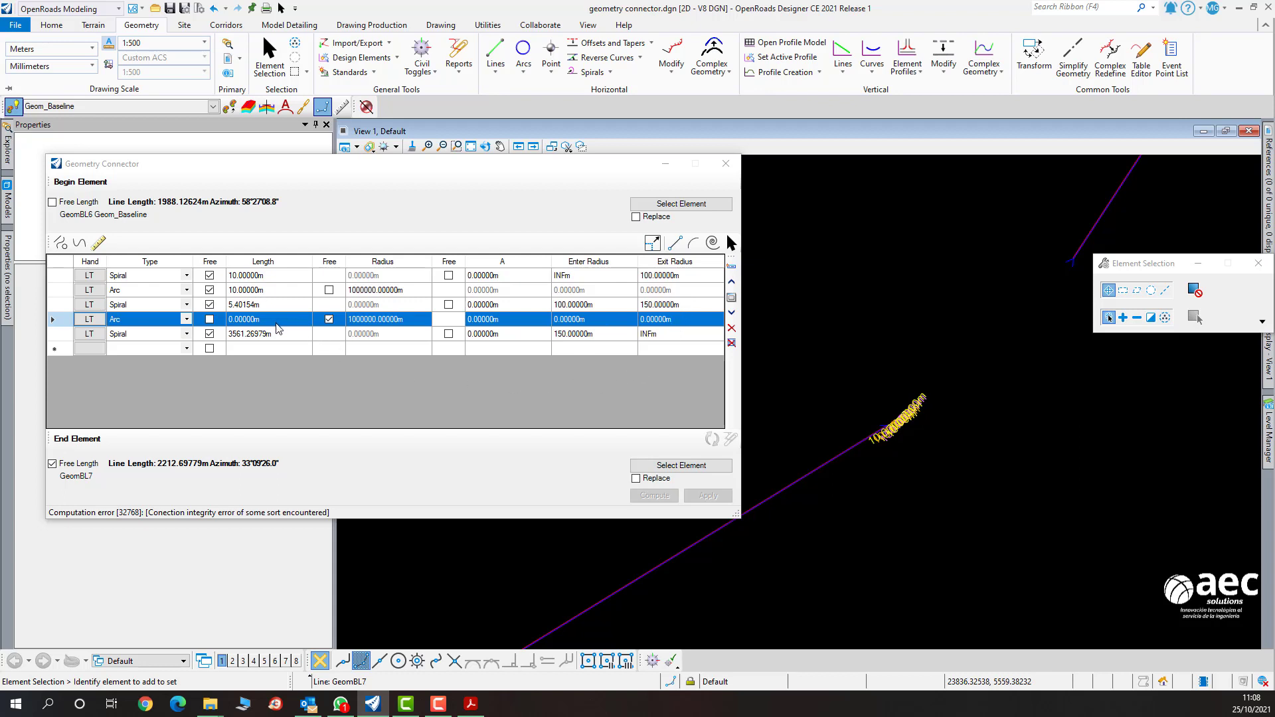
pyautogui.click(385, 287)
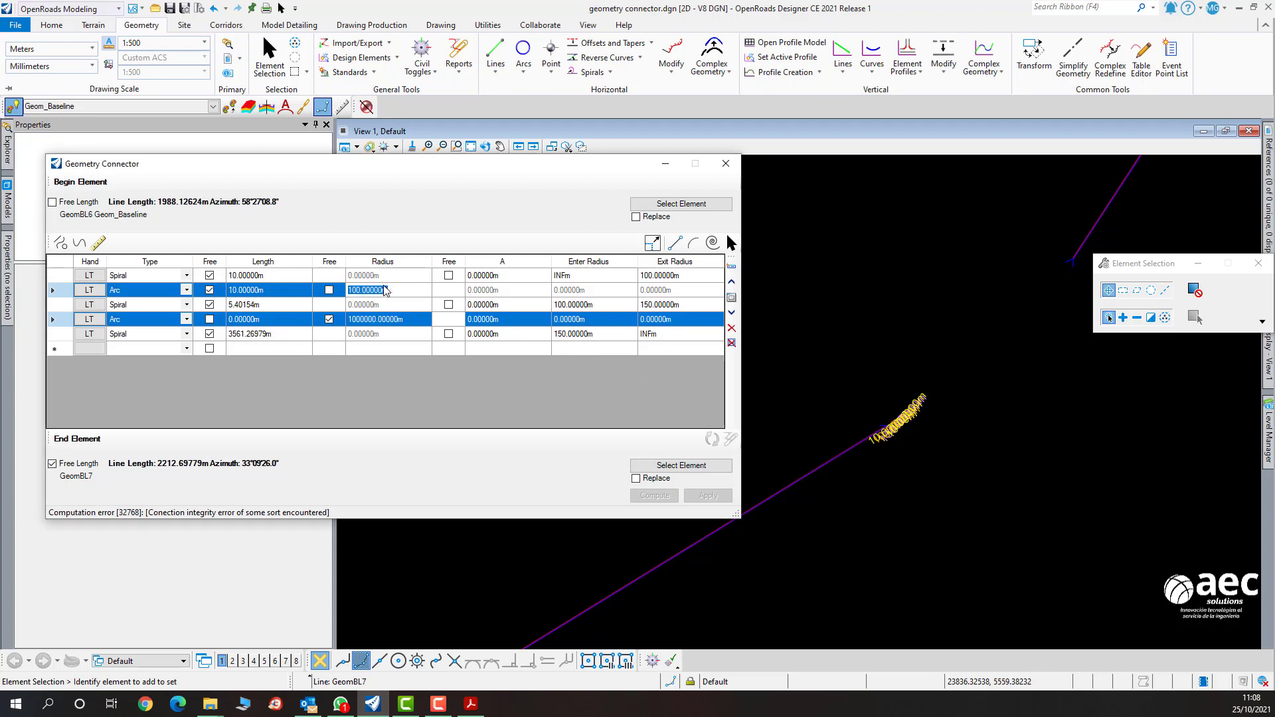
pyautogui.scroll(2, 915, 422)
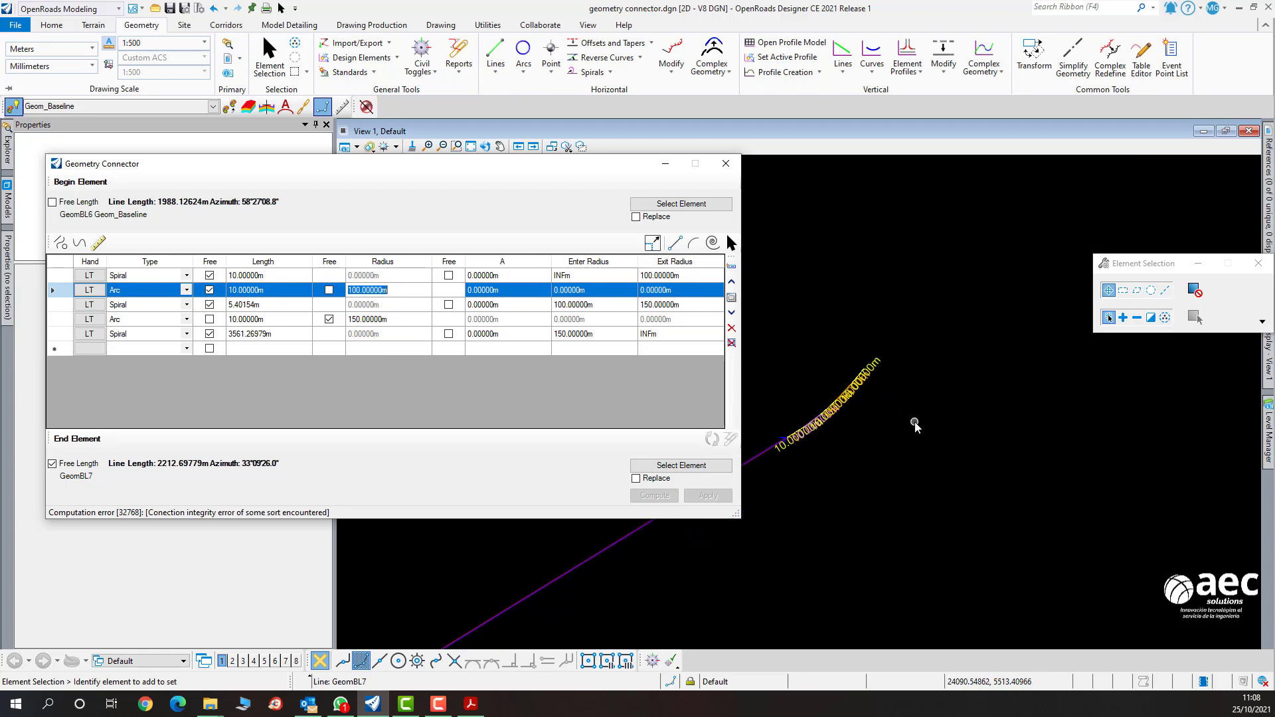
pyautogui.scroll(-3, 915, 422)
pyautogui.scroll(-1, 1029, 317)
pyautogui.scroll(2, 1030, 316)
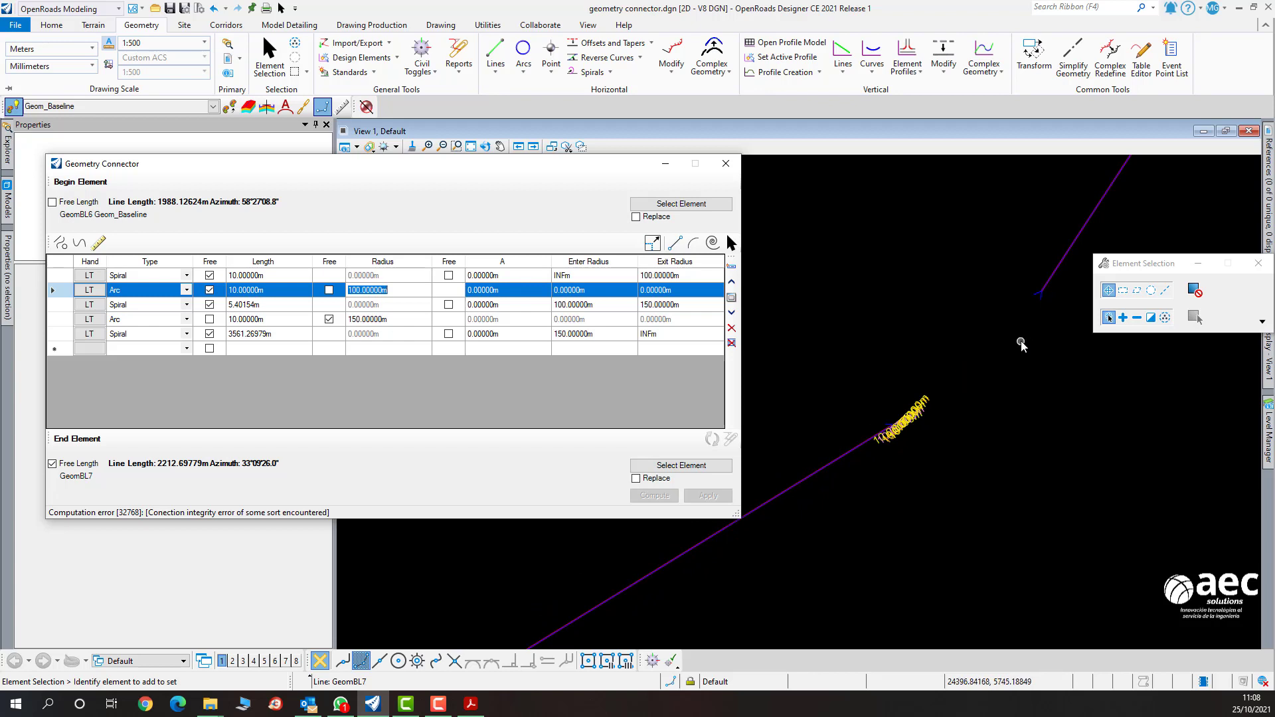
pyautogui.moveTo(1032, 332); pyautogui.dragTo(1016, 342, button='middle')
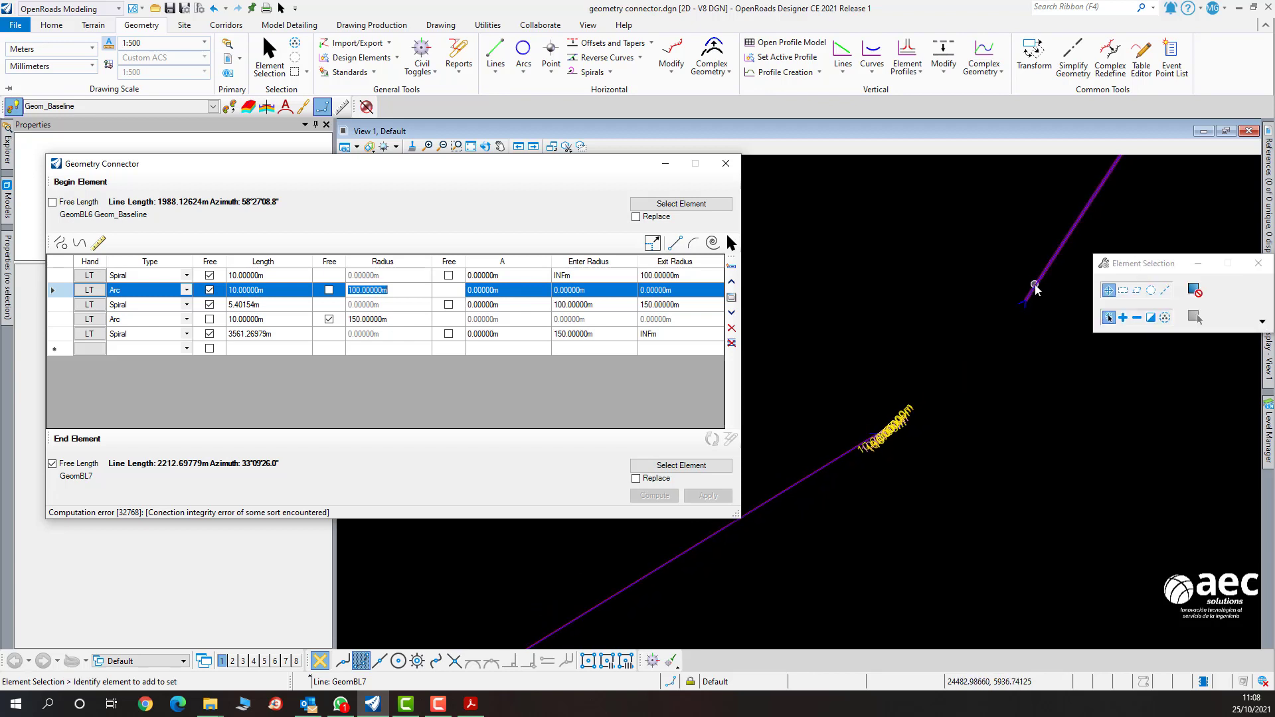
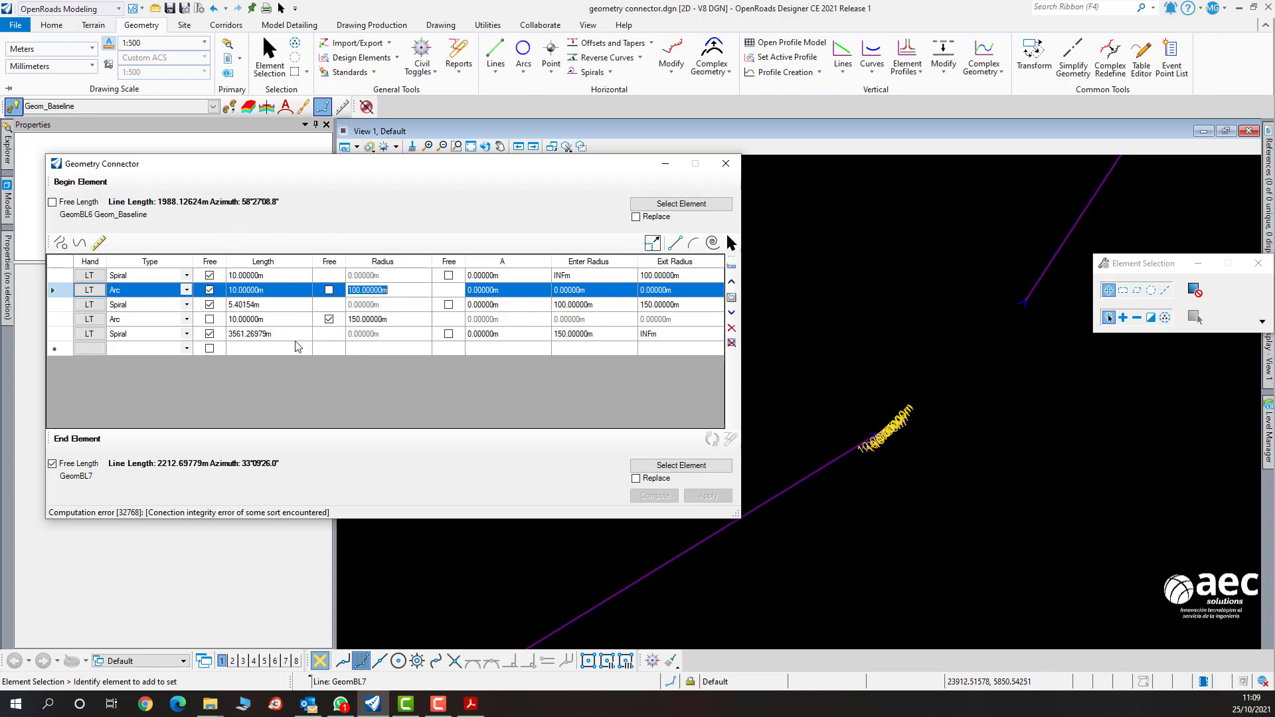
# Free the begin element's length, fix the arc radii at 100 m and 150 m, and compute the connection.
pyautogui.click(329, 290)
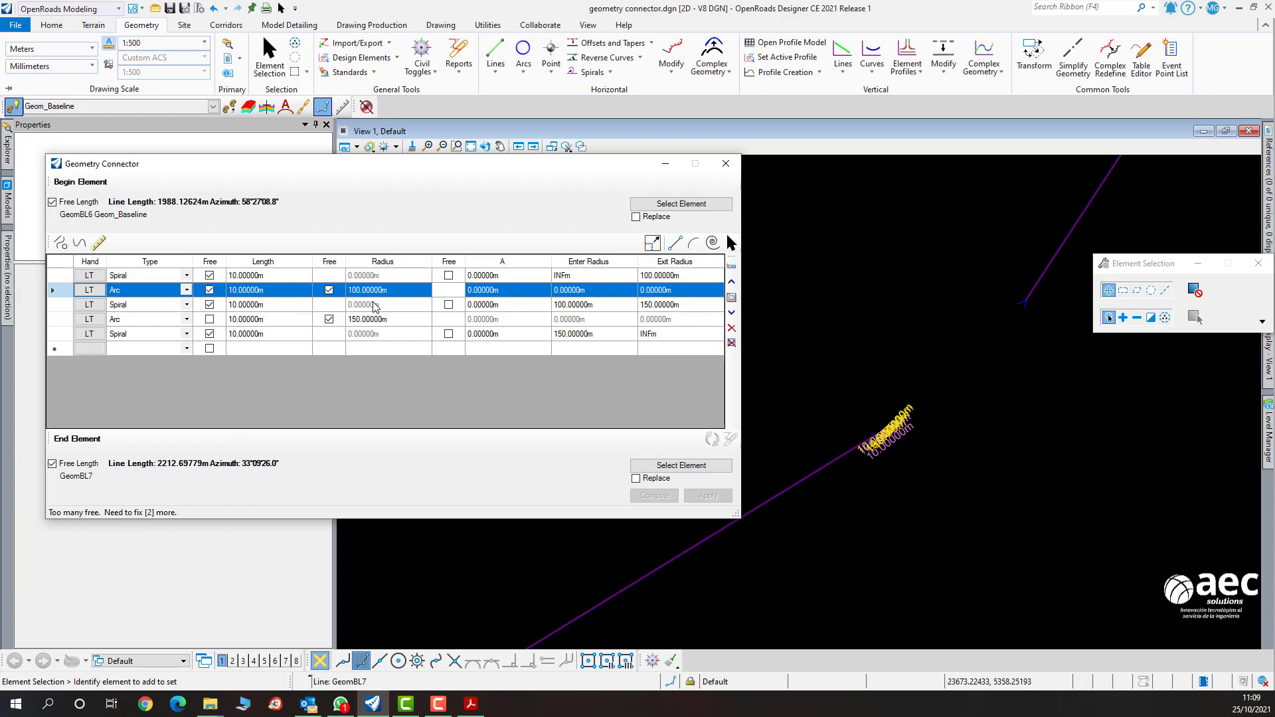
pyautogui.click(329, 290)
pyautogui.click(329, 319)
pyautogui.click(329, 320)
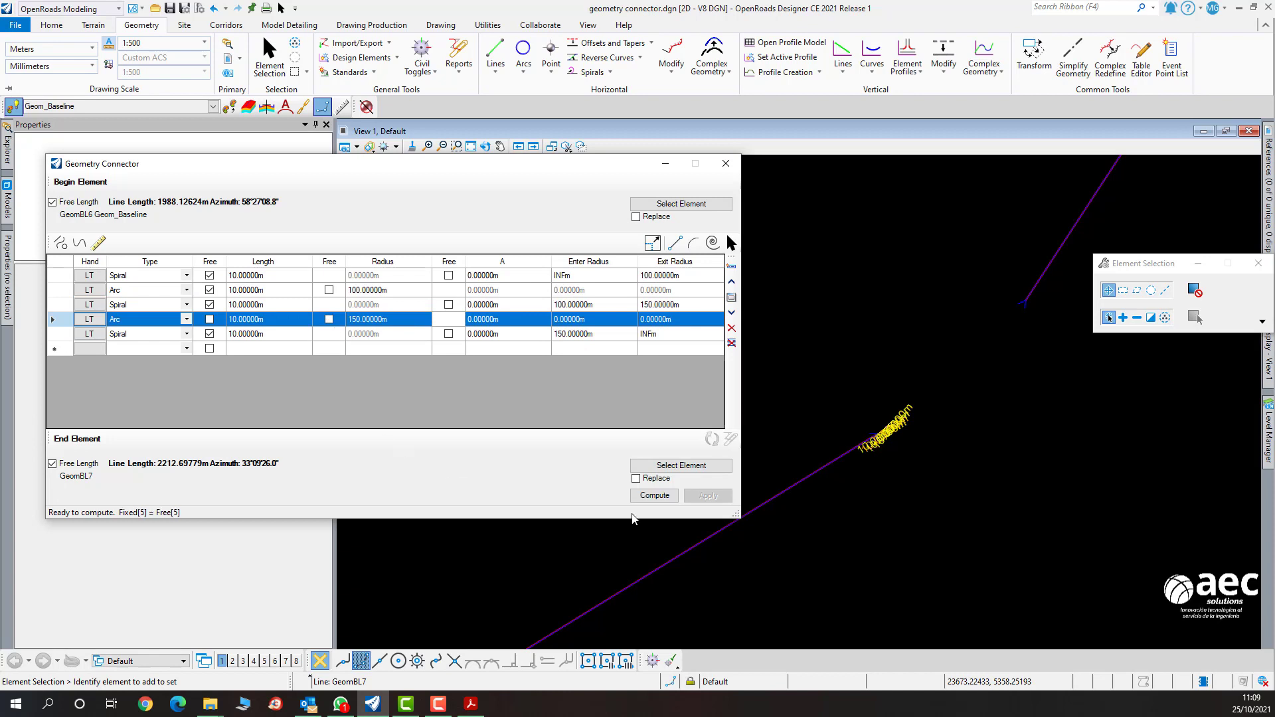
pyautogui.click(654, 496)
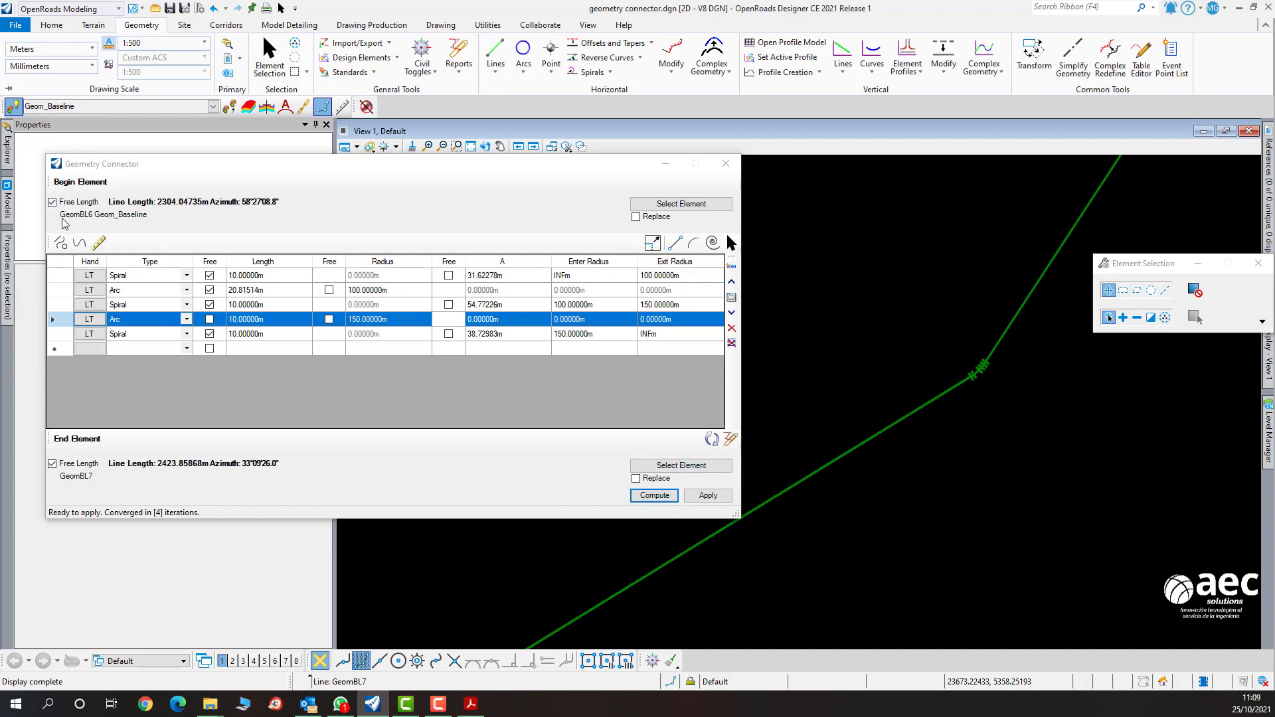
# Check the computed curve preview, apply it to the drawing, and close the Geometry Connector.
pyautogui.scroll(1, 1019, 357)
pyautogui.scroll(1, 1018, 352)
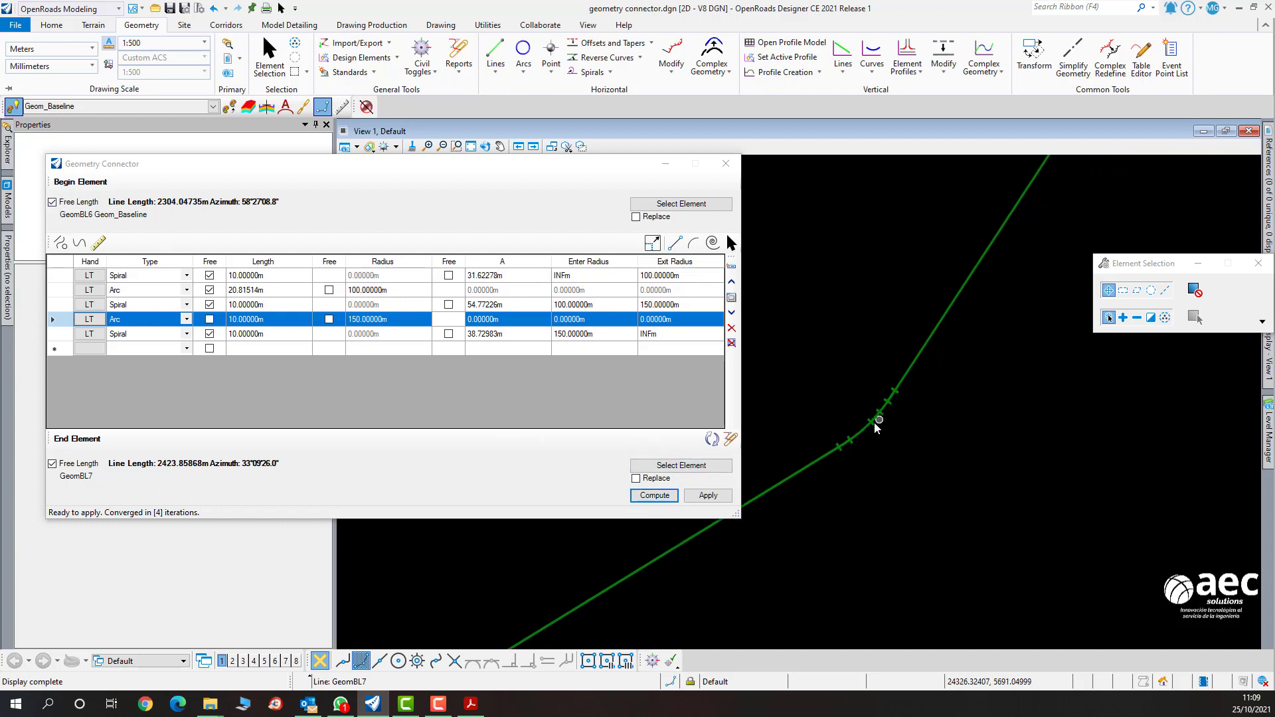
pyautogui.scroll(1, 870, 425)
pyautogui.scroll(-1, 825, 484)
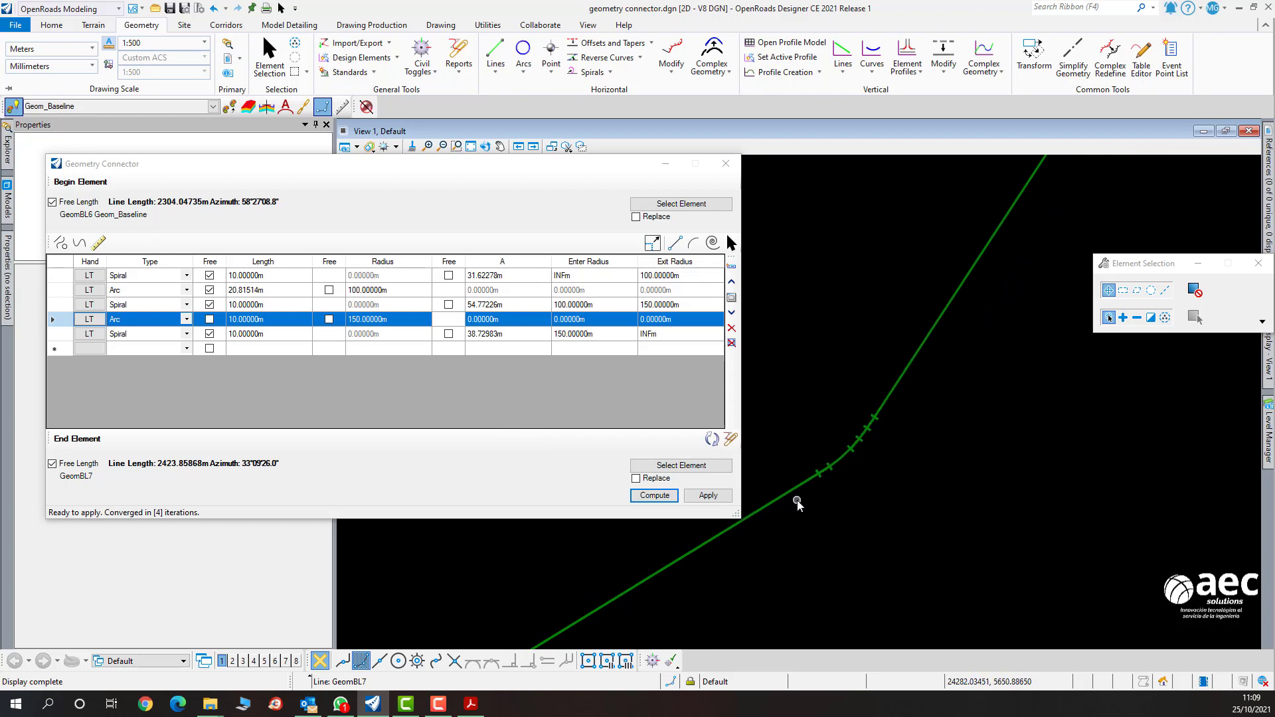
pyautogui.scroll(1, 842, 473)
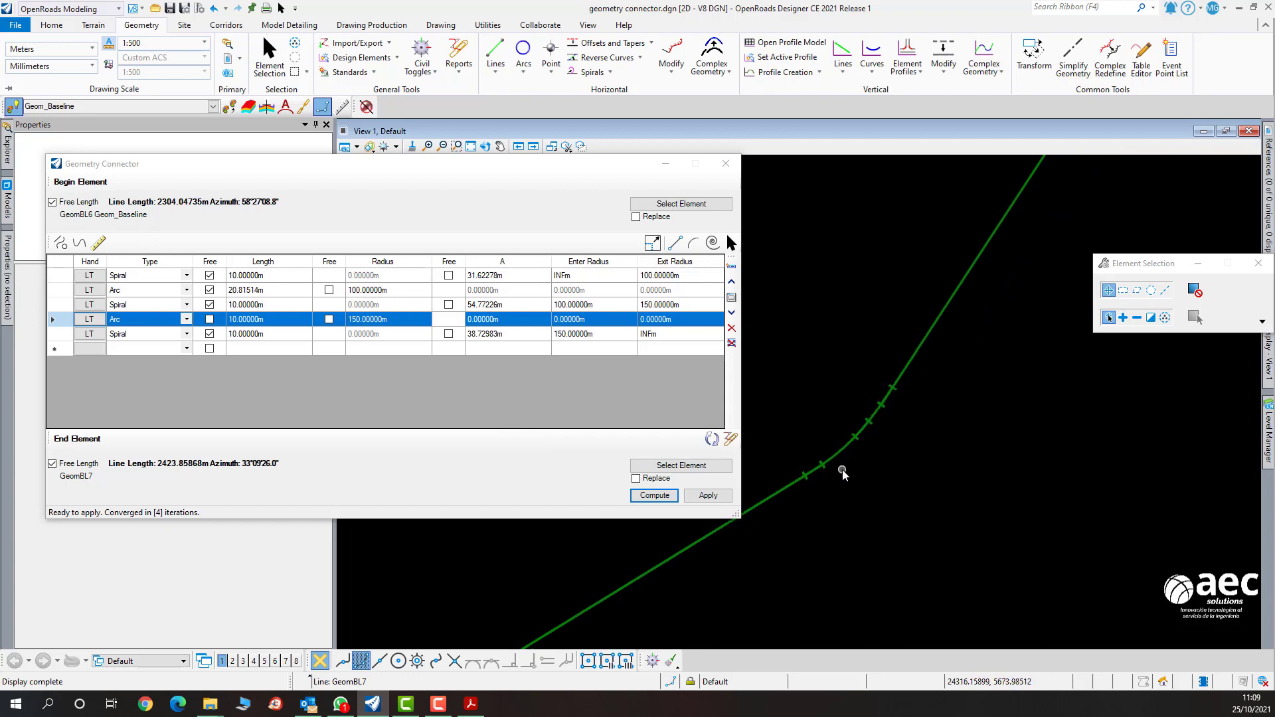
pyautogui.scroll(1, 842, 472)
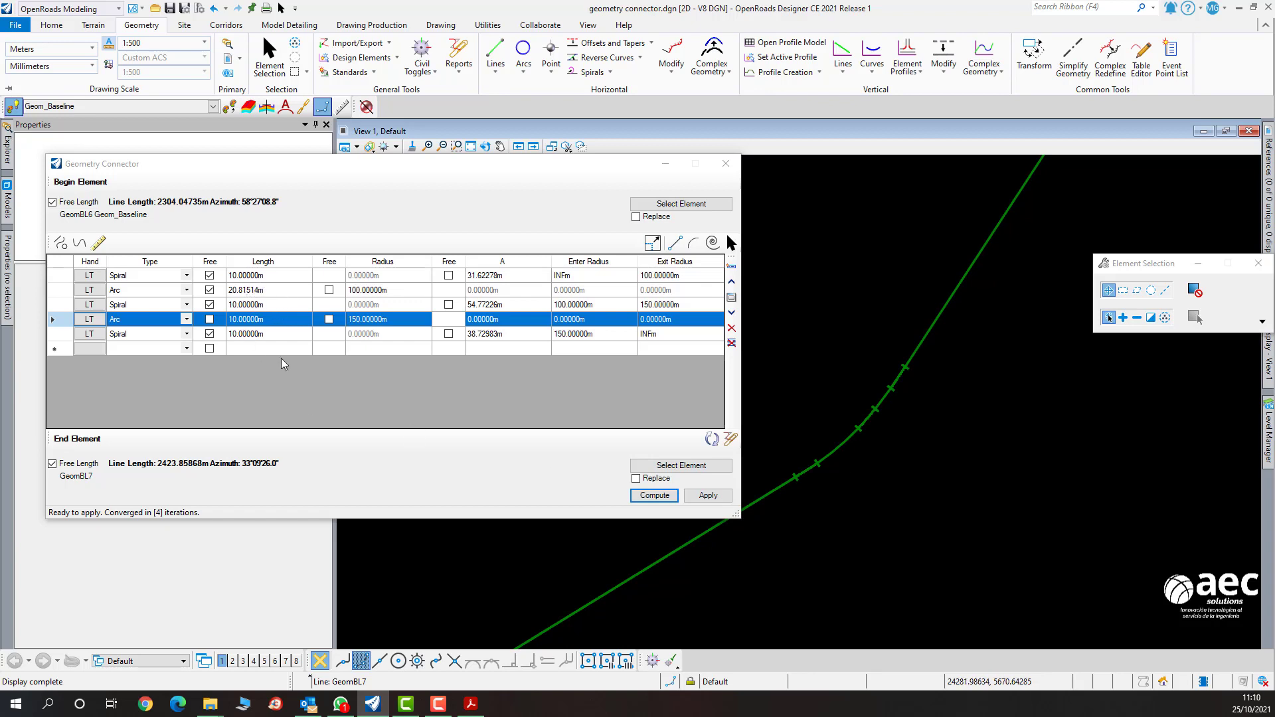
pyautogui.click(708, 496)
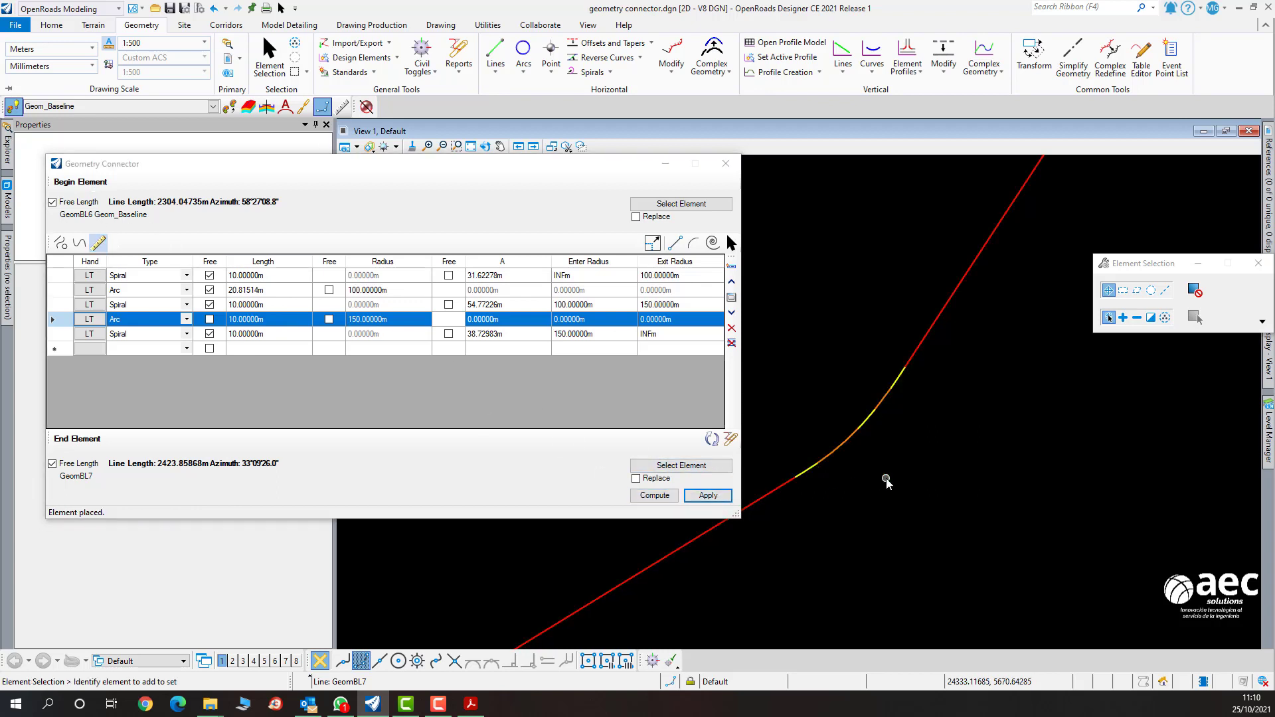
pyautogui.click(726, 164)
# Select the new connected alignment and examine its curve dimensions and the list of its component elements.
pyautogui.scroll(3, 915, 409)
pyautogui.click(761, 425)
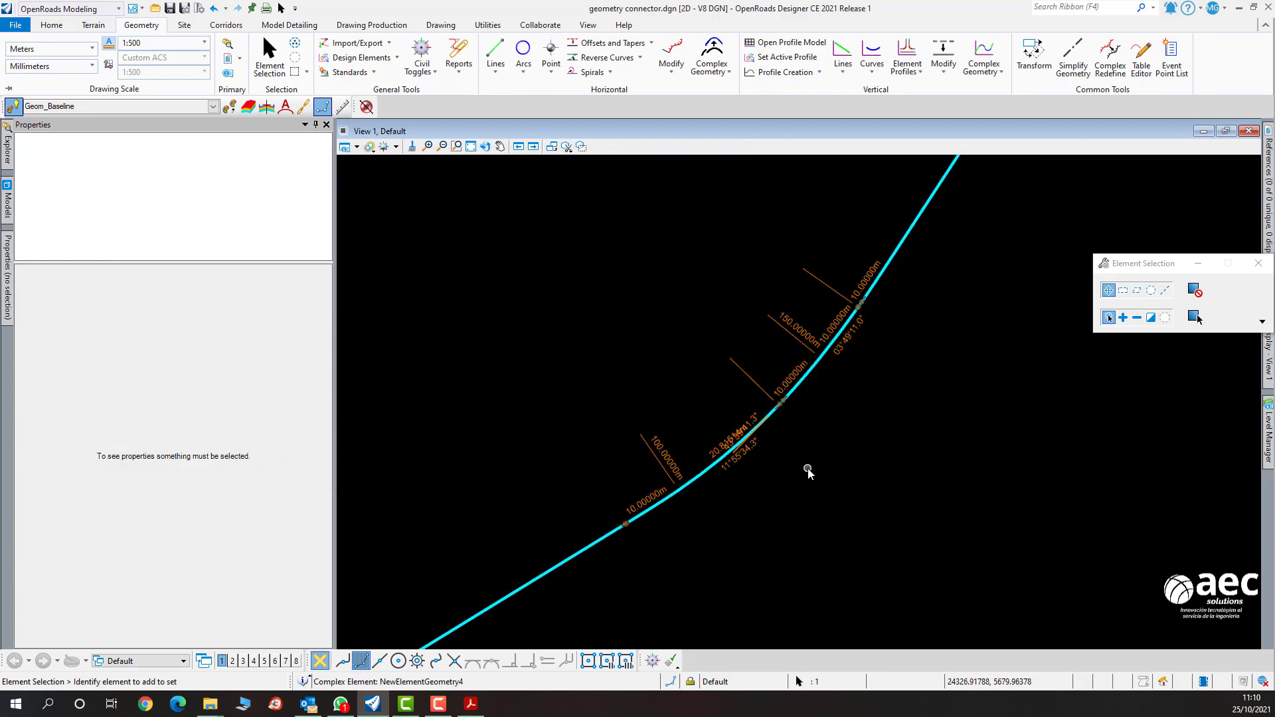
pyautogui.scroll(2, 787, 443)
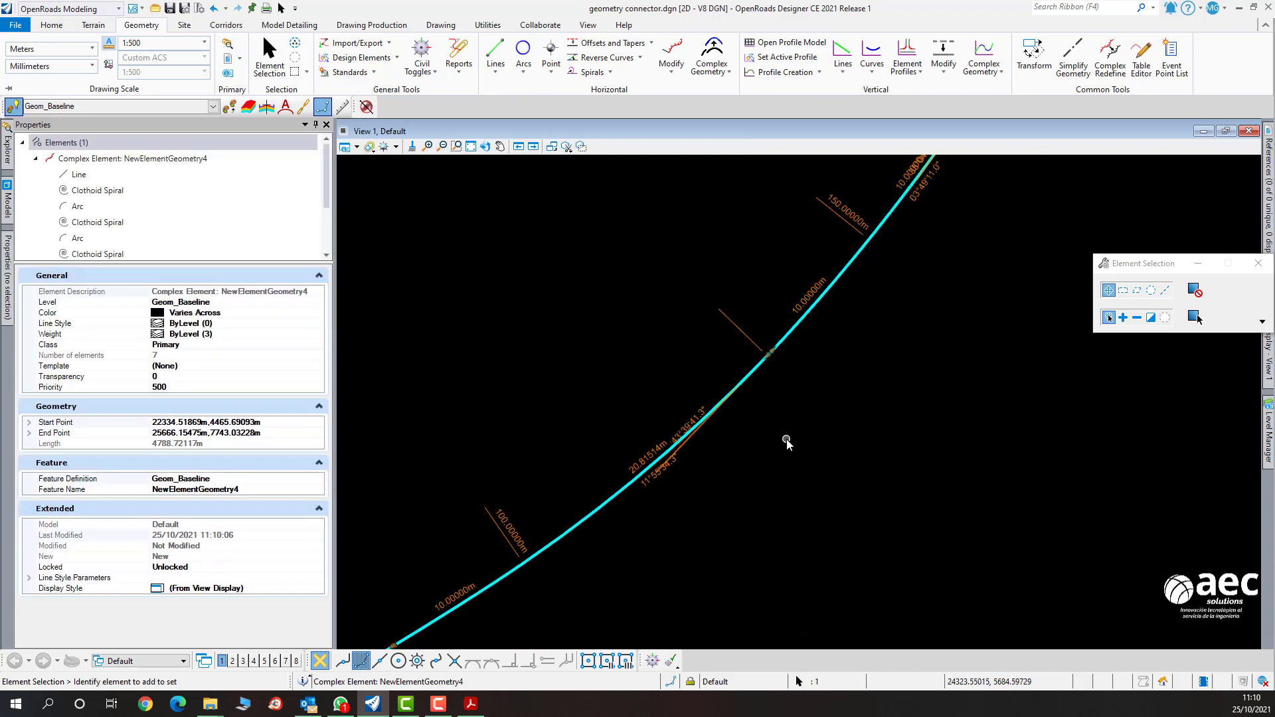
pyautogui.scroll(-2, 822, 365)
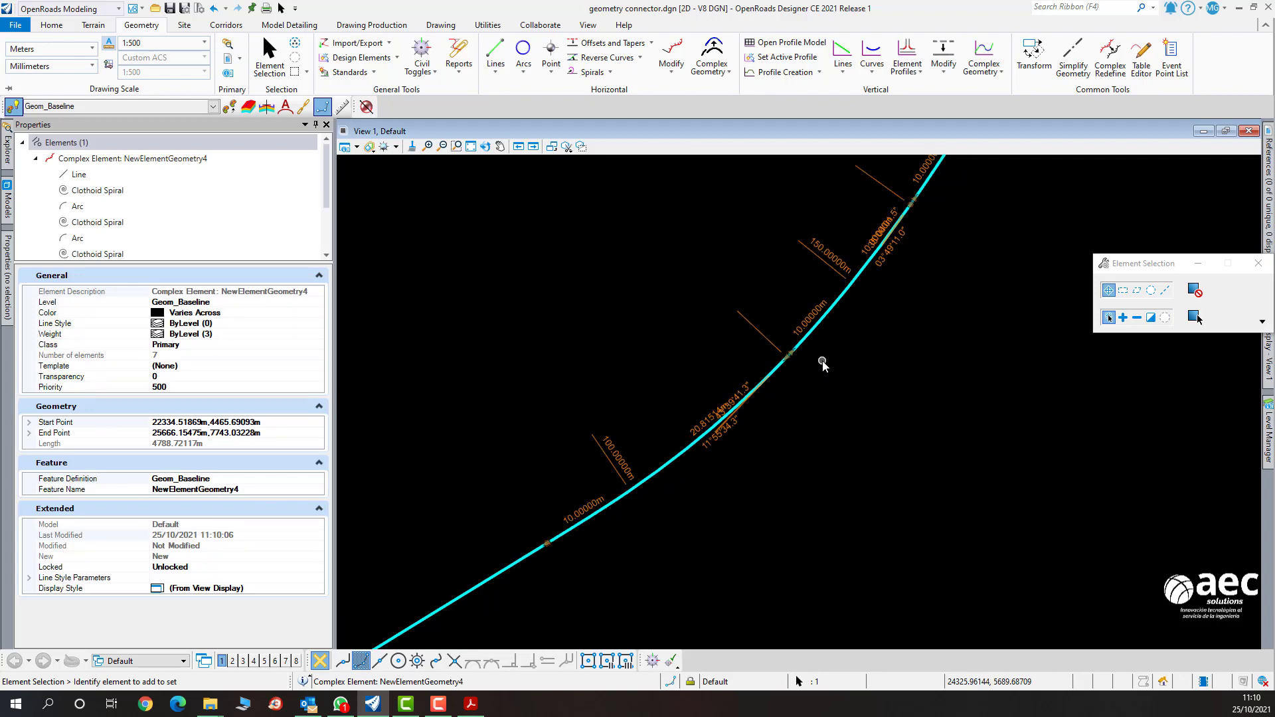
pyautogui.scroll(-2, 822, 364)
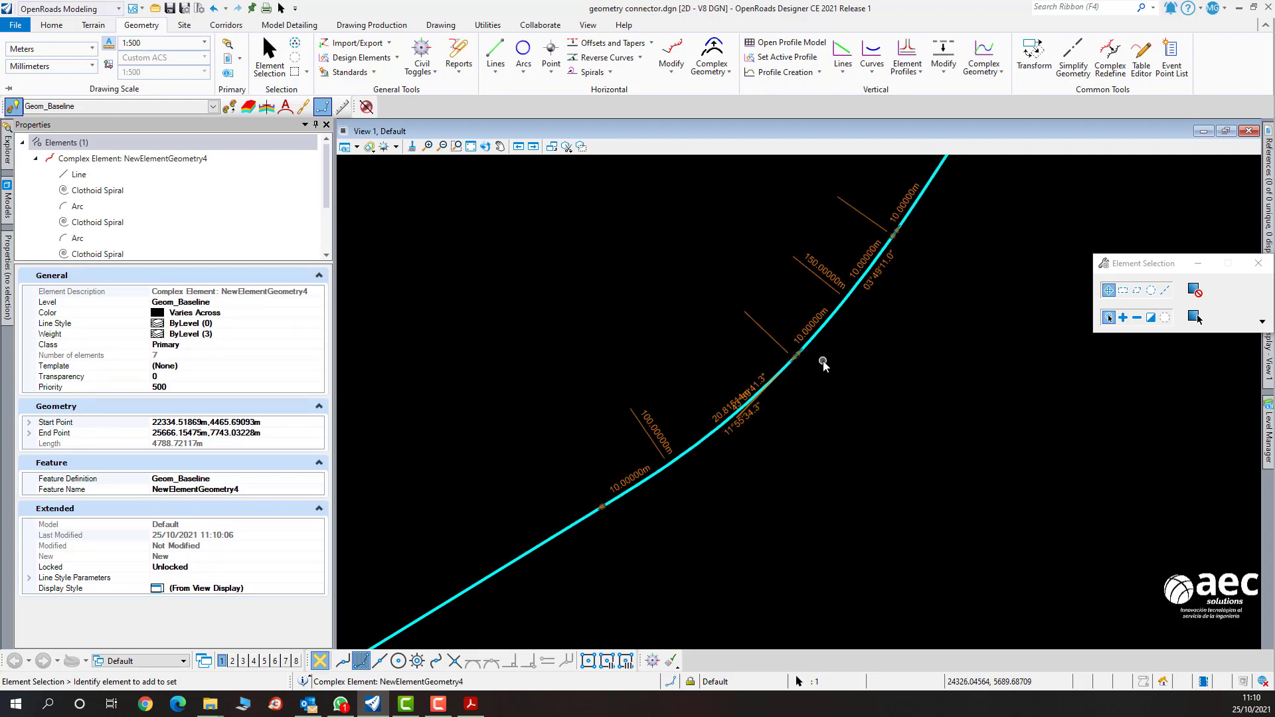
pyautogui.scroll(-1, 762, 409)
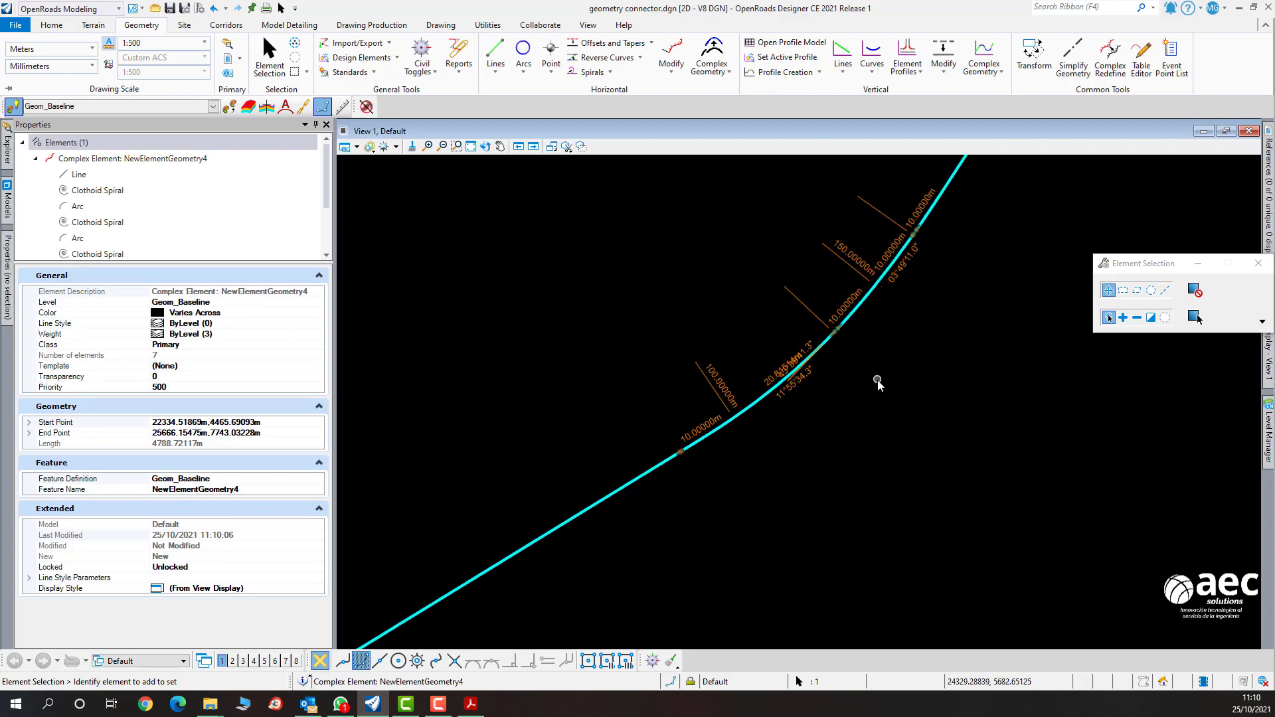
pyautogui.scroll(1, 878, 380)
pyautogui.scroll(-3, 819, 428)
pyautogui.scroll(1, 819, 428)
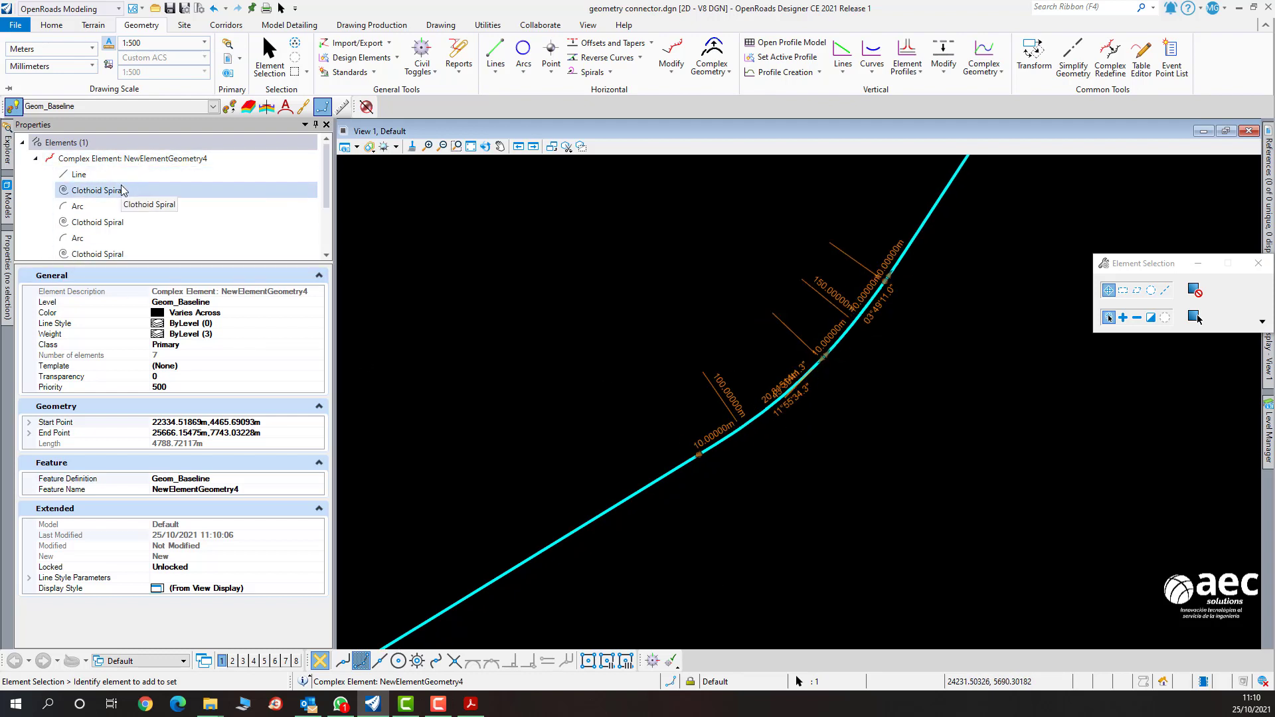
pyautogui.scroll(-1, 130, 216)
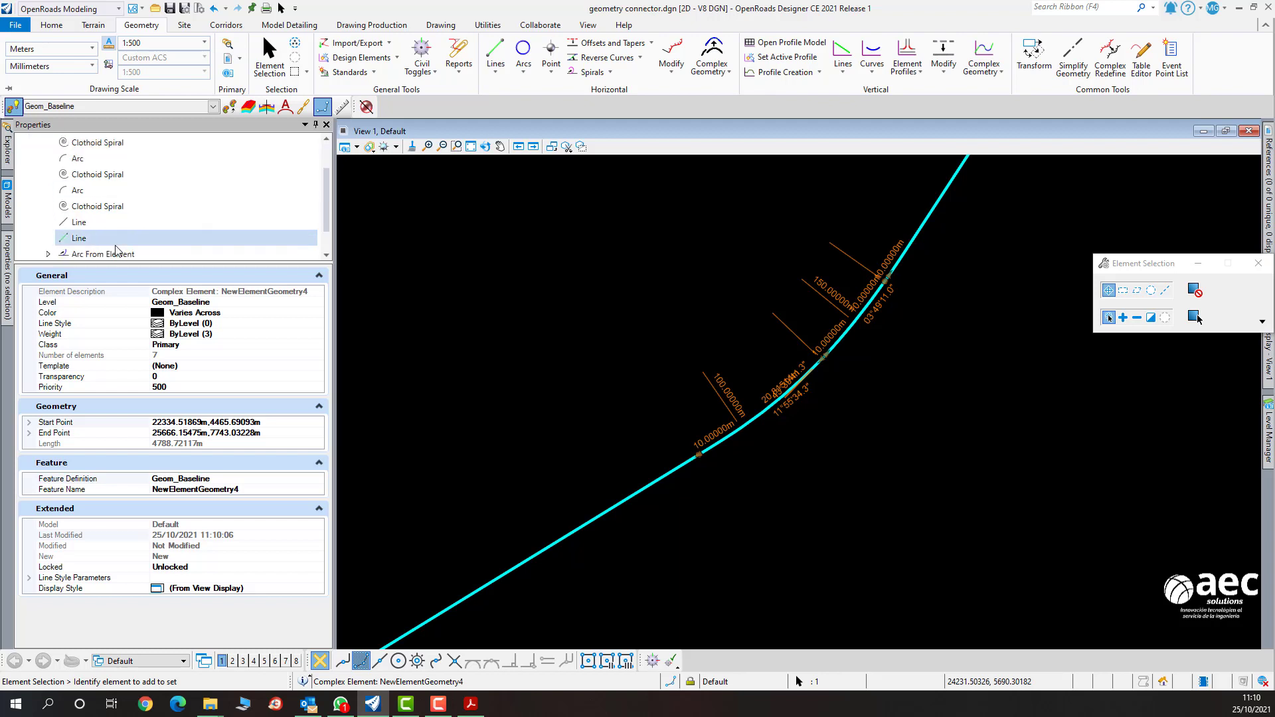
pyautogui.scroll(-1, 193, 233)
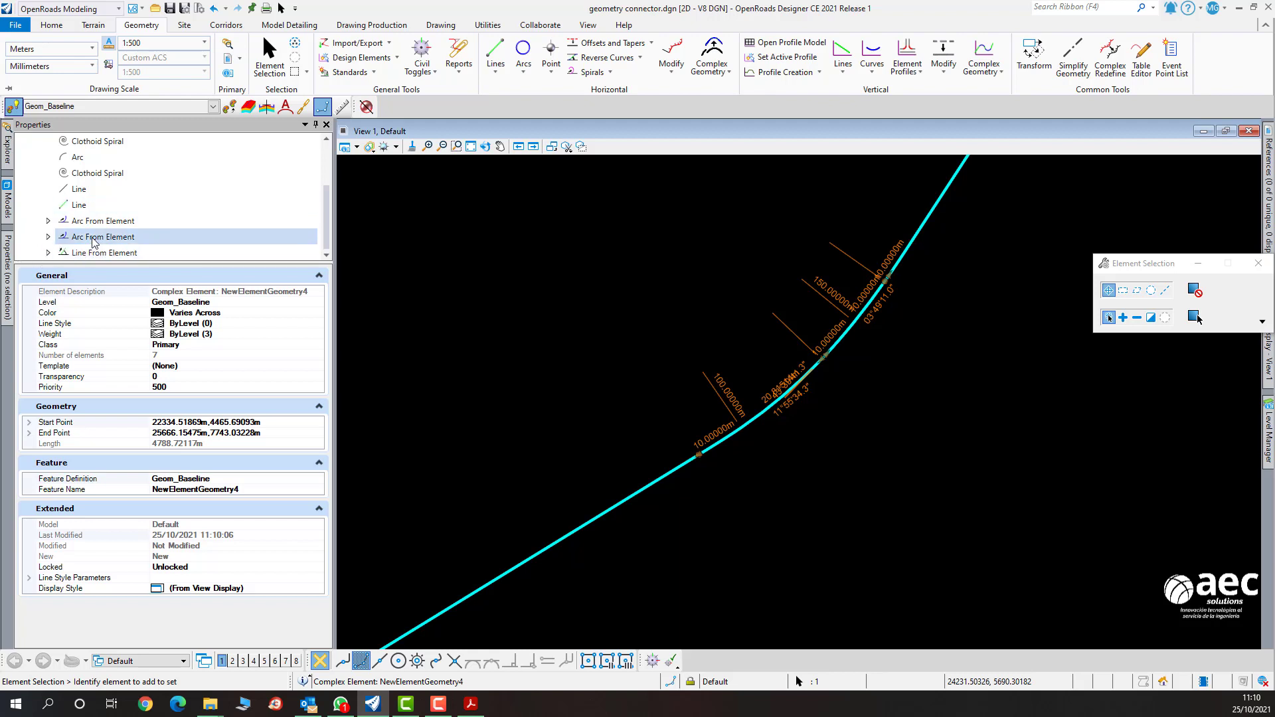
# Clear the selection and bring the two lines beside the CURVA EN VUELTA label into view.
pyautogui.click(630, 295)
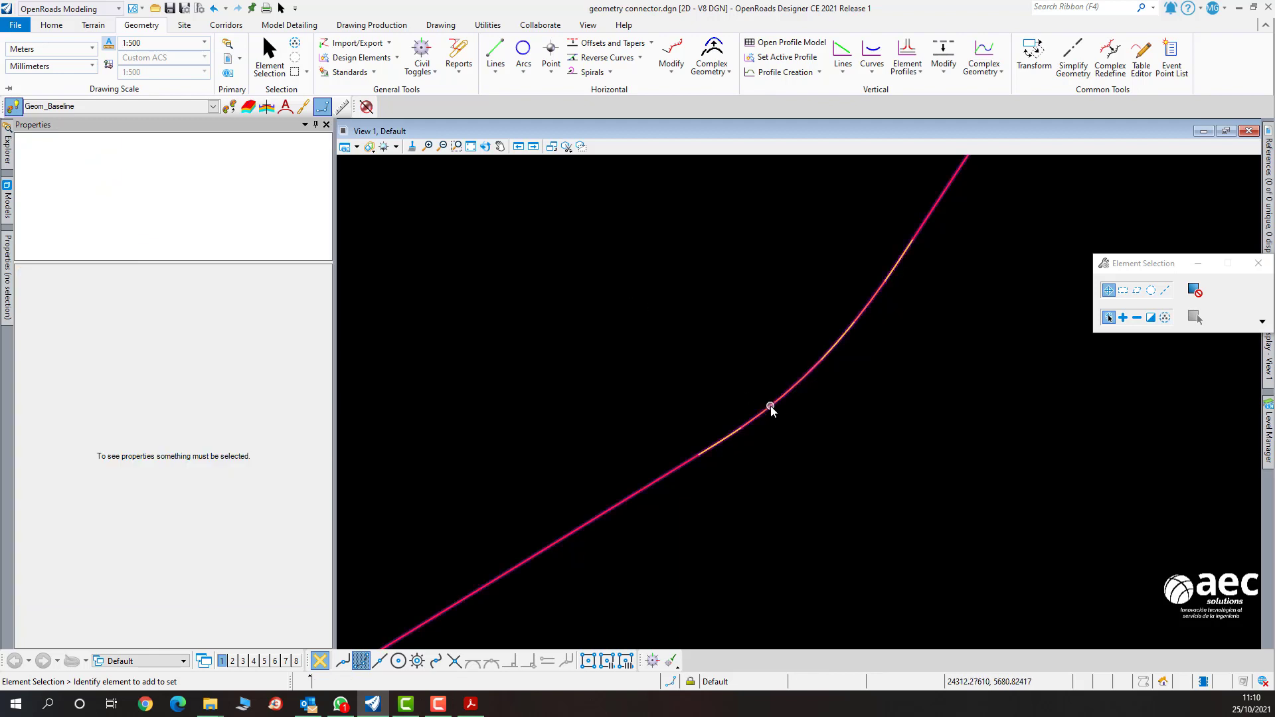
pyautogui.scroll(-6, 708, 302)
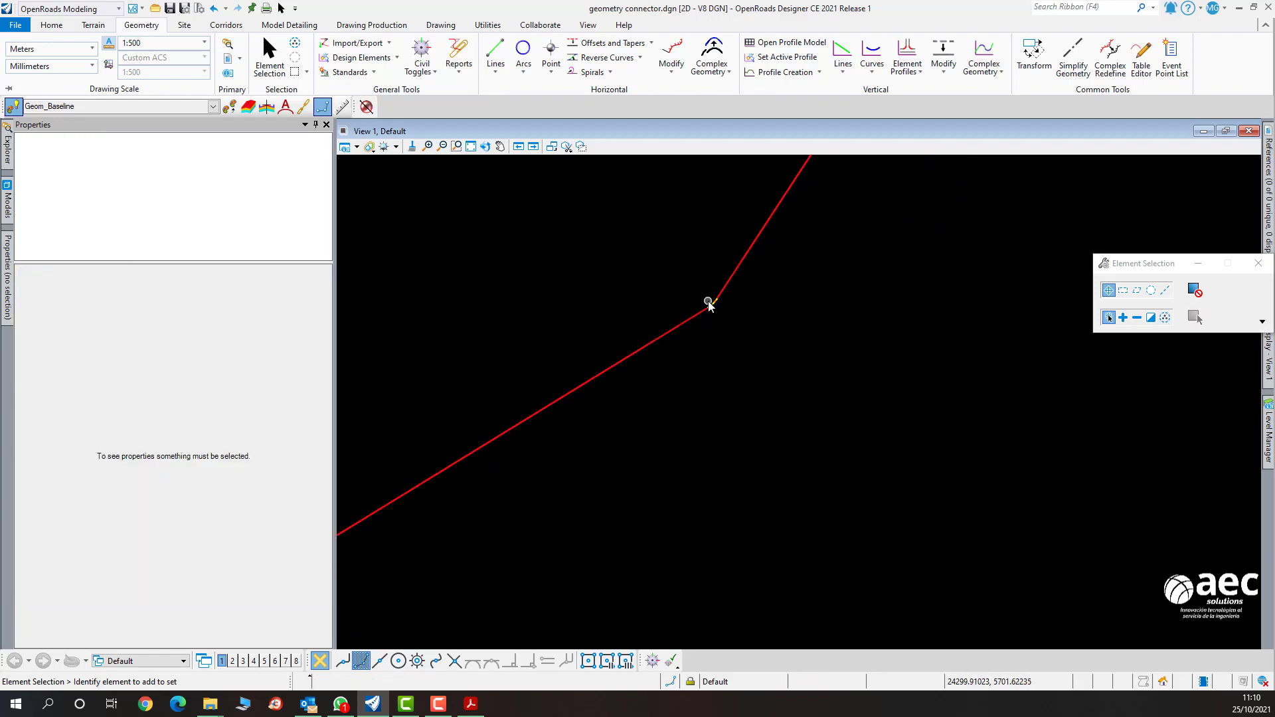
pyautogui.scroll(4, 923, 319)
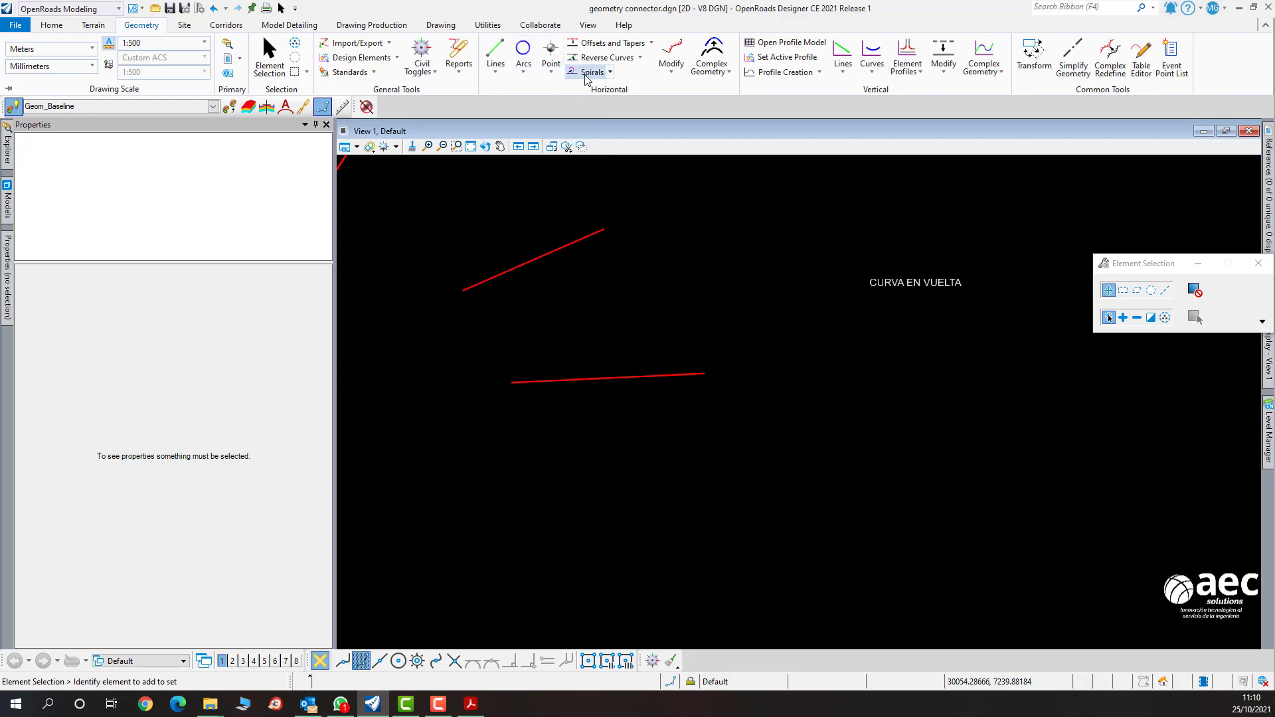
# Try a looping Simple Arc between the two red lines beside the CURVA EN VUELTA label, trimming both.
pyautogui.click(532, 74)
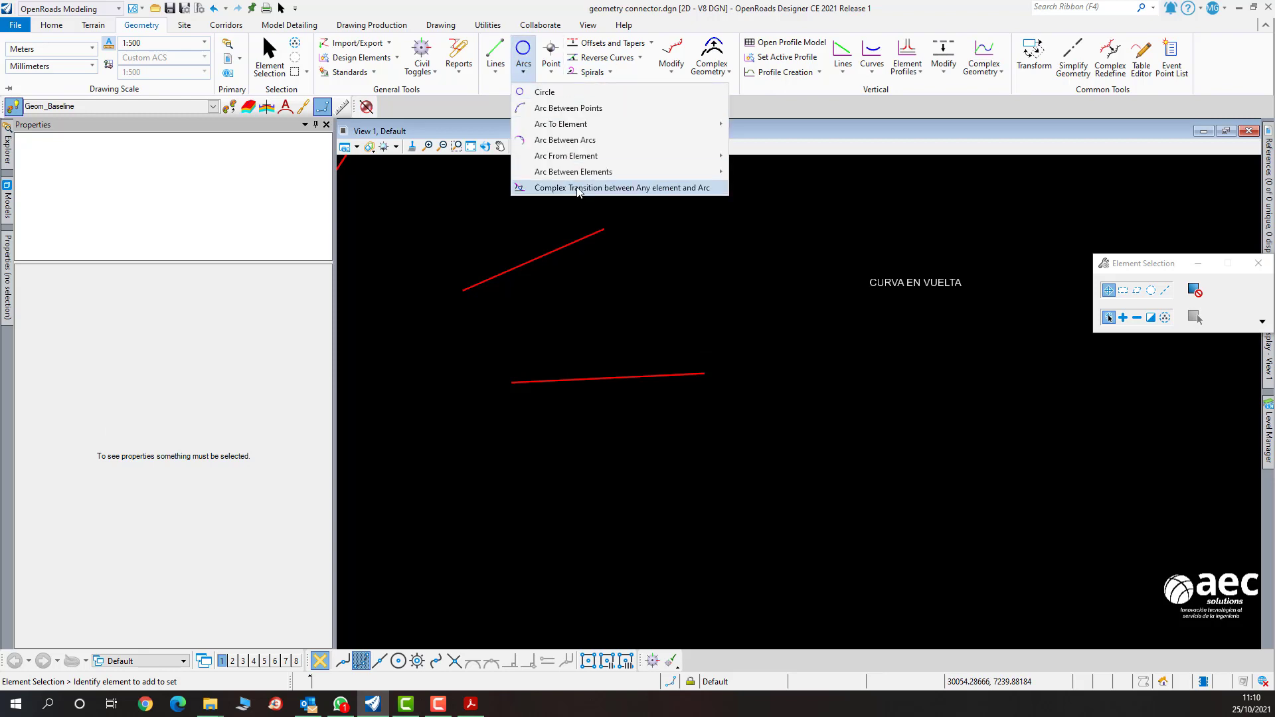
pyautogui.moveTo(590, 171)
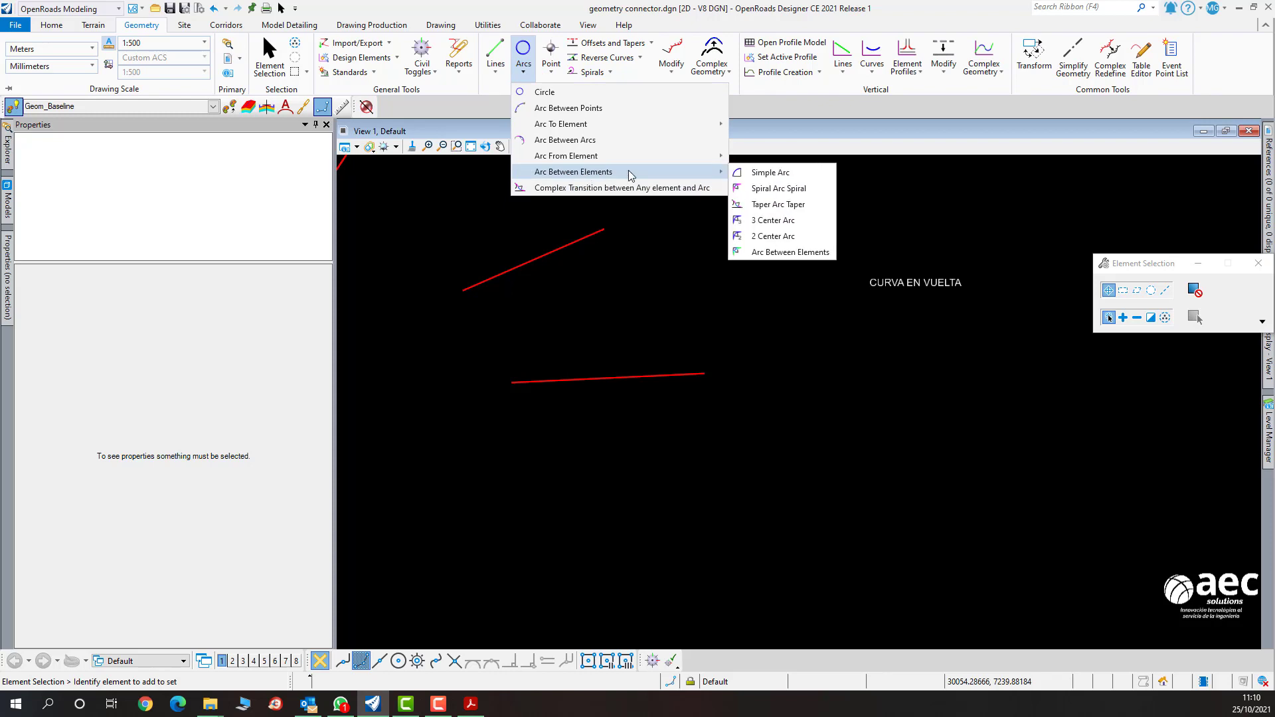
pyautogui.click(748, 174)
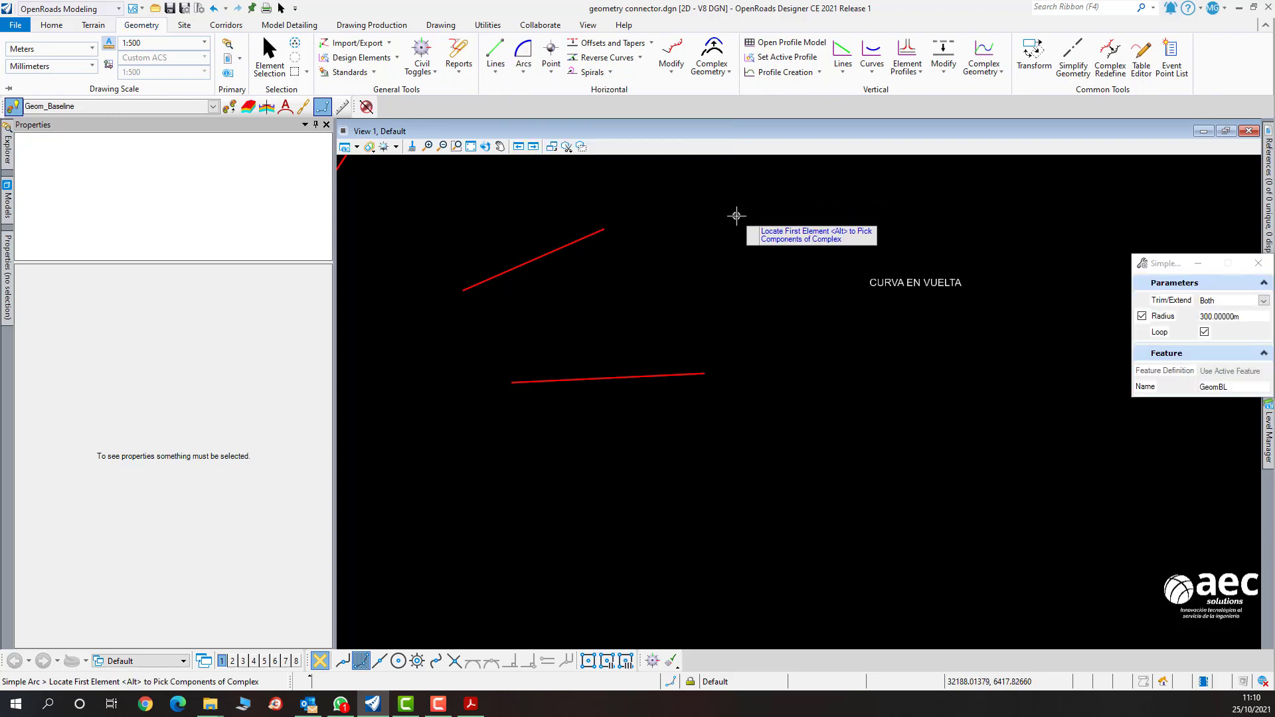
pyautogui.click(1142, 264)
pyautogui.click(971, 252)
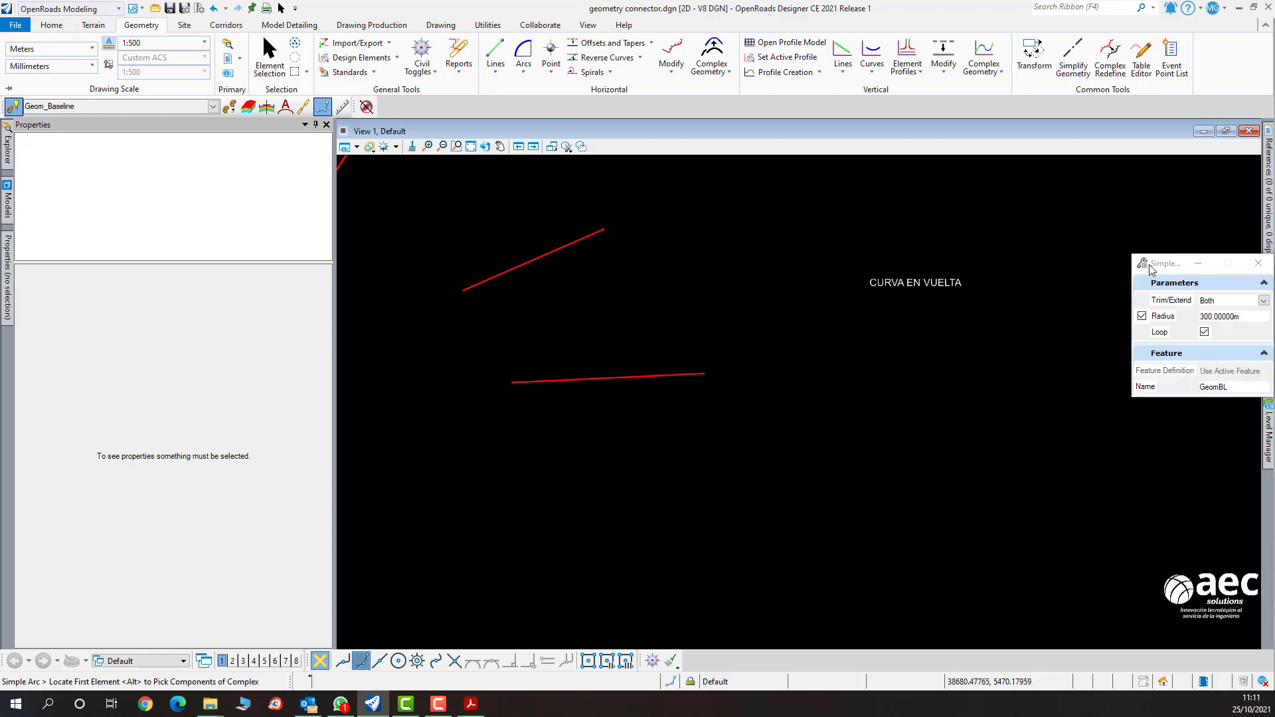
pyautogui.moveTo(1151, 265); pyautogui.dragTo(851, 275)
pyautogui.click(905, 344)
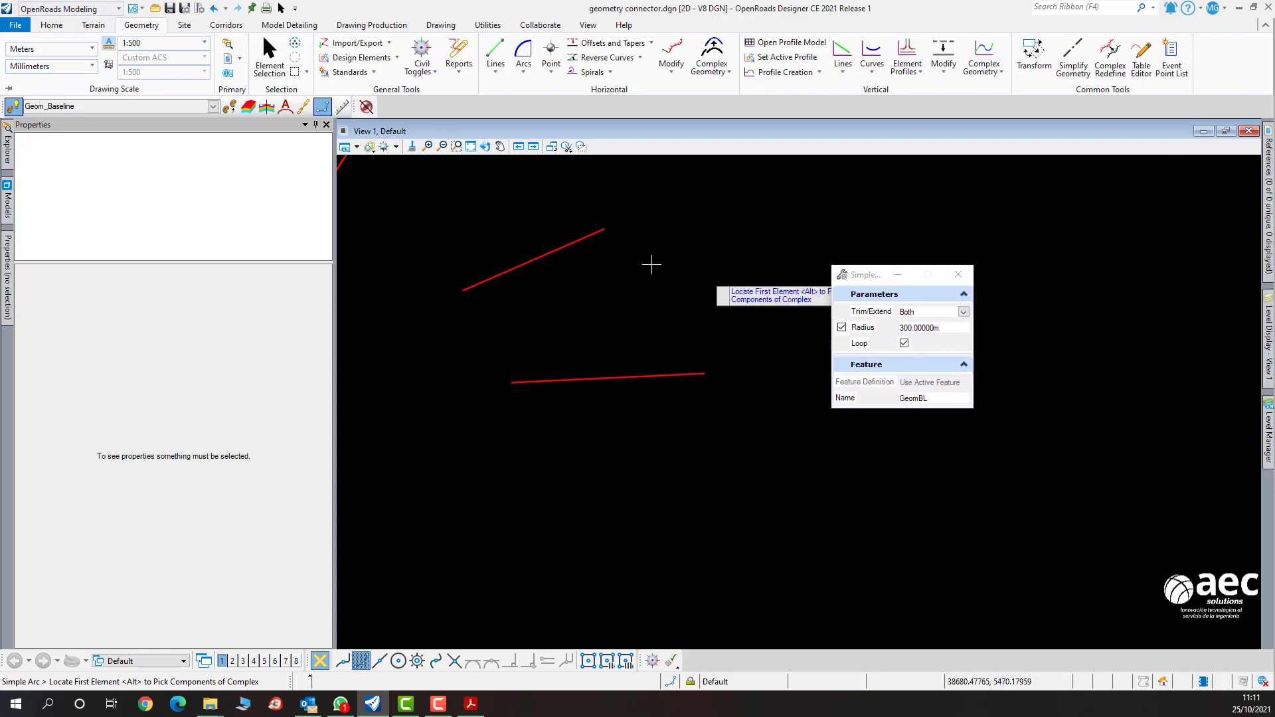
pyautogui.click(572, 241)
pyautogui.click(695, 375)
# Try a 500 m radius for the looping arc between the two lines, and leave the Simple Arc tool.
pyautogui.scroll(-8, 662, 326)
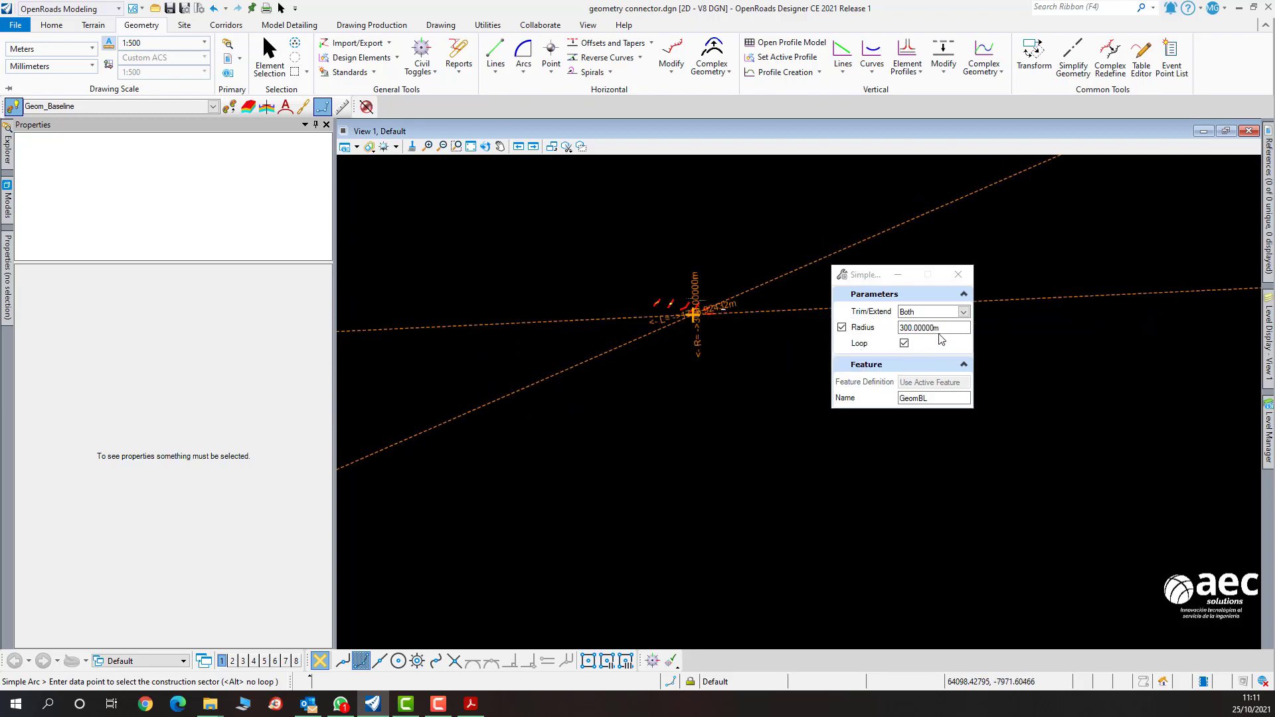
pyautogui.moveTo(725, 310); pyautogui.dragTo(822, 306, button='middle')
pyautogui.scroll(5, 822, 307)
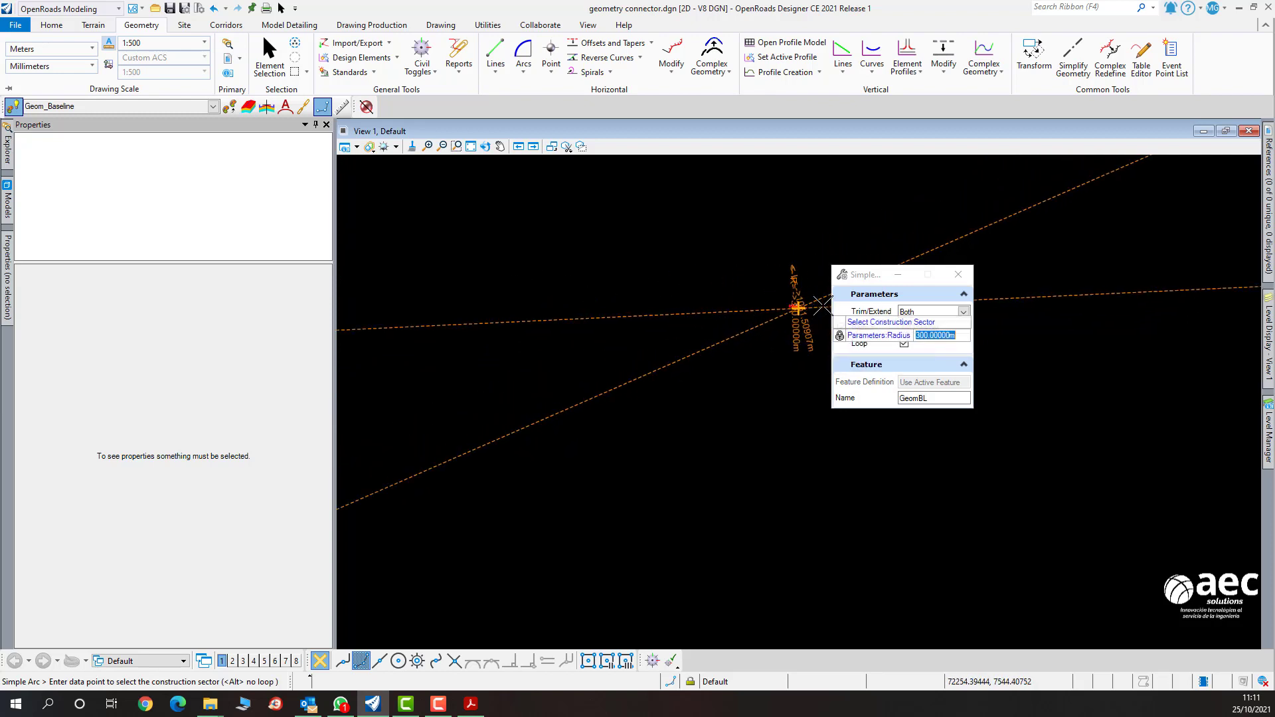
pyautogui.scroll(5, 664, 372)
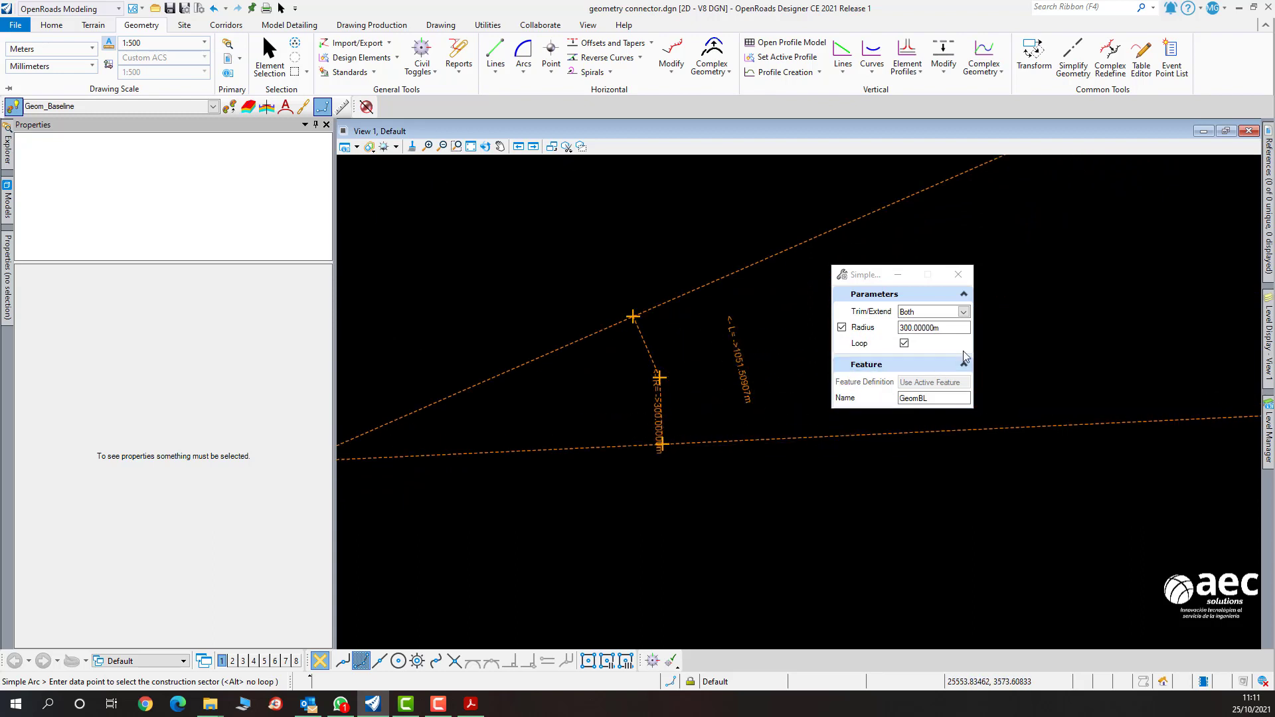
pyautogui.scroll(-2, 686, 347)
pyautogui.scroll(2, 686, 347)
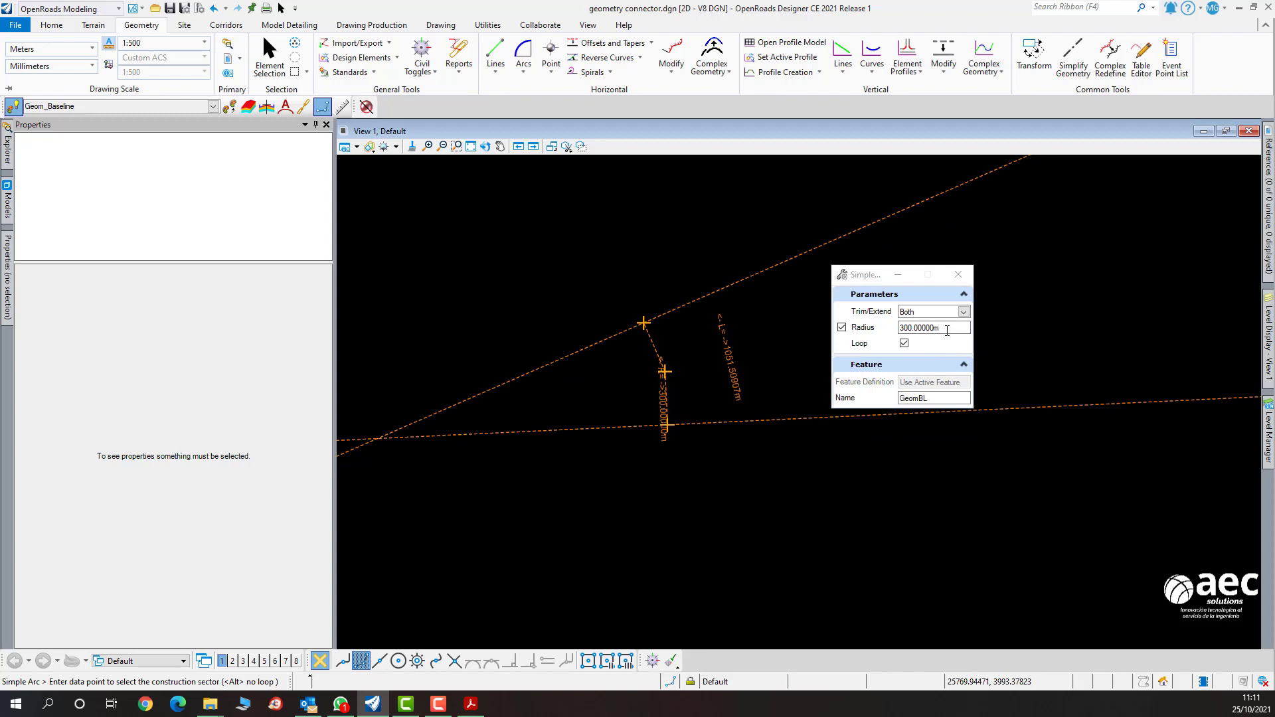
pyautogui.moveTo(948, 329); pyautogui.dragTo(878, 331)
pyautogui.write('5')
pyautogui.scroll(-2, 712, 356)
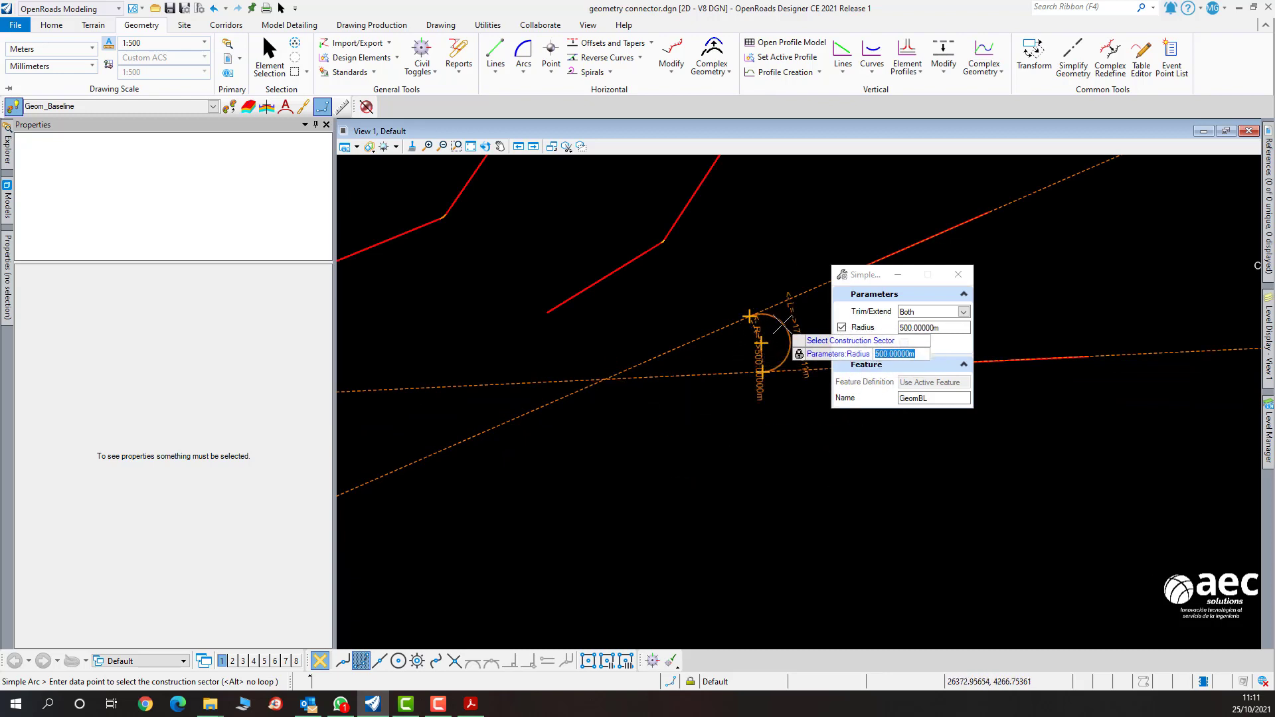
pyautogui.click(783, 325)
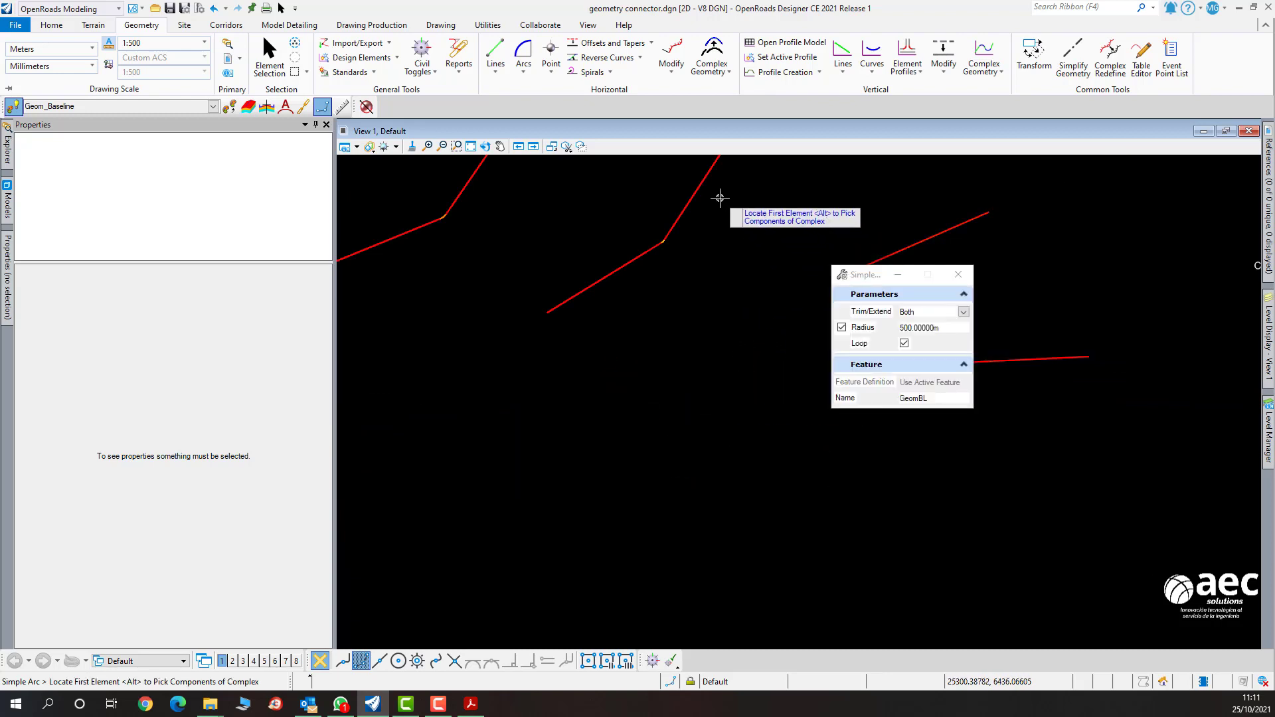
pyautogui.moveTo(870, 276); pyautogui.dragTo(570, 458)
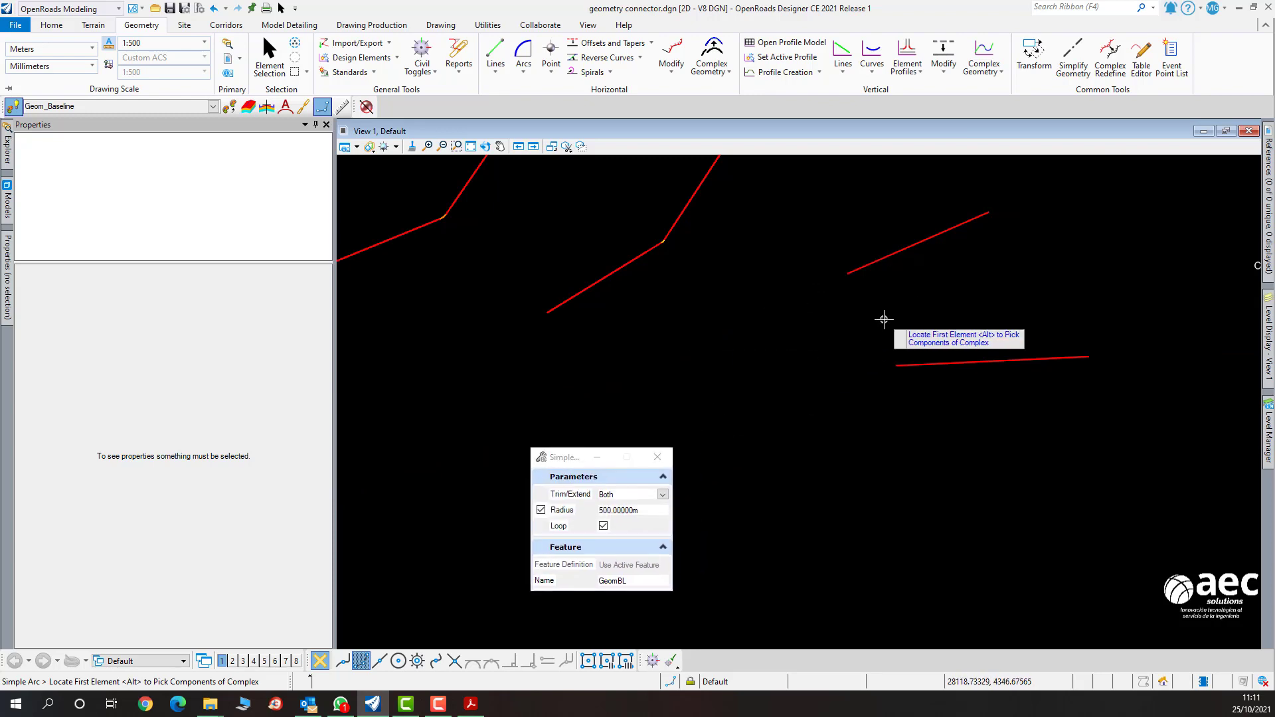
pyautogui.click(281, 10)
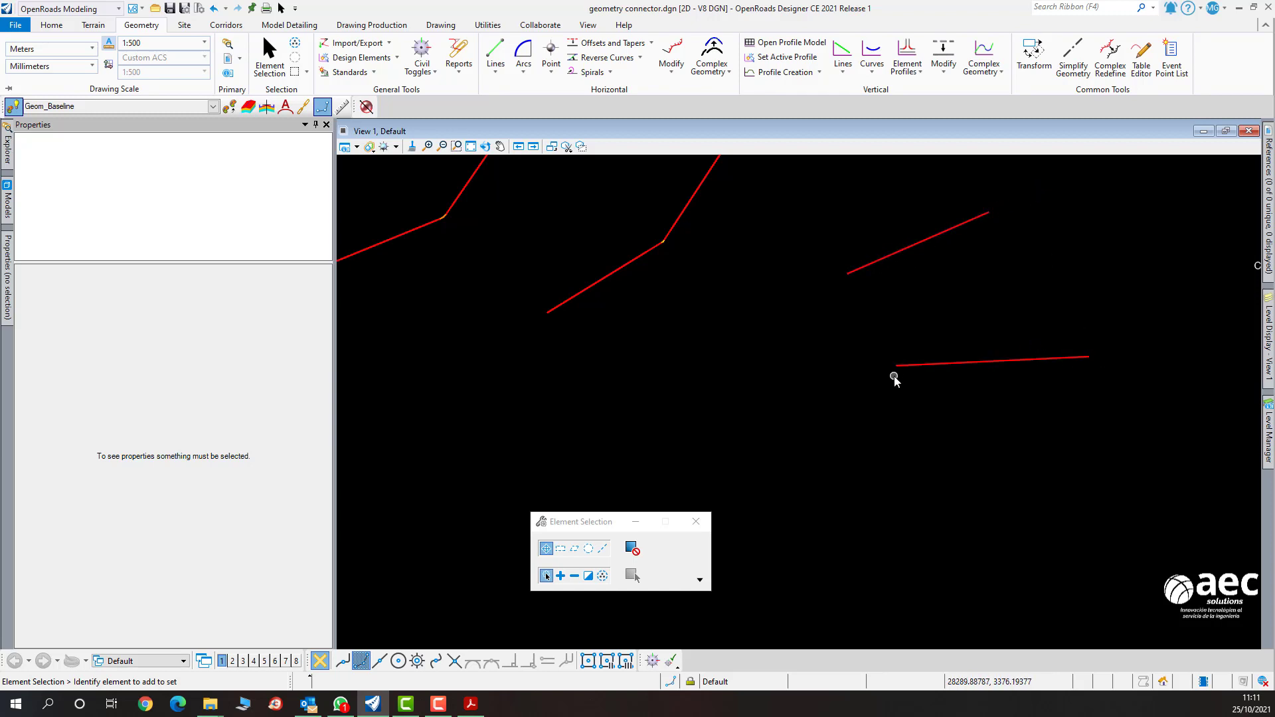
pyautogui.moveTo(1034, 411); pyautogui.dragTo(757, 447, button='middle')
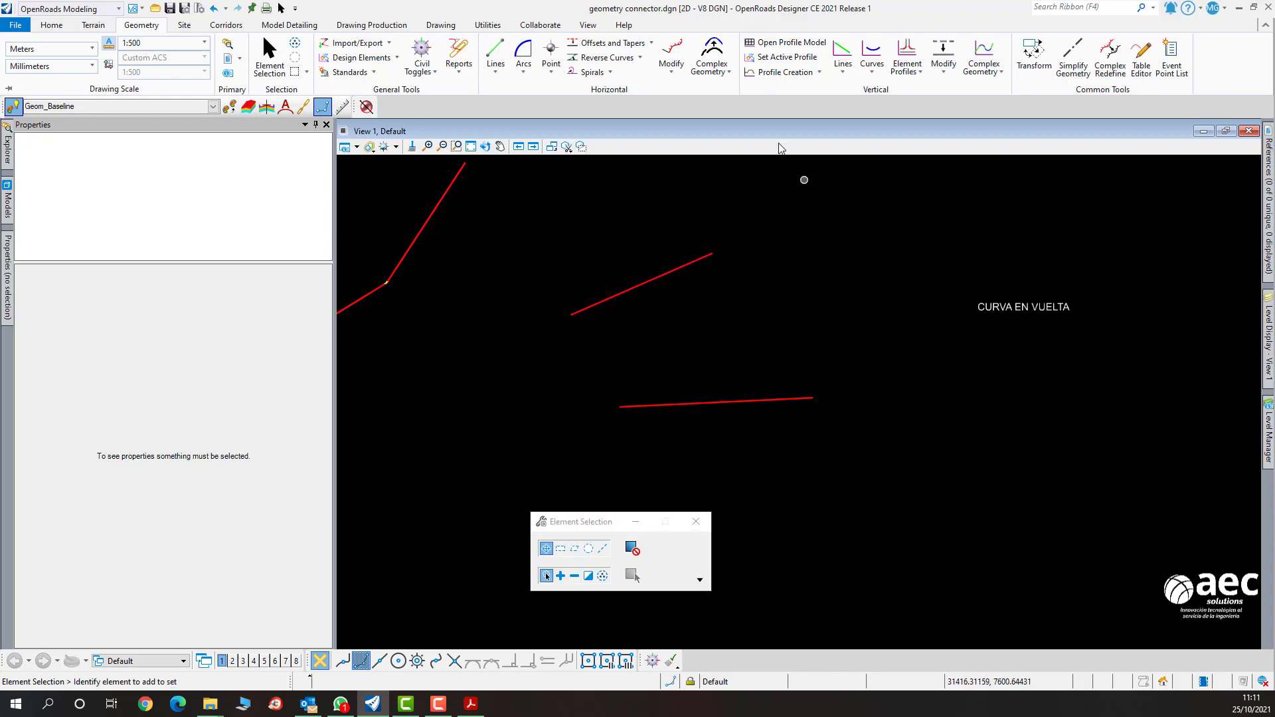
pyautogui.click(712, 50)
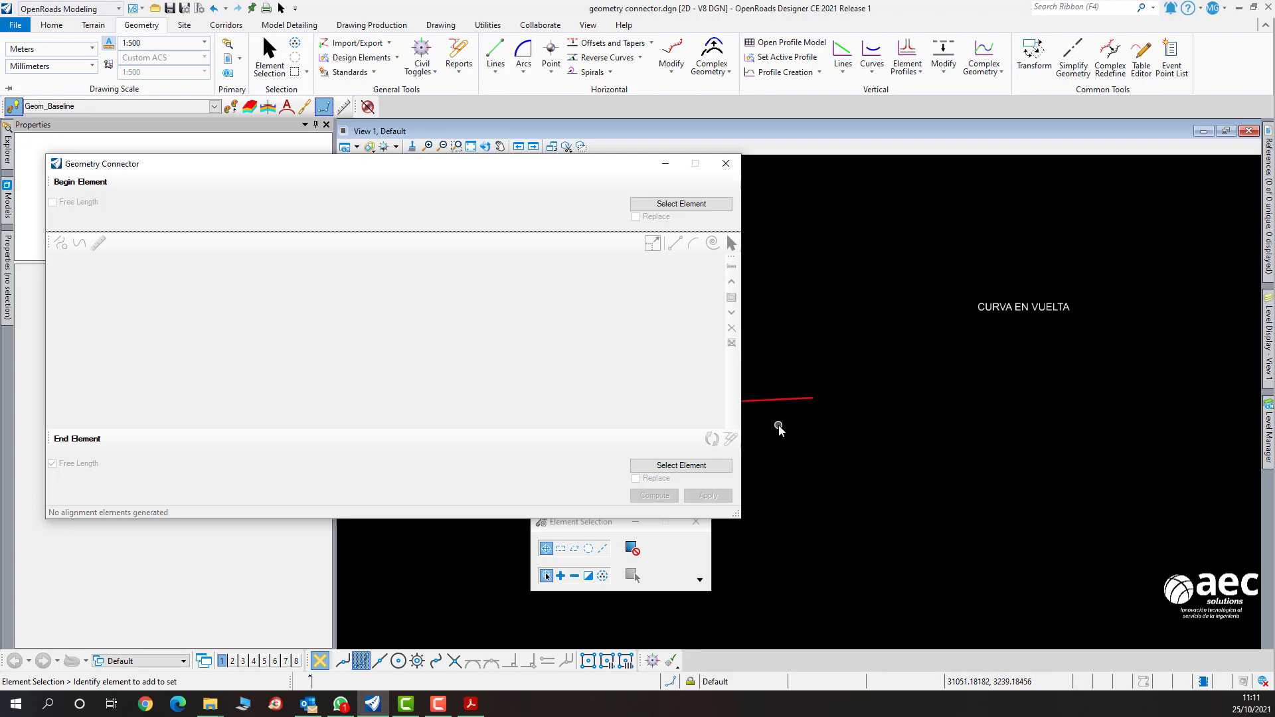
pyautogui.moveTo(812, 421); pyautogui.dragTo(914, 449, button='middle')
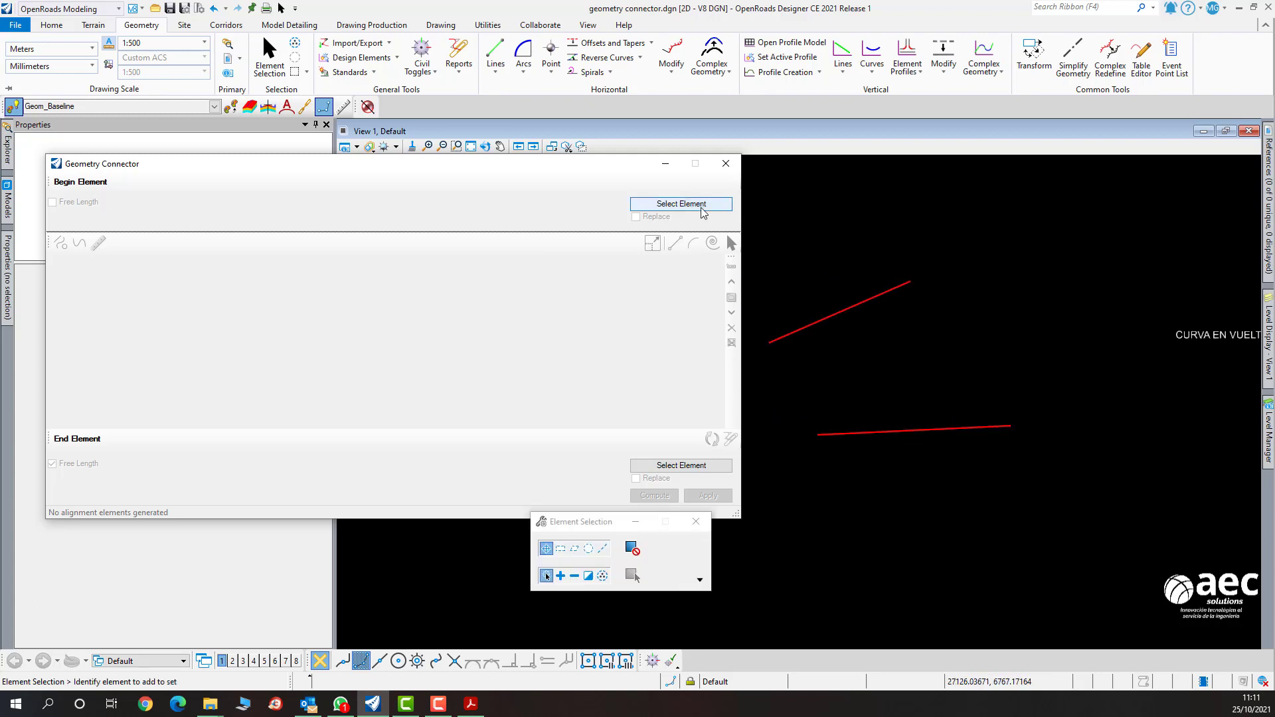
pyautogui.click(672, 204)
pyautogui.click(906, 432)
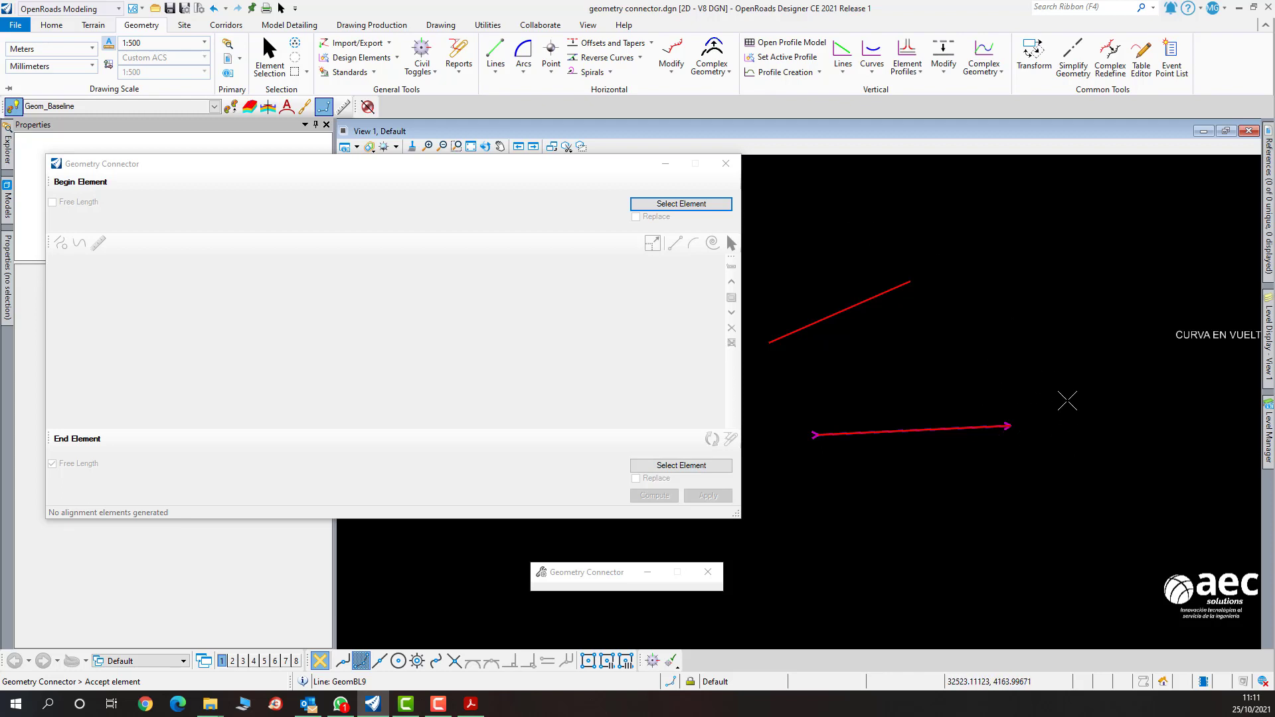
pyautogui.click(269, 56)
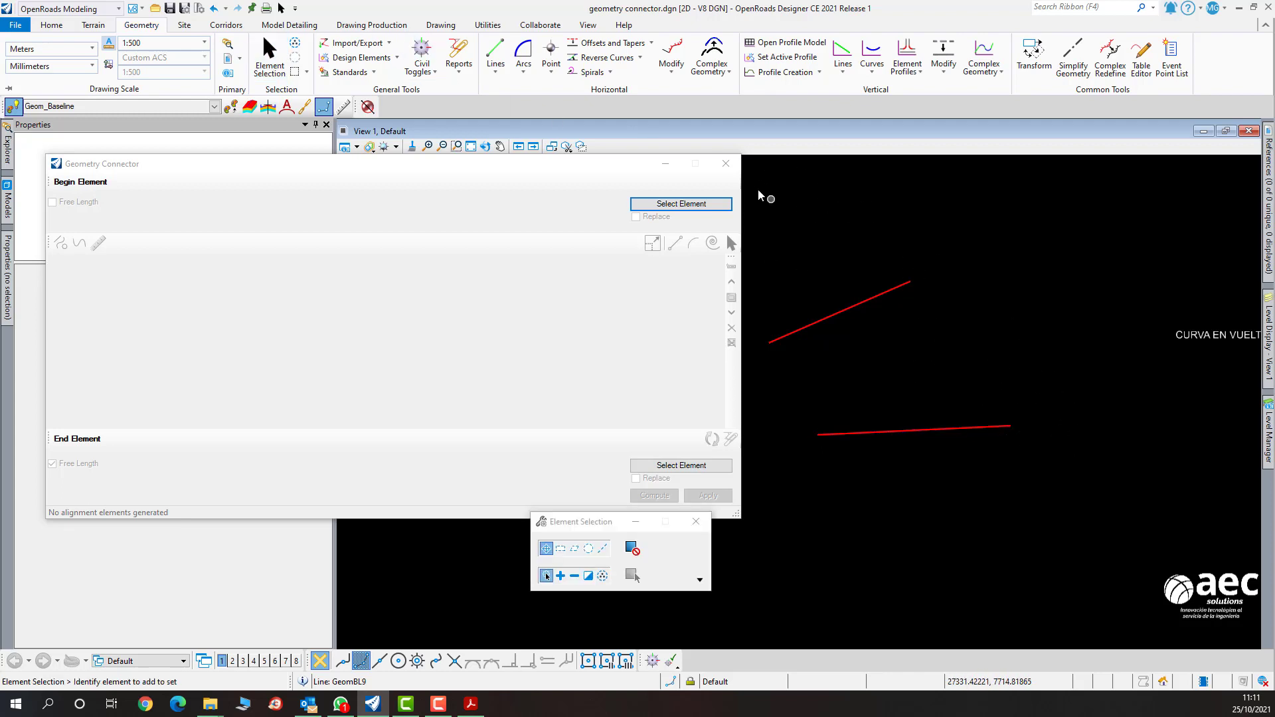
pyautogui.click(726, 164)
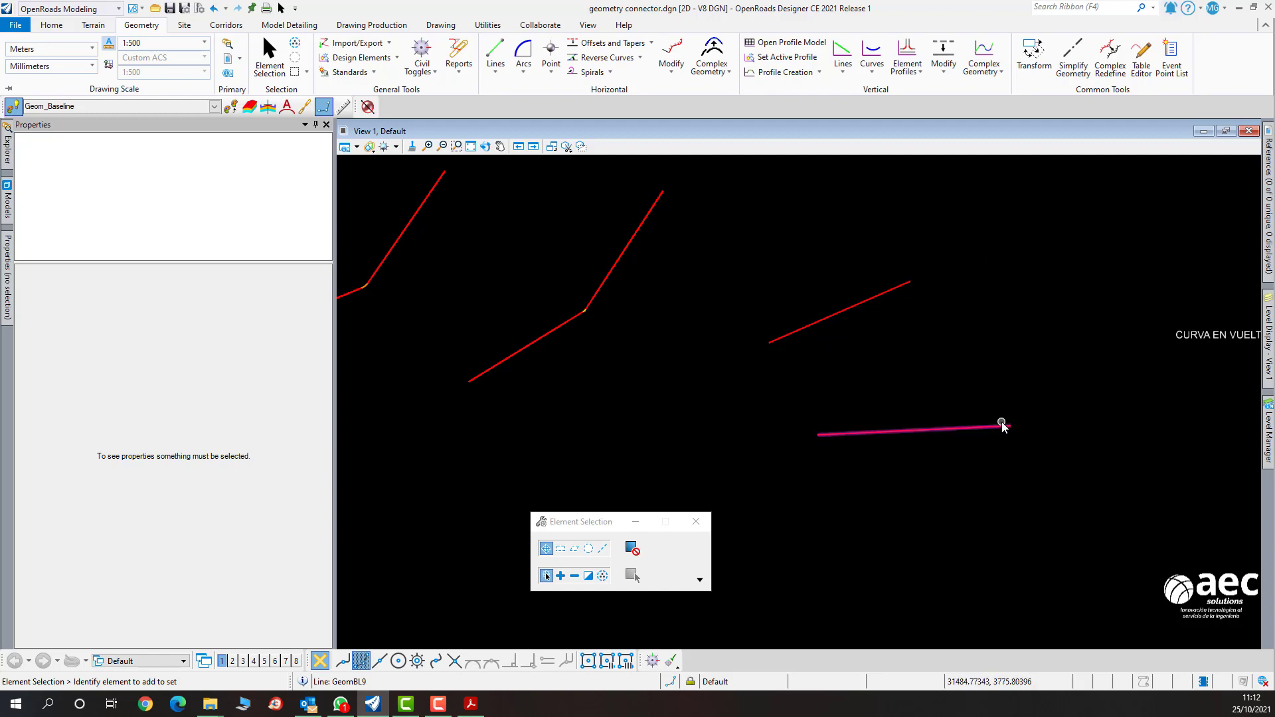
# Transpose the lower of the two separate lines to reverse its direction.
pyautogui.click(672, 66)
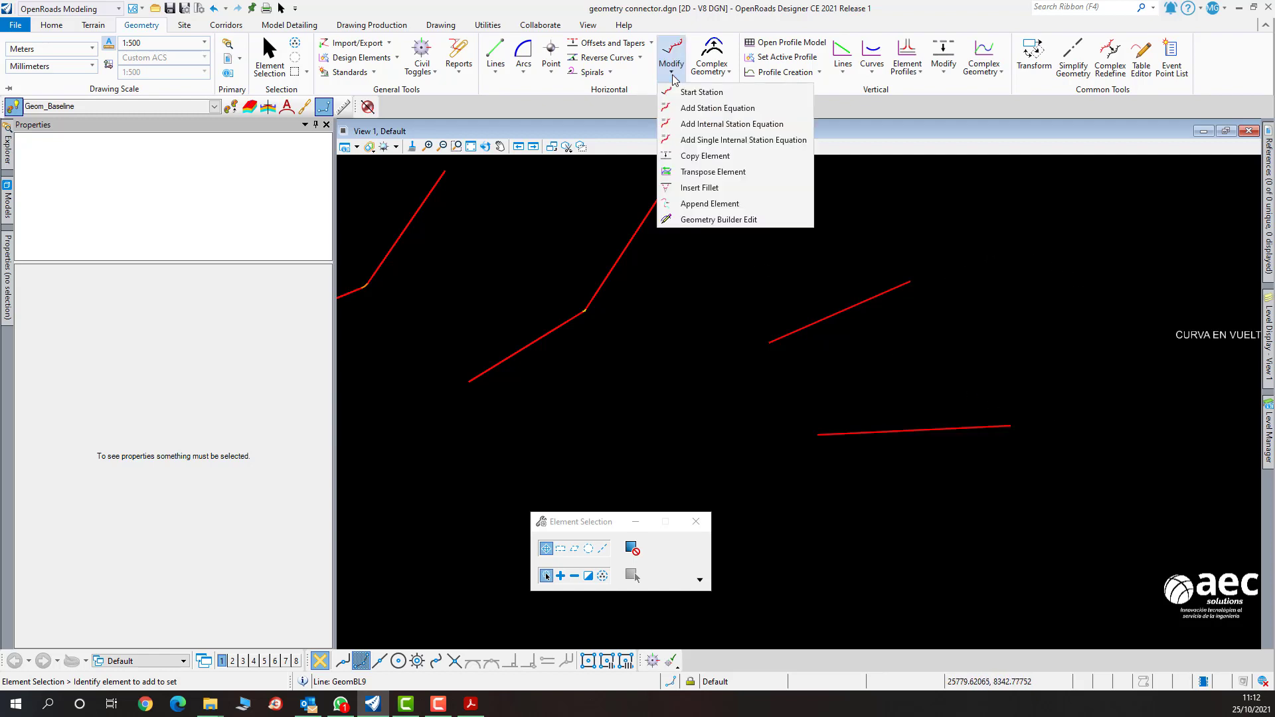
pyautogui.click(729, 172)
pyautogui.click(947, 426)
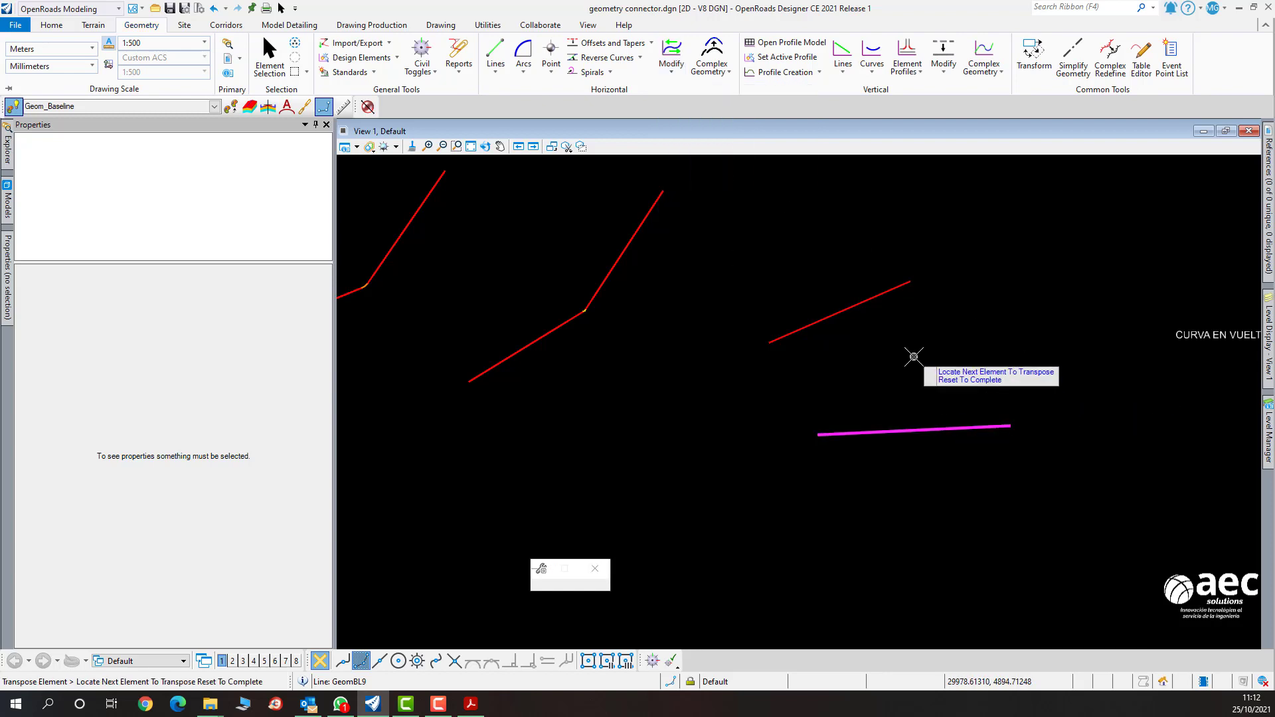
pyautogui.rightClick(914, 356)
pyautogui.click(913, 357)
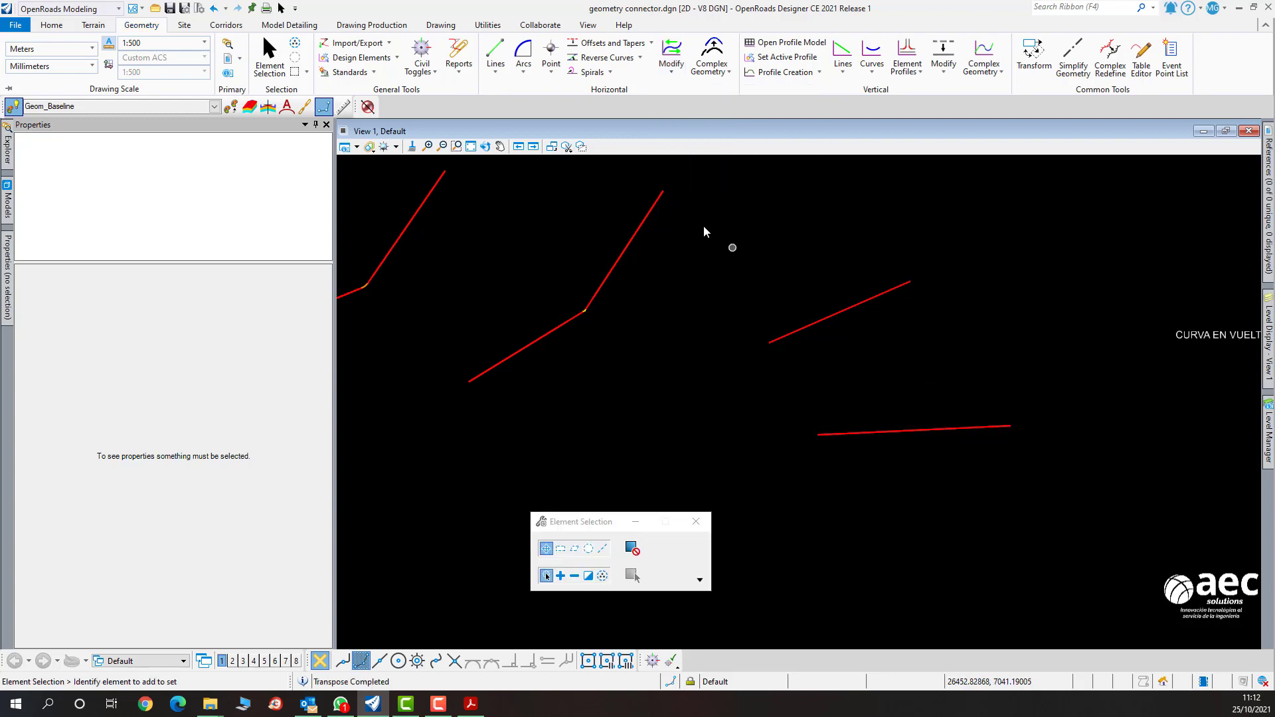
# Start the Geometry Connector and set the upper line, GeomBL8, as the begin element.
pyautogui.click(711, 52)
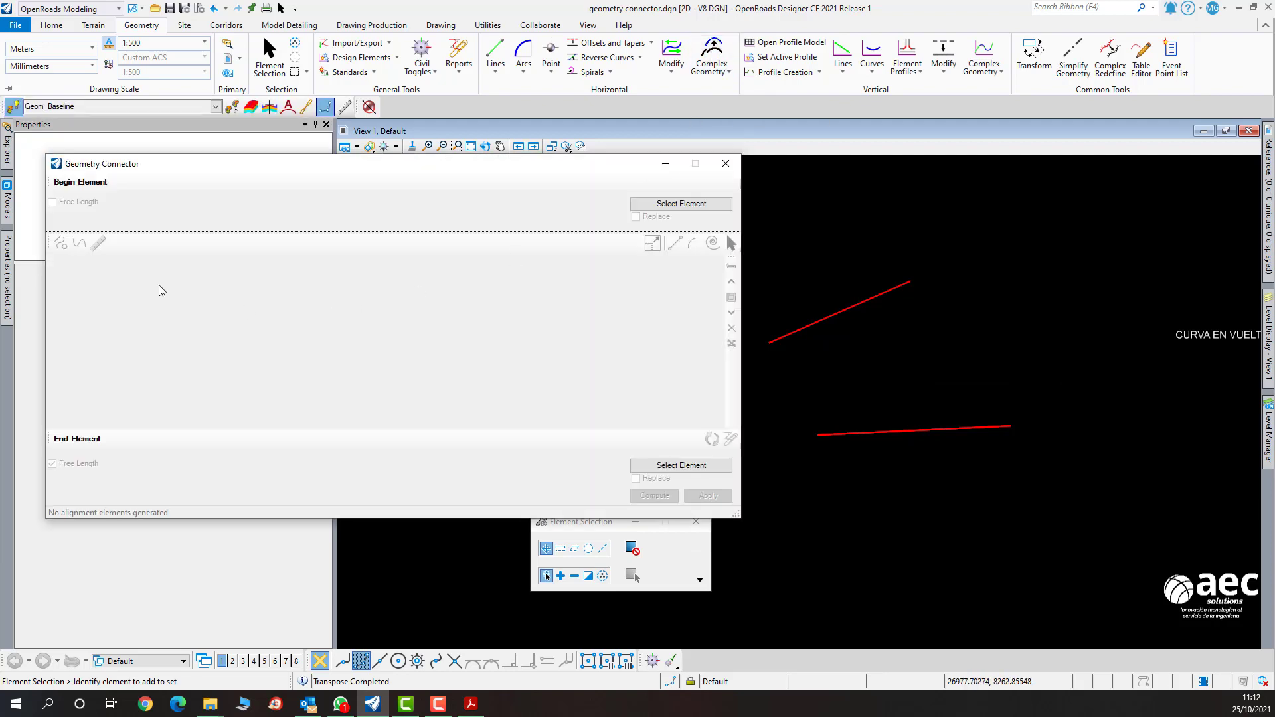
pyautogui.click(681, 203)
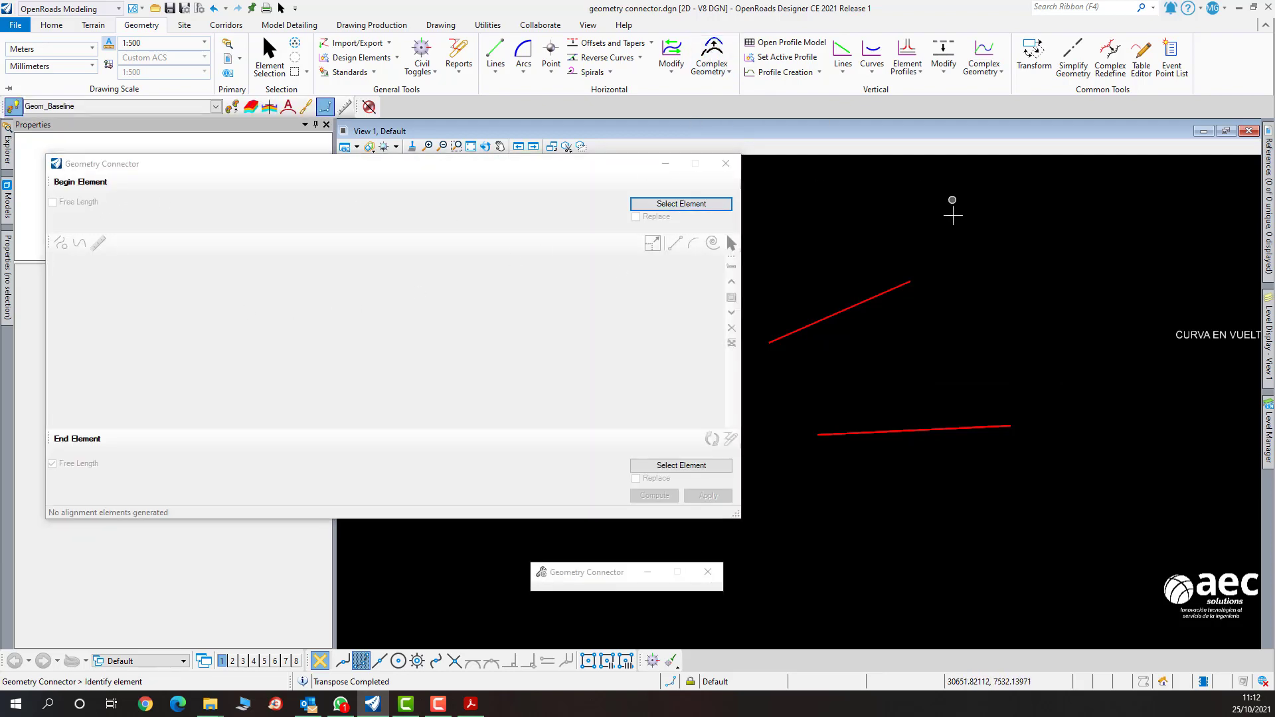
pyautogui.click(902, 285)
pyautogui.click(946, 325)
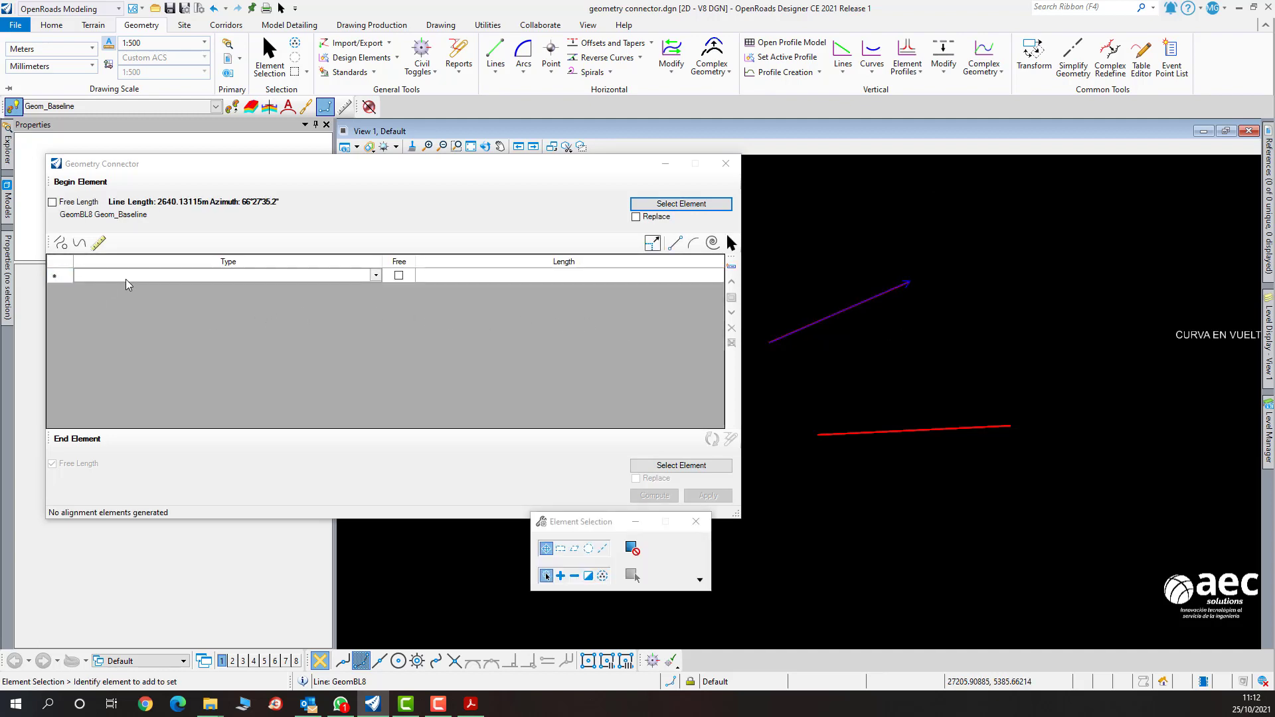
# Add two consecutive right-hand arcs to the connector's list of elements.
pyautogui.click(376, 276)
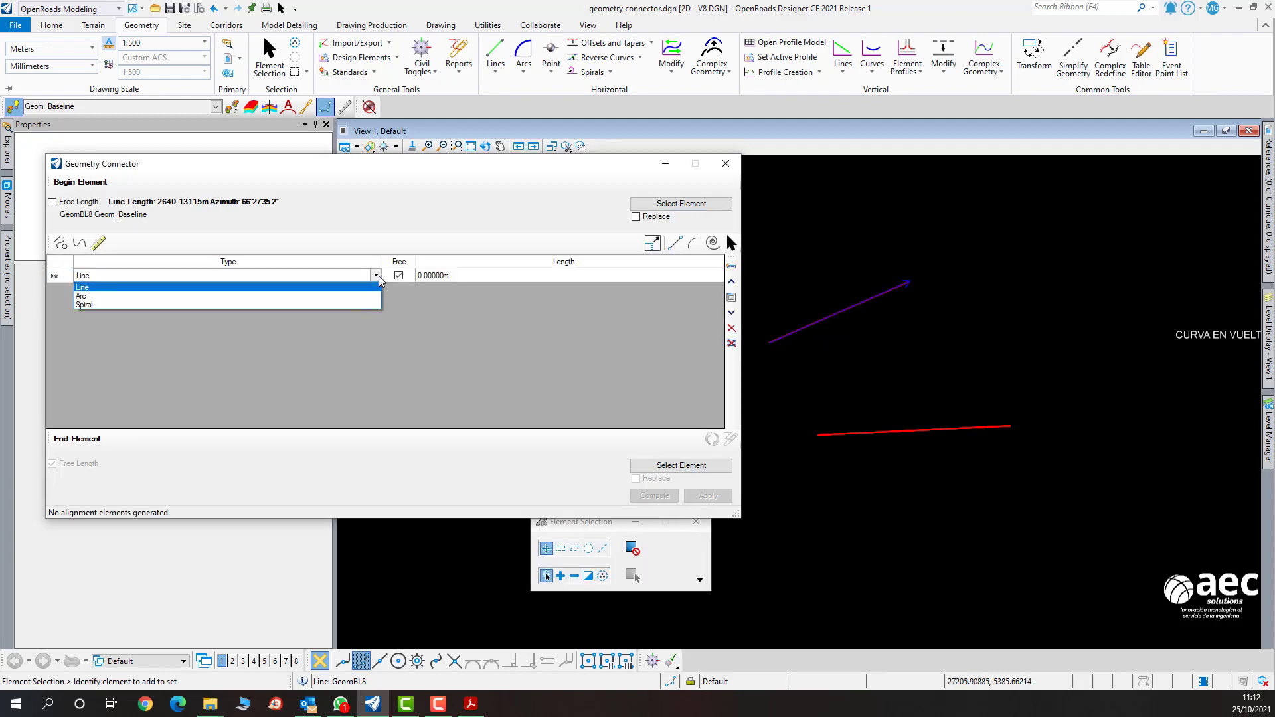
pyautogui.click(207, 296)
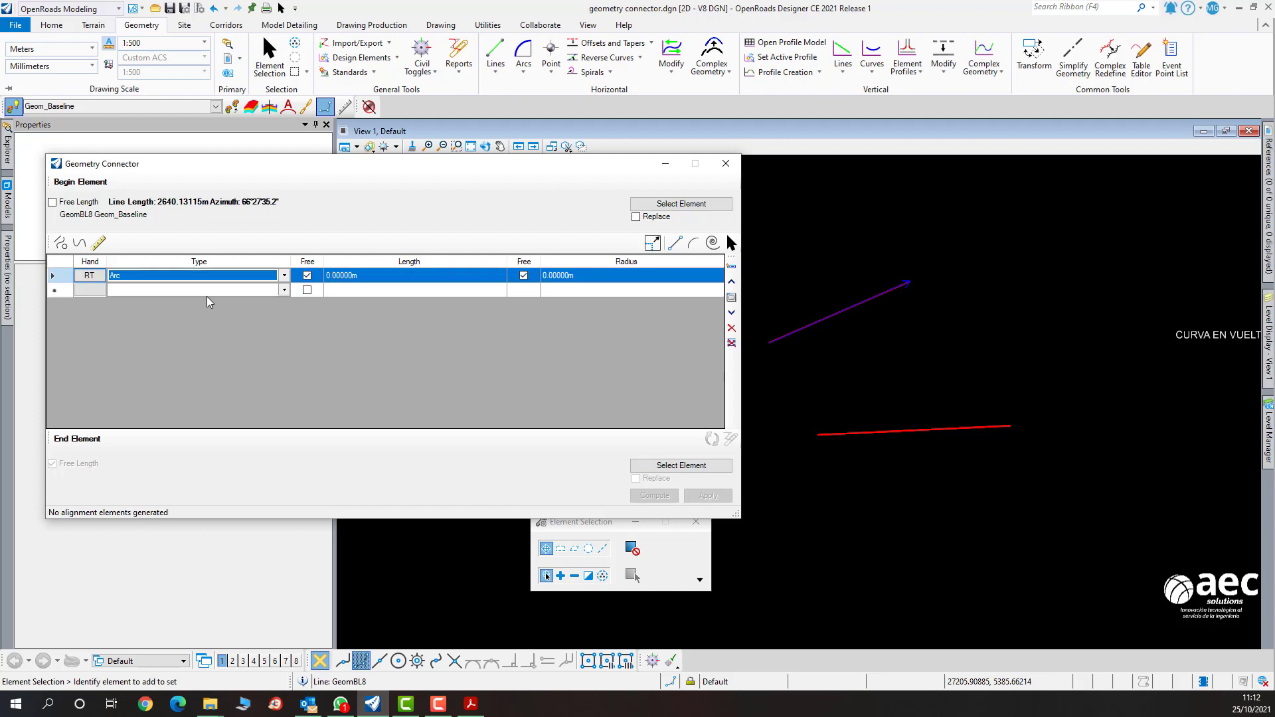
pyautogui.click(284, 290)
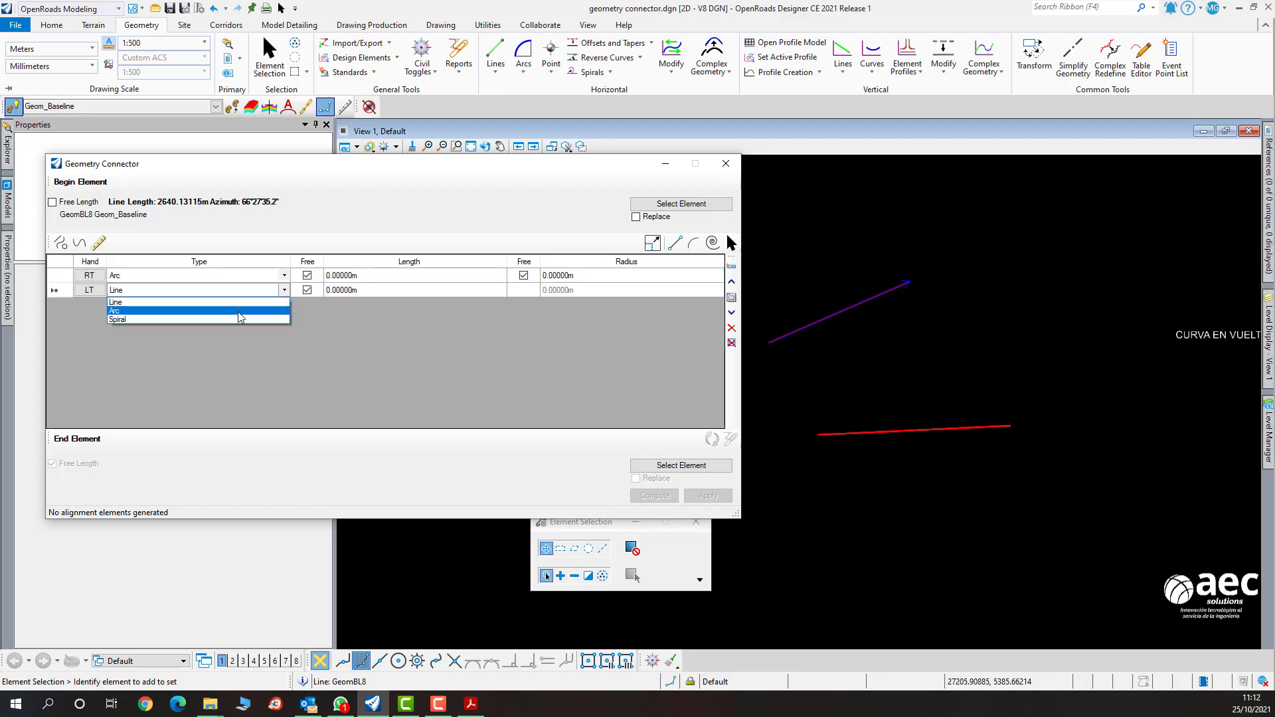
pyautogui.click(237, 311)
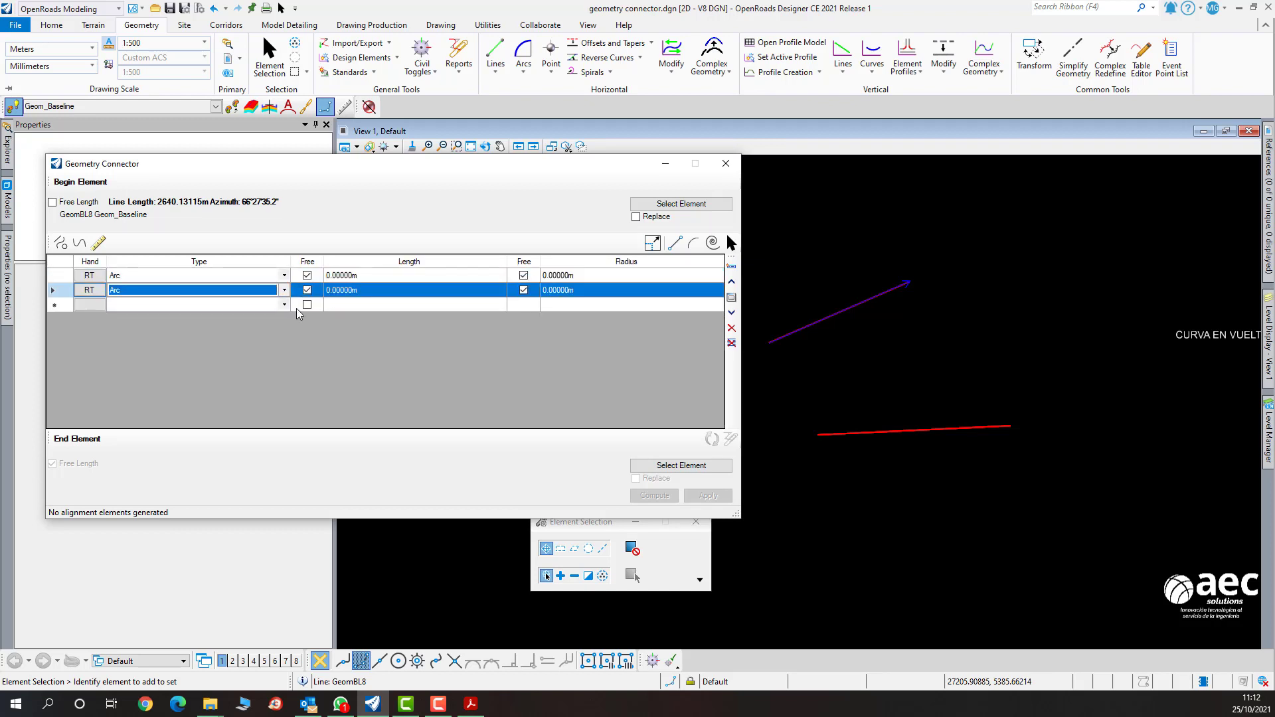
# Set the first arc's radius to 300 m and the second arc's radius to 500 m.
pyautogui.click(592, 275)
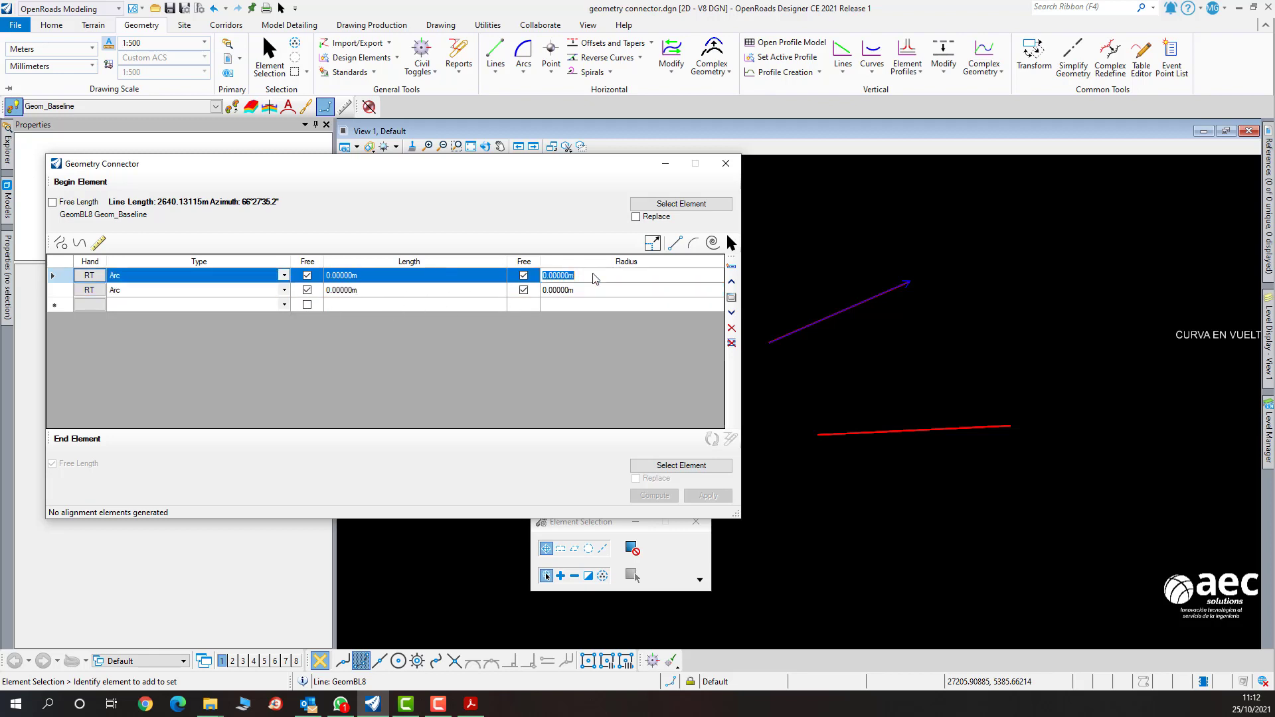
pyautogui.write('300')
pyautogui.click(591, 291)
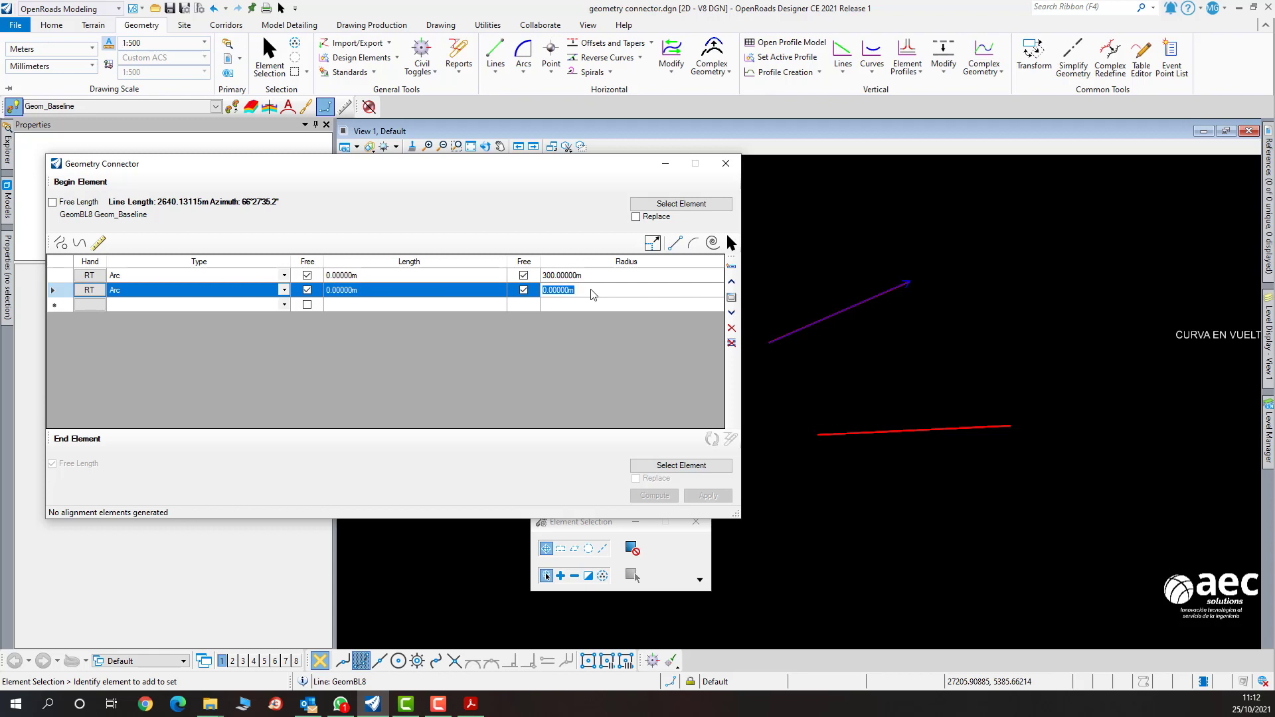
pyautogui.write('500')
pyautogui.click(597, 277)
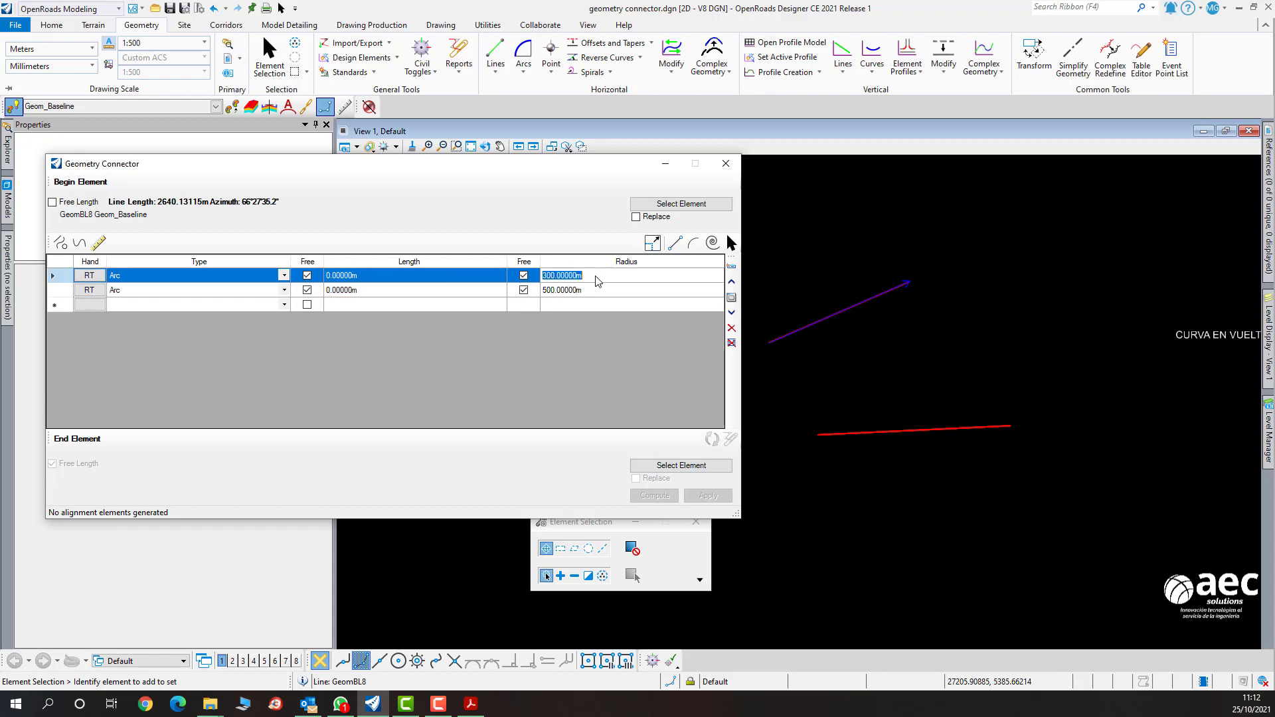
# Try lengths of 200 m and 1200 m for the first arc in the connector's list.
pyautogui.click(381, 277)
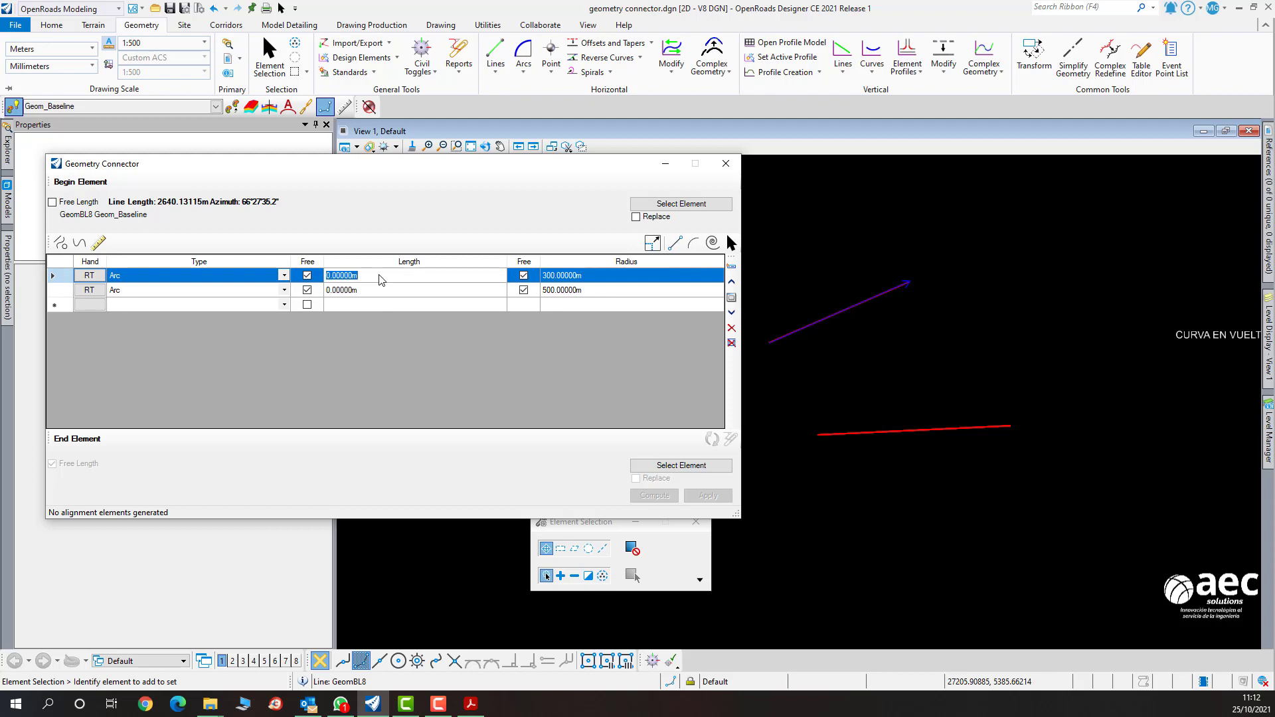
pyautogui.write('200')
pyautogui.press('Return')
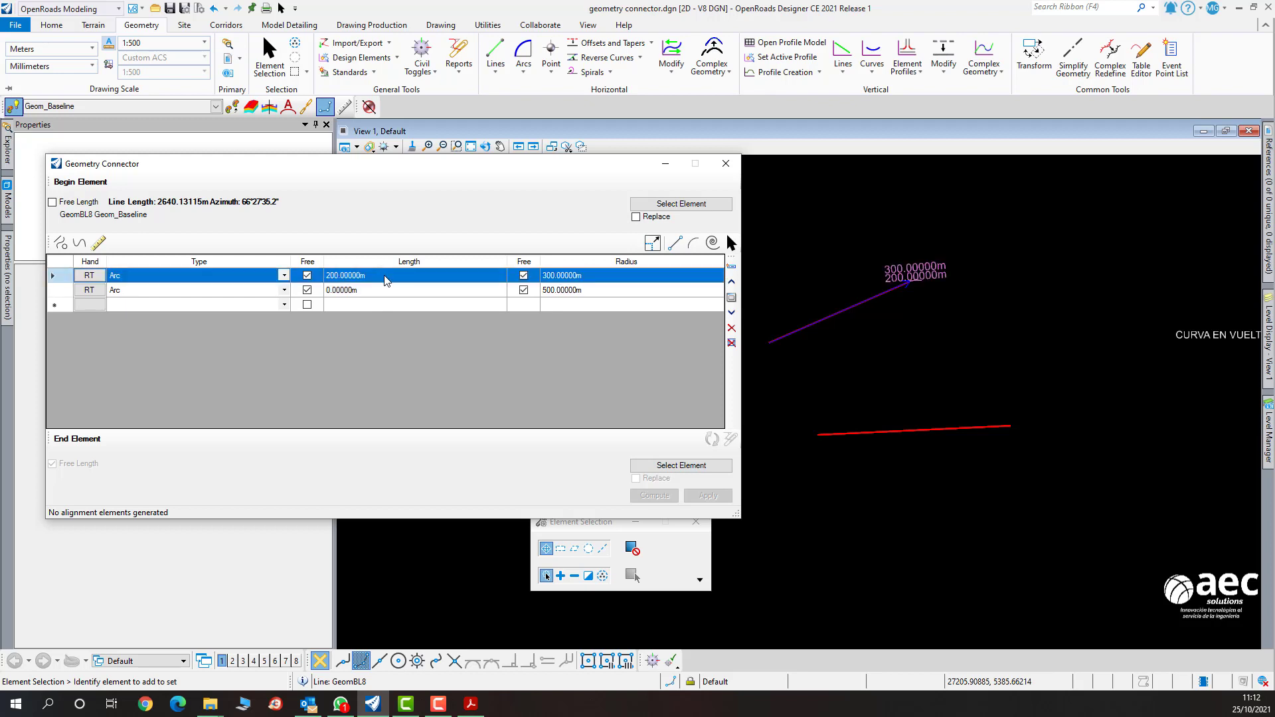
pyautogui.click(400, 278)
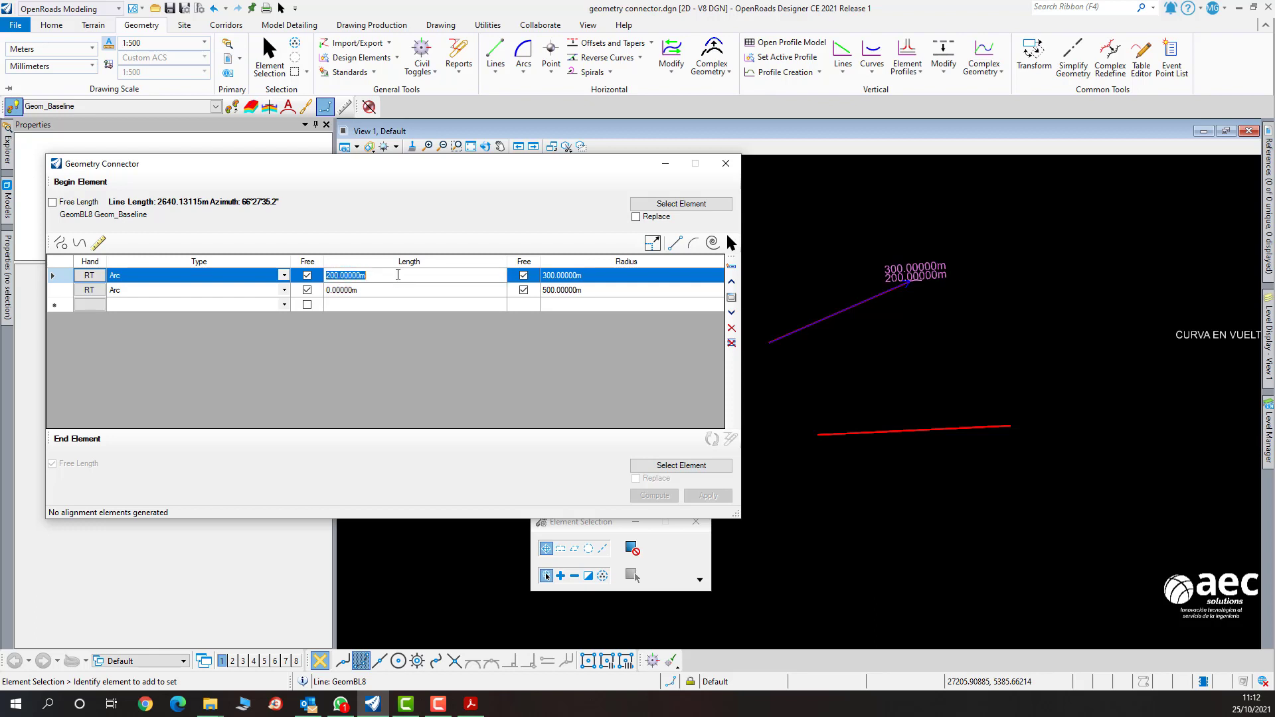
pyautogui.write('1200')
pyautogui.press('Return')
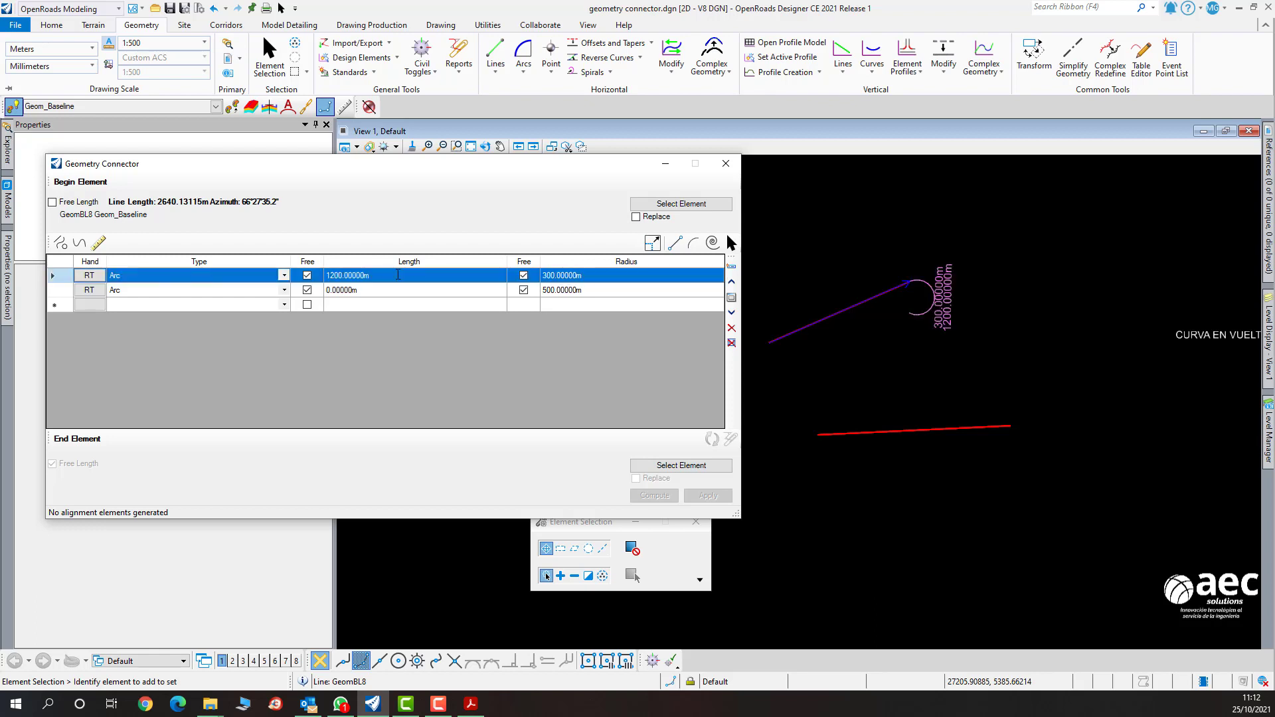
# Set the first arc's length to 600 m in the connector's list of elements.
pyautogui.click(398, 275)
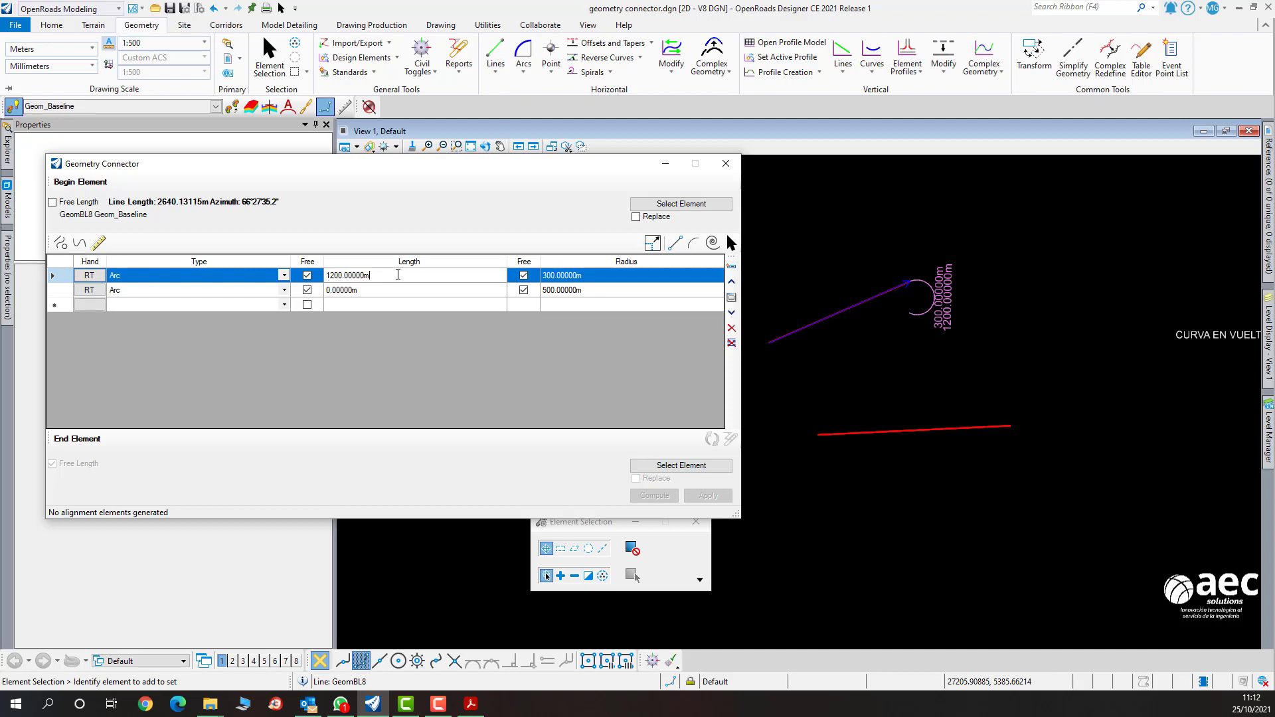
pyautogui.doubleClick(402, 274)
pyautogui.write('600')
pyautogui.press('Return')
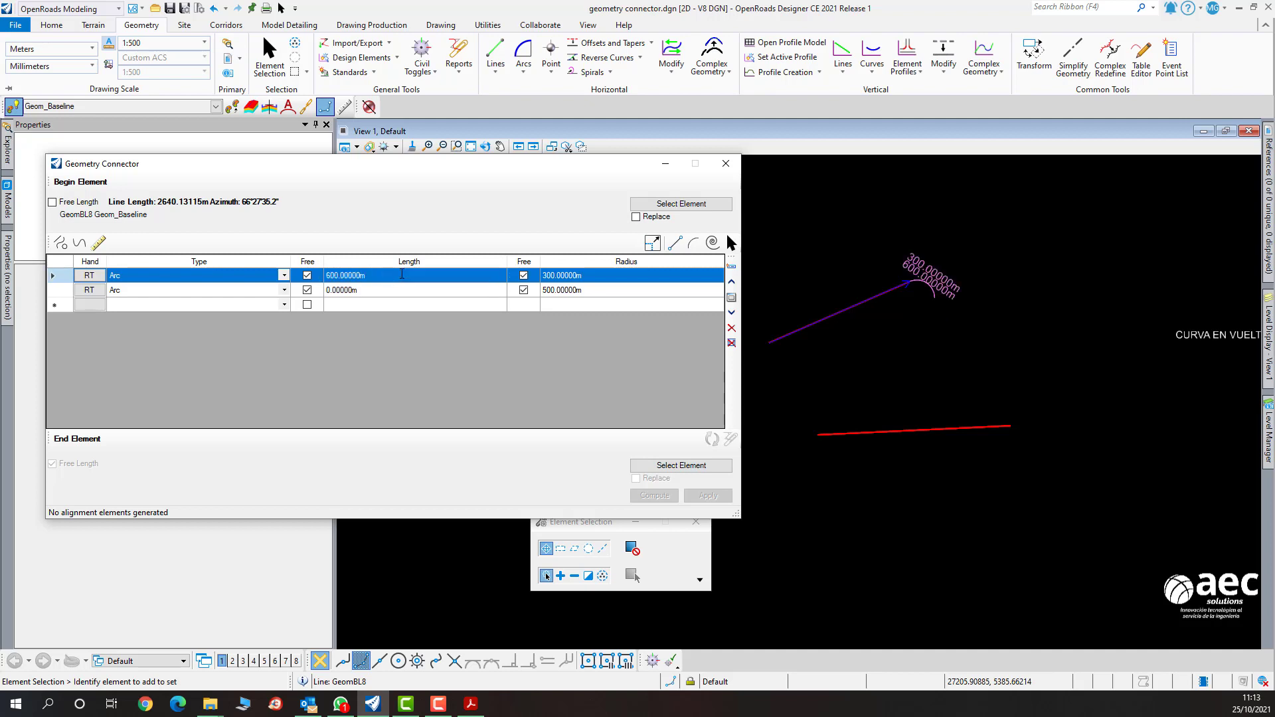
pyautogui.scroll(3, 938, 304)
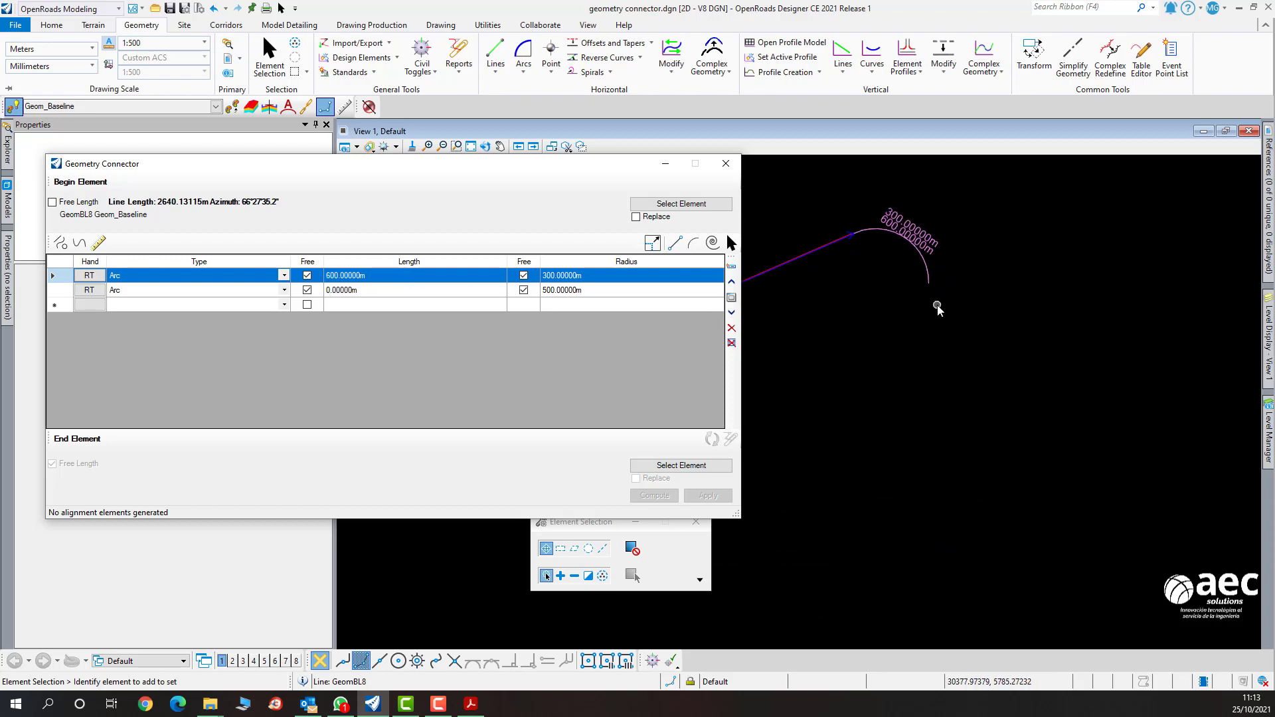
# Try a length of 400 m for the second arc in the connector's list.
pyautogui.click(417, 297)
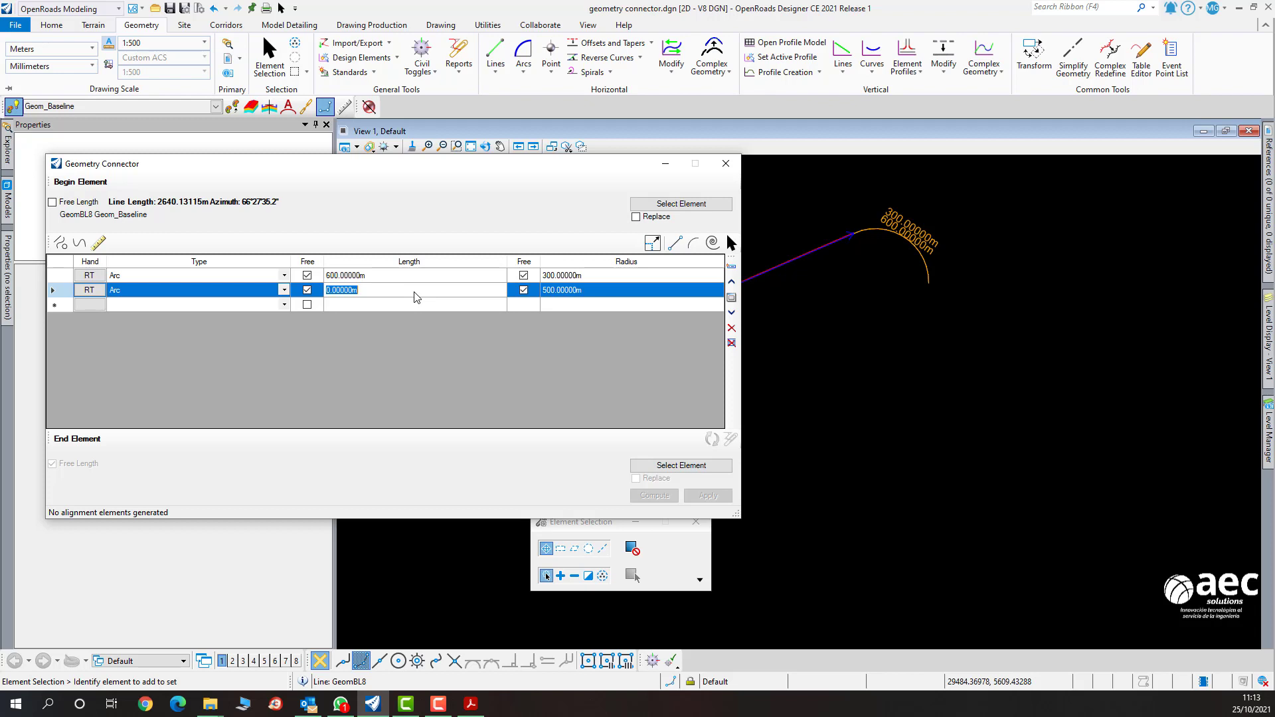
pyautogui.write('400')
pyautogui.press('Return')
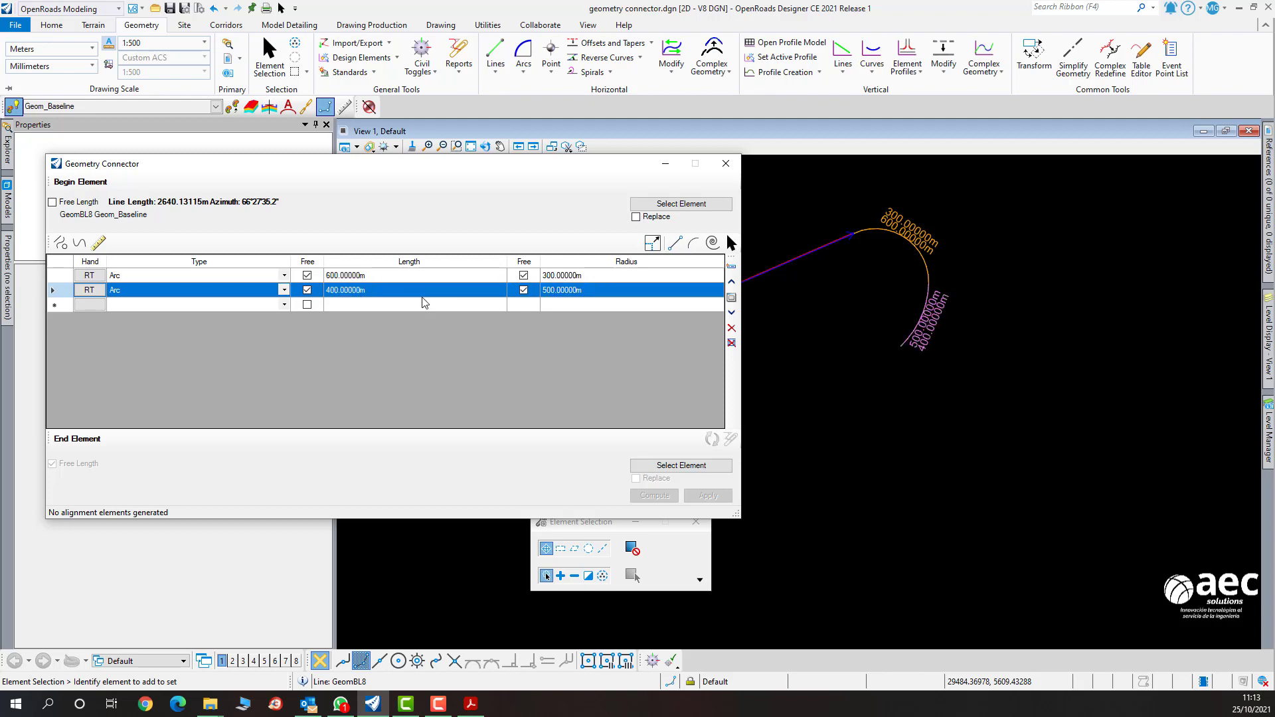
# Set the second arc's length to 700 m in the connector's list of elements.
pyautogui.click(415, 295)
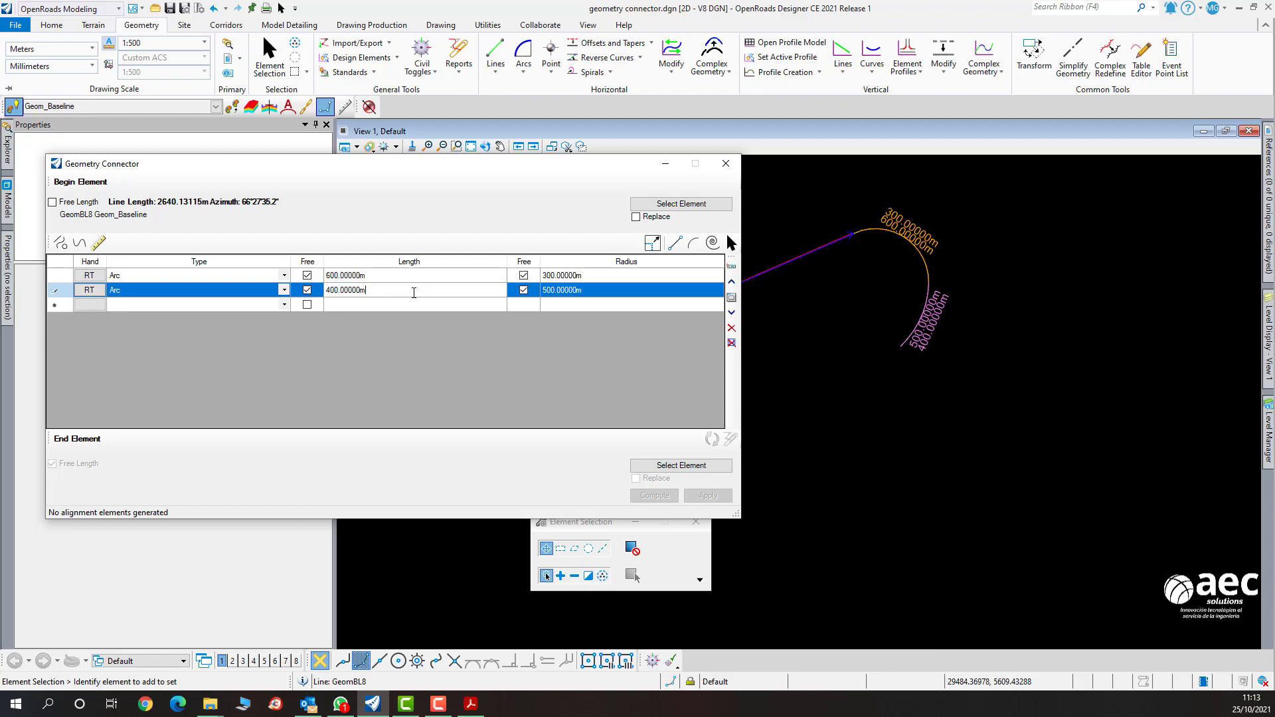
pyautogui.press('BackSpace')
pyautogui.press('BackSpace')
pyautogui.press('BackSpace')
pyautogui.press('BackSpace')
pyautogui.press('BackSpace')
pyautogui.press('BackSpace')
pyautogui.press('Up')
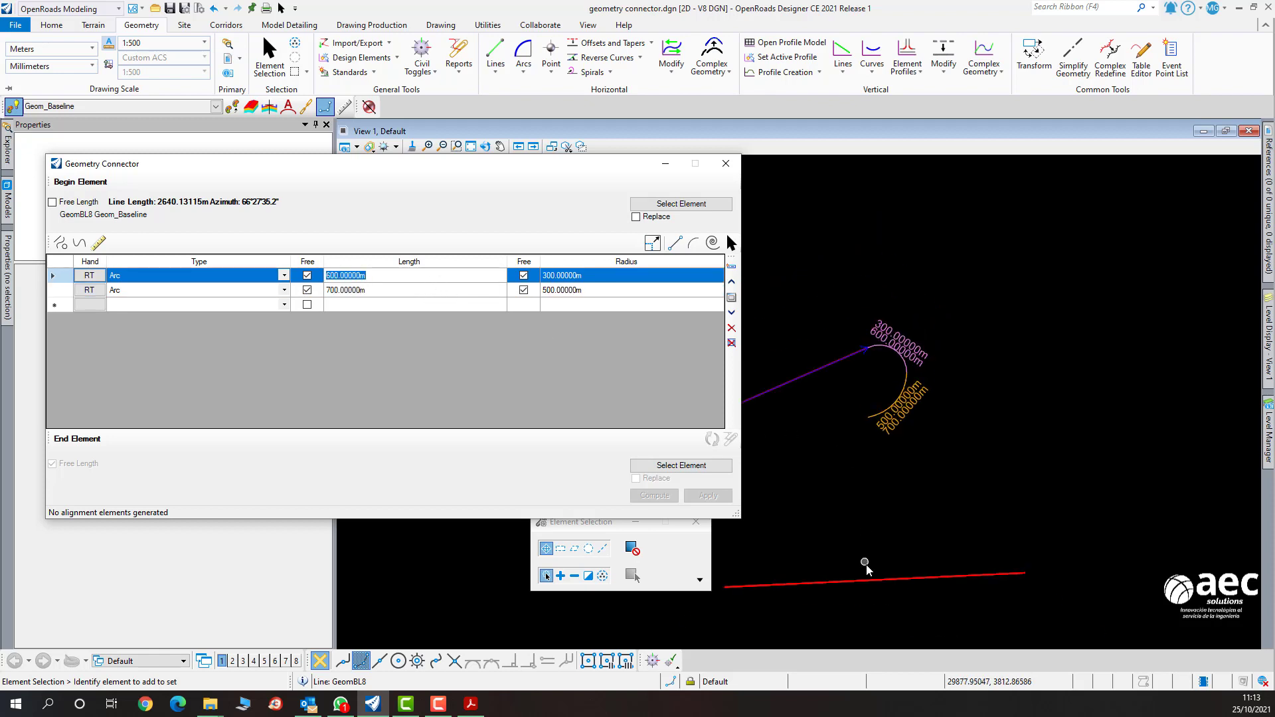
# Copy the lower line upward so that the copy lies just below the free end of the second arc.
pyautogui.click(866, 575)
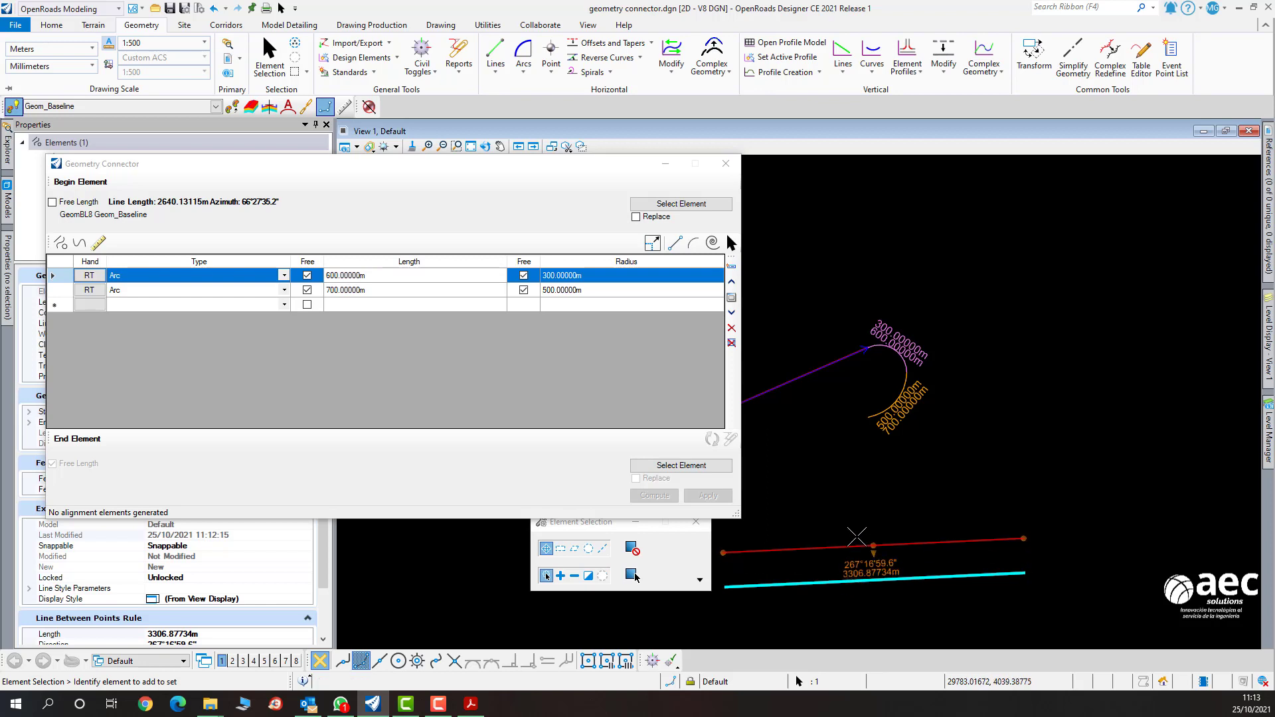
pyautogui.moveTo(857, 537); pyautogui.dragTo(859, 441)
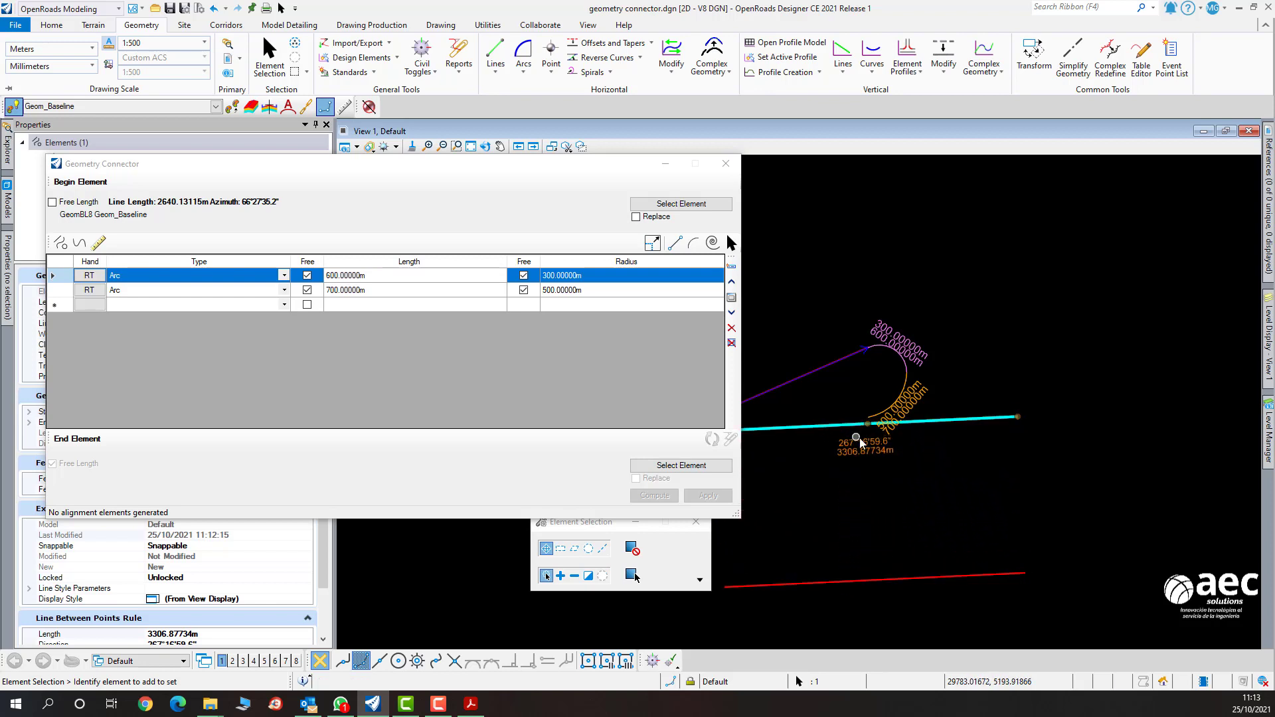
pyautogui.scroll(2, 890, 428)
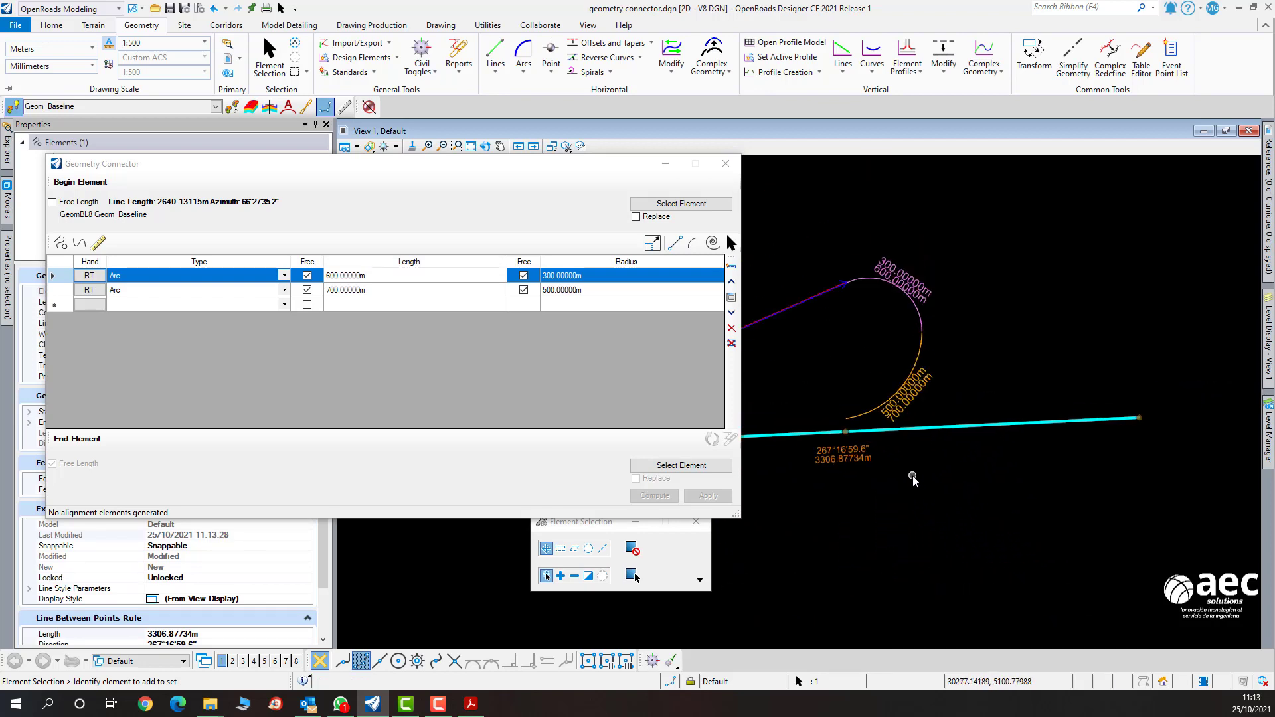
pyautogui.scroll(-1, 913, 476)
pyautogui.moveTo(912, 477); pyautogui.dragTo(993, 496, button='middle')
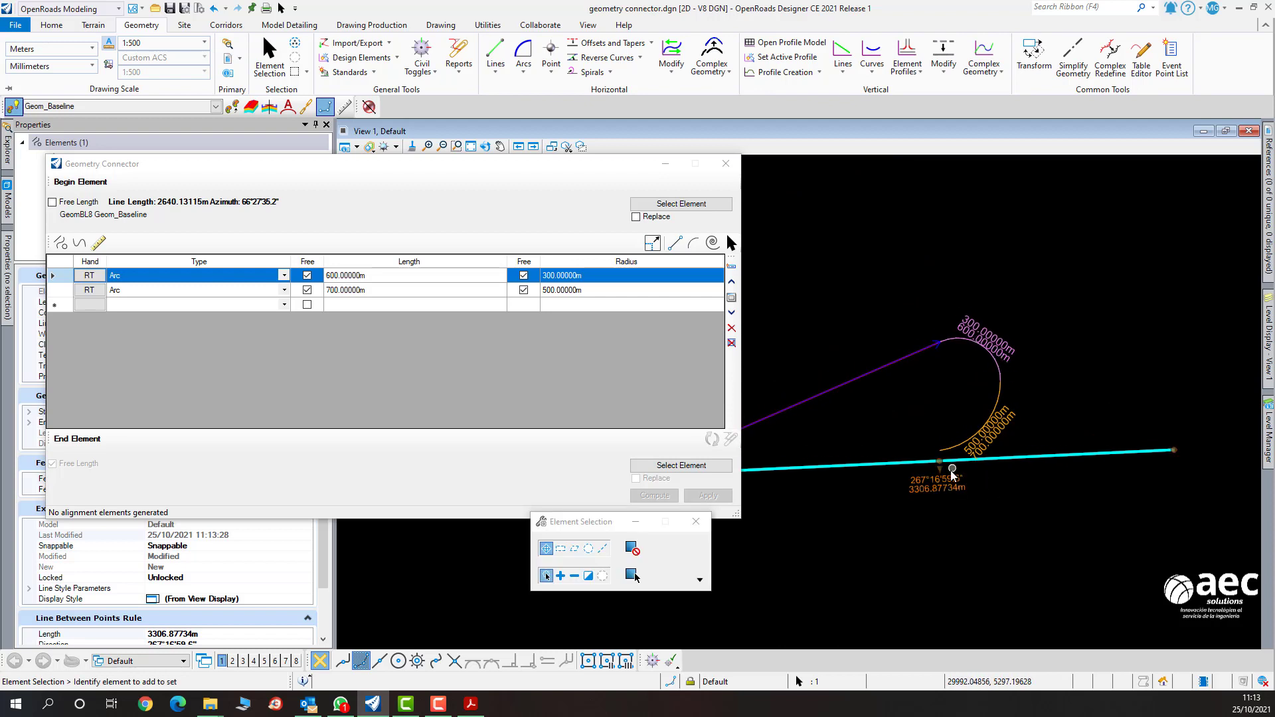
# Set the copied line beneath the arcs as the connector's end element.
pyautogui.click(699, 469)
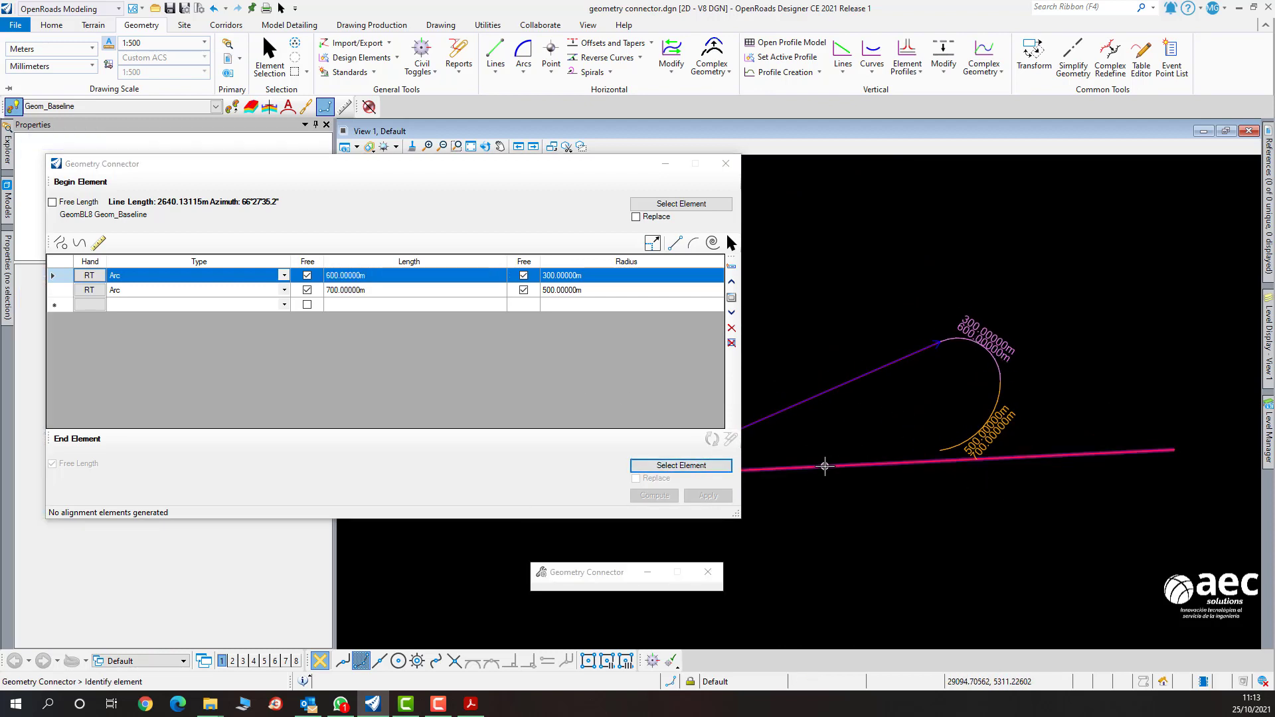
pyautogui.click(824, 468)
pyautogui.scroll(-1, 896, 516)
pyautogui.click(951, 512)
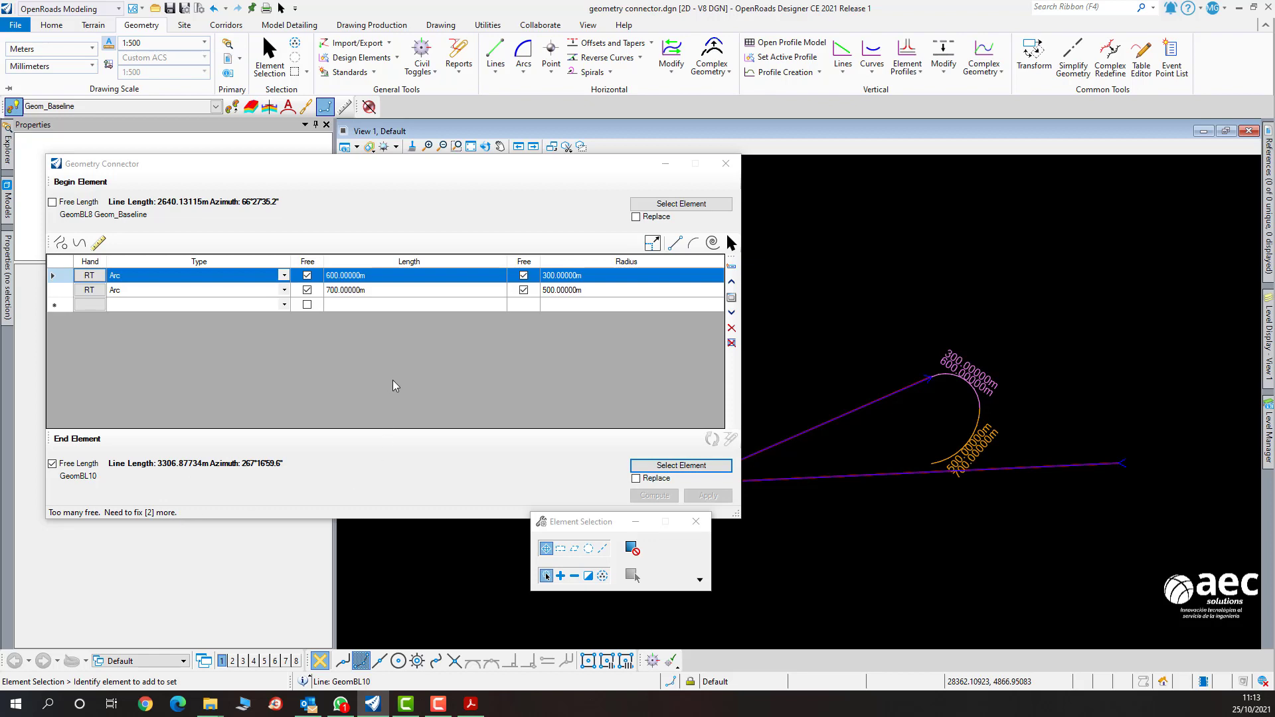
# Fix the end line's length and the second arc's 500 m radius, and try to compute the connection.
pyautogui.click(52, 465)
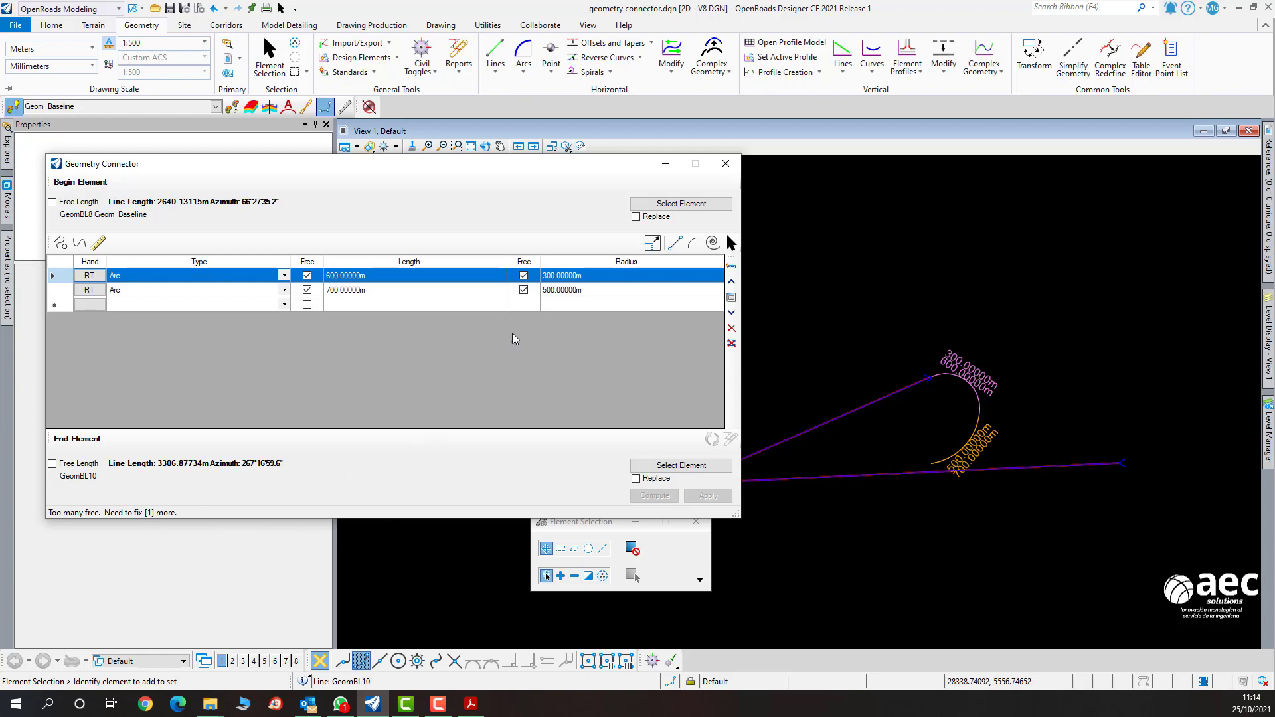
pyautogui.click(524, 290)
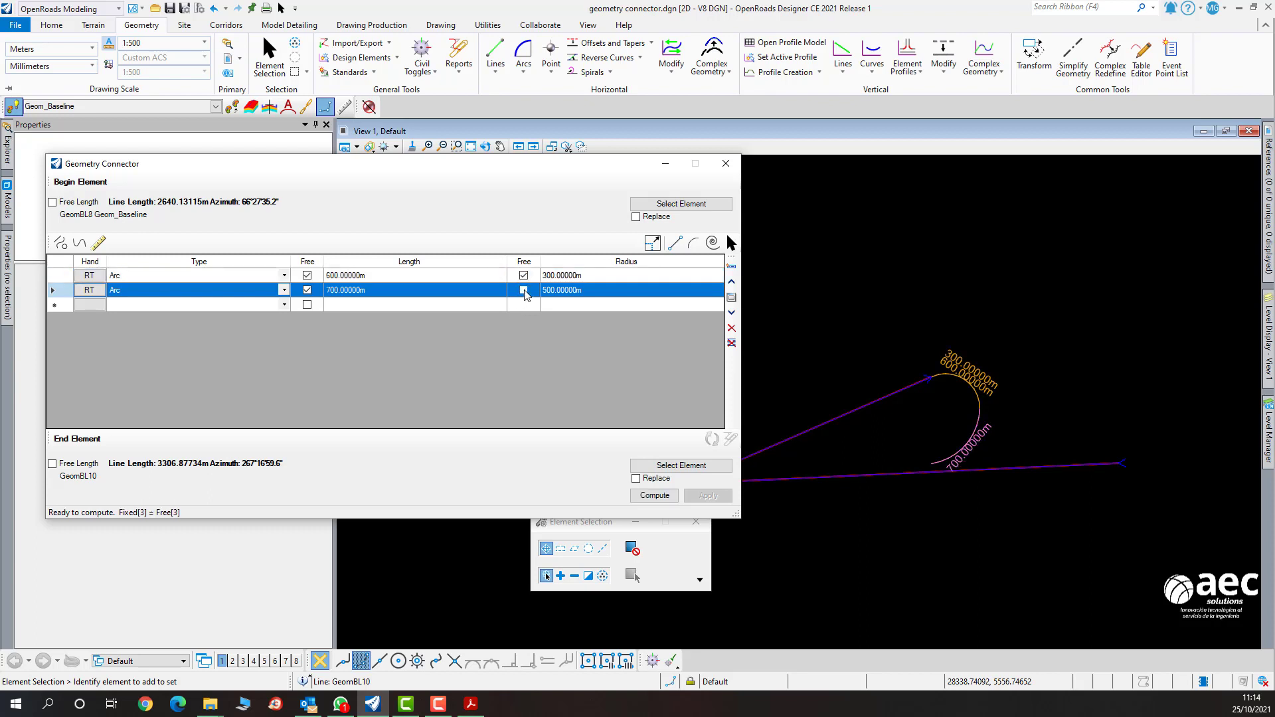
pyautogui.click(651, 496)
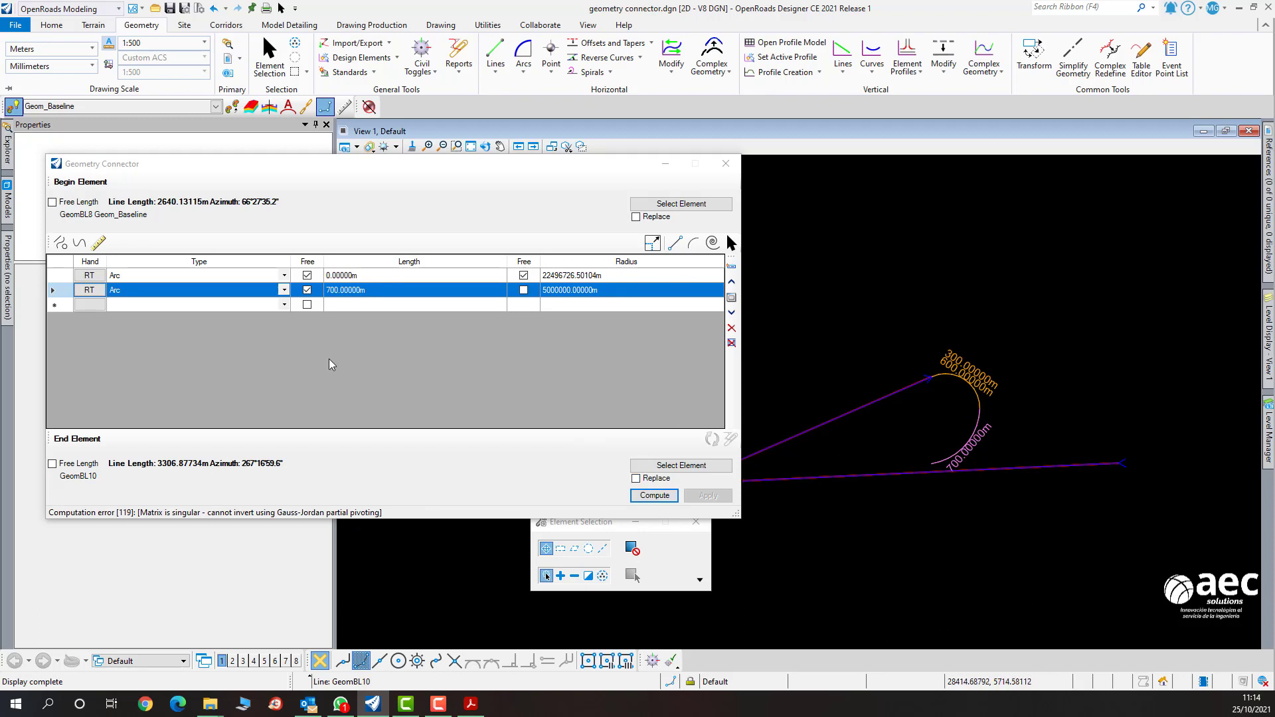
# Switch the connector's solver to Single Value Decomposition and try to compute the connection again.
pyautogui.click(157, 297)
pyautogui.rightClick(156, 297)
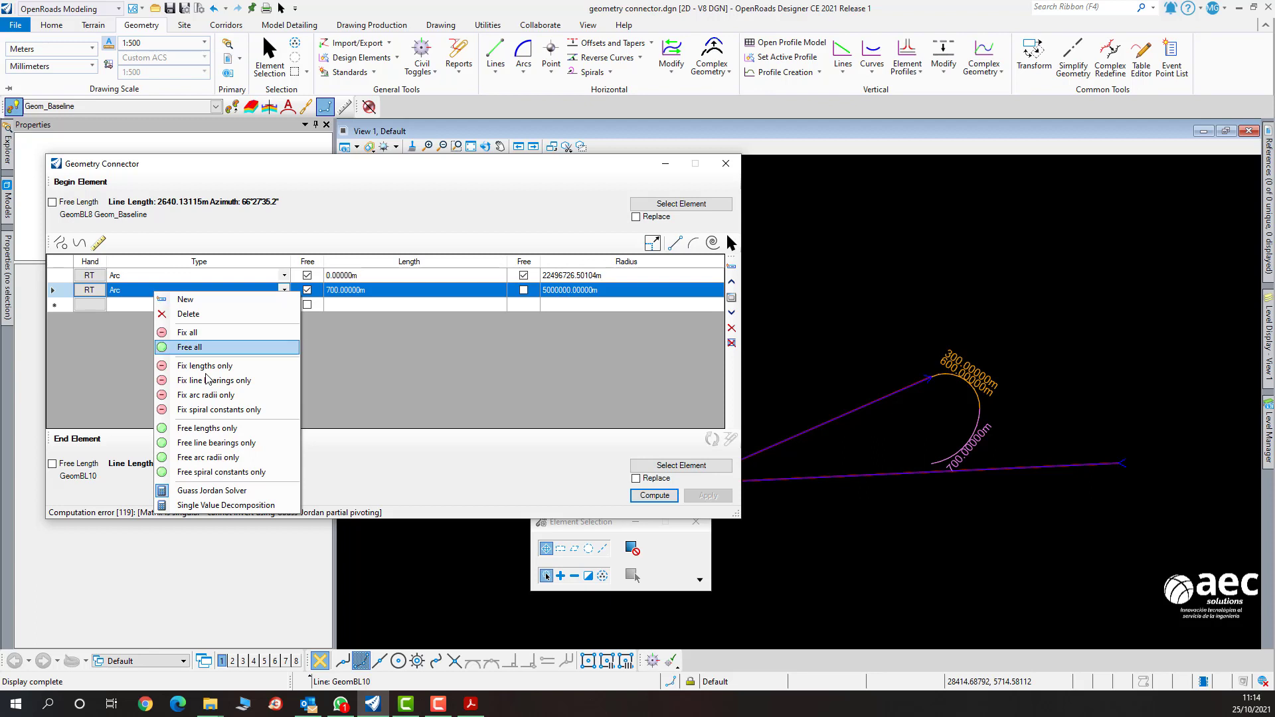
pyautogui.click(243, 509)
pyautogui.click(652, 499)
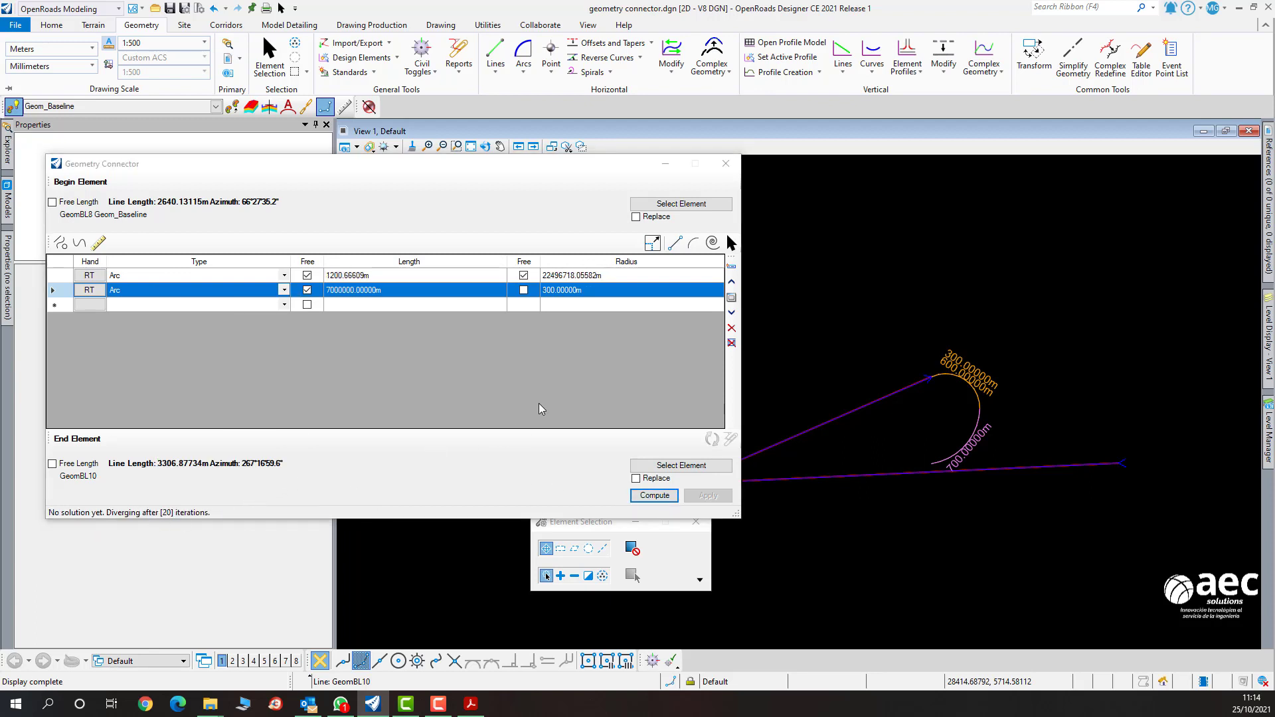
# Free the lengths of the begin and end lines, and fix the first arc's 300 m radius and the second arc's 700 m length.
pyautogui.click(565, 275)
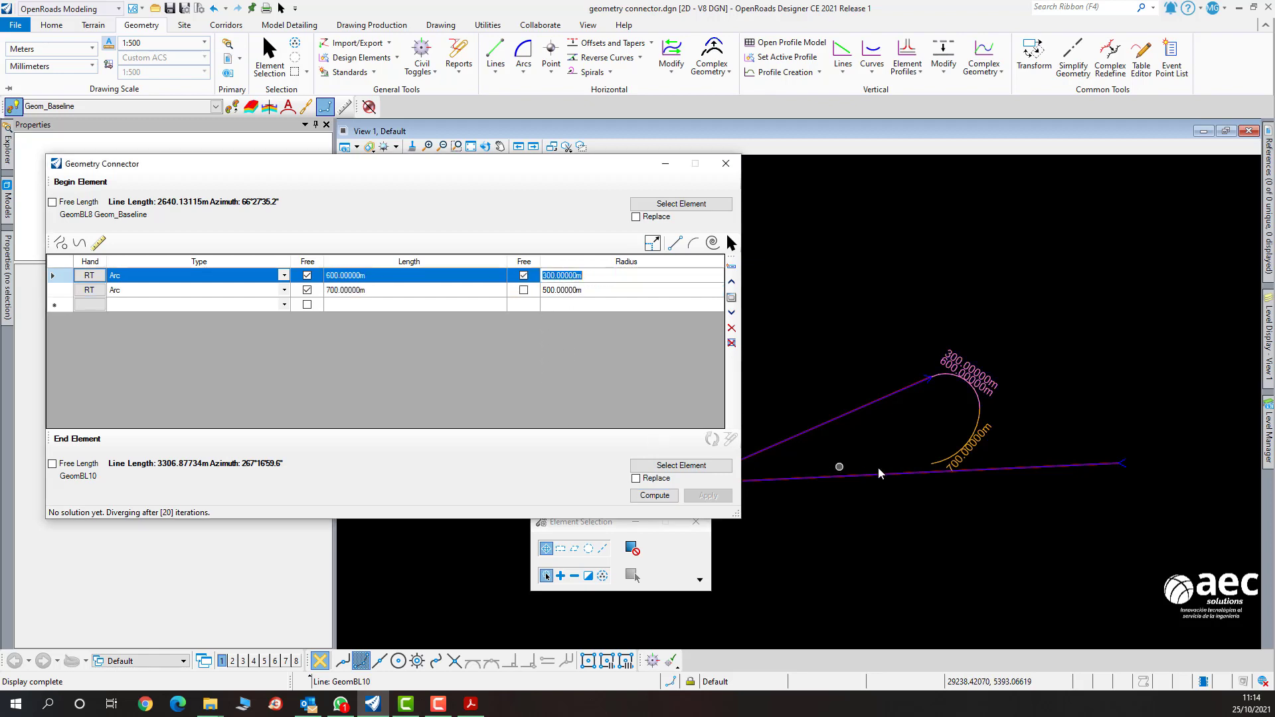
pyautogui.scroll(3, 923, 465)
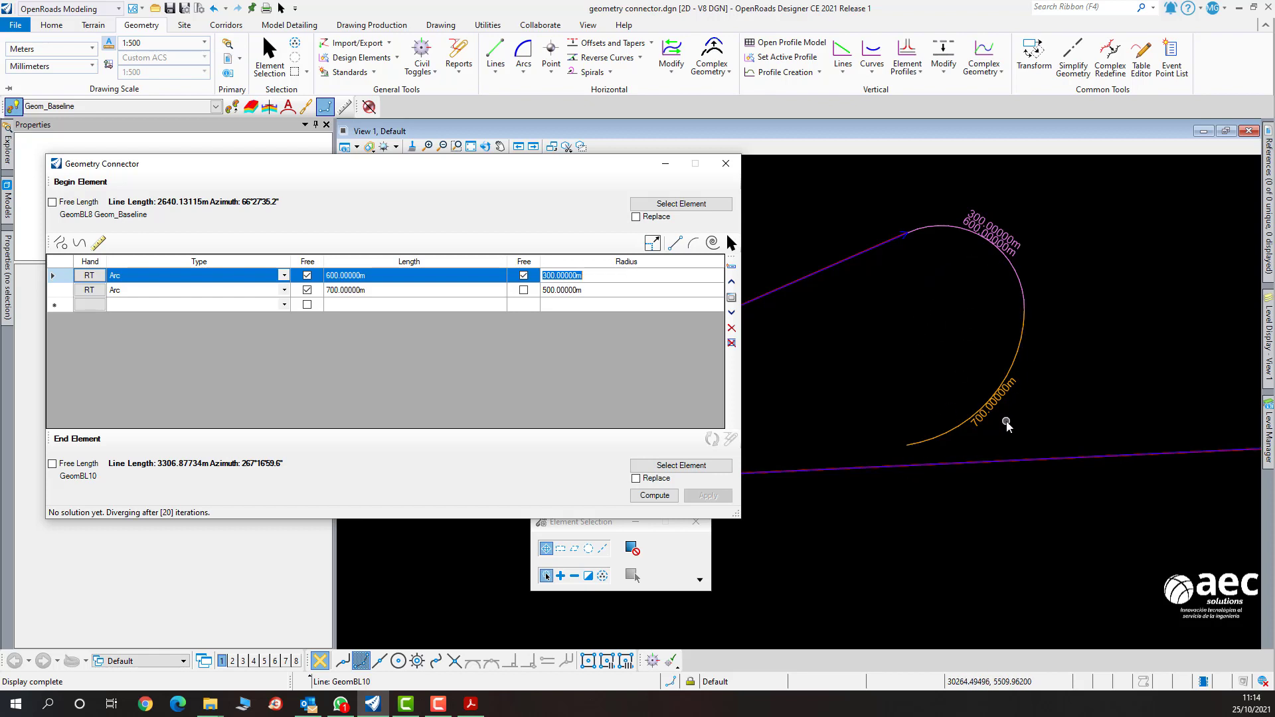
pyautogui.scroll(-2, 855, 291)
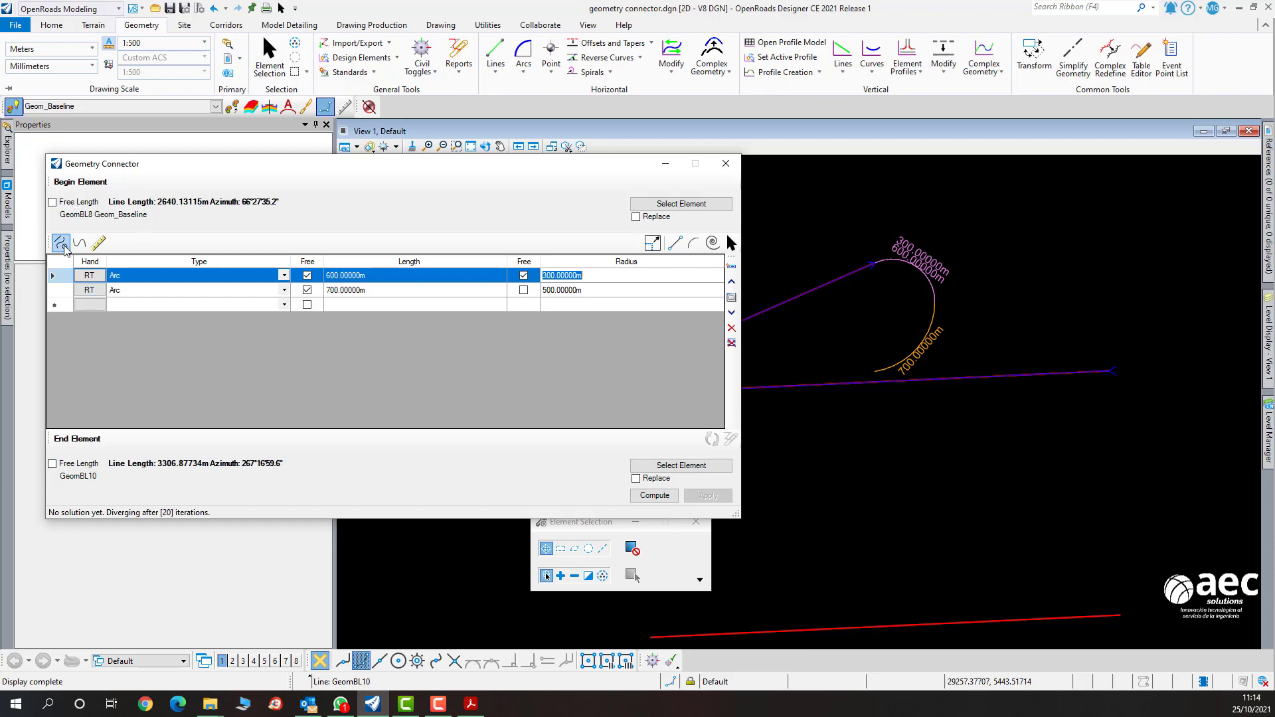
pyautogui.click(63, 204)
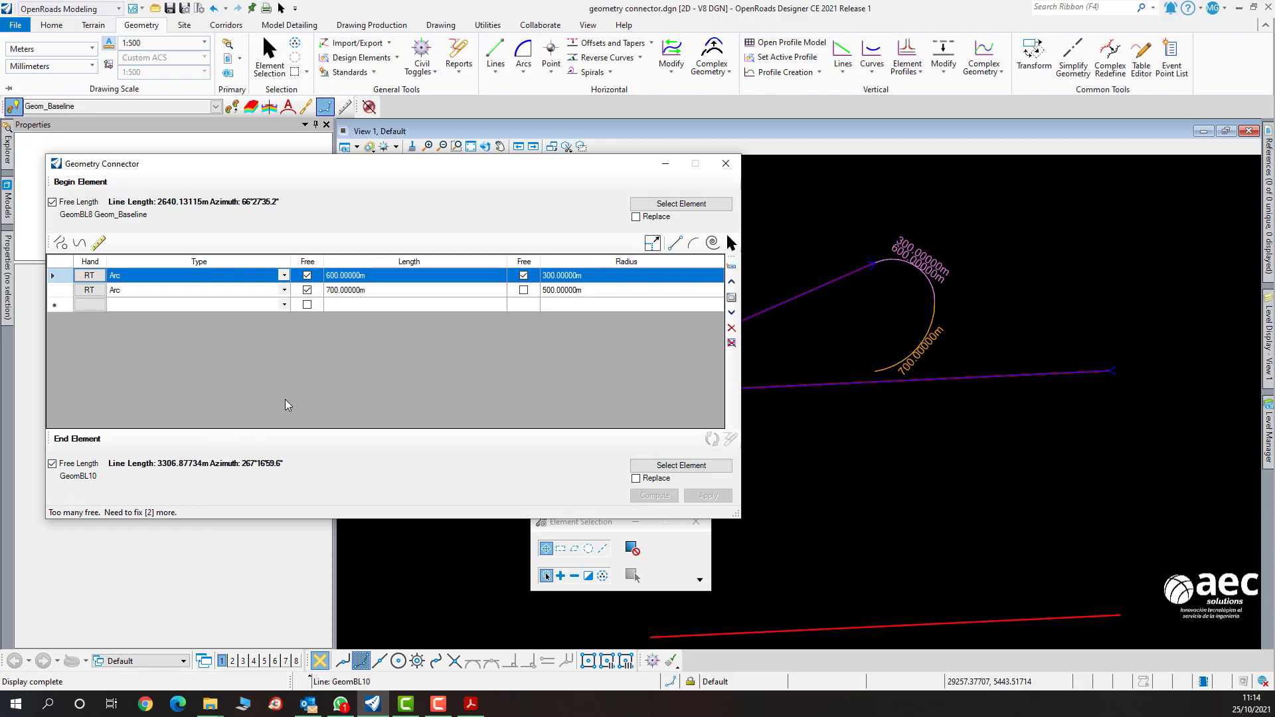
pyautogui.click(523, 275)
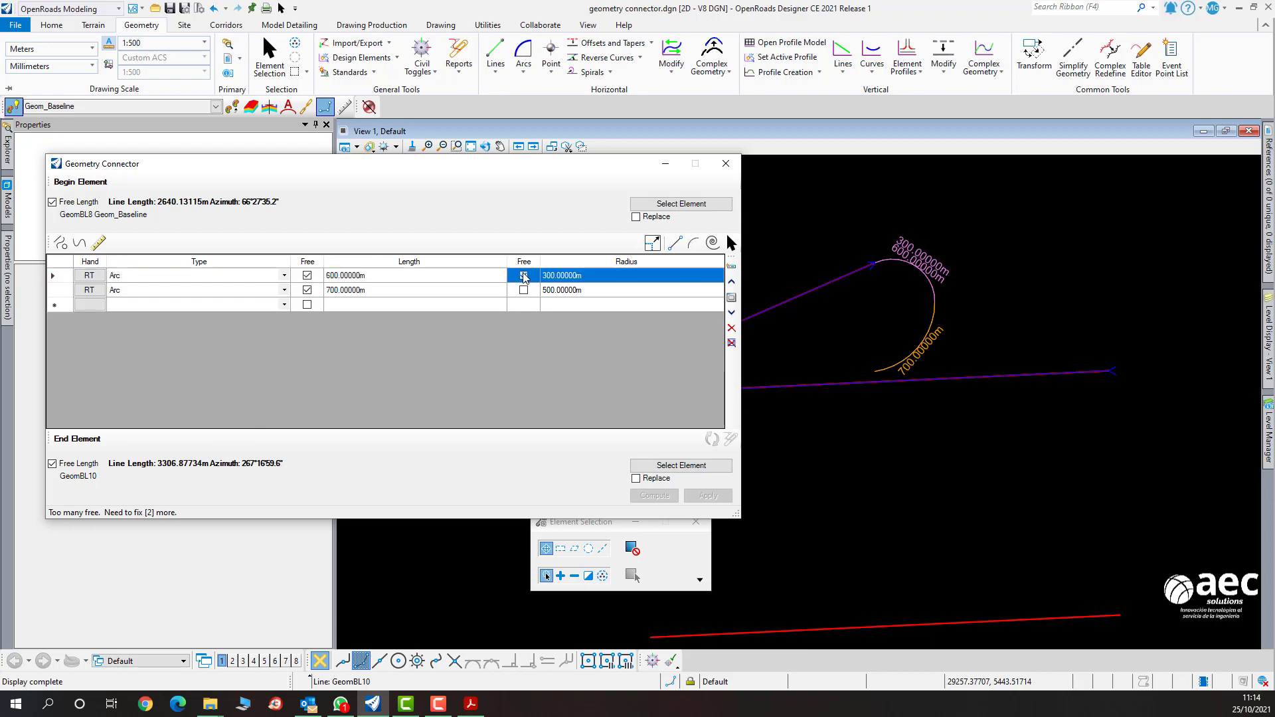
pyautogui.click(307, 290)
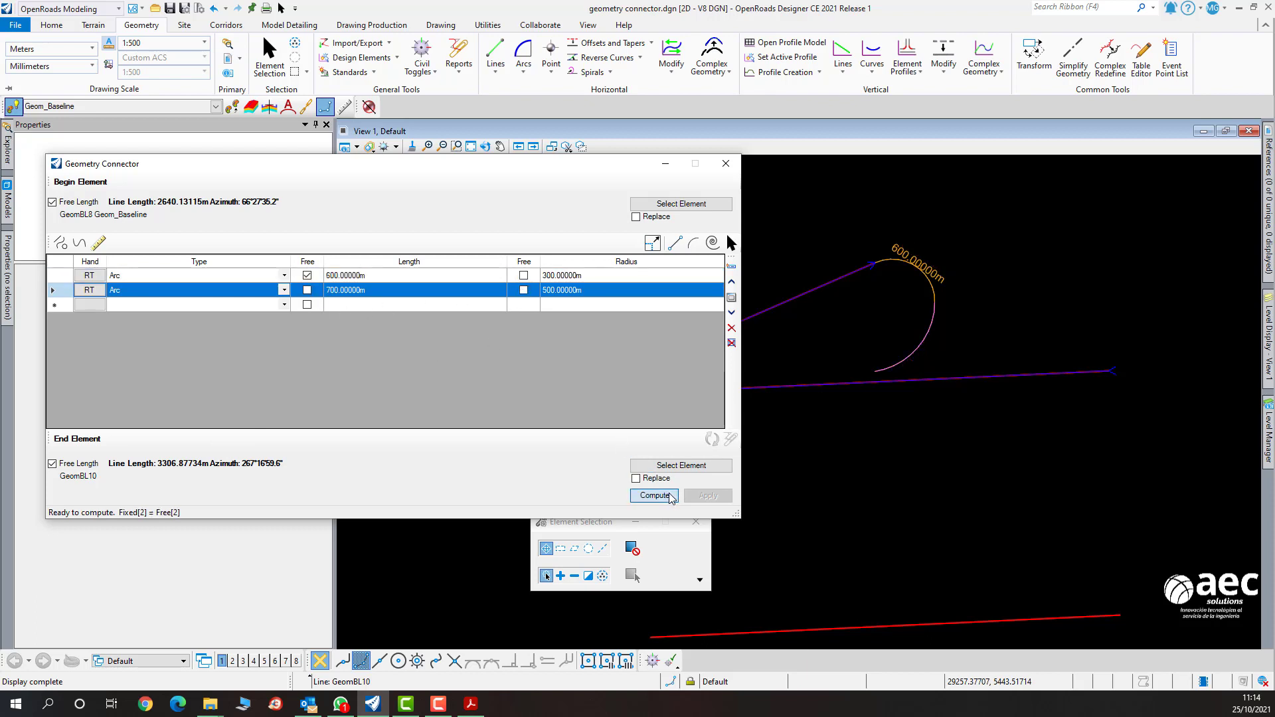
# Compute and apply the two-arc connection, close the Geometry Connector and check the resulting complex element.
pyautogui.click(671, 496)
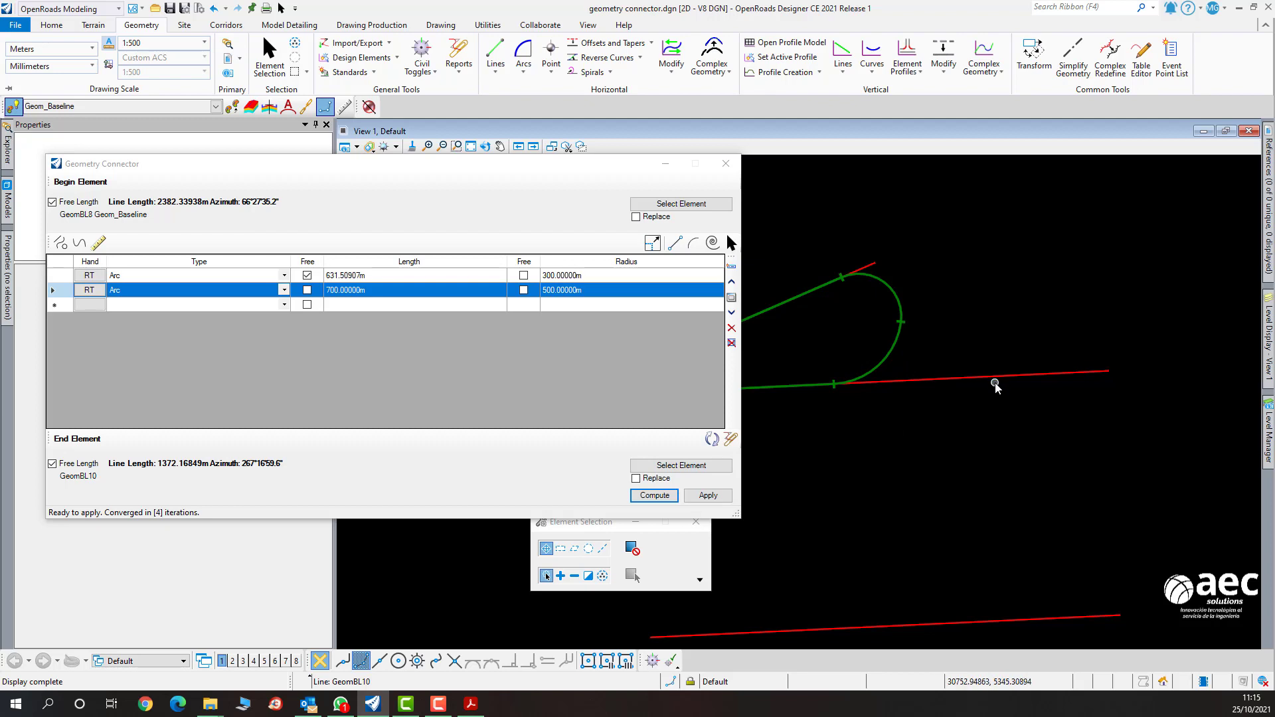
pyautogui.click(717, 499)
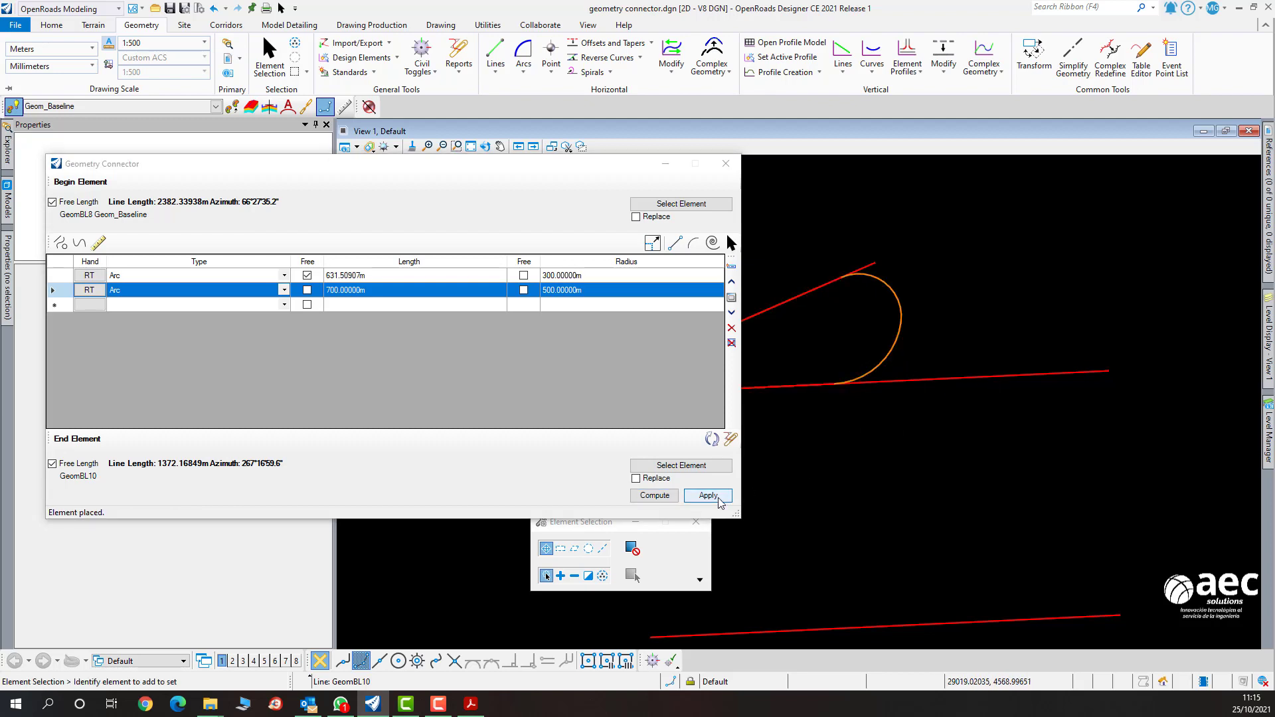
pyautogui.click(726, 164)
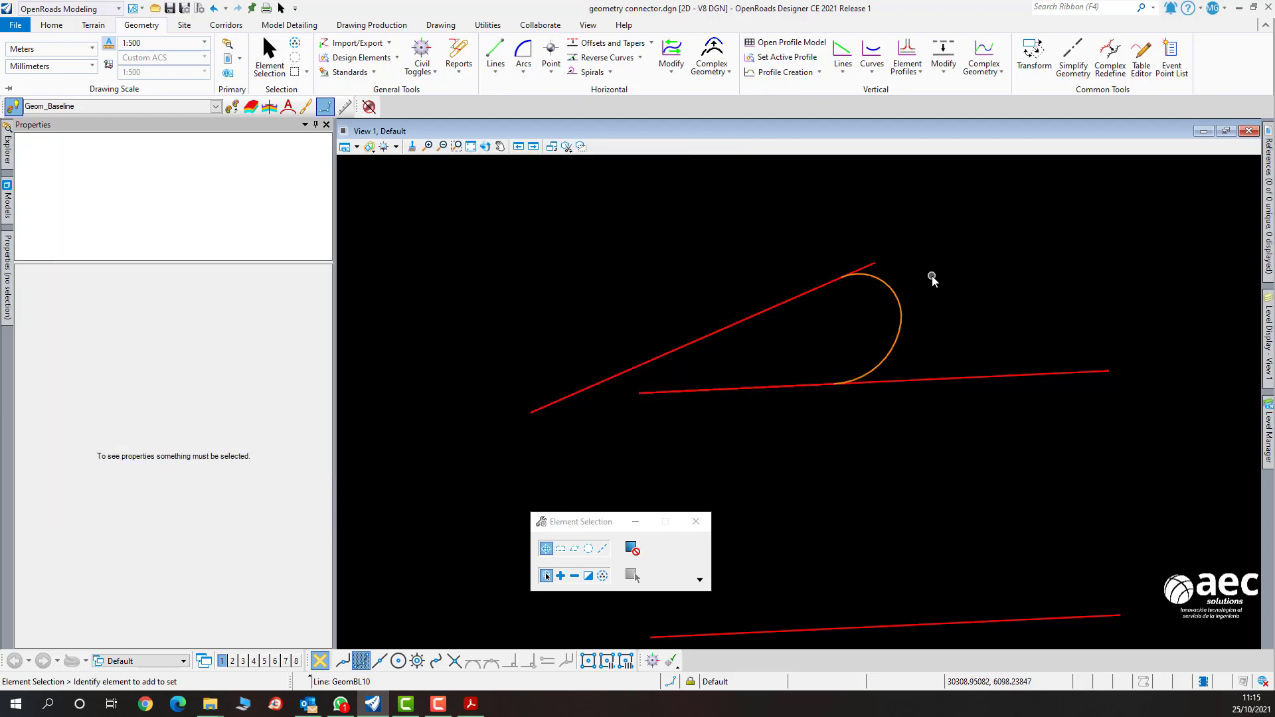
pyautogui.click(894, 295)
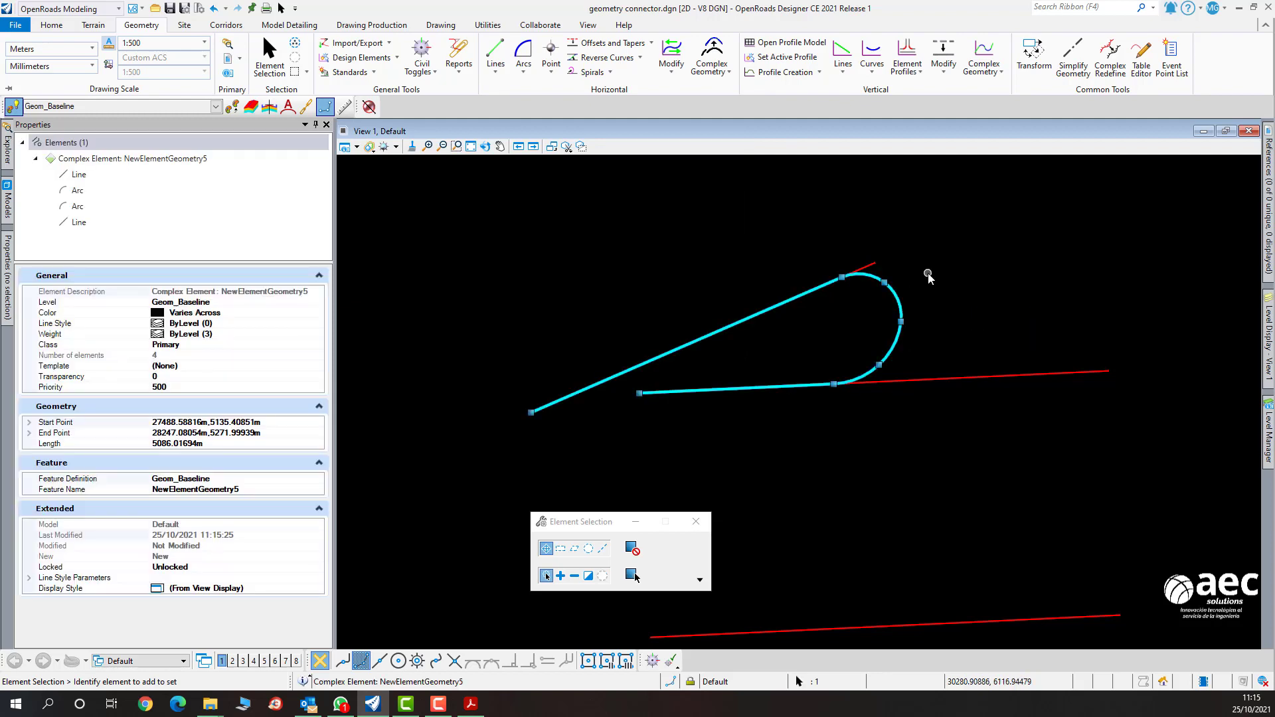
pyautogui.click(648, 234)
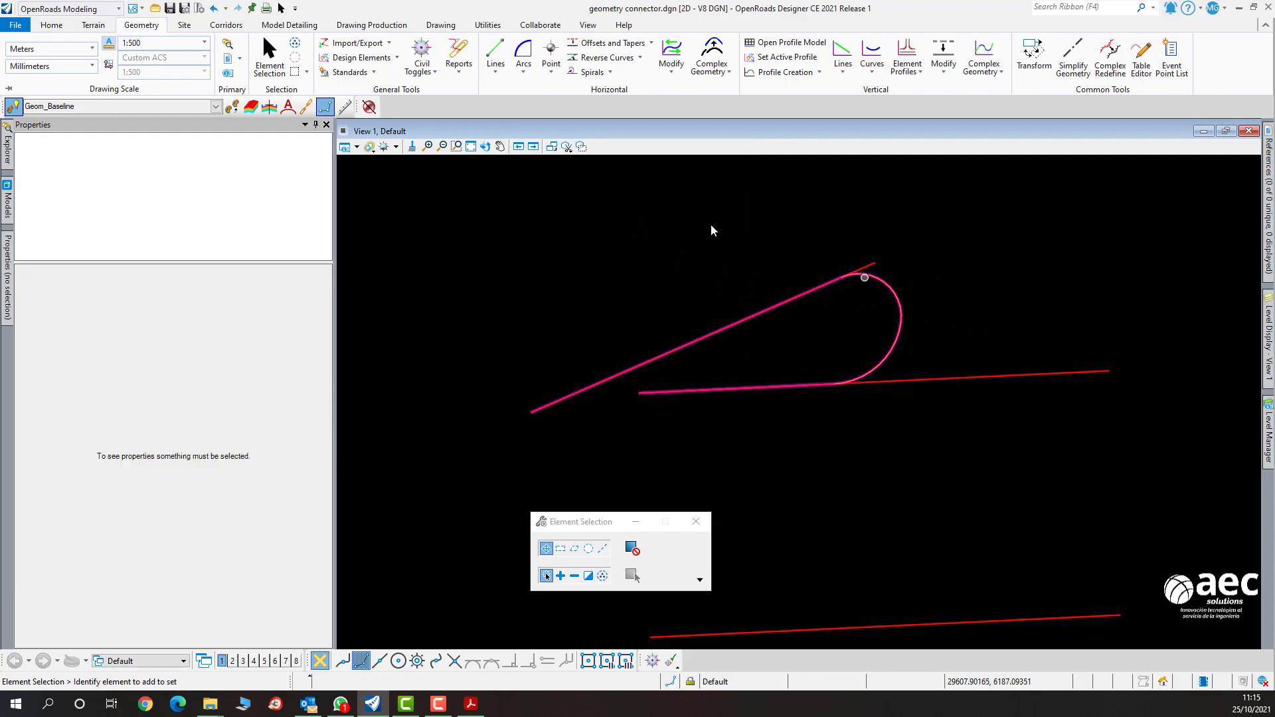
# Create a civil rule feature from the new loop element that joins the two lines.
pyautogui.click(399, 58)
pyautogui.click(380, 124)
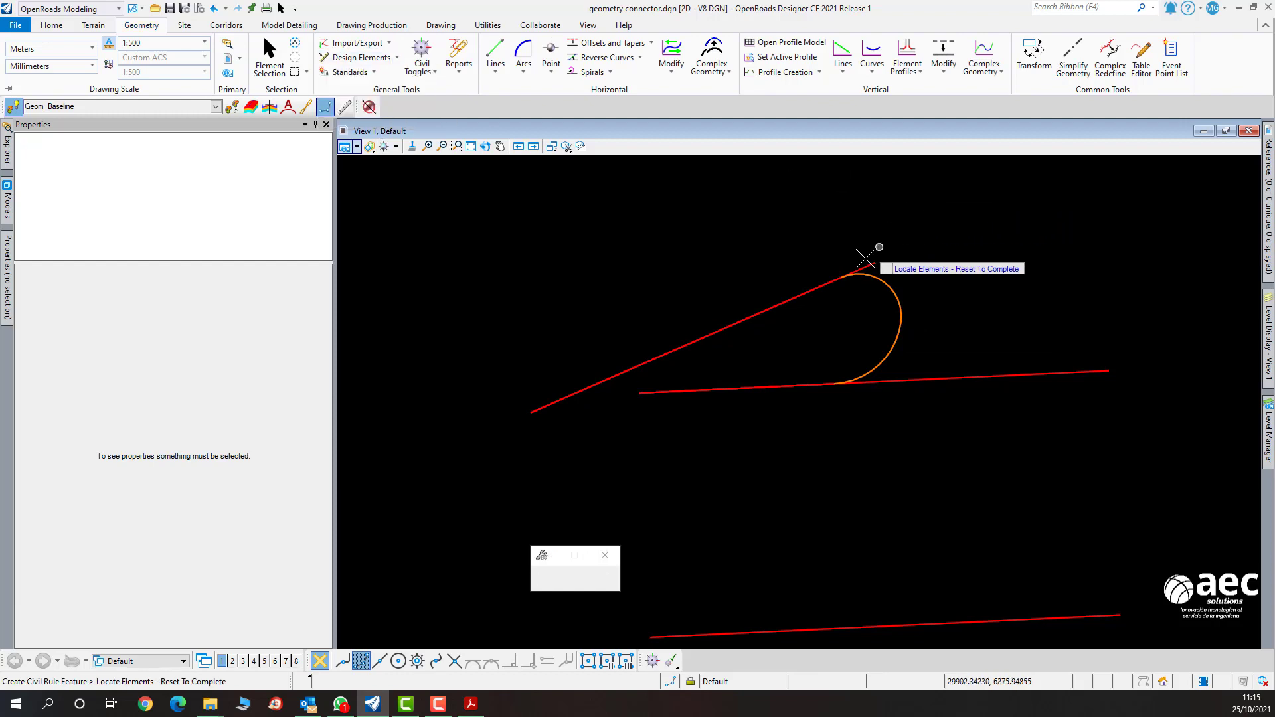
pyautogui.click(897, 299)
pyautogui.rightClick(965, 250)
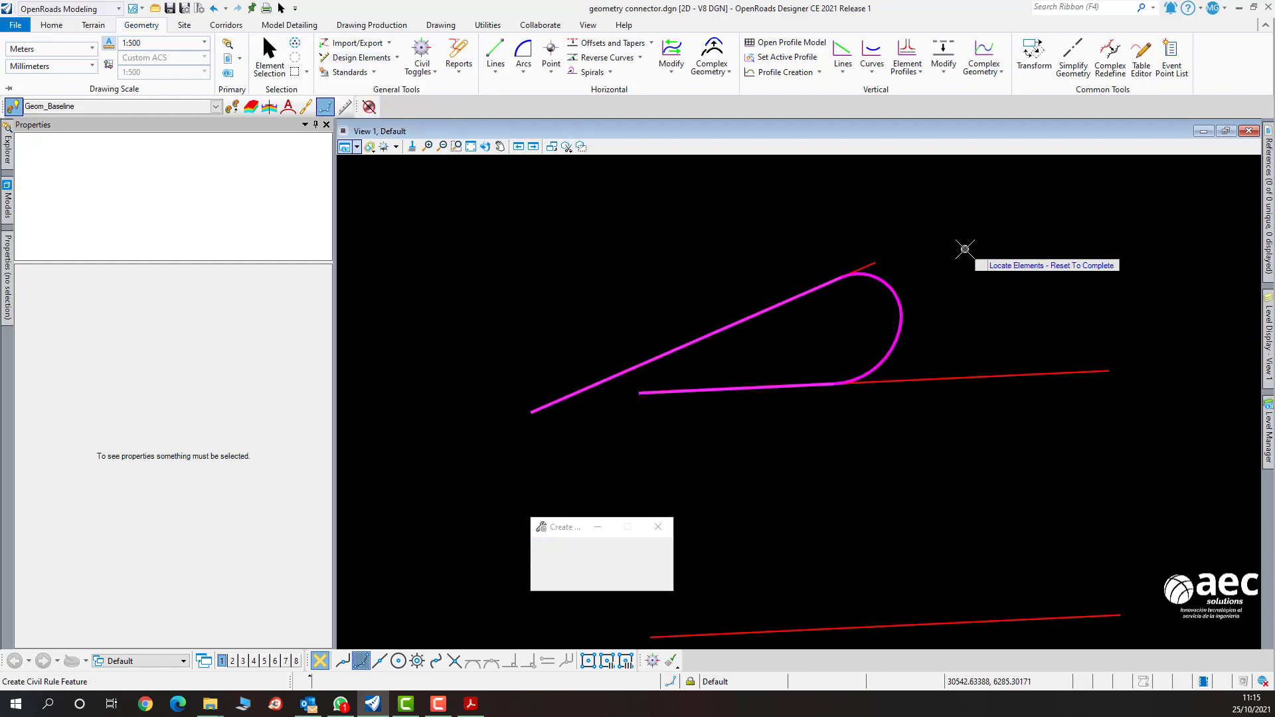
# Select the new loop element and examine the radii and tangency points of its two arcs.
pyautogui.click(270, 58)
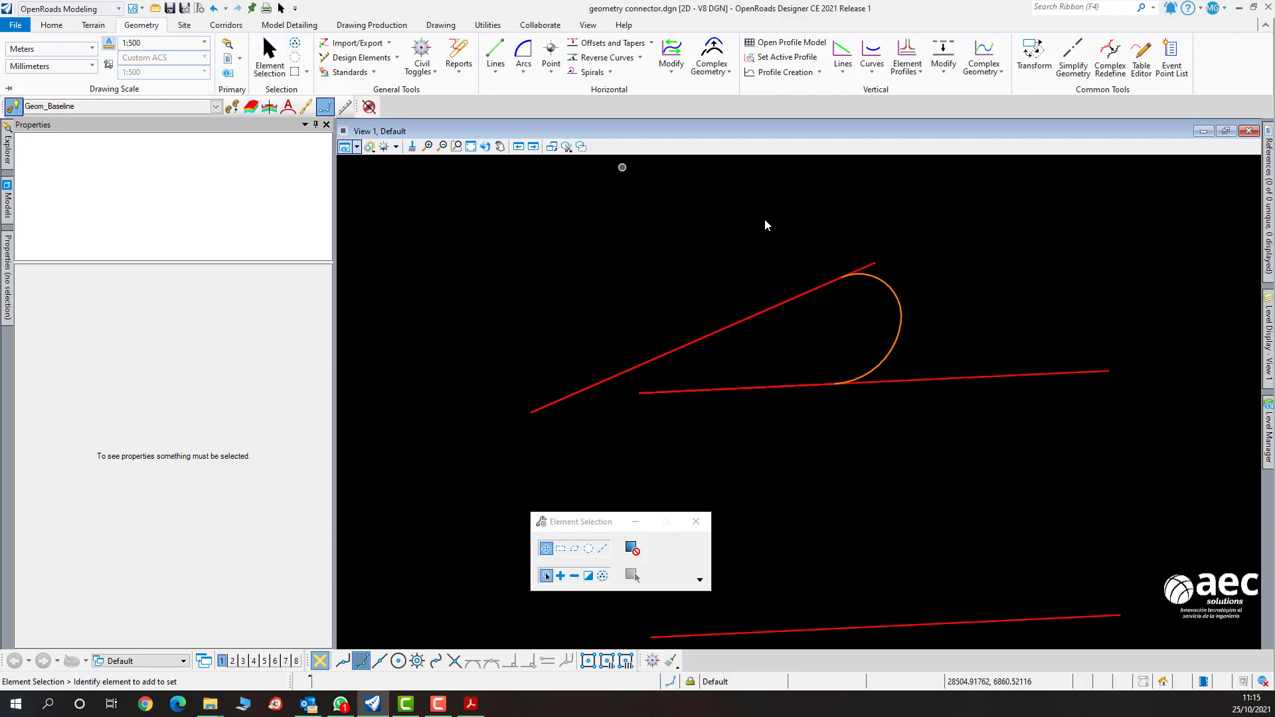
pyautogui.click(898, 295)
pyautogui.scroll(3, 876, 320)
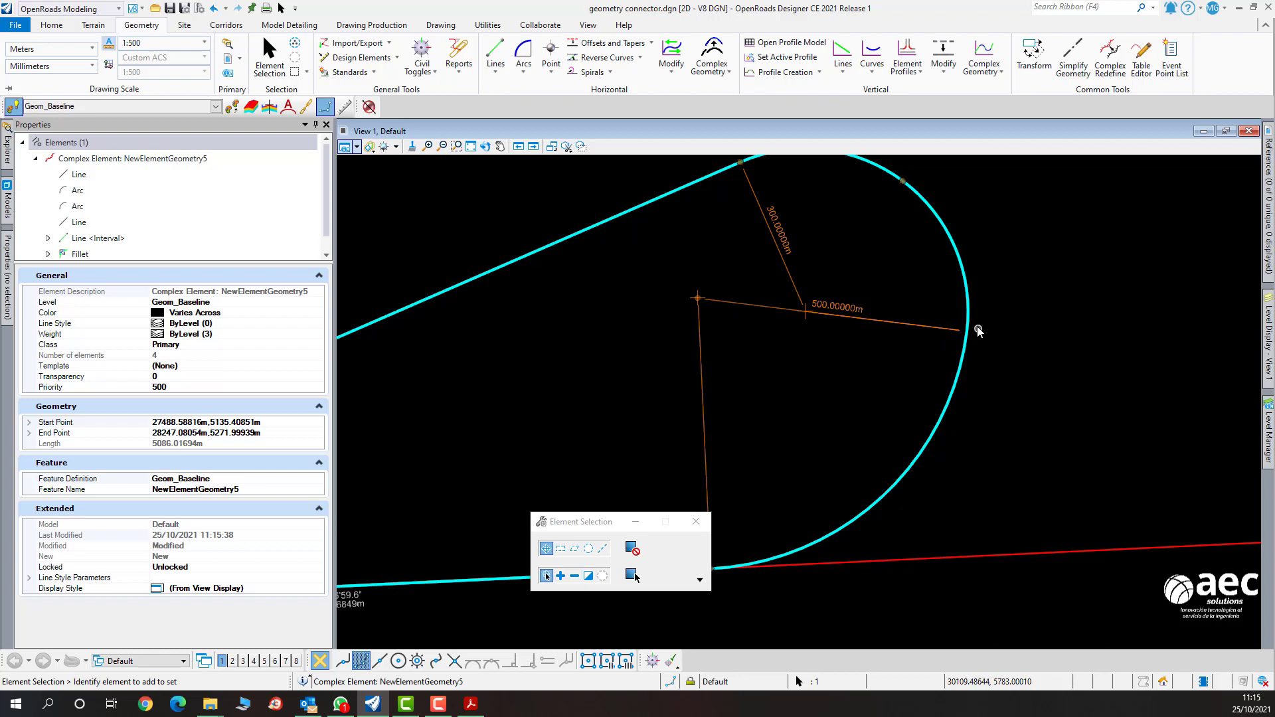
pyautogui.scroll(-4, 811, 322)
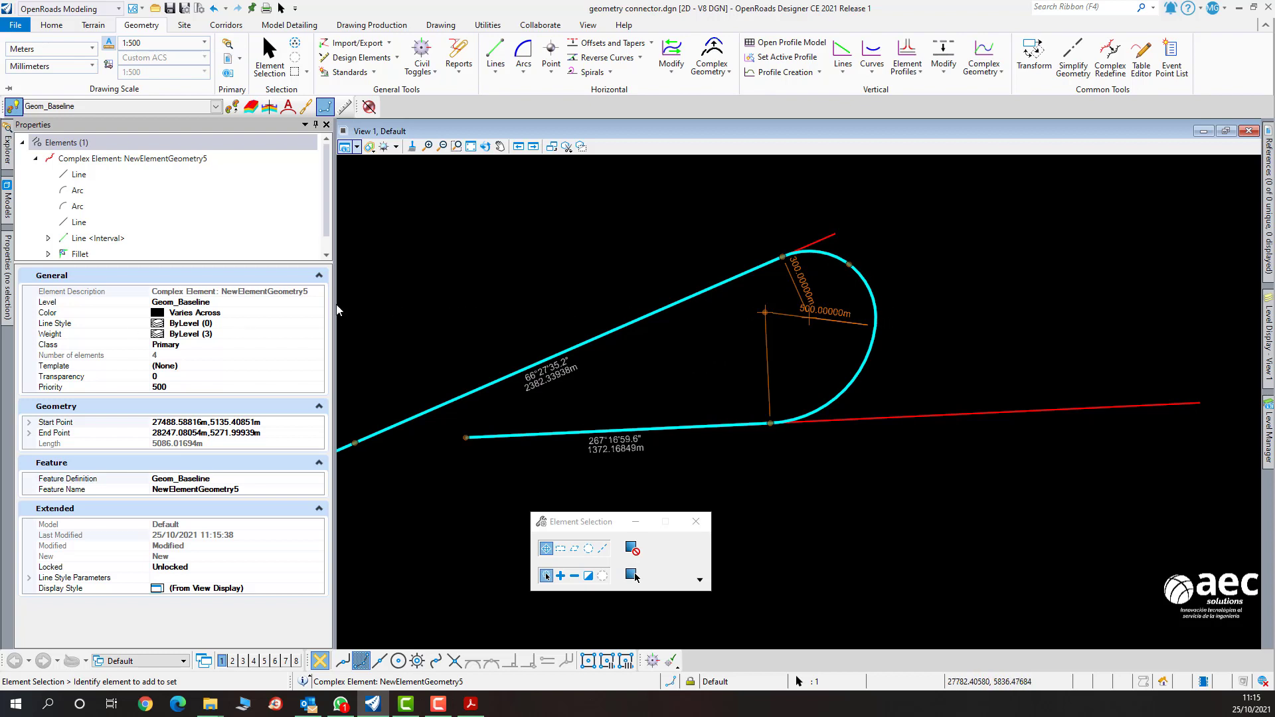
pyautogui.scroll(2, 818, 258)
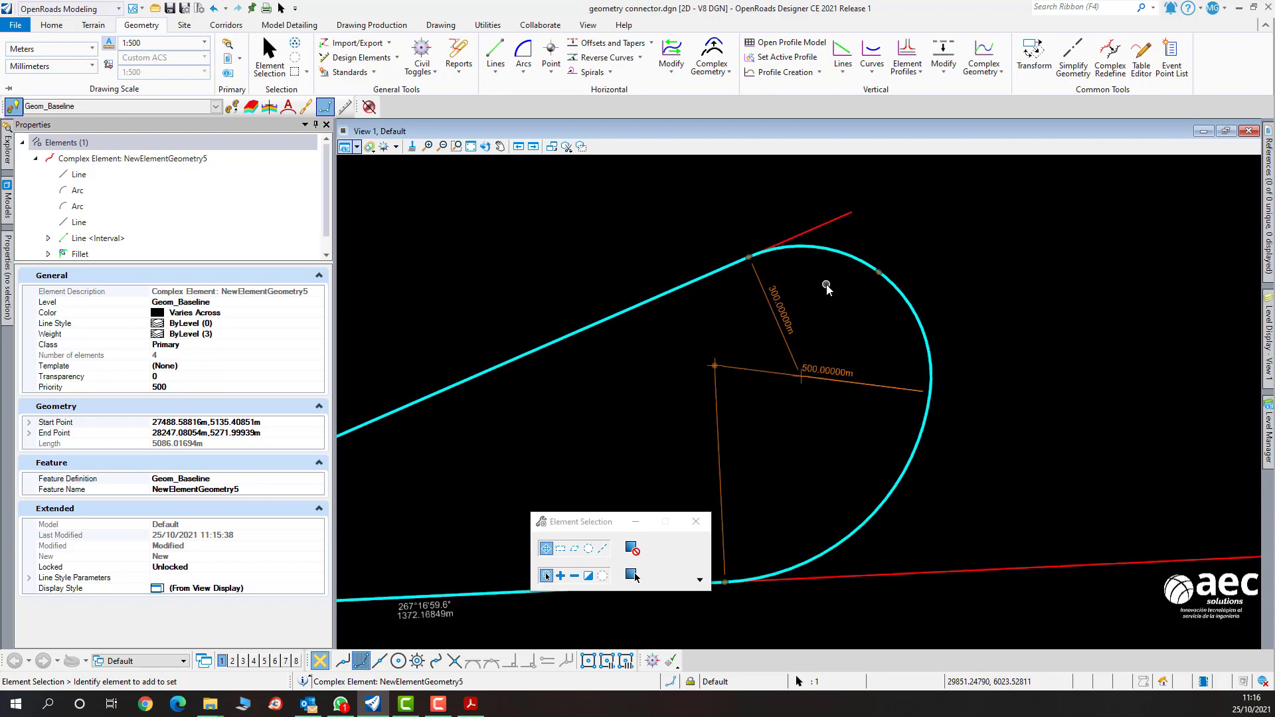
pyautogui.click(827, 285)
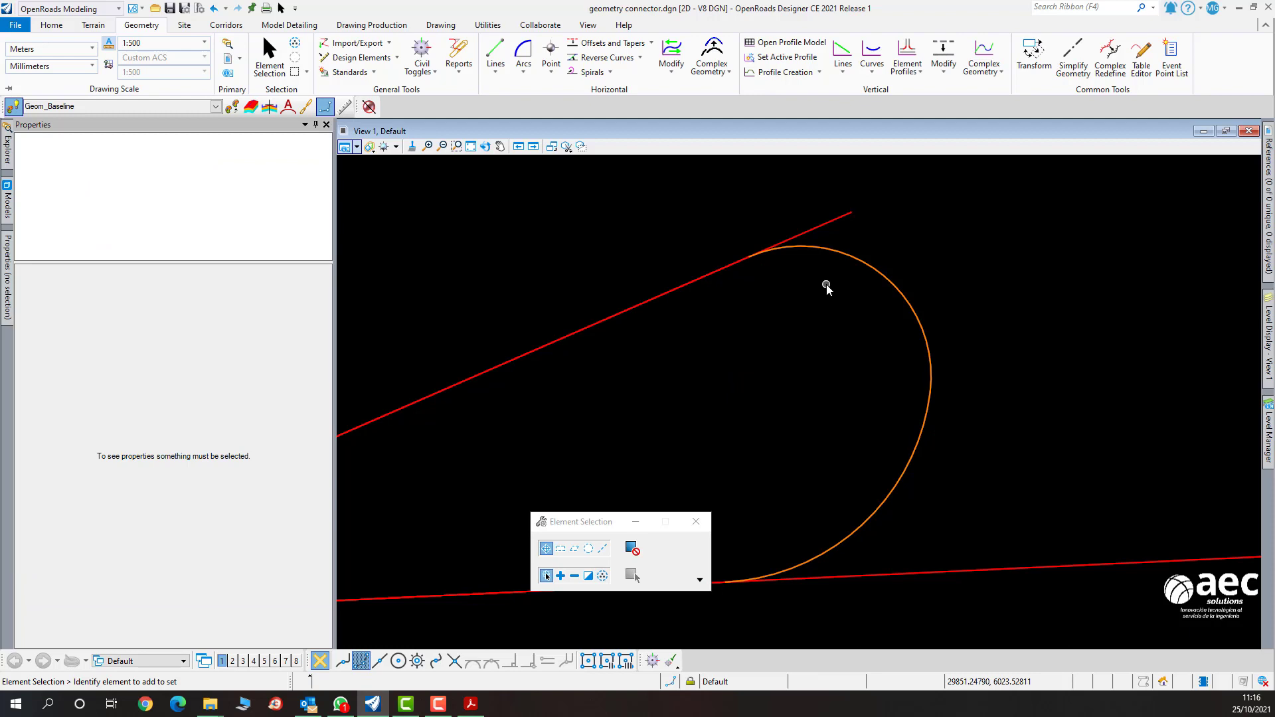
# Reselect the loop element and set the Back Transition type of its Fillet to Spiral.
pyautogui.click(836, 252)
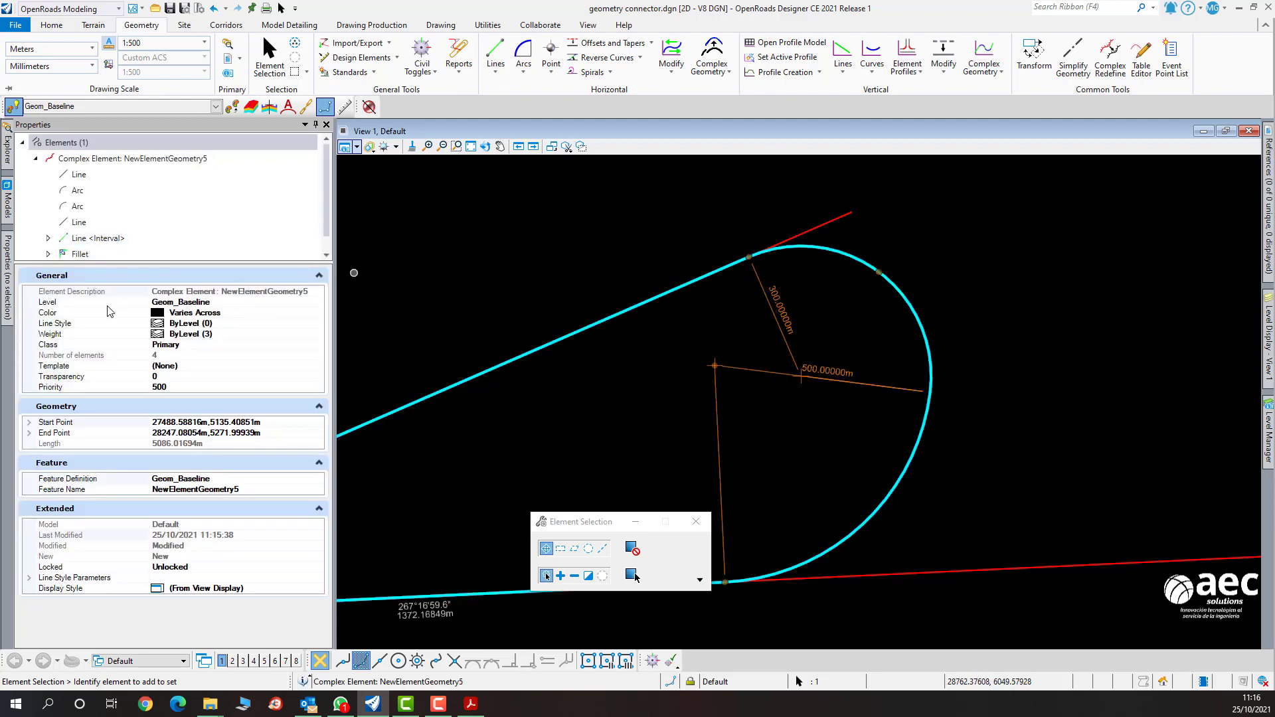
pyautogui.scroll(-1, 126, 244)
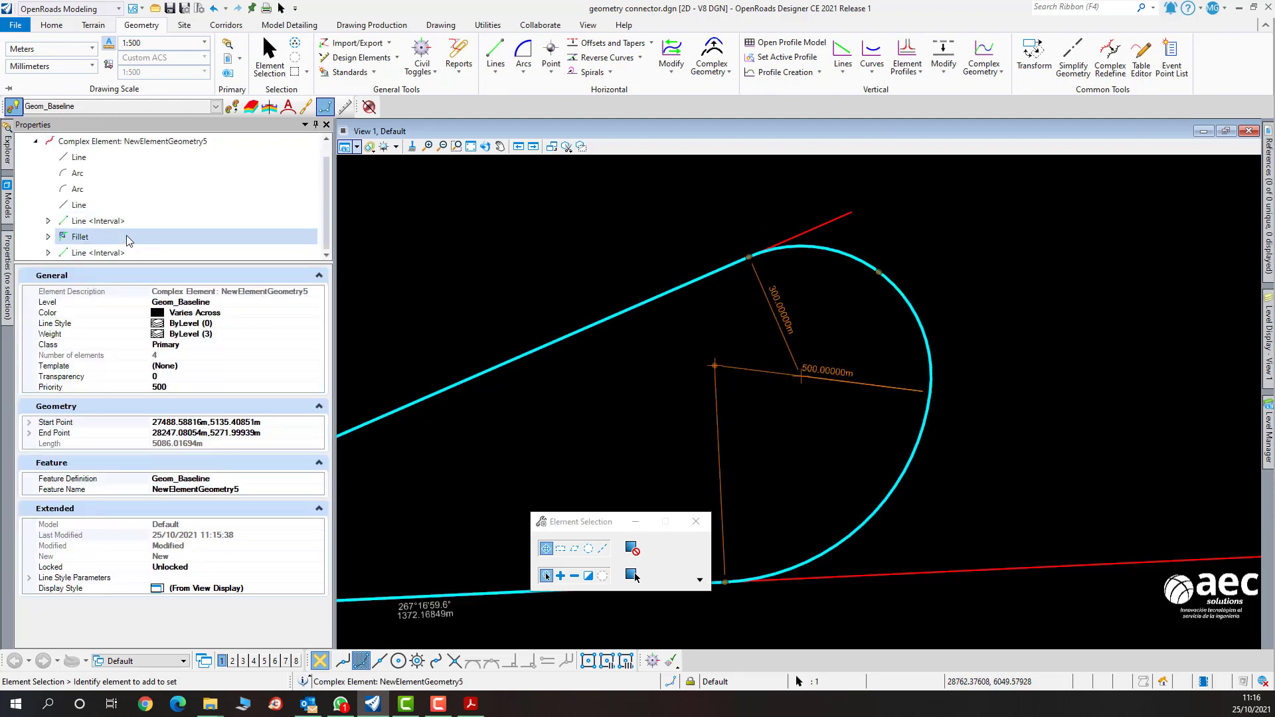
pyautogui.click(88, 238)
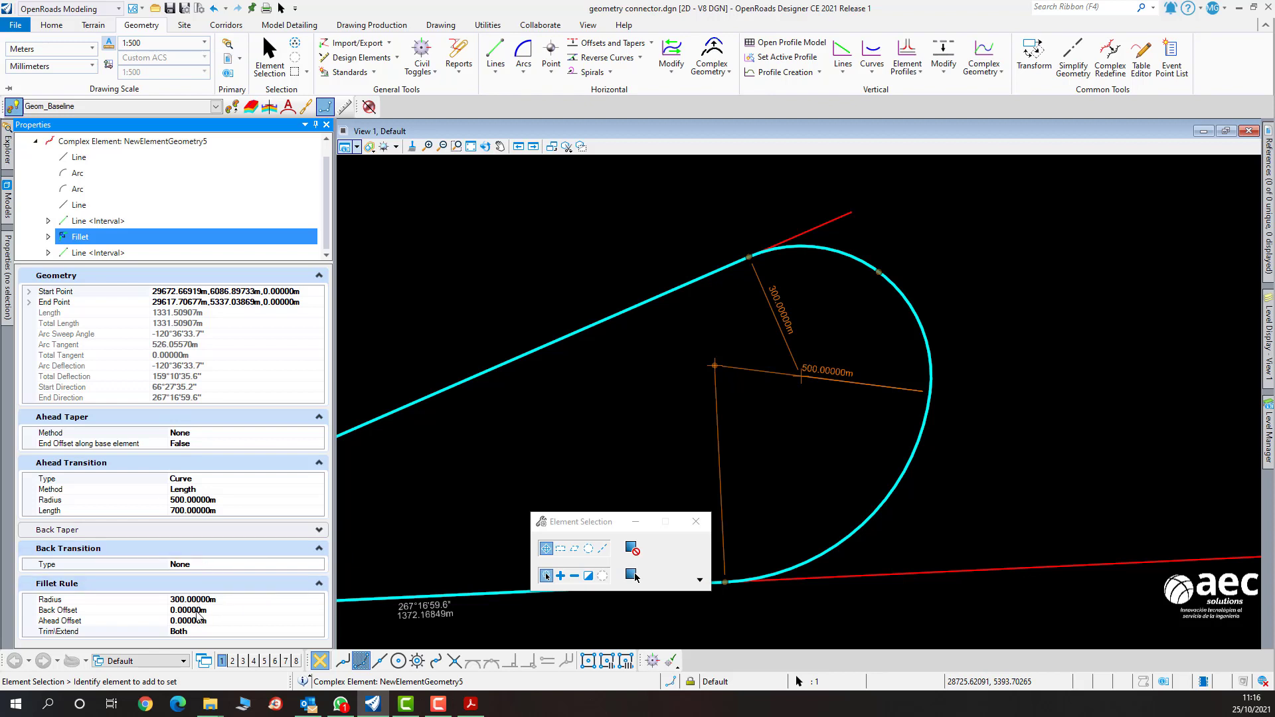
pyautogui.click(219, 565)
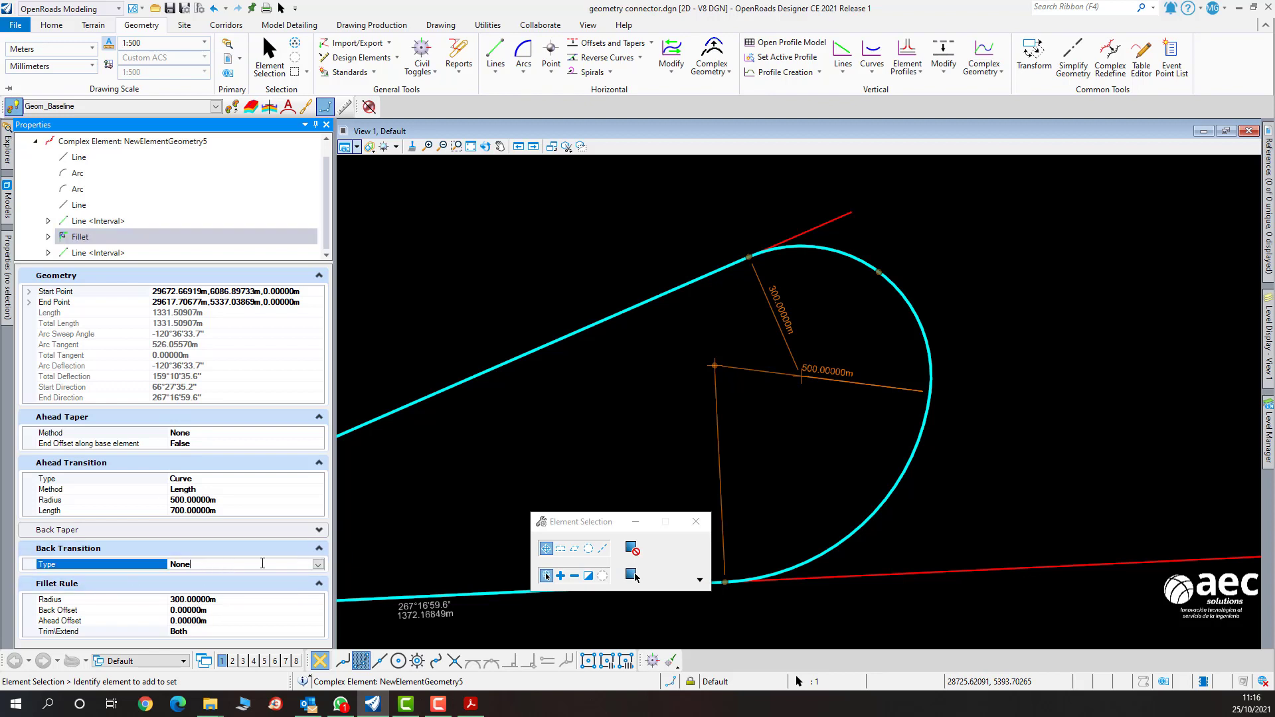
pyautogui.click(318, 566)
pyautogui.click(204, 590)
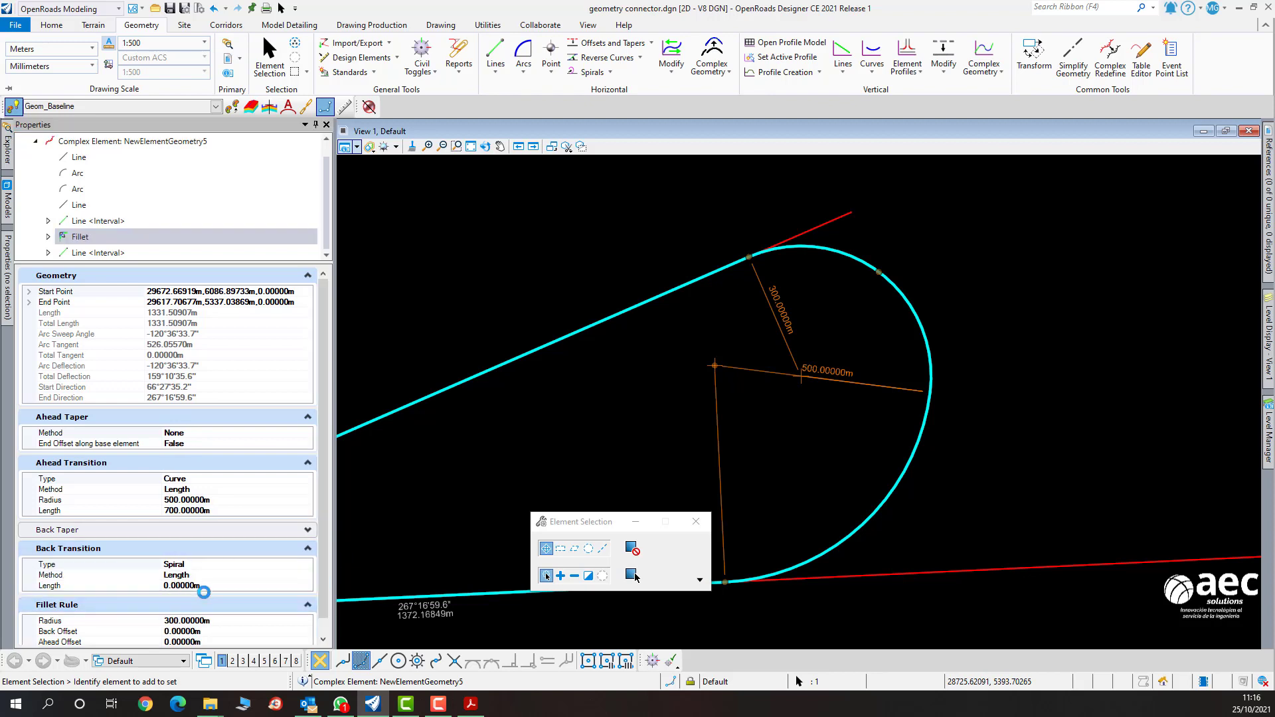
# Define the fillet's back spiral by the Length method and set its length to 30 m.
pyautogui.doubleClick(205, 576)
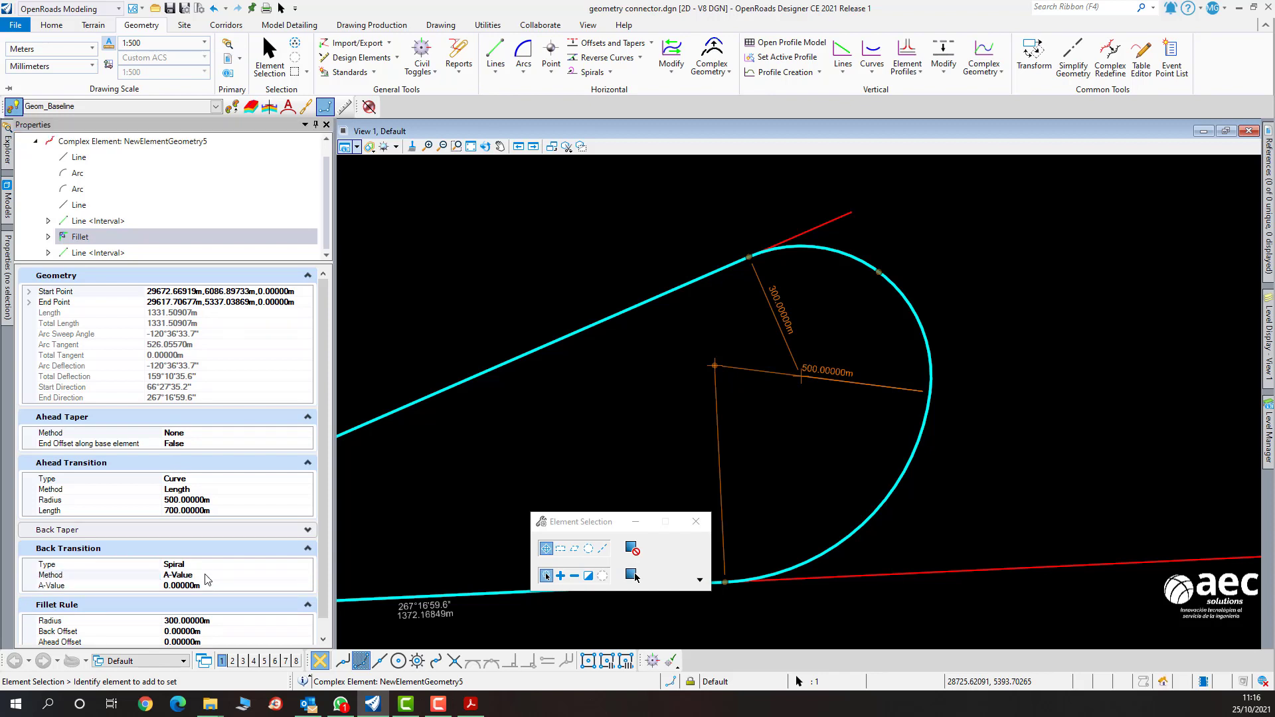
pyautogui.click(206, 576)
pyautogui.click(307, 576)
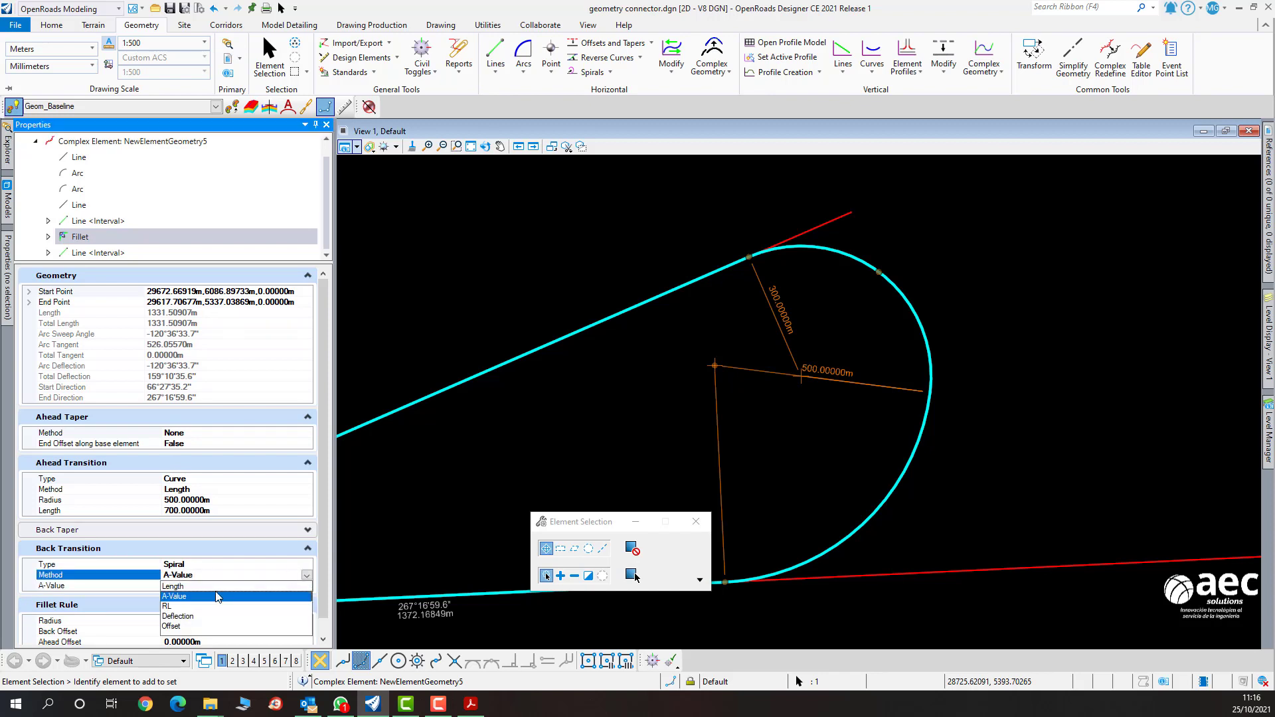
pyautogui.click(185, 586)
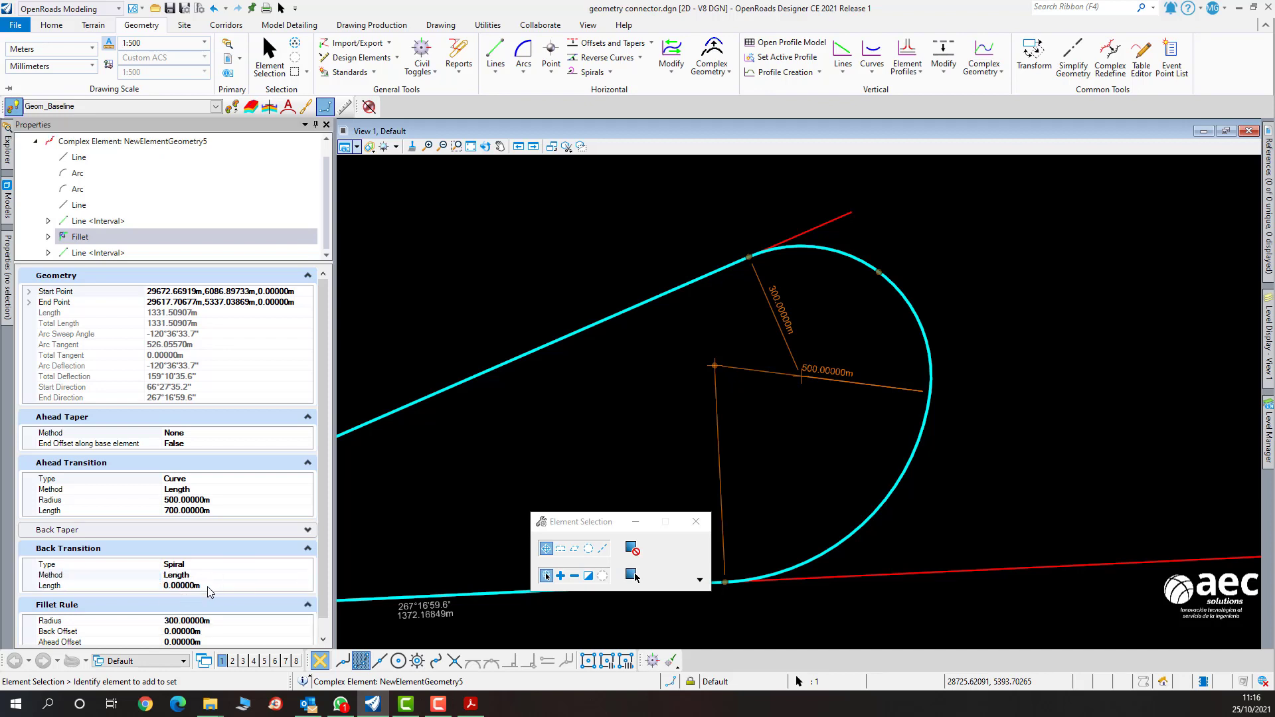
pyautogui.click(210, 585)
pyautogui.write('3')
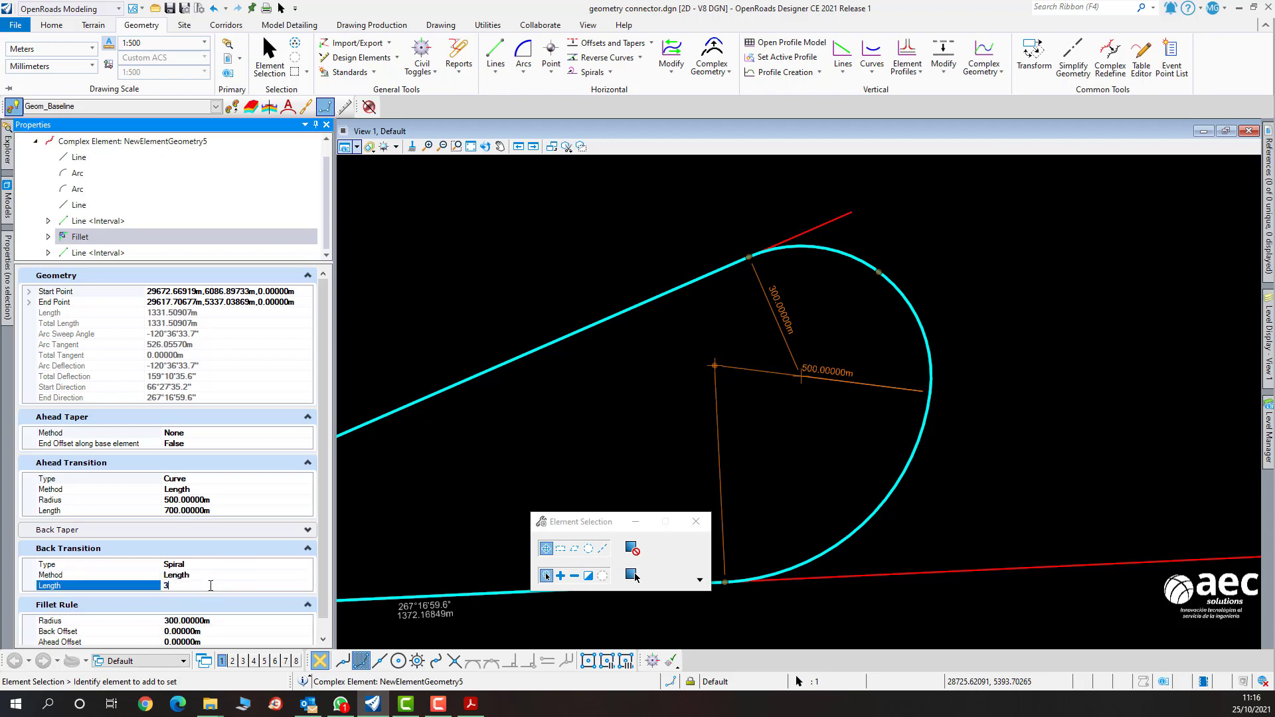
pyautogui.write('0')
pyautogui.press('Return')
pyautogui.scroll(4, 695, 277)
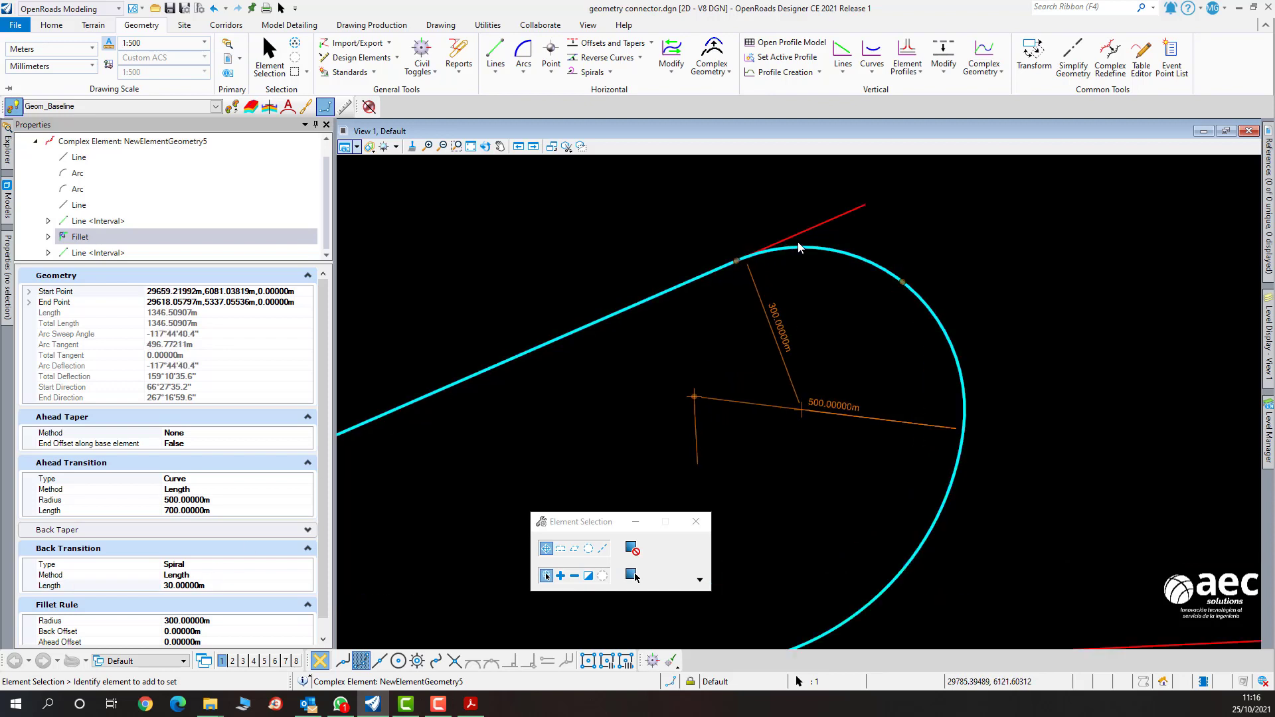
pyautogui.scroll(3, 695, 278)
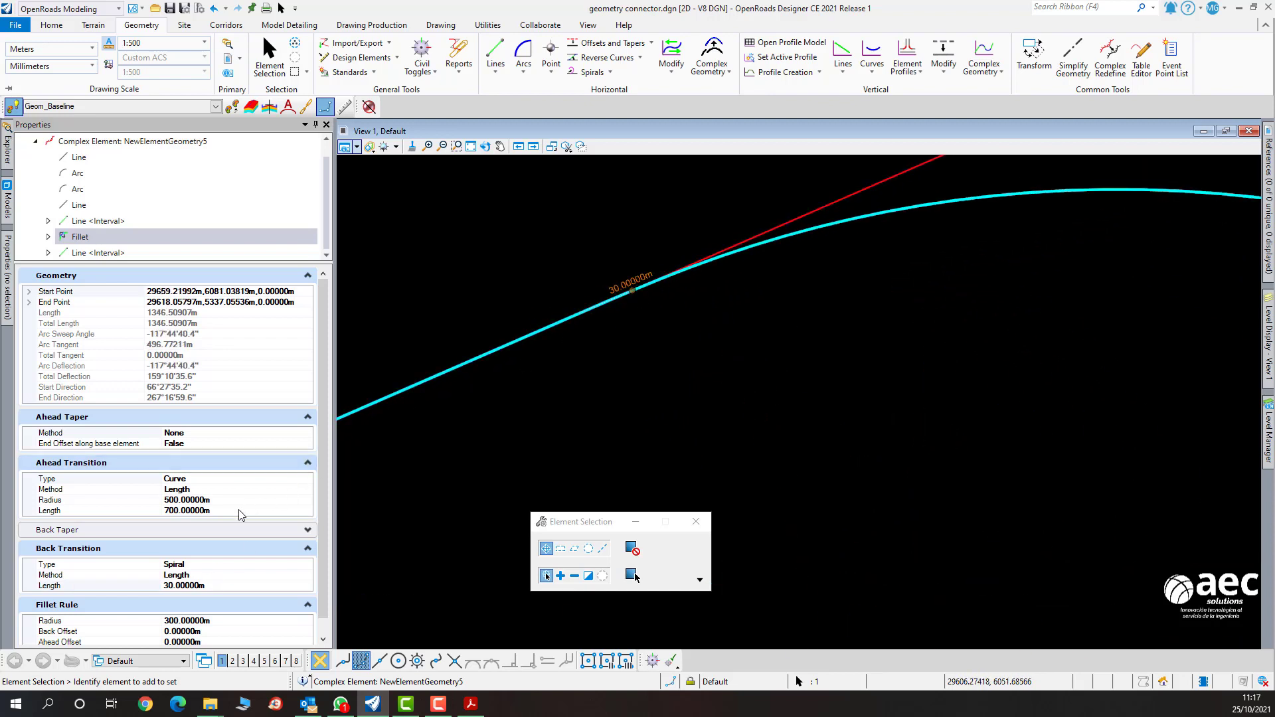
# Set the length of the fillet's back transition spiral to 150 m.
pyautogui.click(226, 586)
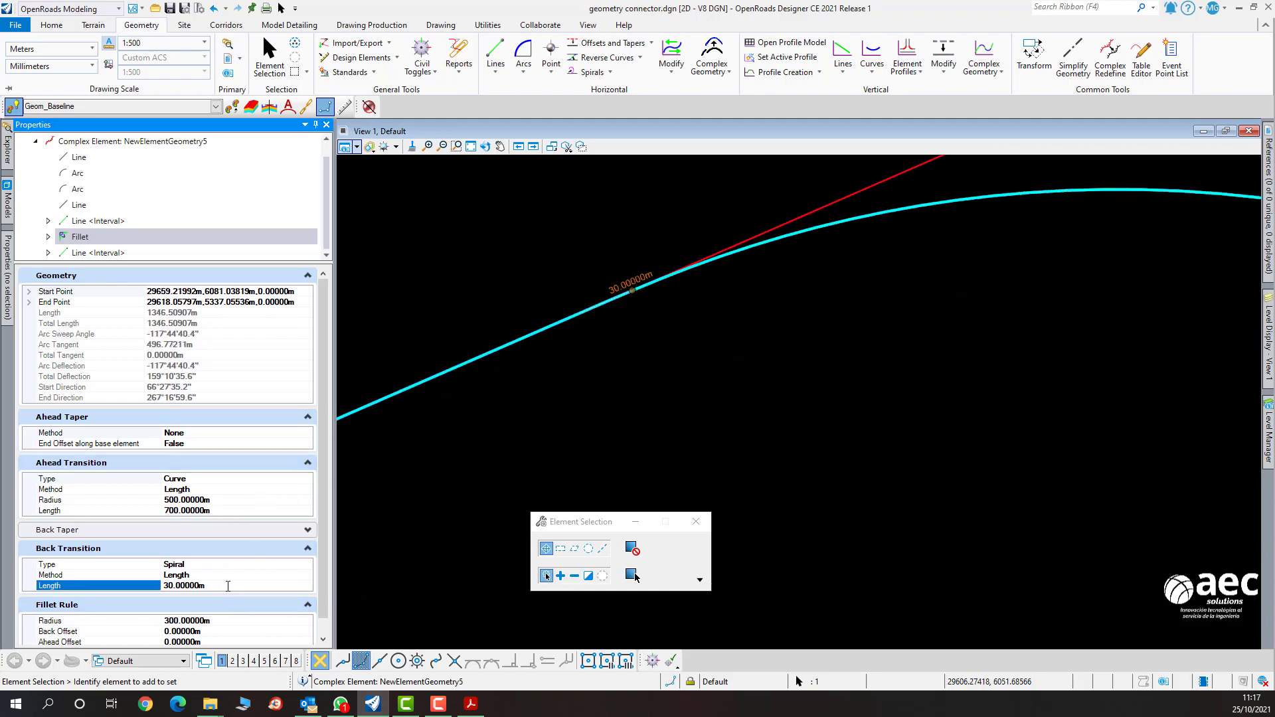
pyautogui.write('150')
pyautogui.press('Return')
# Examine the spiral at the loop's start, the arc's junction with the lower line, and the fillet's transition properties.
pyautogui.scroll(-7, 519, 510)
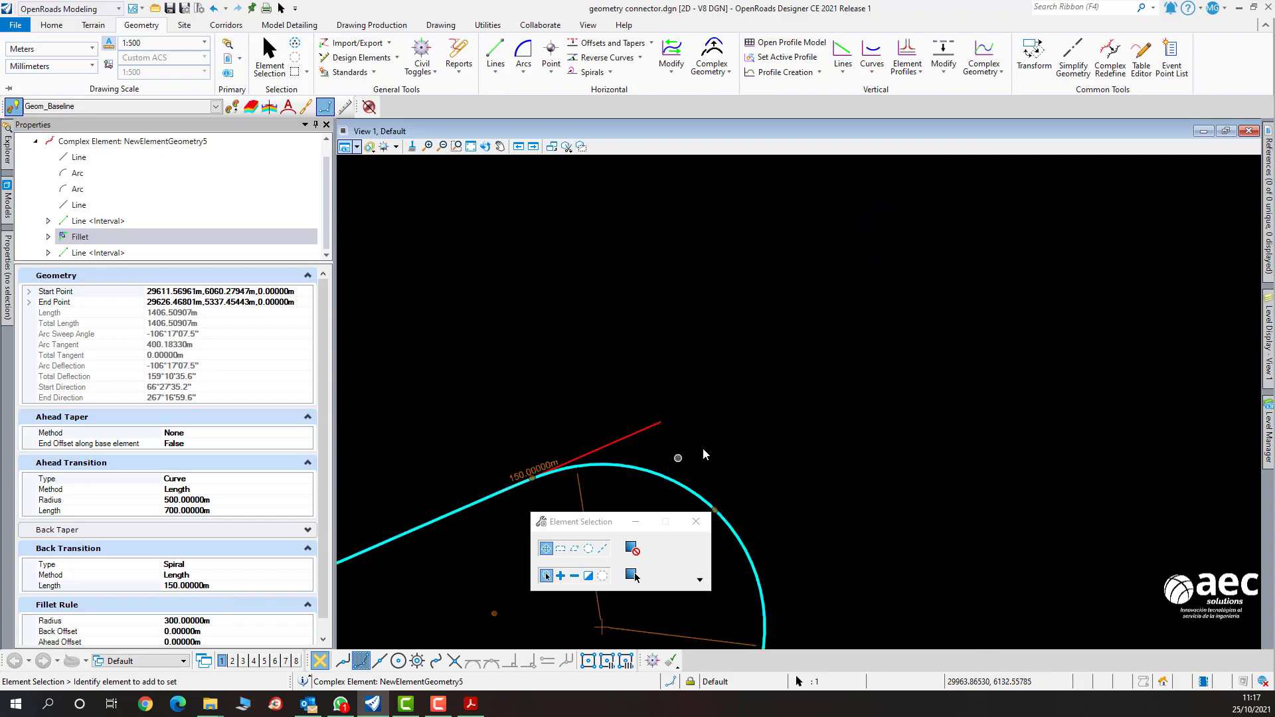
pyautogui.scroll(-1, 703, 448)
pyautogui.scroll(4, 715, 285)
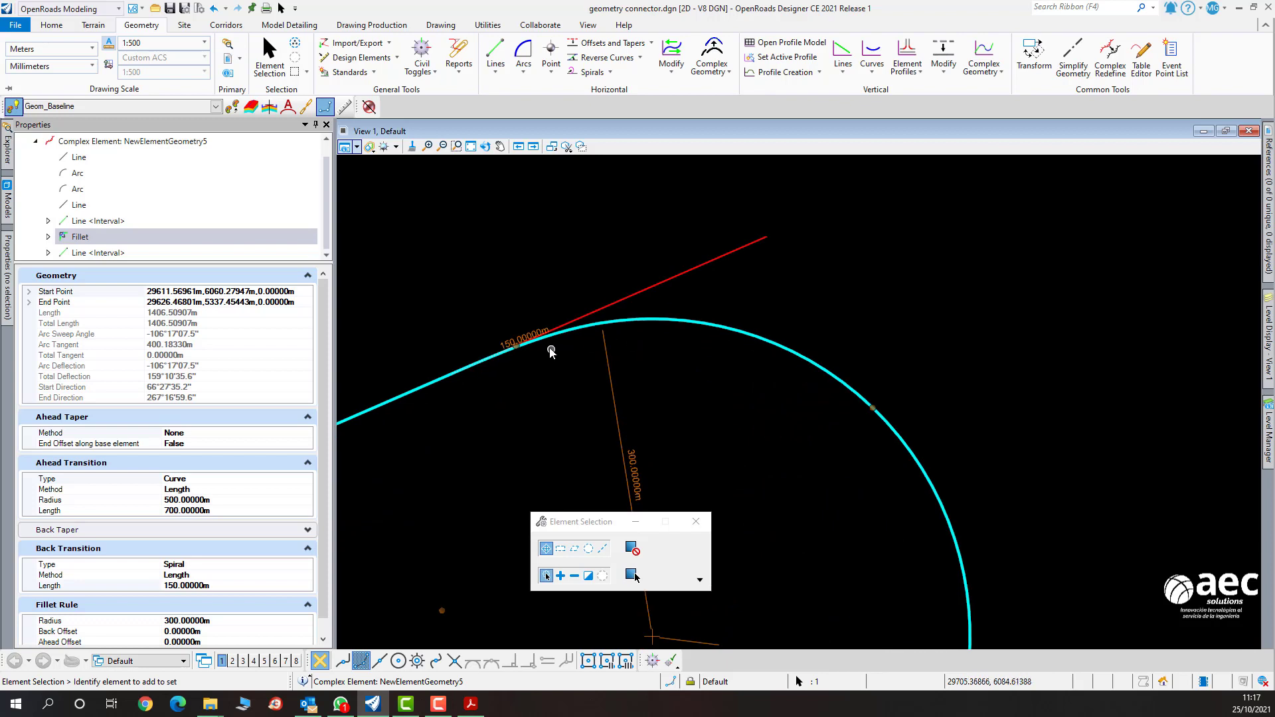
pyautogui.scroll(-4, 581, 332)
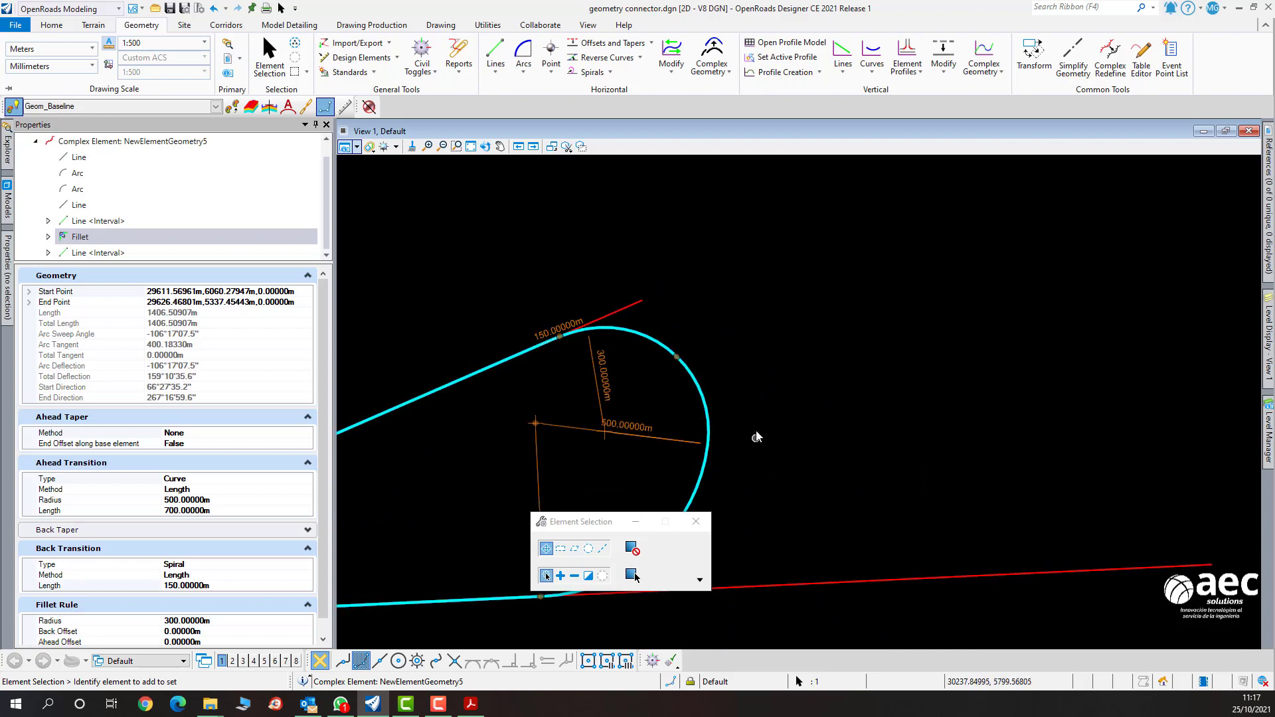
pyautogui.moveTo(756, 431); pyautogui.dragTo(781, 325, button='middle')
pyautogui.moveTo(767, 371); pyautogui.dragTo(847, 280, button='middle')
pyautogui.scroll(-1, 847, 280)
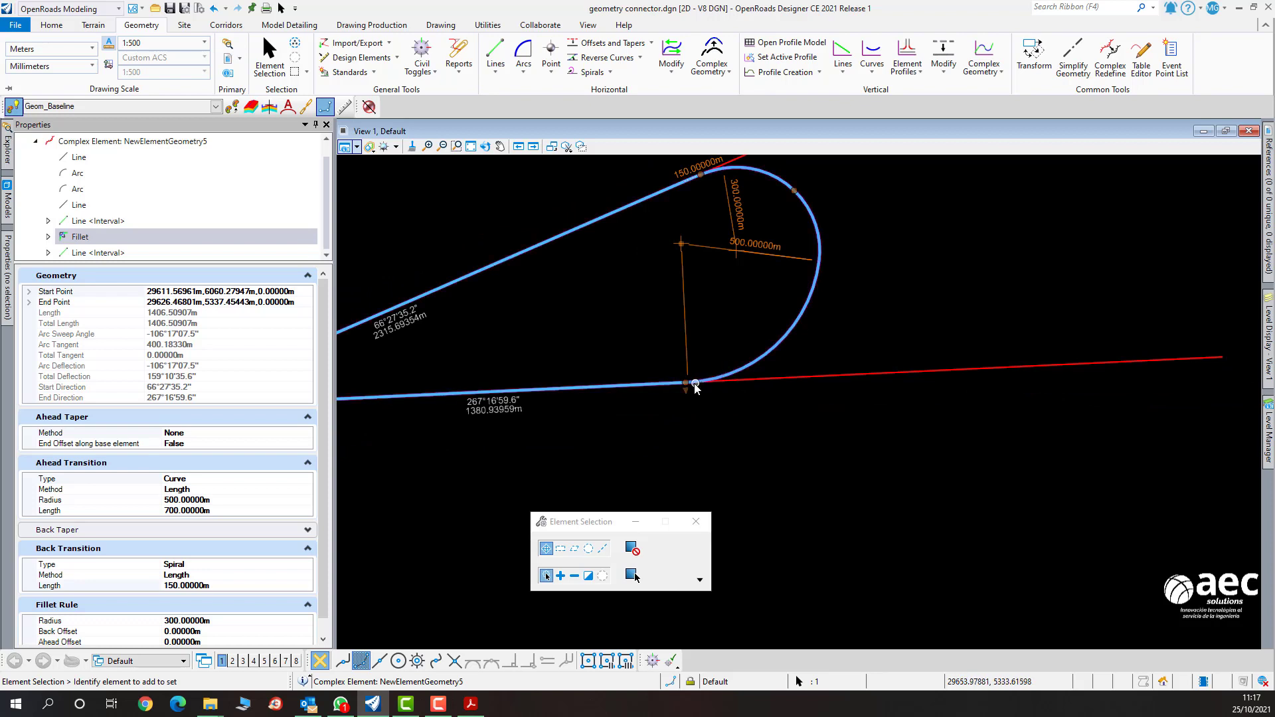
pyautogui.moveTo(663, 390)
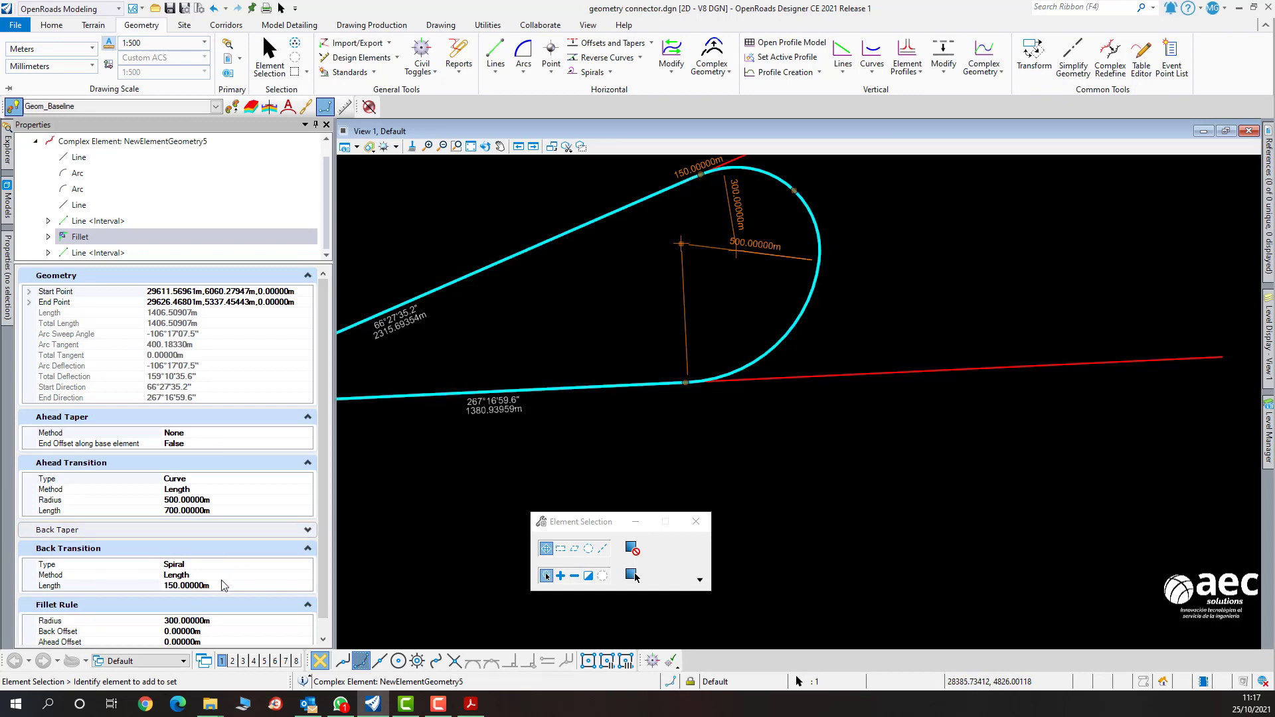
pyautogui.scroll(-1, 224, 584)
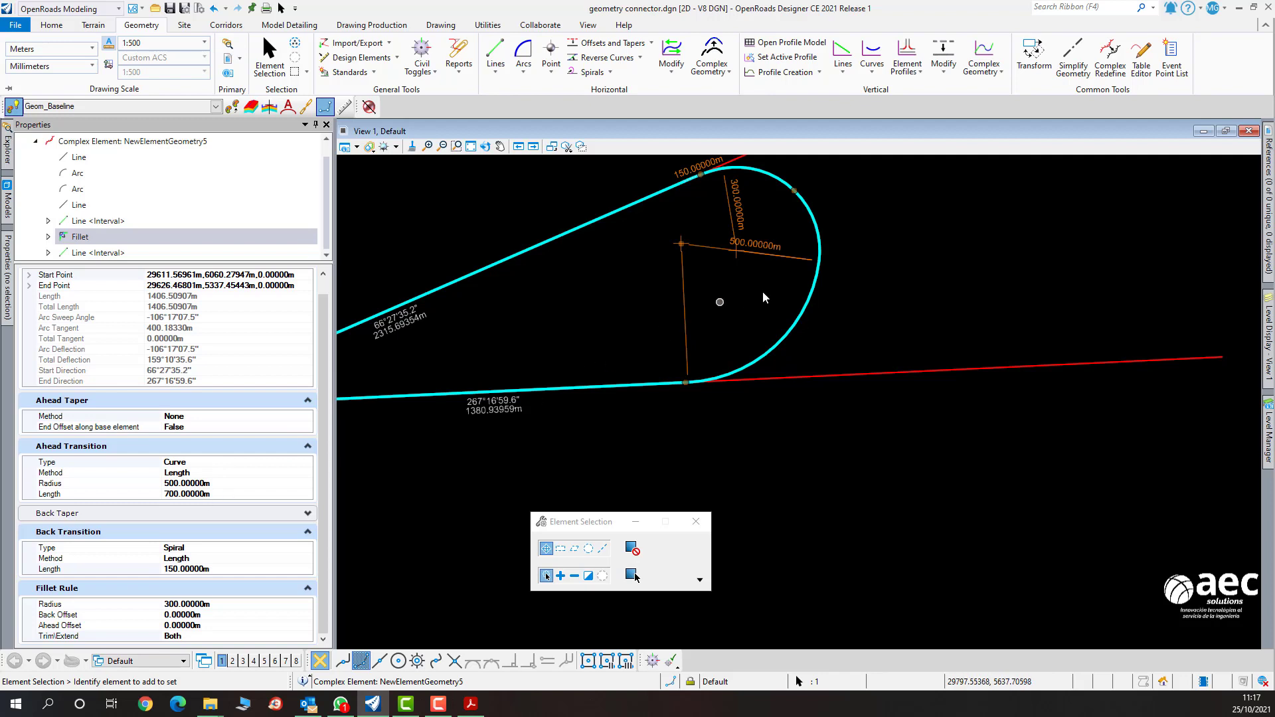
# Delete the loop complex element between the two red lines.
pyautogui.click(857, 300)
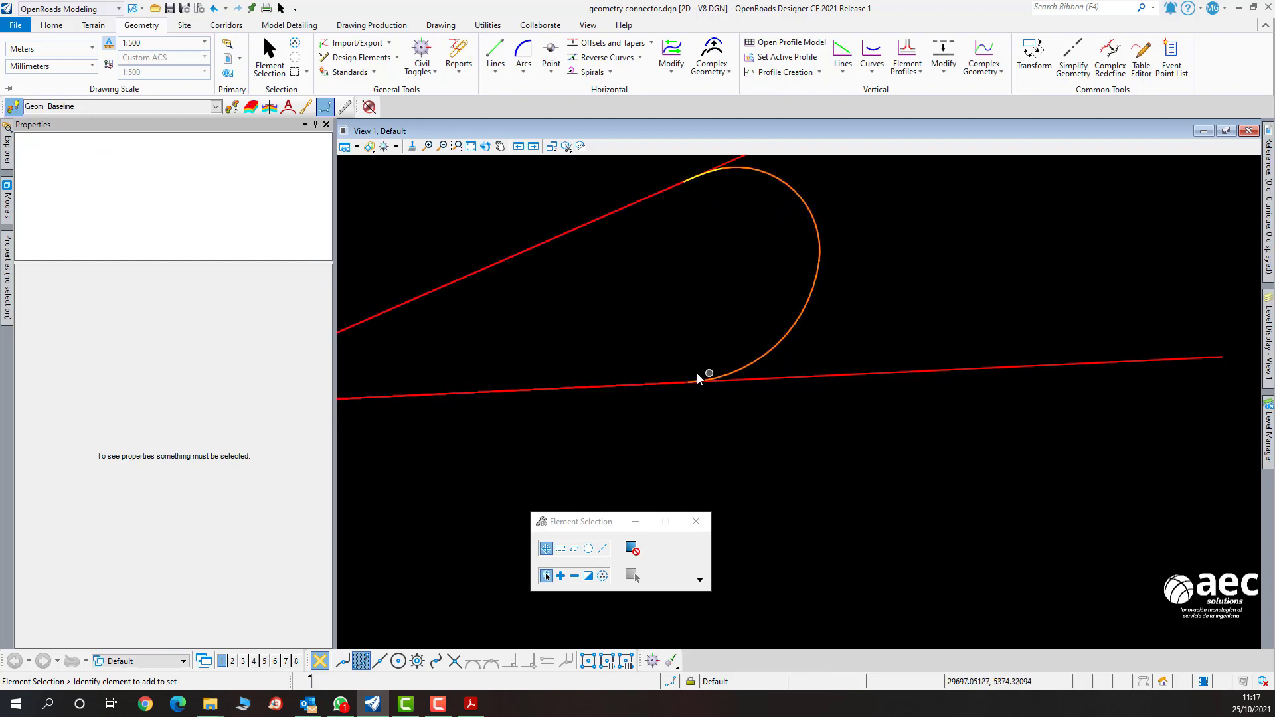
pyautogui.click(817, 228)
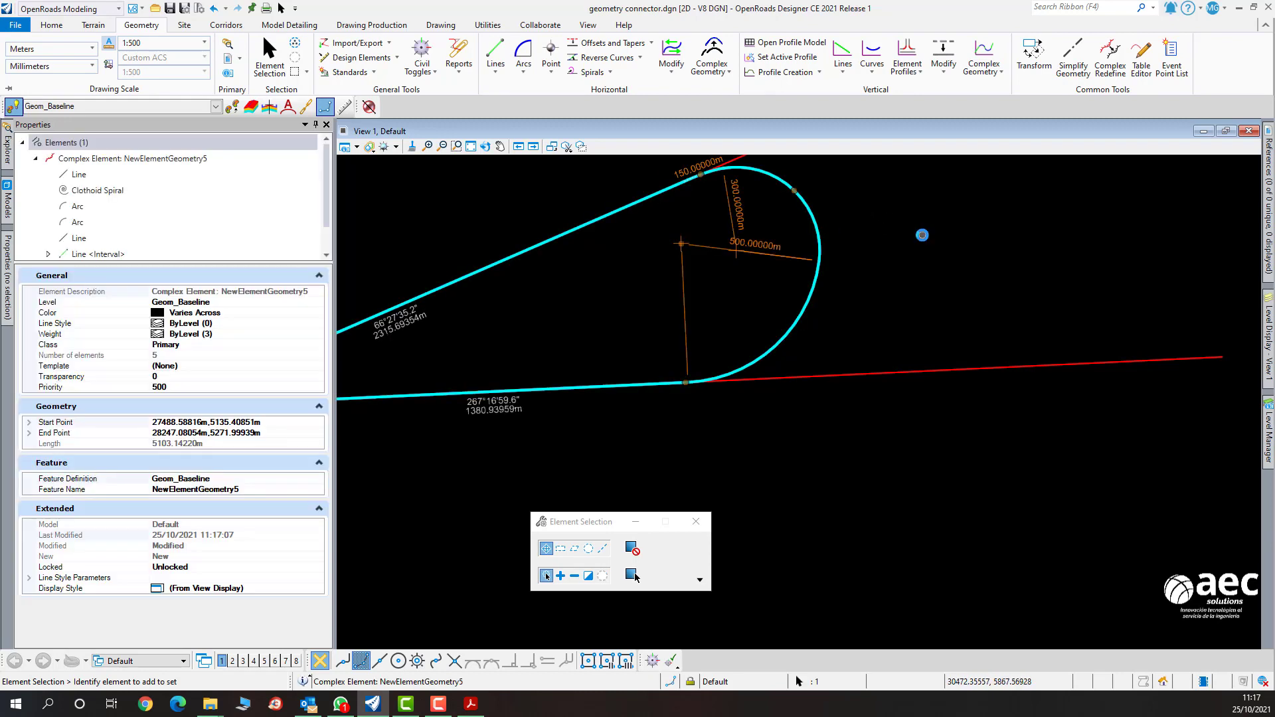
pyautogui.click(922, 235)
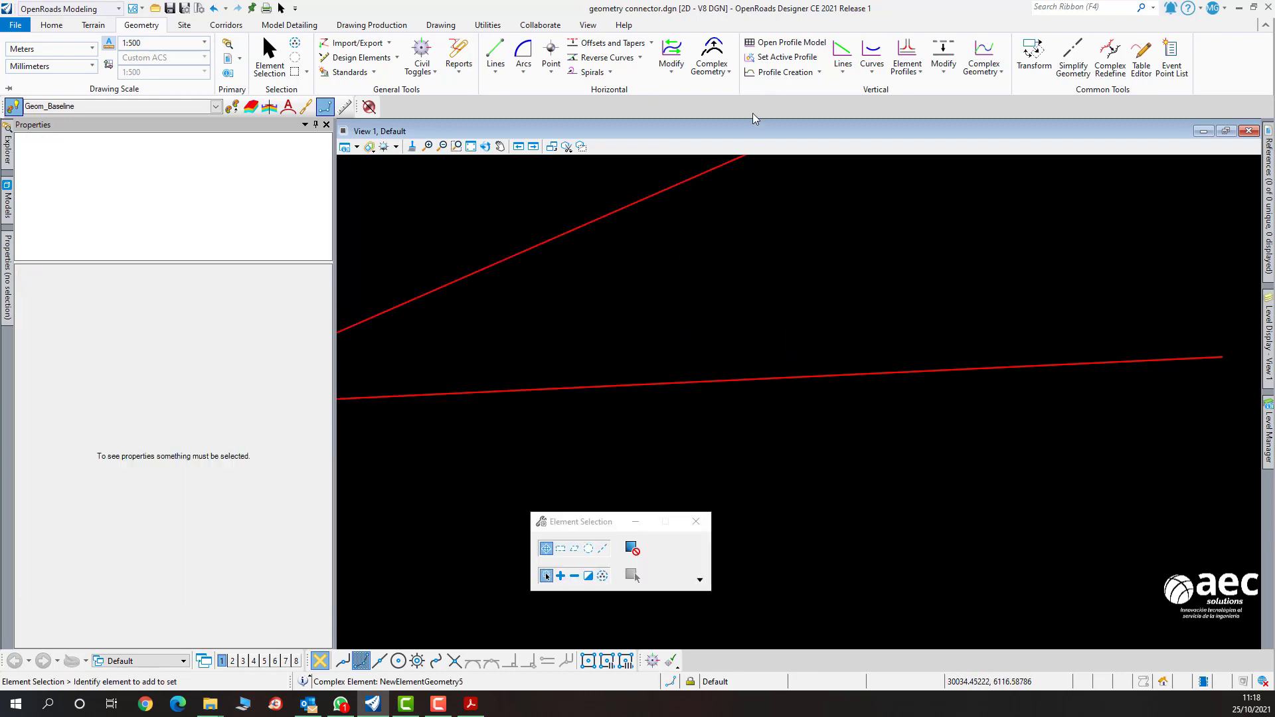
# Start a new Geometry Connector connection with GeomBL8 as the begin element and free its length.
pyautogui.click(712, 50)
pyautogui.moveTo(369, 177); pyautogui.dragTo(835, 330)
pyautogui.click(1169, 358)
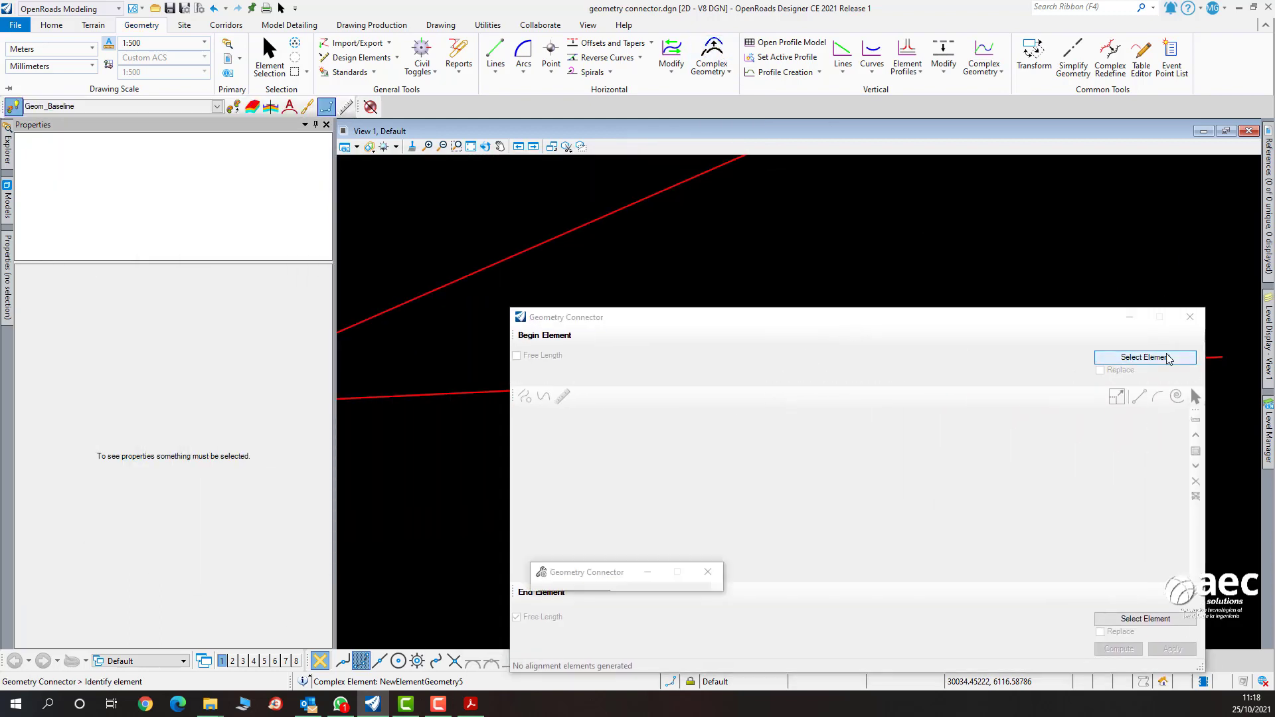
pyautogui.click(655, 194)
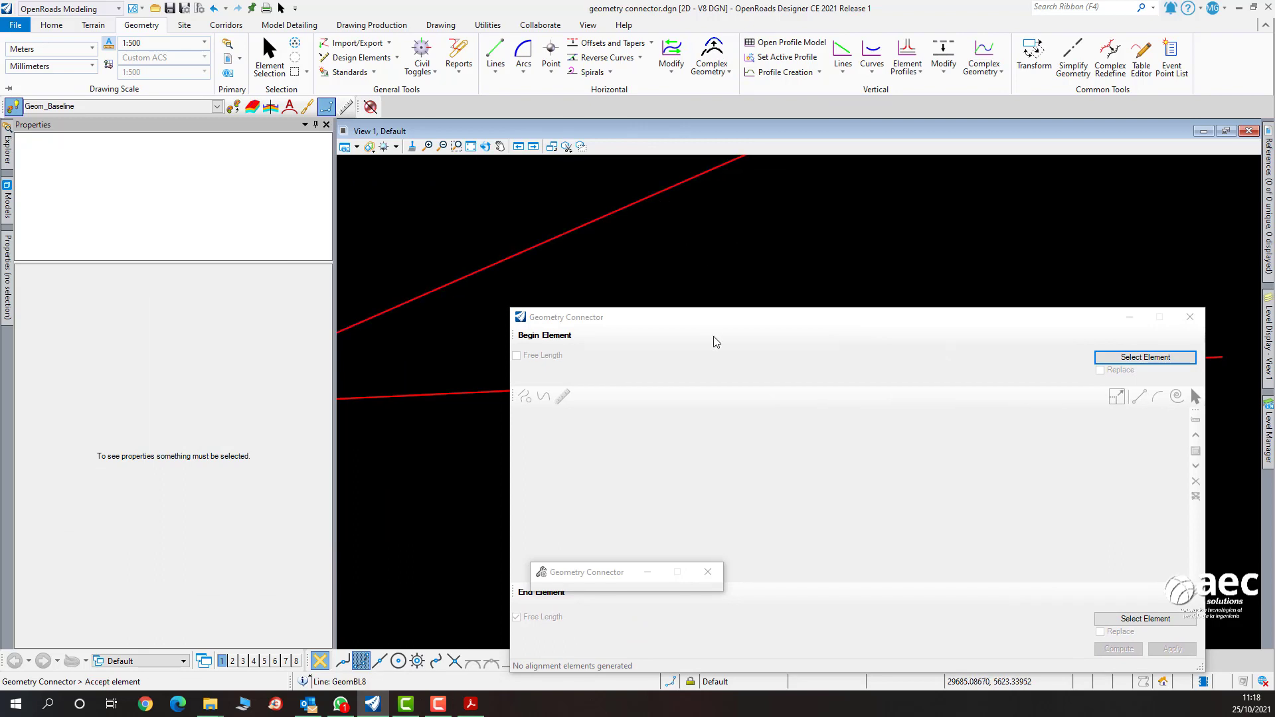
pyautogui.click(674, 237)
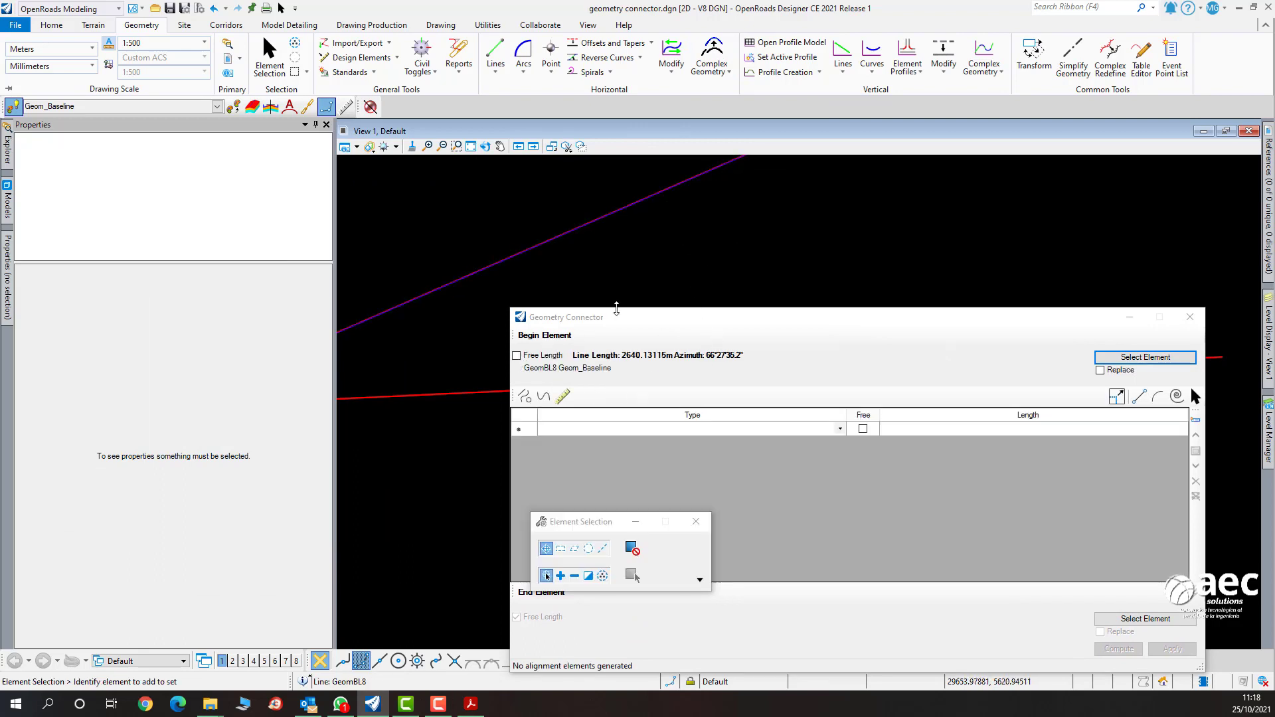
pyautogui.moveTo(617, 317); pyautogui.dragTo(614, 236)
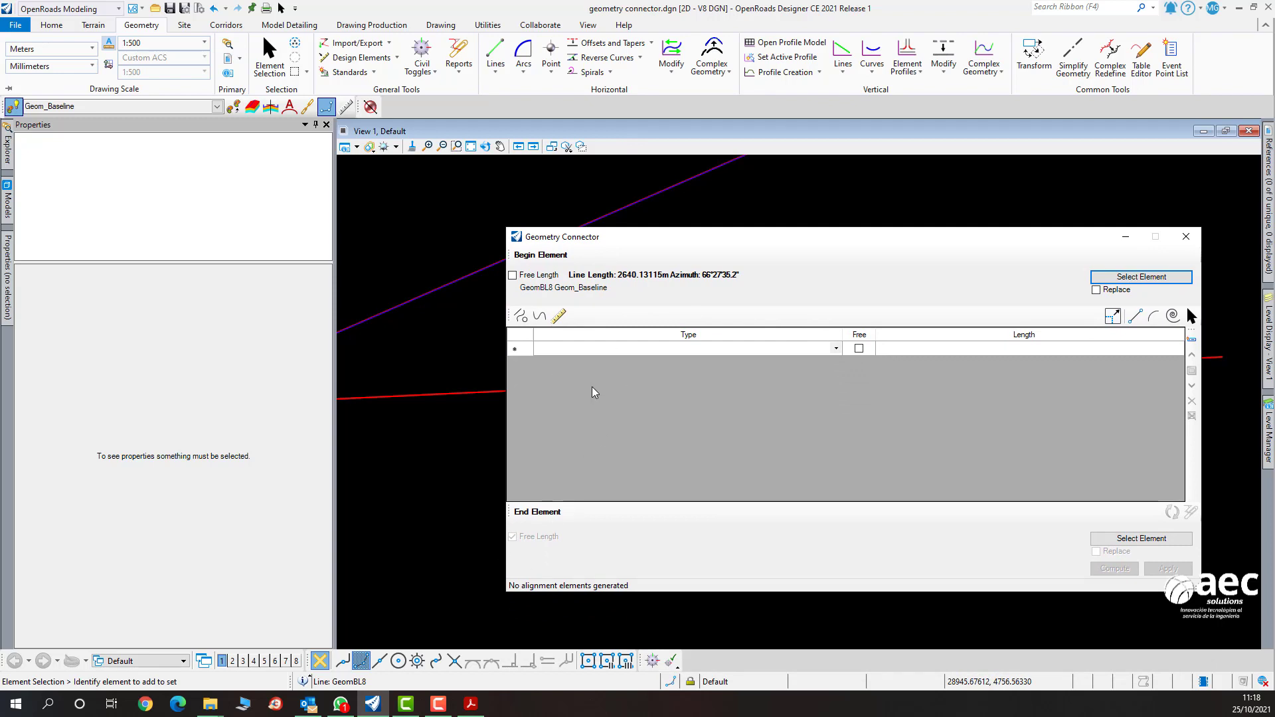
pyautogui.click(513, 275)
pyautogui.moveTo(606, 238); pyautogui.dragTo(477, 328)
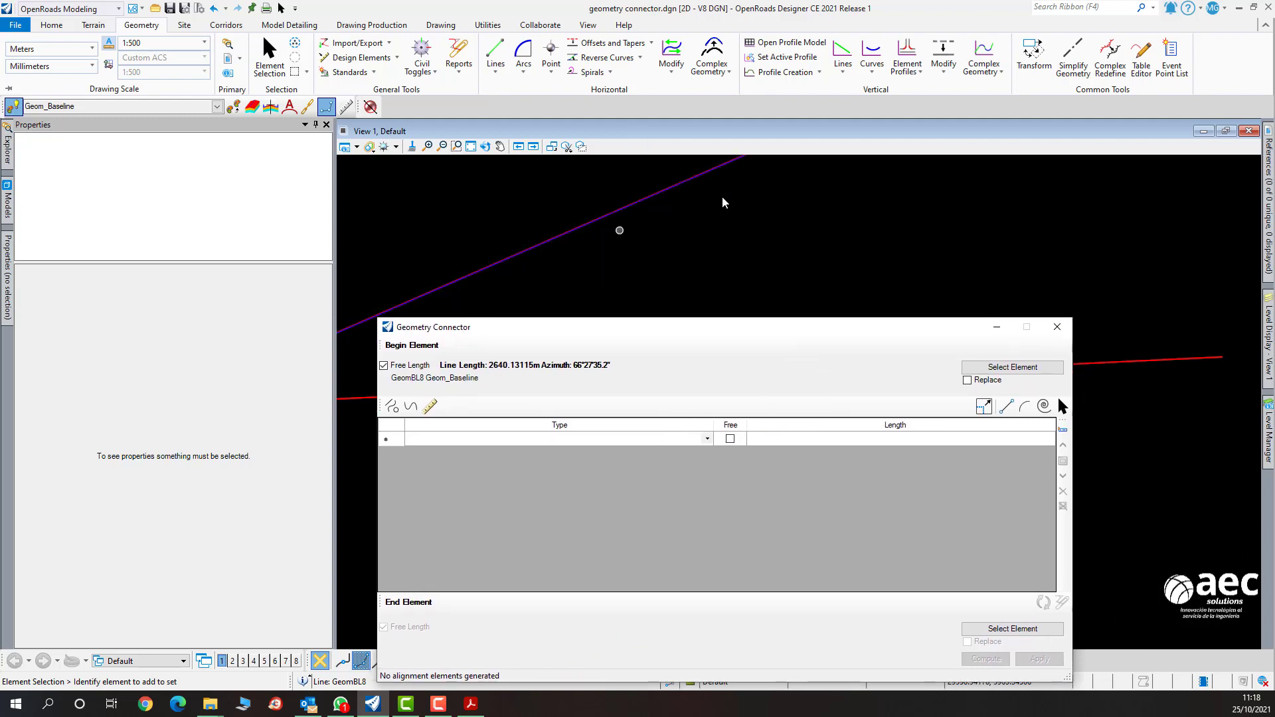
pyautogui.moveTo(763, 330); pyautogui.dragTo(784, 285)
# Add a spiral followed by an arc to the connection, with both elements set to left hand.
pyautogui.click(729, 393)
pyautogui.click(728, 394)
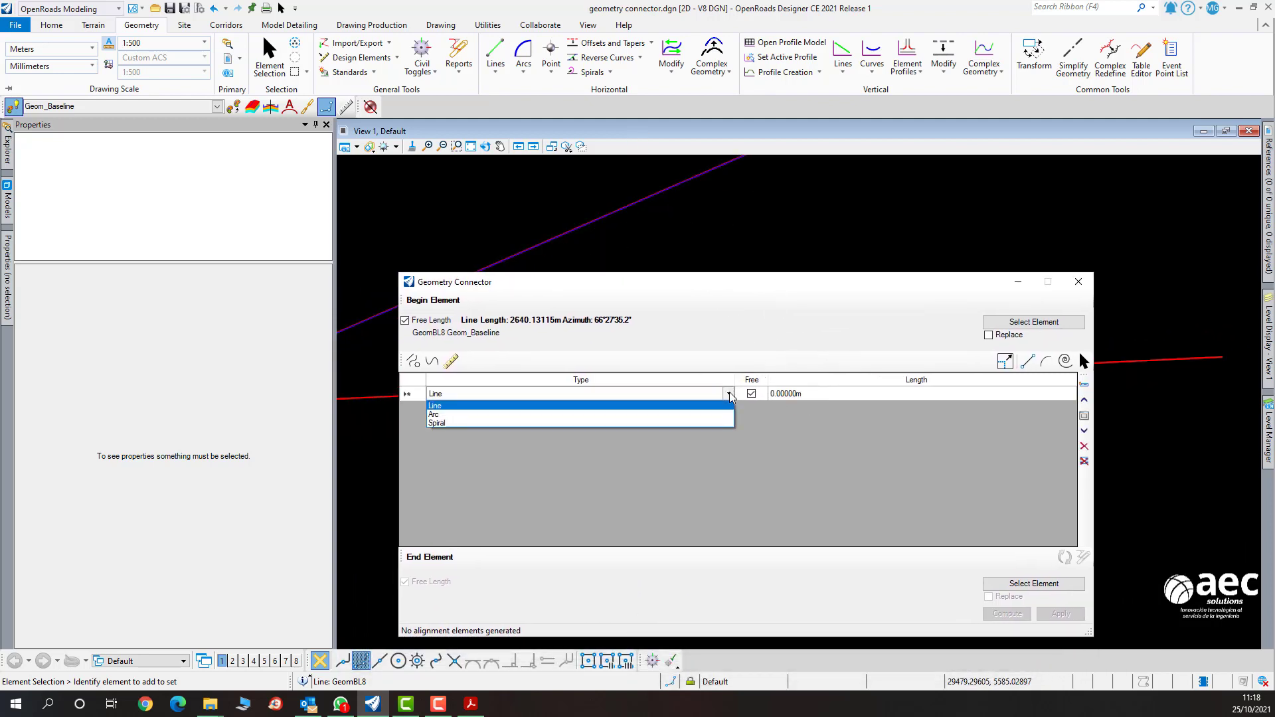
pyautogui.click(600, 423)
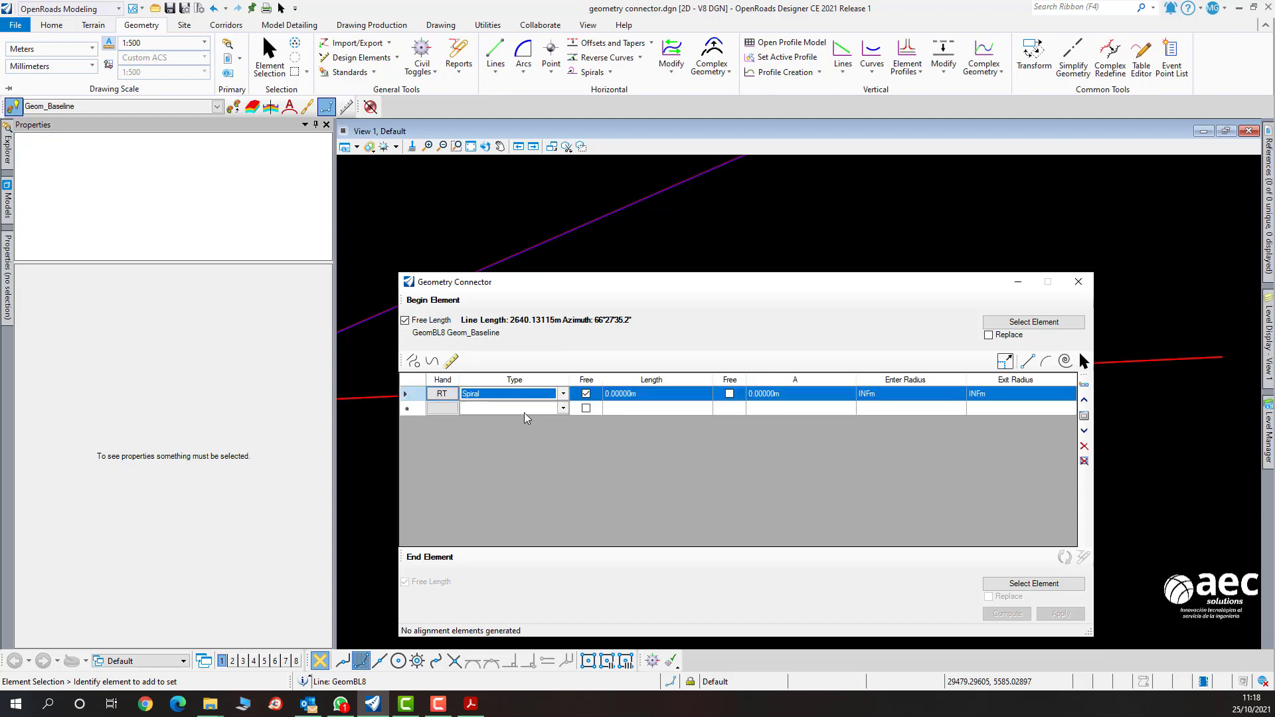
pyautogui.click(442, 395)
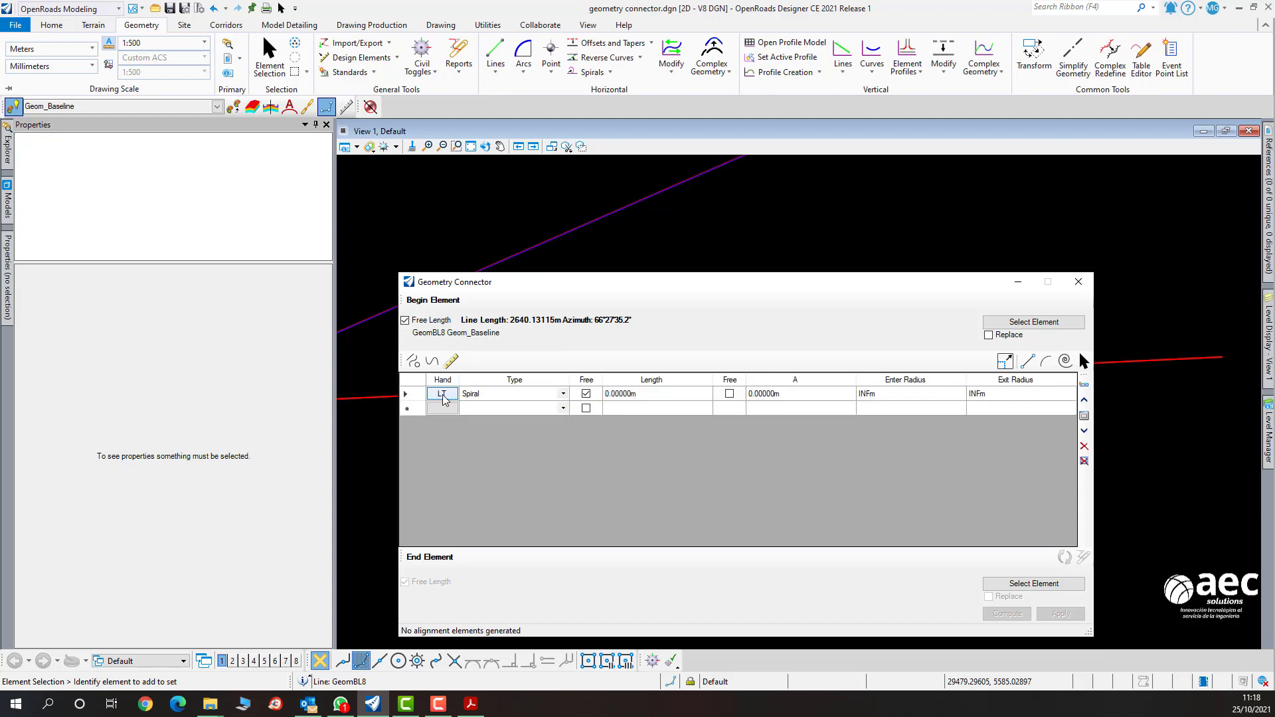
pyautogui.click(587, 409)
pyautogui.click(564, 409)
pyautogui.click(521, 429)
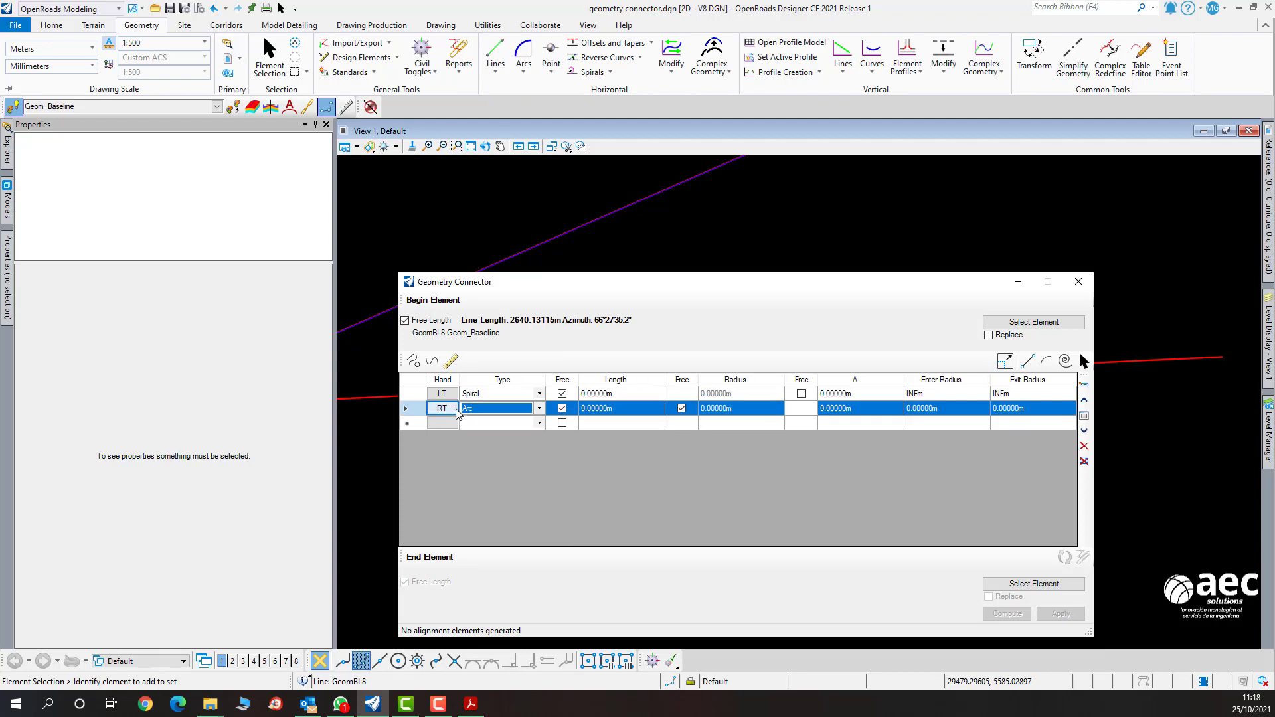
pyautogui.click(479, 416)
pyautogui.click(563, 423)
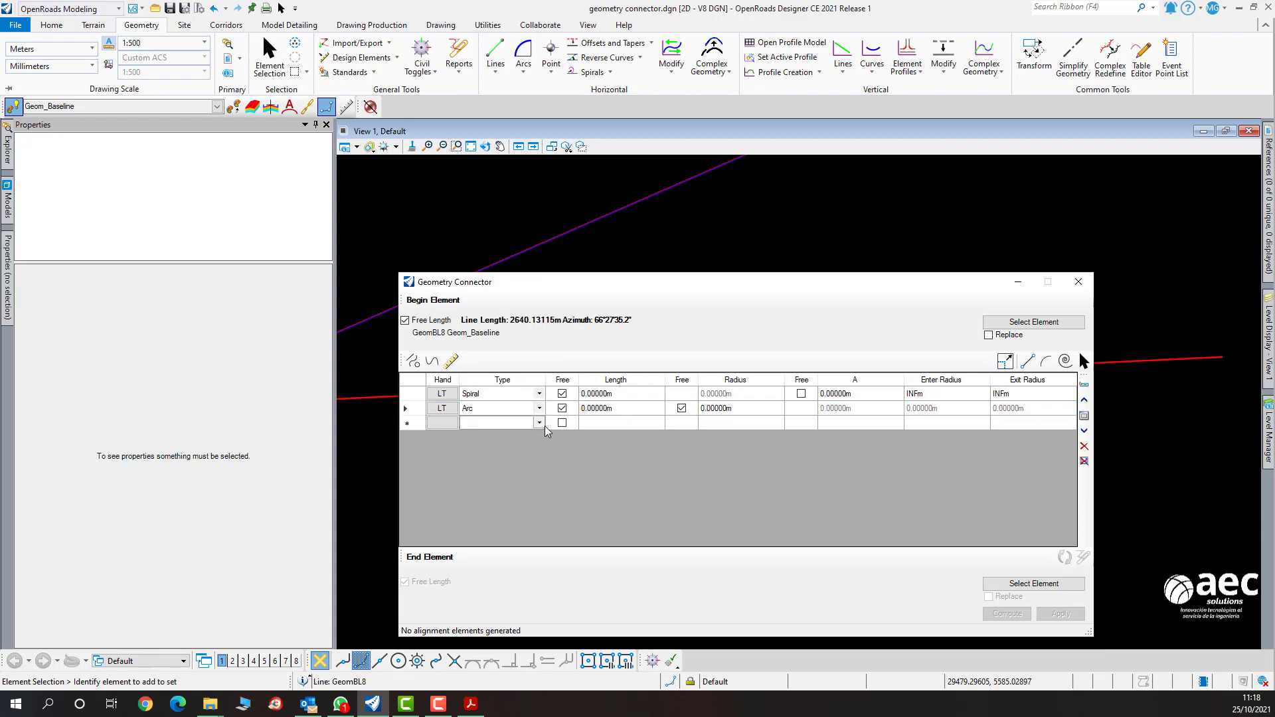
# Add a second arc and a closing spiral, with all elements of the connection switched to right hand.
pyautogui.click(540, 424)
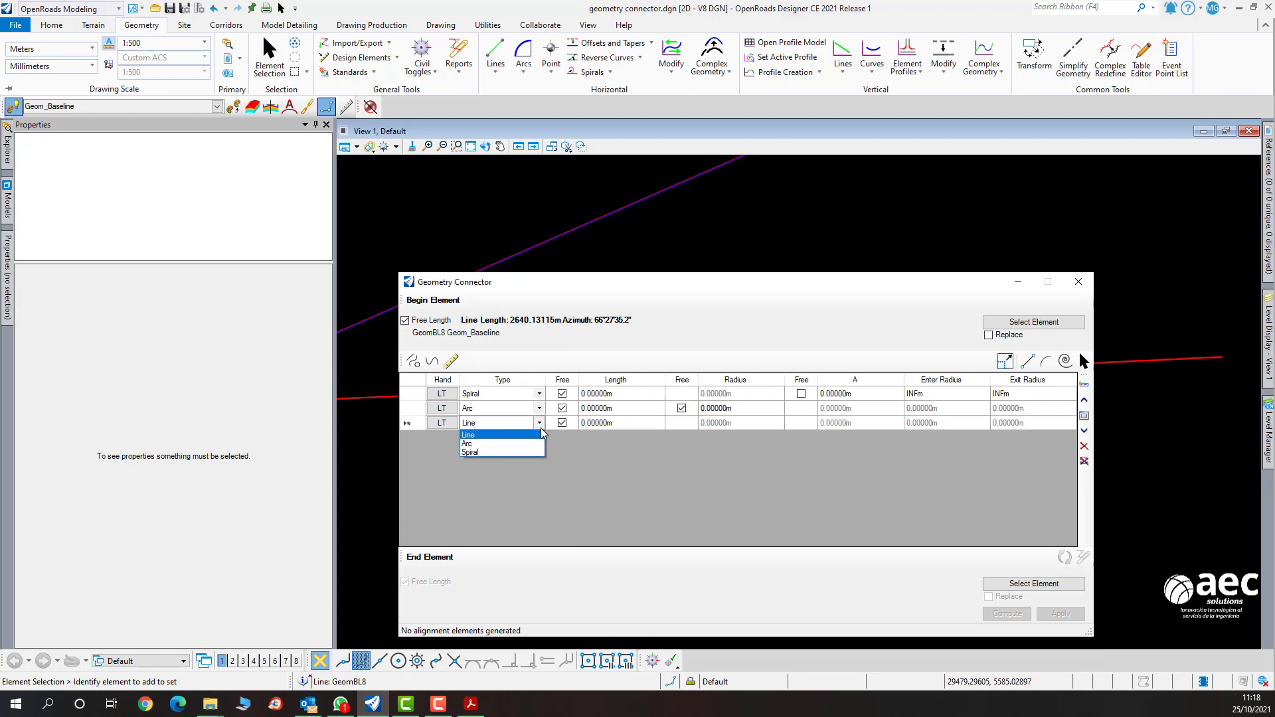
pyautogui.click(500, 444)
pyautogui.click(443, 396)
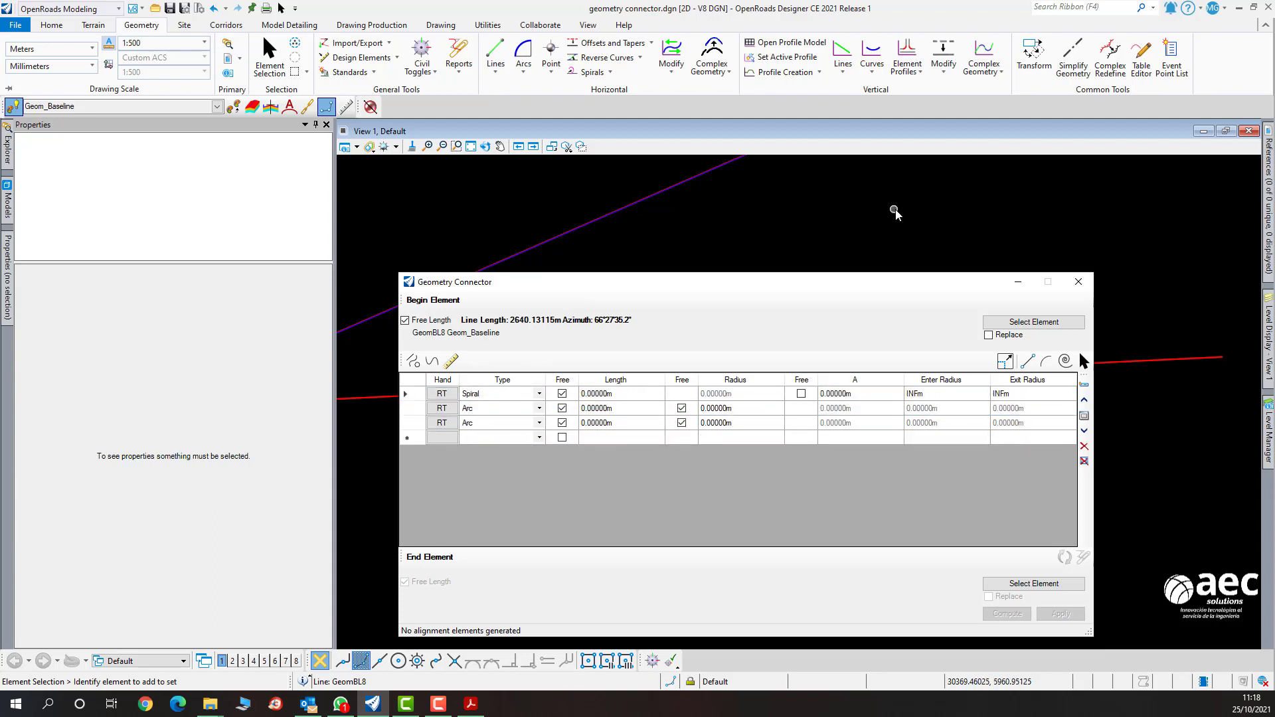
pyautogui.click(538, 437)
pyautogui.click(504, 469)
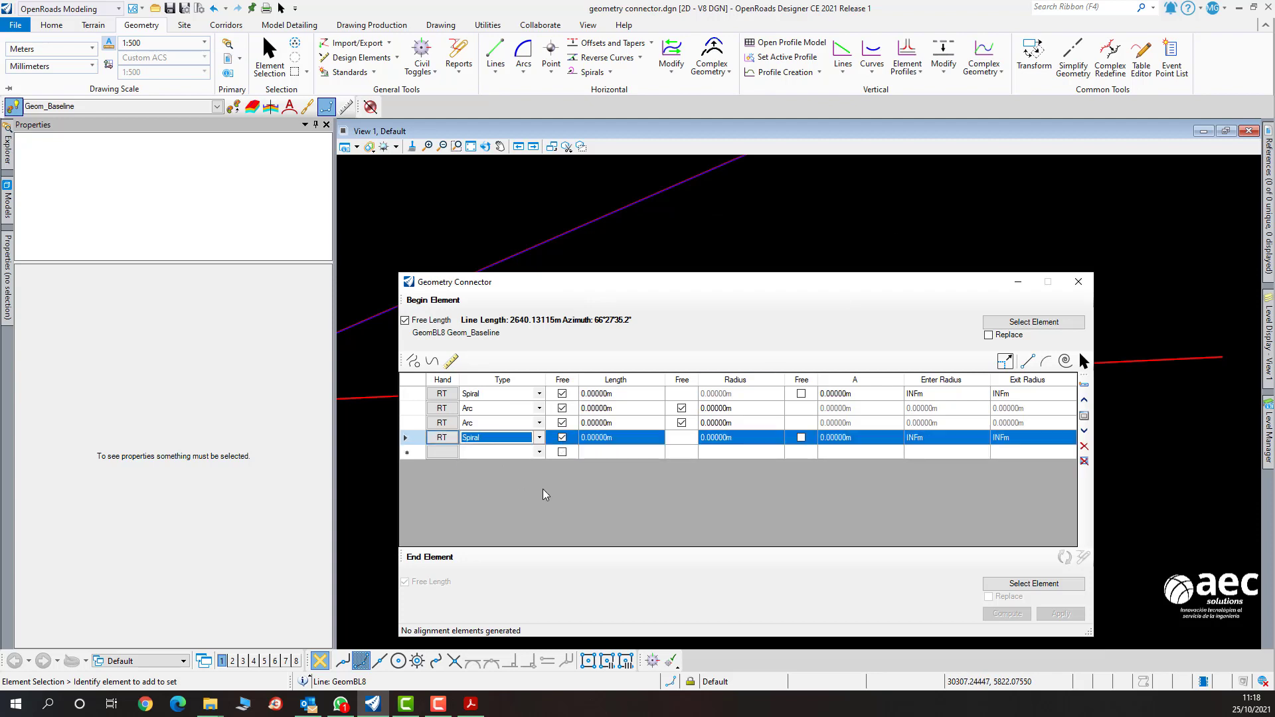
# Set the opening spiral's length to 150 m and its exit radius to 300 m.
pyautogui.click(645, 394)
pyautogui.write('1')
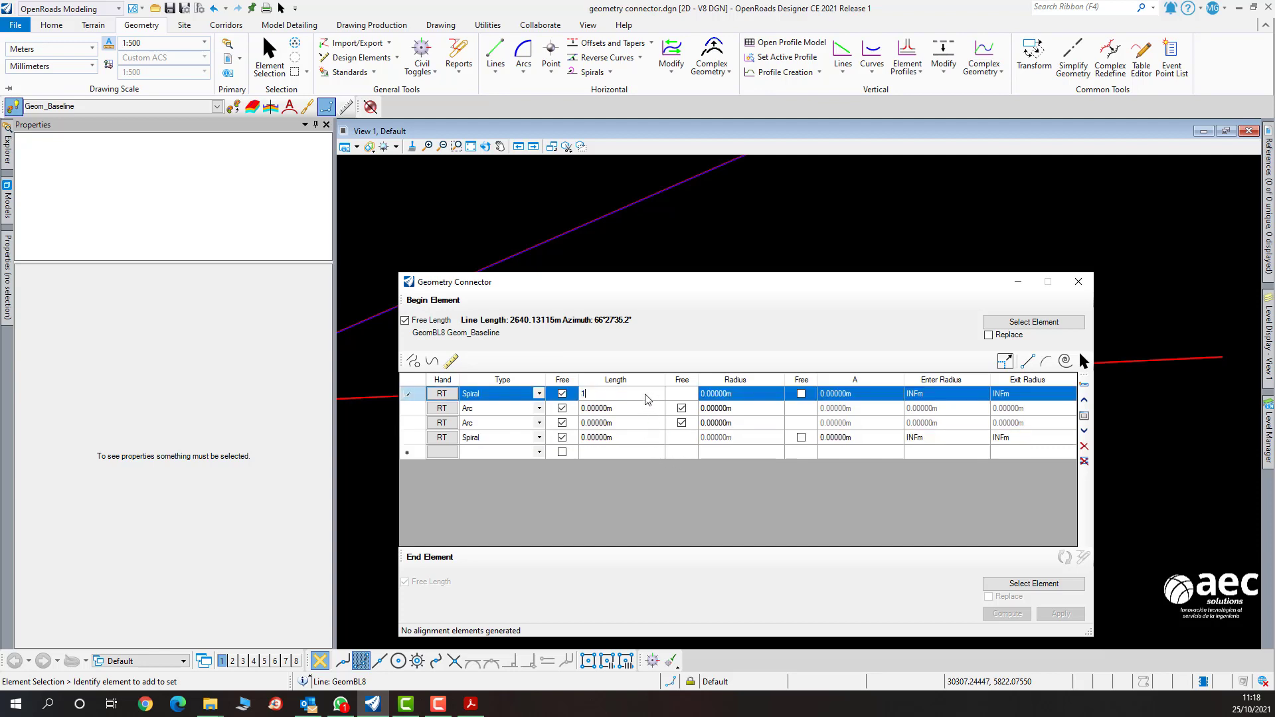
pyautogui.write('100')
pyautogui.moveTo(611, 393); pyautogui.dragTo(562, 393)
pyautogui.write('1')
pyautogui.click(1033, 397)
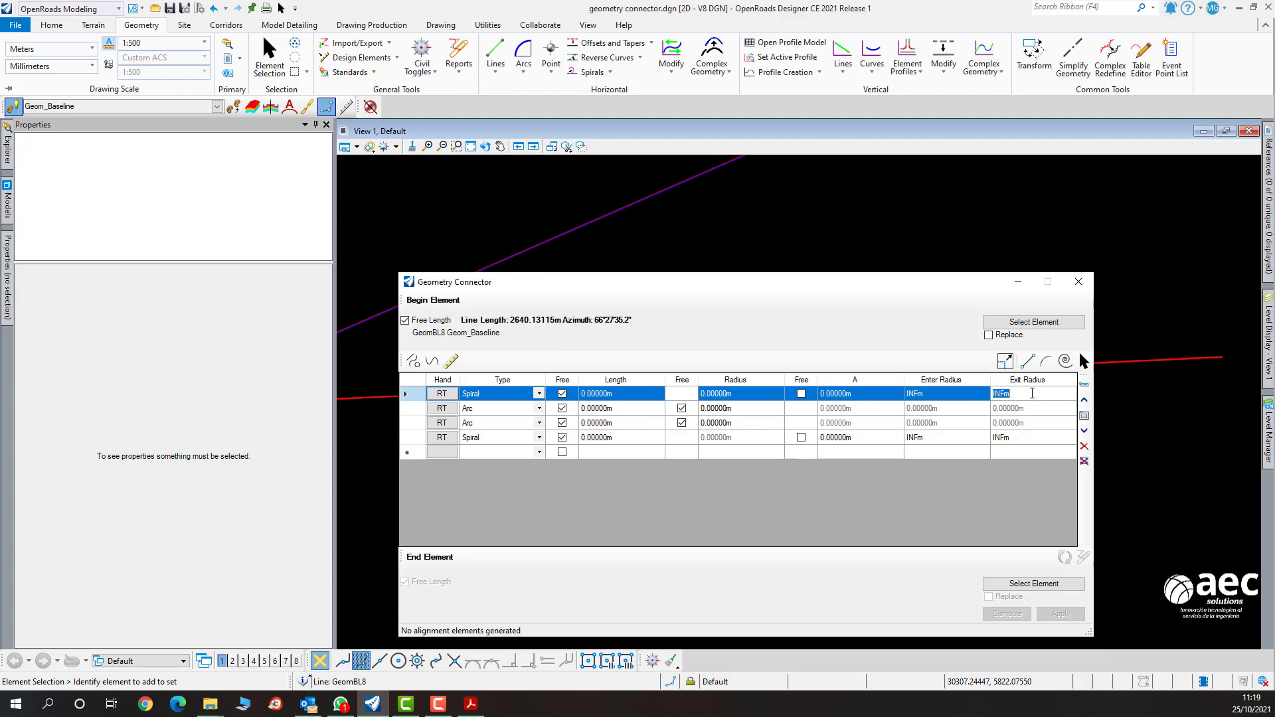
pyautogui.write('300')
# Set the first arc's length to 1000 m and its radius to 300 m.
pyautogui.click(622, 414)
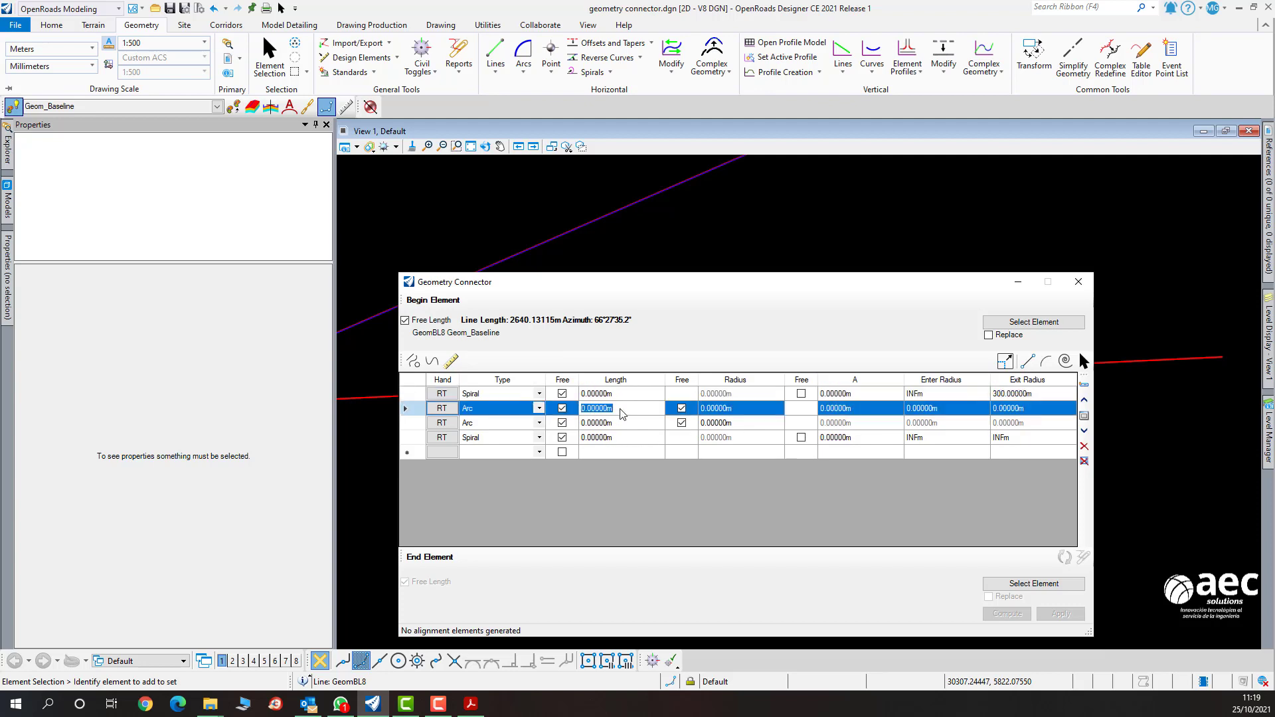
pyautogui.write('1000')
pyautogui.click(740, 410)
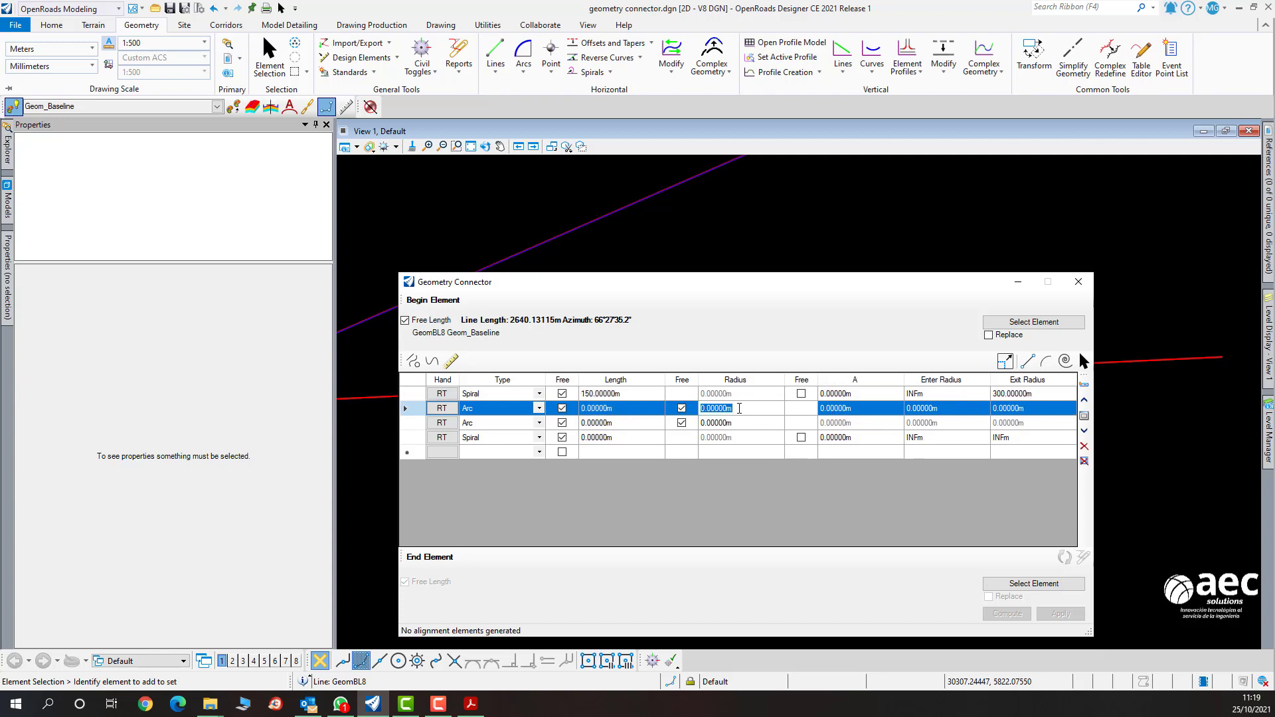
pyautogui.write('300')
# Set the second arc's radius to 500 m and its length to 600 m.
pyautogui.click(643, 429)
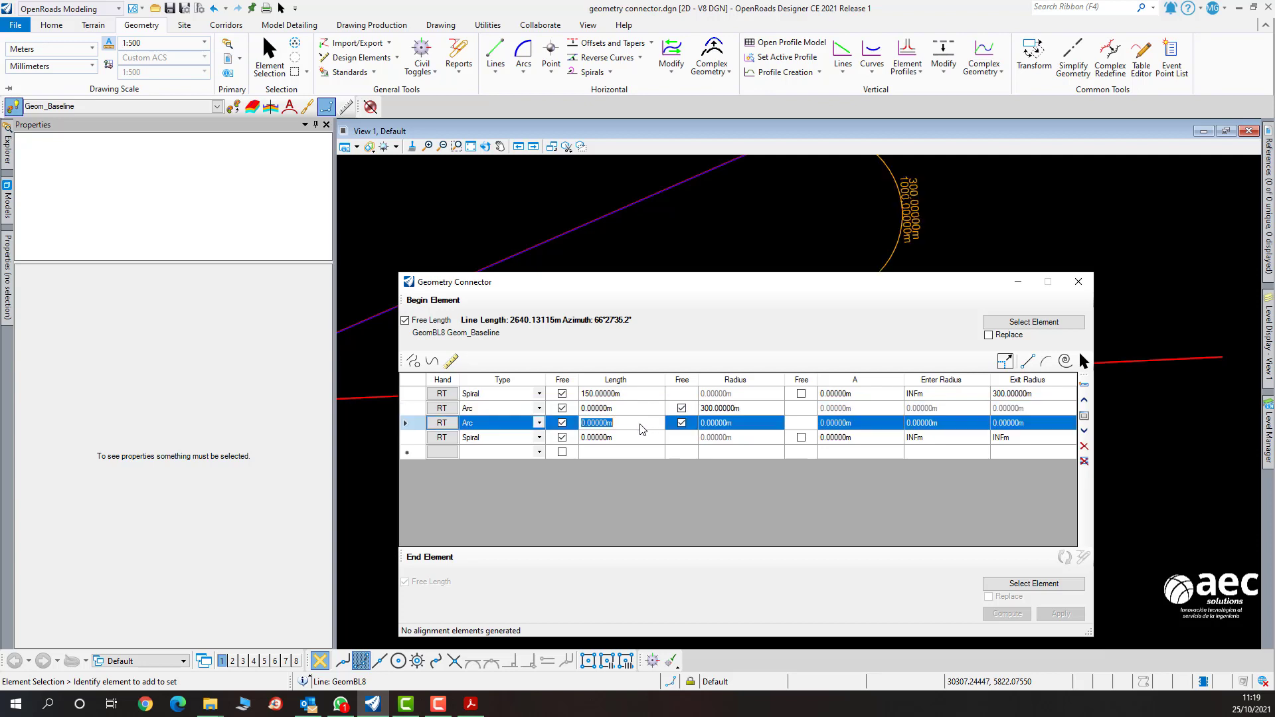
pyautogui.click(737, 428)
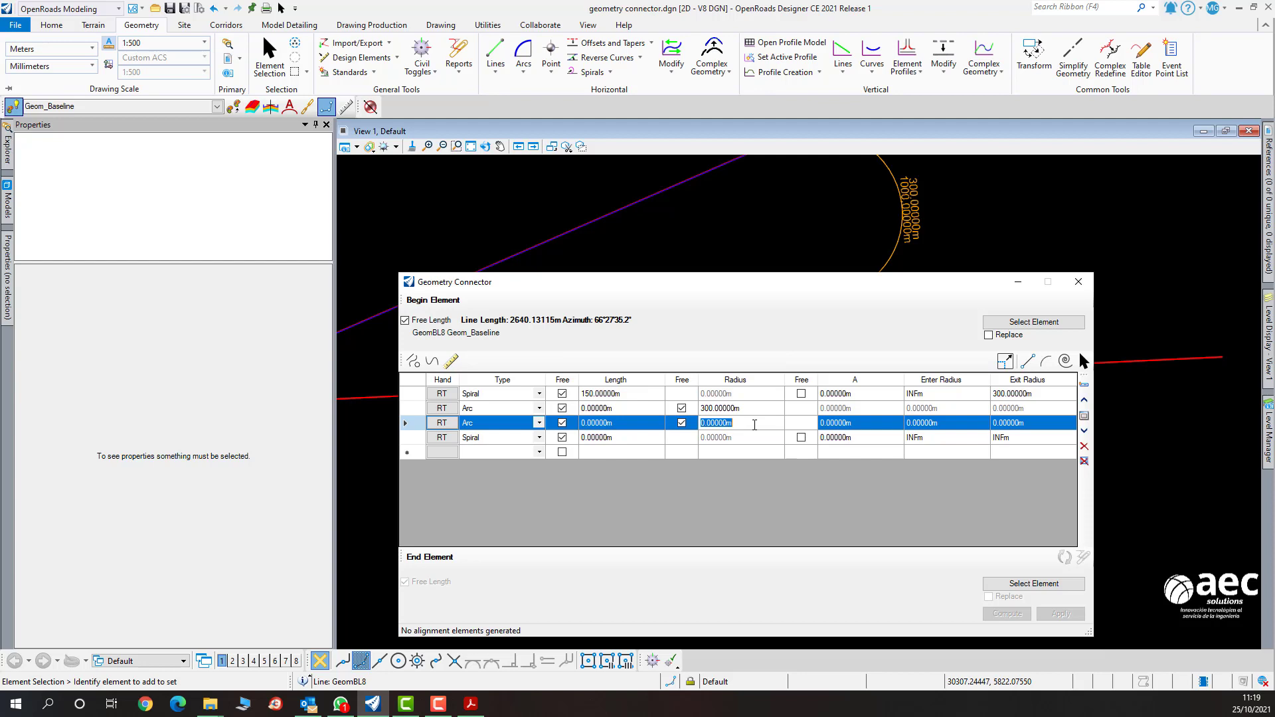
pyautogui.write('500')
pyautogui.click(636, 428)
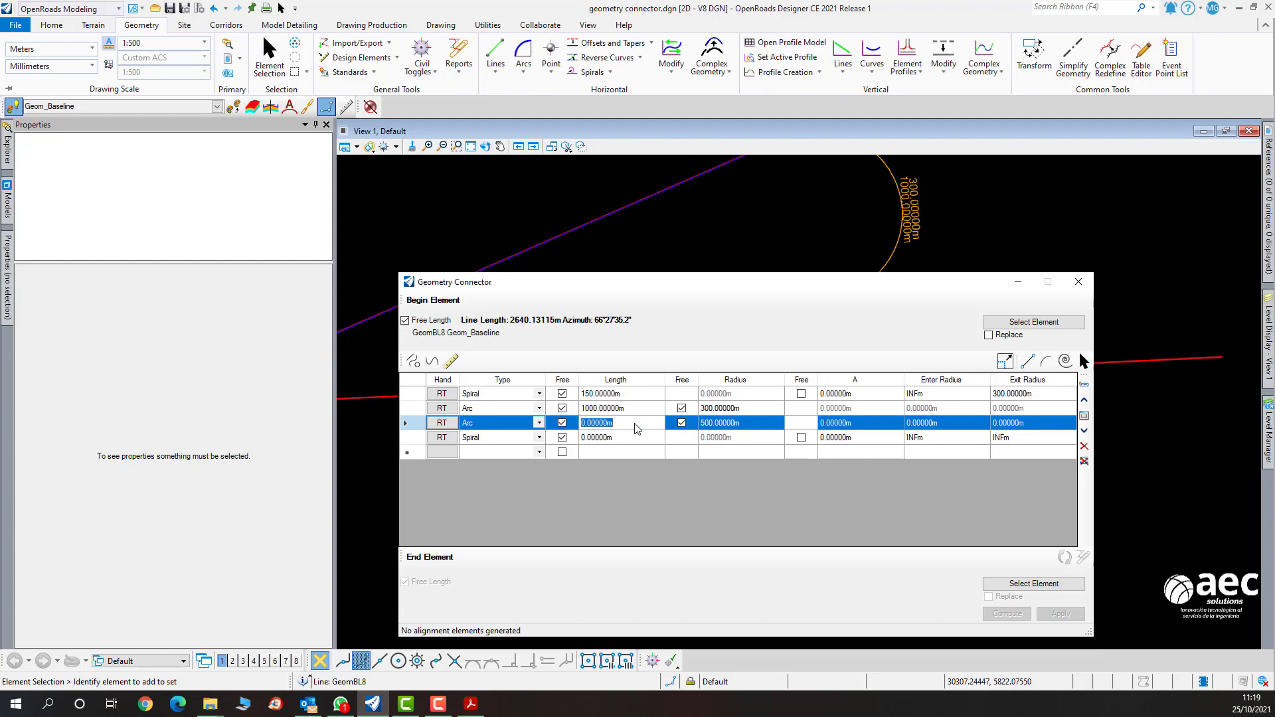
pyautogui.write('600')
# Set the closing spiral's enter radius to 500 m and its length to 150 m.
pyautogui.click(957, 441)
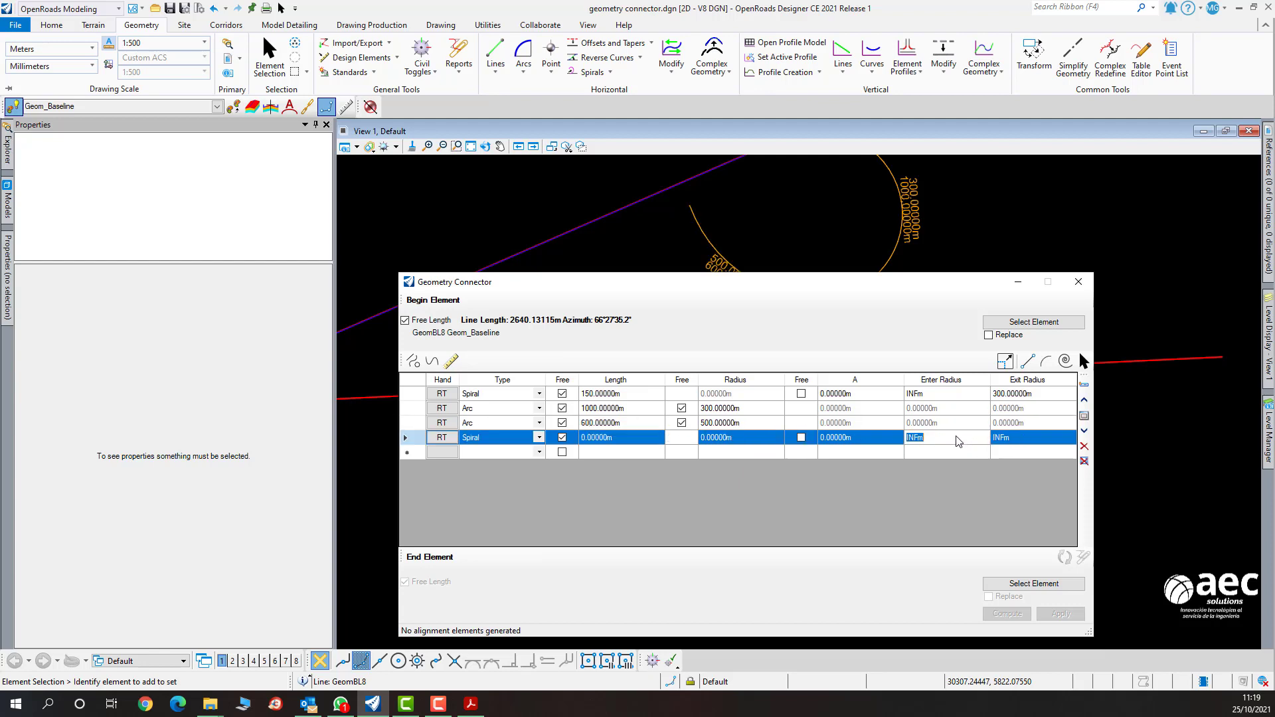
pyautogui.write('500')
pyautogui.click(621, 438)
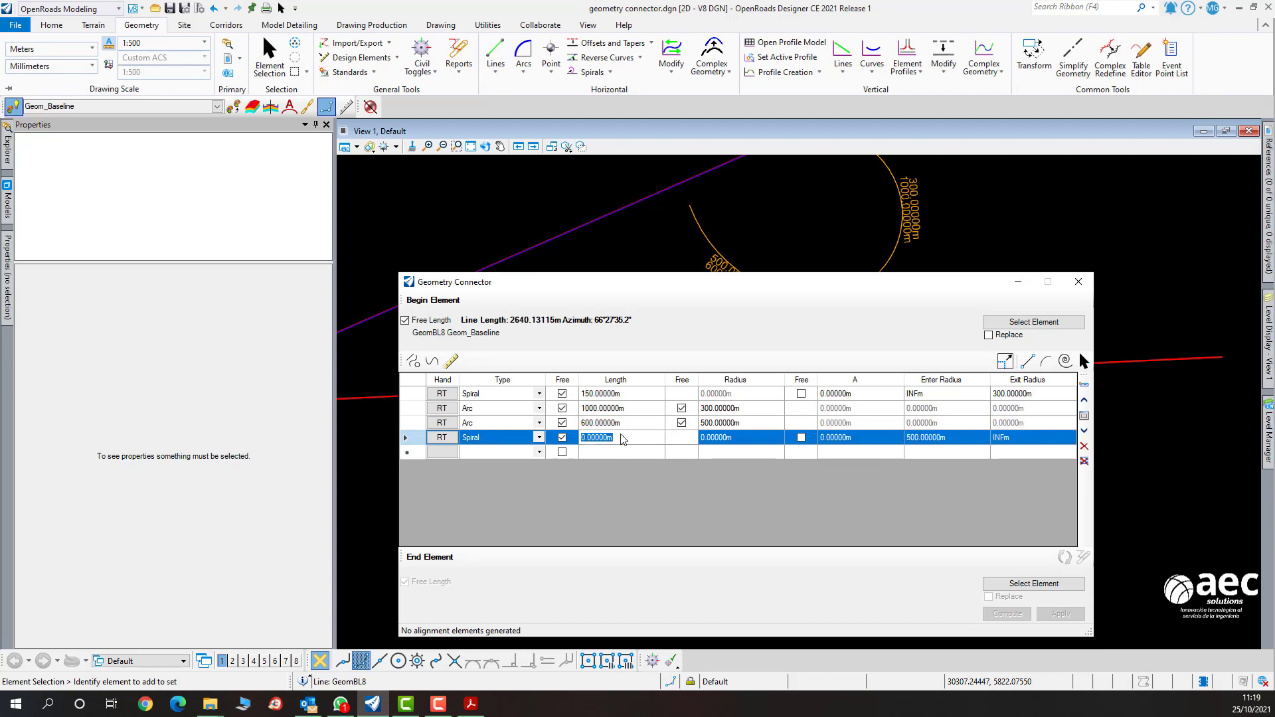
pyautogui.write('150')
pyautogui.press('Return')
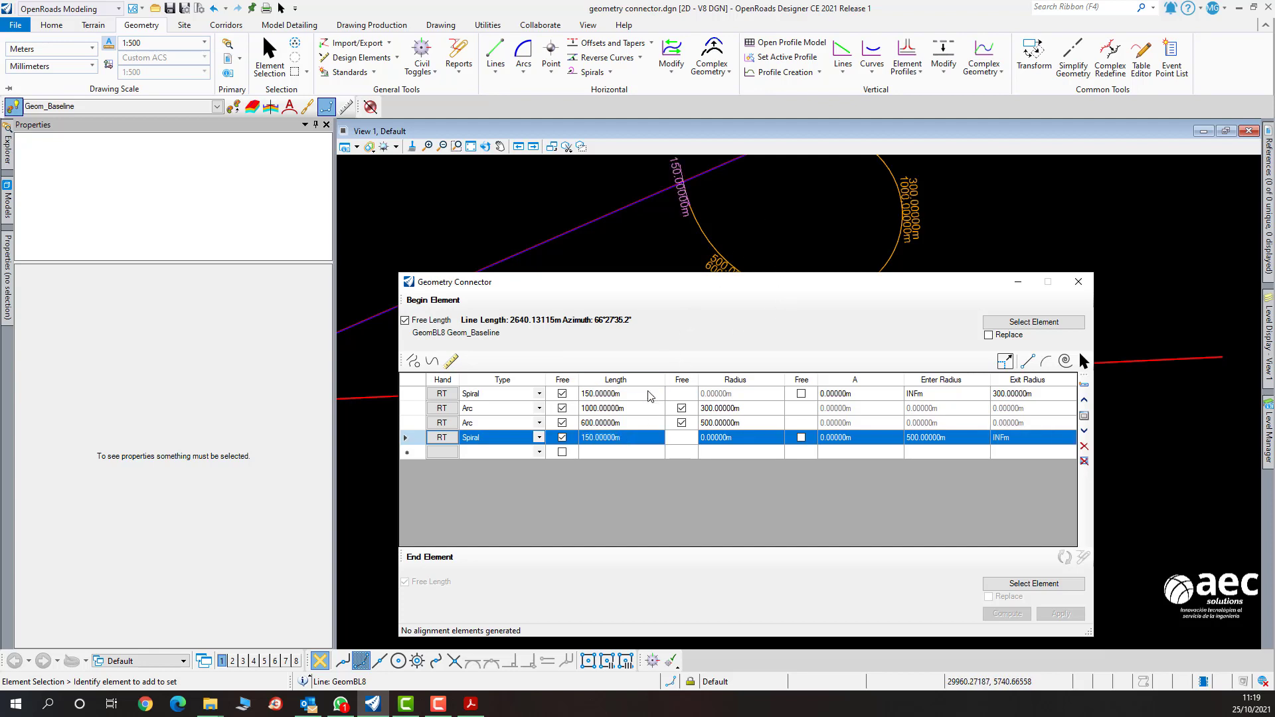
# Shorten the first arc to a length of 500 m and check where the closing spiral ends relative to the lower line.
pyautogui.click(641, 408)
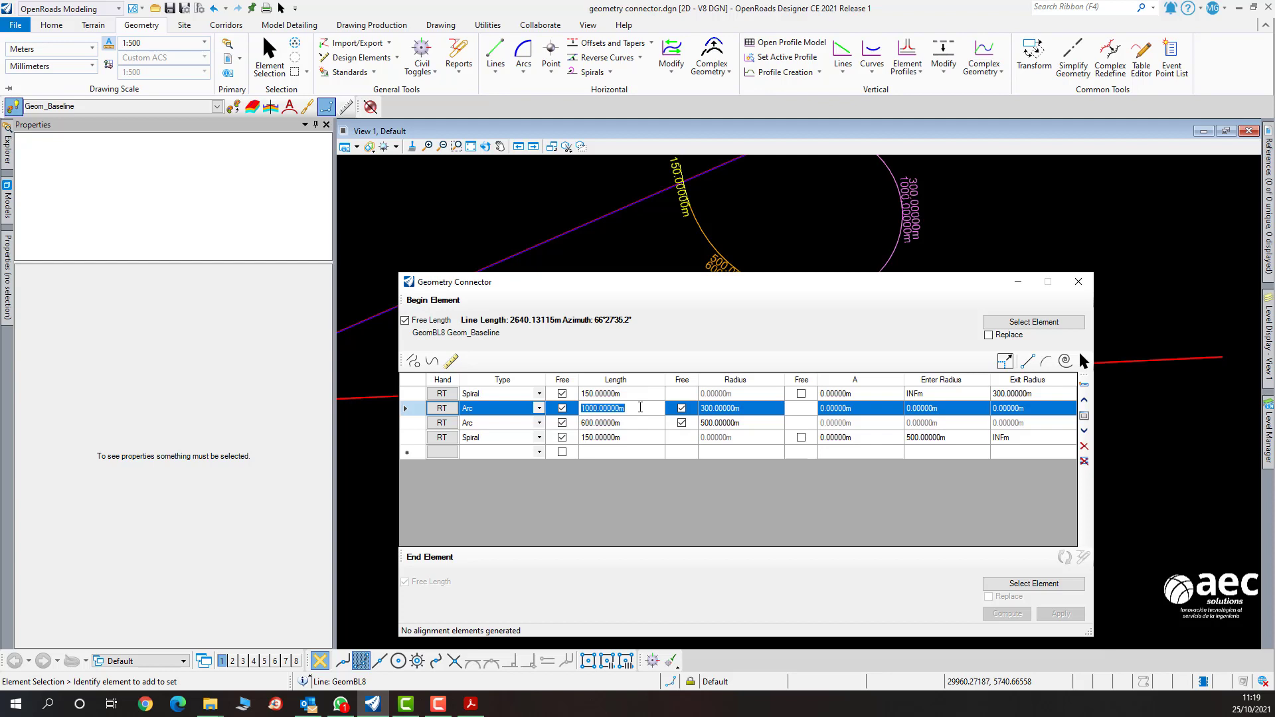
pyautogui.write('500')
pyautogui.click(642, 424)
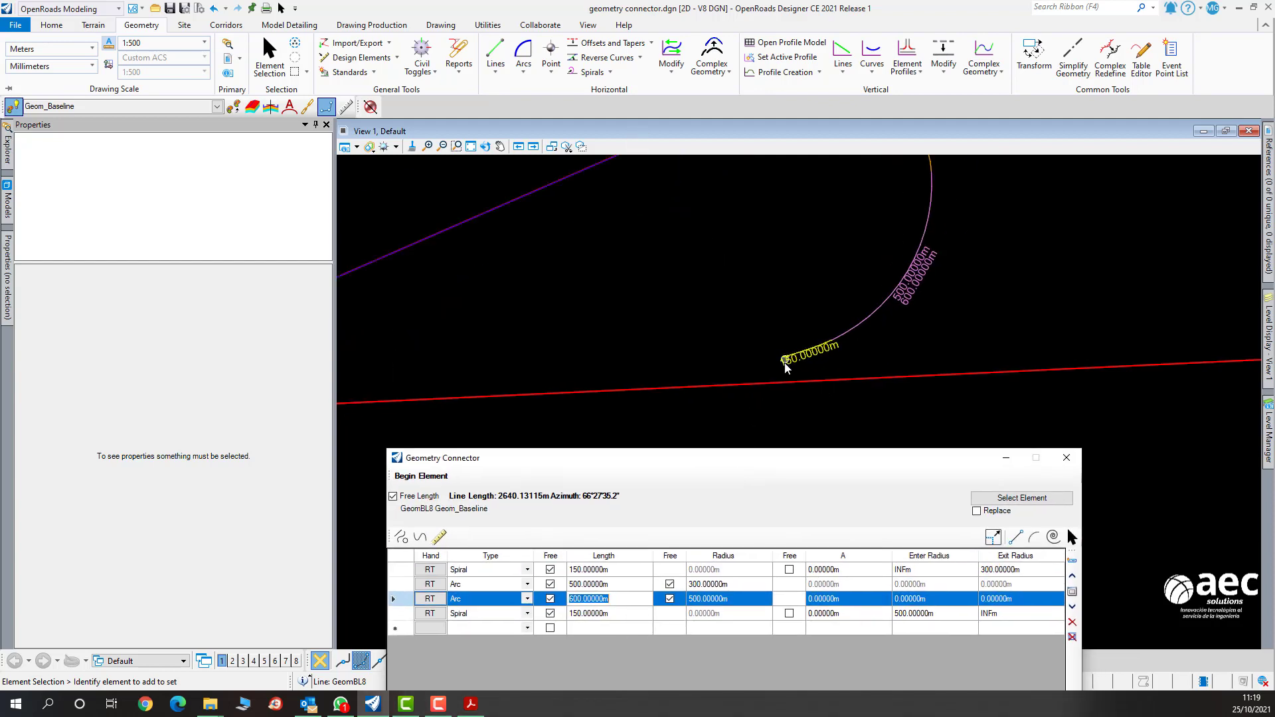
pyautogui.moveTo(739, 462); pyautogui.dragTo(766, 438)
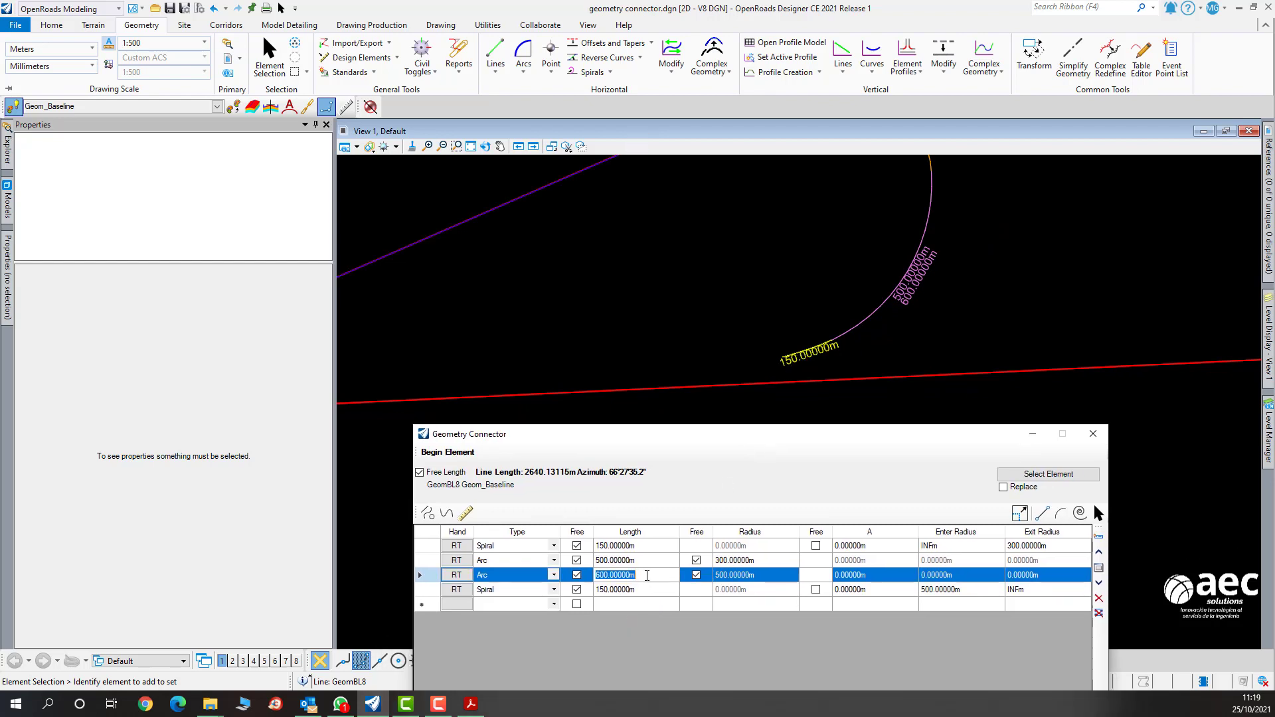
# Set the first arc's length to 550 m so the loop preview ends nearly parallel to the lower red line.
pyautogui.click(641, 559)
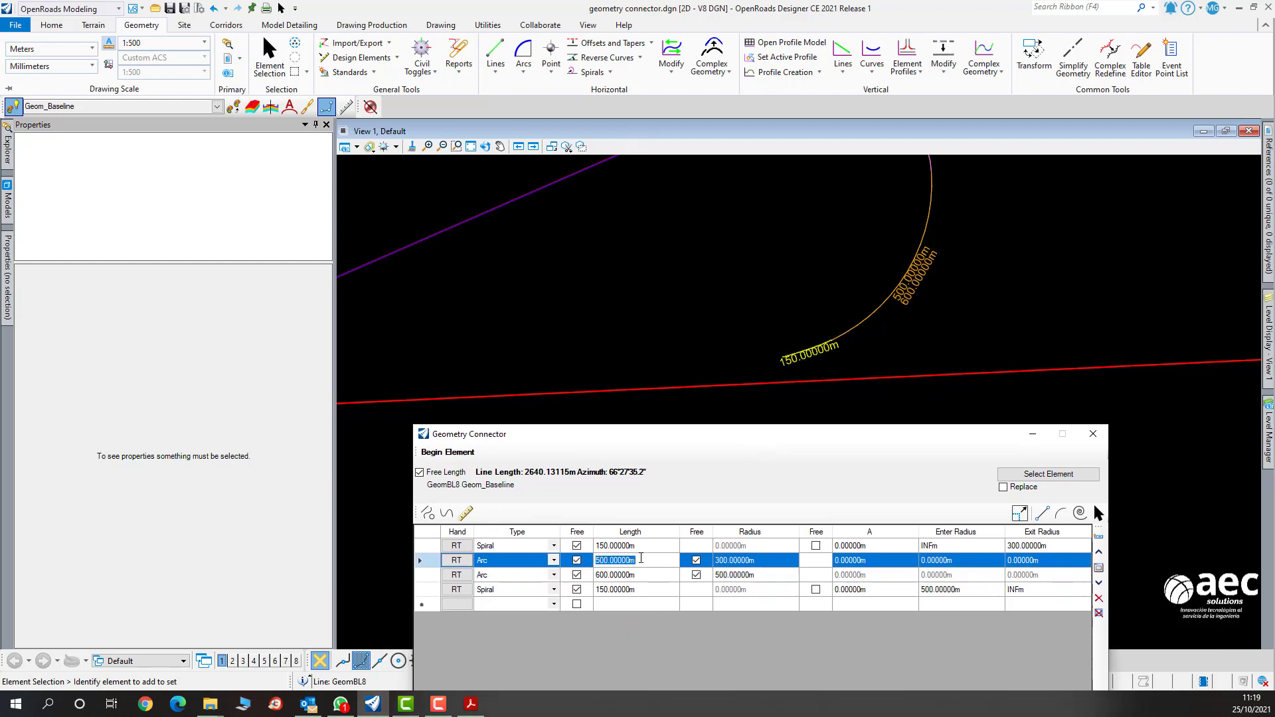
pyautogui.write('550')
pyautogui.press('Return')
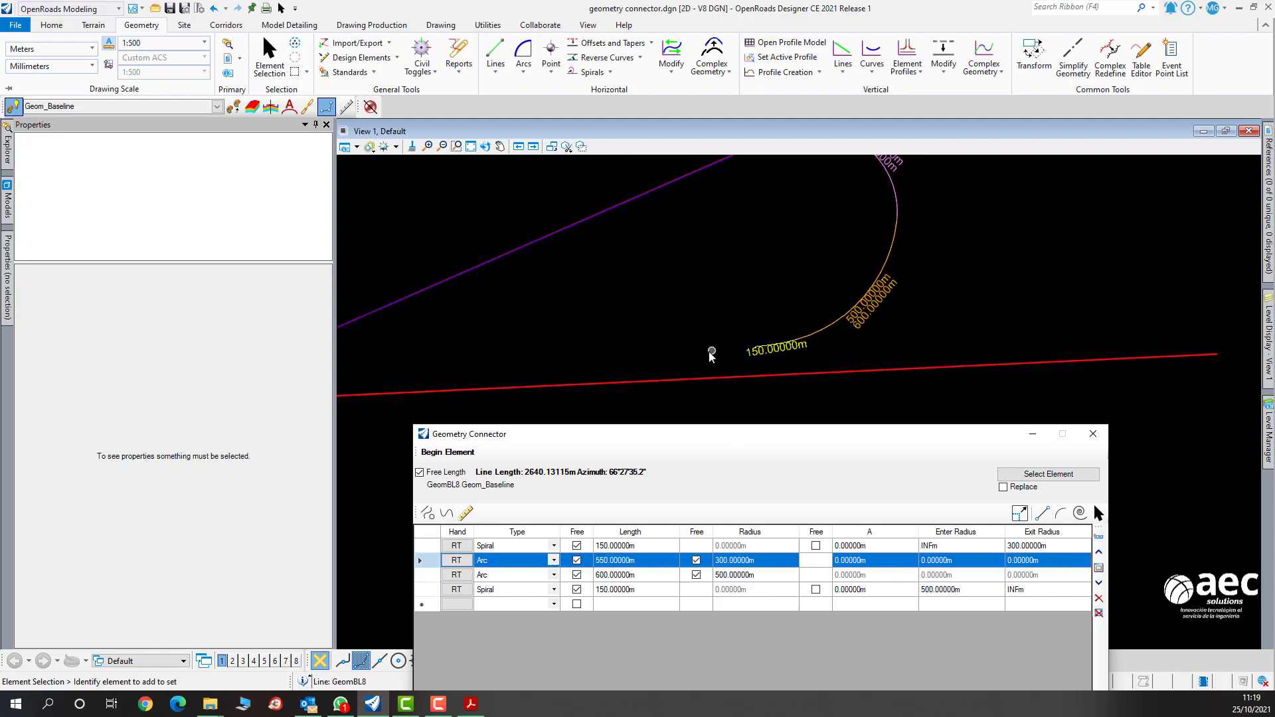
pyautogui.scroll(-2, 757, 362)
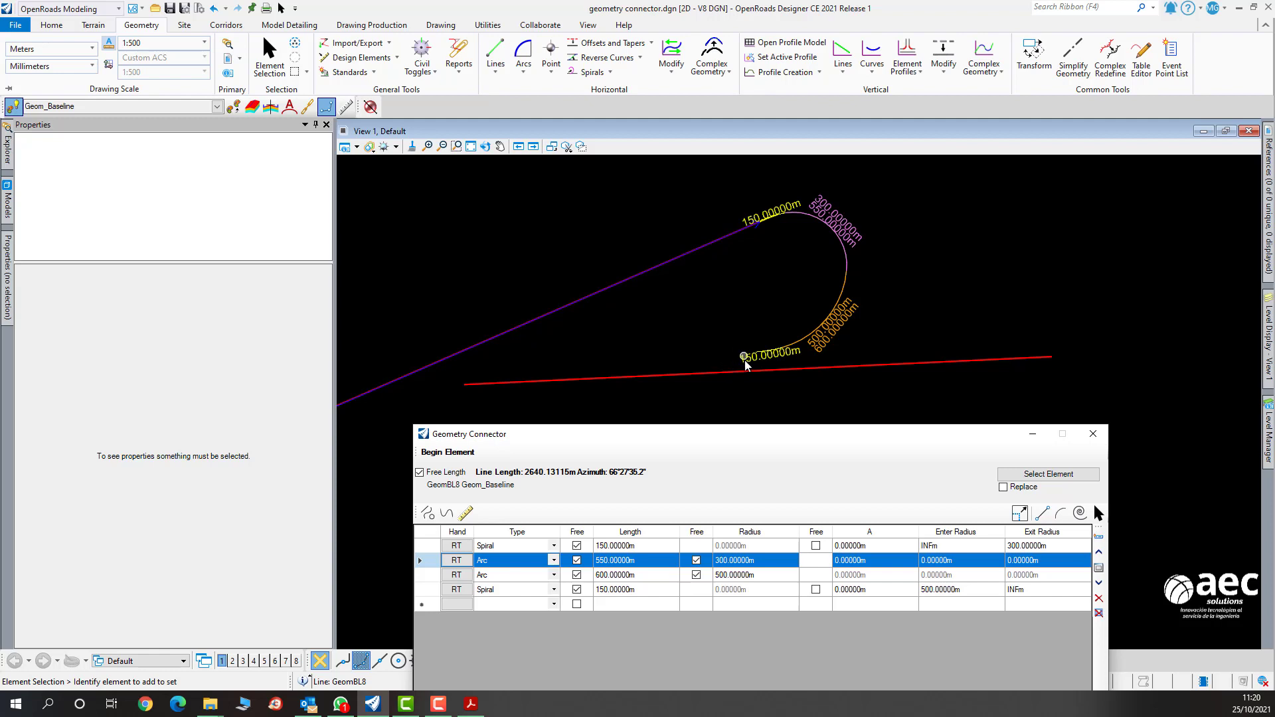
# Pick the lower red line, GeomBL10, as the connection's end element.
pyautogui.moveTo(750, 432); pyautogui.dragTo(966, 234)
pyautogui.click(1234, 526)
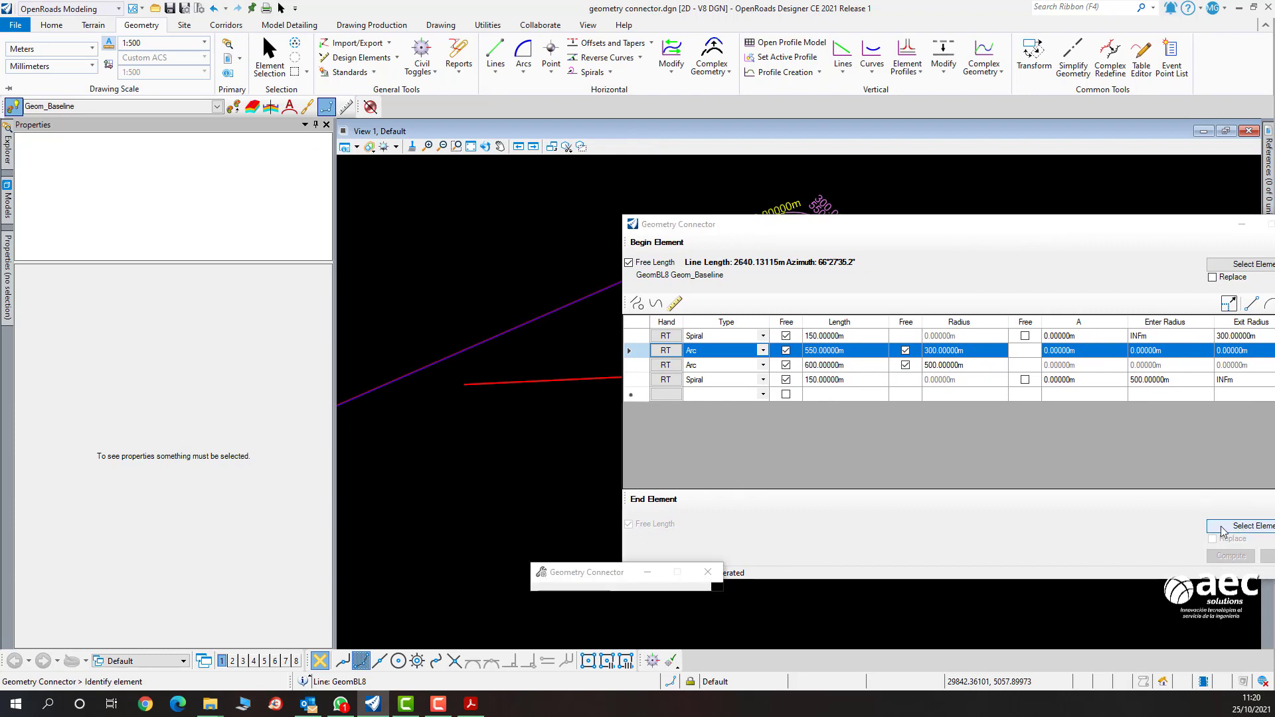
pyautogui.click(563, 376)
pyautogui.click(526, 419)
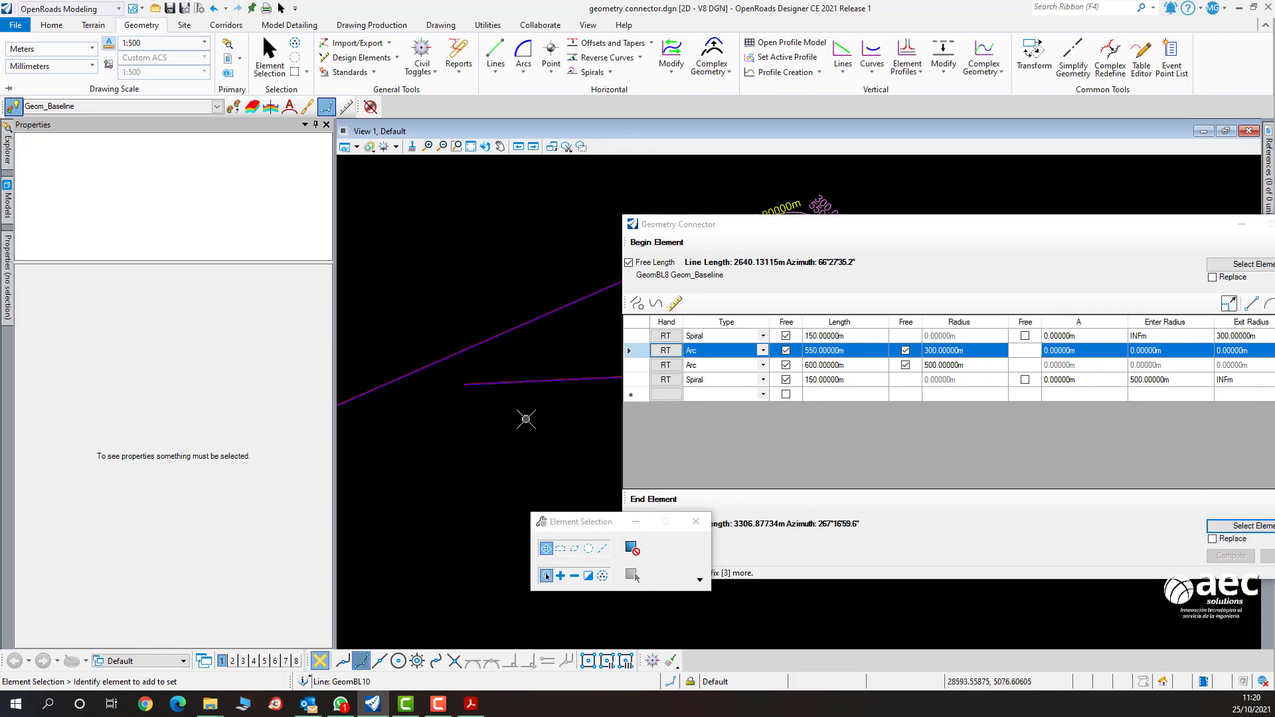
# Fix the radii of both arcs and the 550 m length of the first arc, and compute the connection.
pyautogui.moveTo(821, 231); pyautogui.dragTo(608, 168)
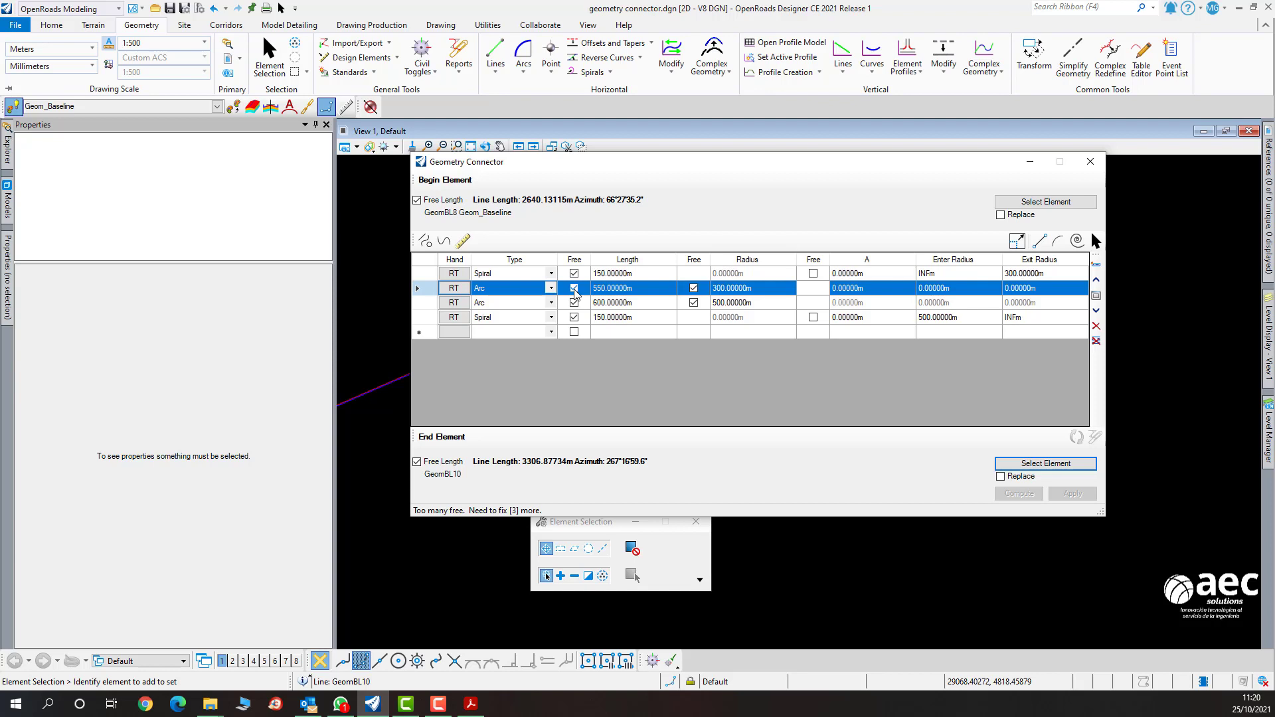
pyautogui.click(694, 288)
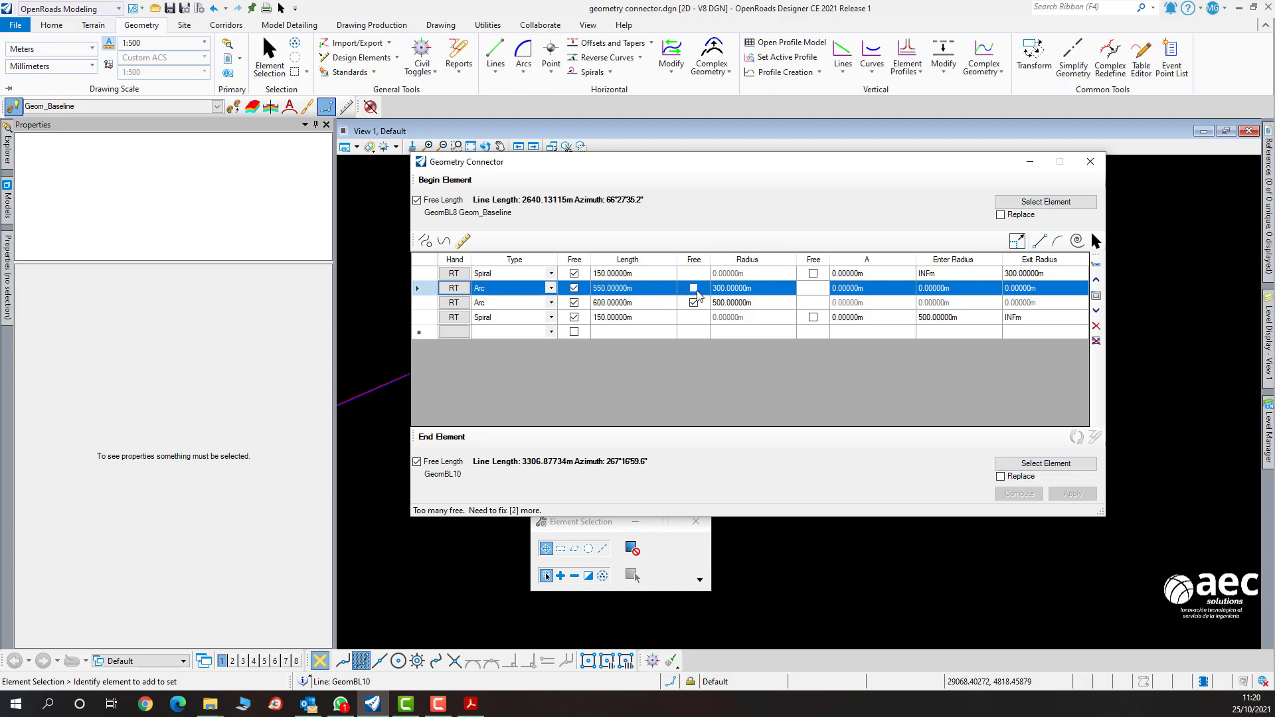
pyautogui.click(693, 303)
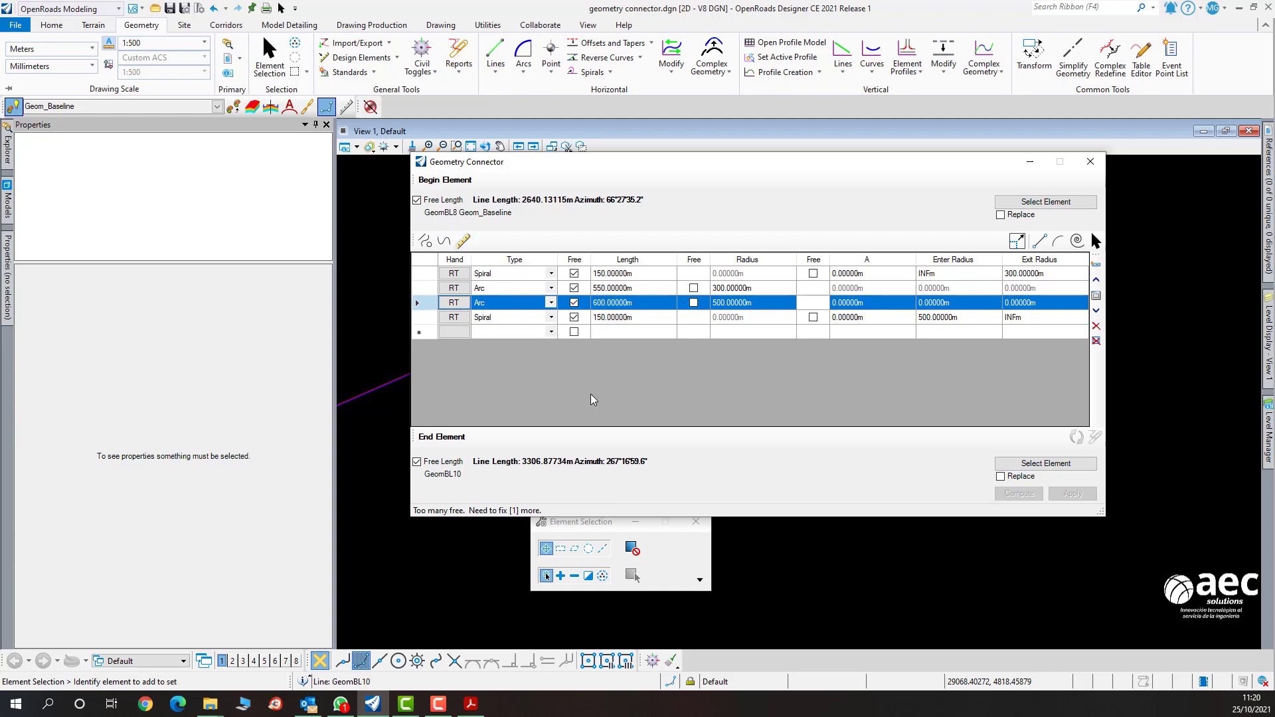
pyautogui.click(574, 289)
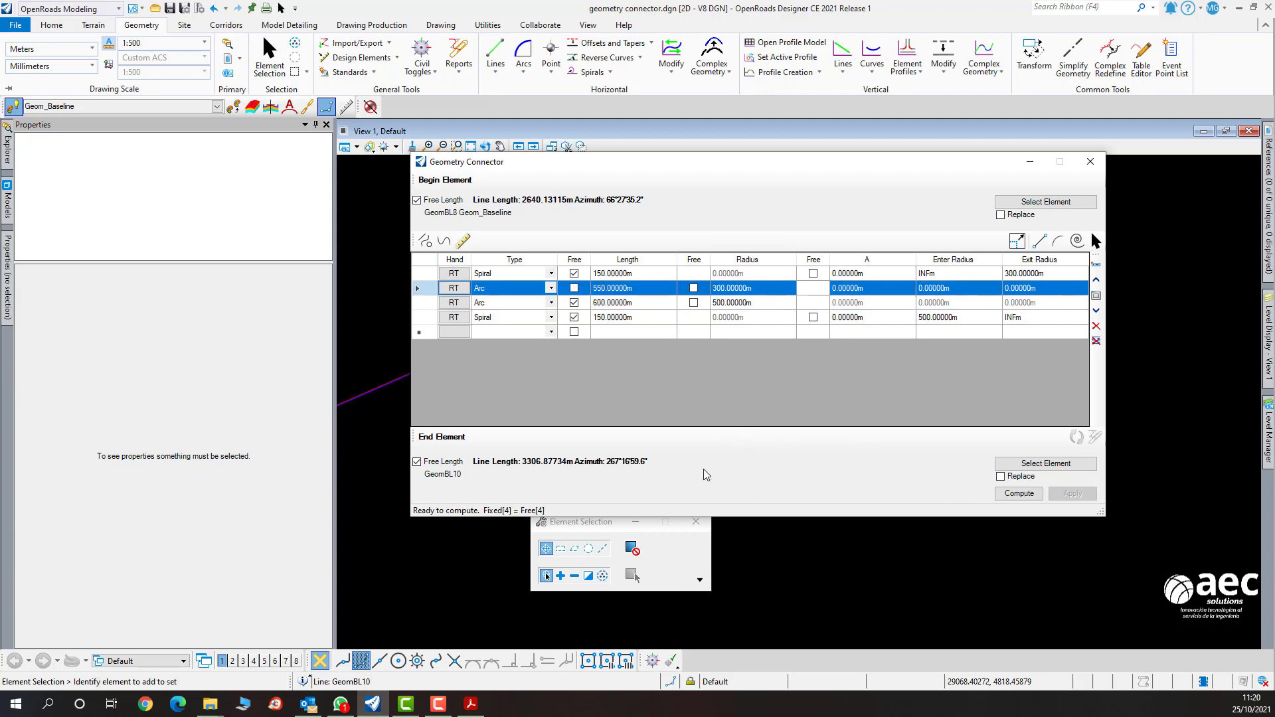
pyautogui.click(1019, 494)
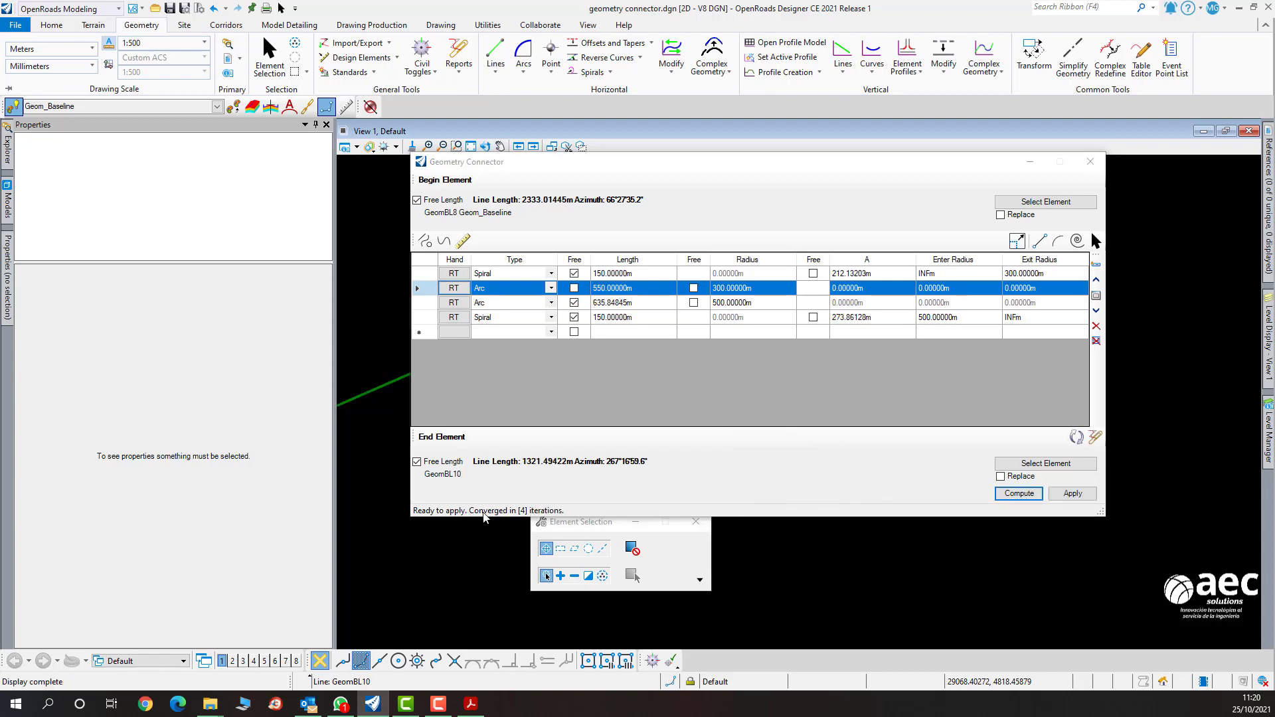
# Review the computed loop in the drawing, apply it to place the geometry, and close the Geometry Connector.
pyautogui.moveTo(699, 164); pyautogui.dragTo(859, 480)
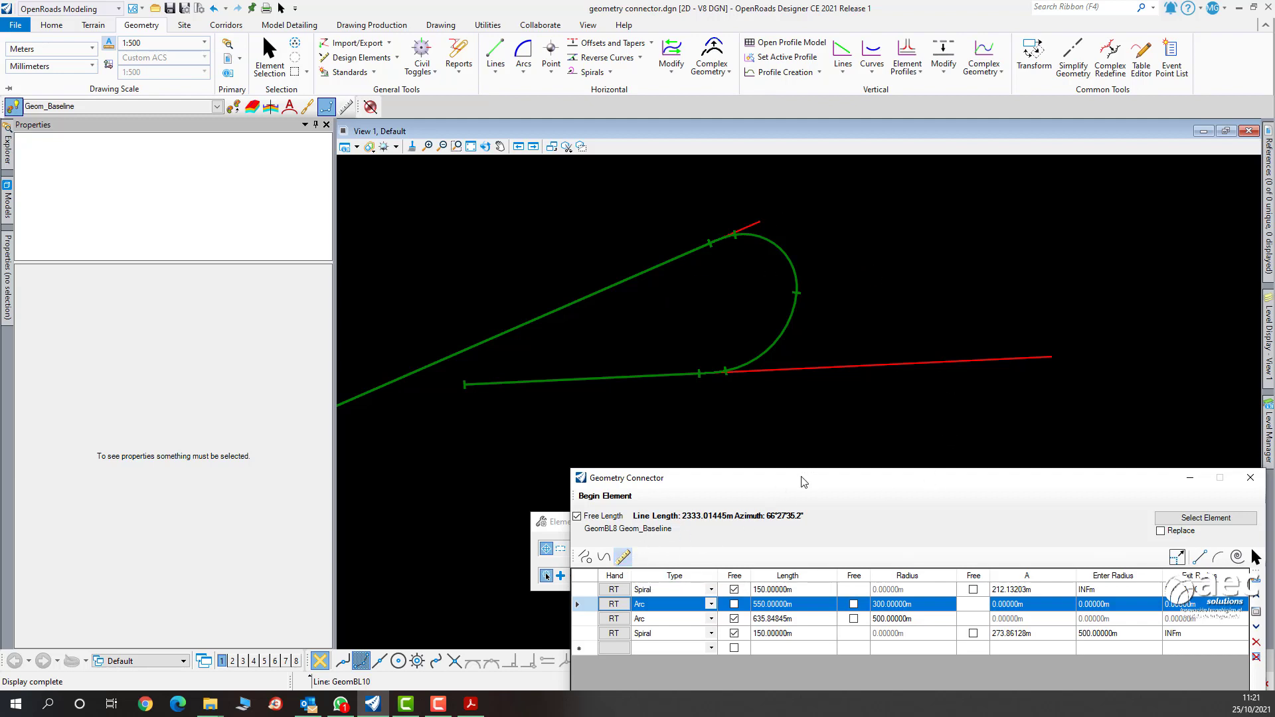
pyautogui.moveTo(803, 482); pyautogui.dragTo(705, 259)
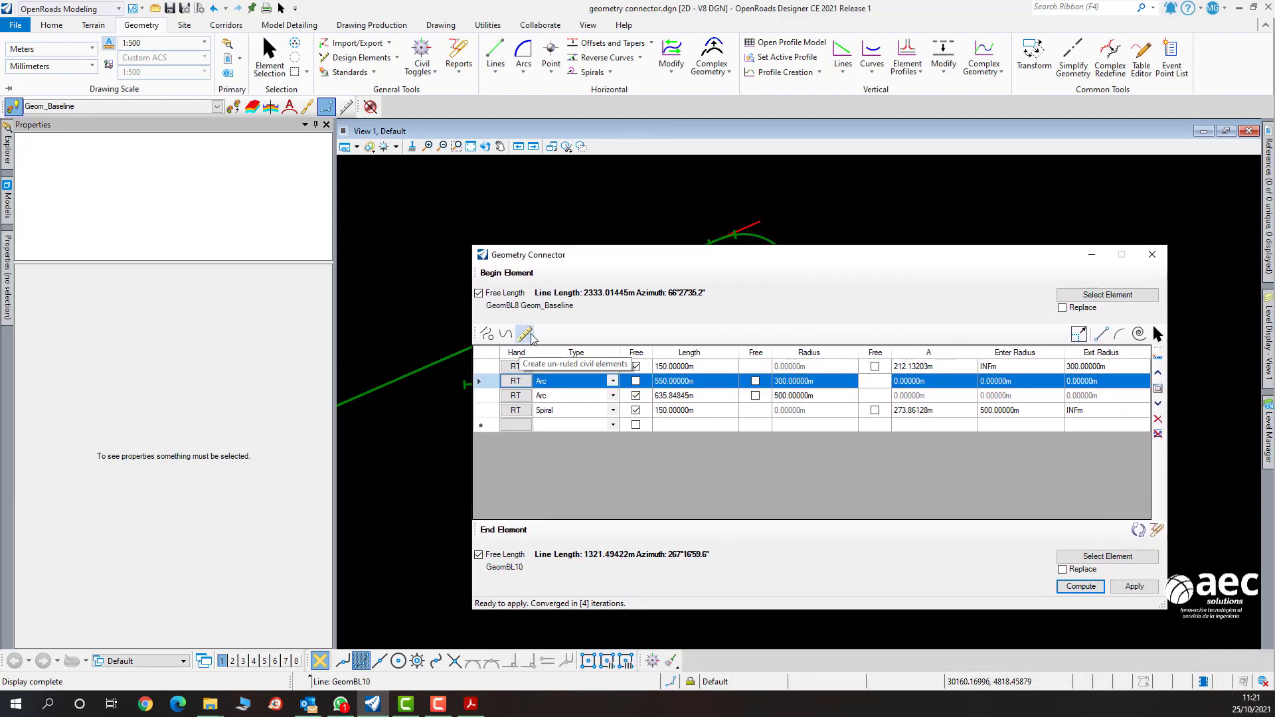
pyautogui.click(1133, 587)
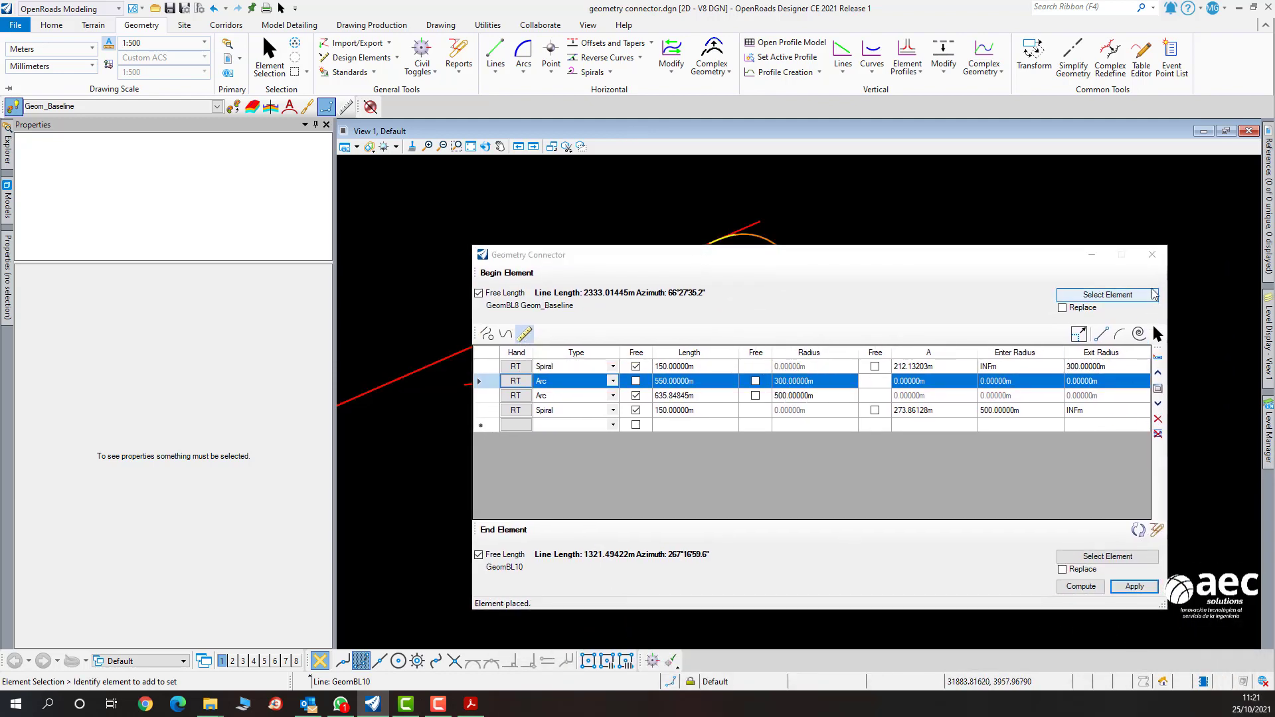
pyautogui.click(1154, 295)
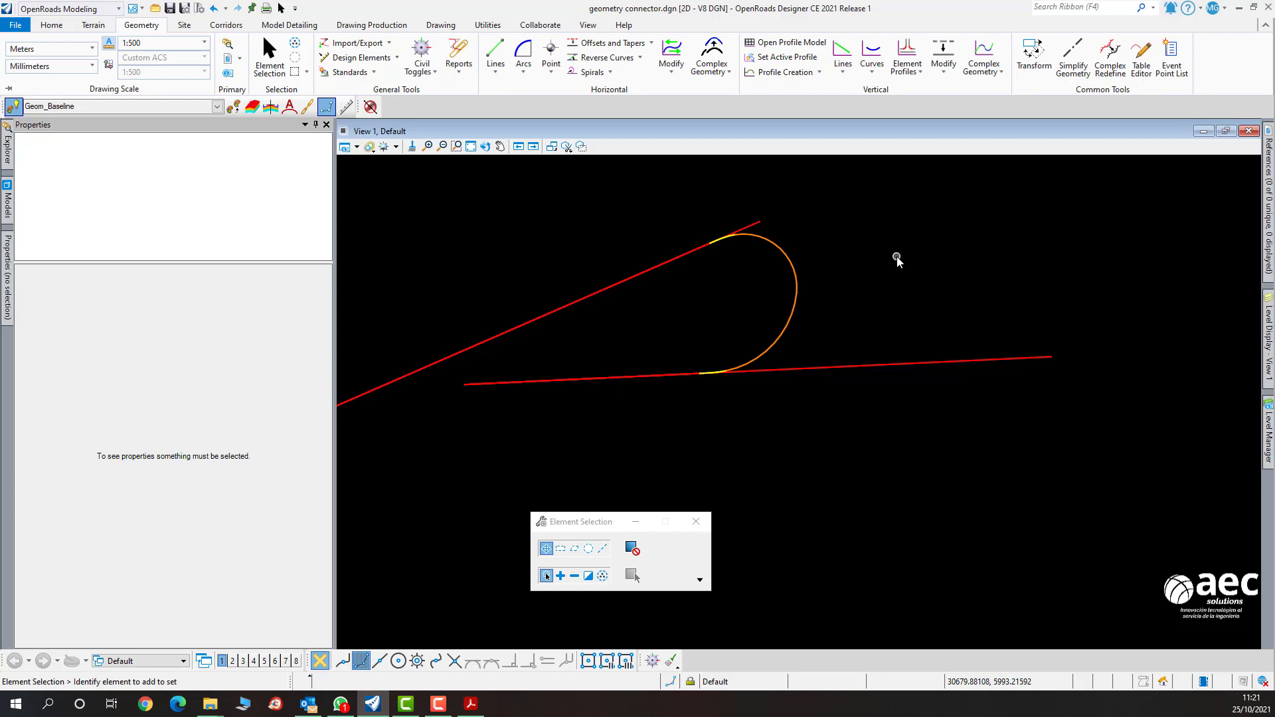
# Select the finished CURVA EN VUELTA loop and examine the properties of its first Arc From Element.
pyautogui.click(793, 265)
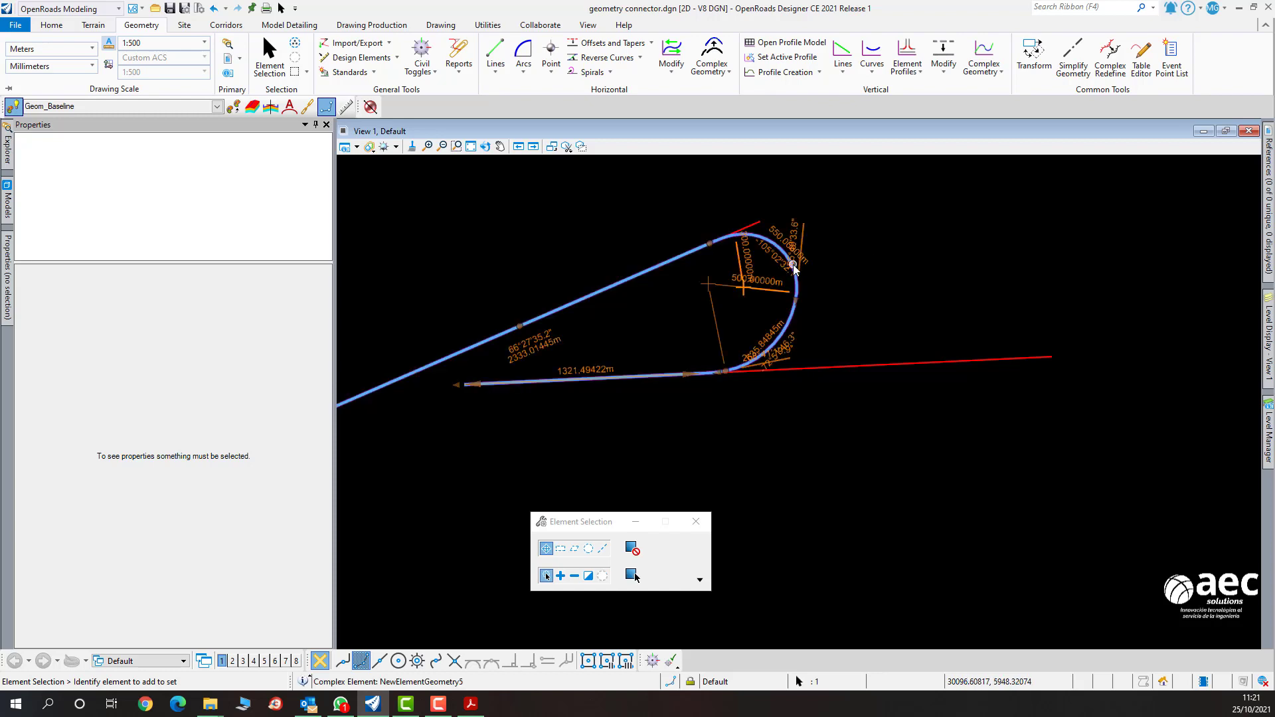
pyautogui.scroll(4, 737, 256)
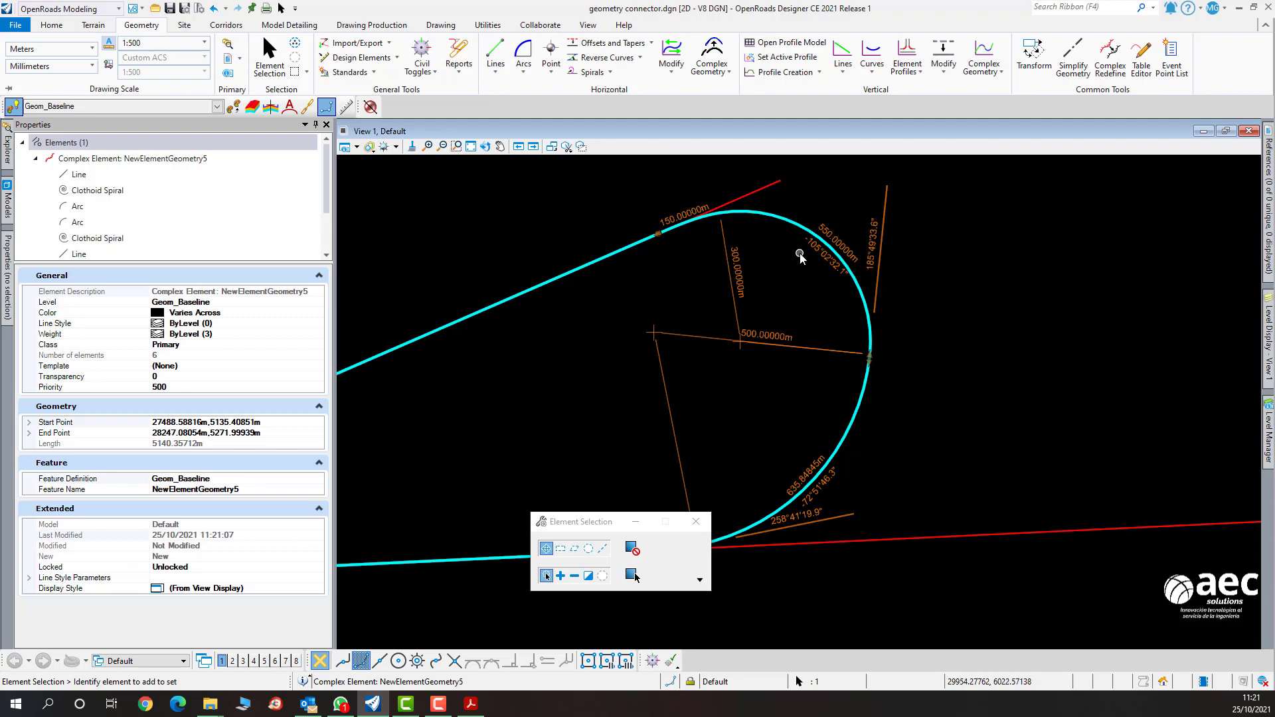
pyautogui.scroll(-2, 801, 257)
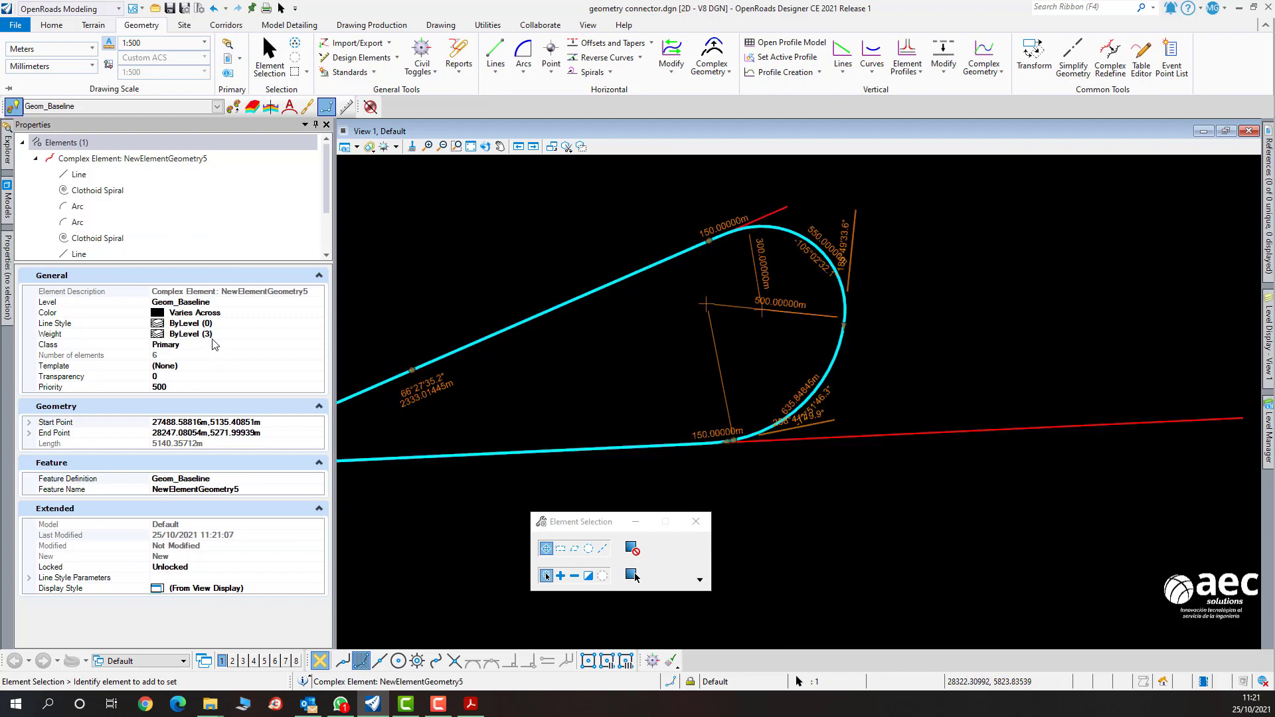
pyautogui.scroll(-2, 152, 222)
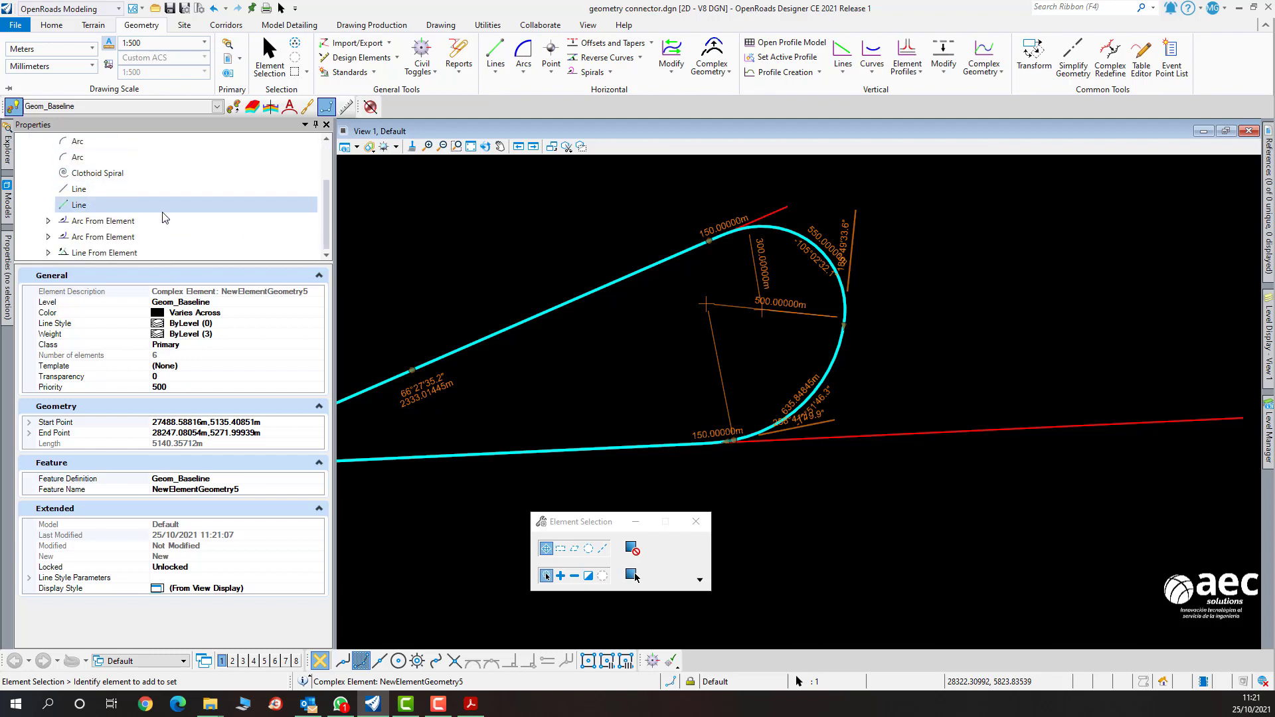
pyautogui.click(113, 224)
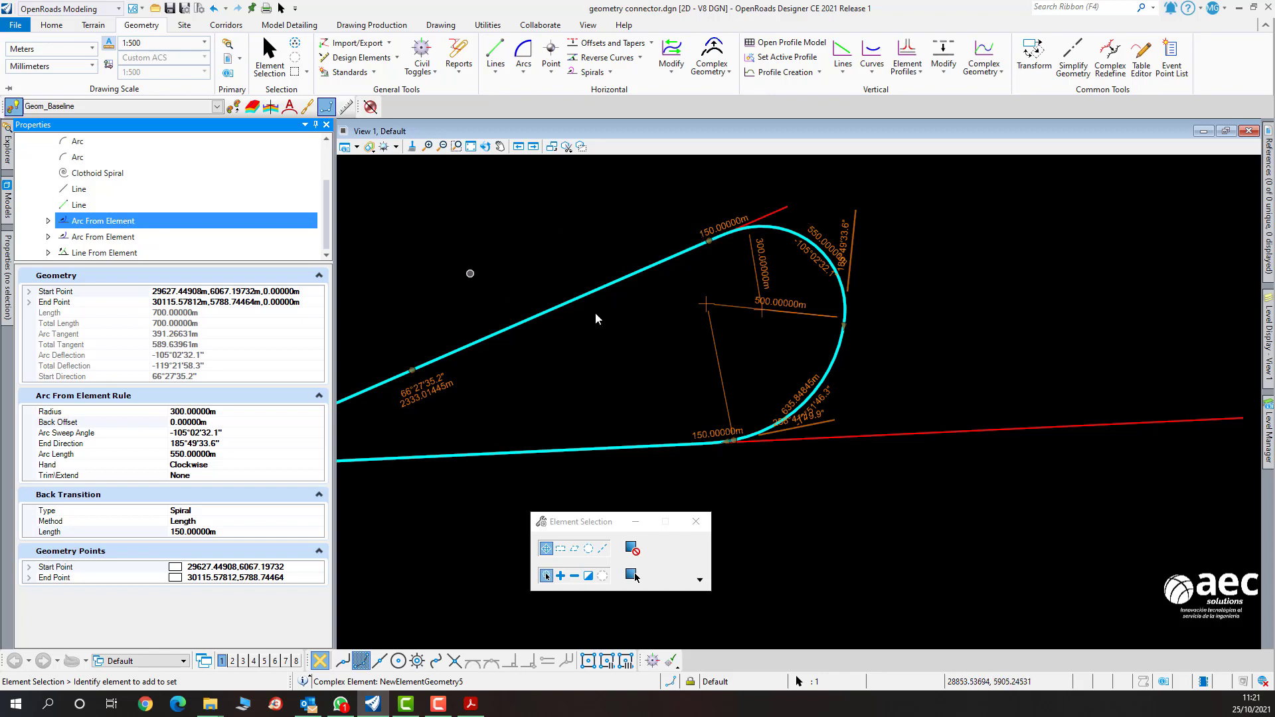
pyautogui.moveTo(845, 291)
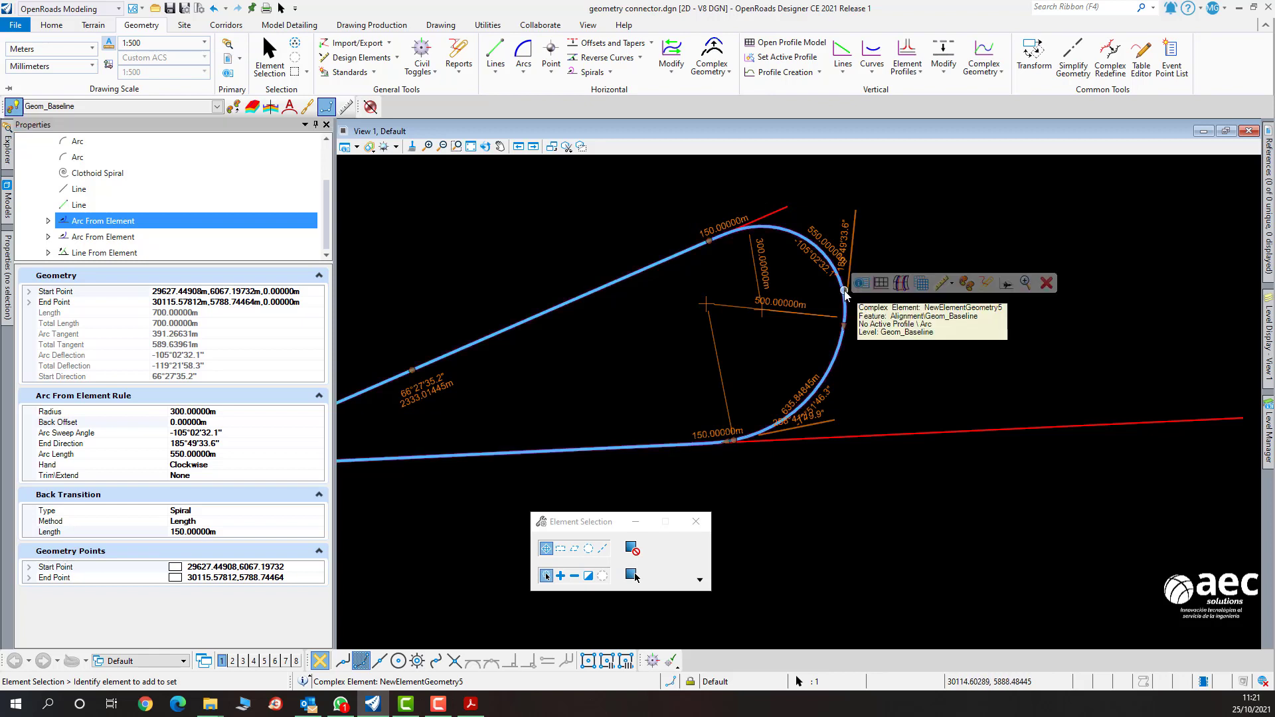
# Inspect which element the loop's first Arc From Element depends on.
pyautogui.click(48, 221)
pyautogui.click(62, 237)
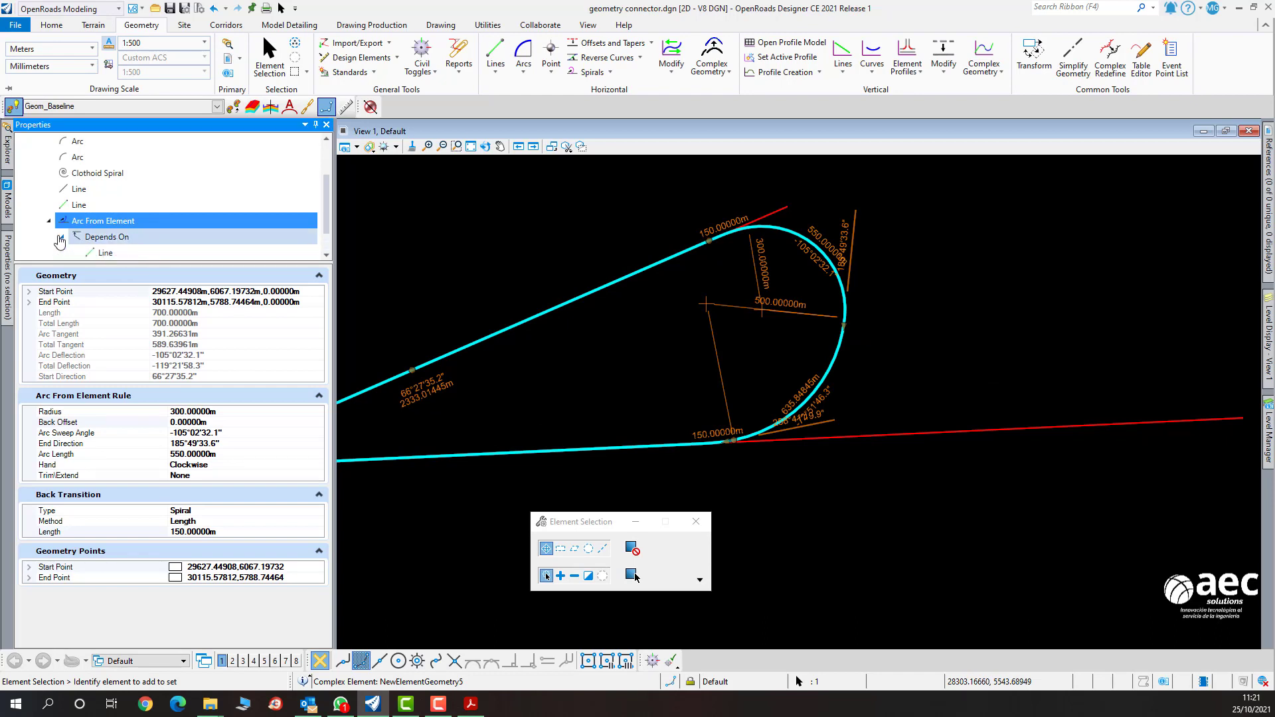
pyautogui.click(96, 253)
pyautogui.click(110, 220)
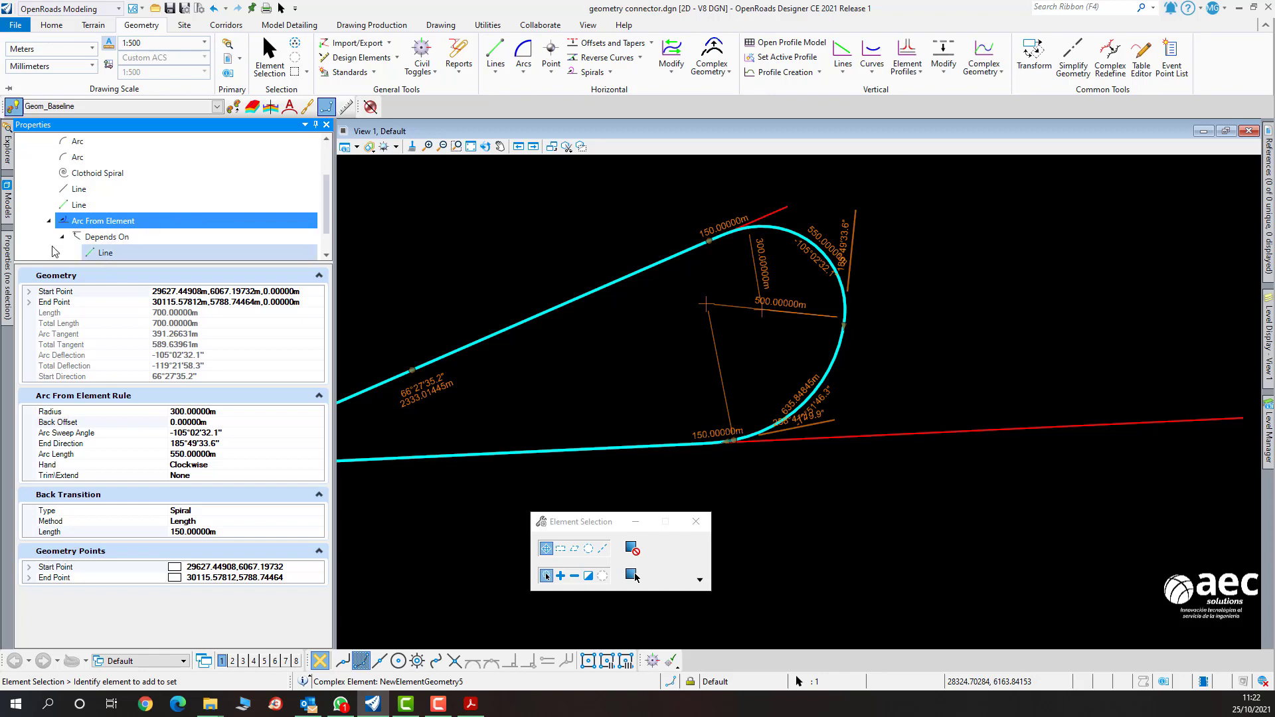
pyautogui.click(49, 221)
# Examine the rules of the second Arc From Element and the Line From Element, including its back transition.
pyautogui.click(83, 238)
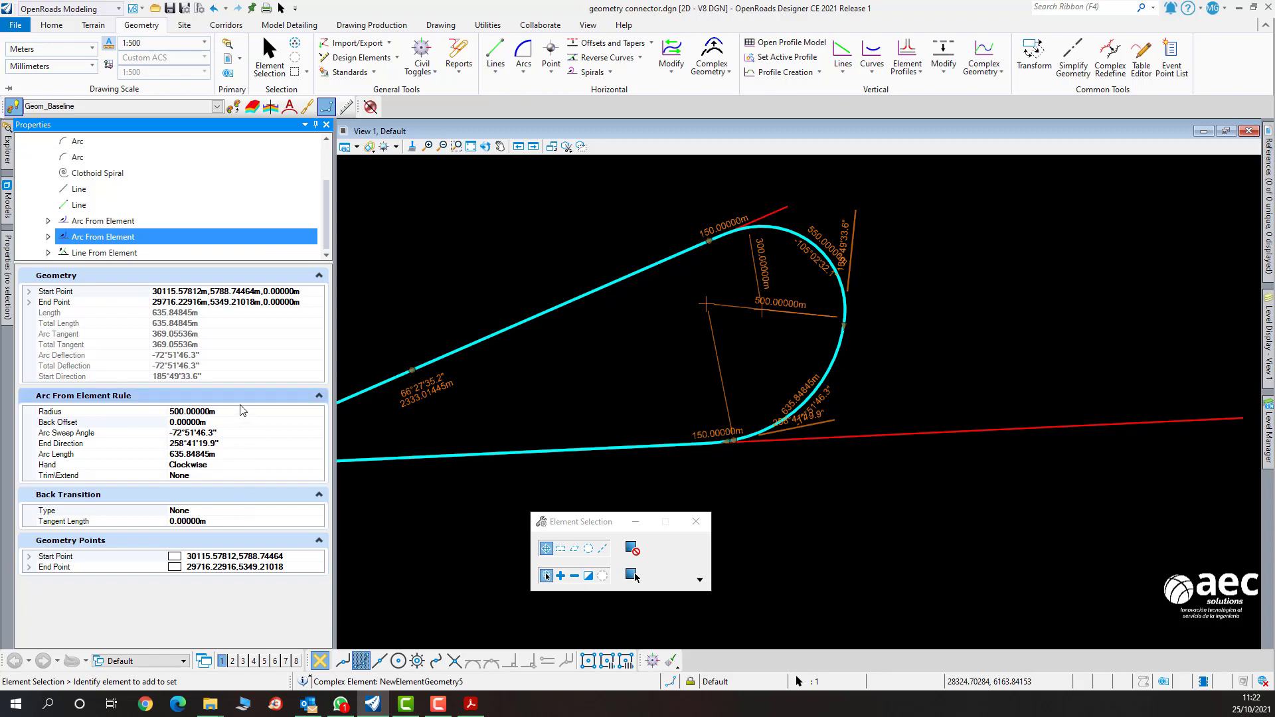
pyautogui.scroll(5, 776, 452)
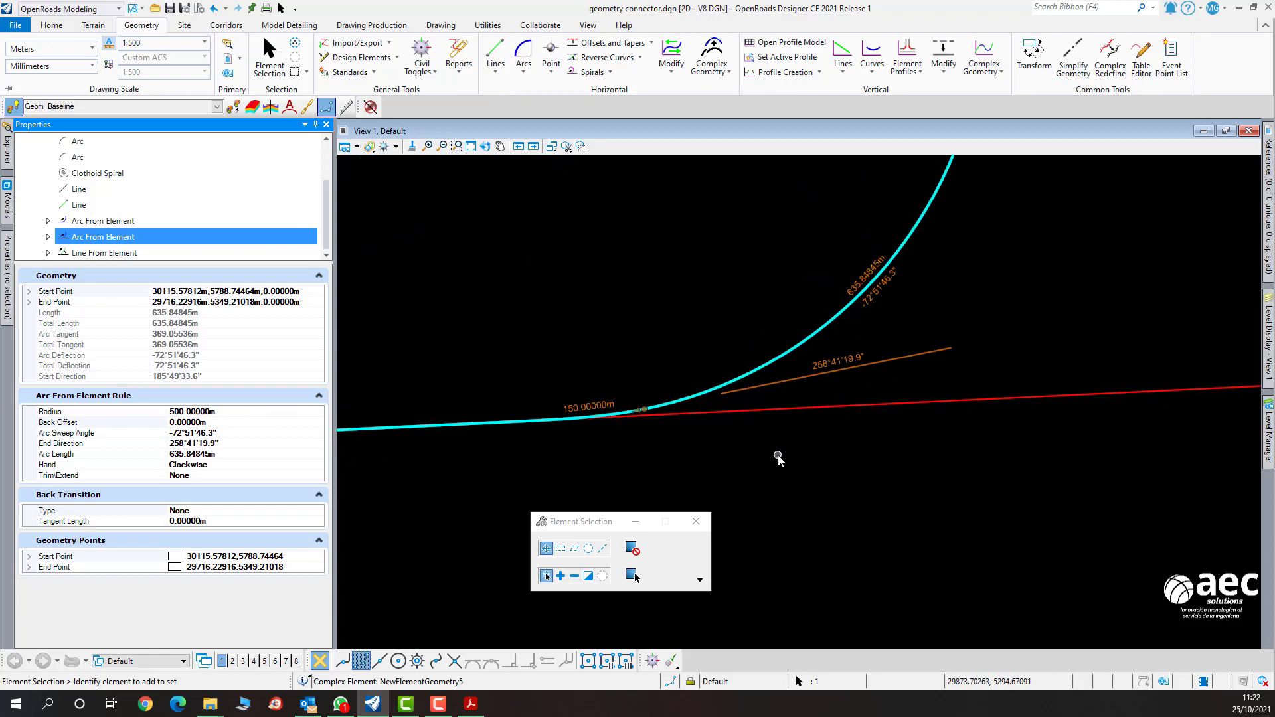
pyautogui.scroll(1, 597, 447)
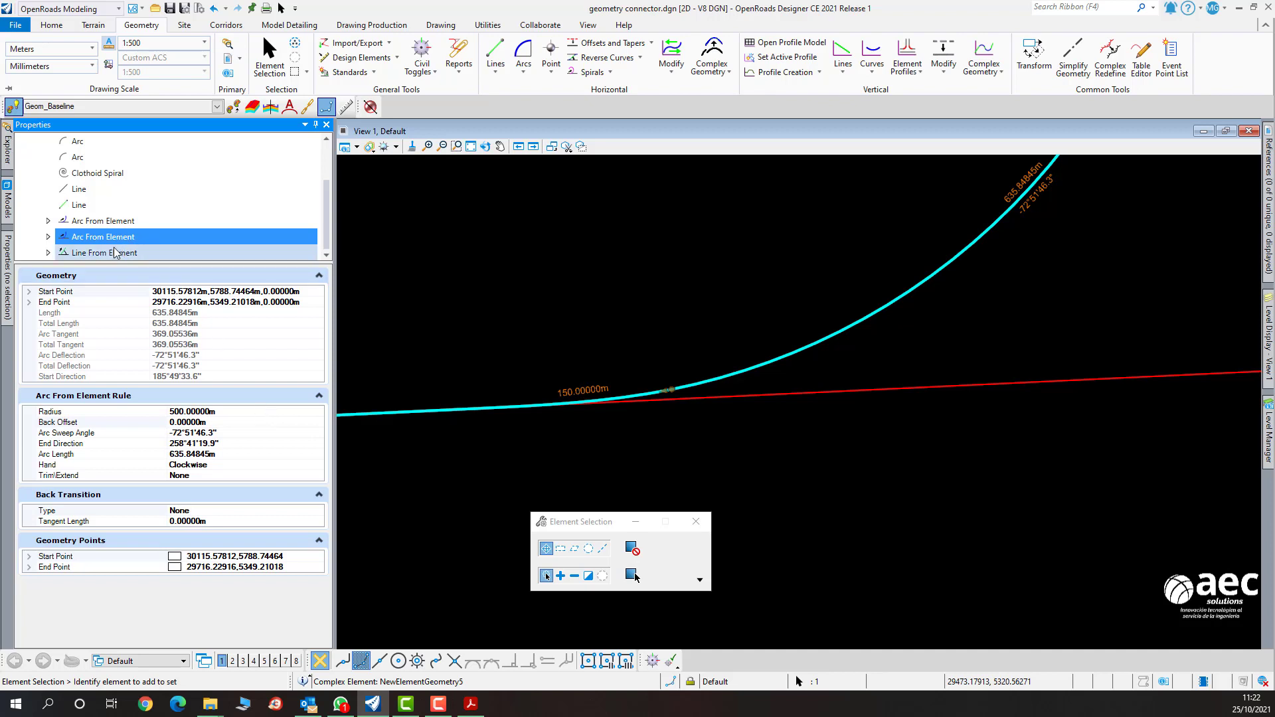
pyautogui.click(47, 253)
pyautogui.click(148, 239)
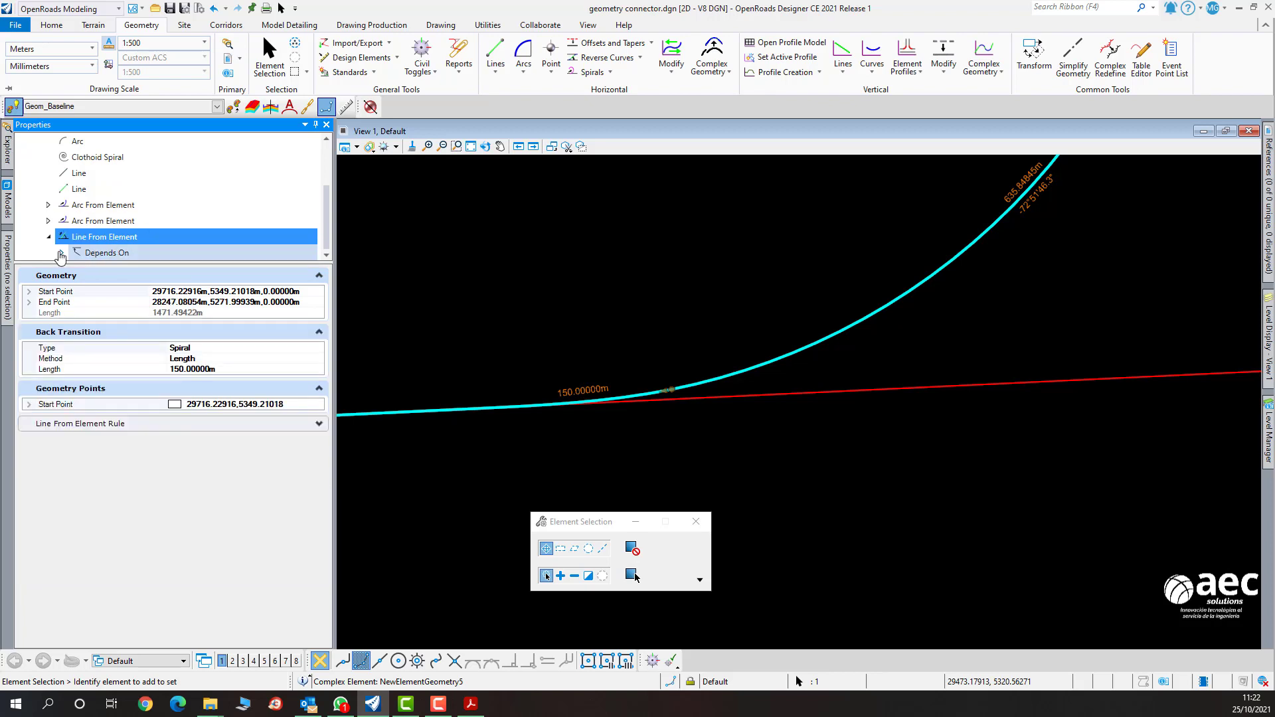
pyautogui.scroll(-5, 680, 445)
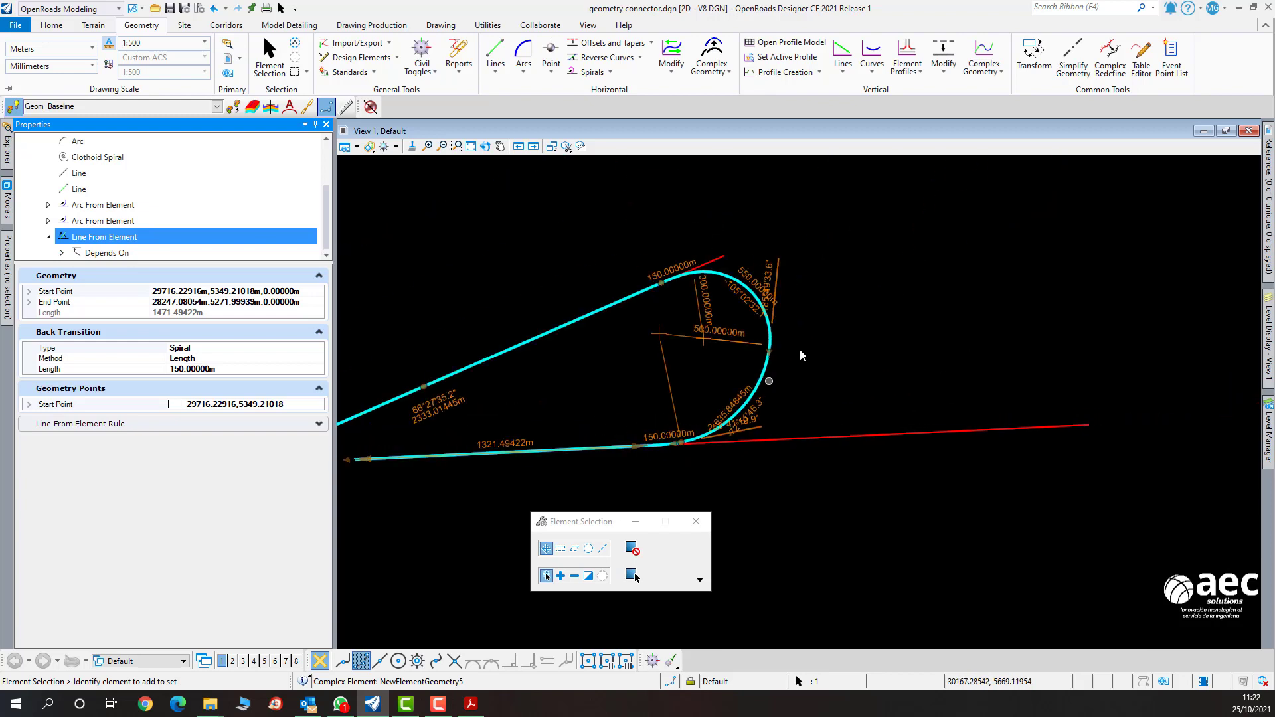
# Reselect the whole loop and look it over, along with the neighbouring ovoid curve examples.
pyautogui.click(750, 328)
pyautogui.click(769, 327)
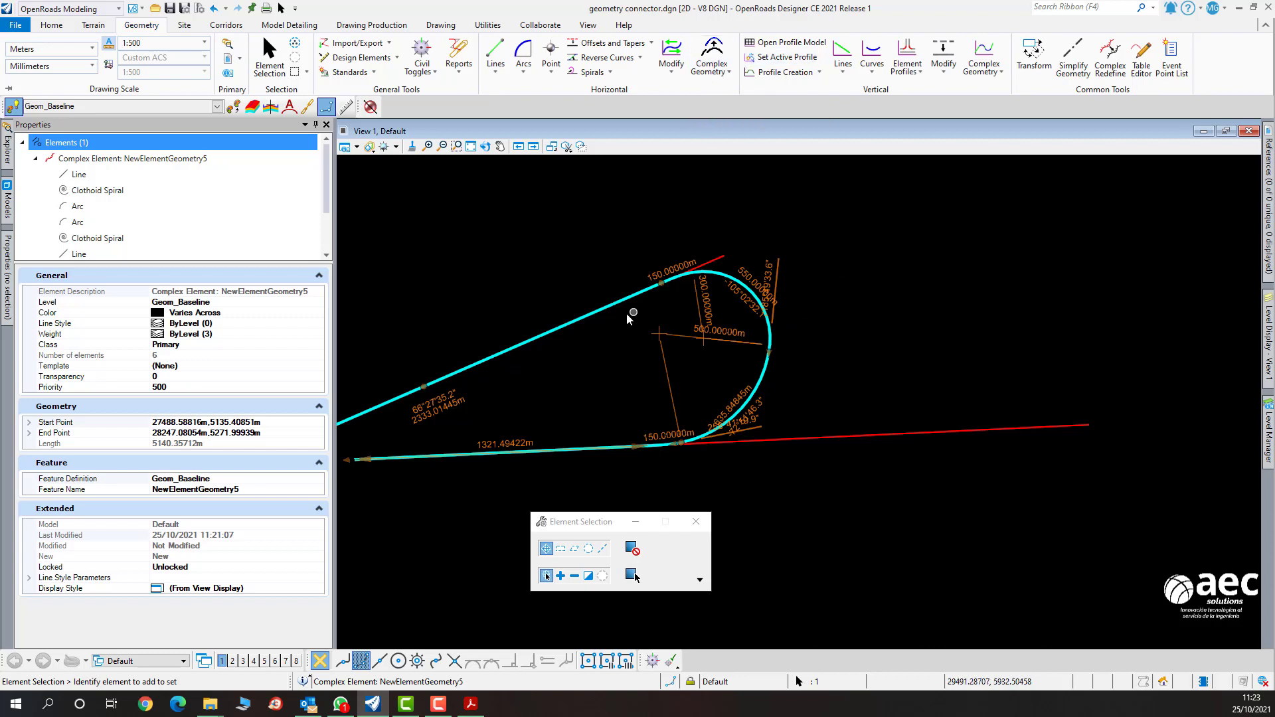
pyautogui.scroll(-2, 834, 318)
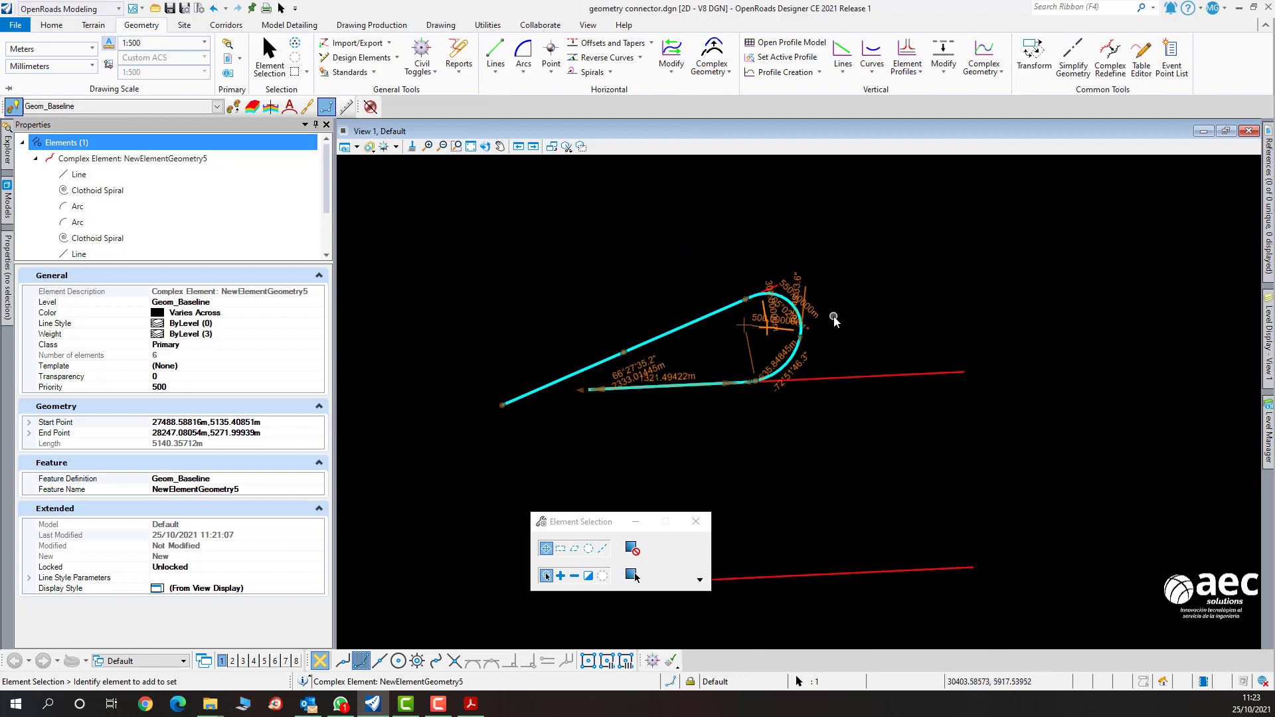
pyautogui.scroll(-1, 834, 319)
pyautogui.scroll(-1, 863, 364)
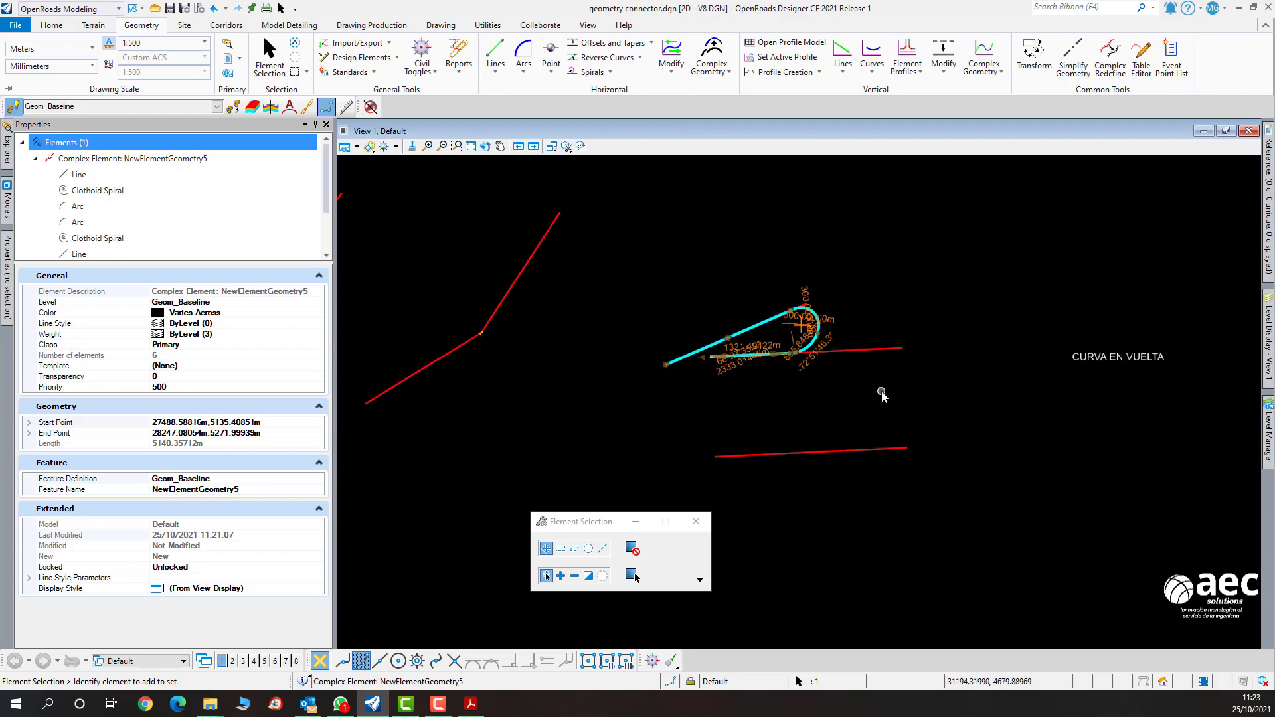
pyautogui.scroll(1, 882, 394)
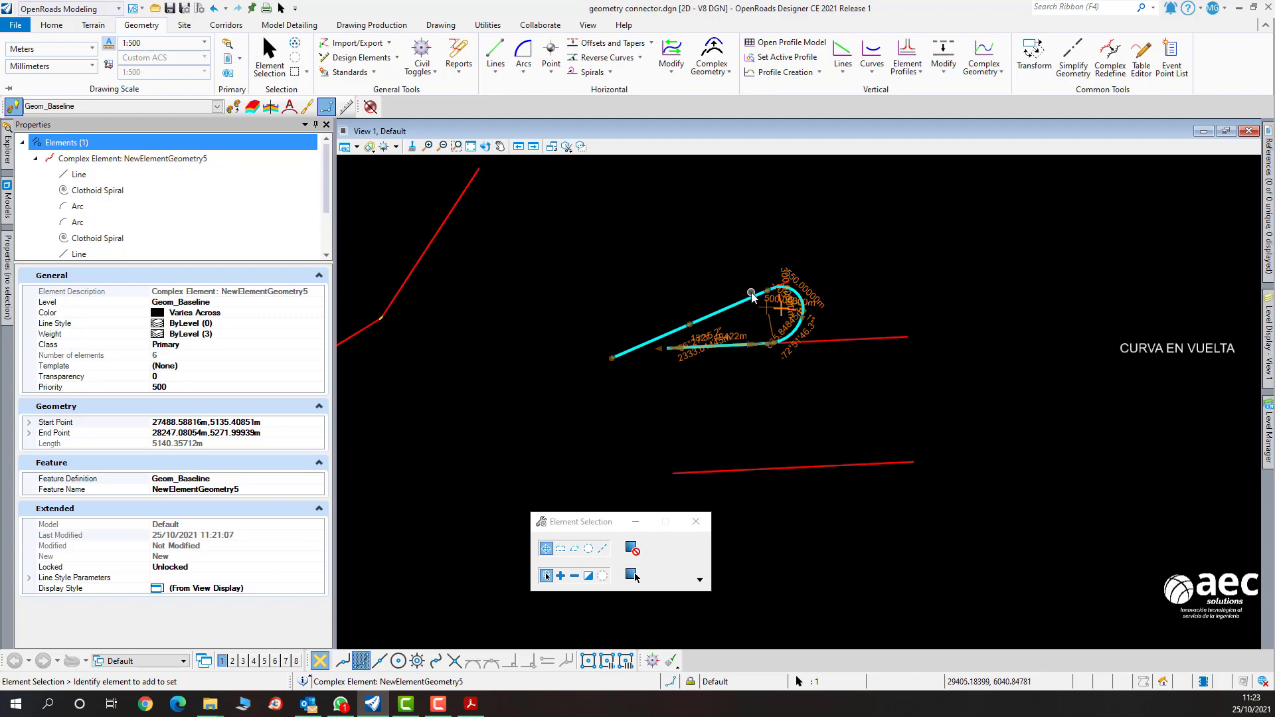
pyautogui.scroll(-3, 558, 282)
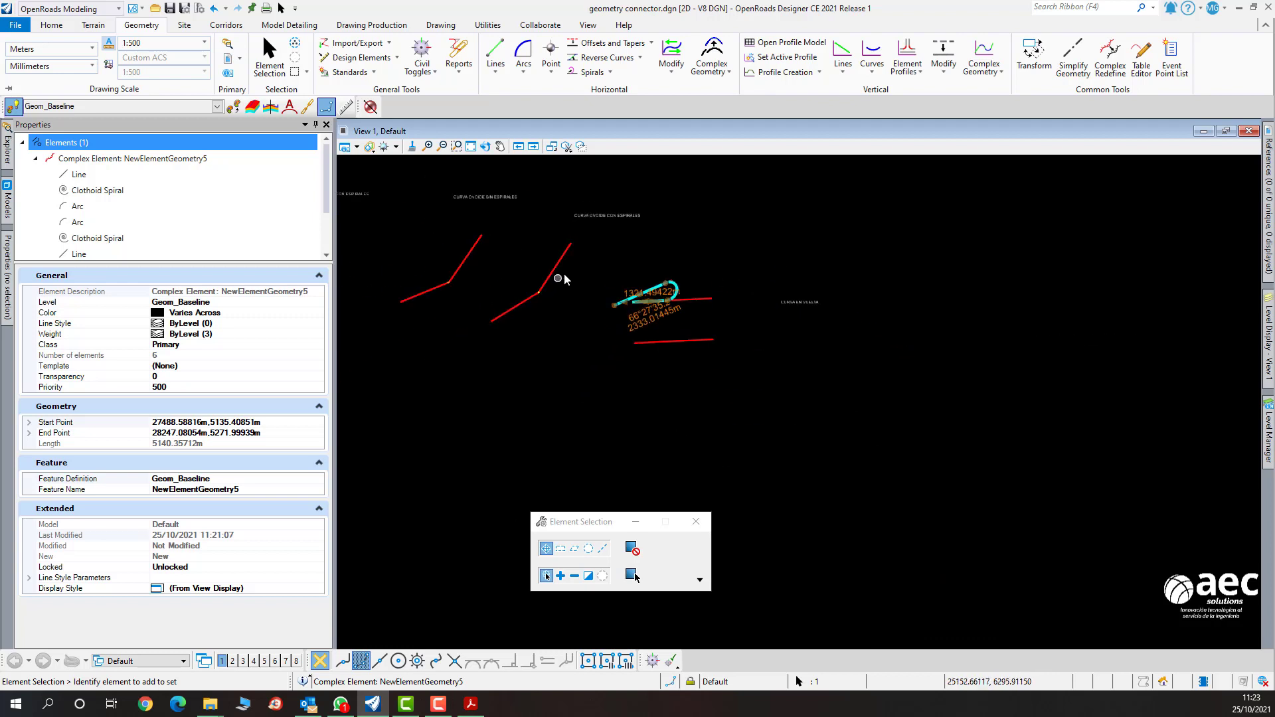
pyautogui.scroll(2, 408, 251)
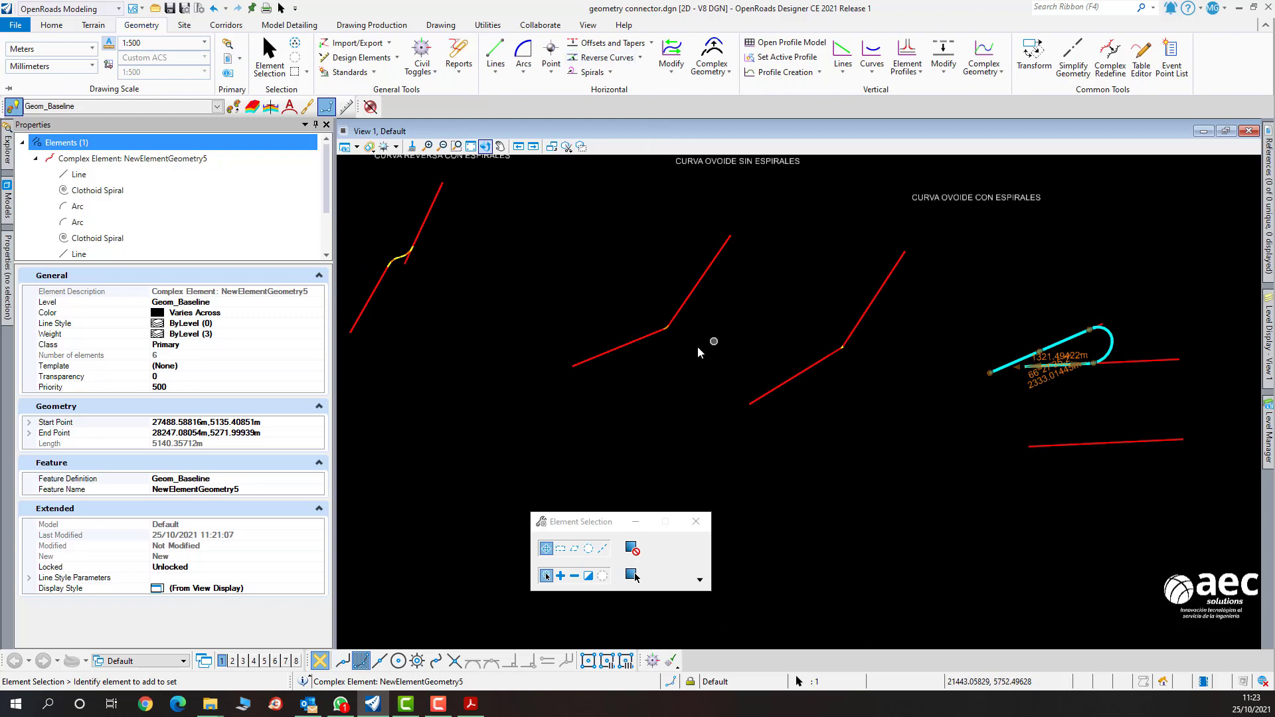
pyautogui.scroll(2, 698, 348)
pyautogui.scroll(-4, 696, 348)
pyautogui.scroll(4, 694, 348)
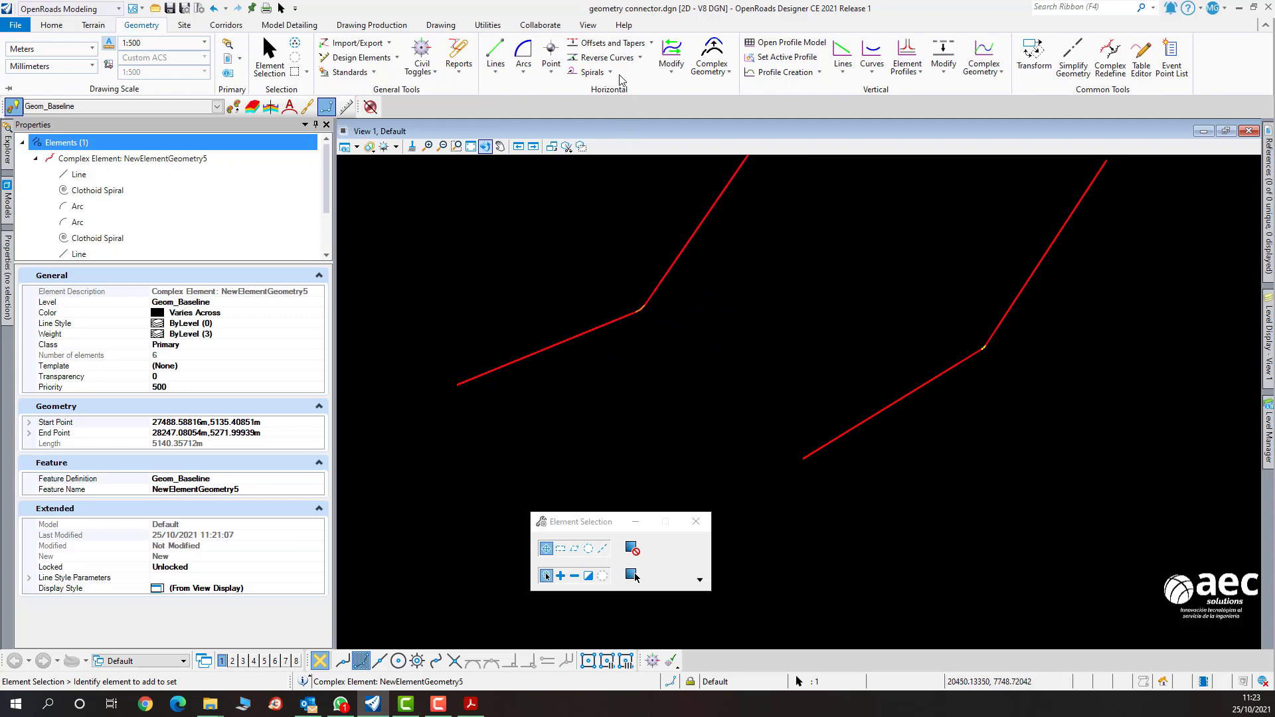
# Try a Spiral Arc Spiral between the two tangents of the CURVA OVOIDE SIN ESPIRALES example.
pyautogui.click(641, 58)
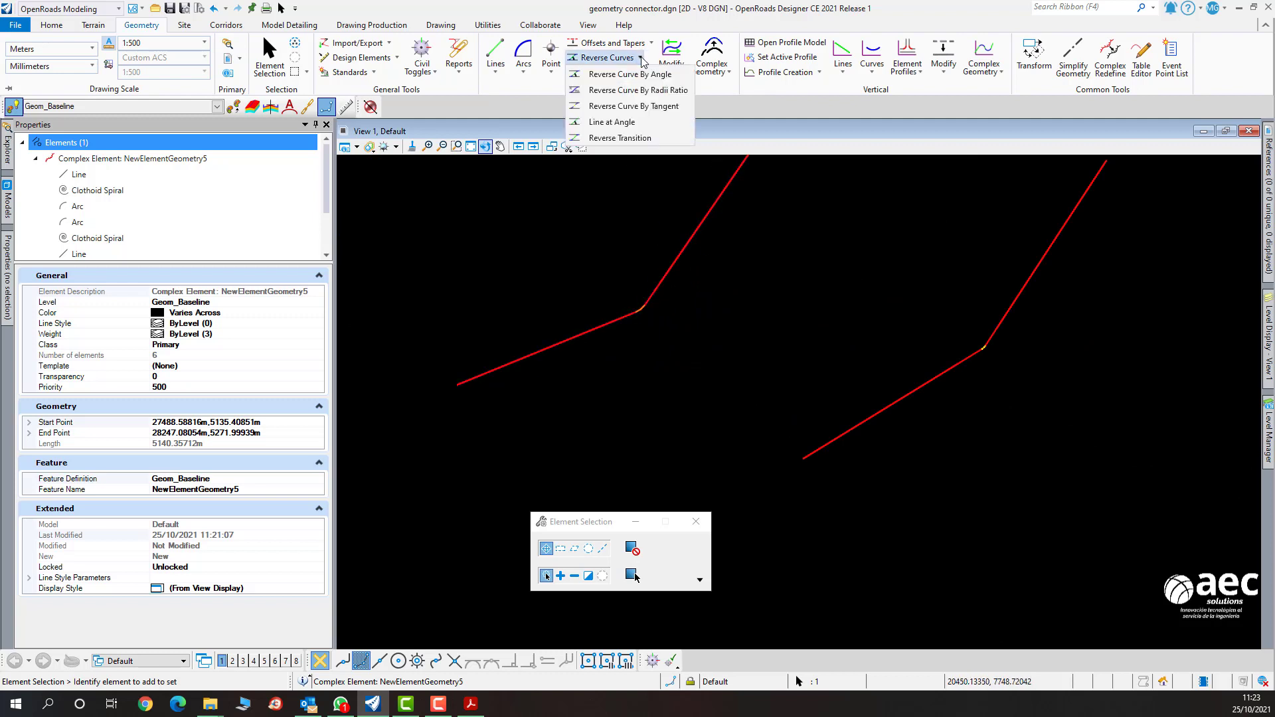
pyautogui.click(525, 70)
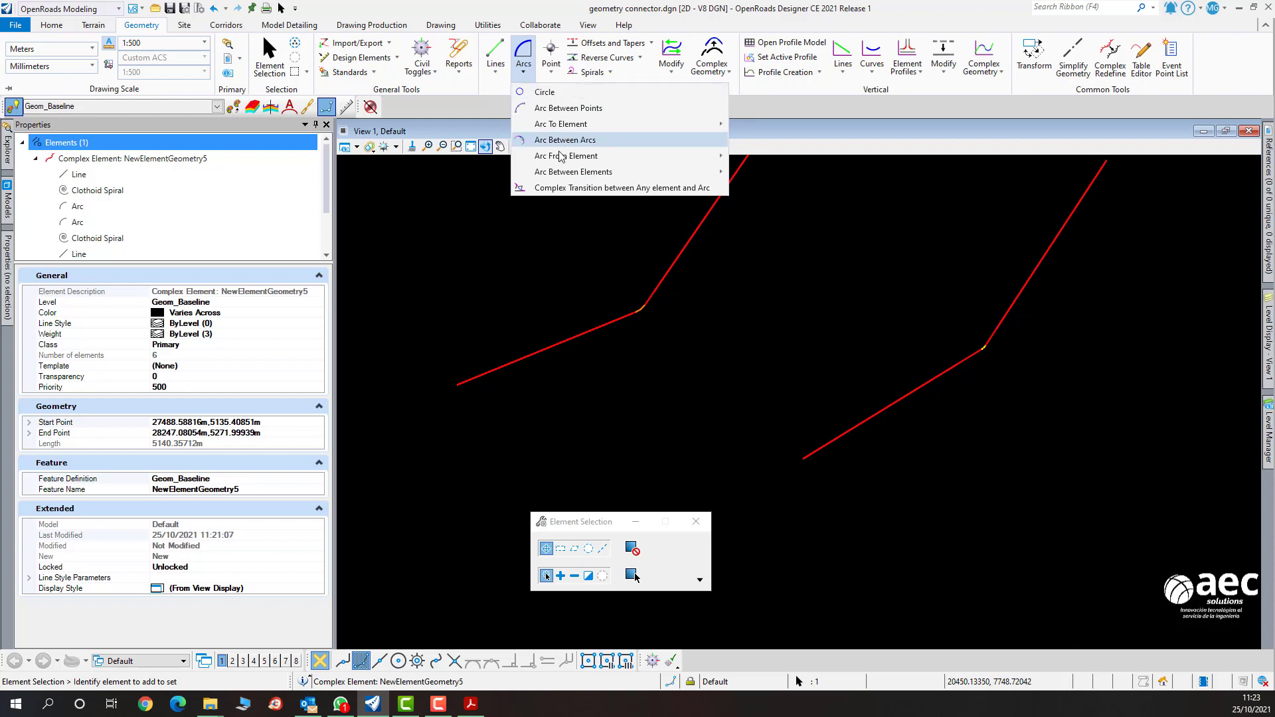
pyautogui.moveTo(576, 162)
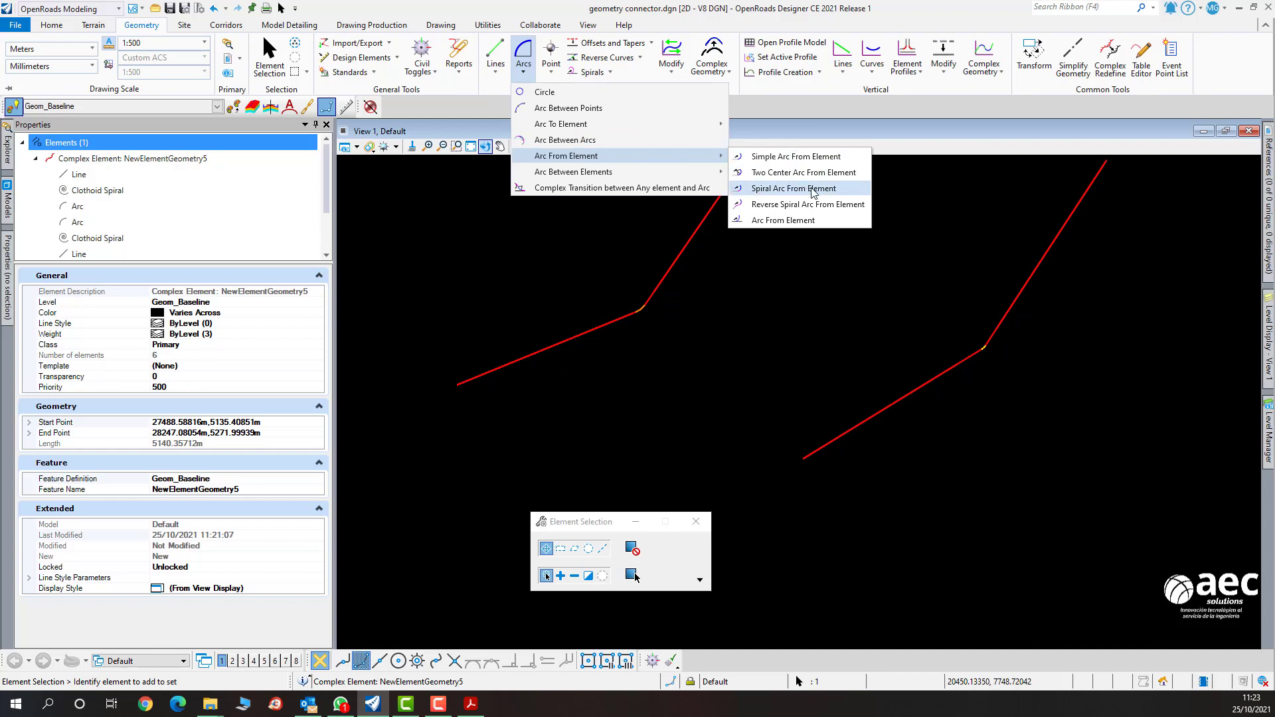
pyautogui.moveTo(680, 176)
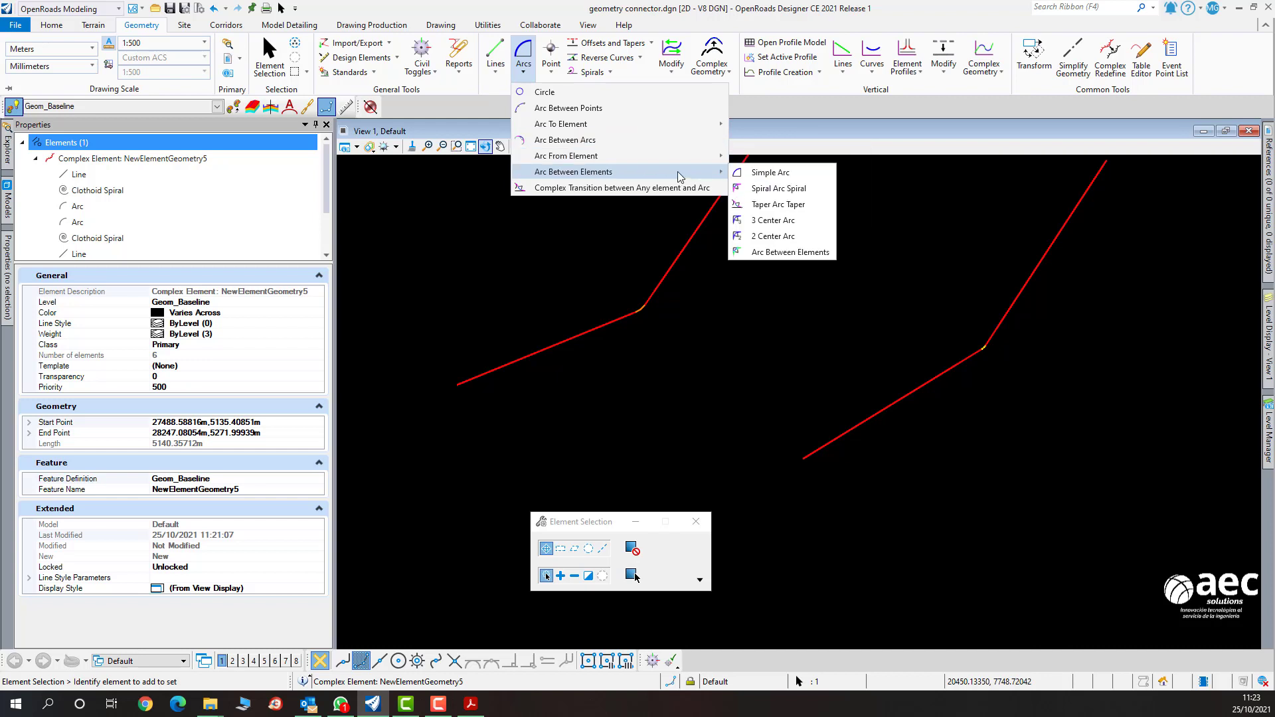
pyautogui.click(778, 188)
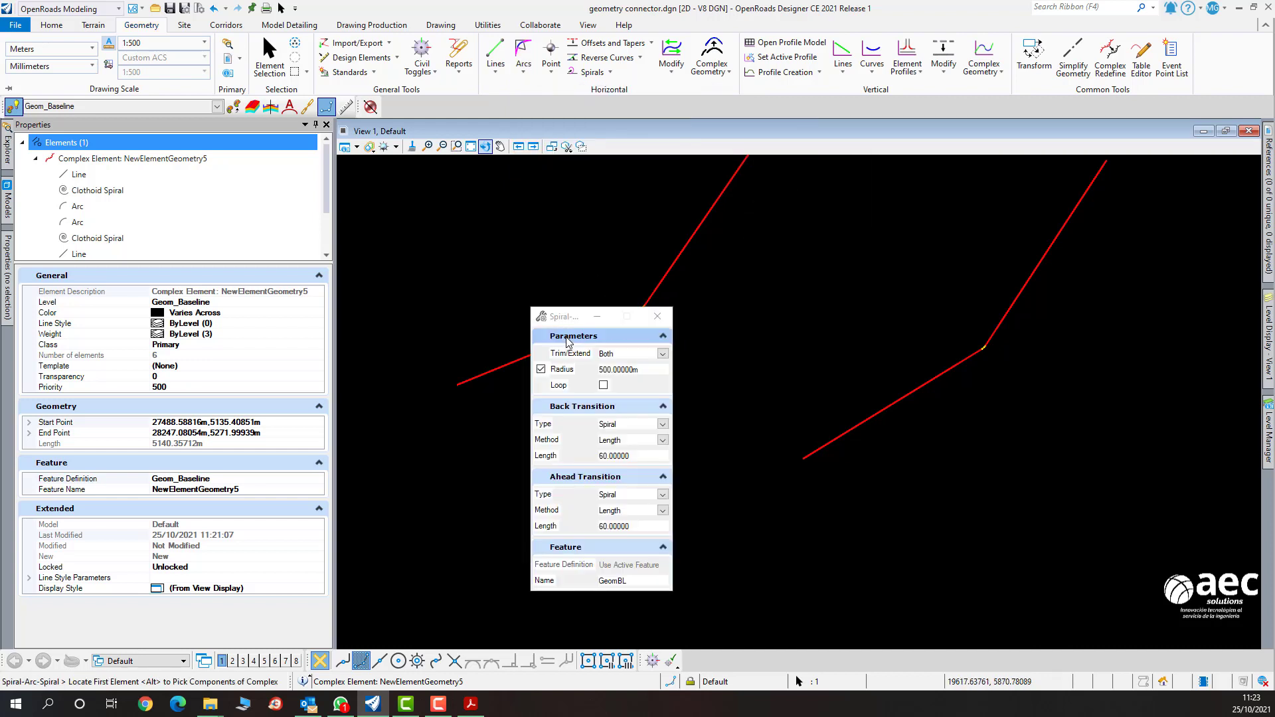
pyautogui.moveTo(565, 316); pyautogui.dragTo(749, 312)
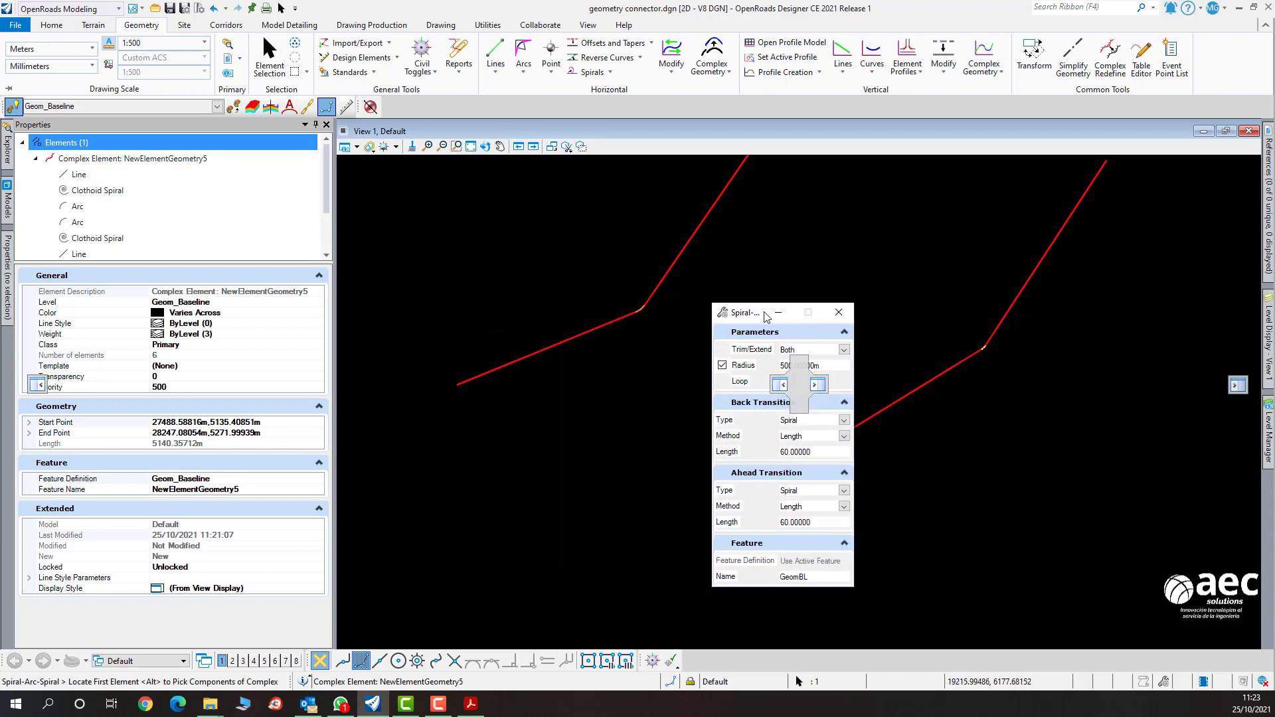
pyautogui.click(559, 344)
pyautogui.click(690, 234)
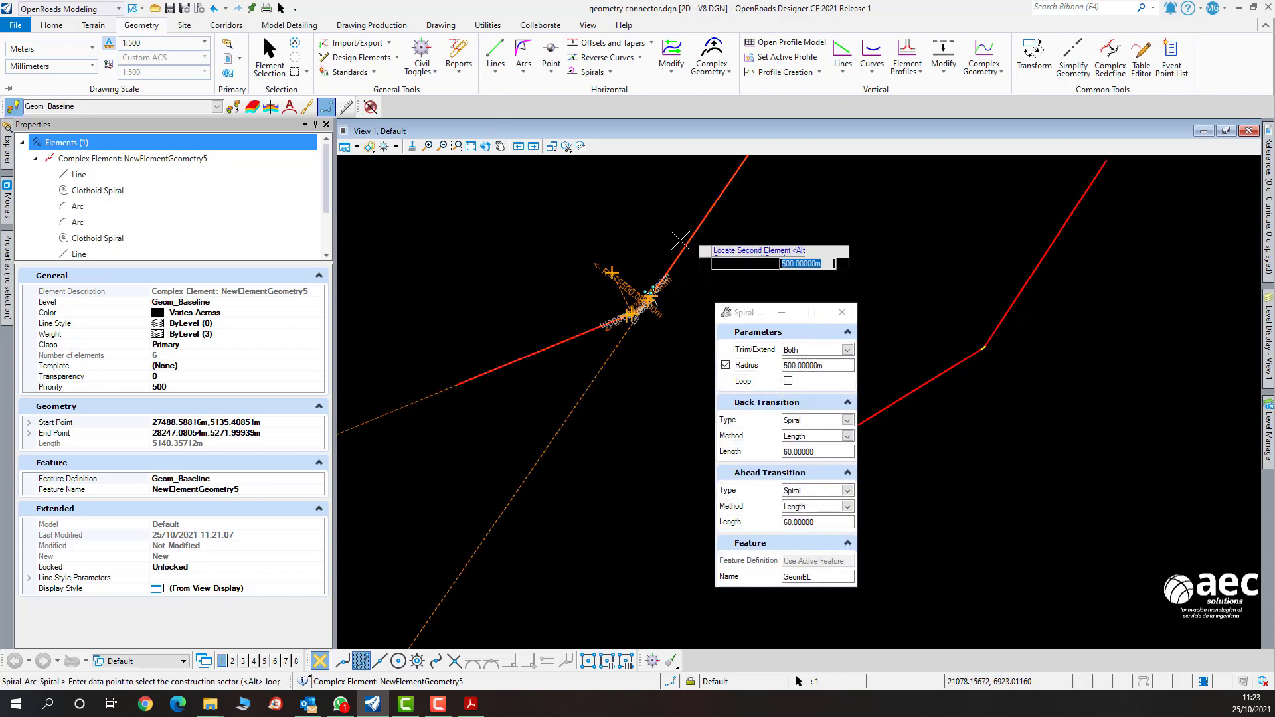
# Compare the Spiral-Arc-Spiral preview with the existing ovoid curve and cancel the command.
pyautogui.scroll(3, 617, 301)
pyautogui.moveTo(572, 292); pyautogui.dragTo(362, 256, button='middle')
pyautogui.moveTo(641, 353); pyautogui.dragTo(573, 310, button='middle')
pyautogui.scroll(3, 537, 286)
pyautogui.scroll(-3, 442, 194)
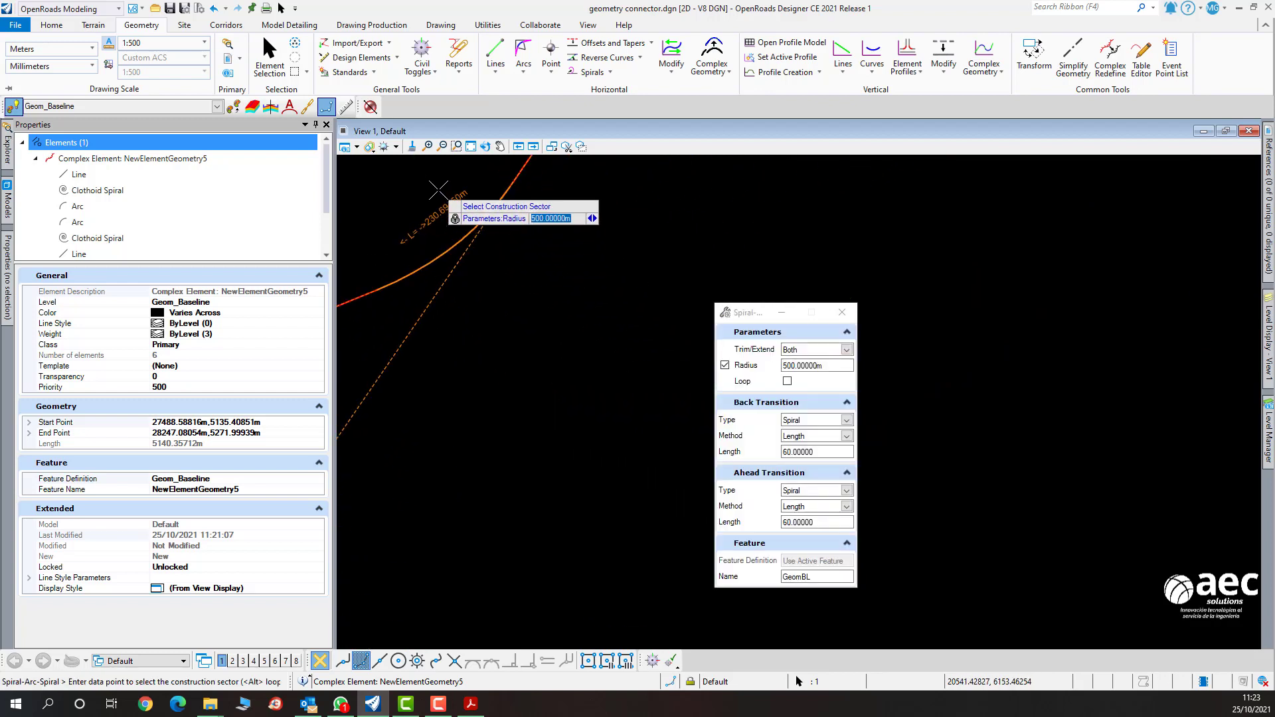
pyautogui.moveTo(452, 196); pyautogui.dragTo(505, 232, button='middle')
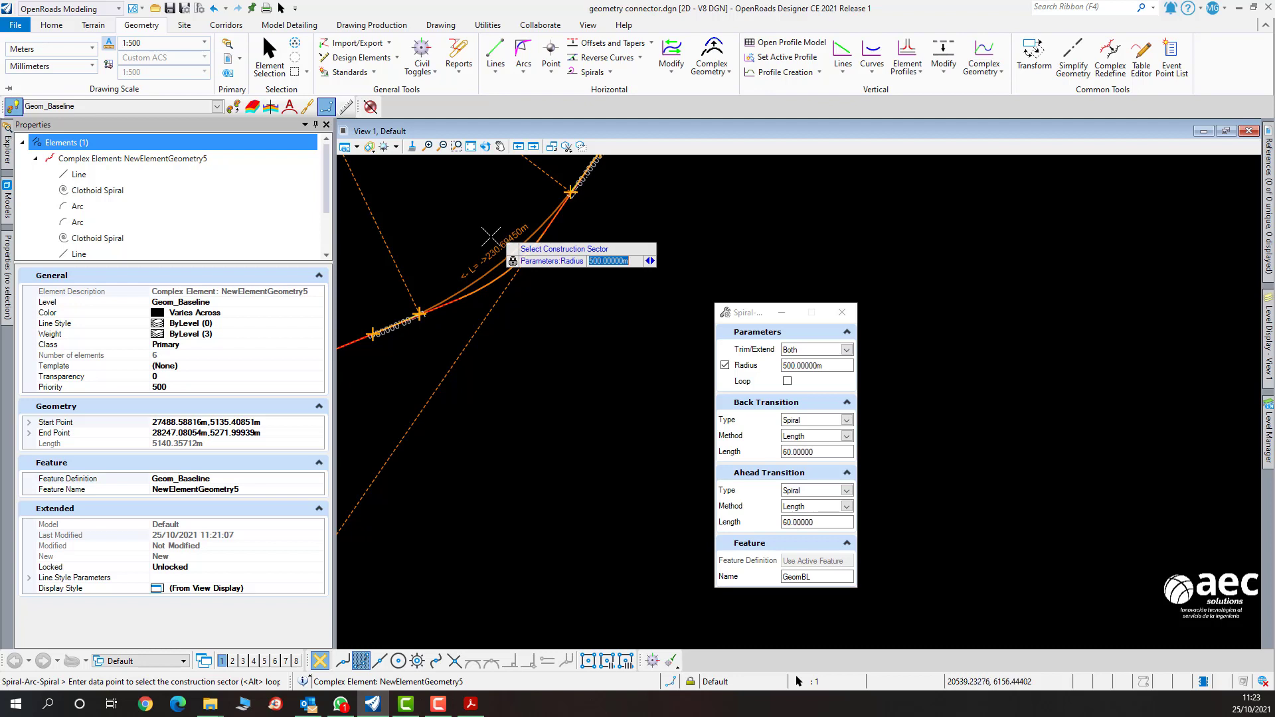
pyautogui.rightClick(653, 204)
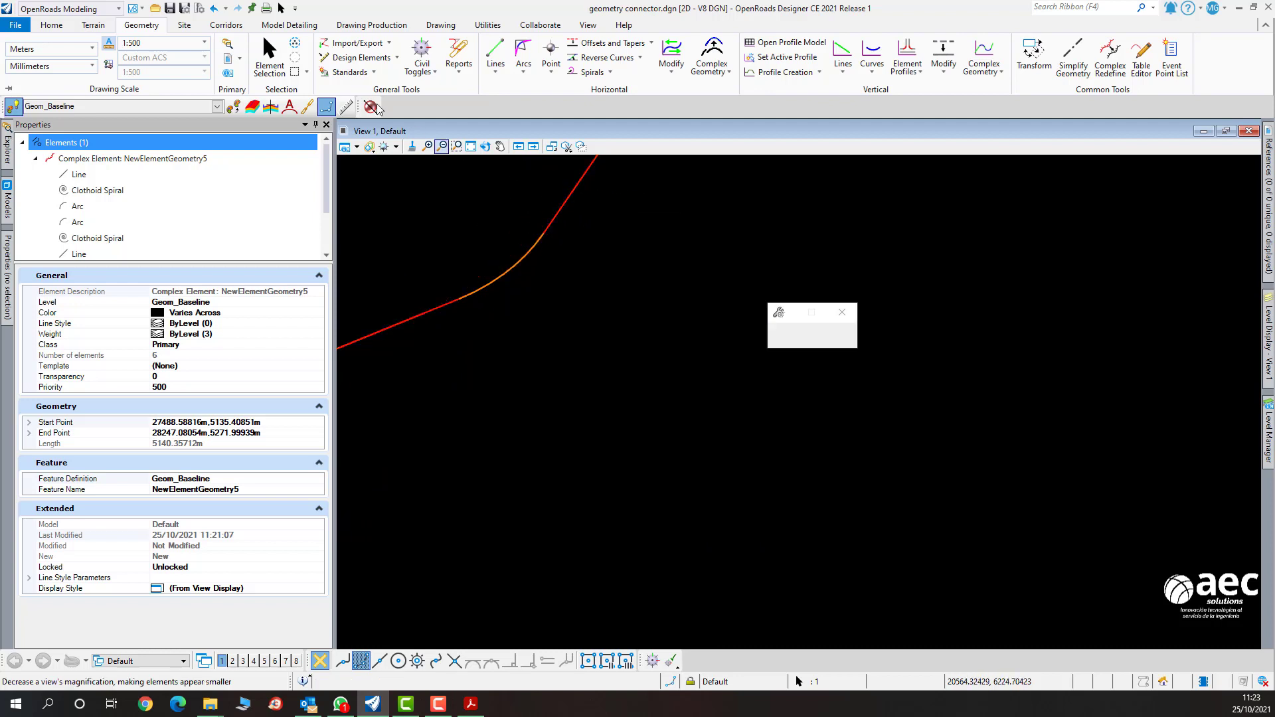
pyautogui.click(271, 58)
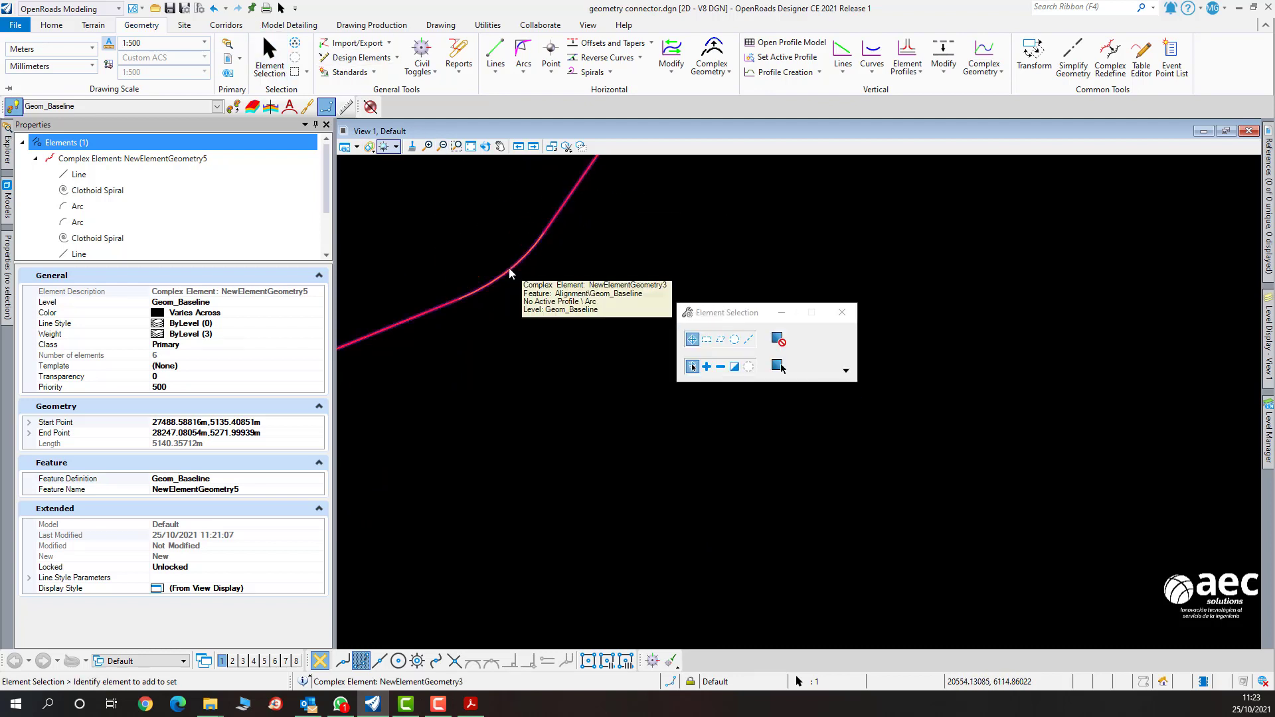
# Clear the selection and review the ovoid and reverse curve examples in the drawing.
pyautogui.click(584, 321)
pyautogui.scroll(-4, 585, 320)
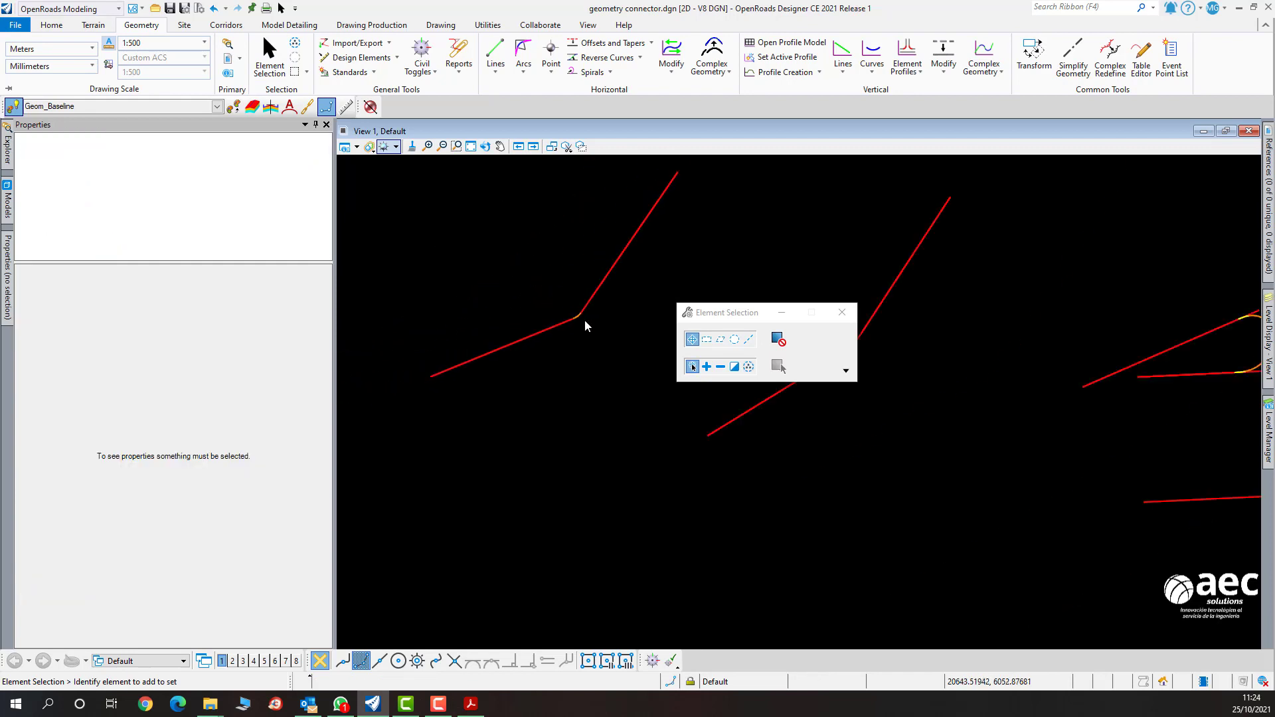
pyautogui.scroll(2, 478, 288)
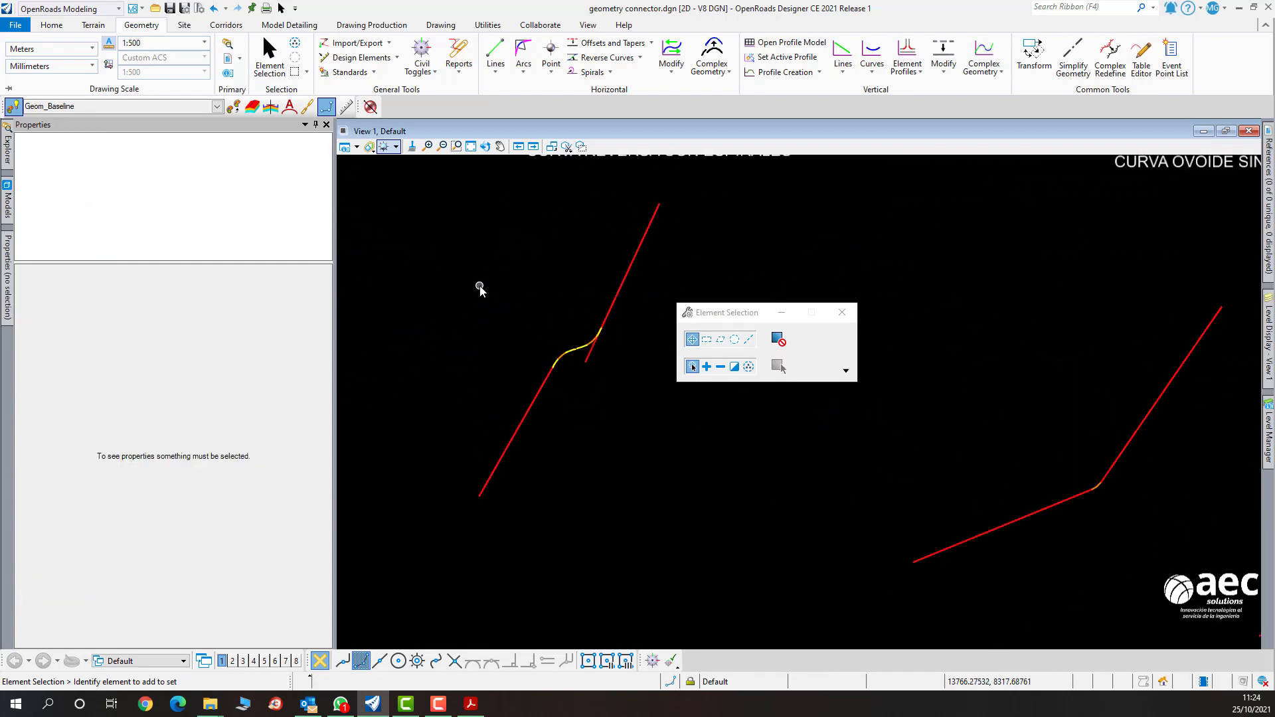
pyautogui.scroll(-4, 479, 286)
pyautogui.scroll(2, 435, 292)
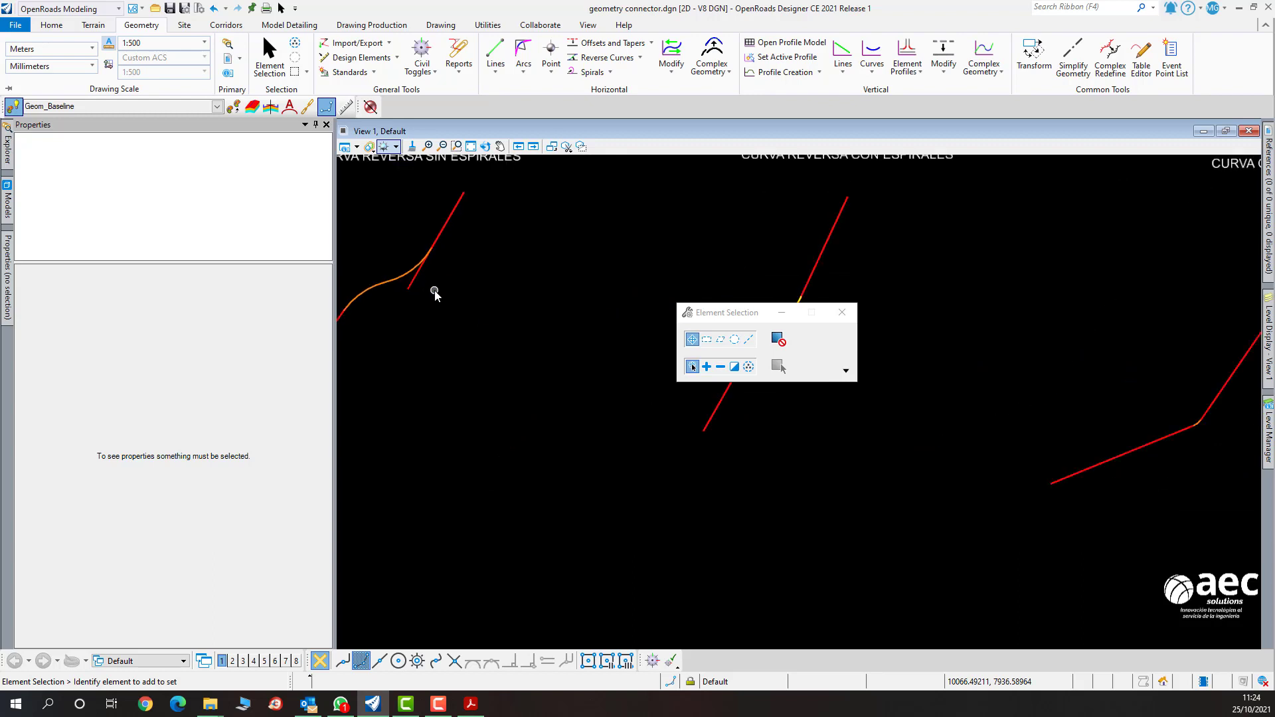